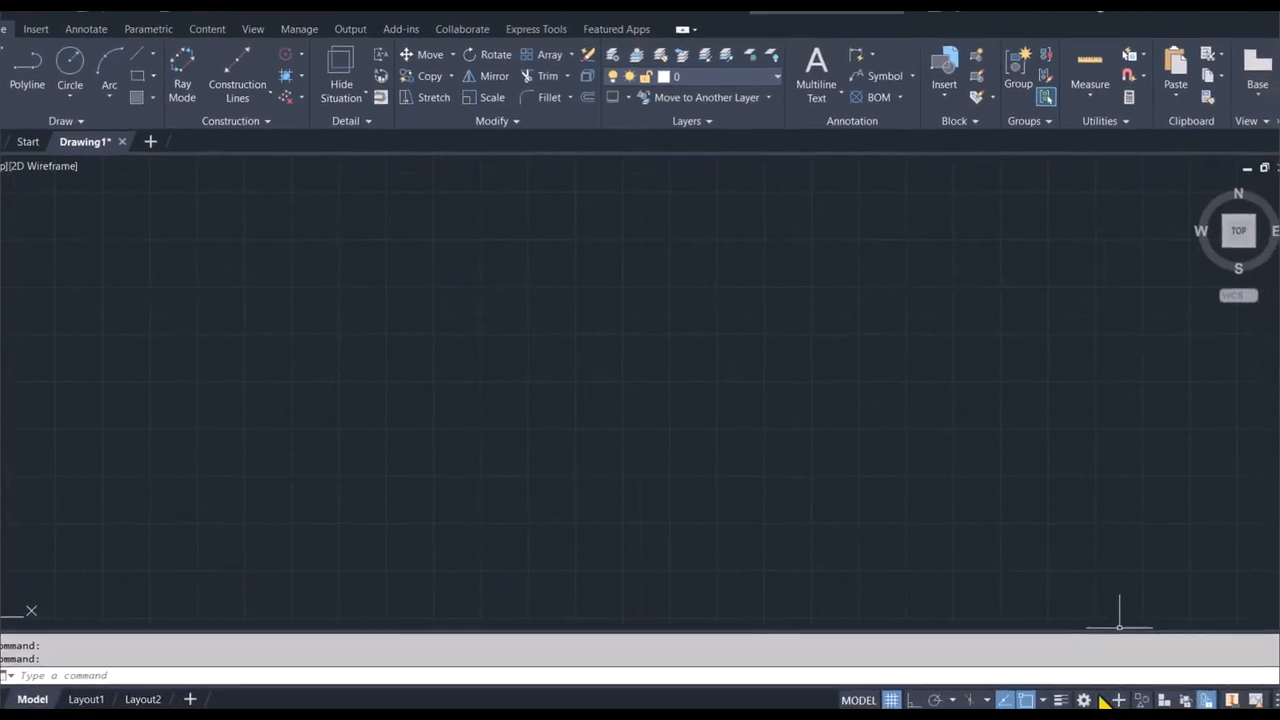
# Step: Switch to the 3D Modeling workspace and dock the command line below the drawing area
pyautogui.click(1084, 694)
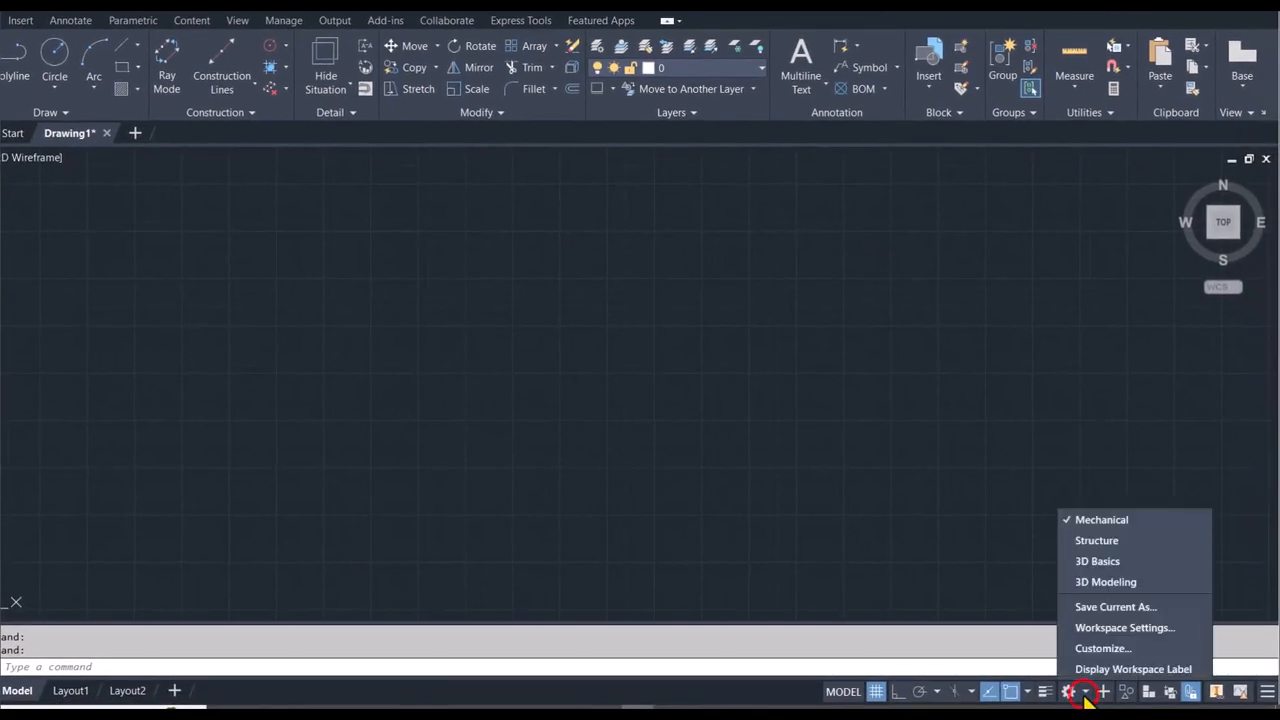
pyautogui.click(1115, 584)
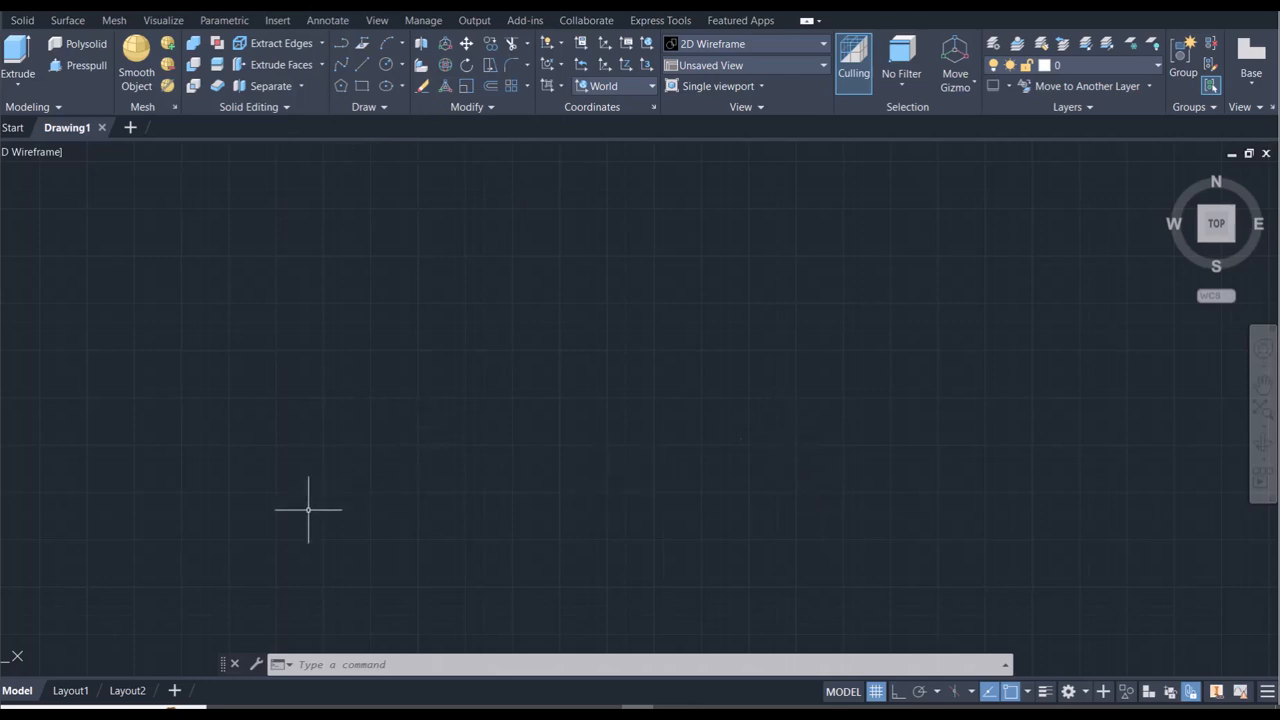
pyautogui.click(248, 664)
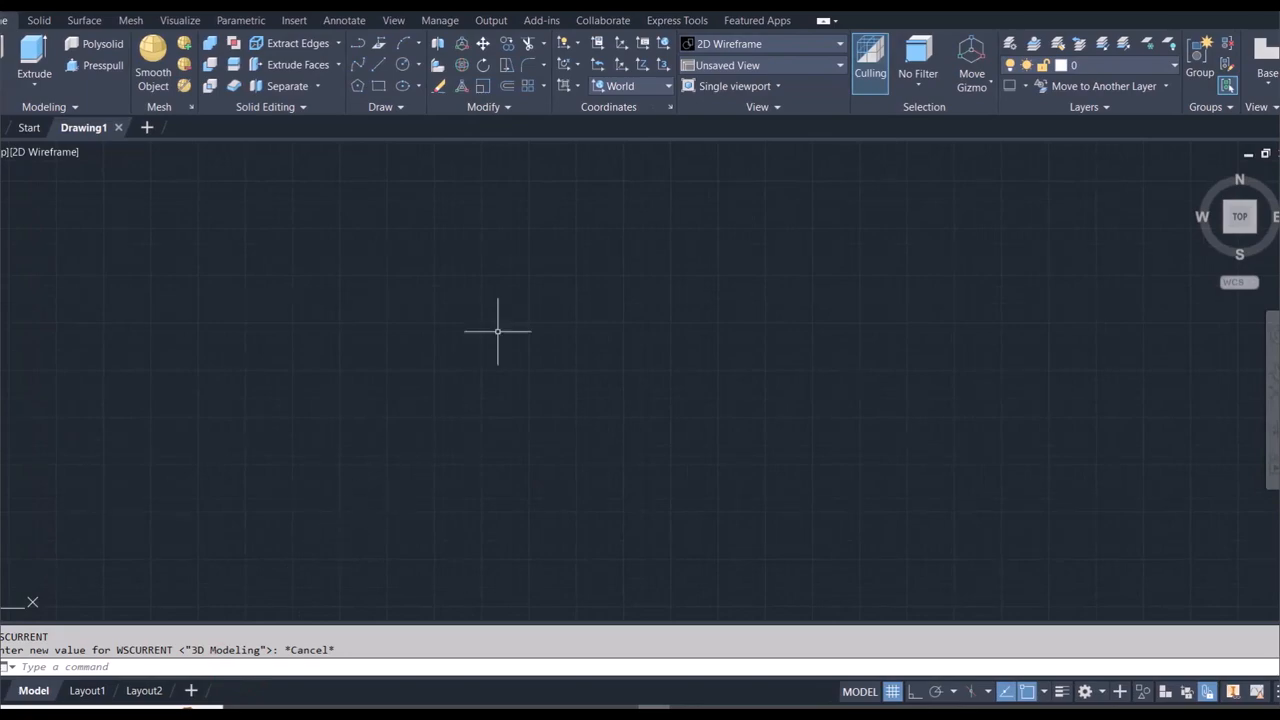
# Step: Set the view to SE Isometric and set the UCSICON option to Noorigin
pyautogui.click(757, 78)
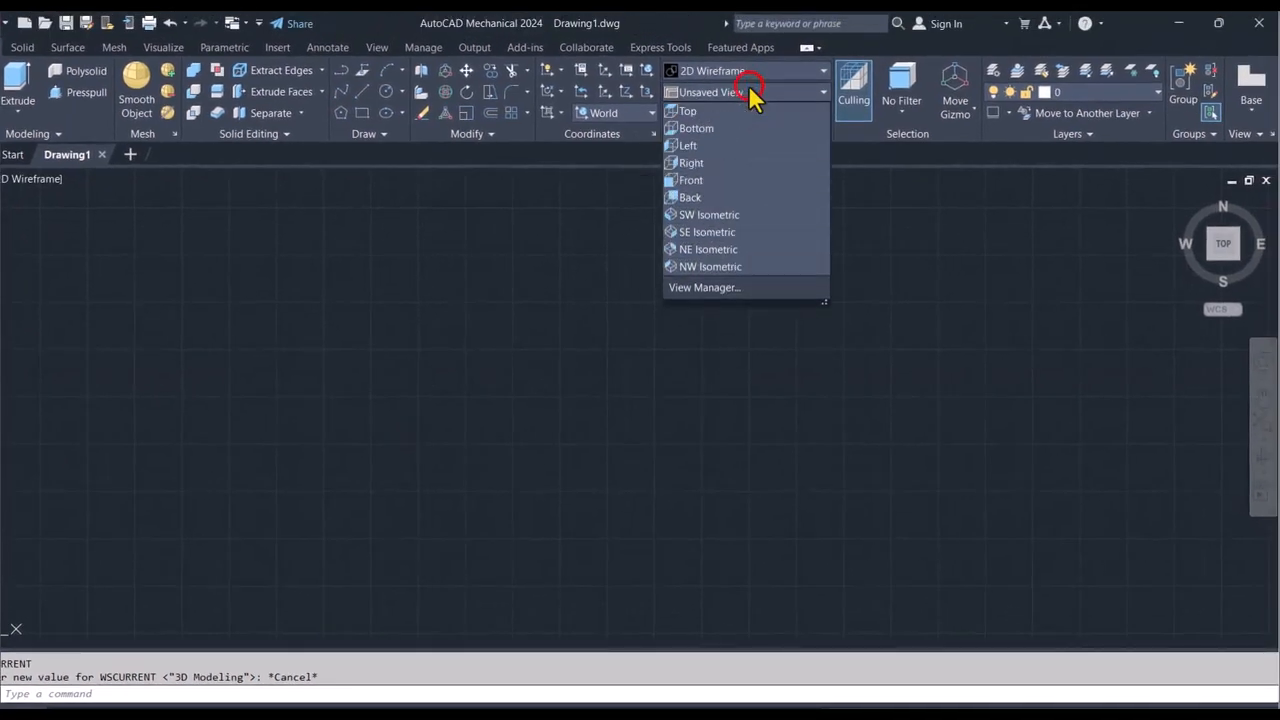
pyautogui.click(722, 232)
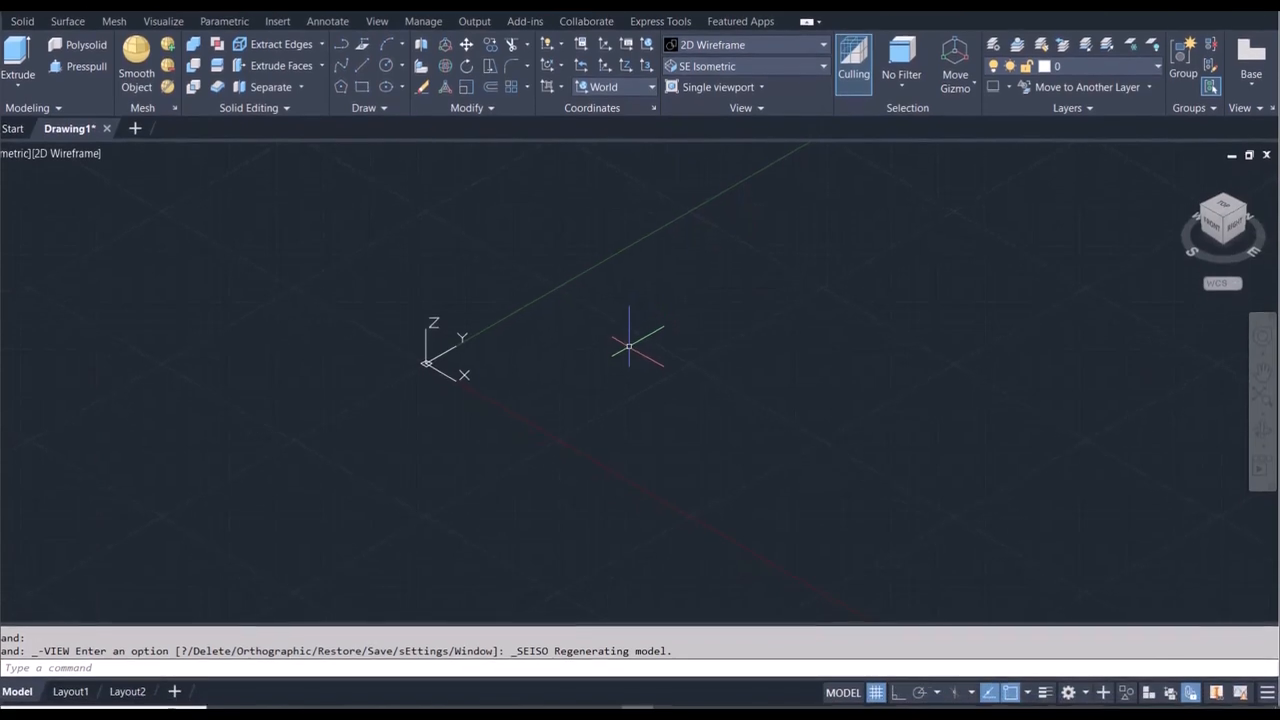
pyautogui.write('UCS')
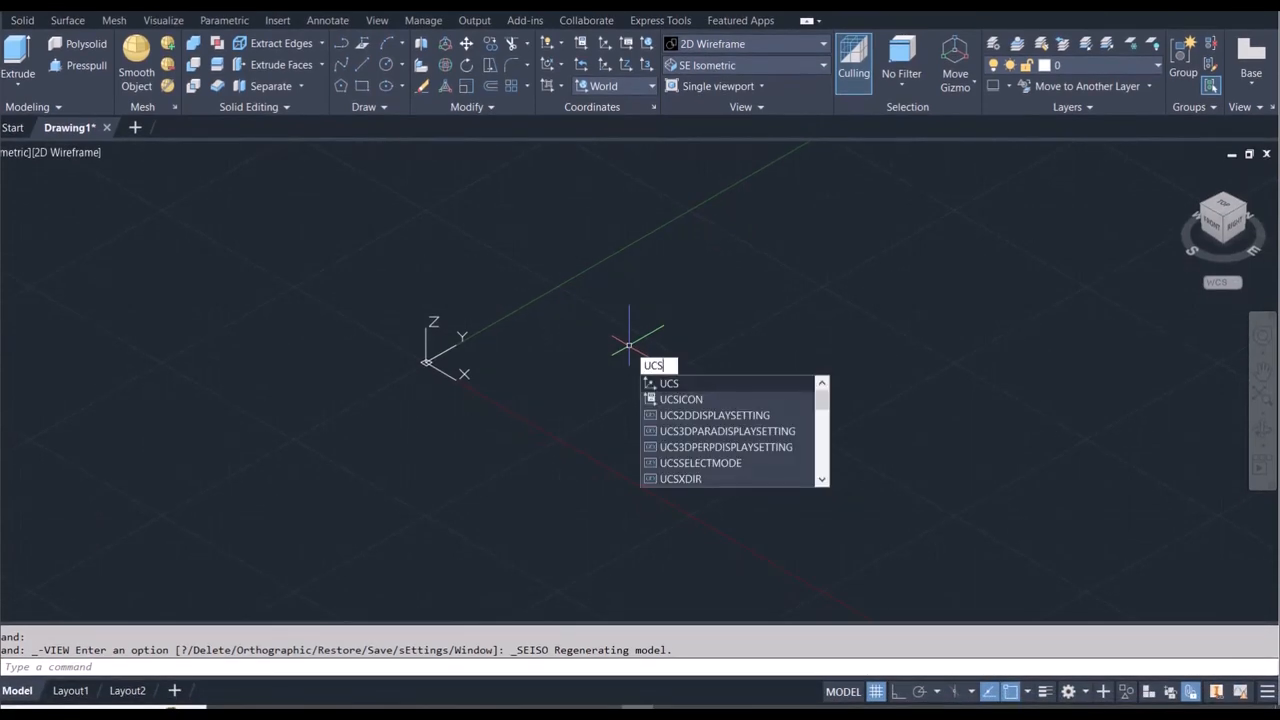
pyautogui.press('Down')
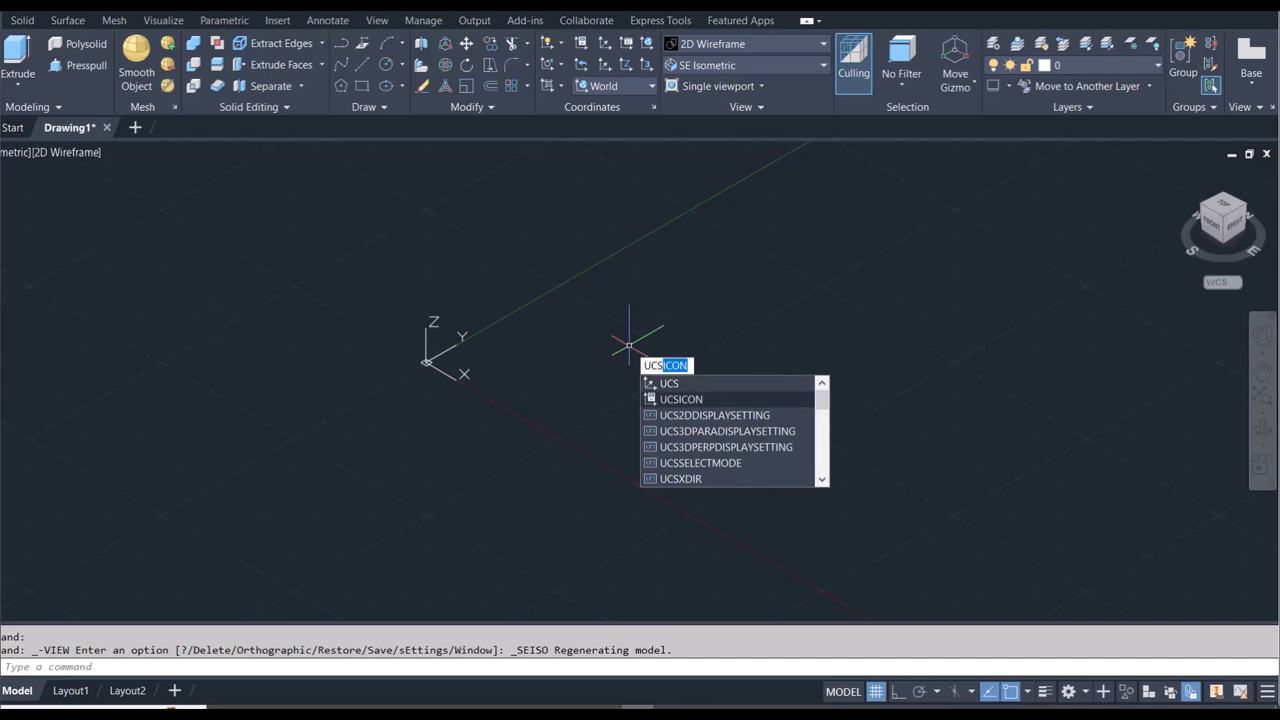
pyautogui.press('Return')
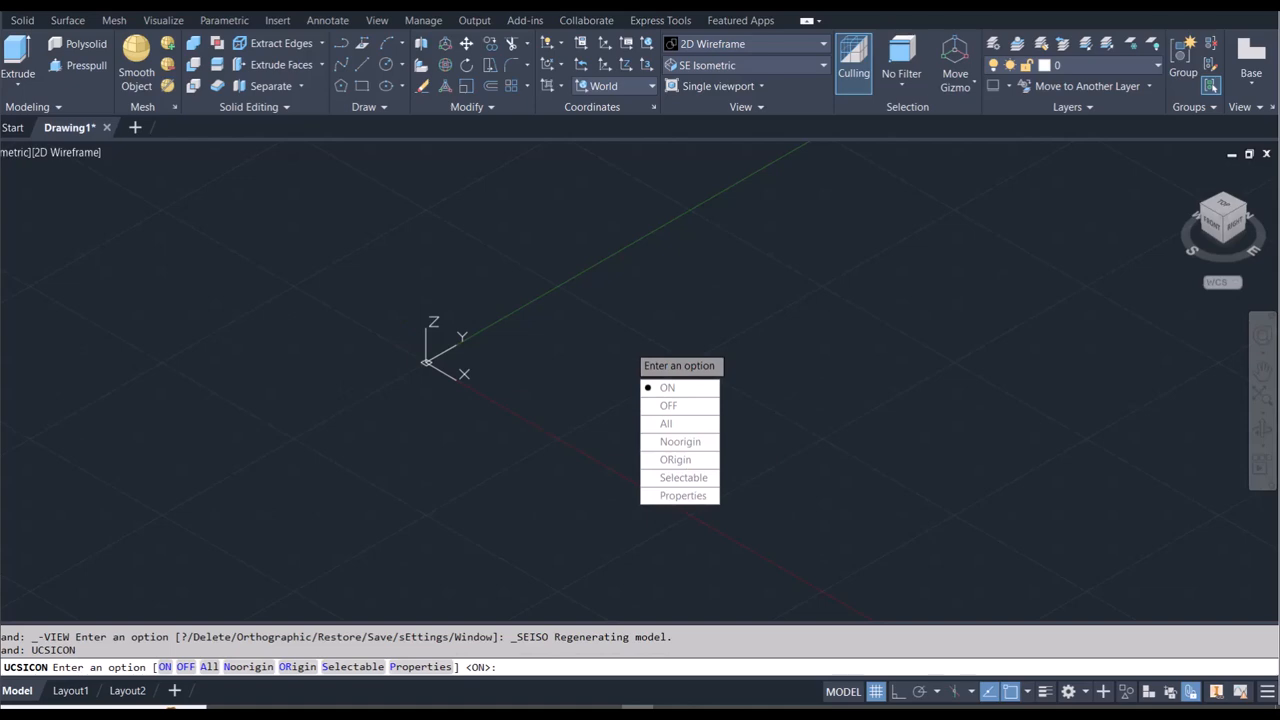
pyautogui.click(678, 442)
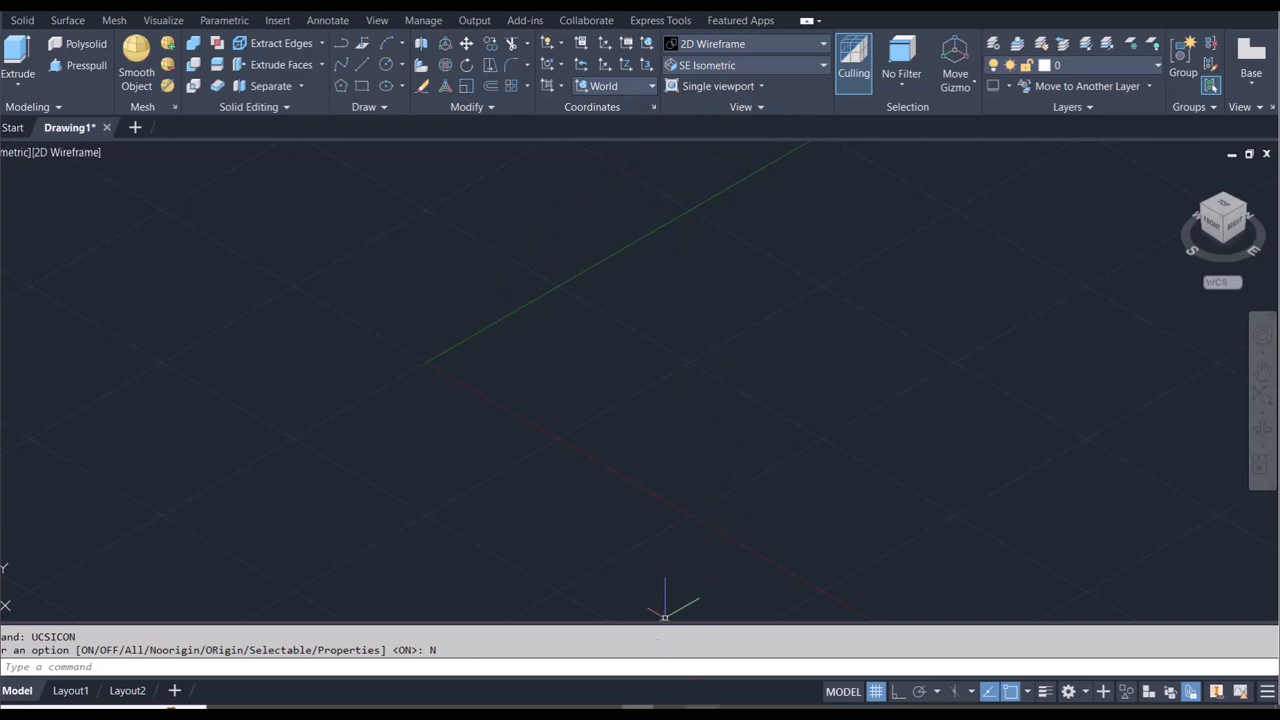
# Step: Switch to PowerPoint to examine the dimensioned bracket drawing and tolerance requirements, and return to AutoCAD
pyautogui.click(697, 648)
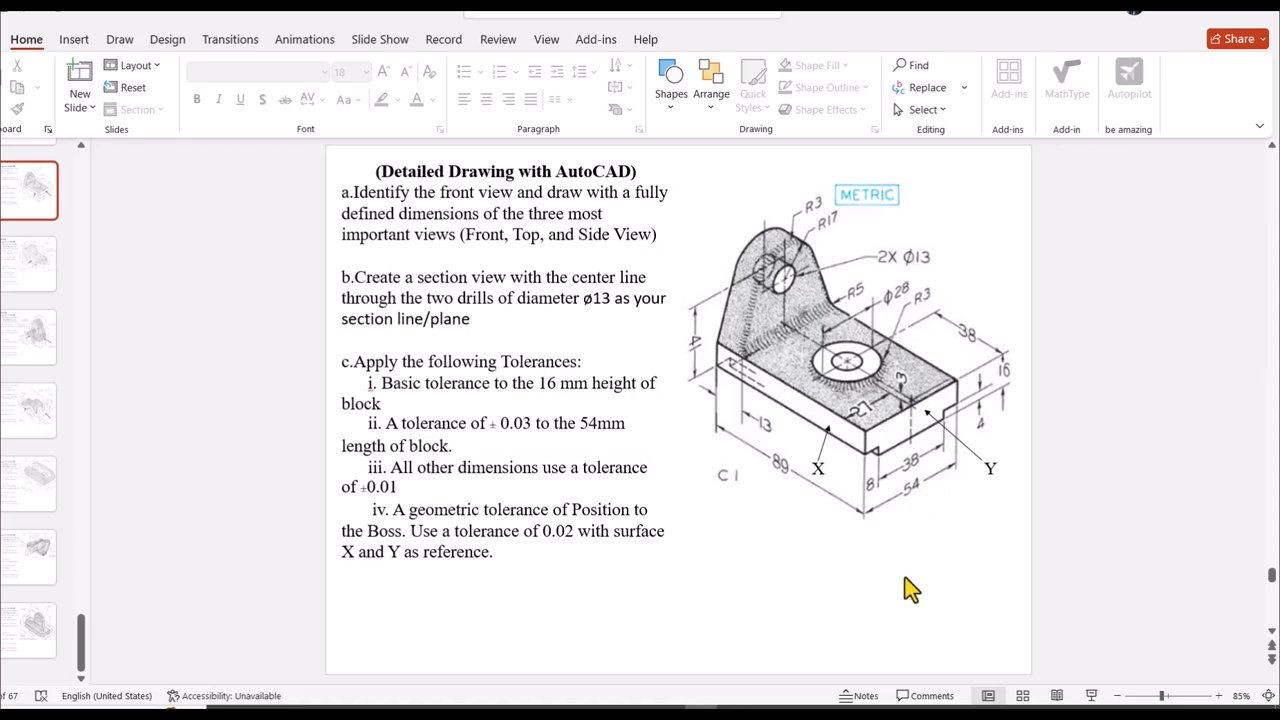
pyautogui.moveTo(644, 703)
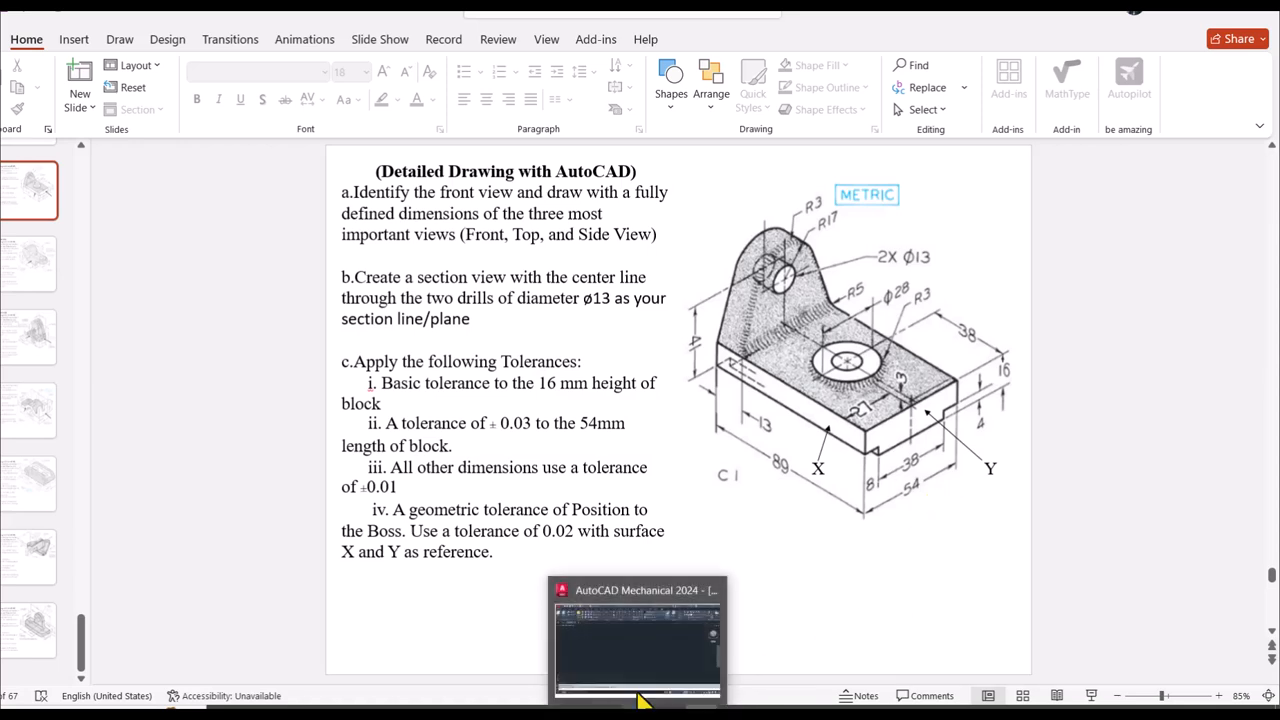
pyautogui.click(638, 658)
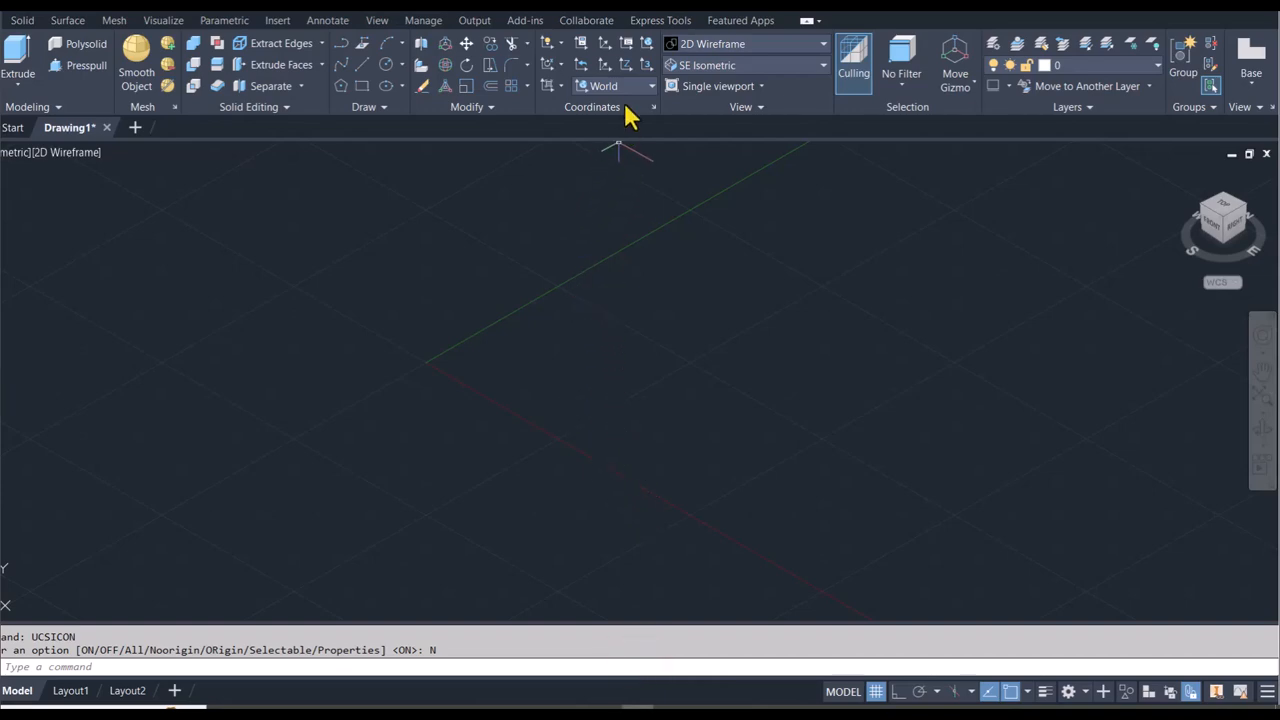
# Step: Set the UCS to Right and, with Ortho on, draw a line of length 19 along the X axis from 0,0
pyautogui.click(630, 86)
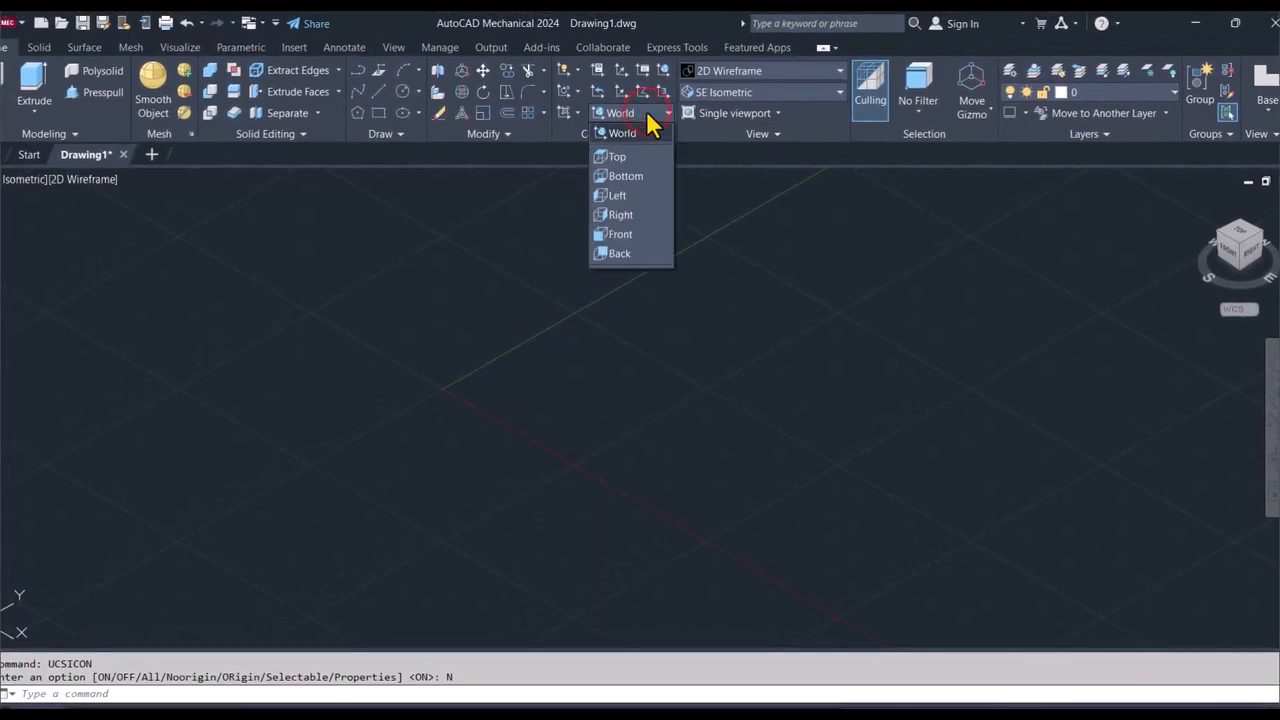
pyautogui.click(637, 217)
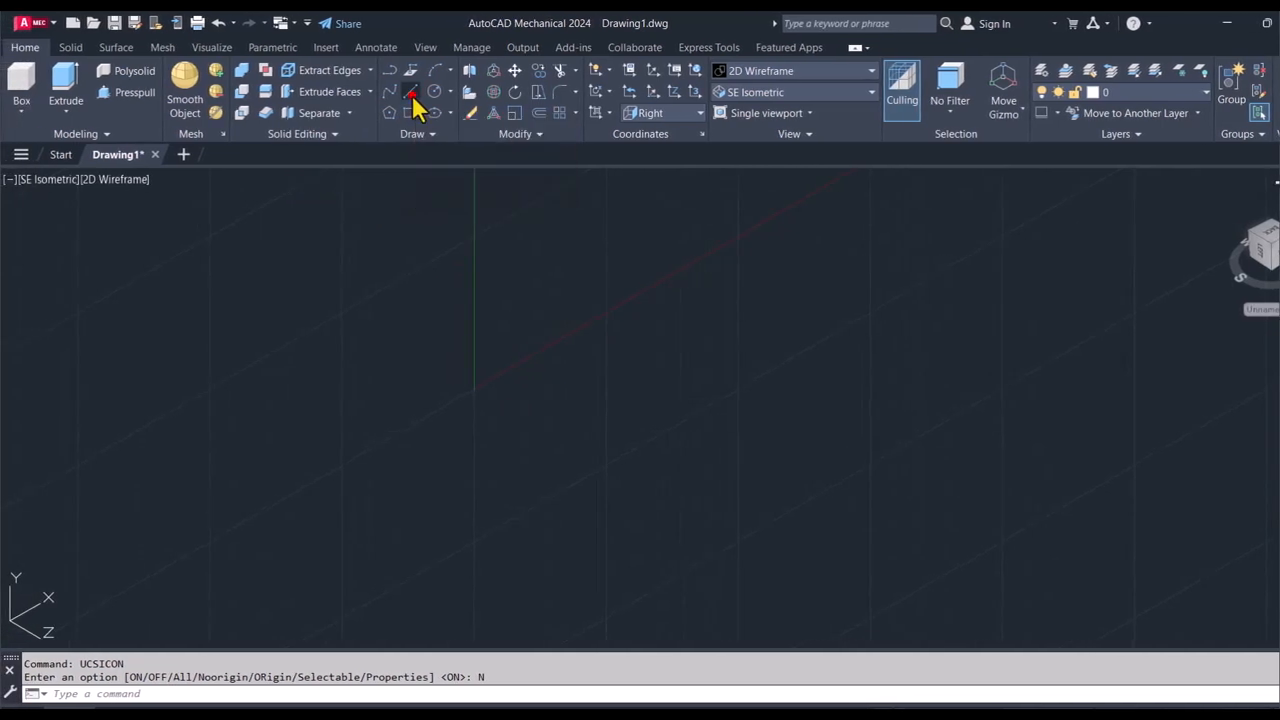
pyautogui.click(412, 92)
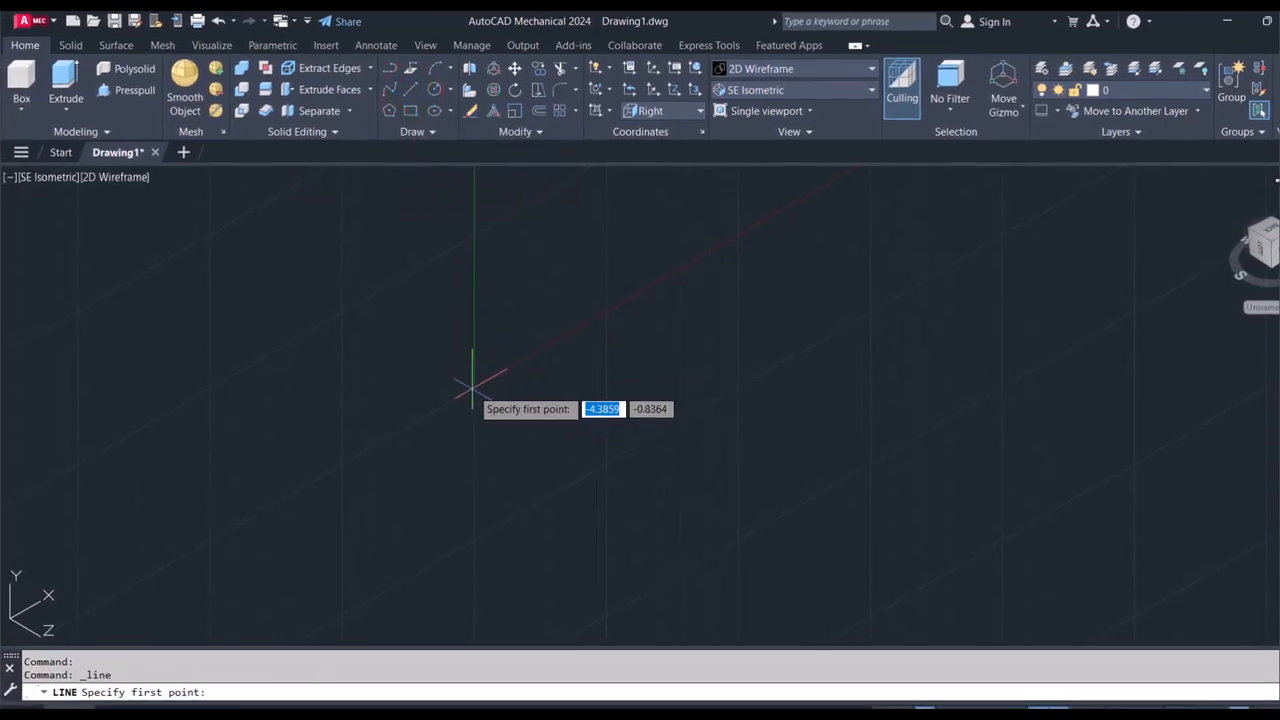
pyautogui.write('0')
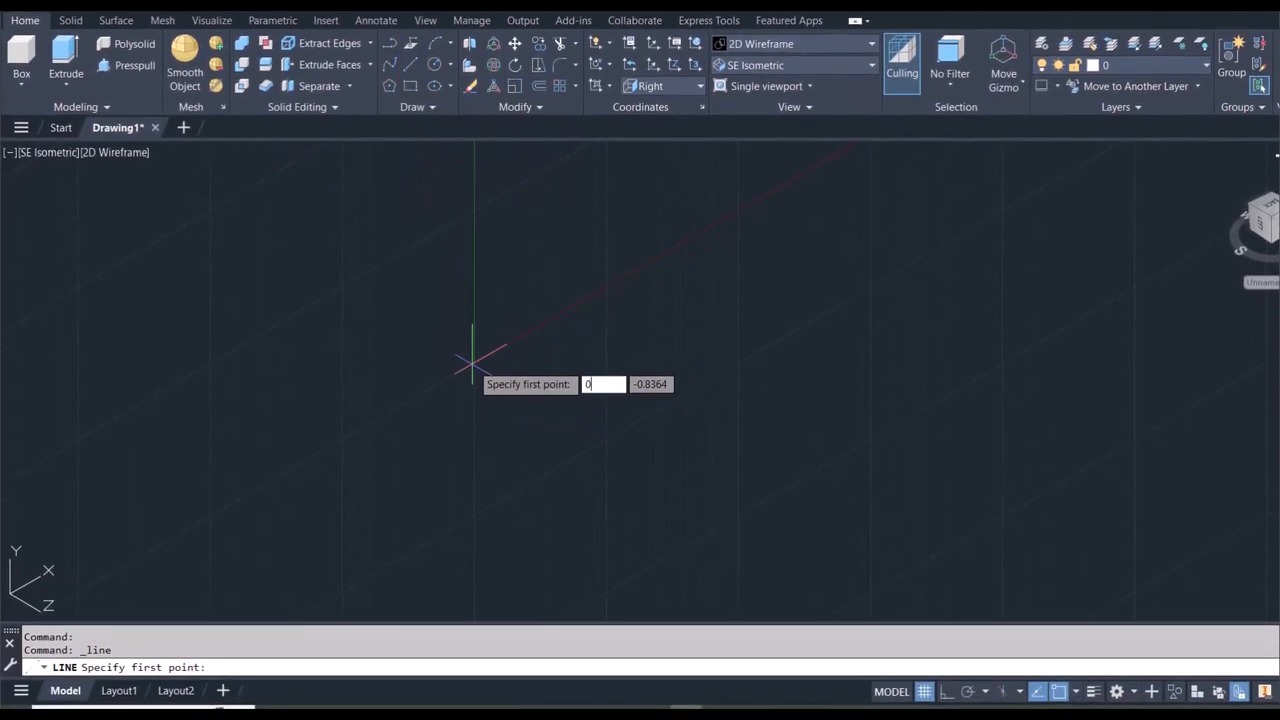
pyautogui.press('Tab')
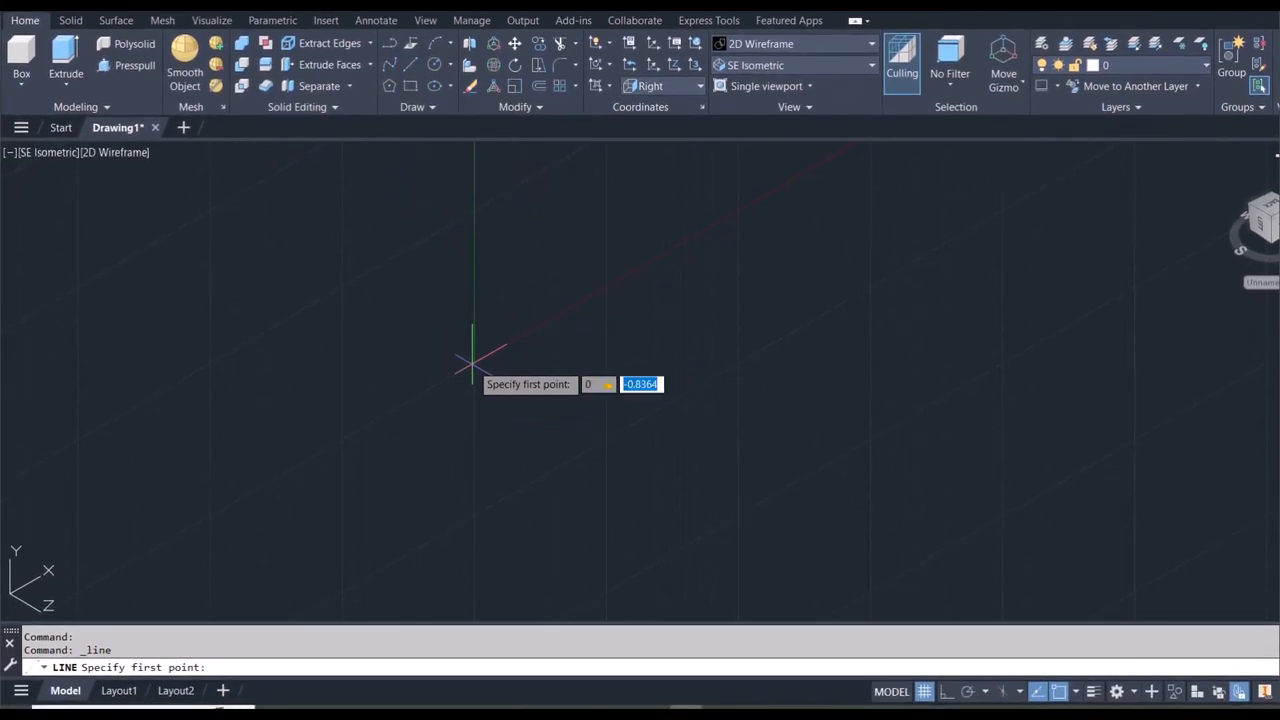
pyautogui.write('0')
pyautogui.press('Return')
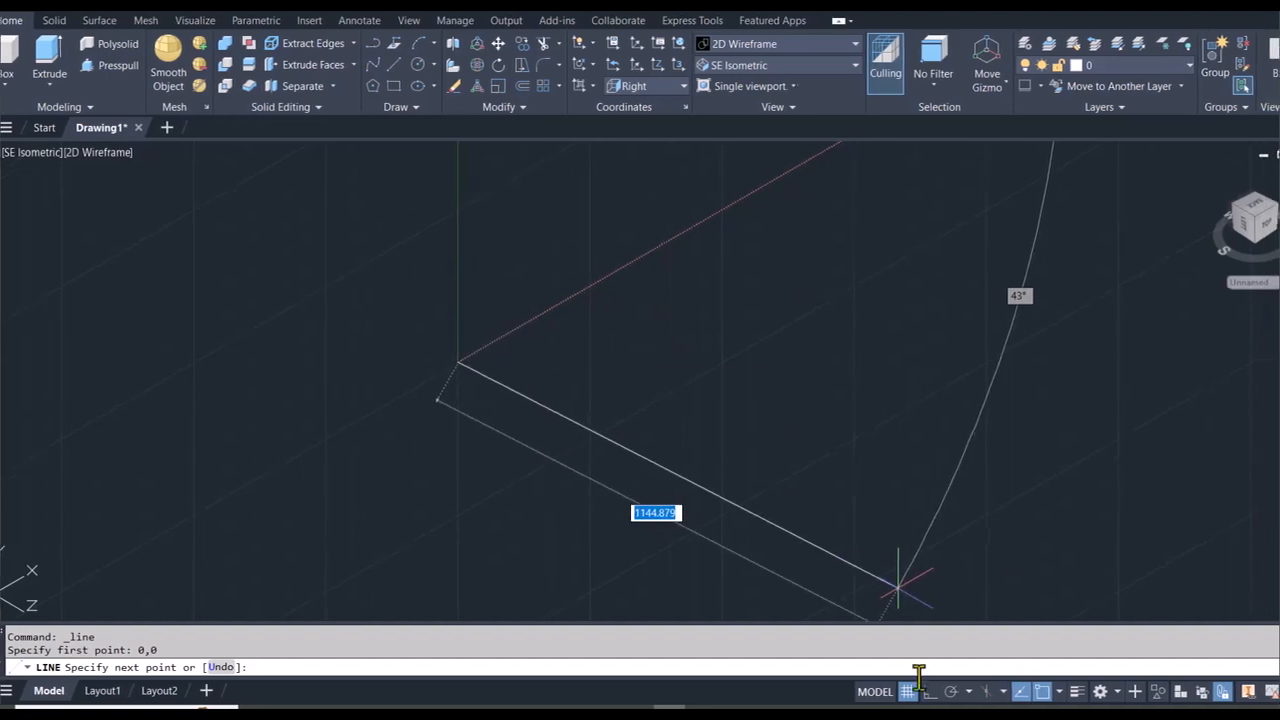
pyautogui.click(930, 691)
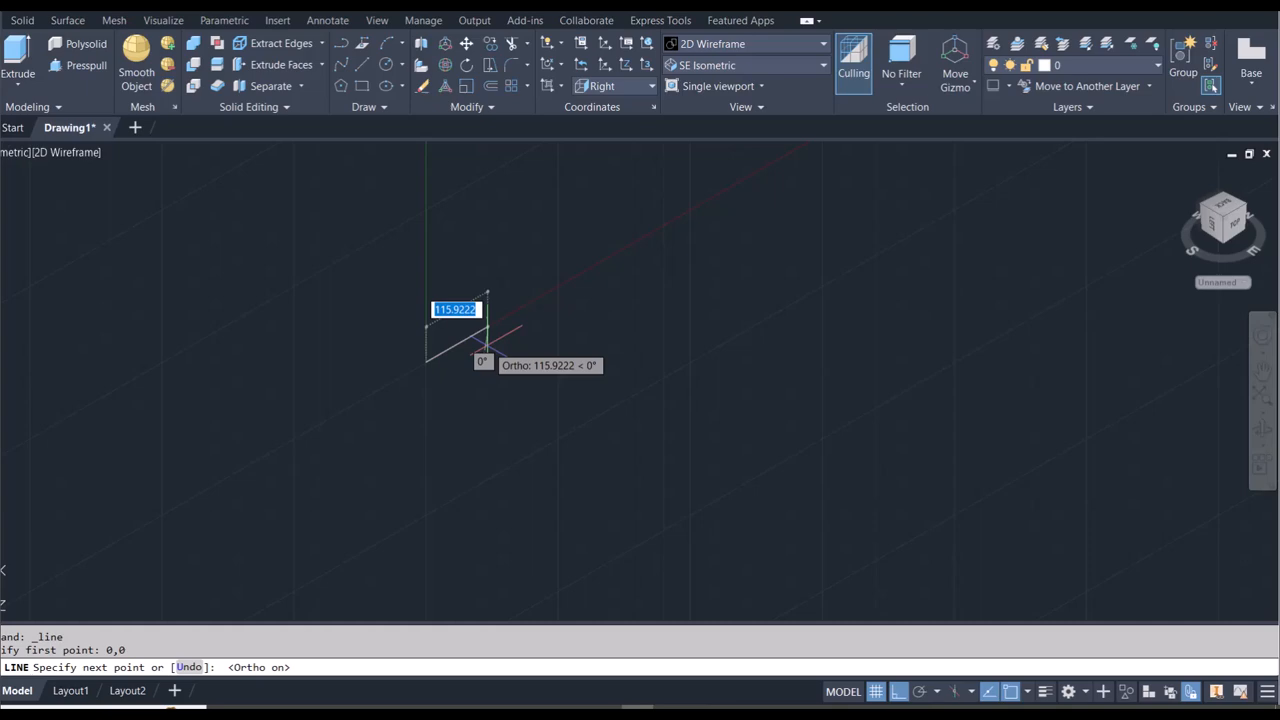
pyautogui.scroll(5, 486, 344)
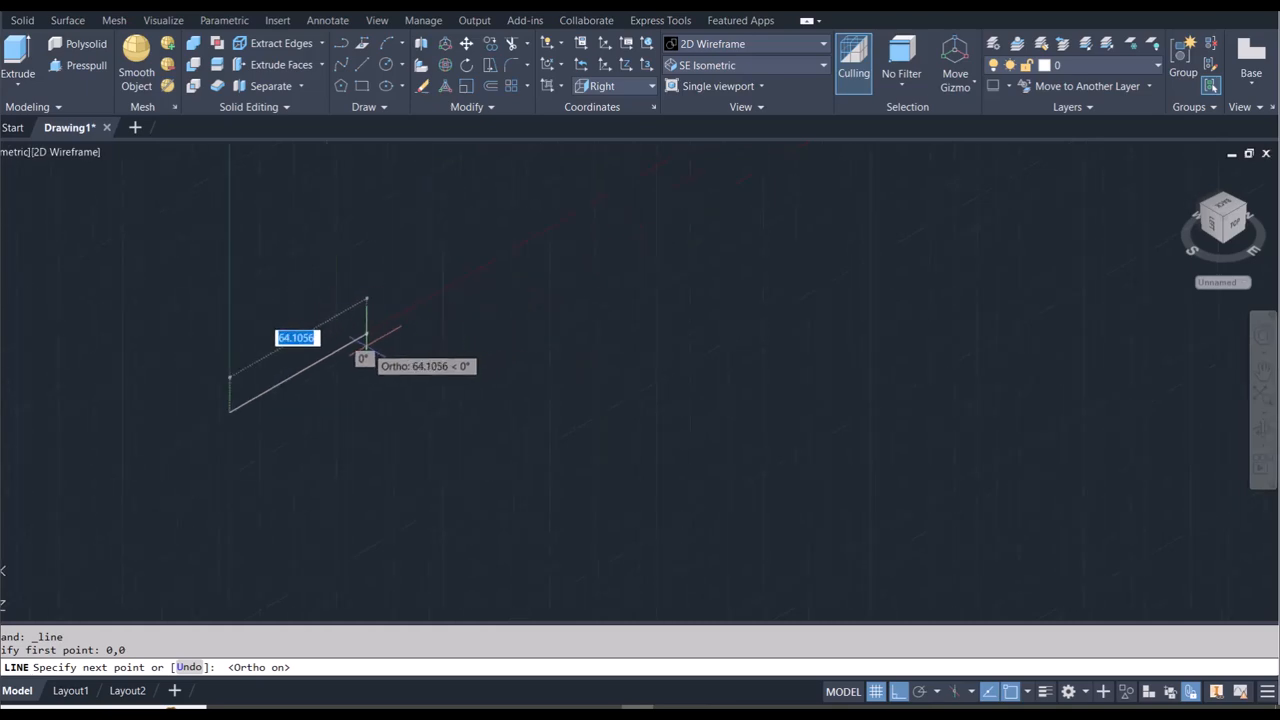
pyautogui.write('1')
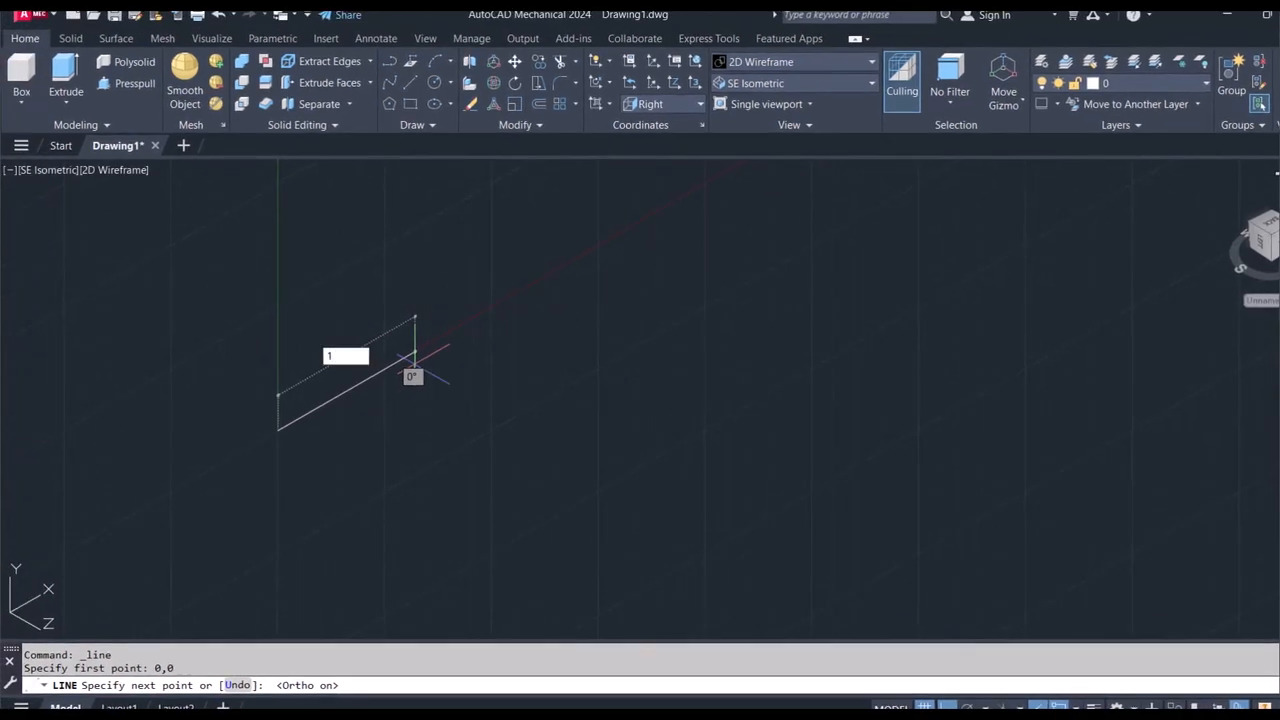
pyautogui.write('9')
pyautogui.press('Return')
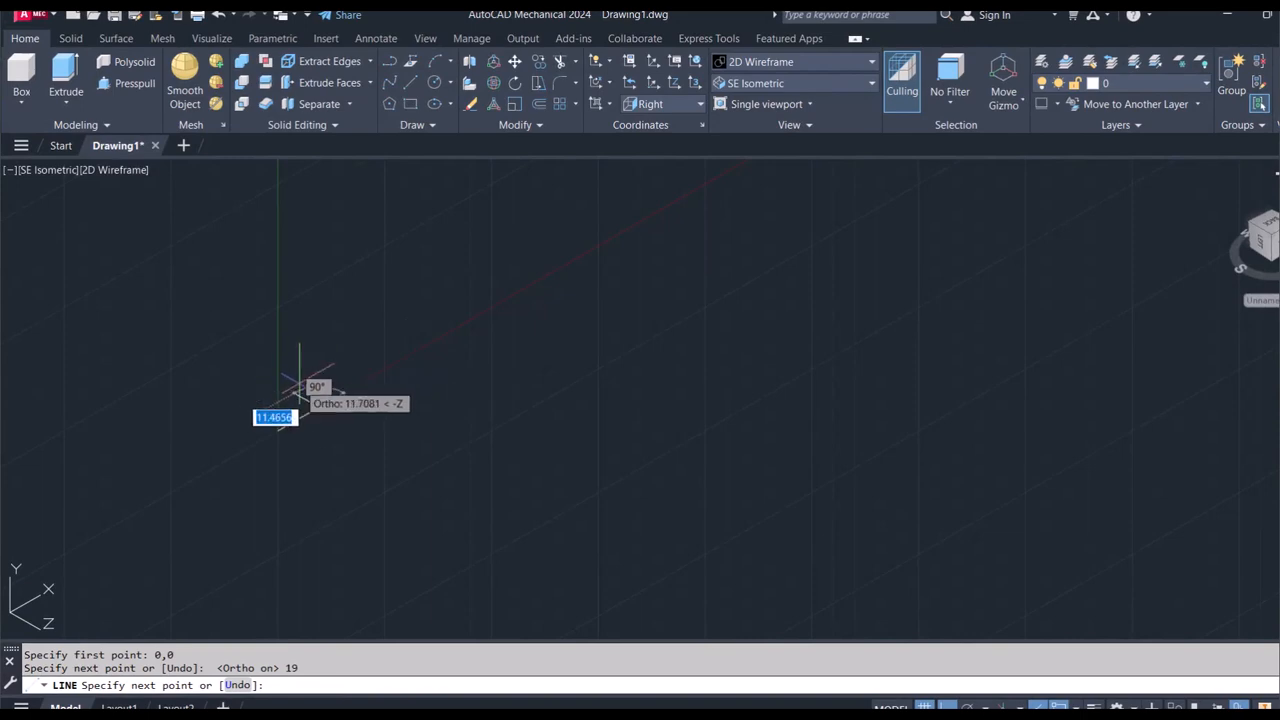
# Step: Continue the profile with a line 4 straight up and a line 8 outward along the X direction
pyautogui.scroll(4, 301, 383)
pyautogui.scroll(-2, 301, 383)
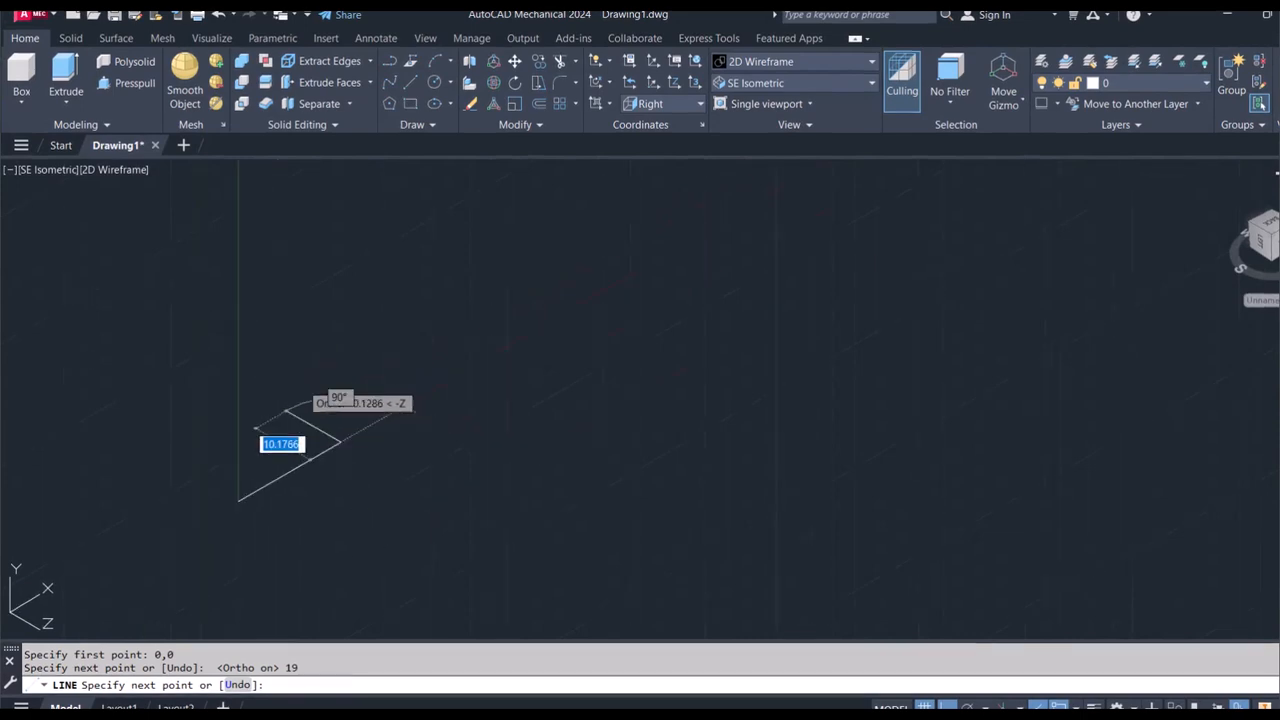
pyautogui.rightClick(301, 372)
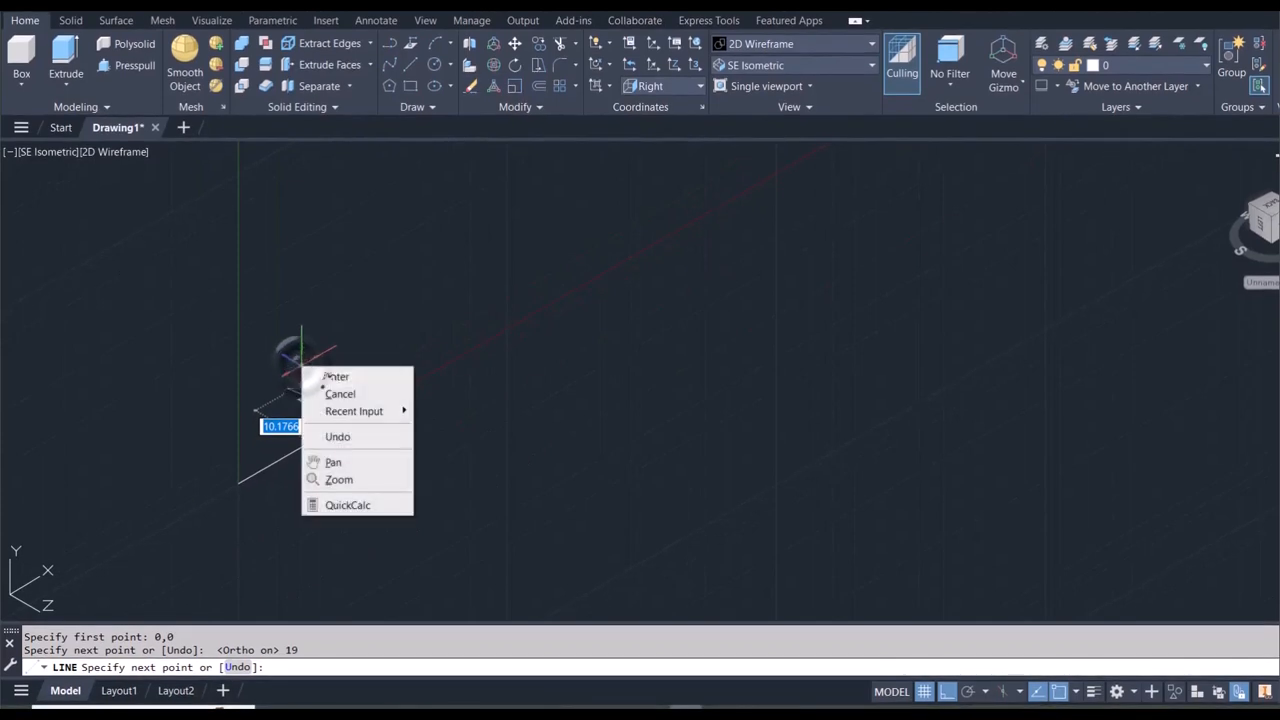
pyautogui.click(338, 463)
pyautogui.moveTo(531, 403); pyautogui.dragTo(883, 374)
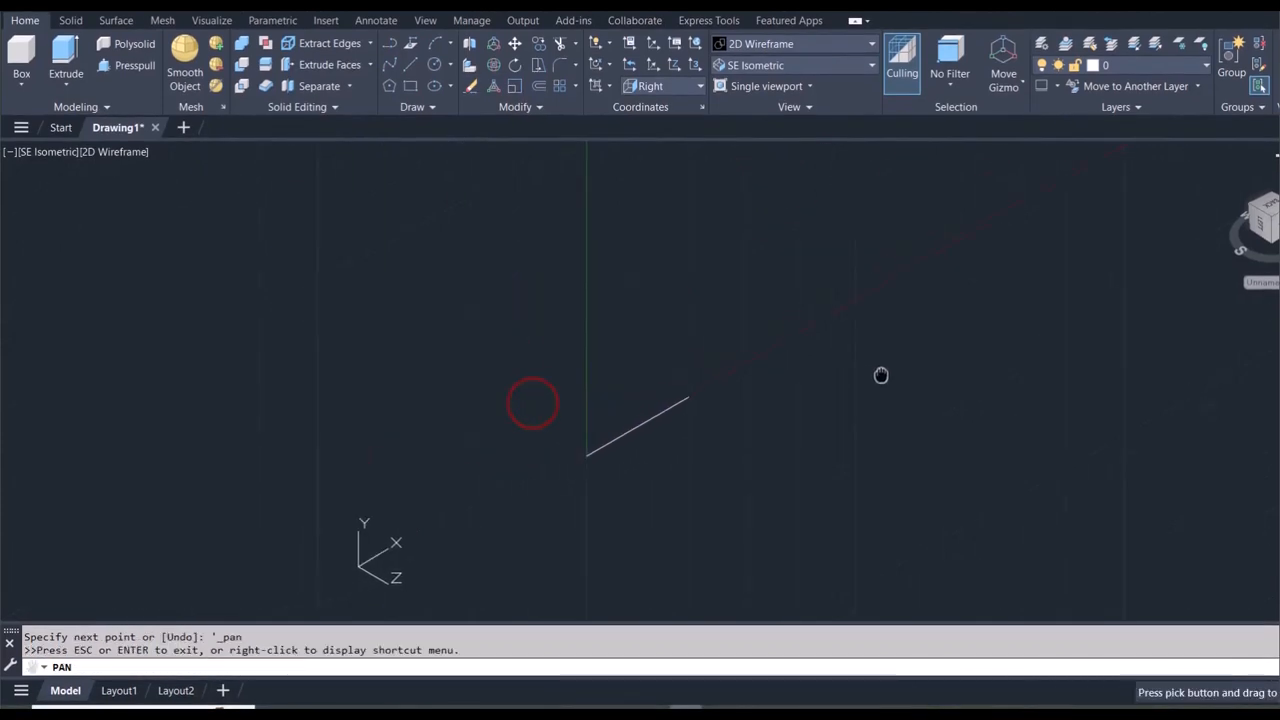
pyautogui.press('Escape')
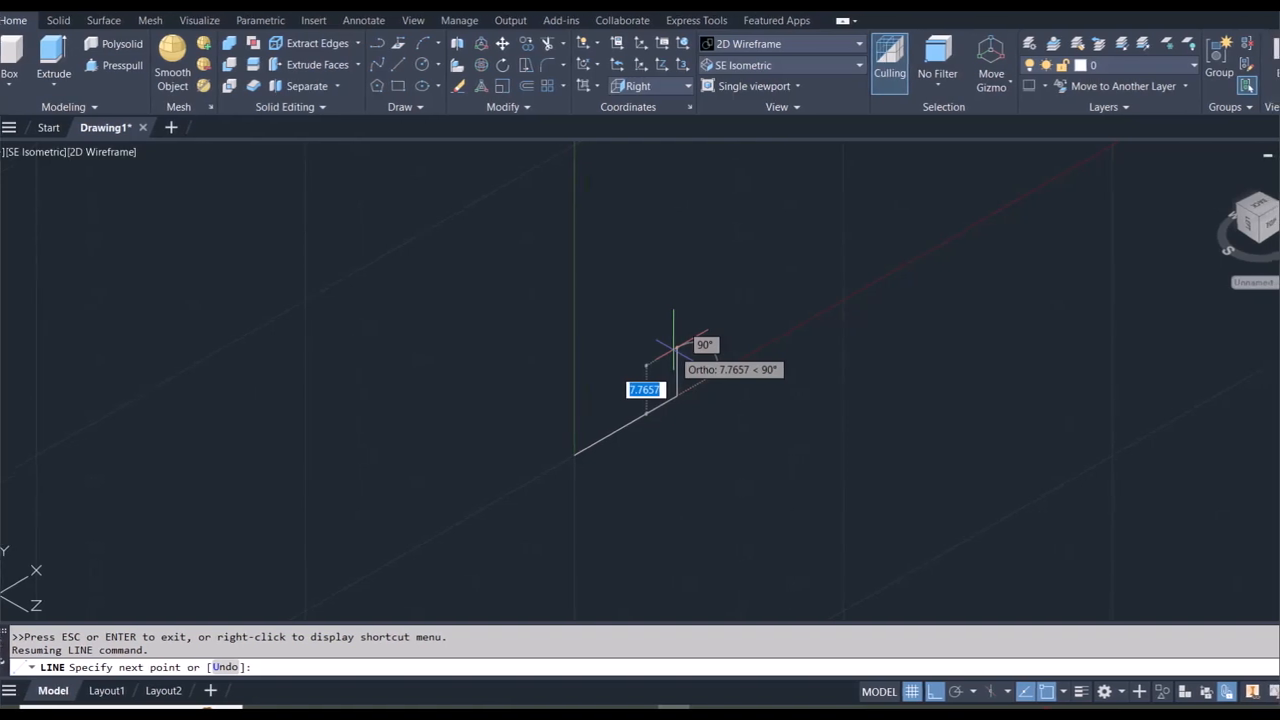
pyautogui.write('4')
pyautogui.press('Return')
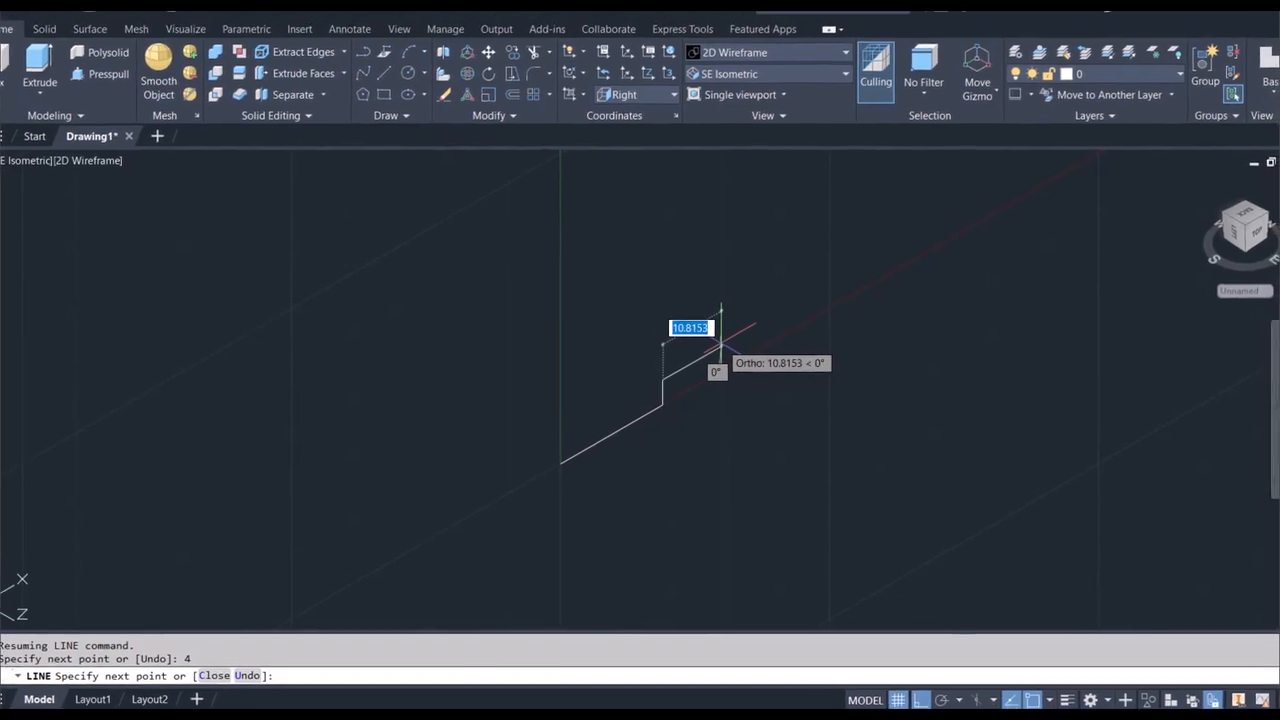
pyautogui.write('8')
pyautogui.press('Return')
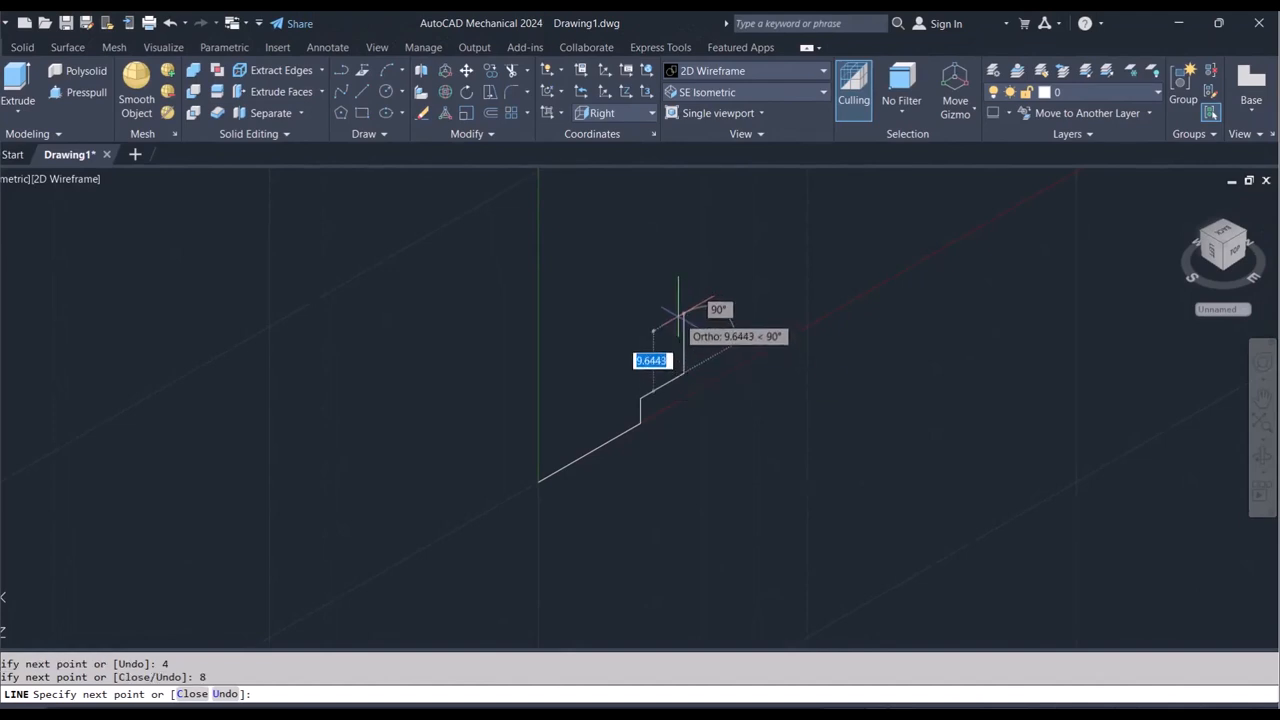
# Step: Continue the profile 12 straight up and 27 back to the point directly above its start, and end the line
pyautogui.write('12')
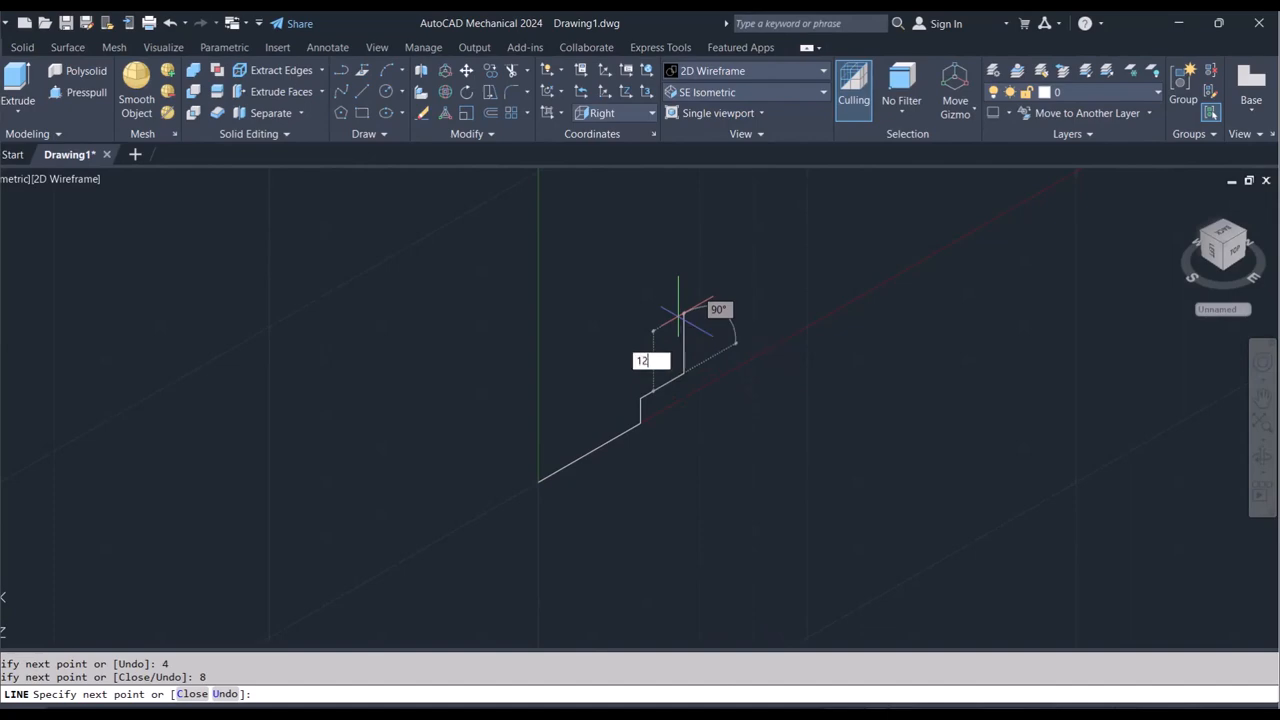
pyautogui.press('Return')
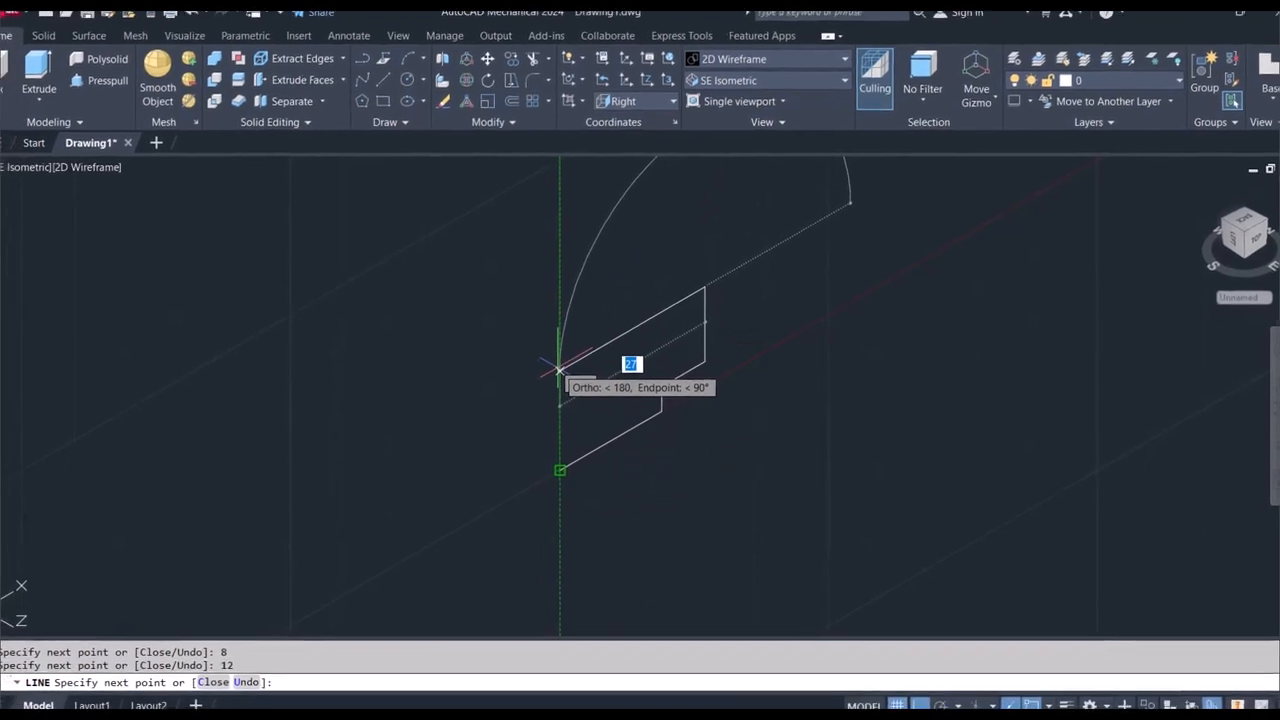
pyautogui.click(538, 382)
pyautogui.press('Escape')
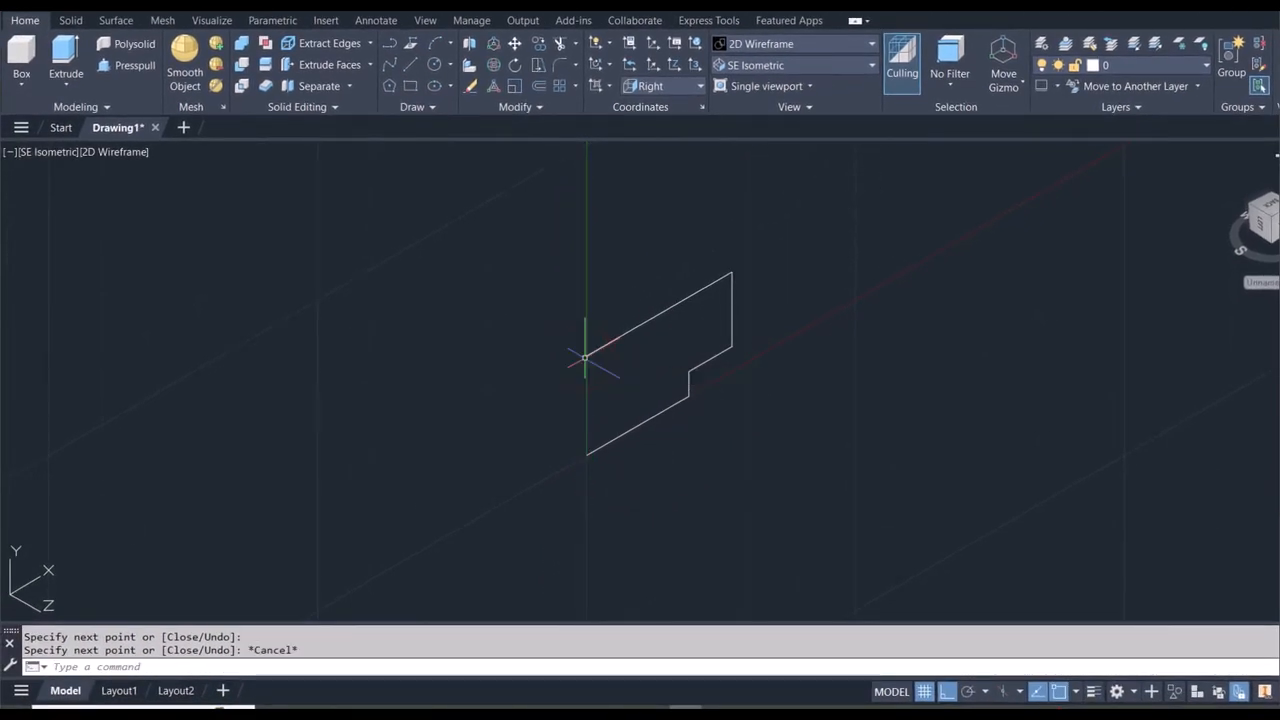
# Step: Mirror the five profile lines about the vertical line through their open ends, keeping the source objects
pyautogui.write('MI')
pyautogui.press('Return')
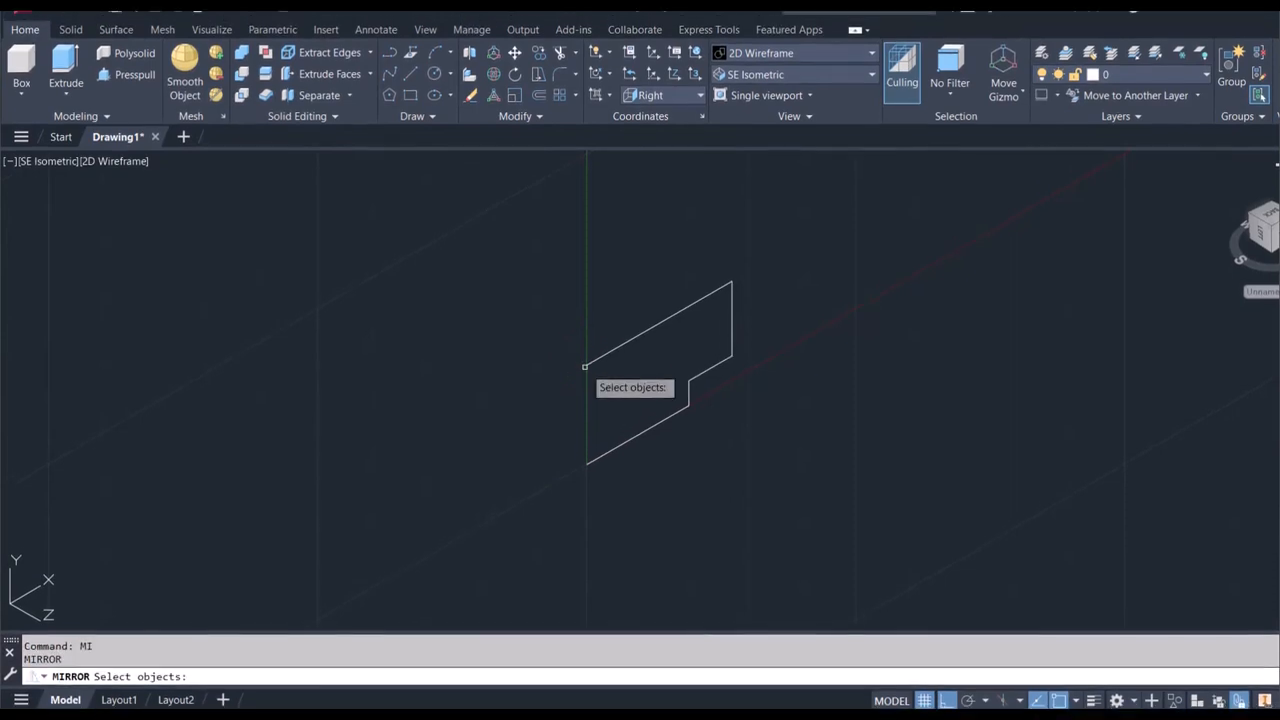
pyautogui.click(516, 292)
pyautogui.click(813, 518)
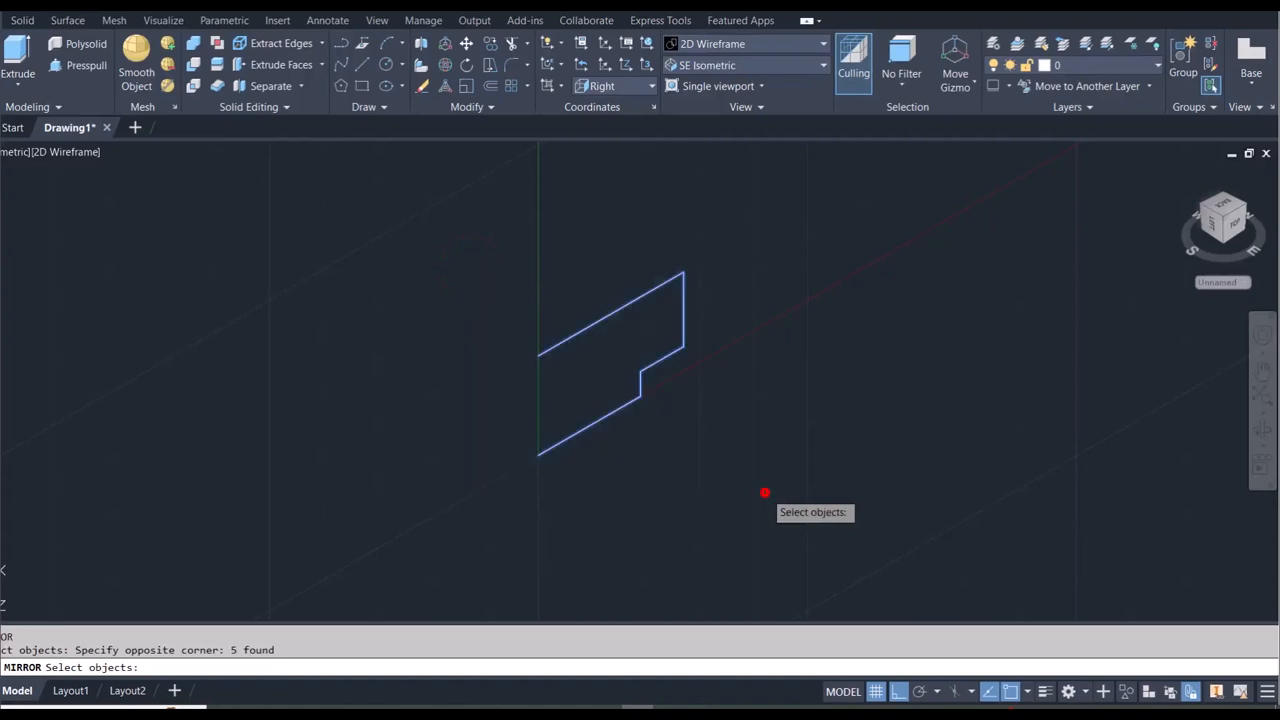
pyautogui.press('Return')
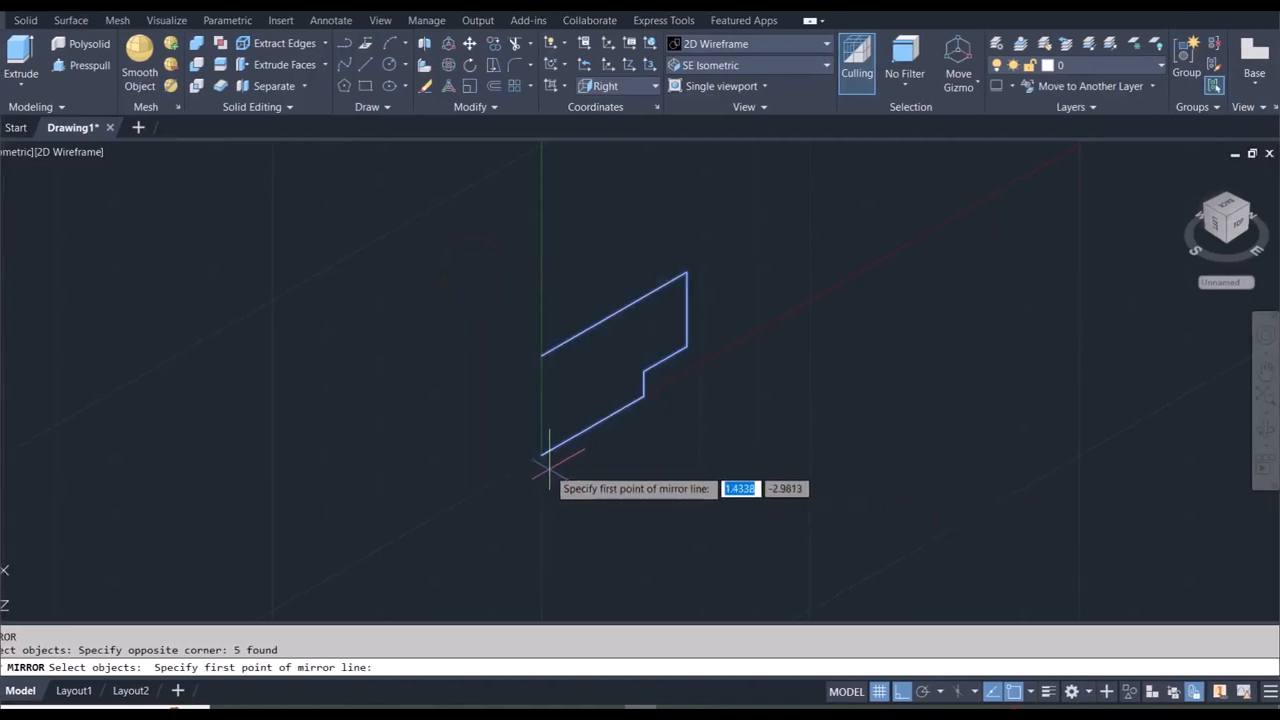
pyautogui.click(579, 456)
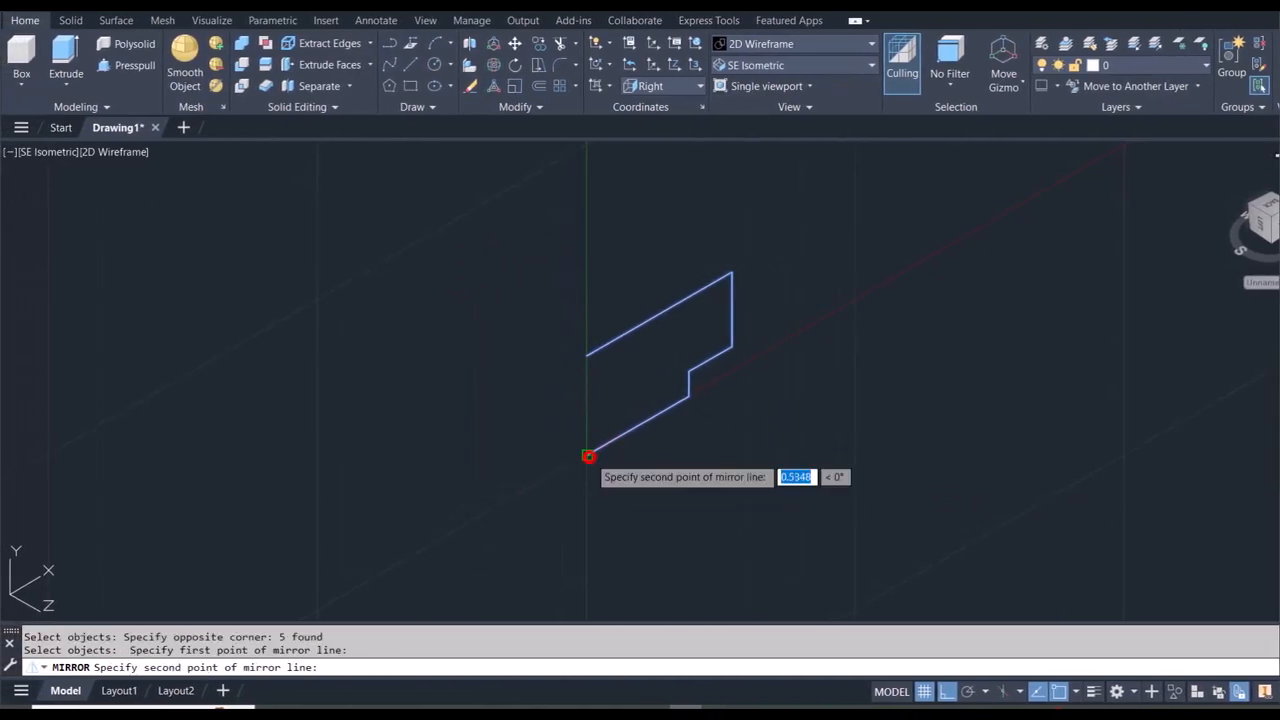
pyautogui.click(587, 355)
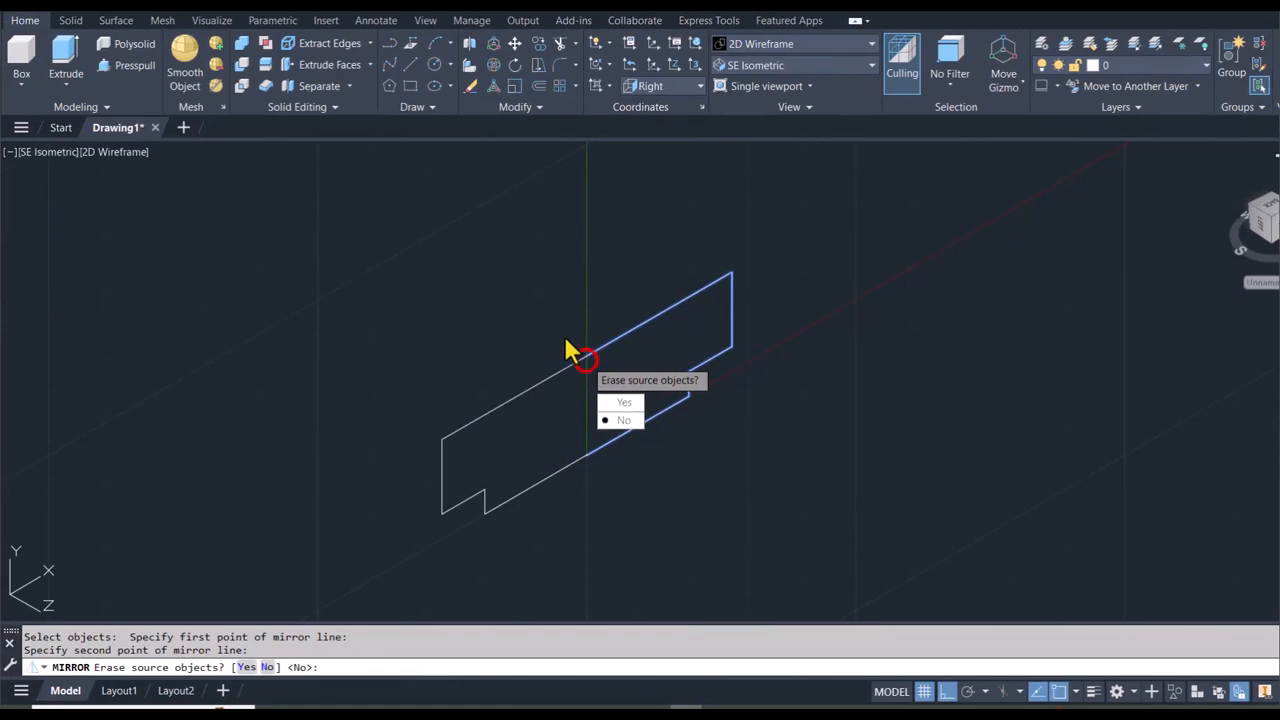
pyautogui.click(622, 421)
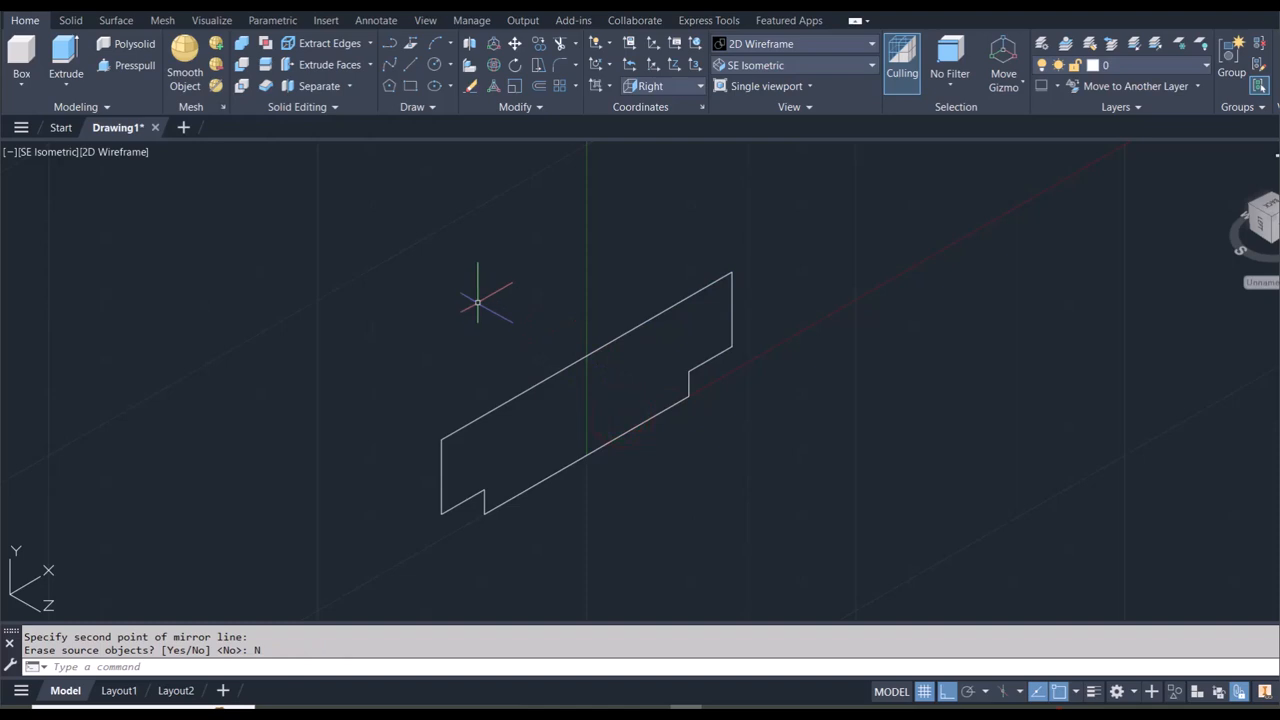
# Step: Join all lines of the mirrored stepped profile into a single polyline
pyautogui.click(328, 237)
pyautogui.click(822, 556)
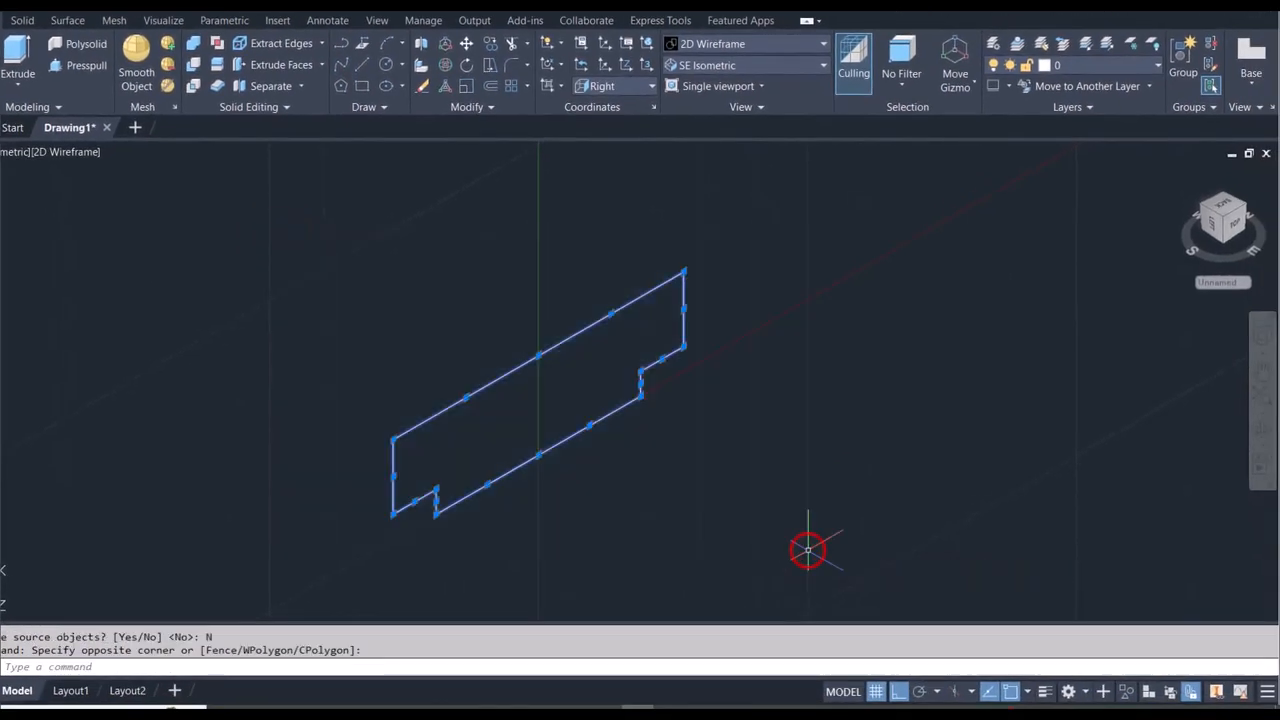
pyautogui.write('JOIN')
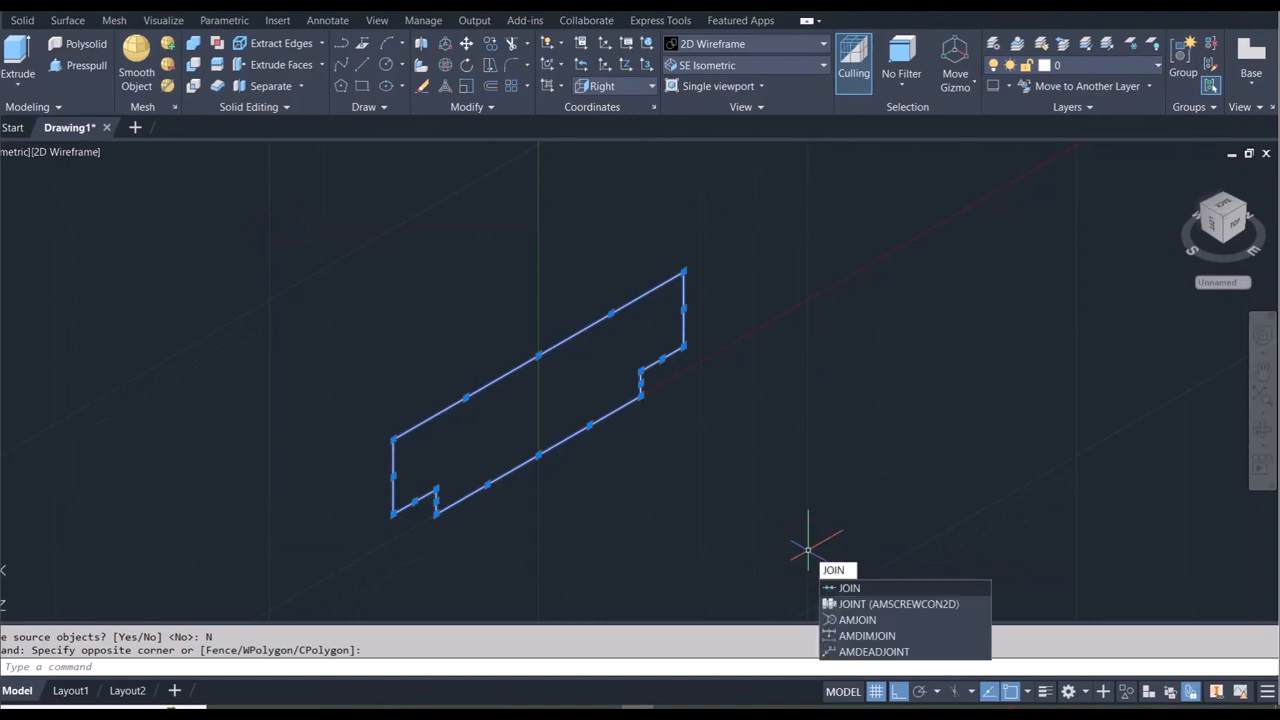
pyautogui.press('Return')
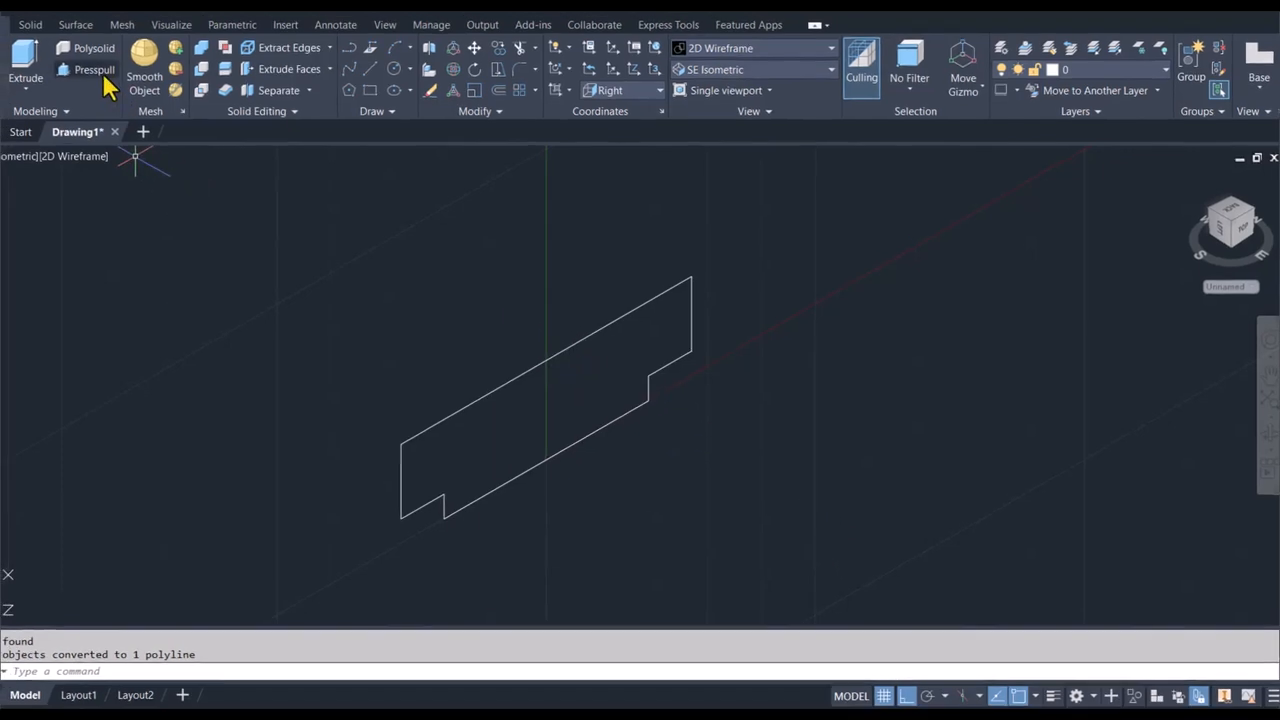
# Step: Presspull the closed stepped profile 89 backward to form the solid base
pyautogui.click(94, 69)
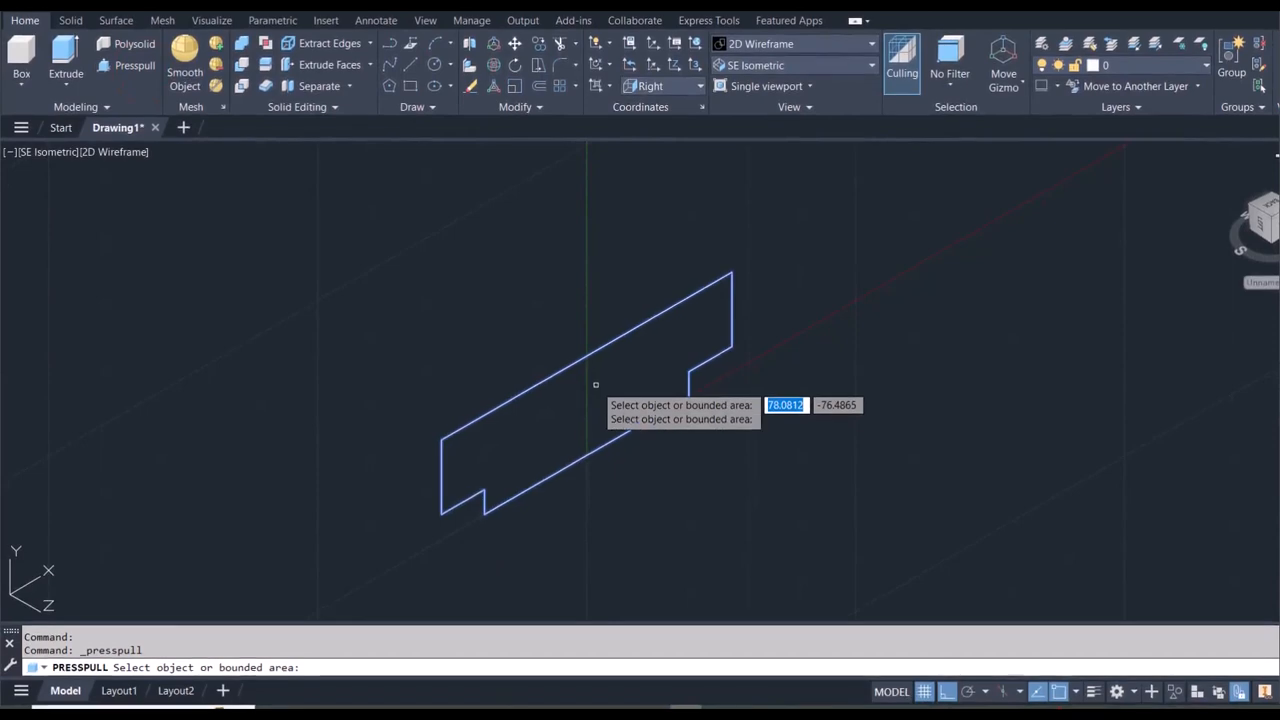
pyautogui.click(595, 384)
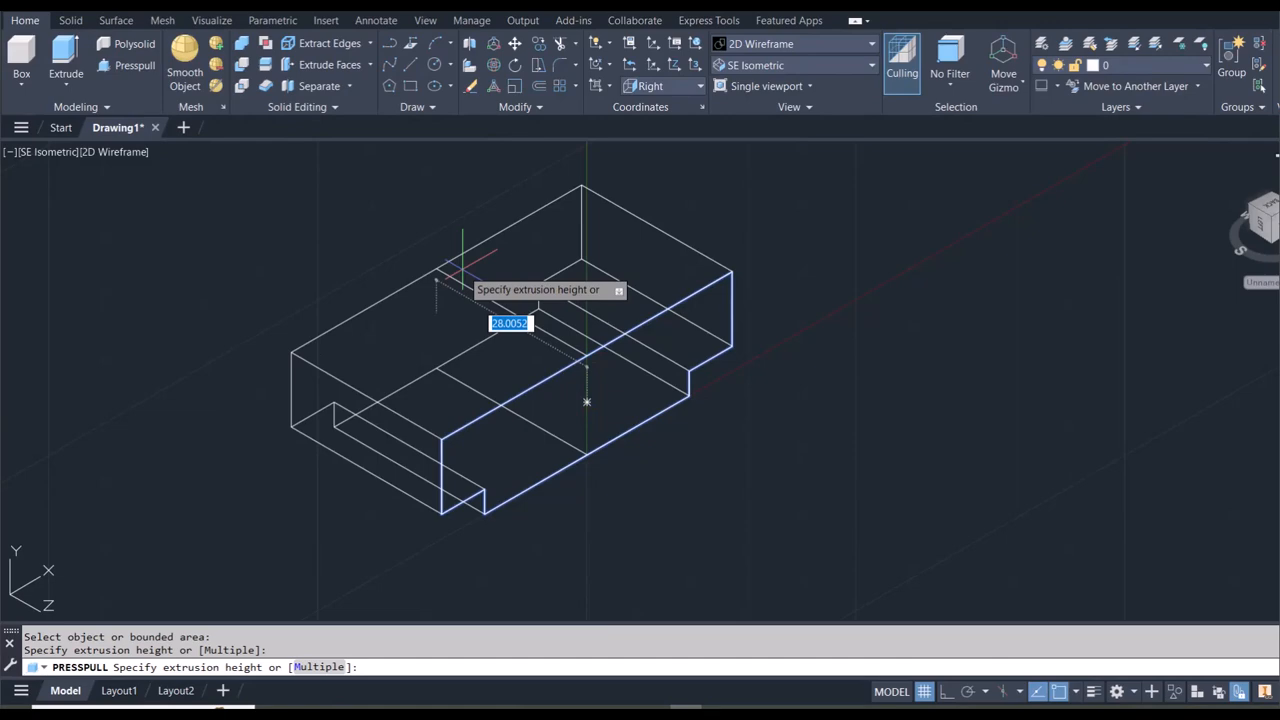
pyautogui.write('89')
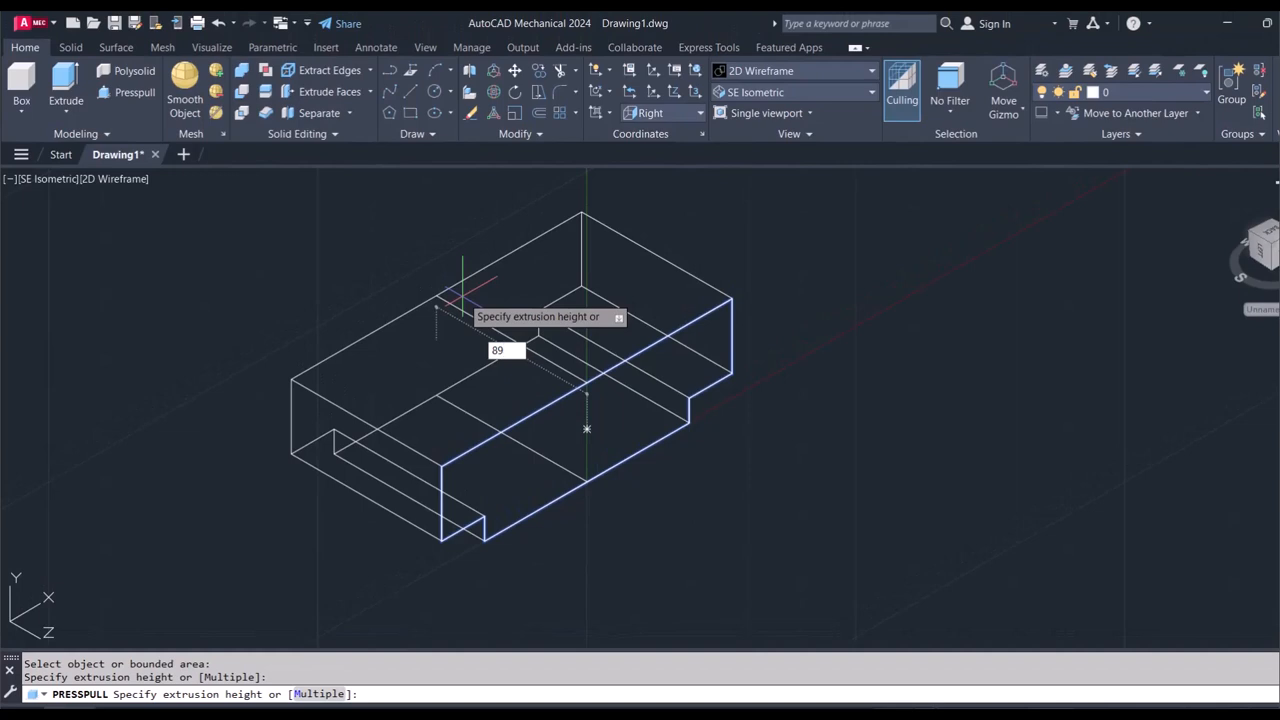
pyautogui.press('Return')
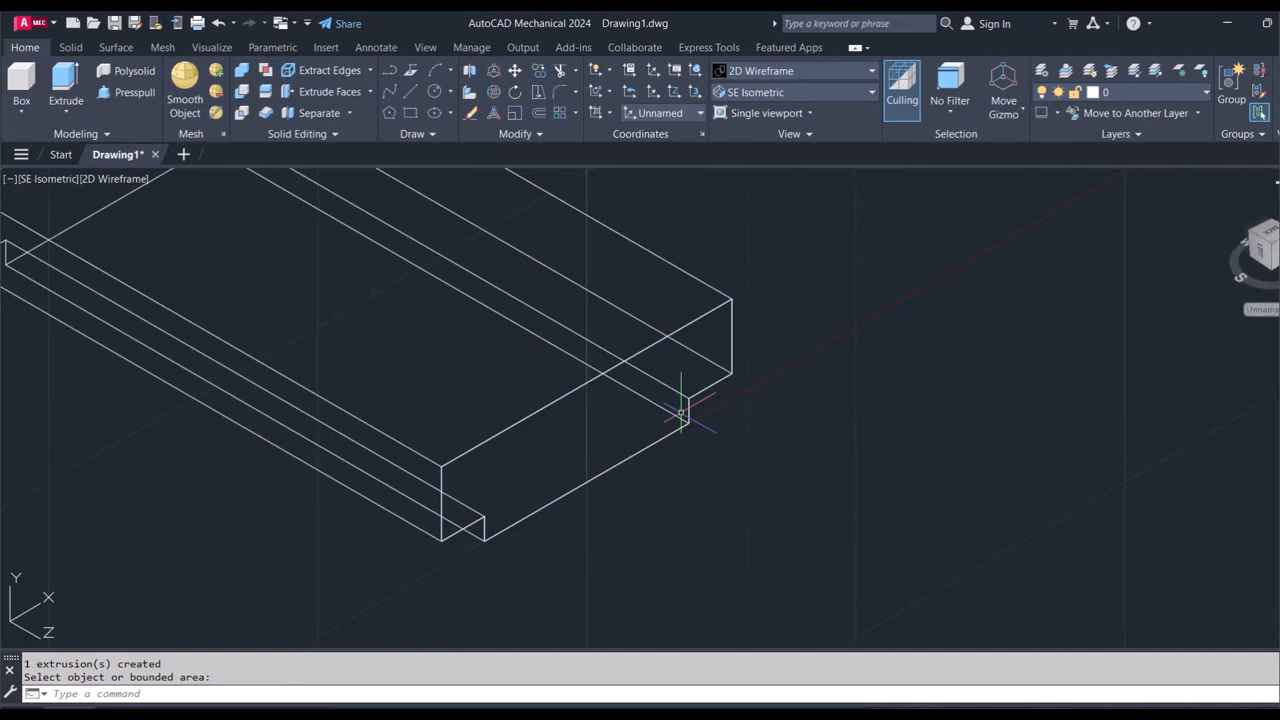
# Step: Display the whole extruded base in the Conceptual visual style to check its shape
pyautogui.write('z')
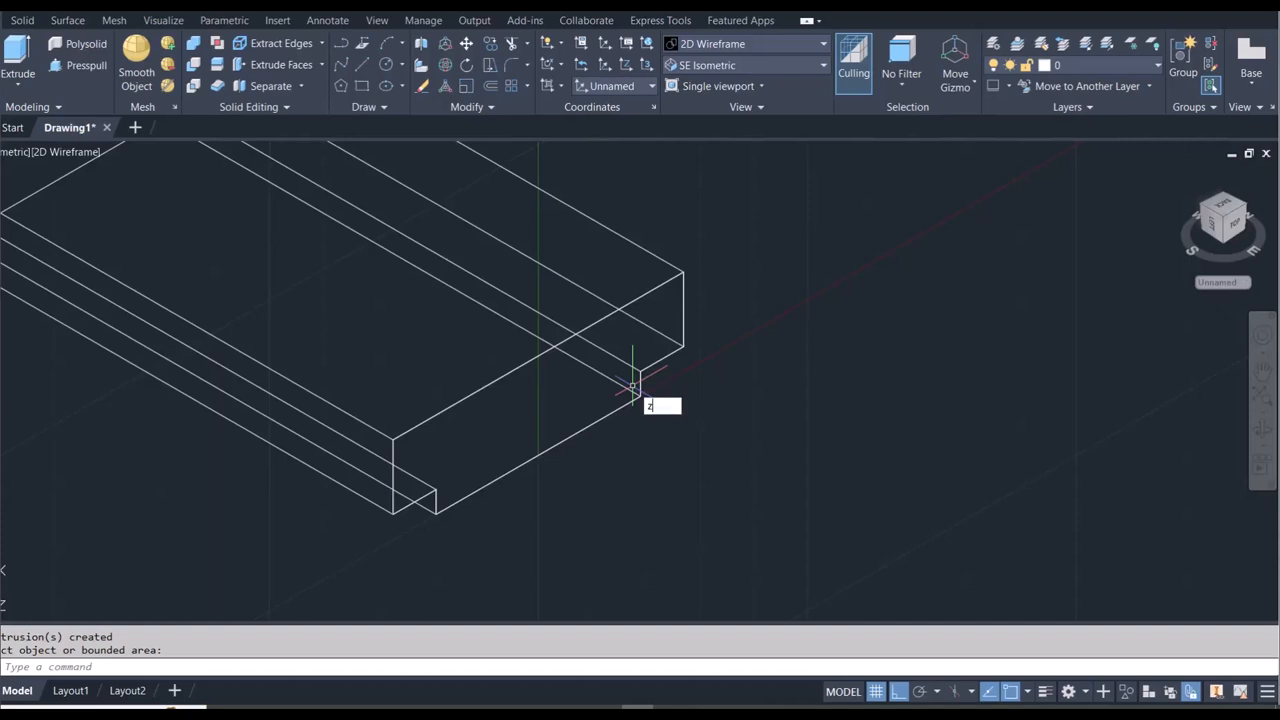
pyautogui.press('Return')
pyautogui.write('a')
pyautogui.press('Return')
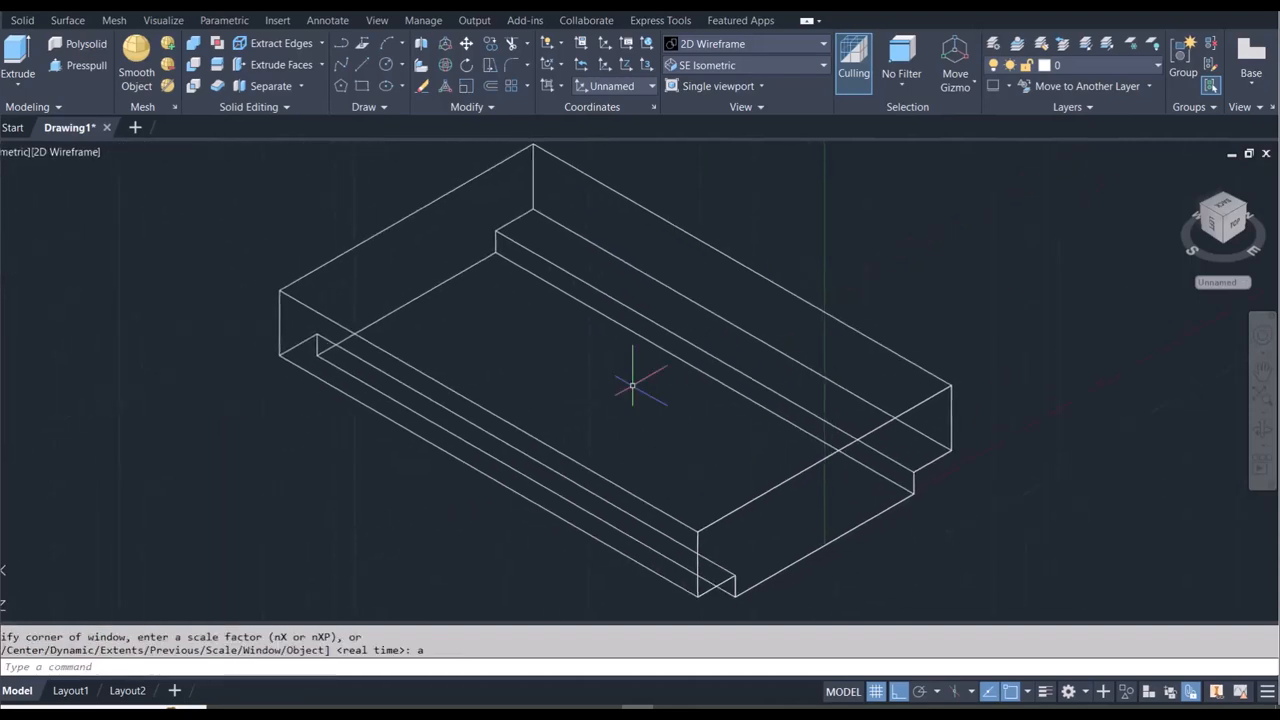
pyautogui.press('Escape')
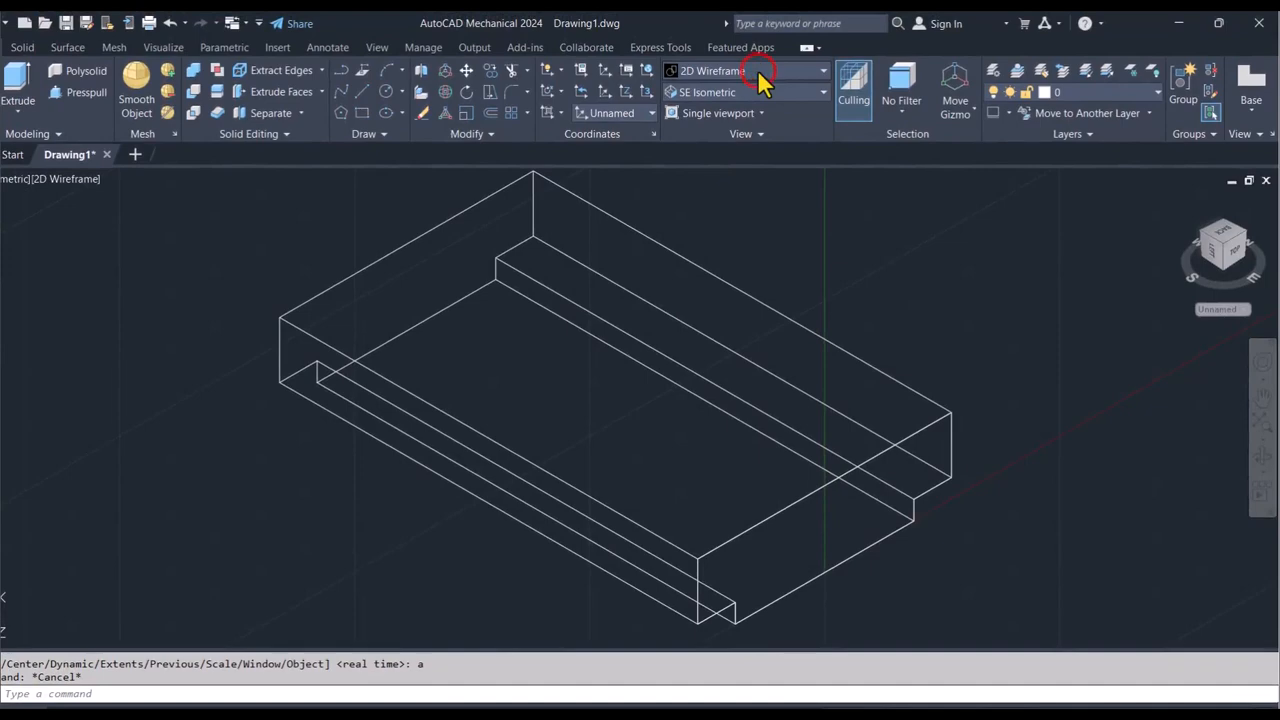
pyautogui.click(760, 78)
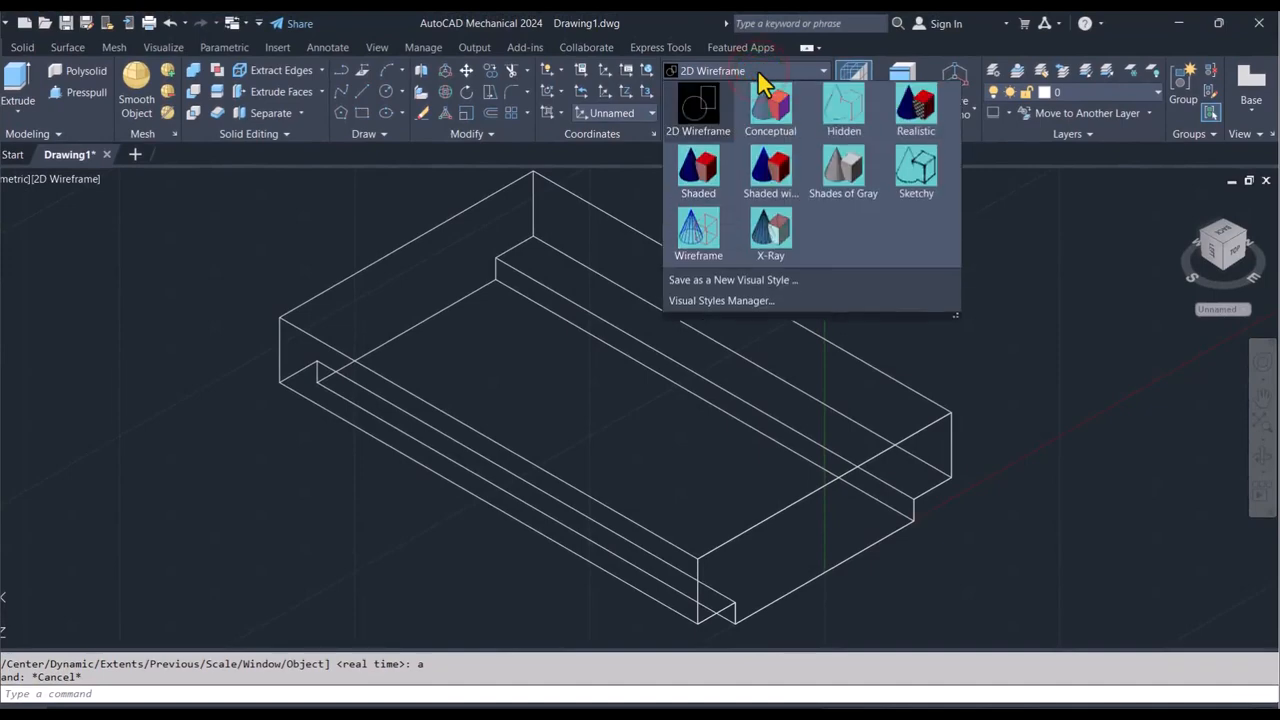
pyautogui.click(775, 112)
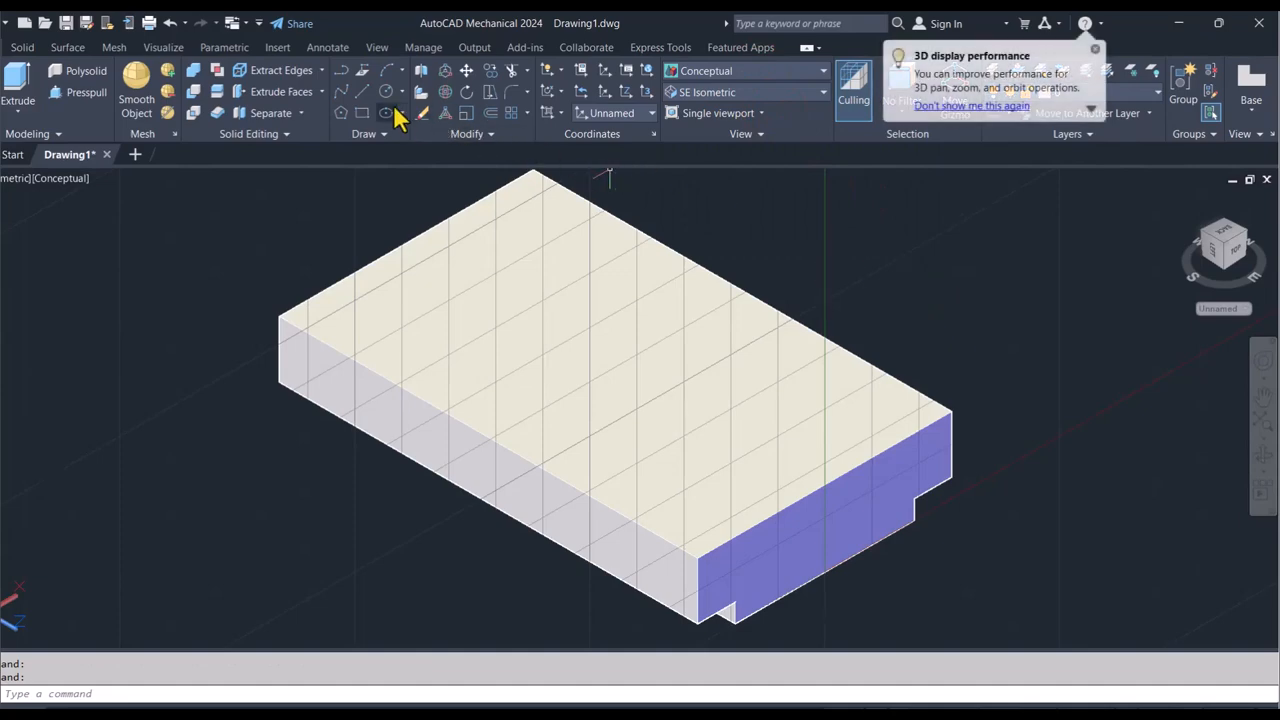
# Step: Set the UCS to Top and show the base from above in the 2D Wireframe style
pyautogui.click(625, 113)
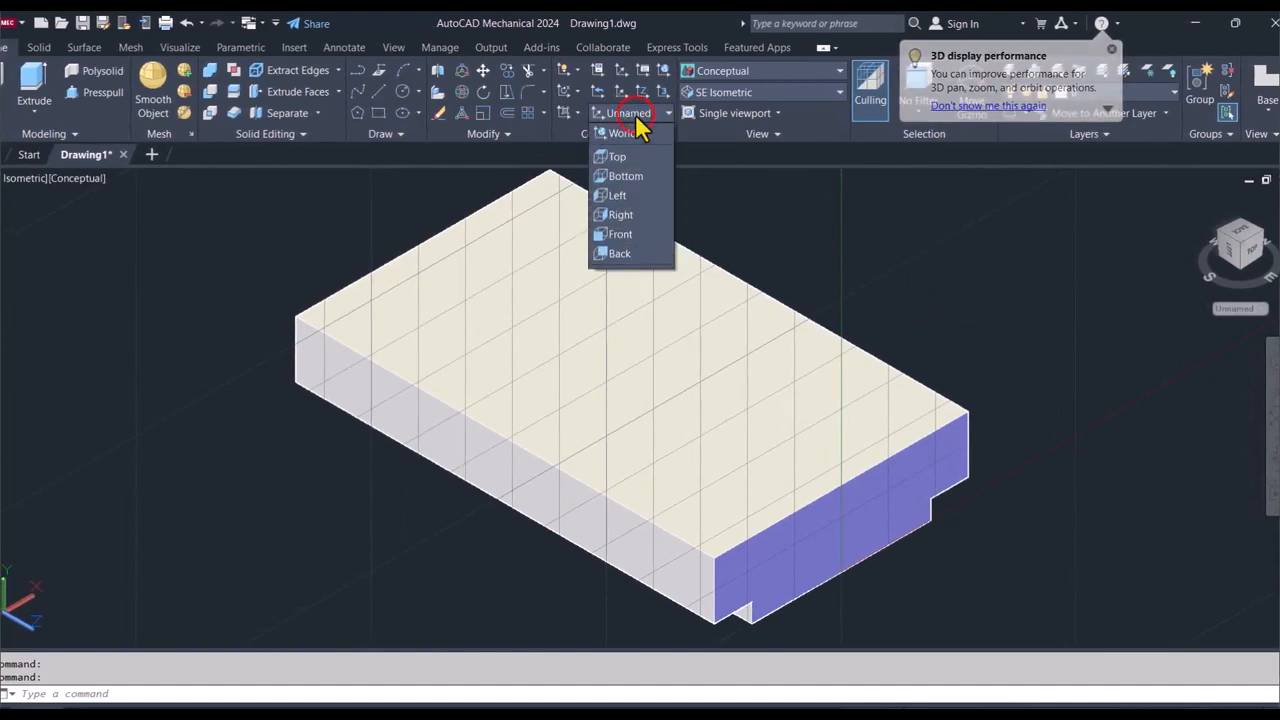
pyautogui.click(622, 156)
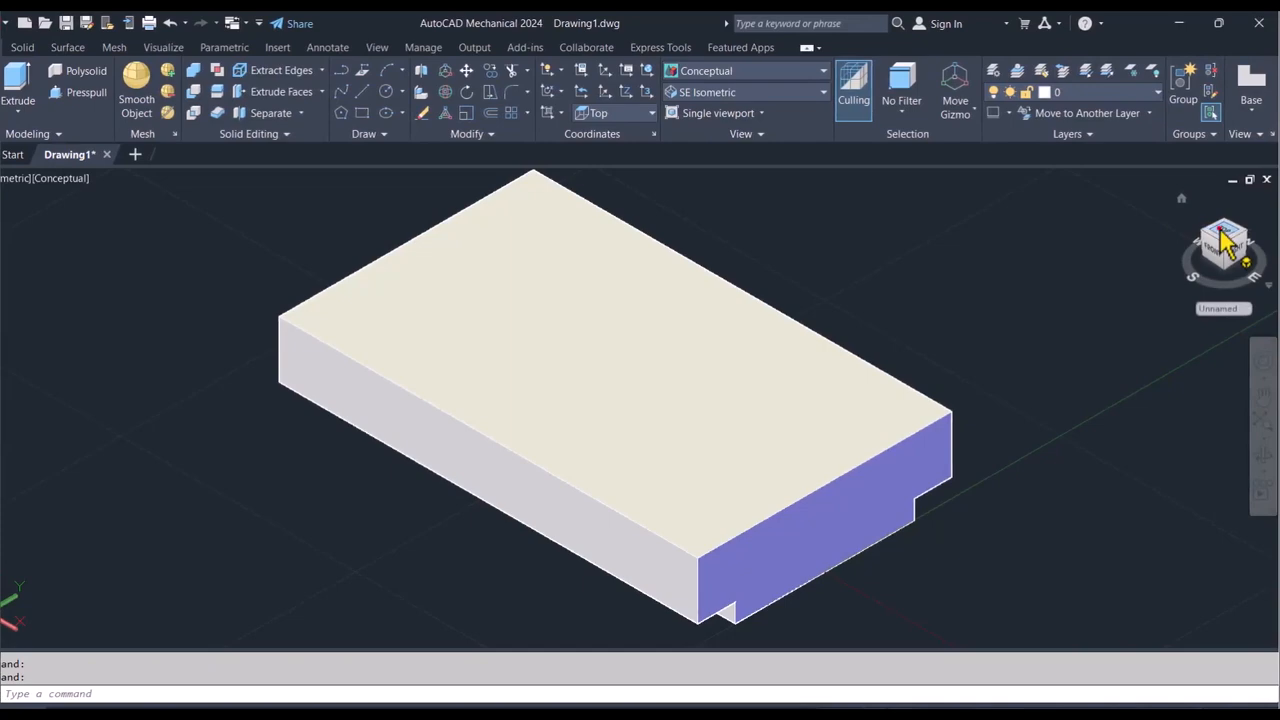
pyautogui.click(1222, 238)
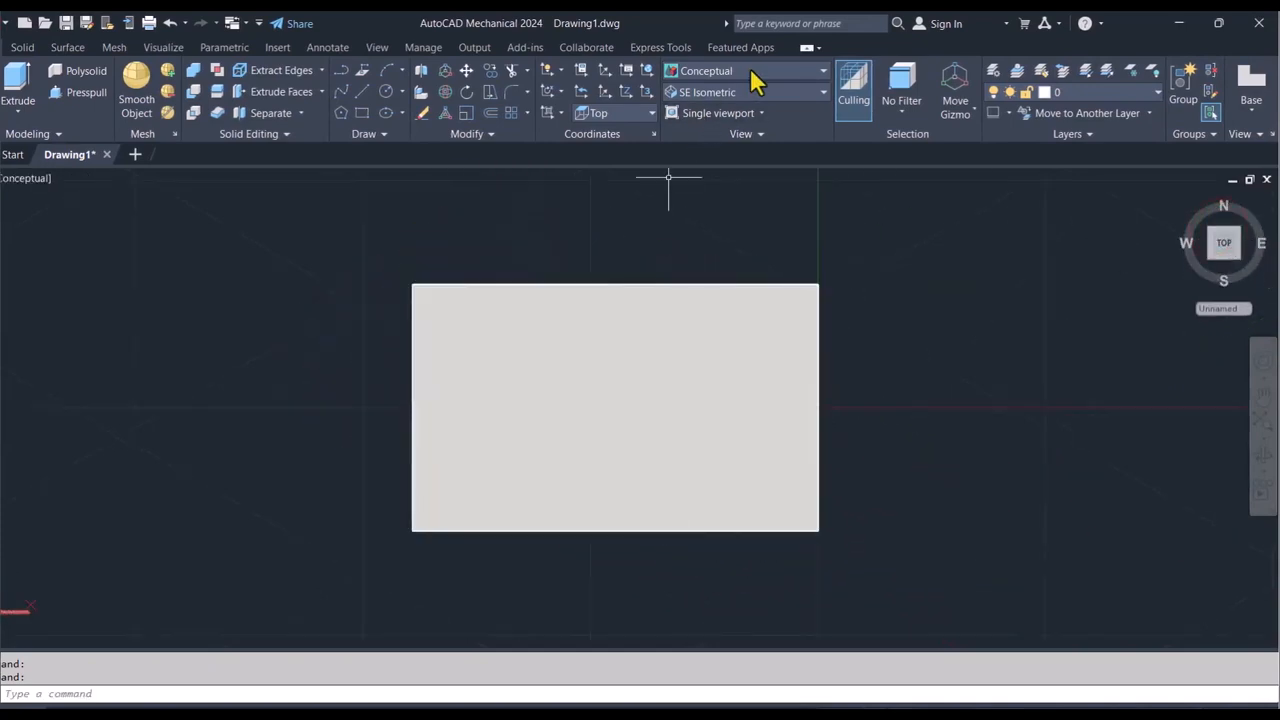
pyautogui.click(755, 78)
pyautogui.click(710, 104)
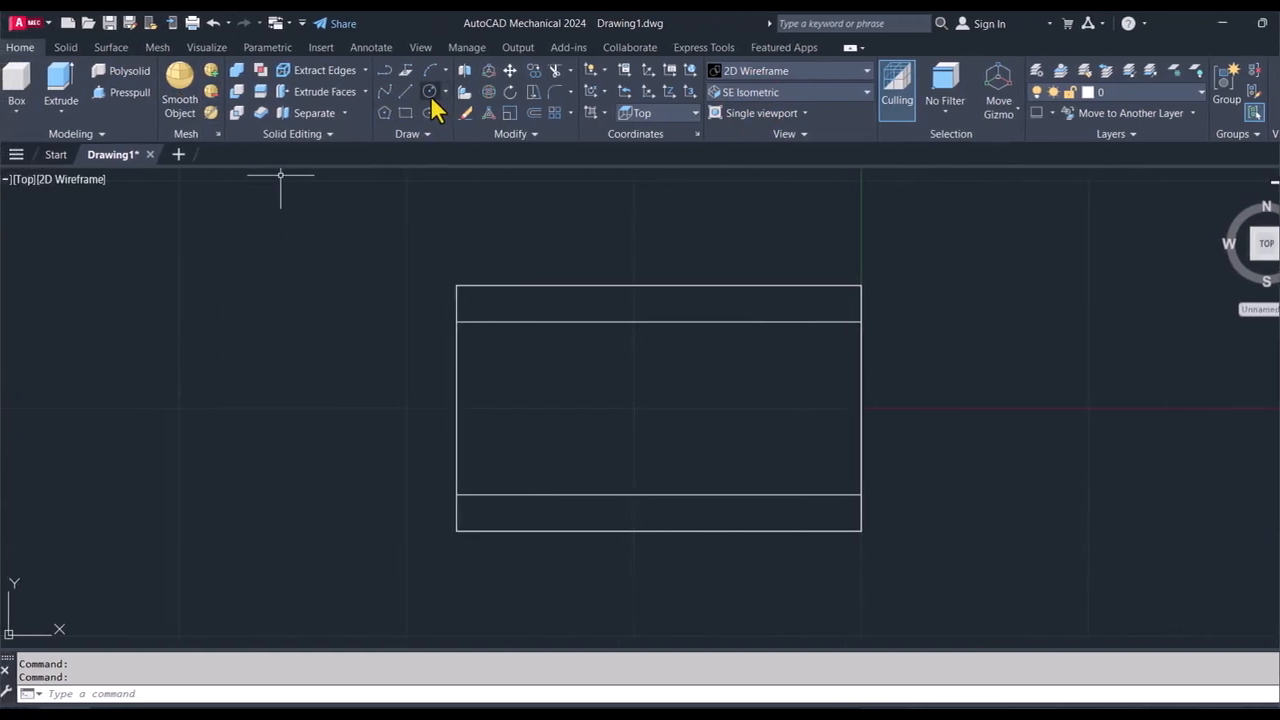
# Step: Draw a circle of radius 14 on the base's centreline, centred 38 inward from the end face's midpoint at the origin
pyautogui.click(431, 93)
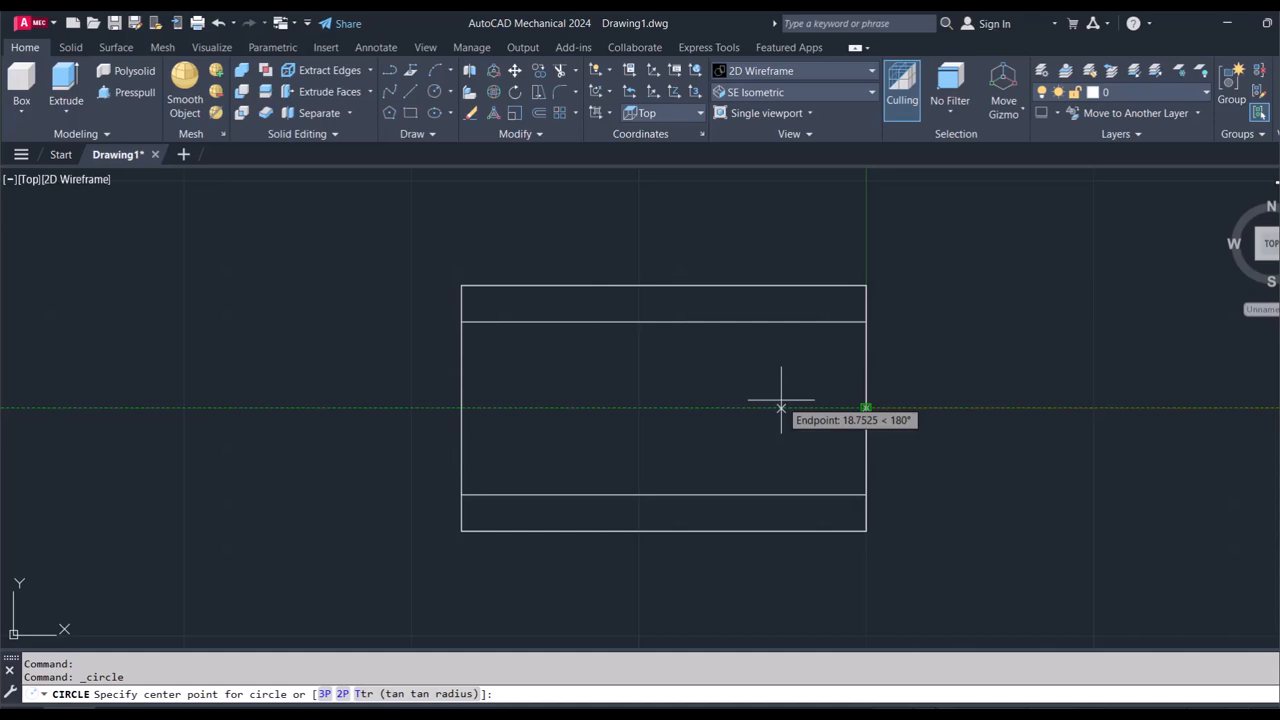
pyautogui.write('38')
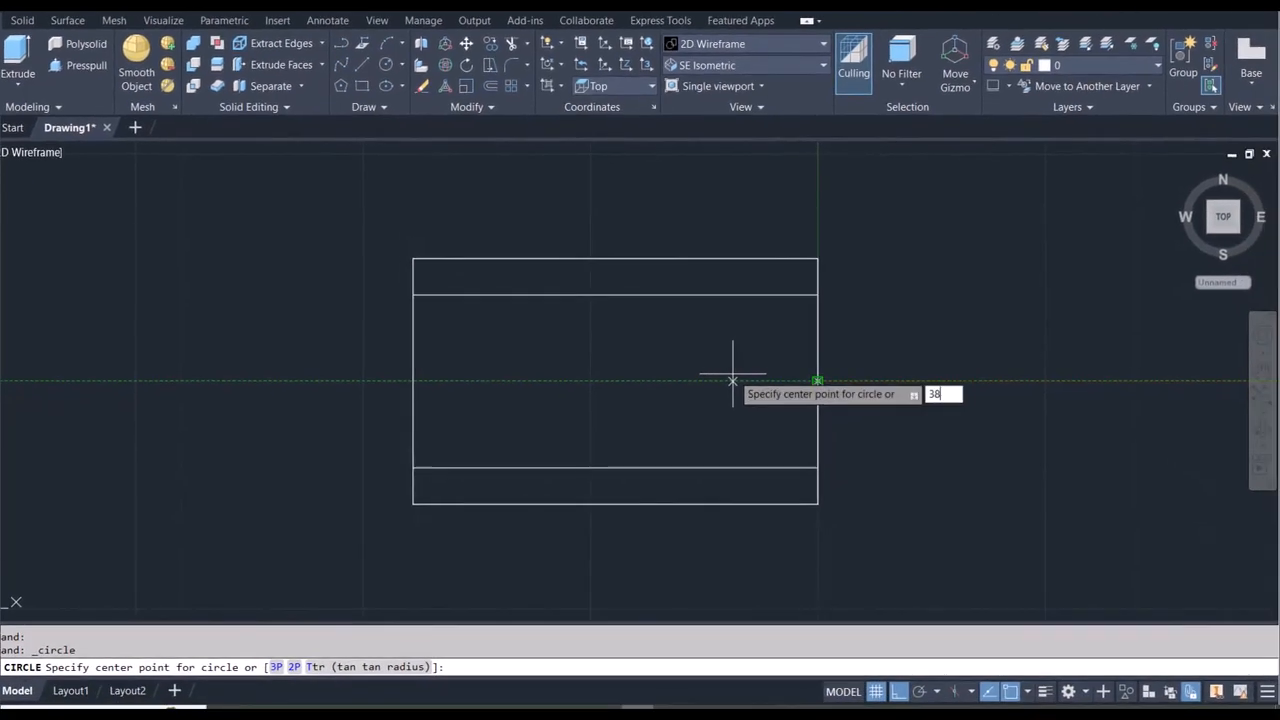
pyautogui.press('Return')
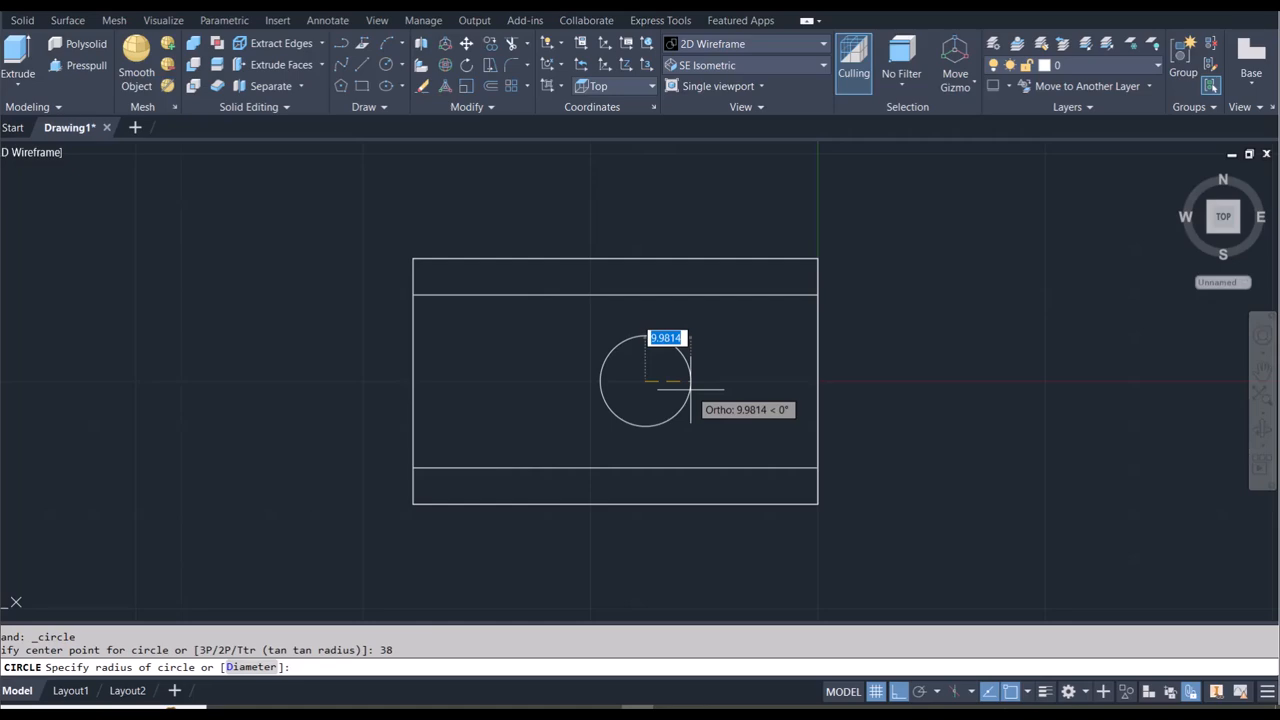
pyautogui.write('14')
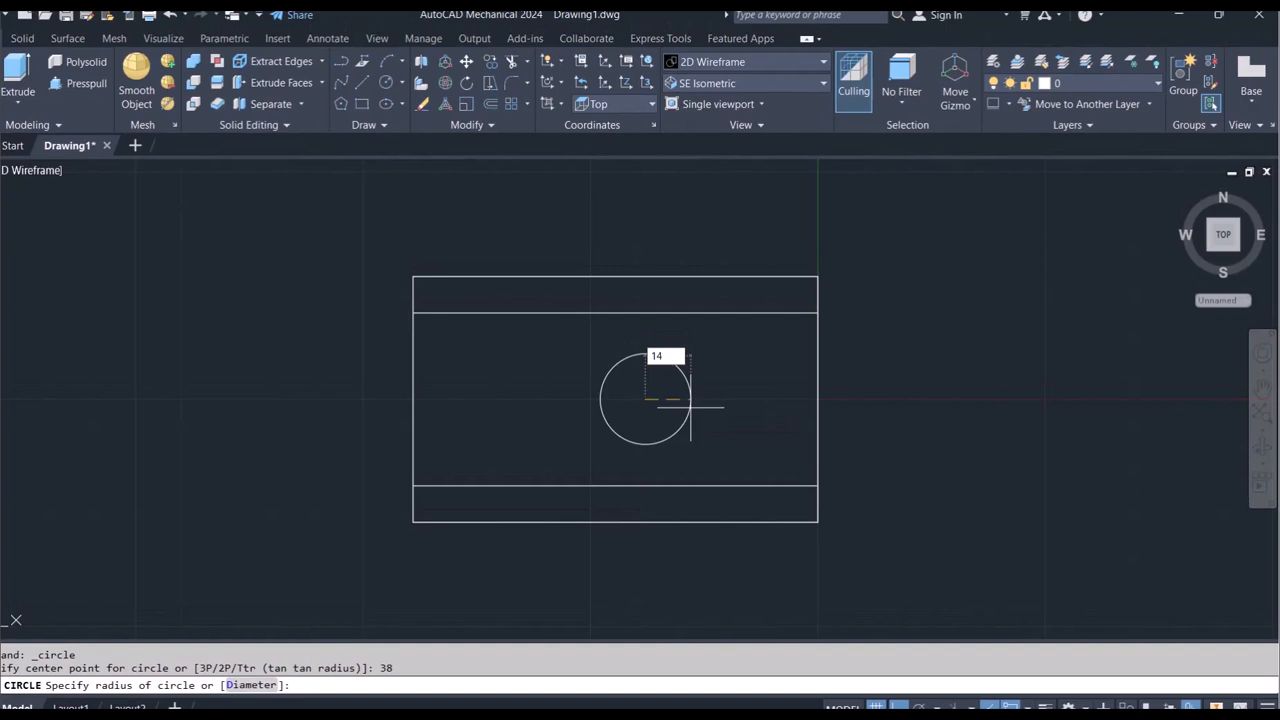
pyautogui.press('Return')
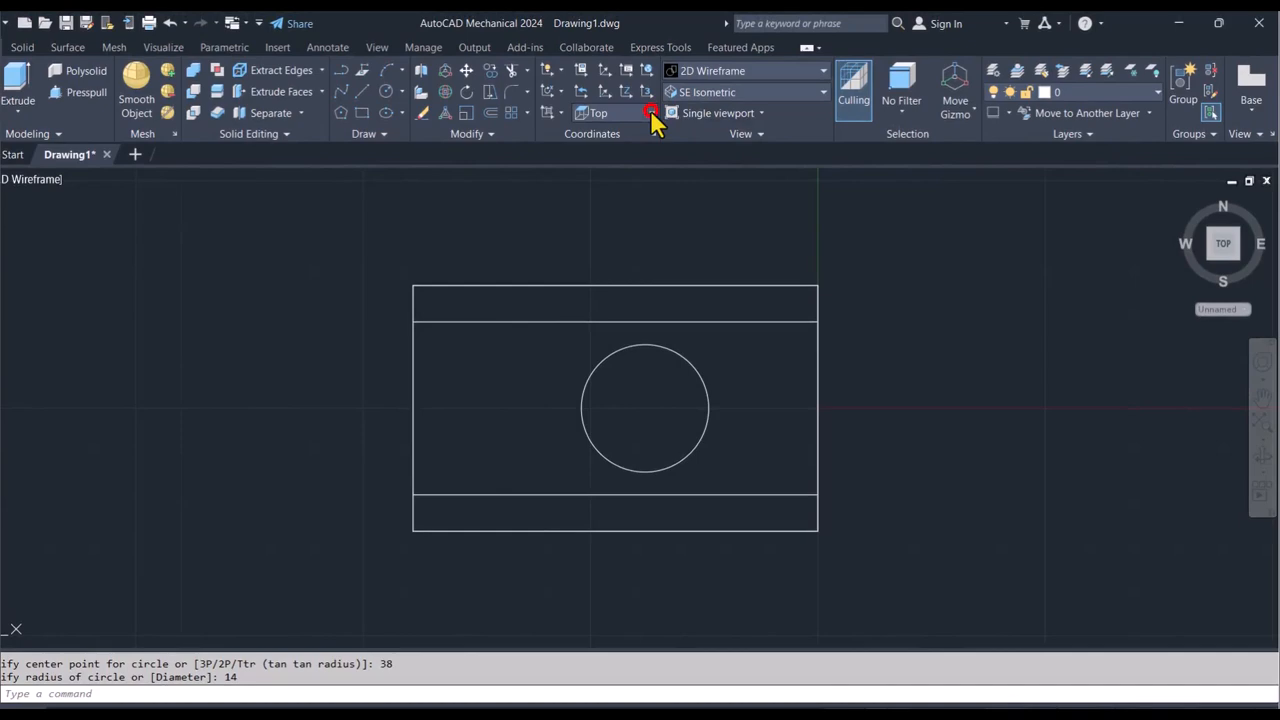
# Step: Set the UCS to World and return to the home isometric view
pyautogui.click(651, 104)
pyautogui.click(624, 134)
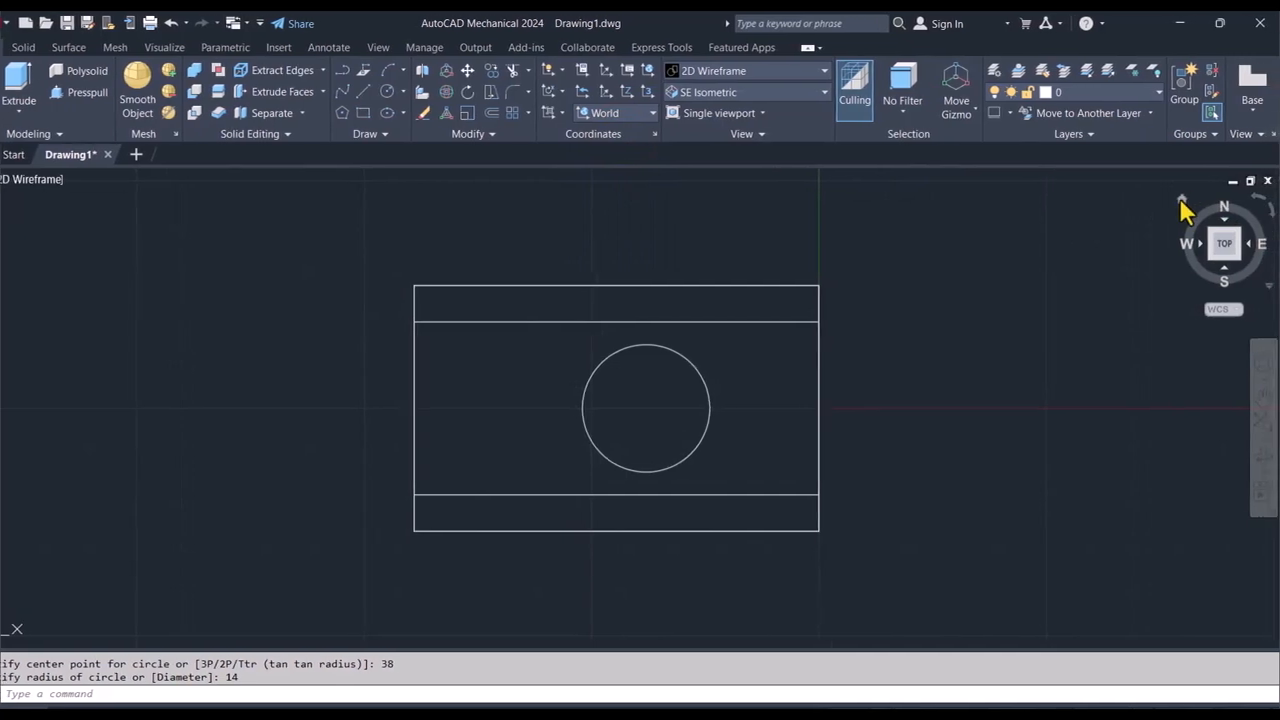
pyautogui.click(1196, 200)
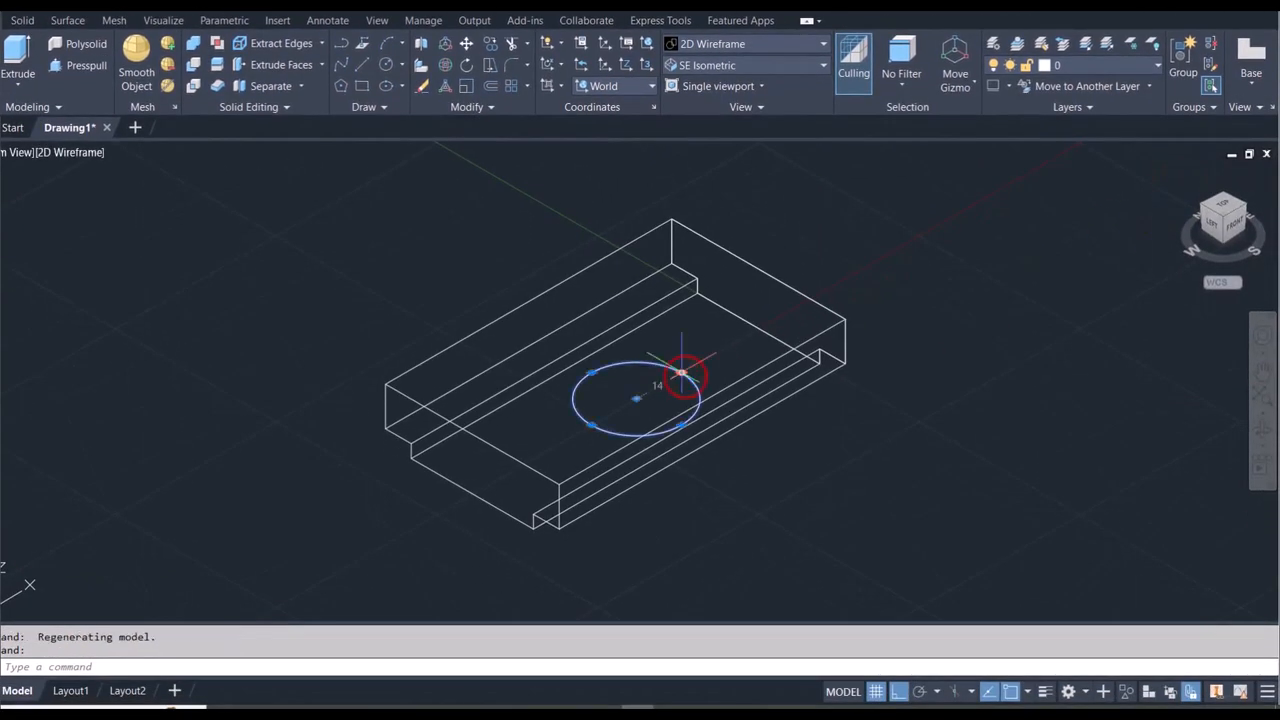
pyautogui.click(678, 398)
pyautogui.click(636, 398)
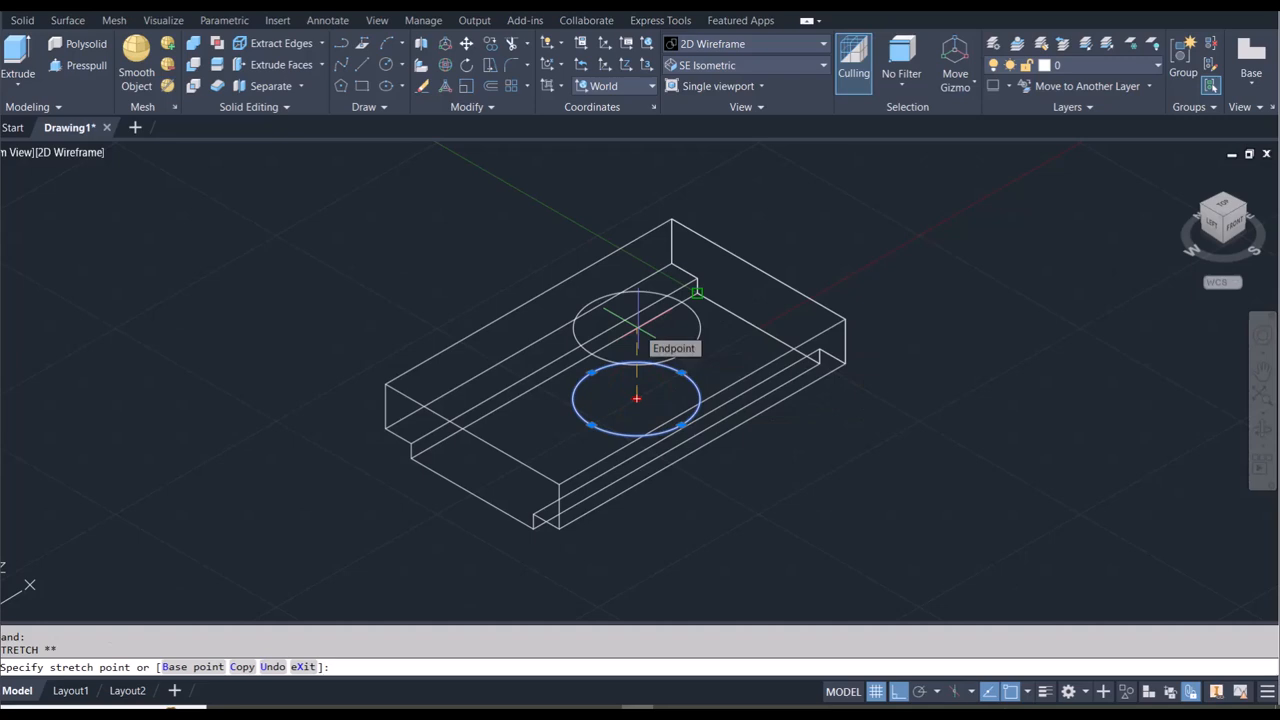
pyautogui.press('Escape')
pyautogui.press('Escape')
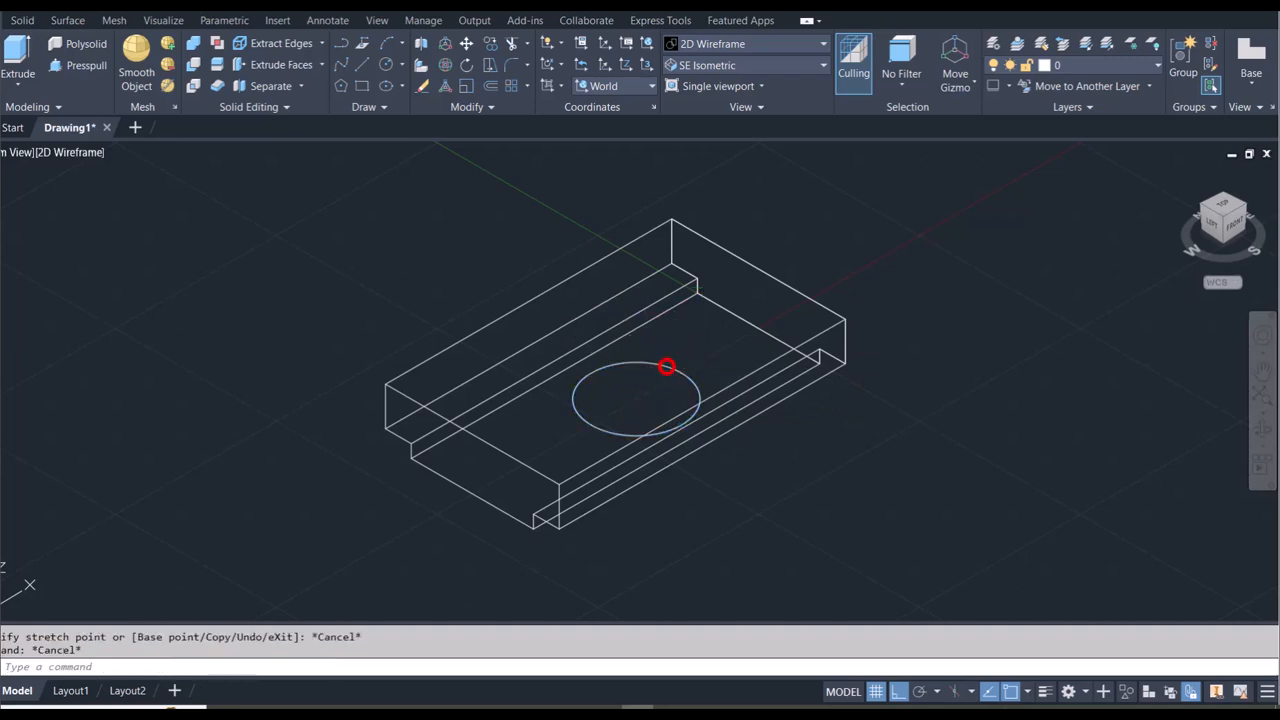
# Step: Move the circle 16 straight up along Z by its centre grip, onto the base's top face
pyautogui.click(666, 366)
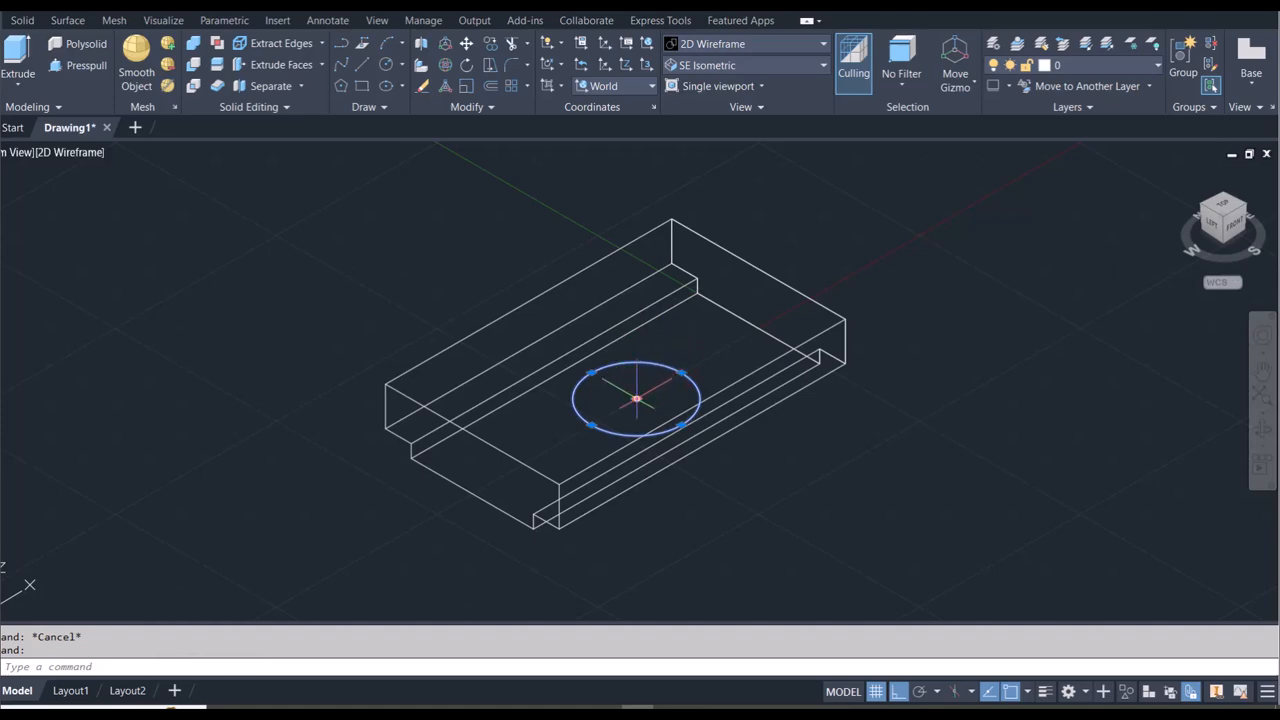
pyautogui.click(636, 398)
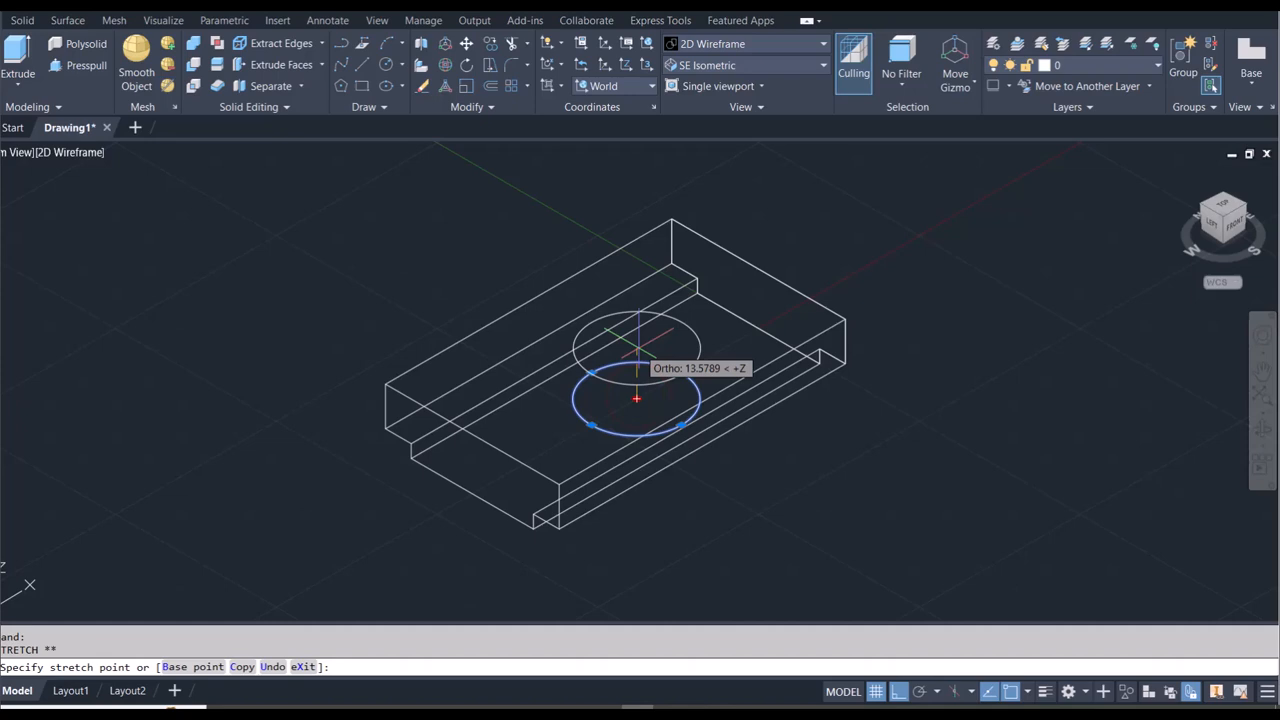
pyautogui.write('16')
pyautogui.press('Return')
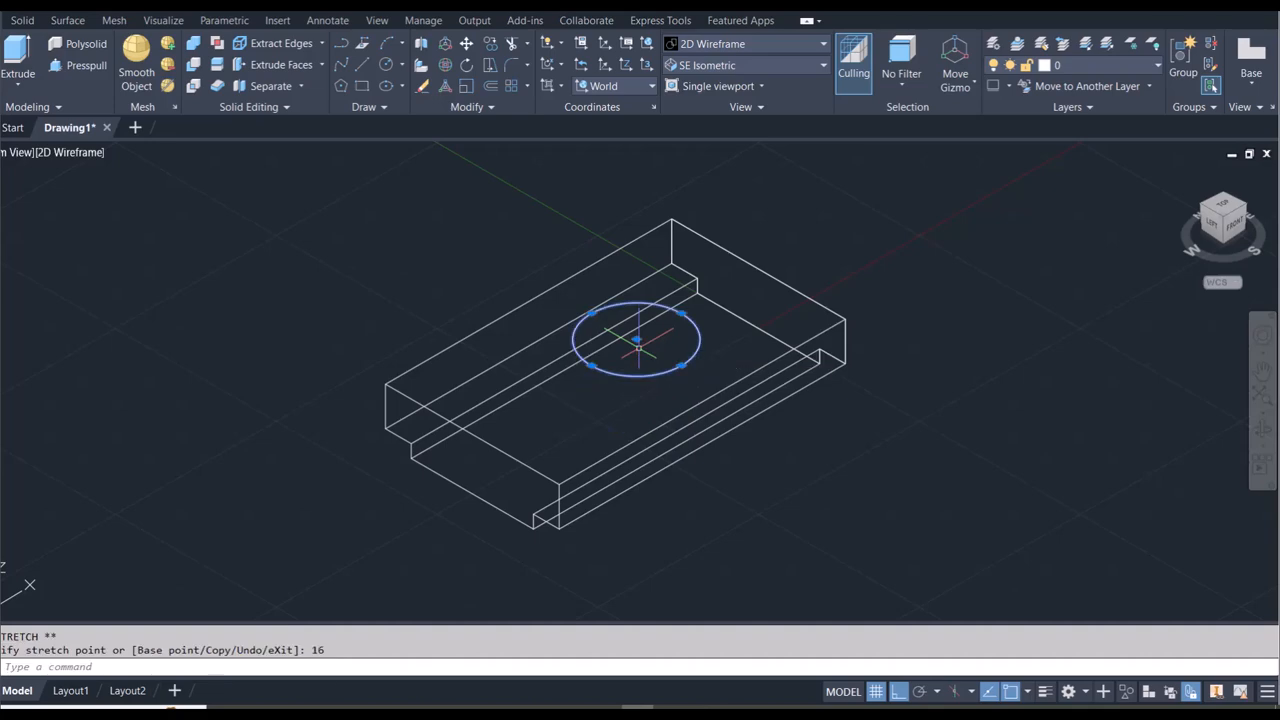
pyautogui.press('Escape')
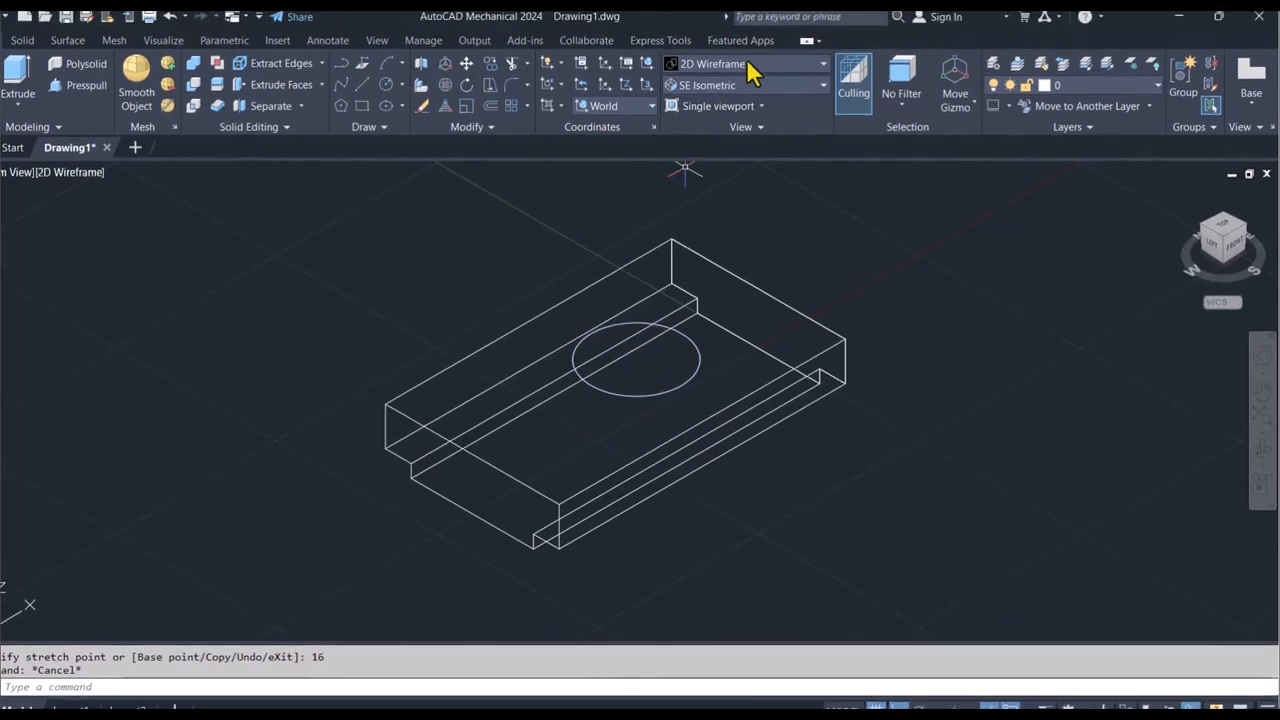
# Step: Show the model in the Conceptual style and presspull the circle on the base's top face up by 3
pyautogui.click(745, 44)
pyautogui.click(768, 100)
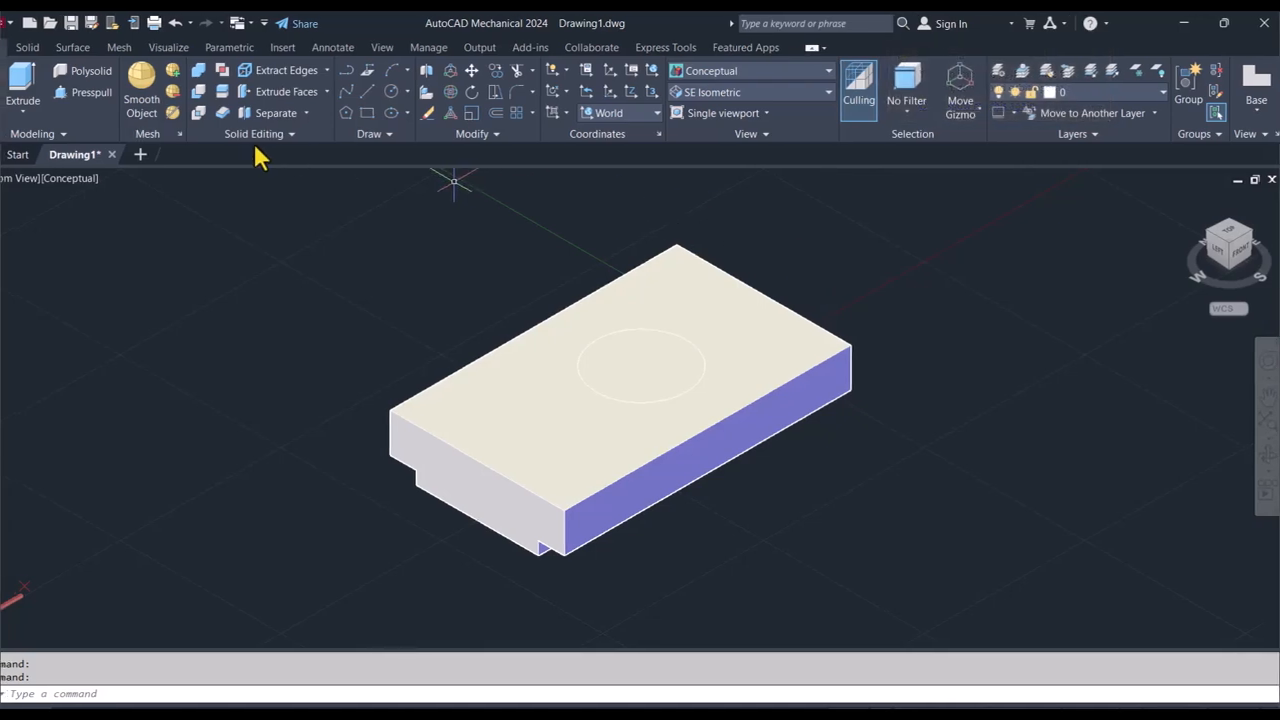
pyautogui.click(91, 94)
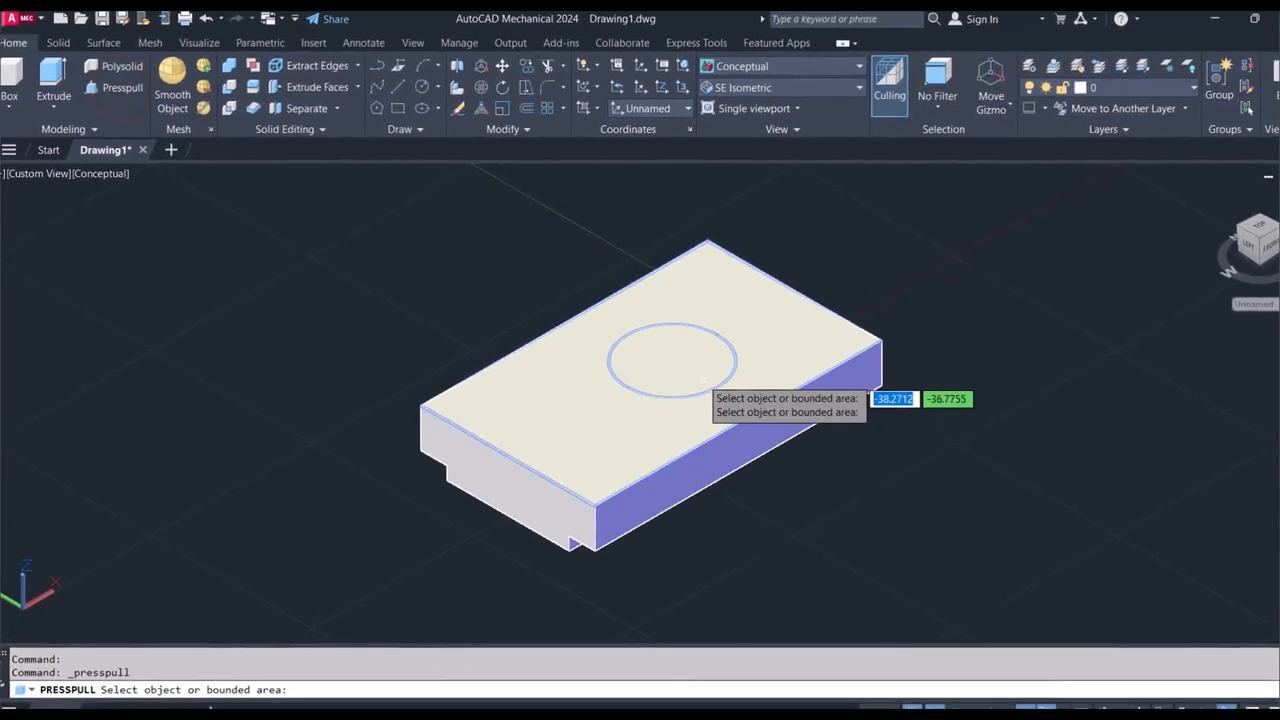
pyautogui.click(690, 372)
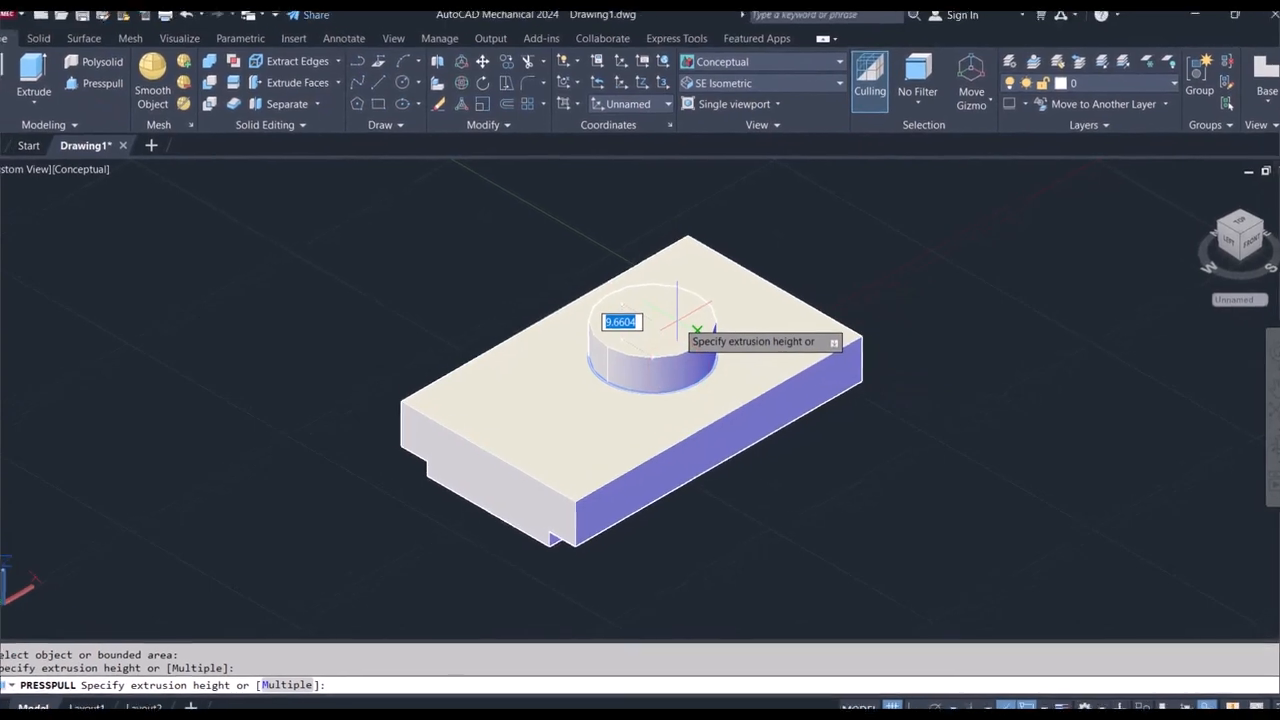
pyautogui.write('3')
pyautogui.press('Return')
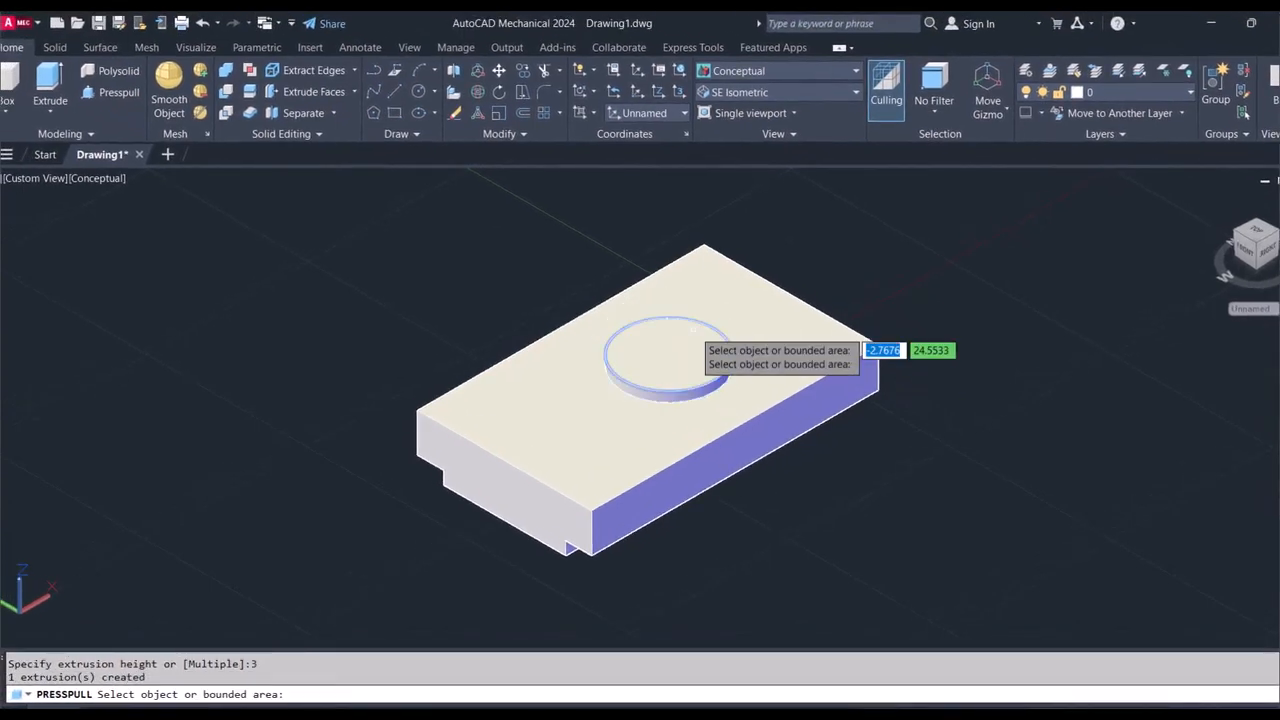
pyautogui.press('Return')
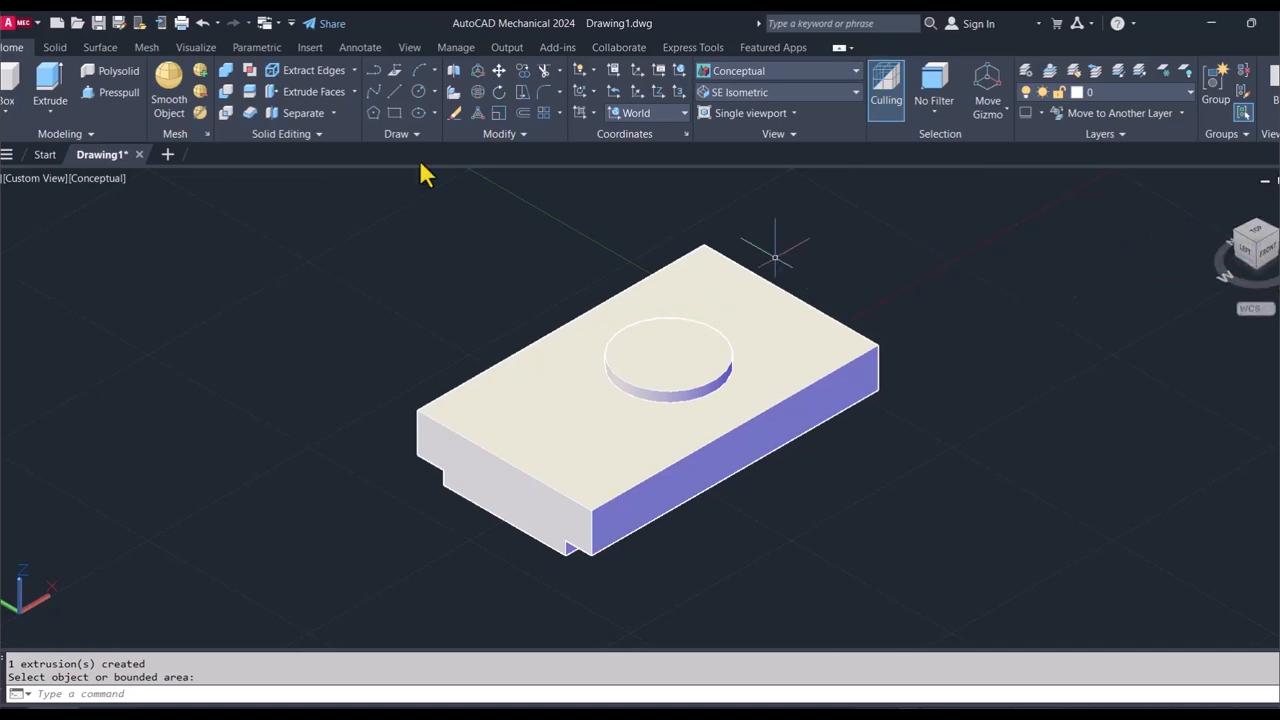
# Step: Draw a circle of radius 6.5 at the centre of the round boss's top face
pyautogui.click(437, 92)
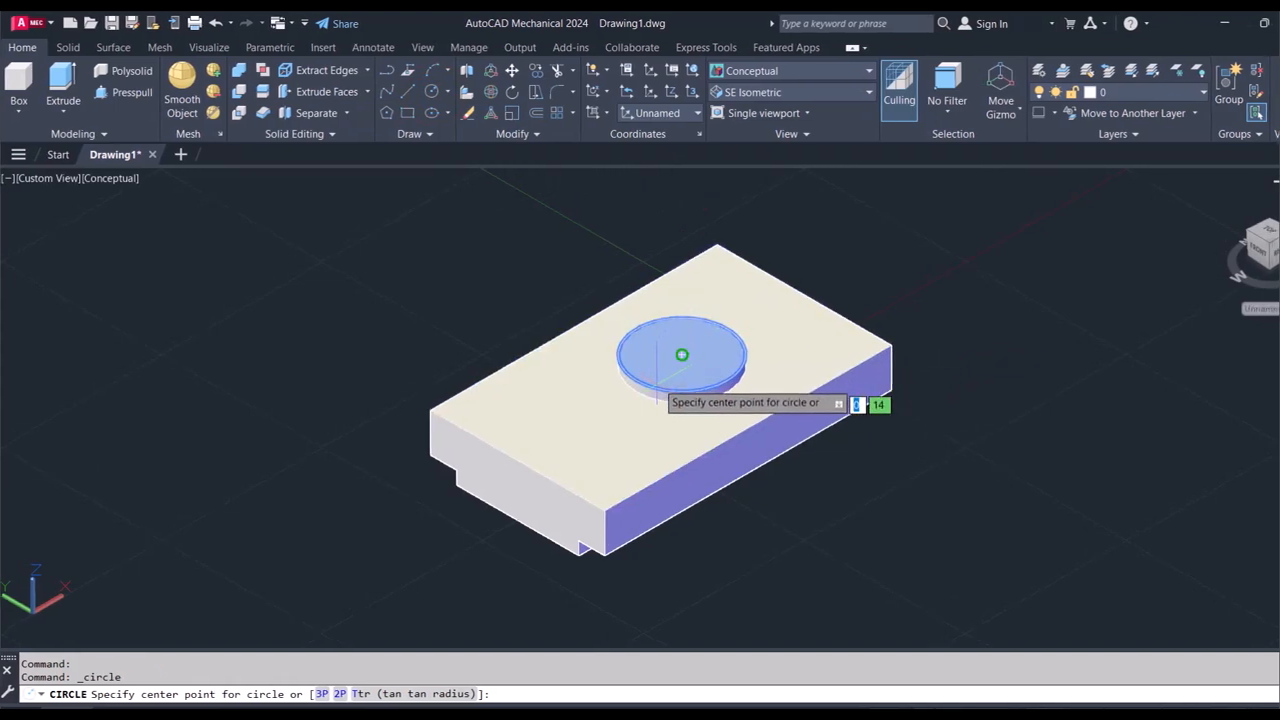
pyautogui.click(684, 353)
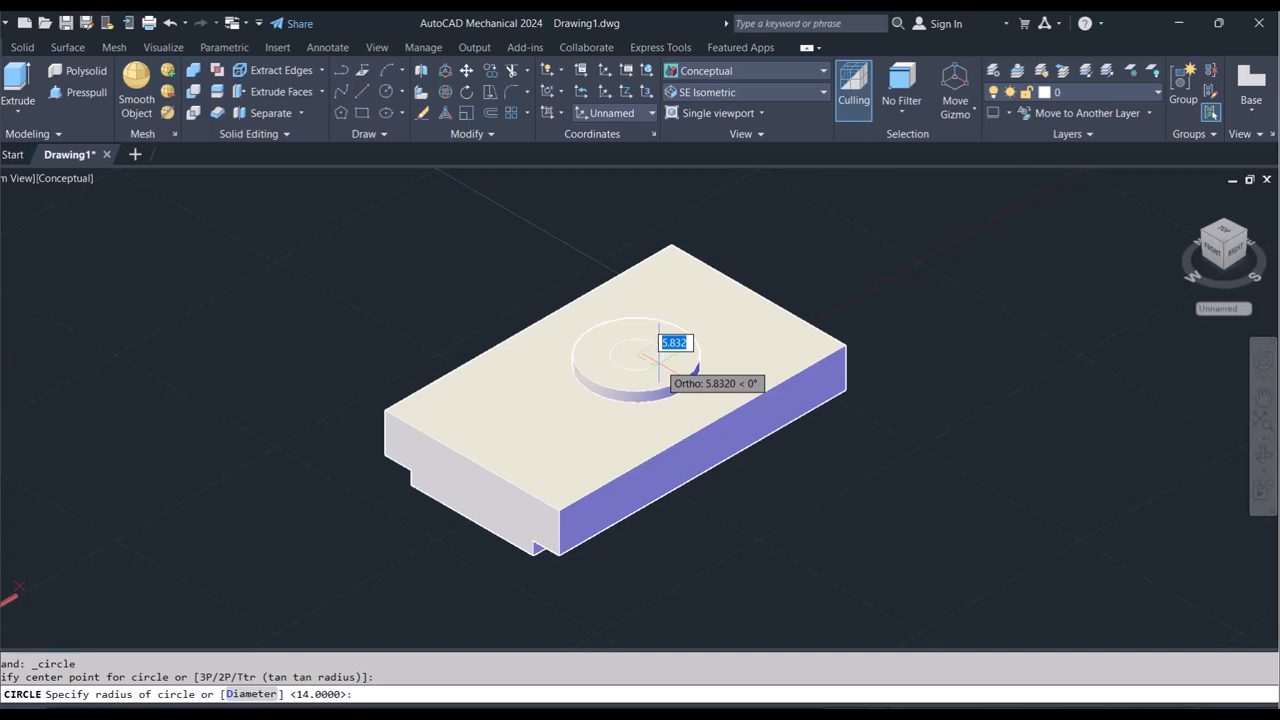
pyautogui.write('6.5')
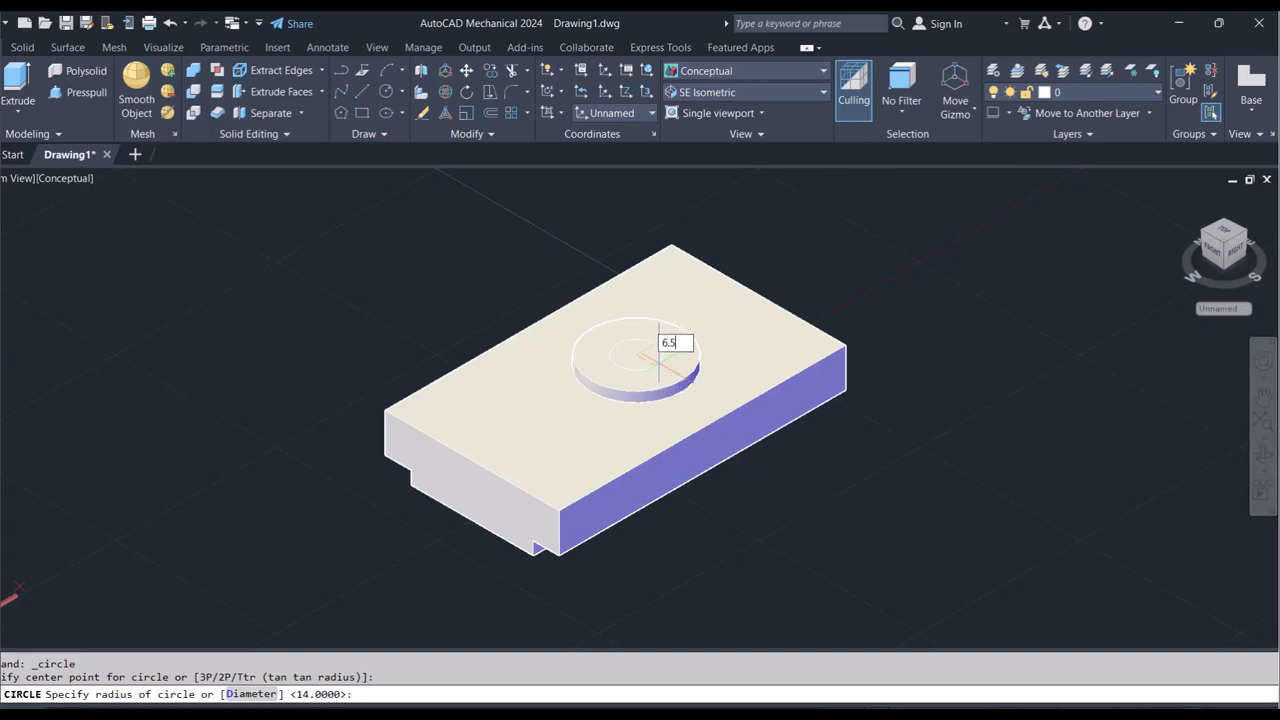
pyautogui.press('Return')
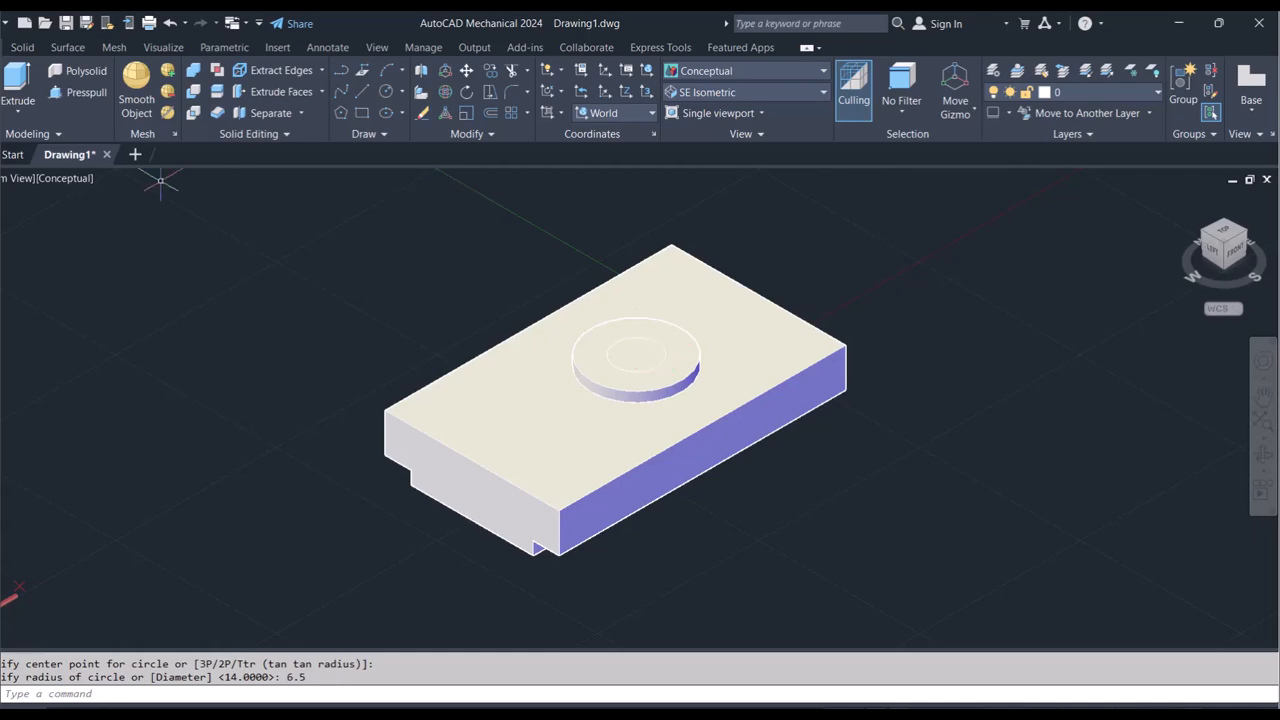
# Step: Presspull the radius 6.5 circle down past the base's underside to cut a through hole
pyautogui.click(130, 92)
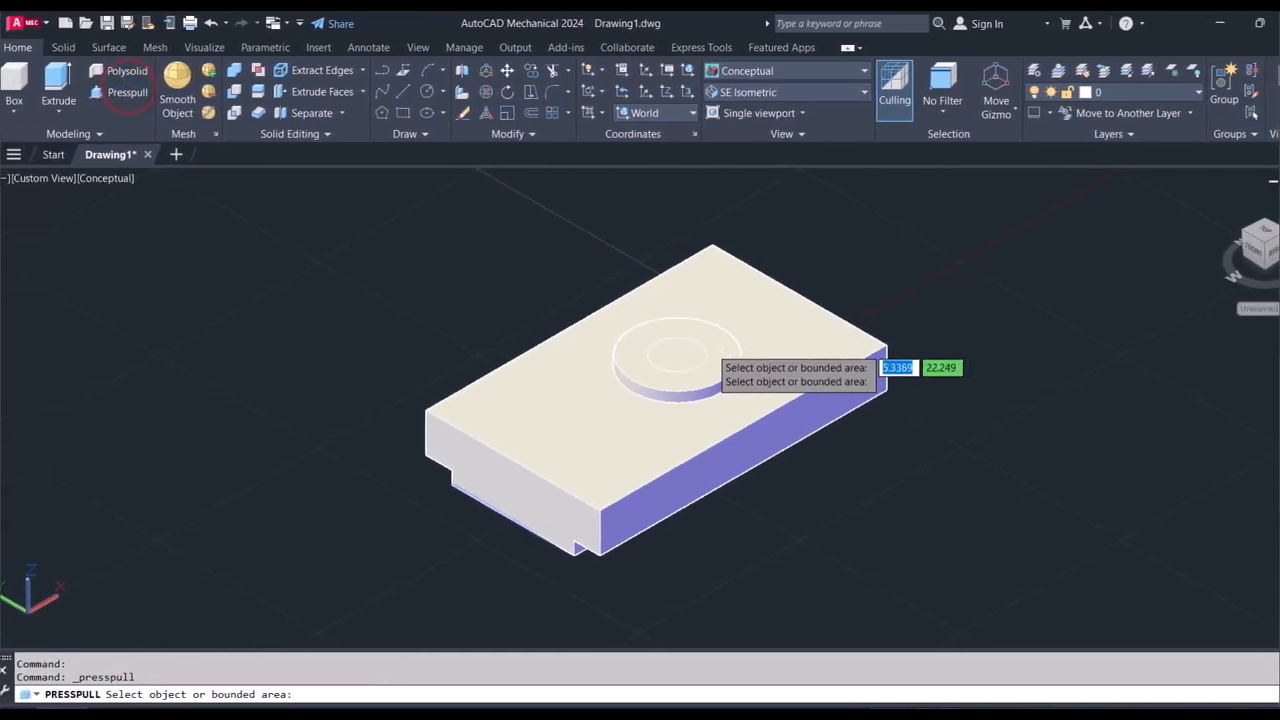
pyautogui.click(698, 350)
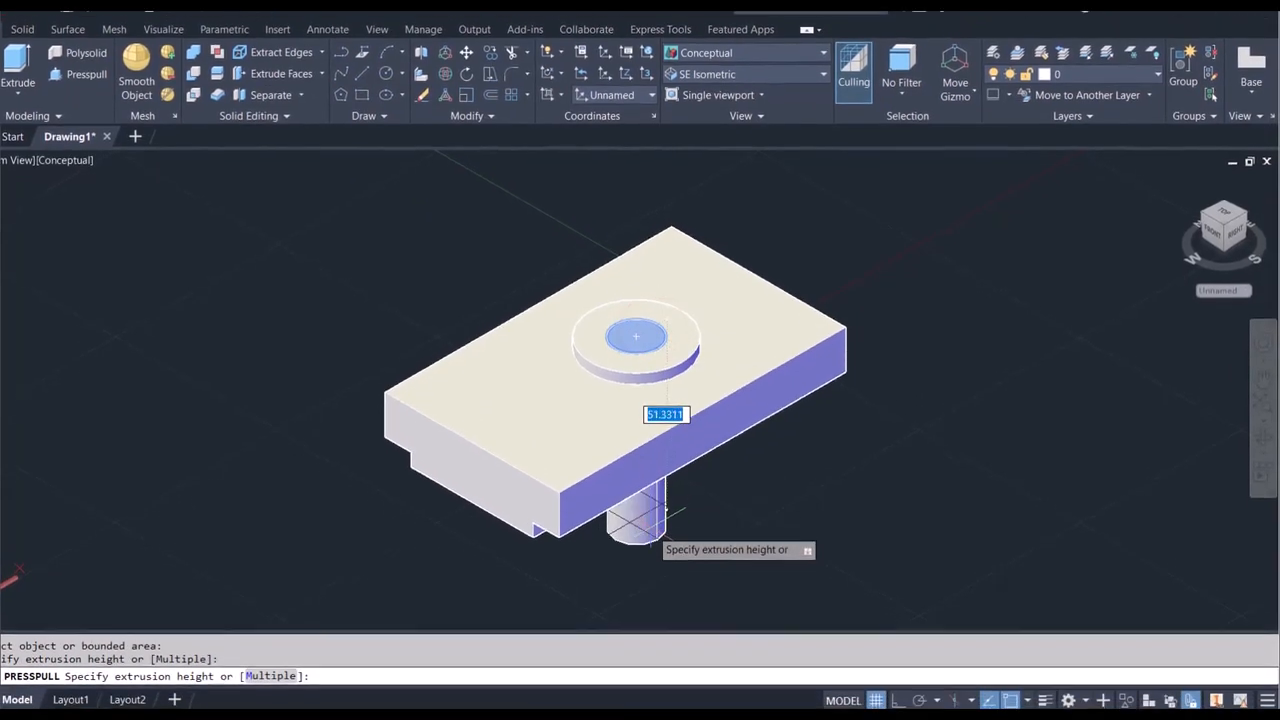
pyautogui.click(650, 551)
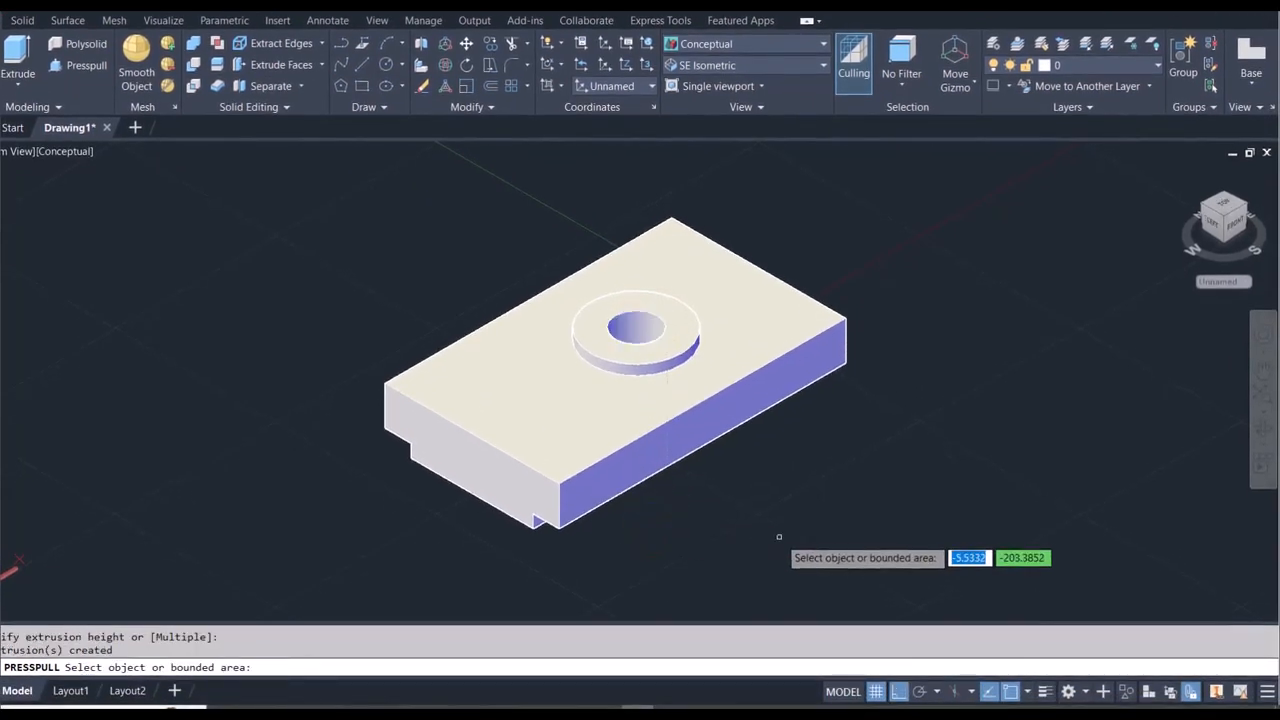
pyautogui.press('Return')
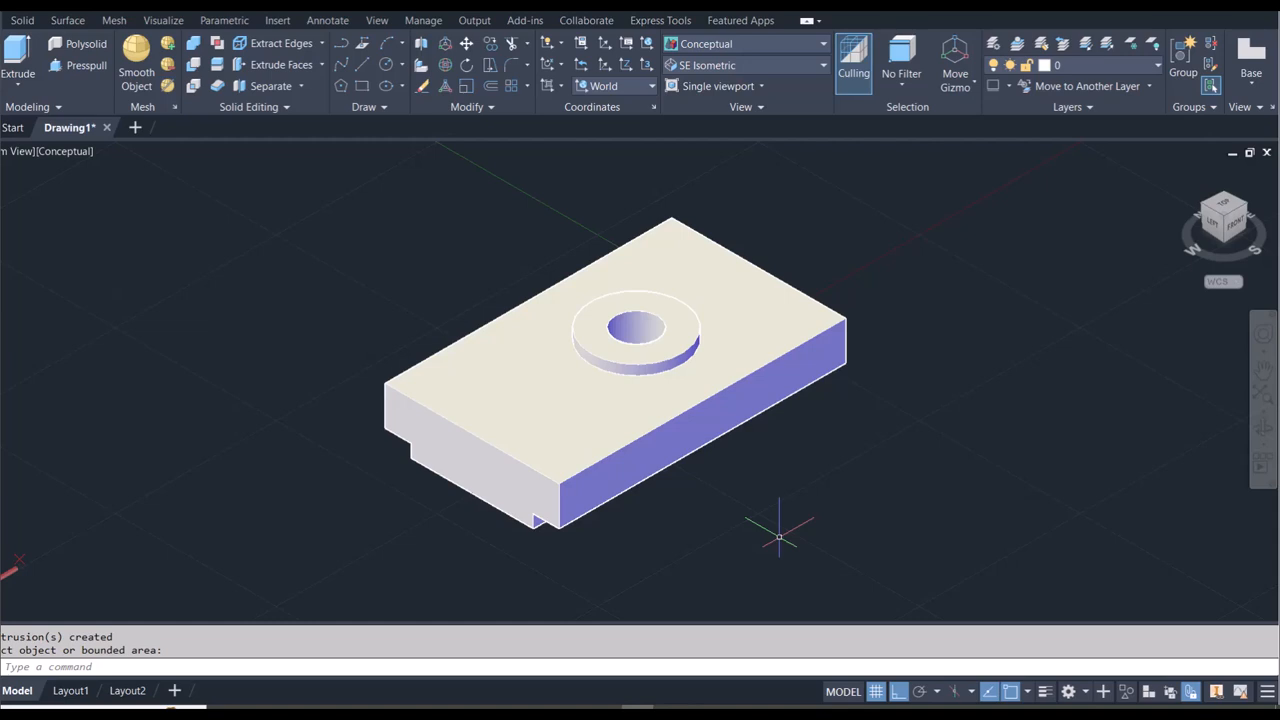
# Step: Turn the model to the SE isometric view and set the UCS to Right
pyautogui.click(1245, 205)
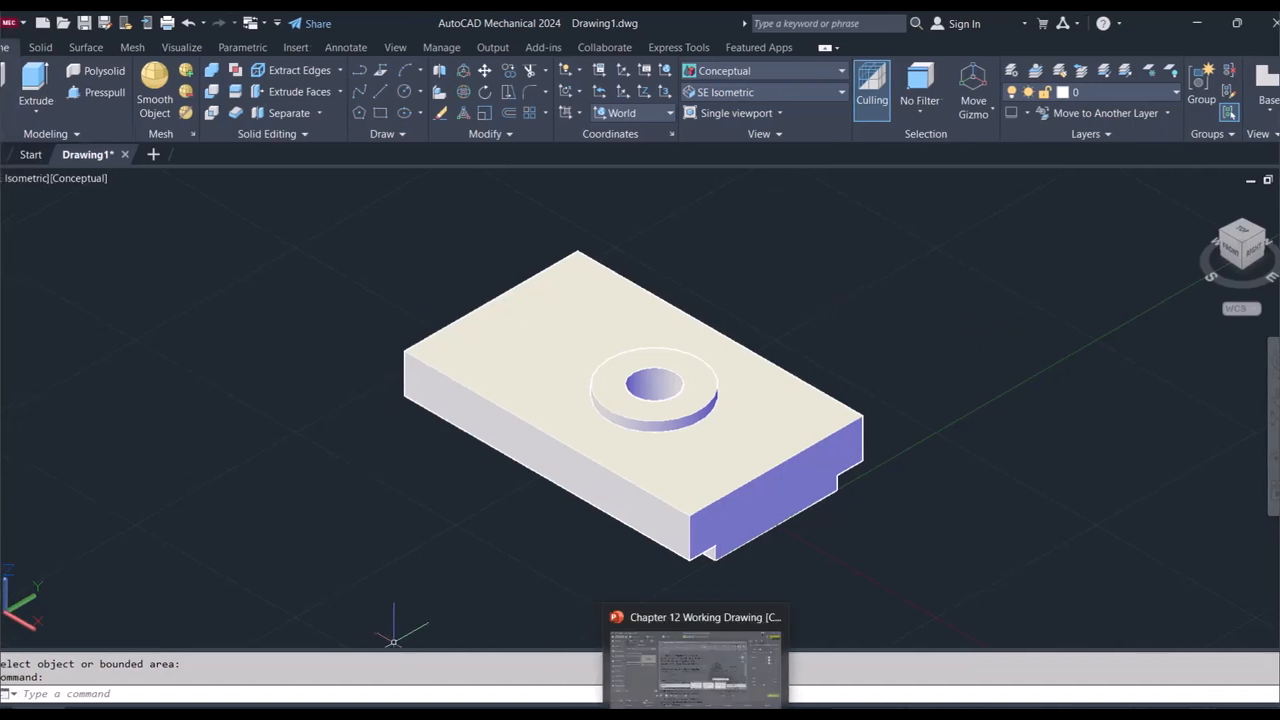
pyautogui.click(695, 655)
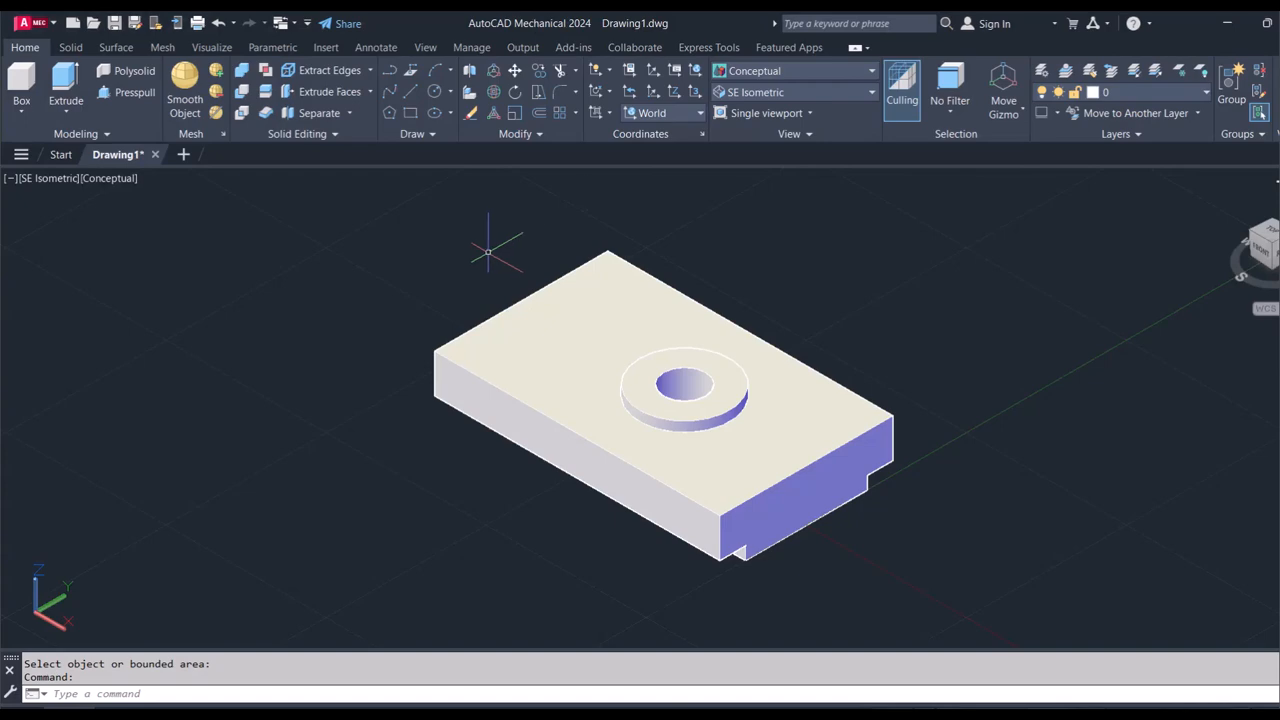
pyautogui.click(652, 113)
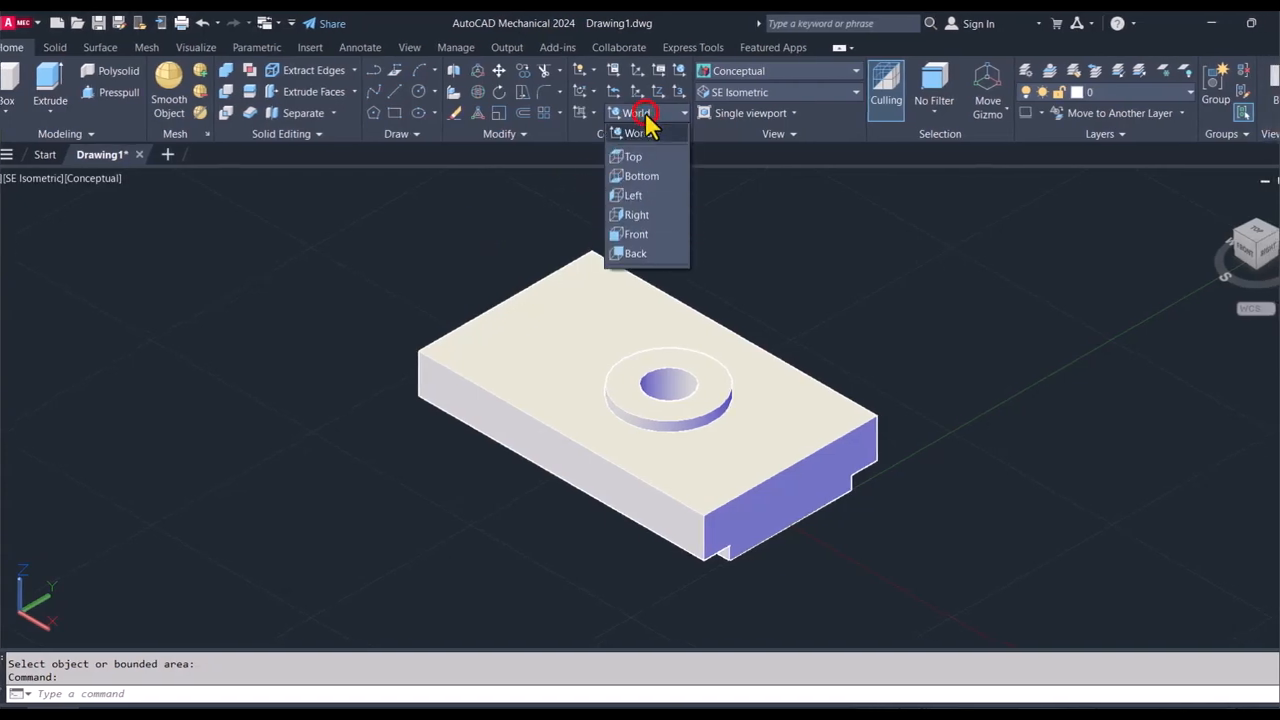
pyautogui.click(640, 215)
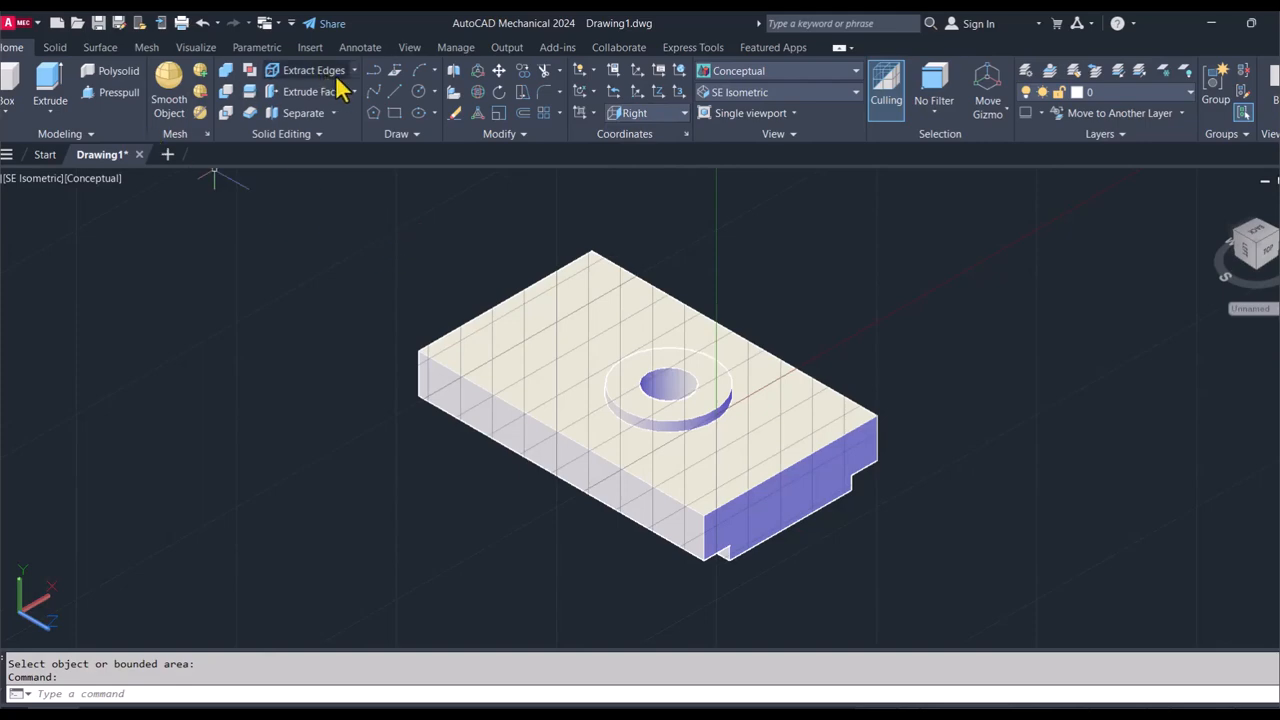
# Step: Draw a circle of diameter 13 centred 41 straight above the midpoint of the far end's top edge
pyautogui.click(433, 92)
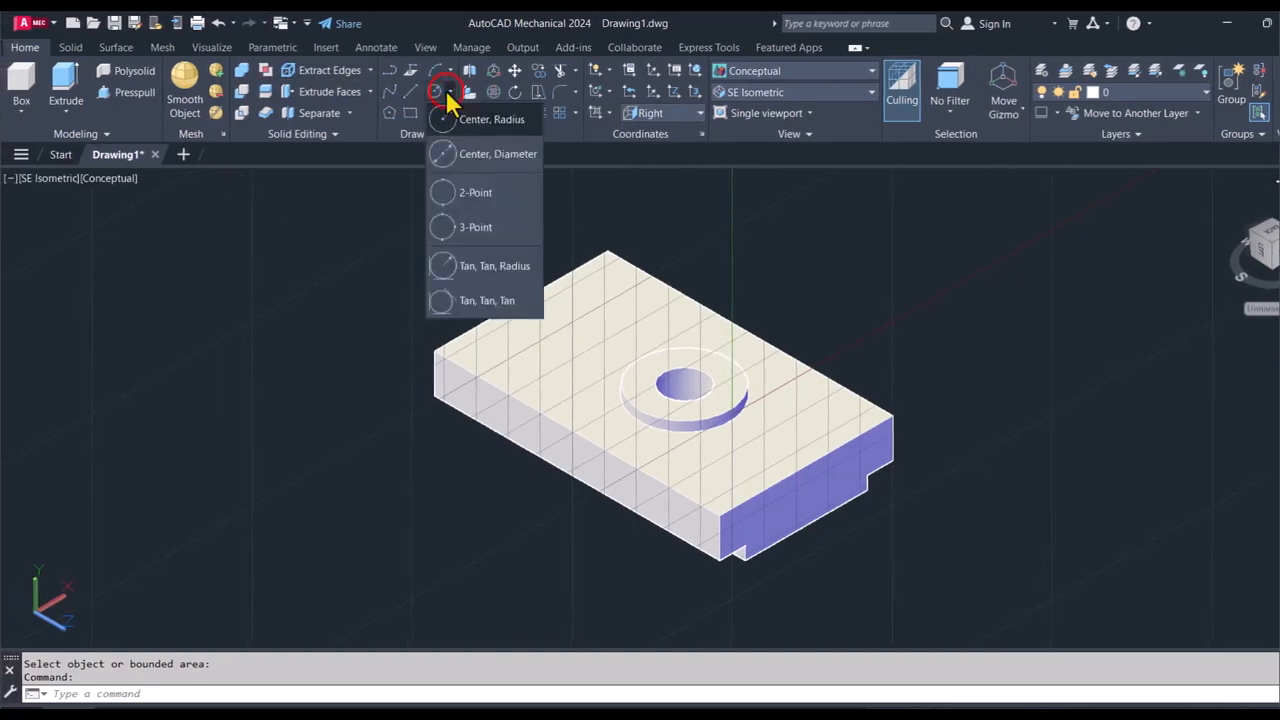
pyautogui.click(477, 157)
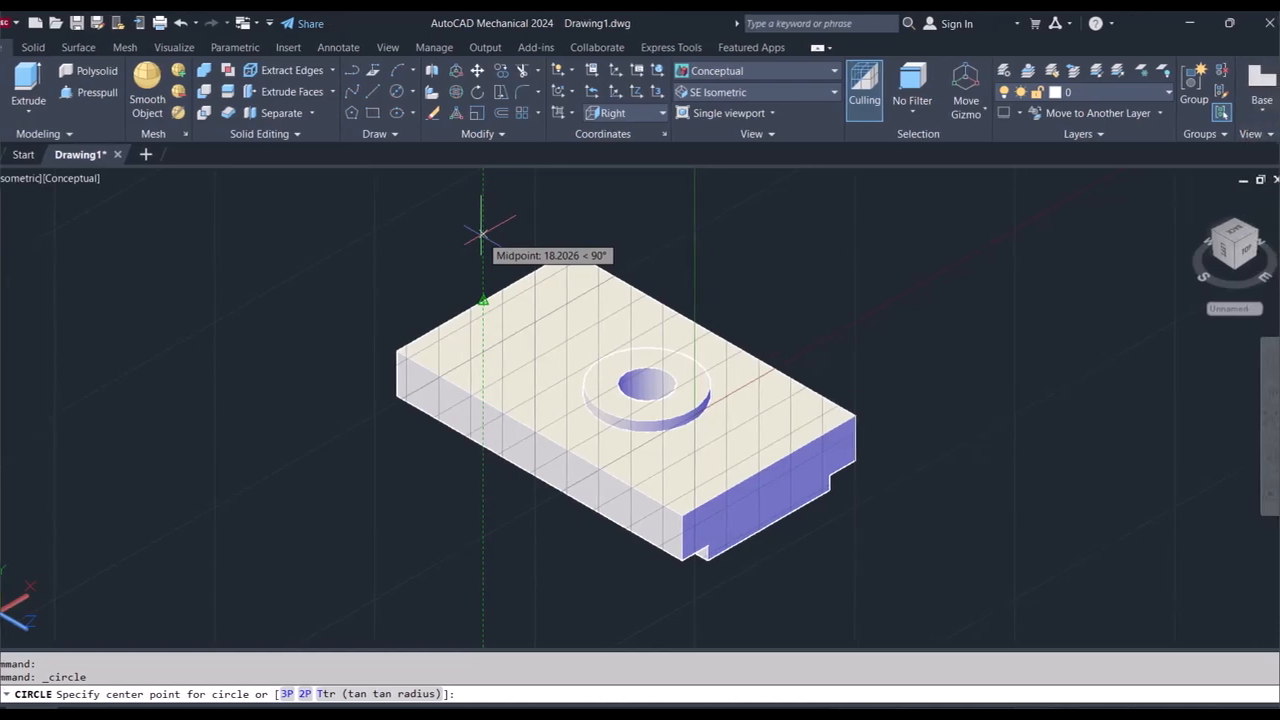
pyautogui.write('41')
pyautogui.press('Return')
pyautogui.write('d')
pyautogui.press('Return')
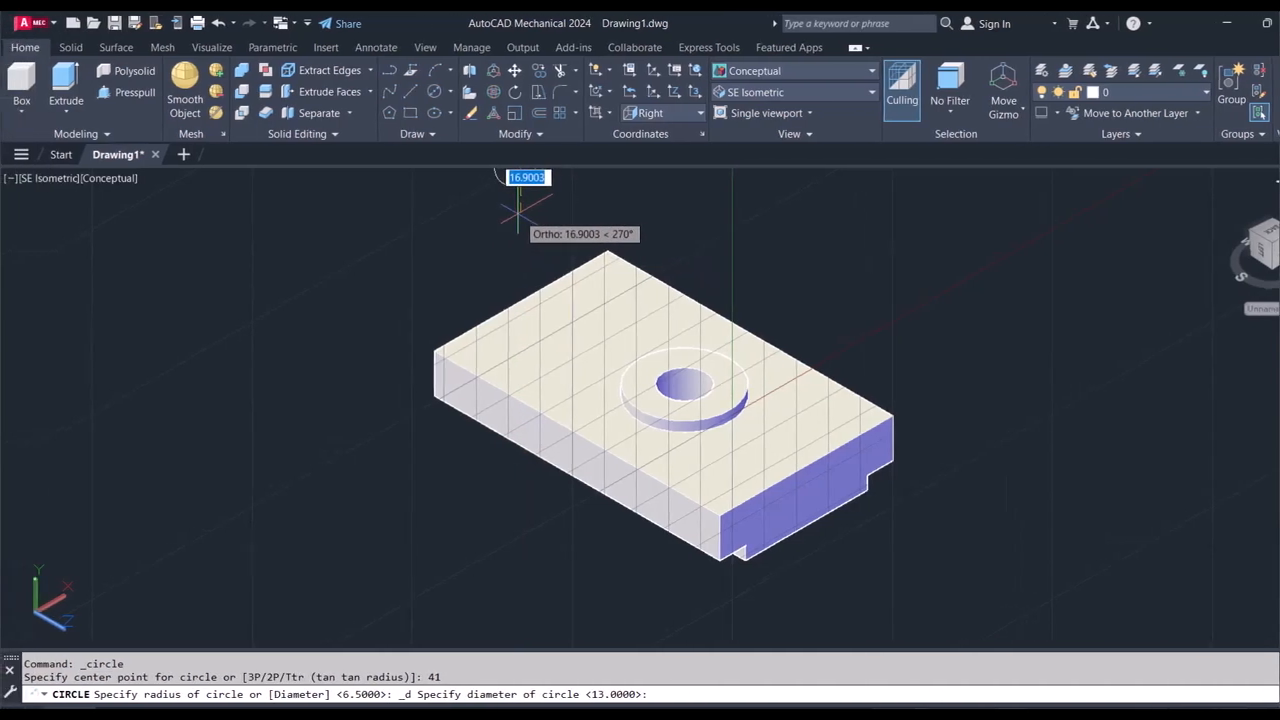
pyautogui.write('13')
pyautogui.press('Return')
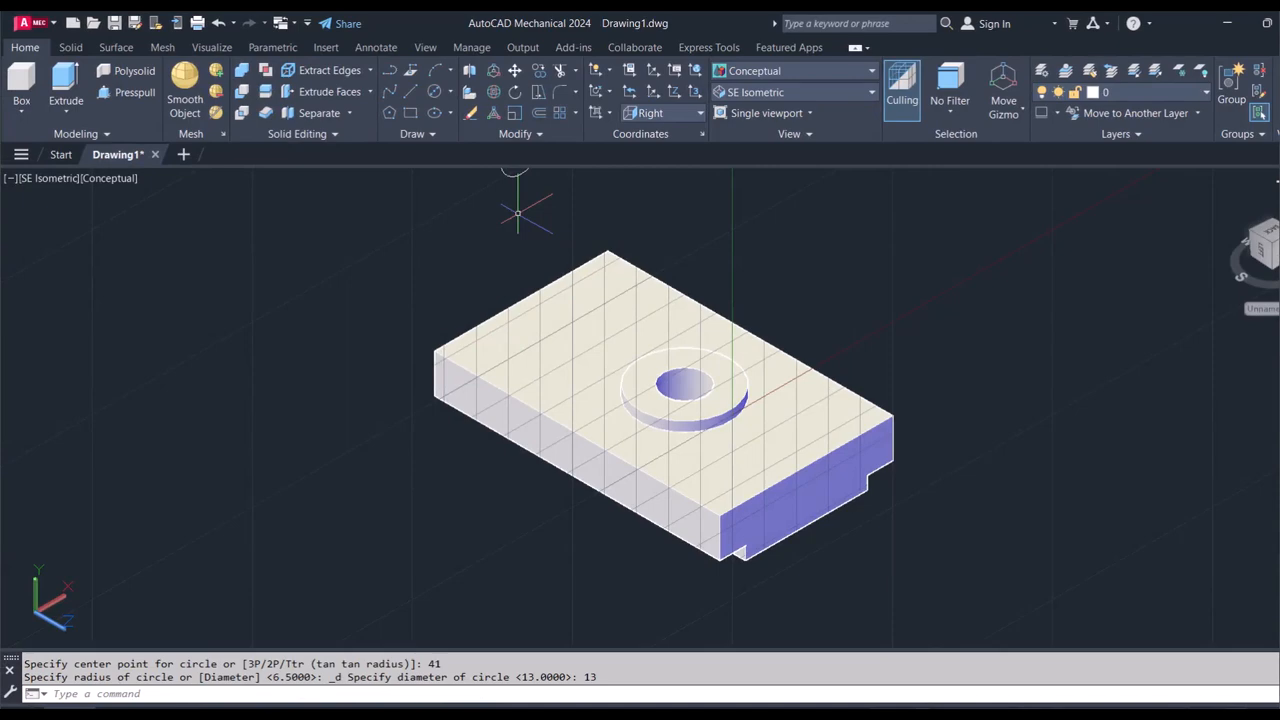
# Step: Draw a concentric circle of radius 17 around the diameter 13 circle above the base
pyautogui.scroll(-4, 517, 214)
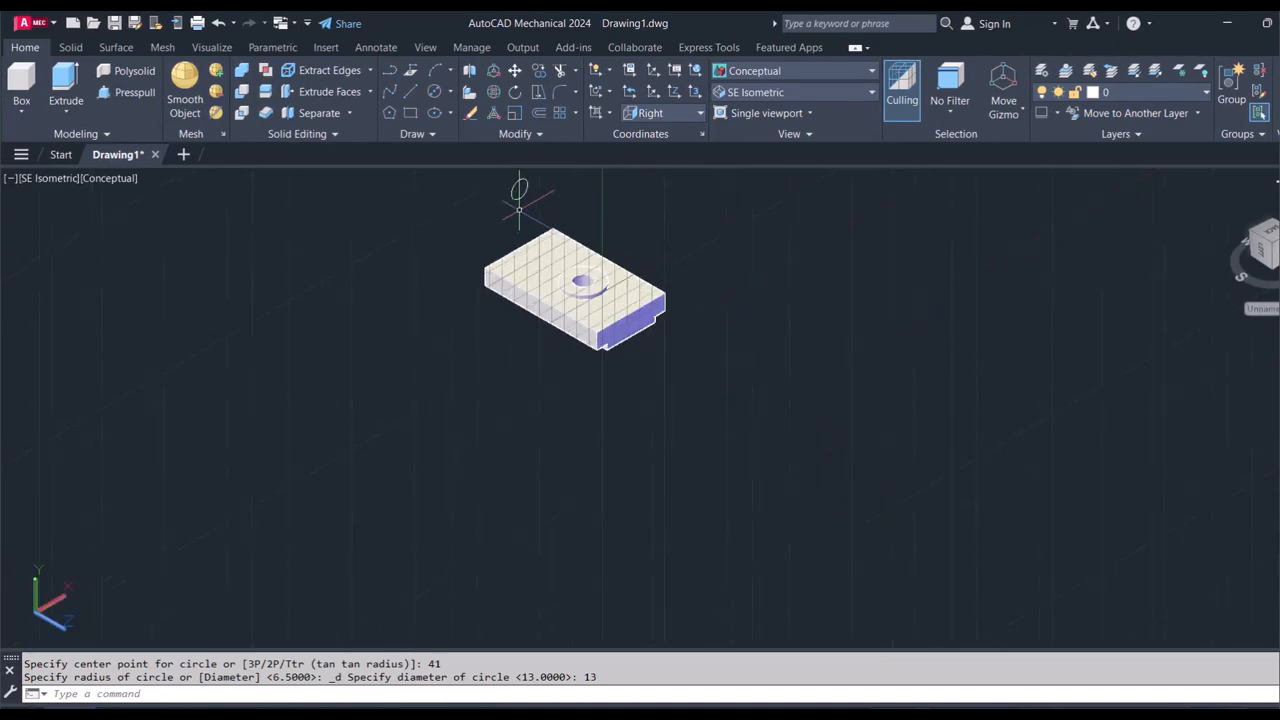
pyautogui.rightClick(572, 203)
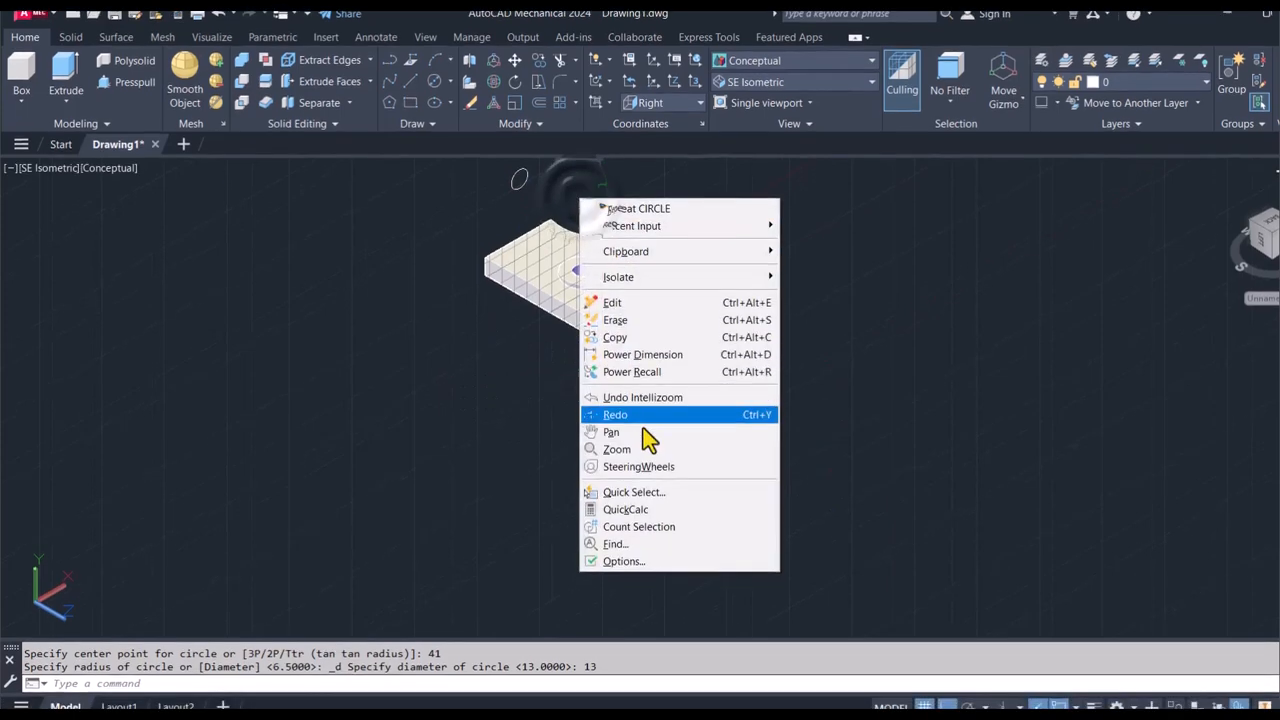
pyautogui.click(642, 430)
pyautogui.moveTo(649, 268); pyautogui.dragTo(671, 405)
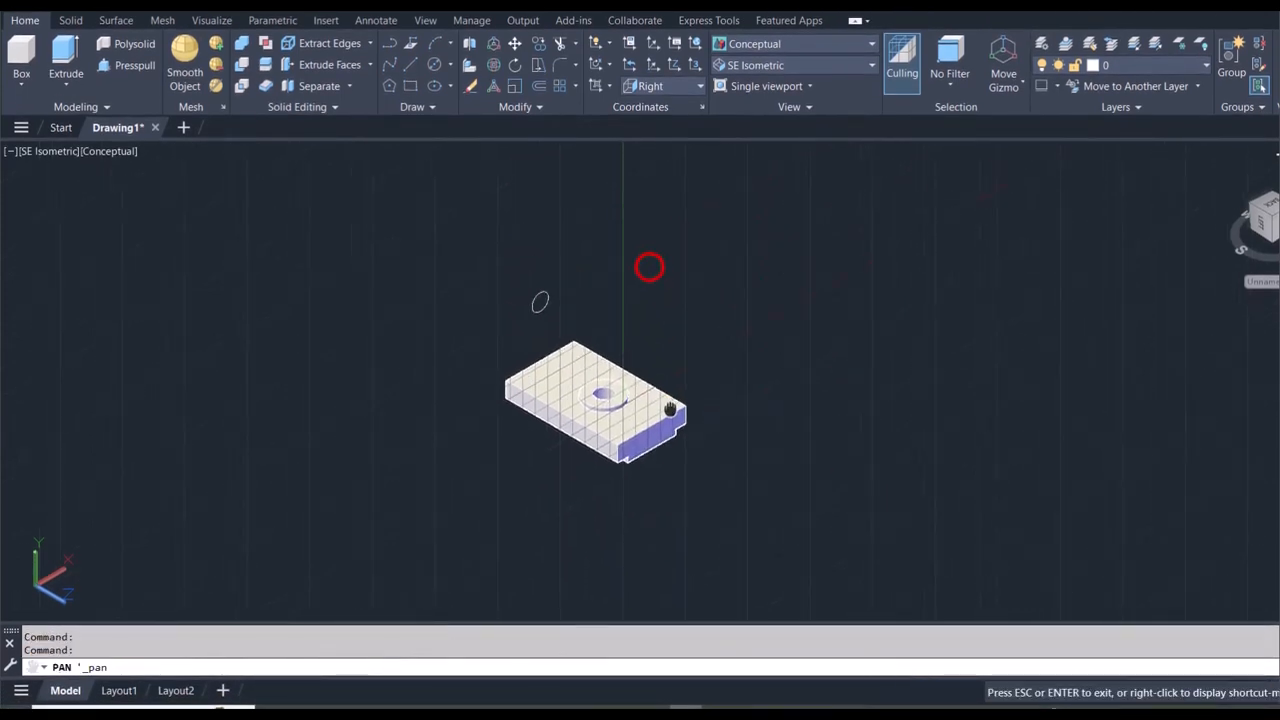
pyautogui.press('Escape')
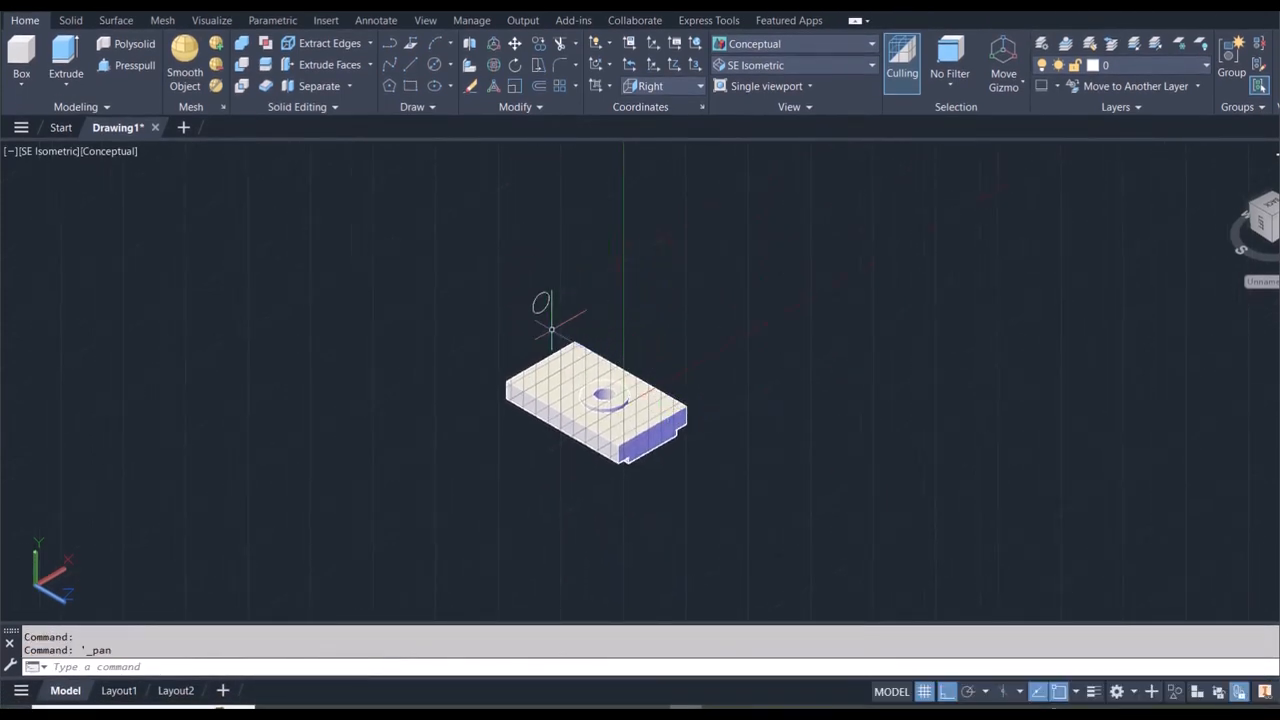
pyautogui.scroll(6, 551, 329)
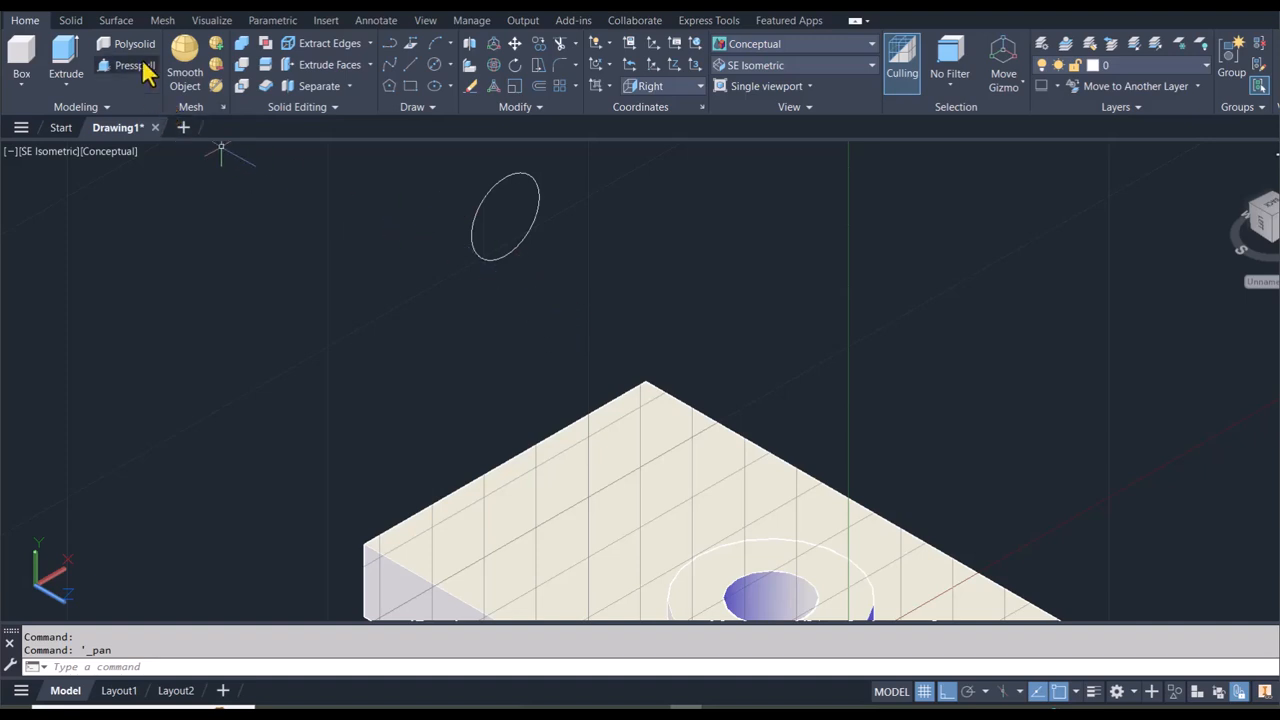
pyautogui.click(434, 64)
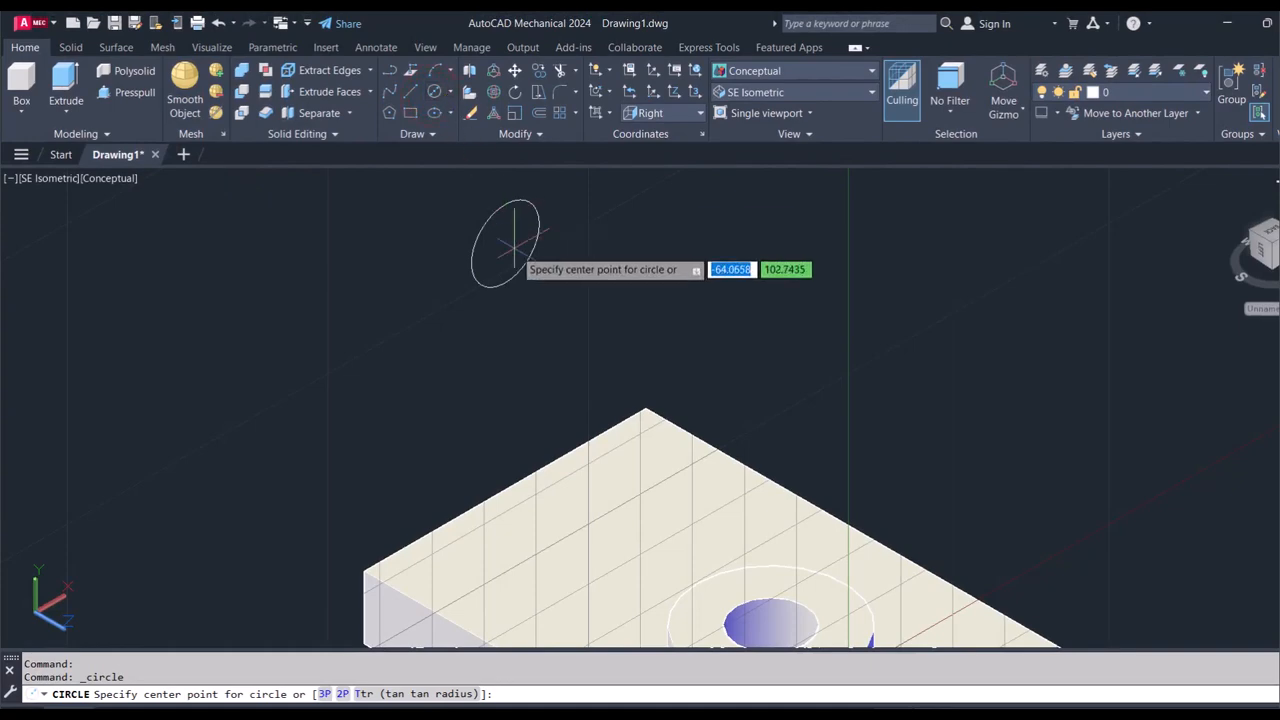
pyautogui.click(450, 91)
pyautogui.click(481, 119)
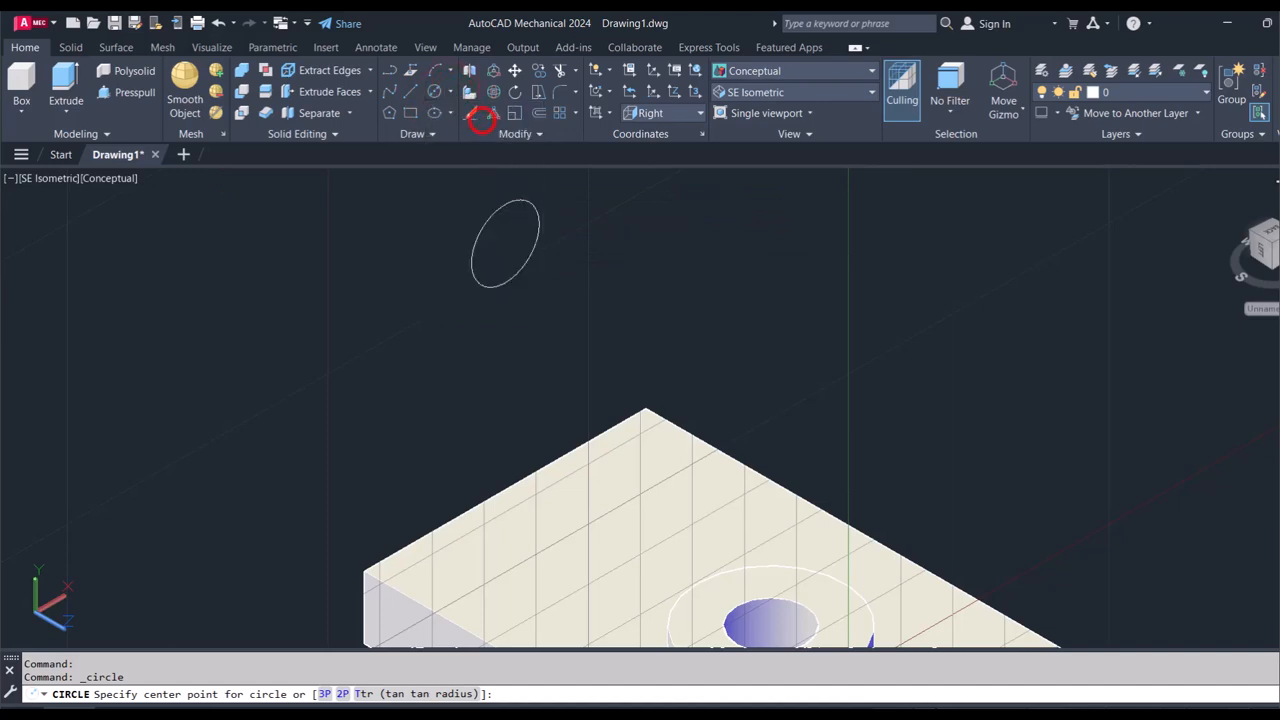
pyautogui.click(505, 243)
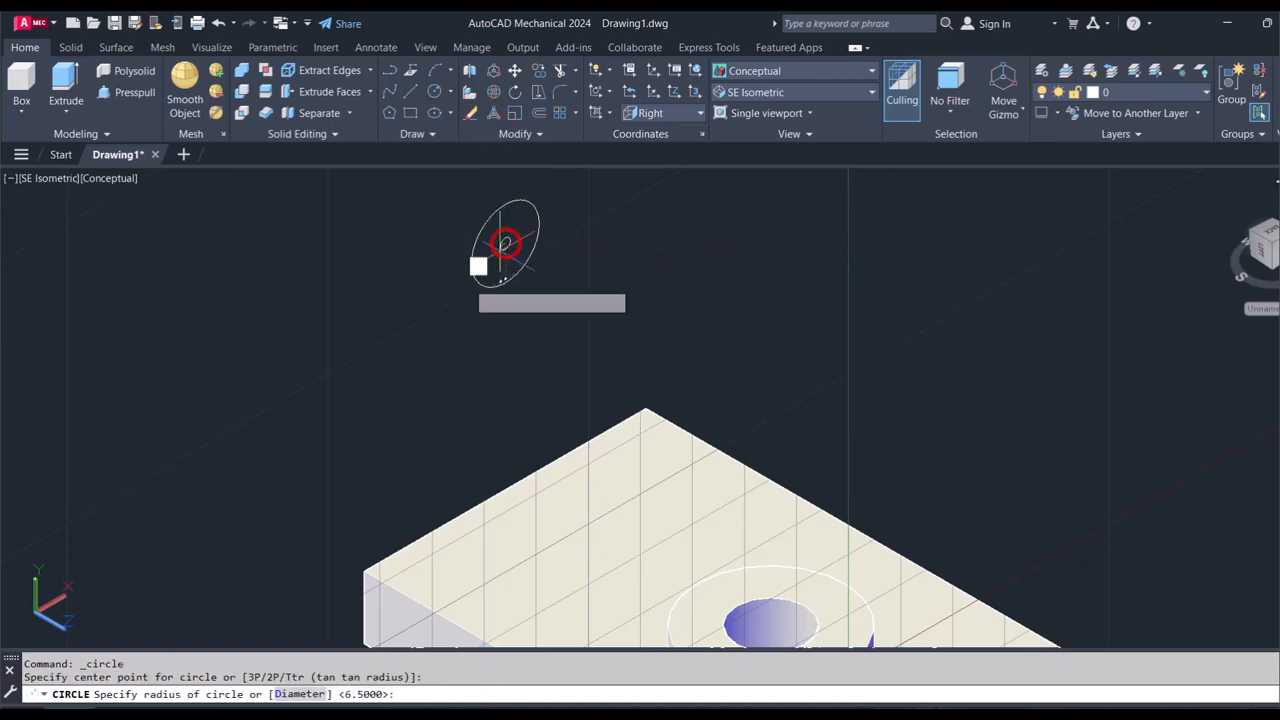
pyautogui.write('1')
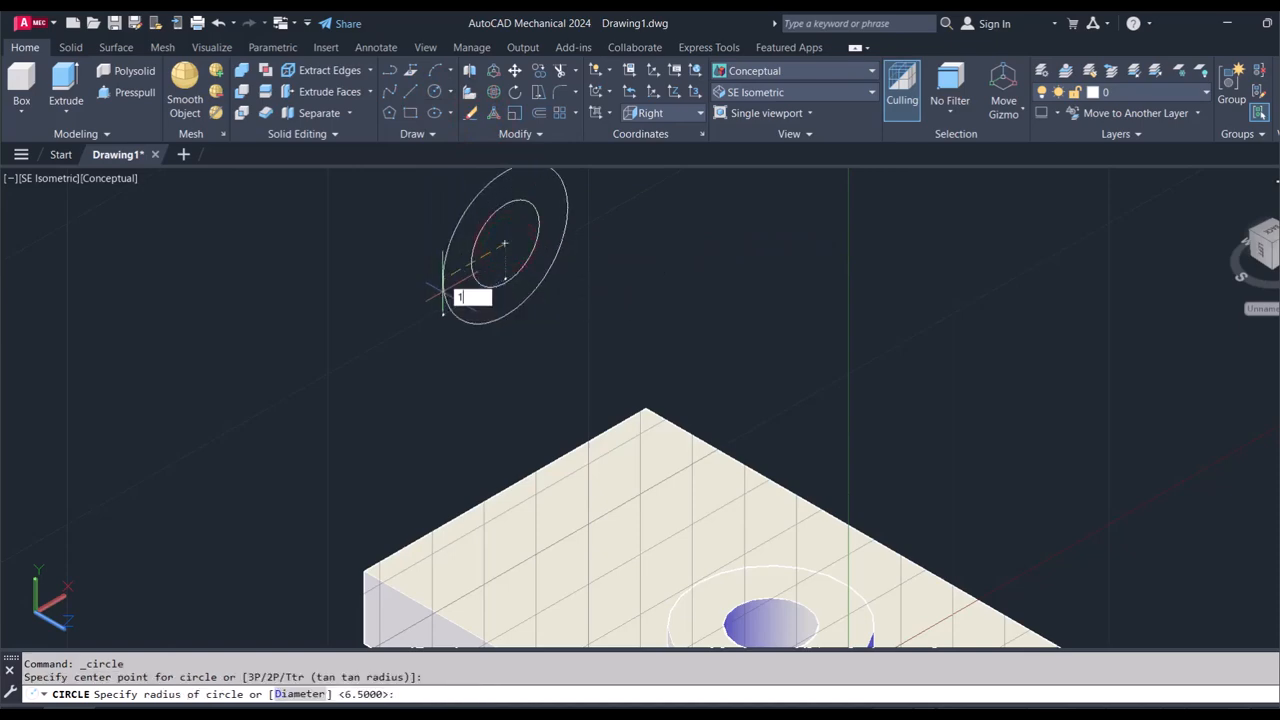
pyautogui.write('7')
pyautogui.press('Return')
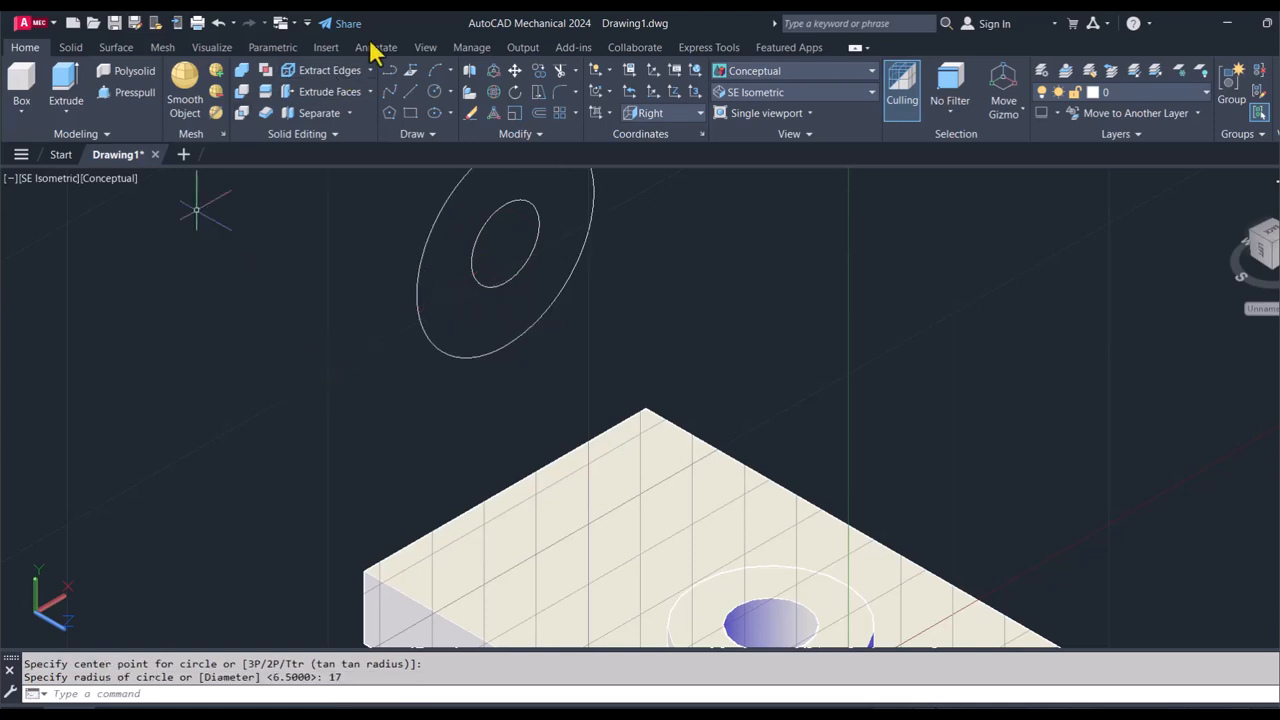
# Step: Draw a line from the near corner of the far end's top edge to the tangent point on the radius 17 circle
pyautogui.click(409, 91)
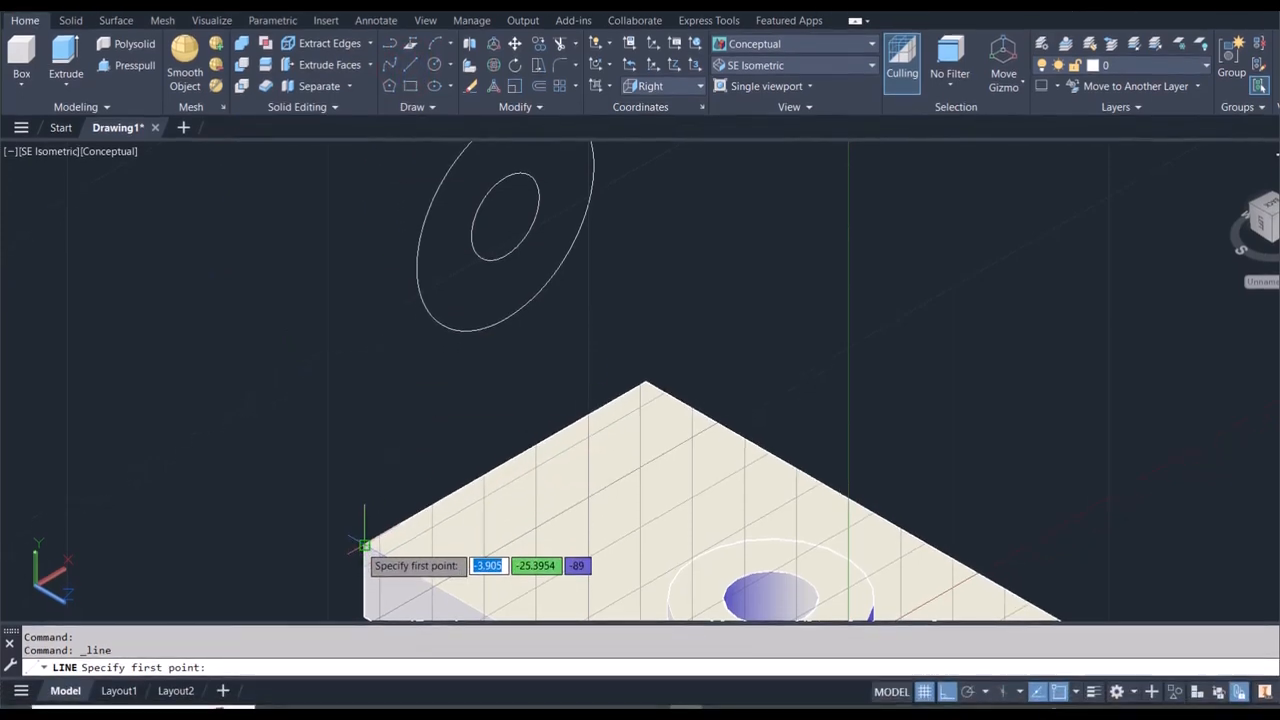
pyautogui.click(364, 561)
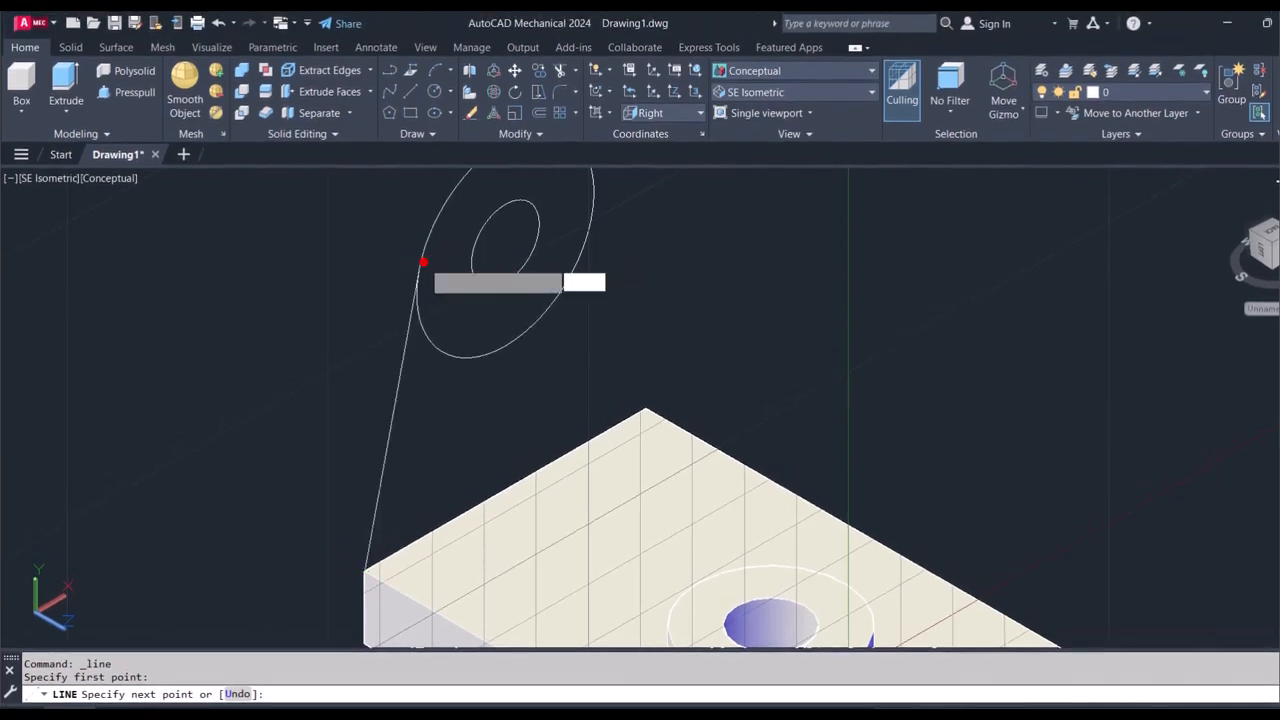
pyautogui.click(418, 261)
pyautogui.press('Escape')
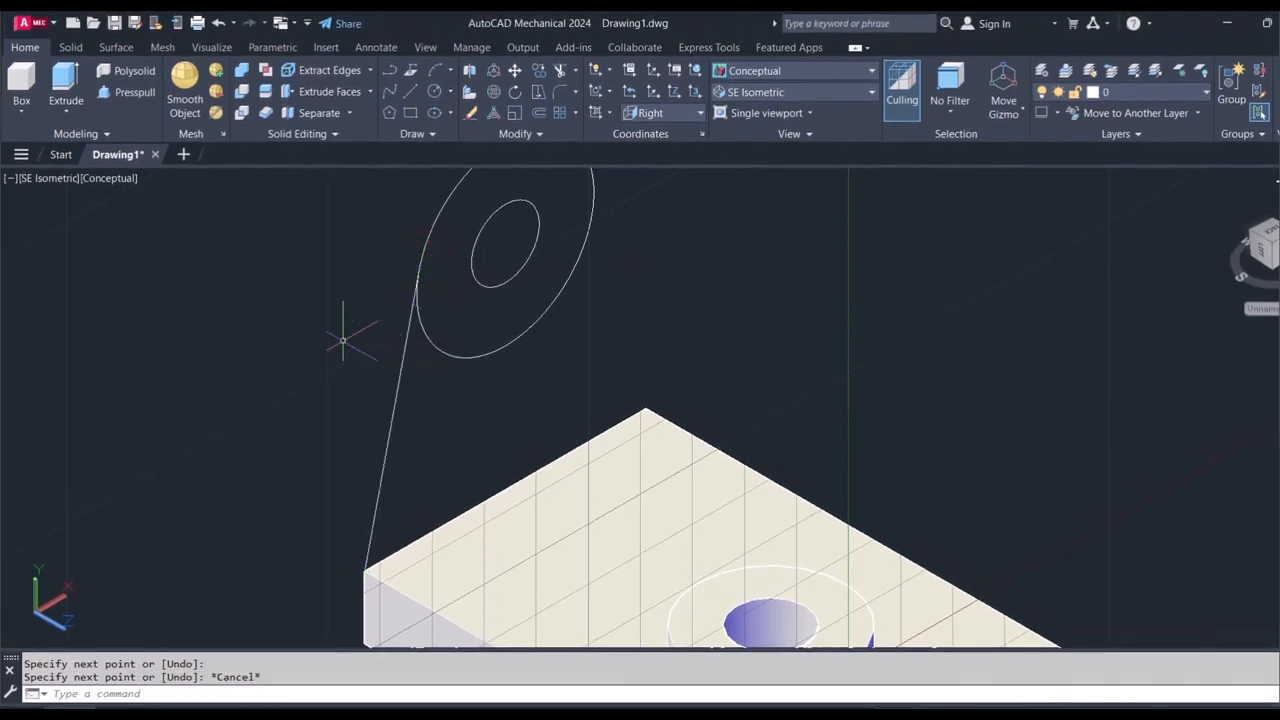
# Step: Draw a line from the far corner of the far end's top edge to the tangent point on the radius 17 circle
pyautogui.write('L')
pyautogui.press('Return')
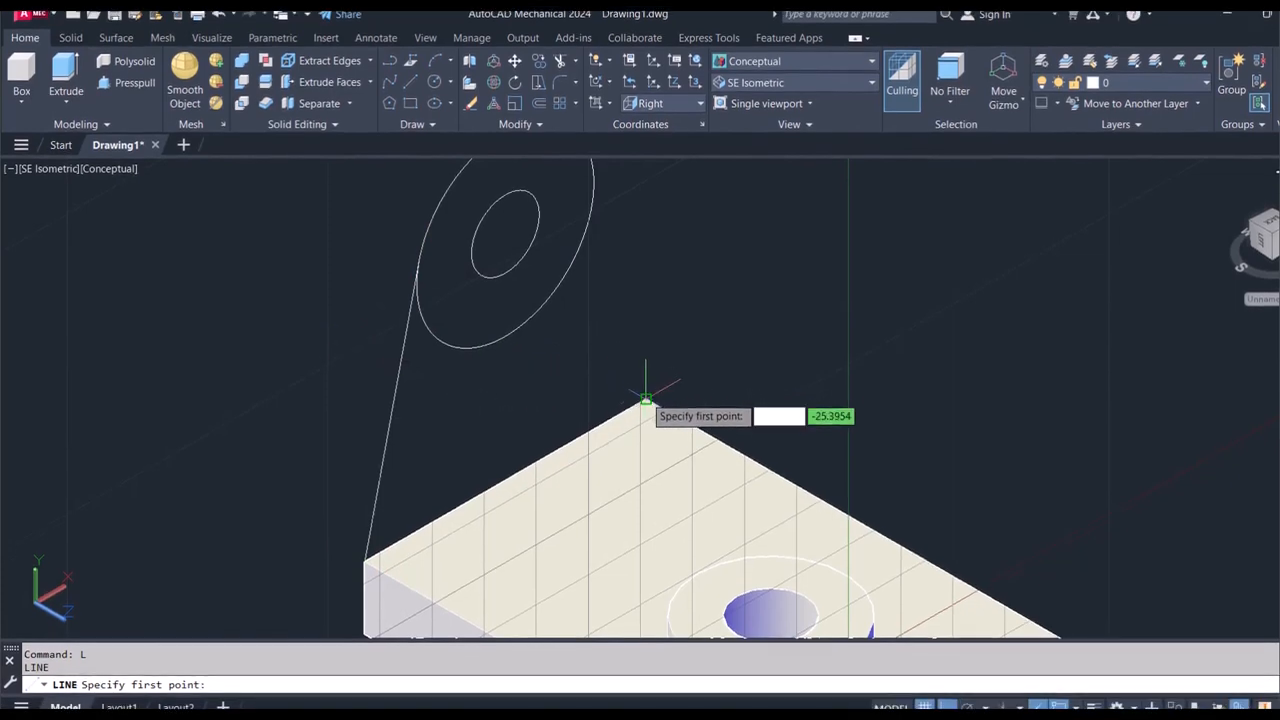
pyautogui.click(645, 400)
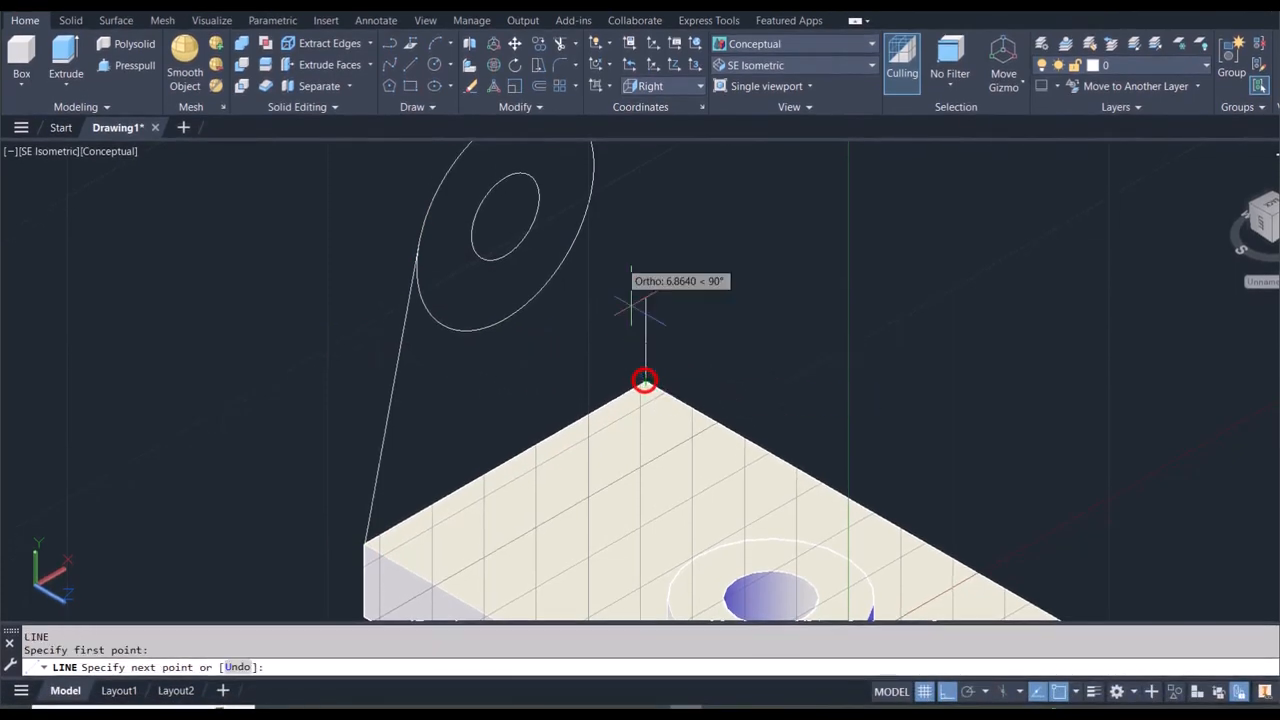
pyautogui.click(588, 201)
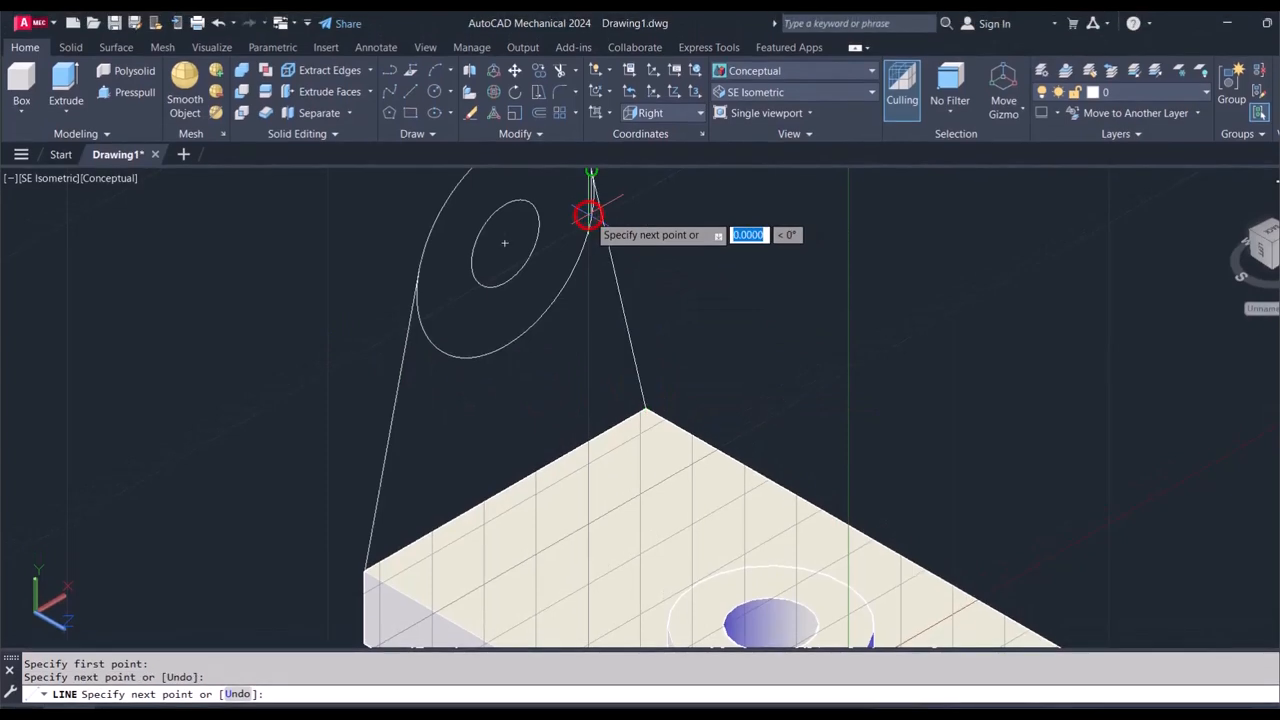
pyautogui.press('Escape')
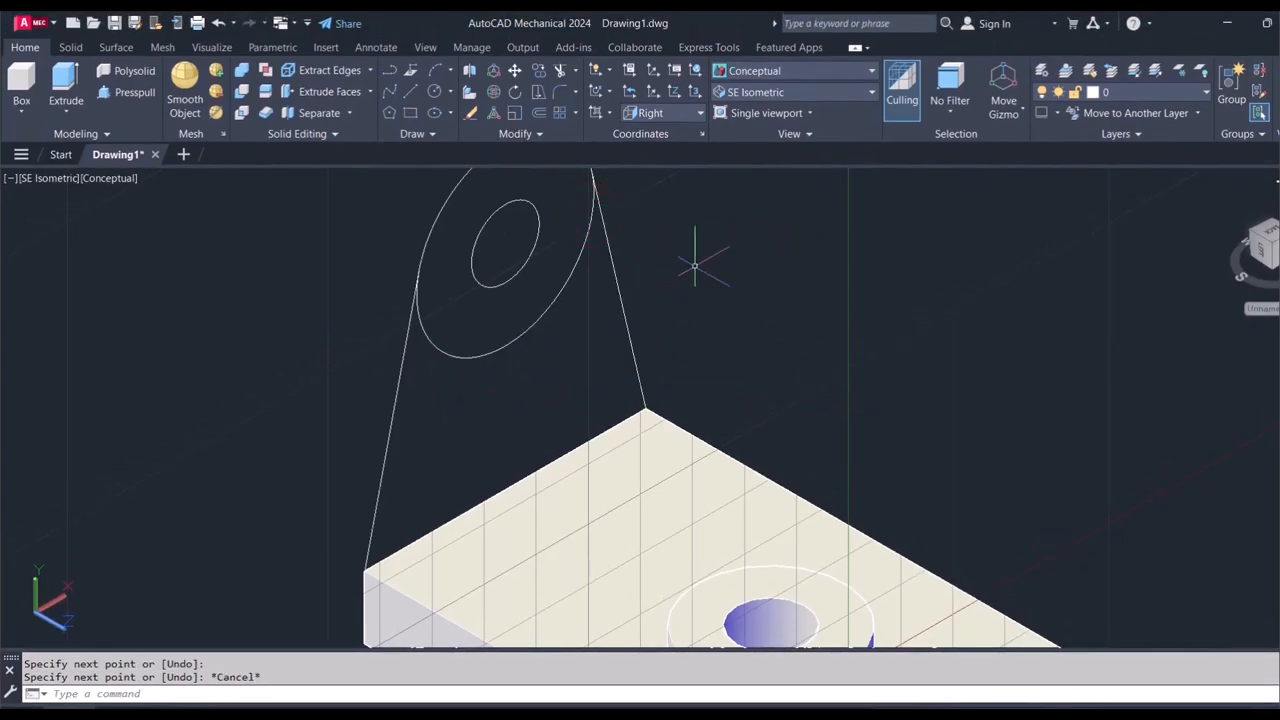
# Step: Draw a line along the base's far top edge between the lower ends of the two tangent lines
pyautogui.click(412, 91)
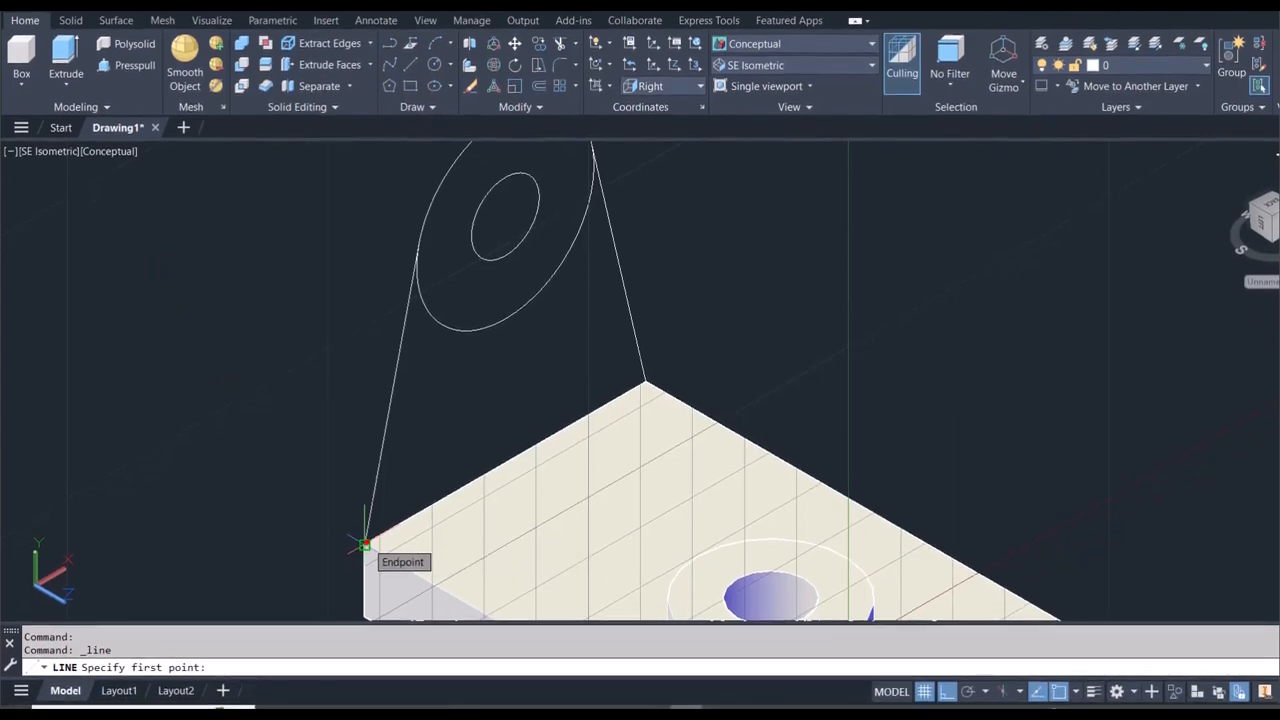
pyautogui.click(365, 545)
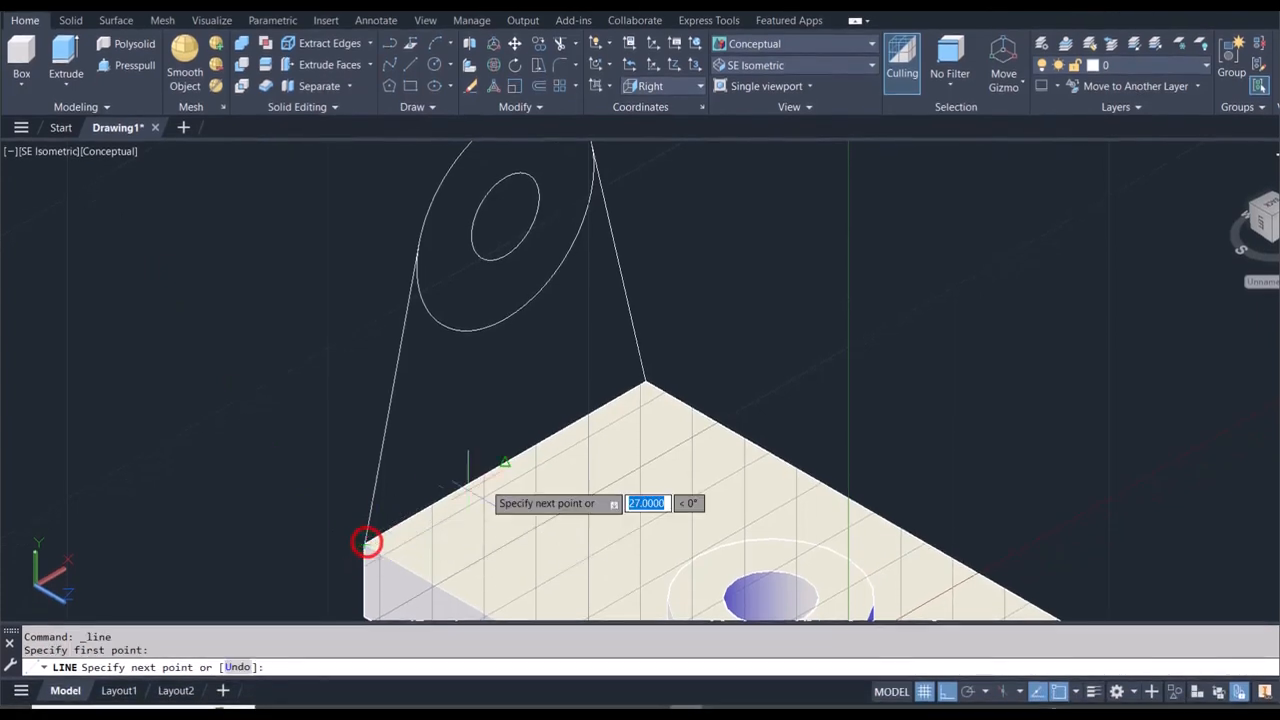
pyautogui.click(645, 381)
pyautogui.press('Escape')
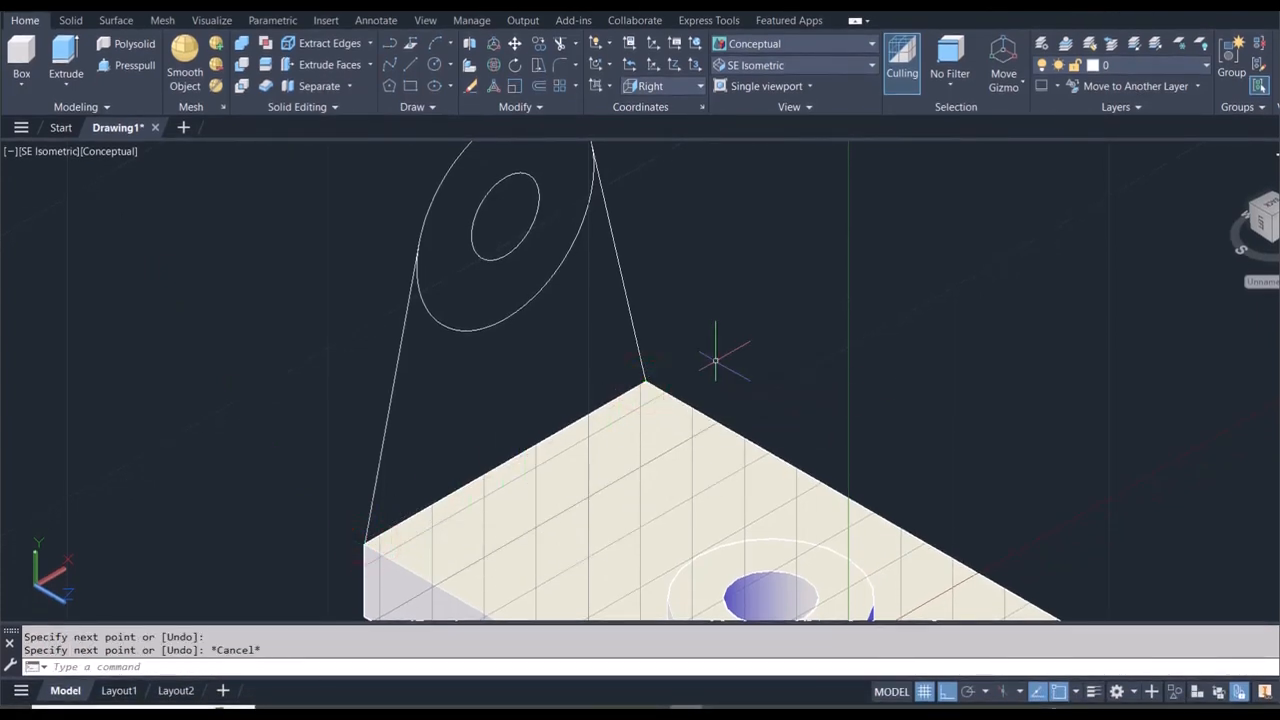
# Step: Trim the lower arc of the radius 17 circle, using the circle and both tangent lines as cutting edges
pyautogui.write('tr')
pyautogui.press('Return')
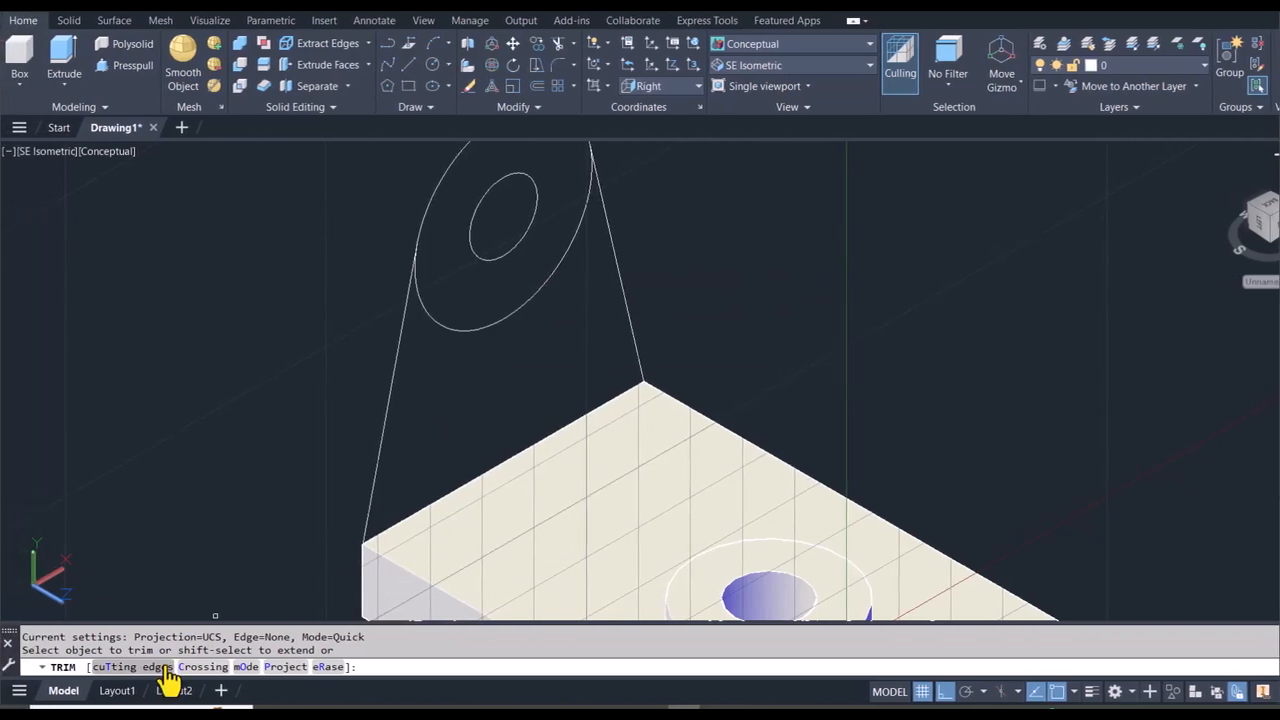
pyautogui.click(130, 666)
pyautogui.click(608, 271)
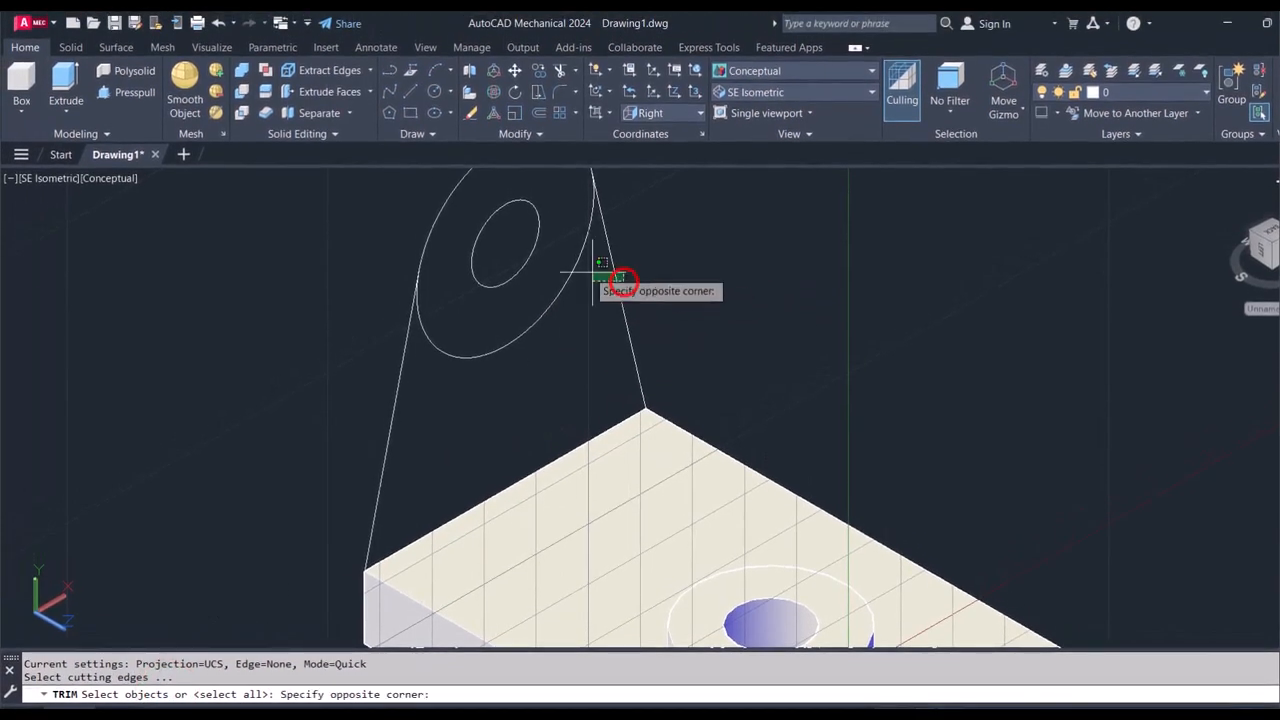
pyautogui.click(566, 259)
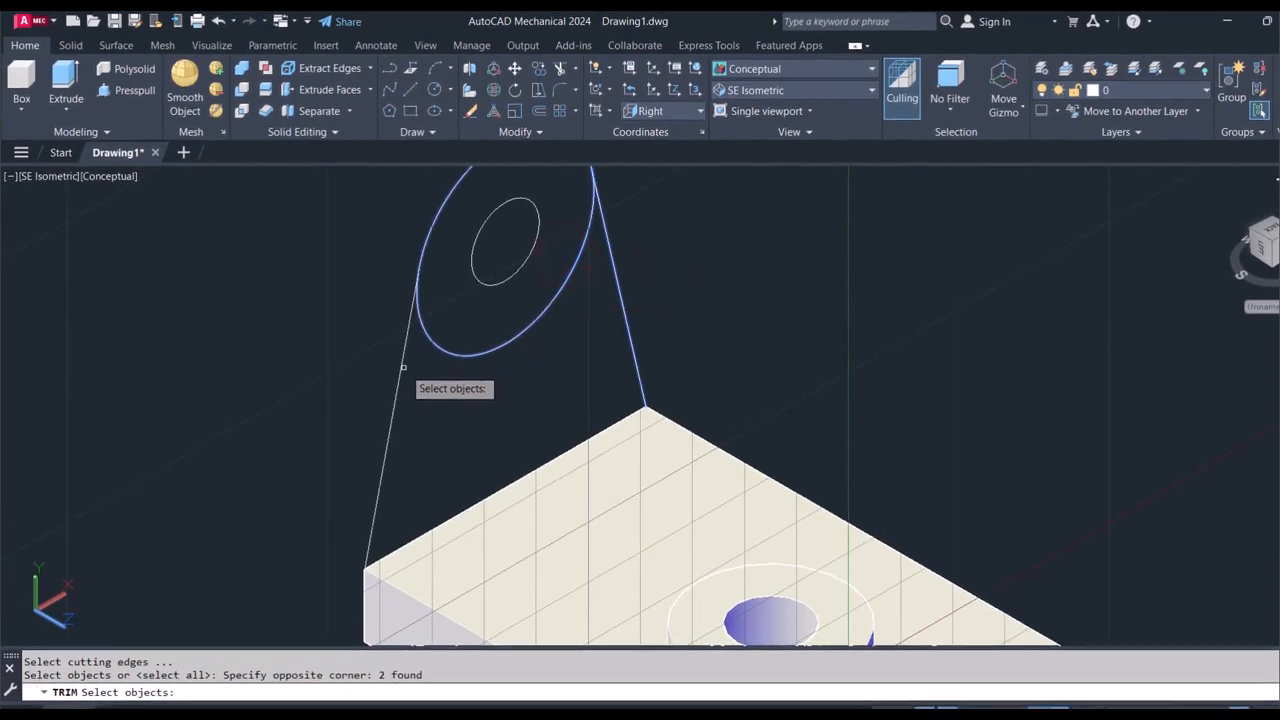
pyautogui.click(402, 370)
pyautogui.press('Return')
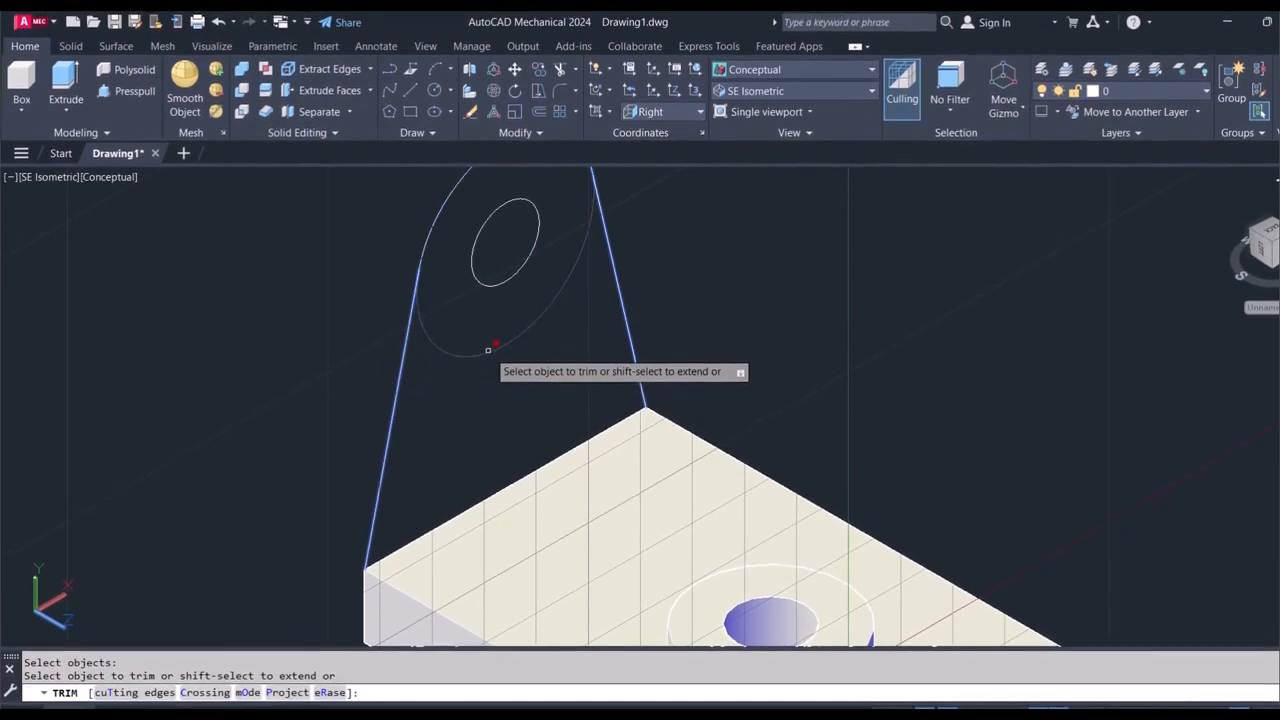
pyautogui.click(488, 346)
pyautogui.press('Escape')
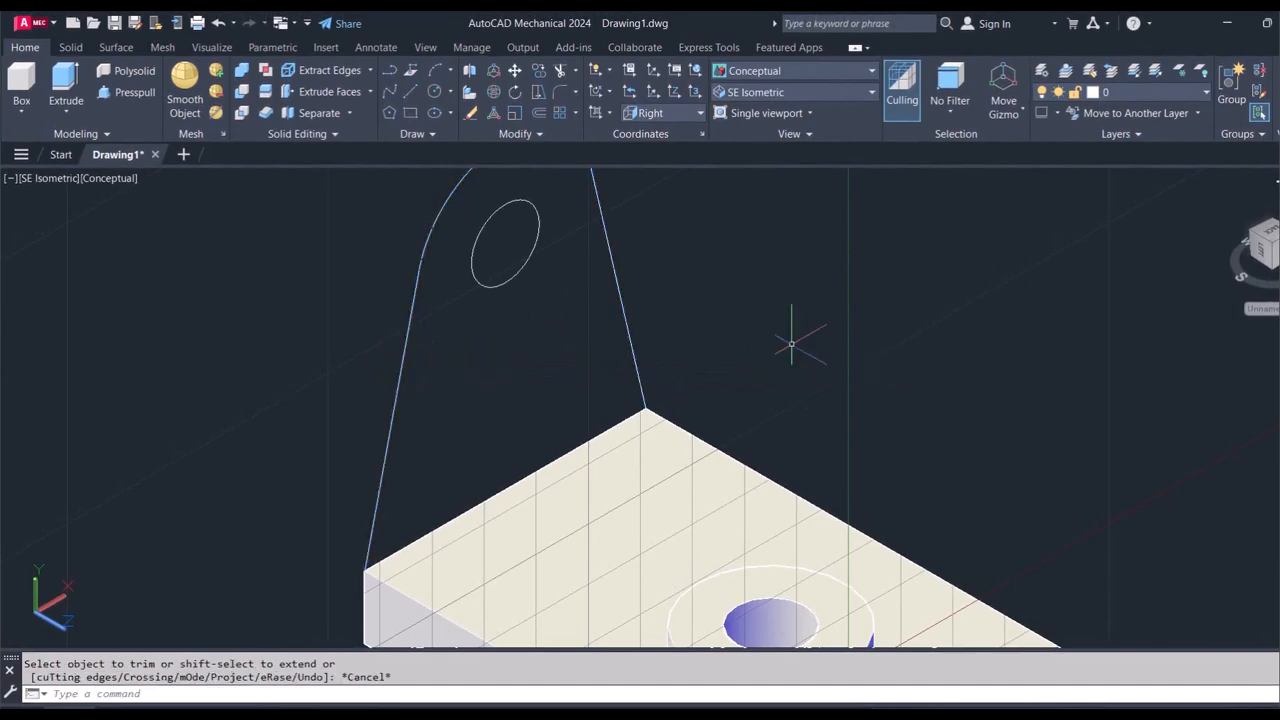
# Step: Try to press-pull the bounded area between the end plate outline and the diameter 13 circle
pyautogui.scroll(-4, 755, 323)
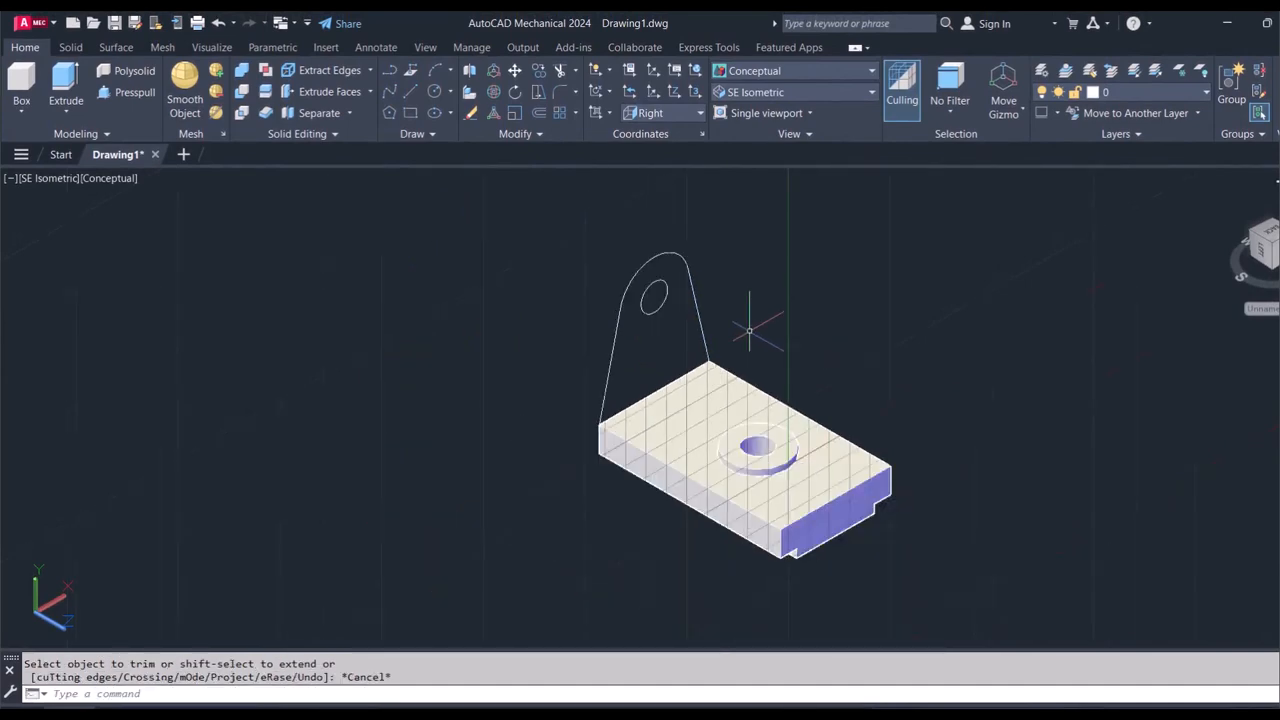
pyautogui.click(125, 92)
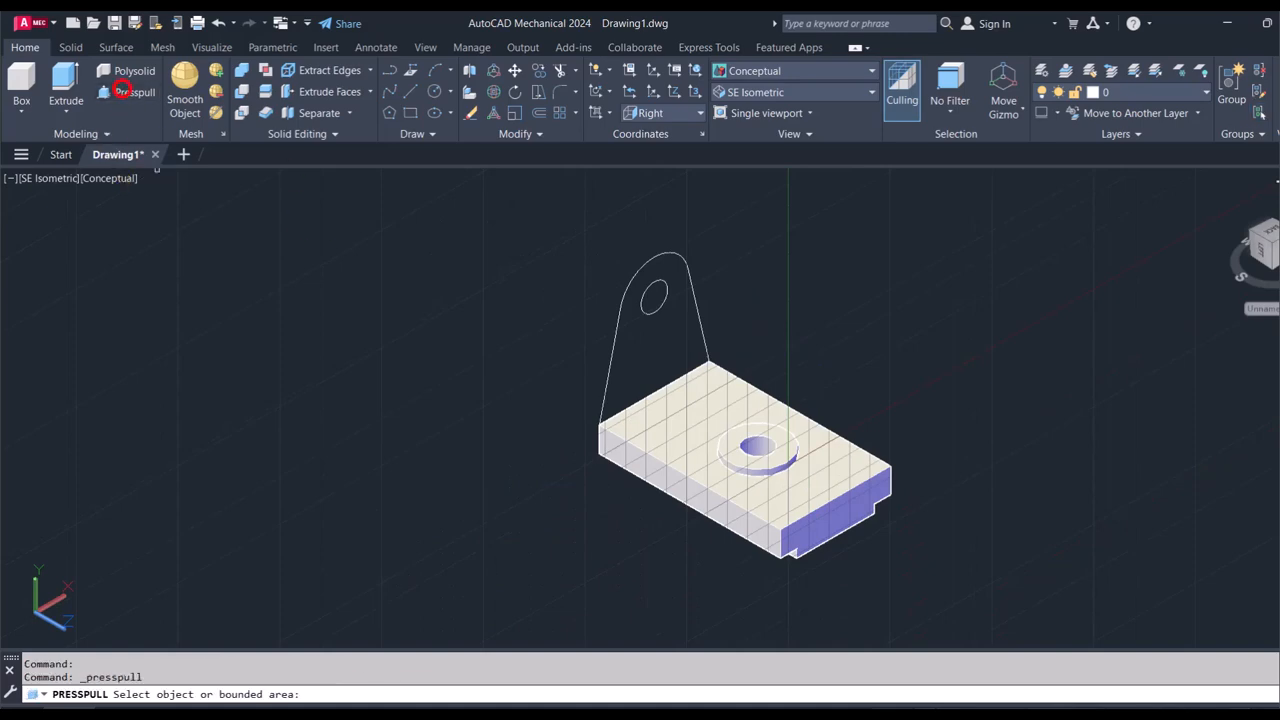
pyautogui.click(648, 330)
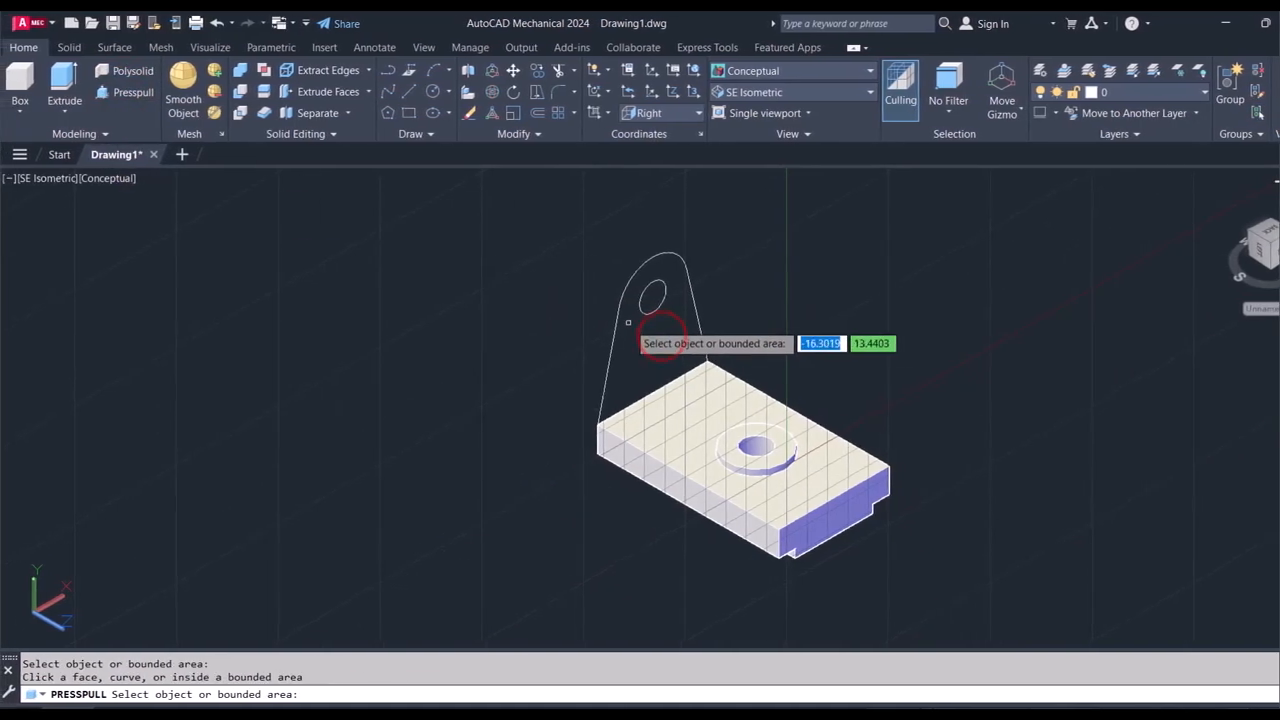
pyautogui.click(626, 323)
pyautogui.press('Return')
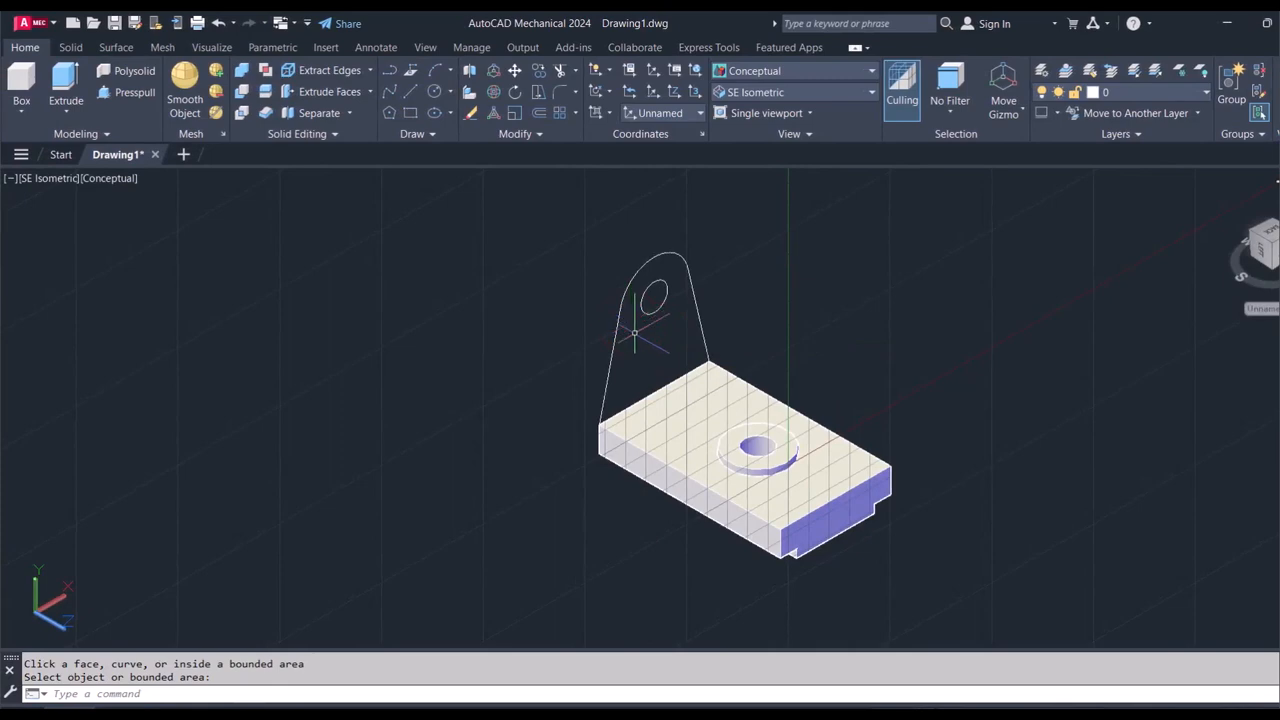
# Step: Check which objects make up the upright end plate outline by selecting them, and clear the selection
pyautogui.scroll(3, 657, 362)
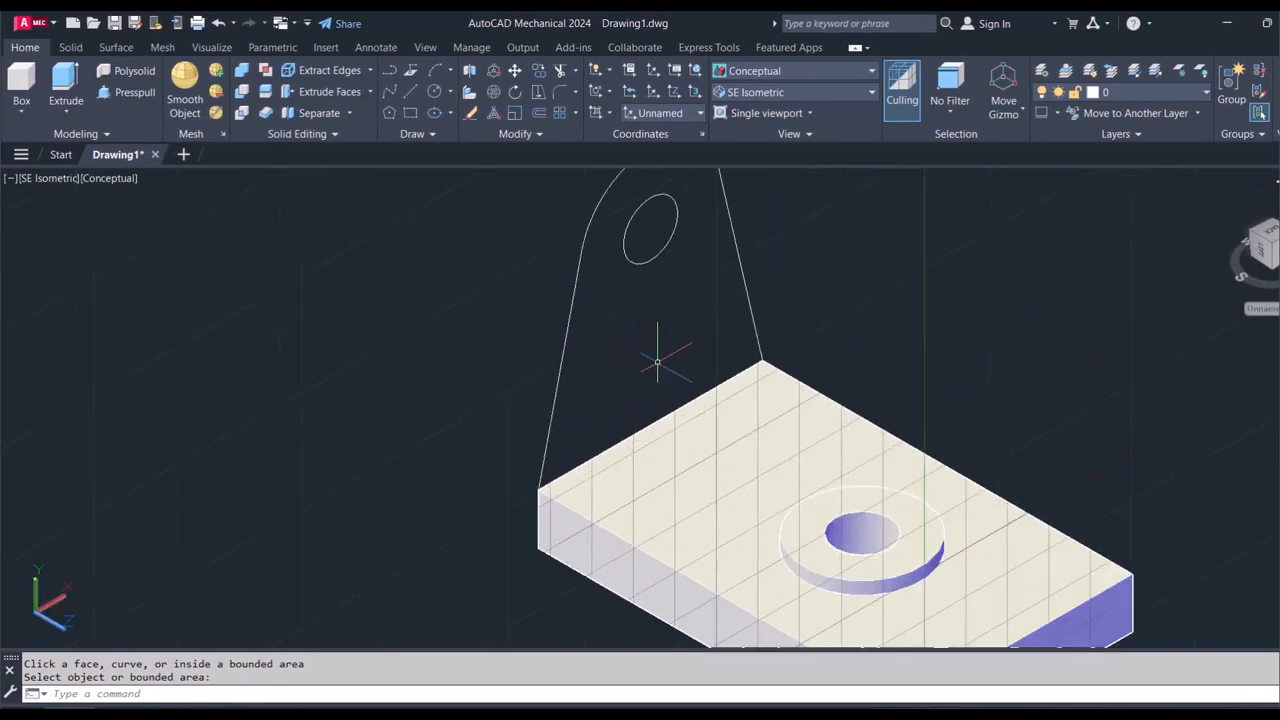
pyautogui.scroll(-4, 580, 350)
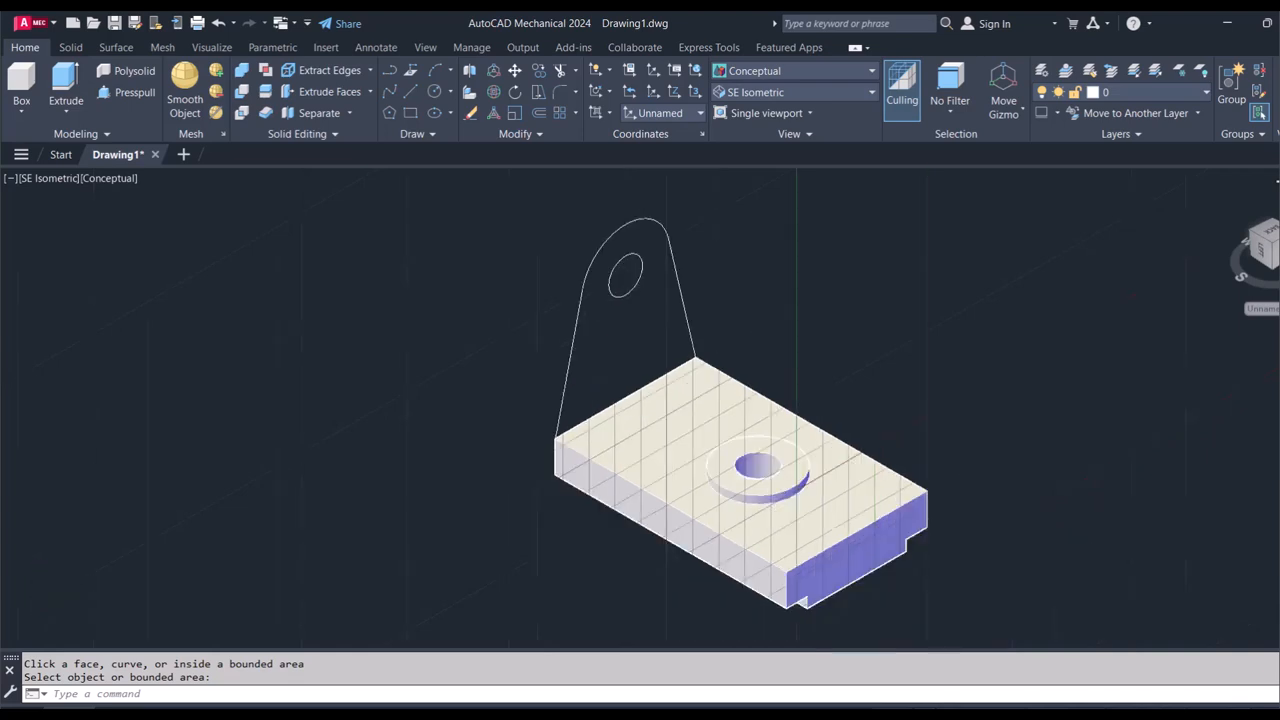
pyautogui.scroll(-2, 537, 266)
pyautogui.click(638, 326)
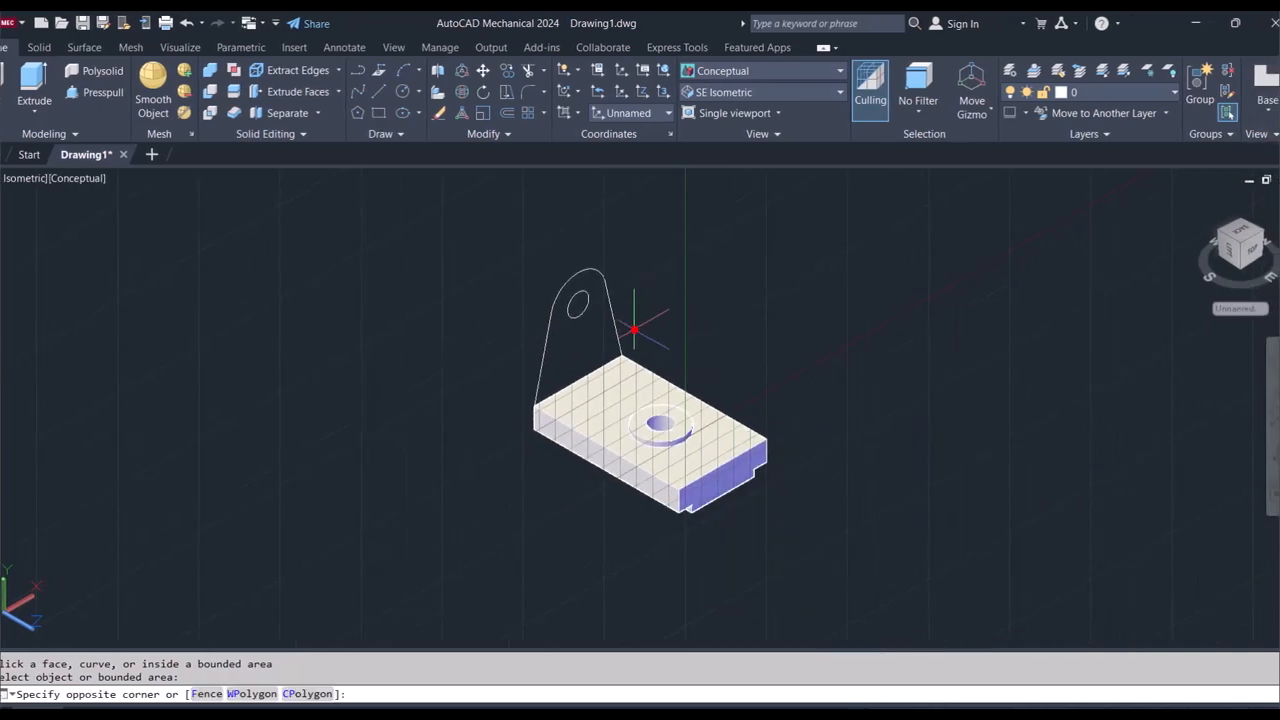
pyautogui.click(534, 247)
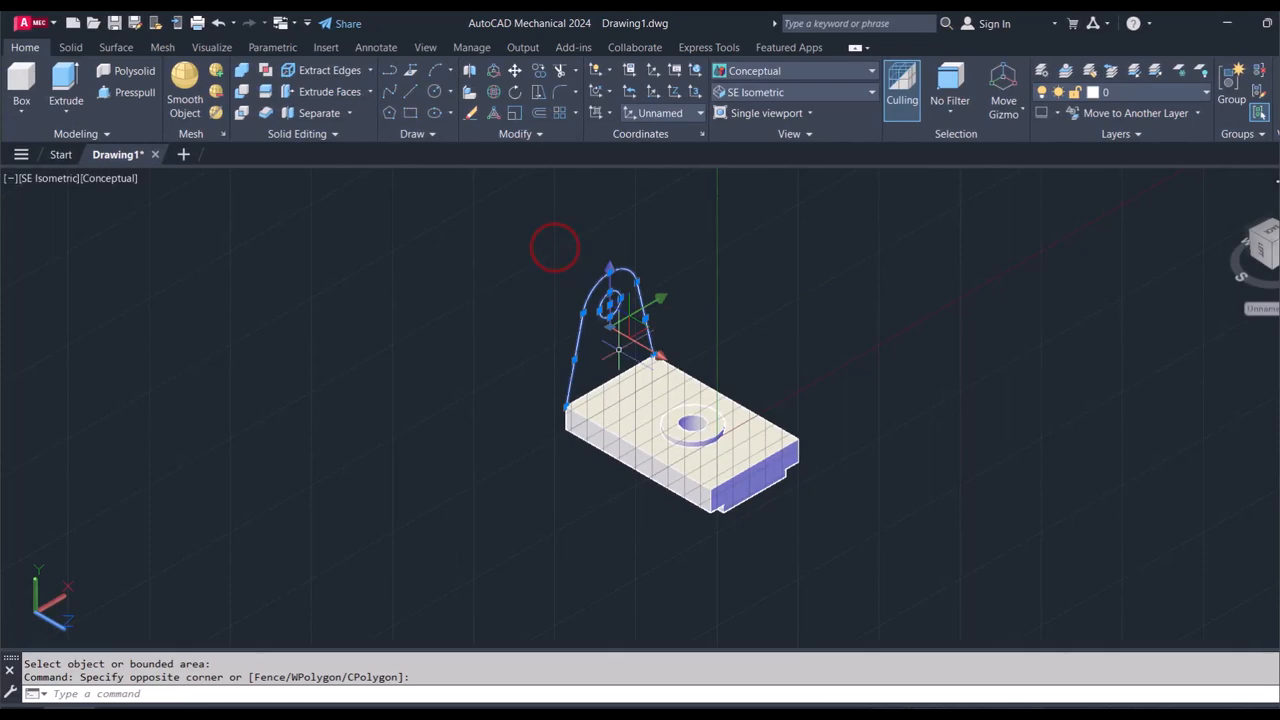
pyautogui.click(621, 371)
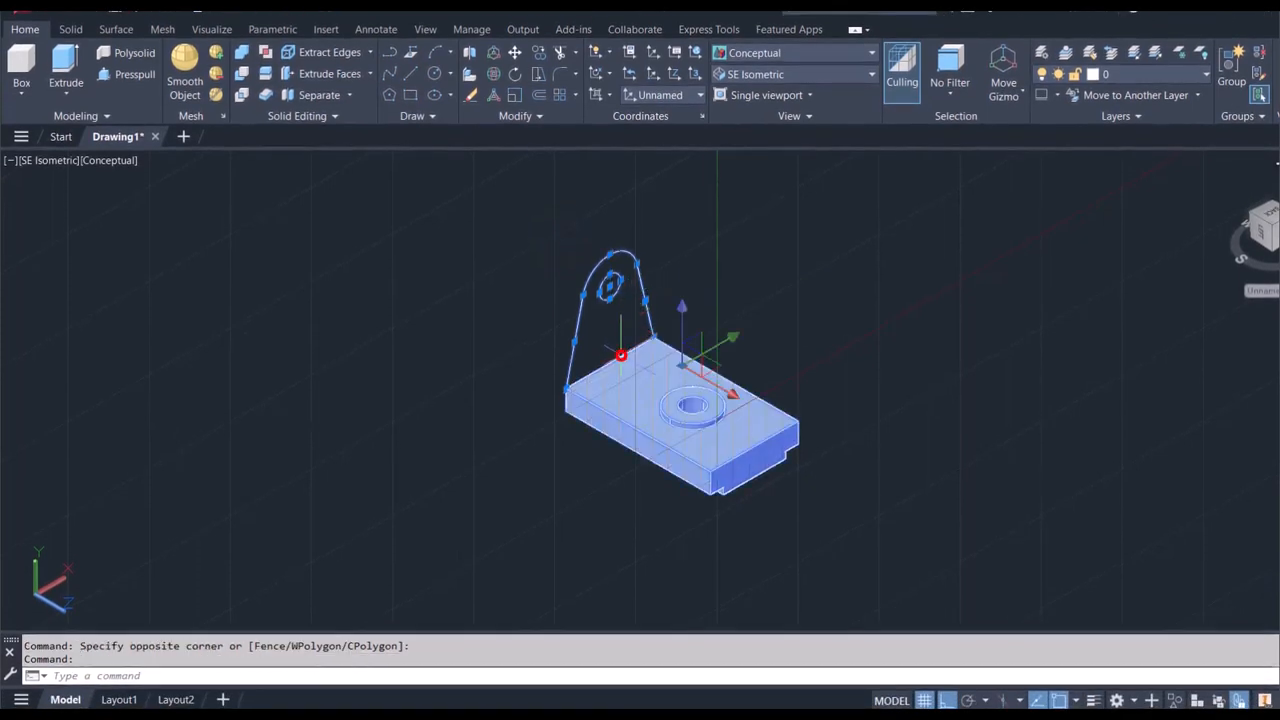
pyautogui.press('Escape')
pyautogui.press('Escape')
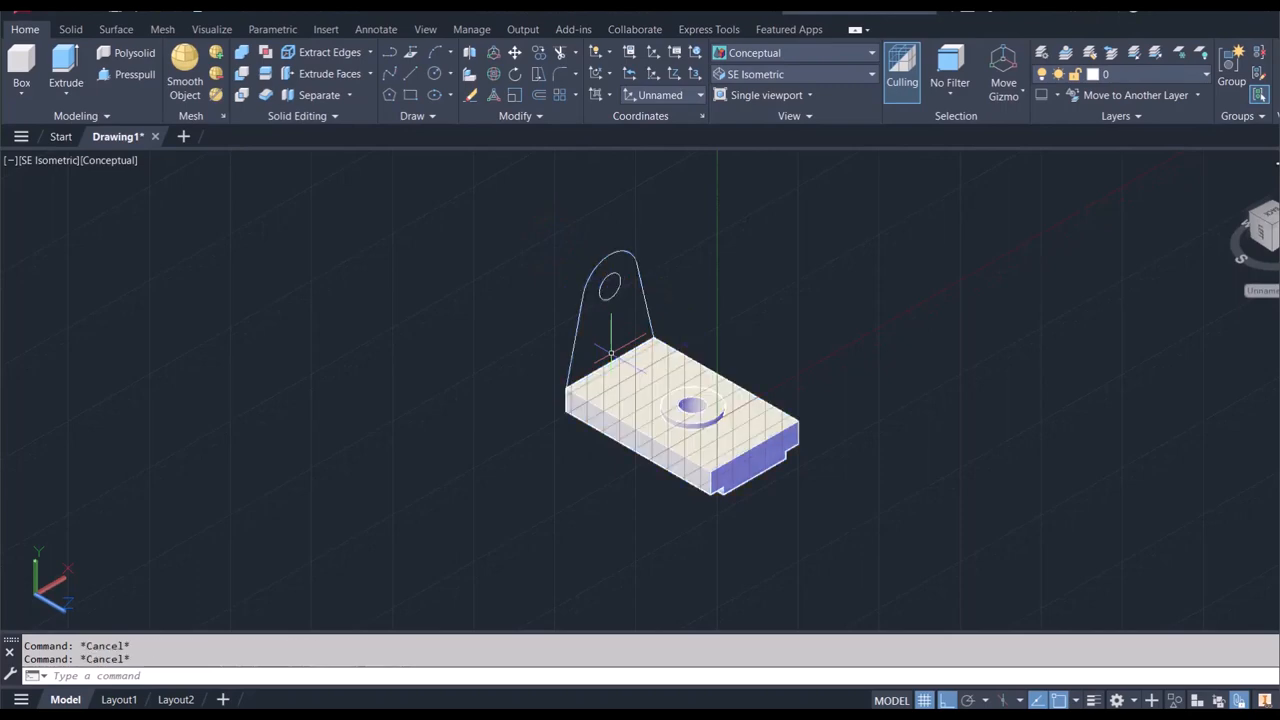
# Step: Inspect the base's far top edge to see whether a separate line closes the end plate outline there
pyautogui.scroll(5, 611, 352)
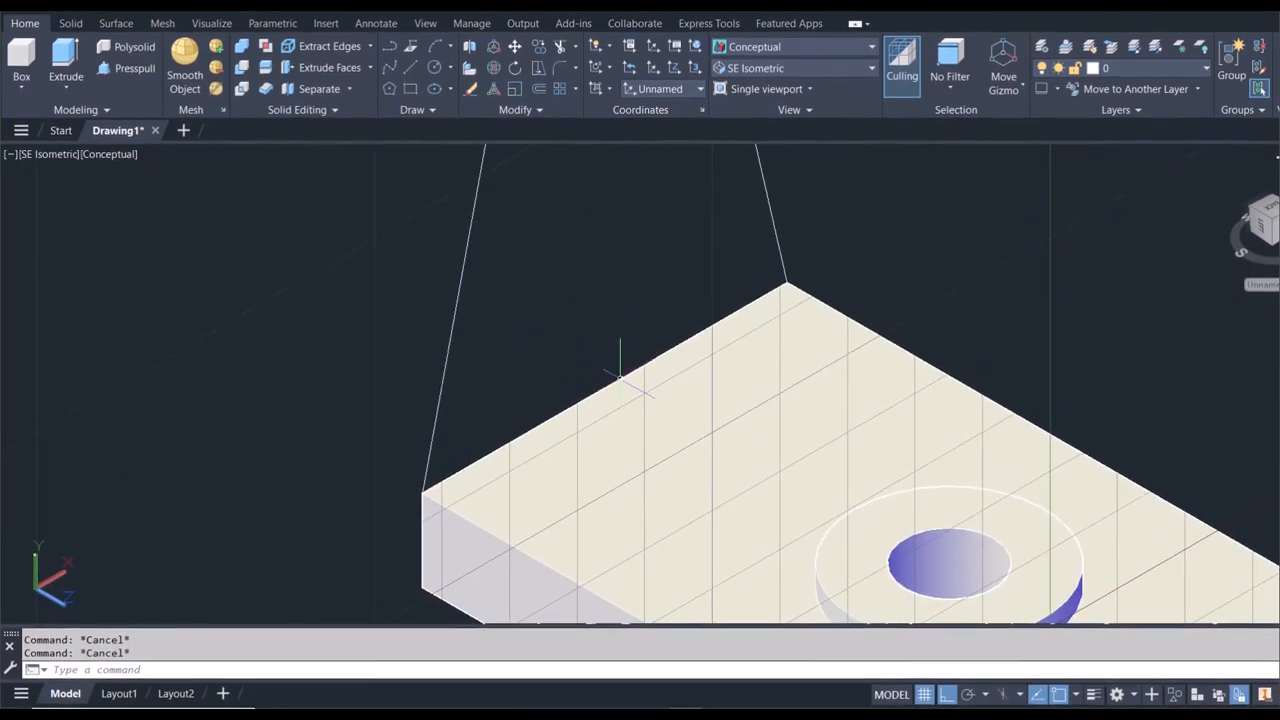
pyautogui.click(620, 378)
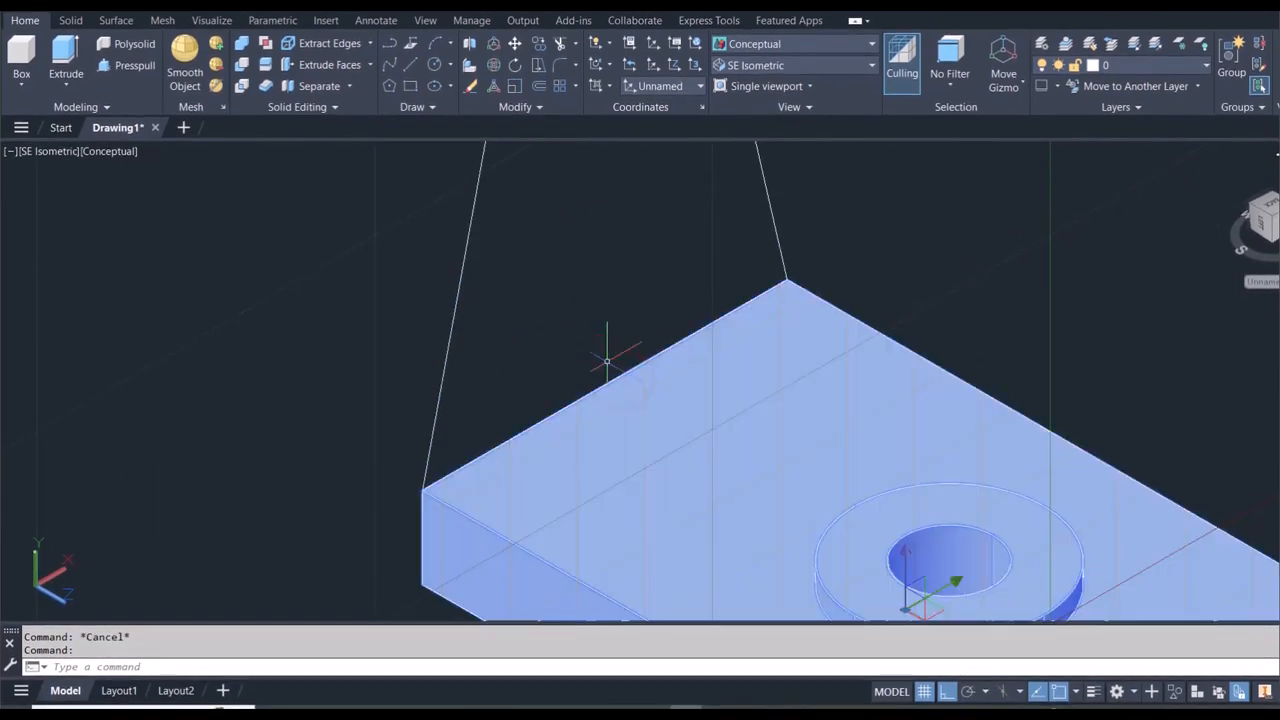
pyautogui.press('Escape')
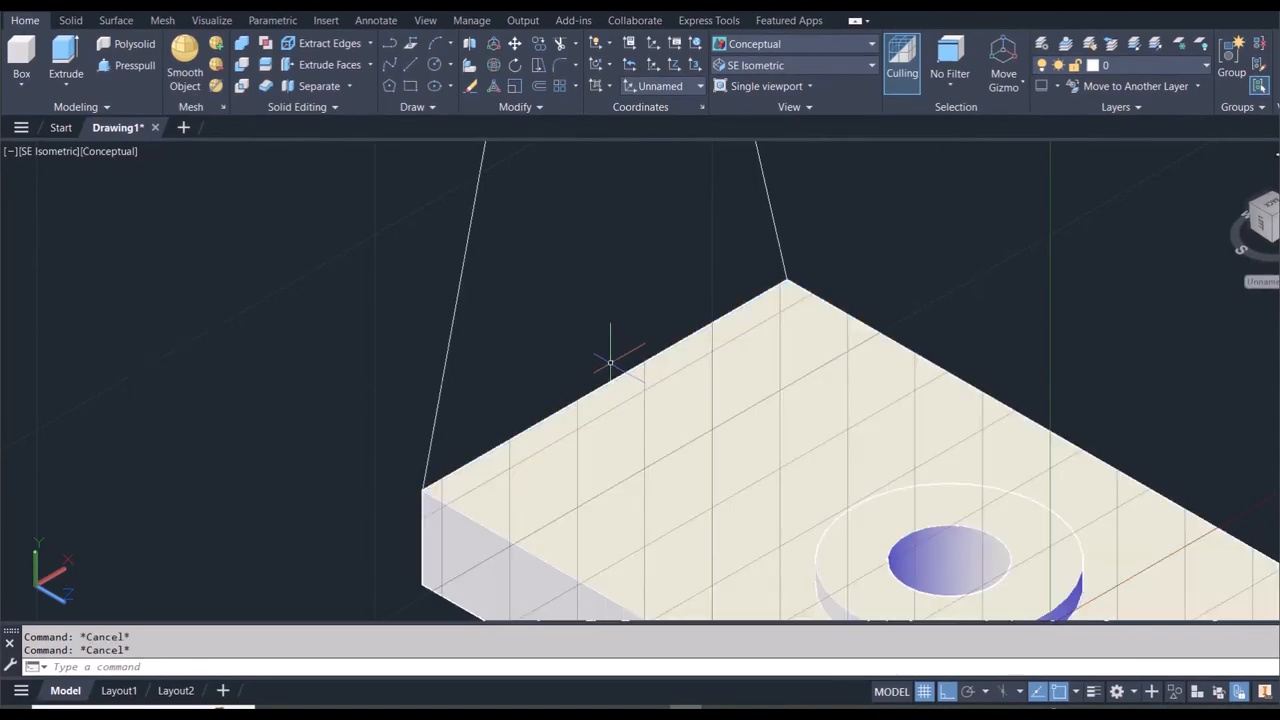
pyautogui.click(617, 372)
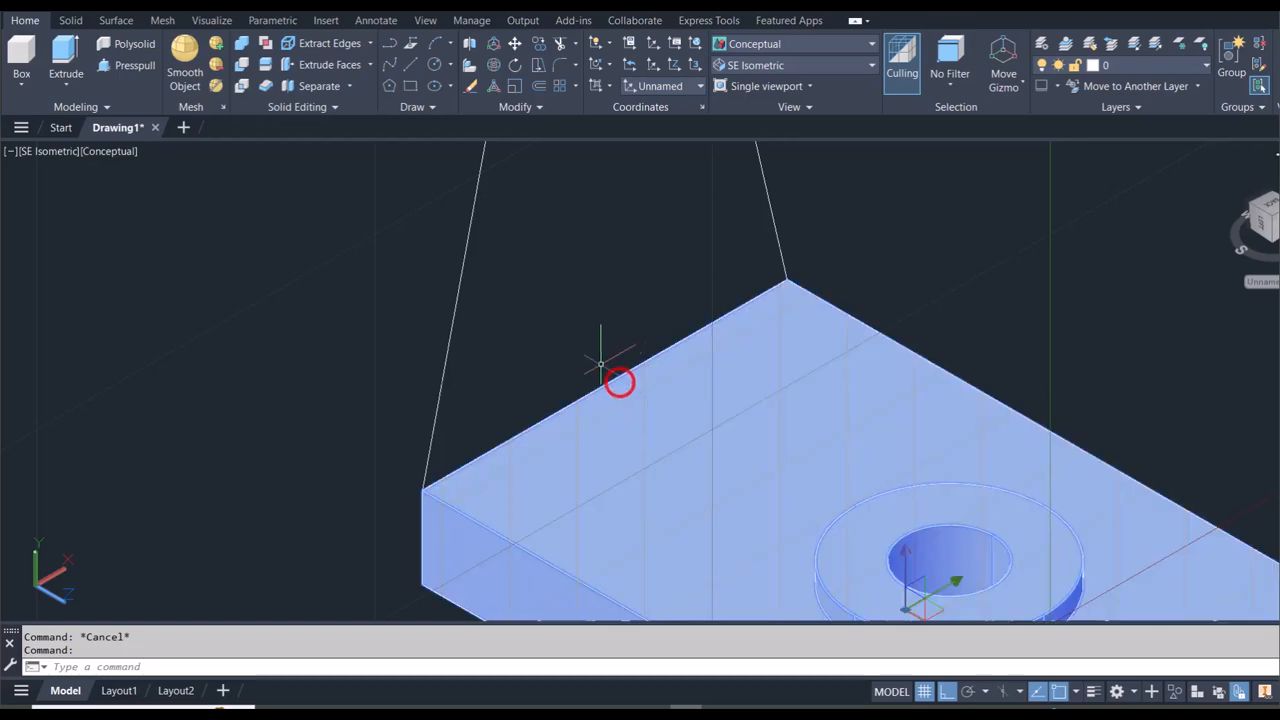
pyautogui.click(598, 360)
pyautogui.press('Escape')
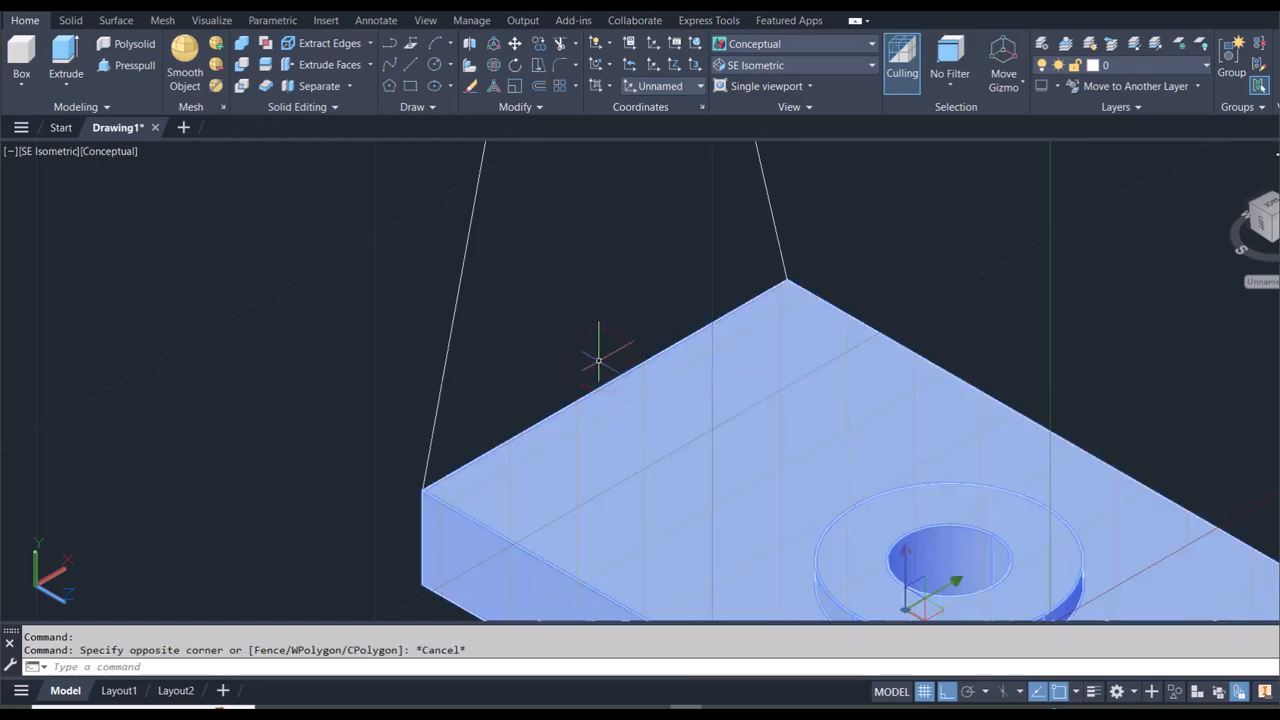
pyautogui.press('Escape')
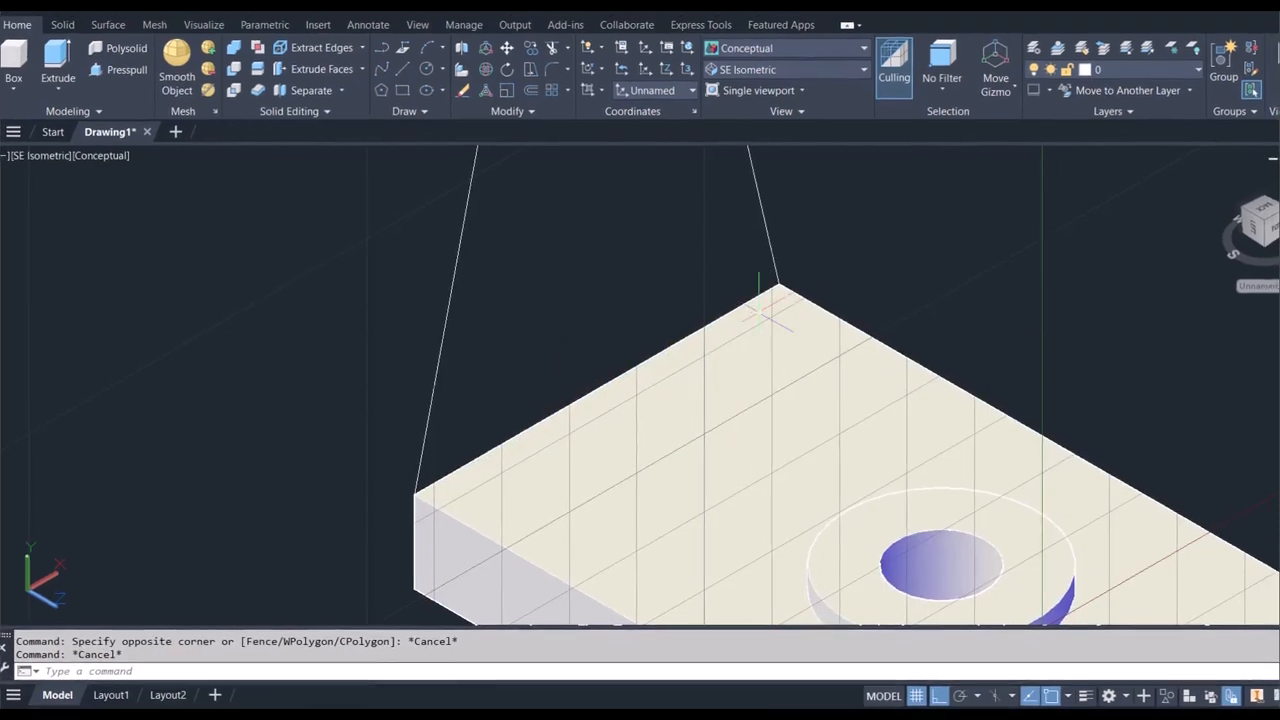
pyautogui.click(824, 297)
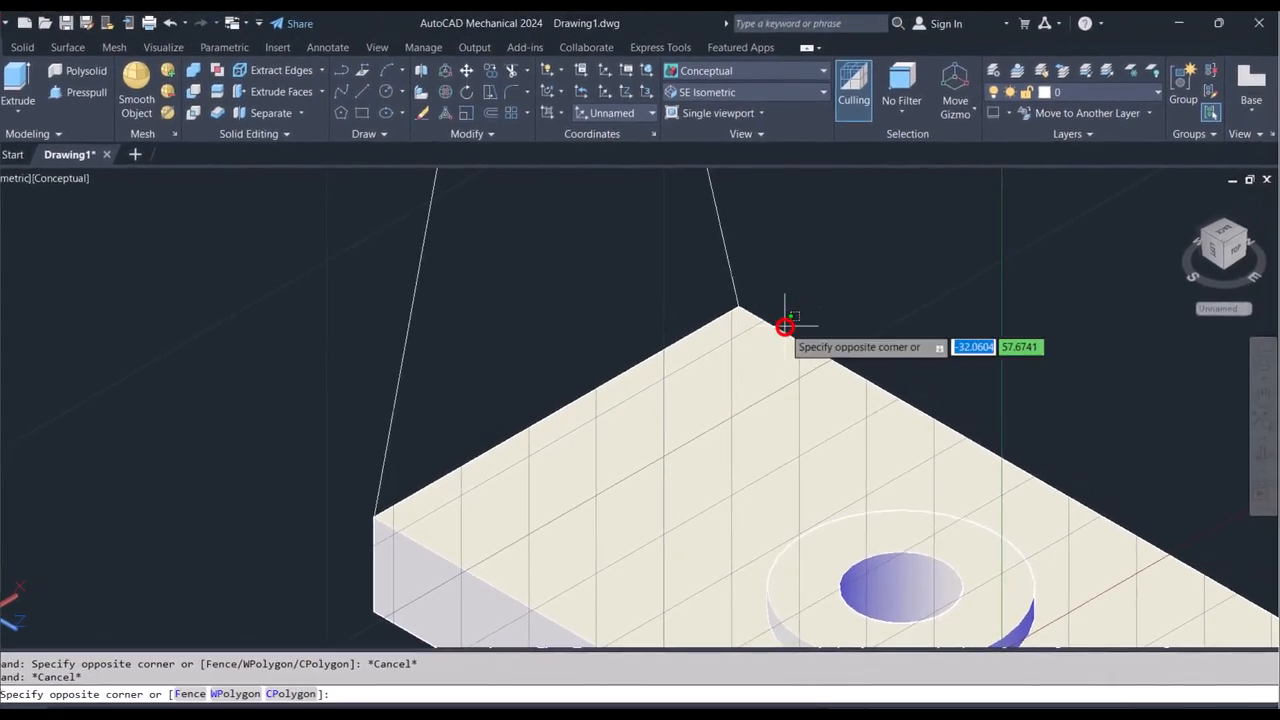
pyautogui.click(717, 267)
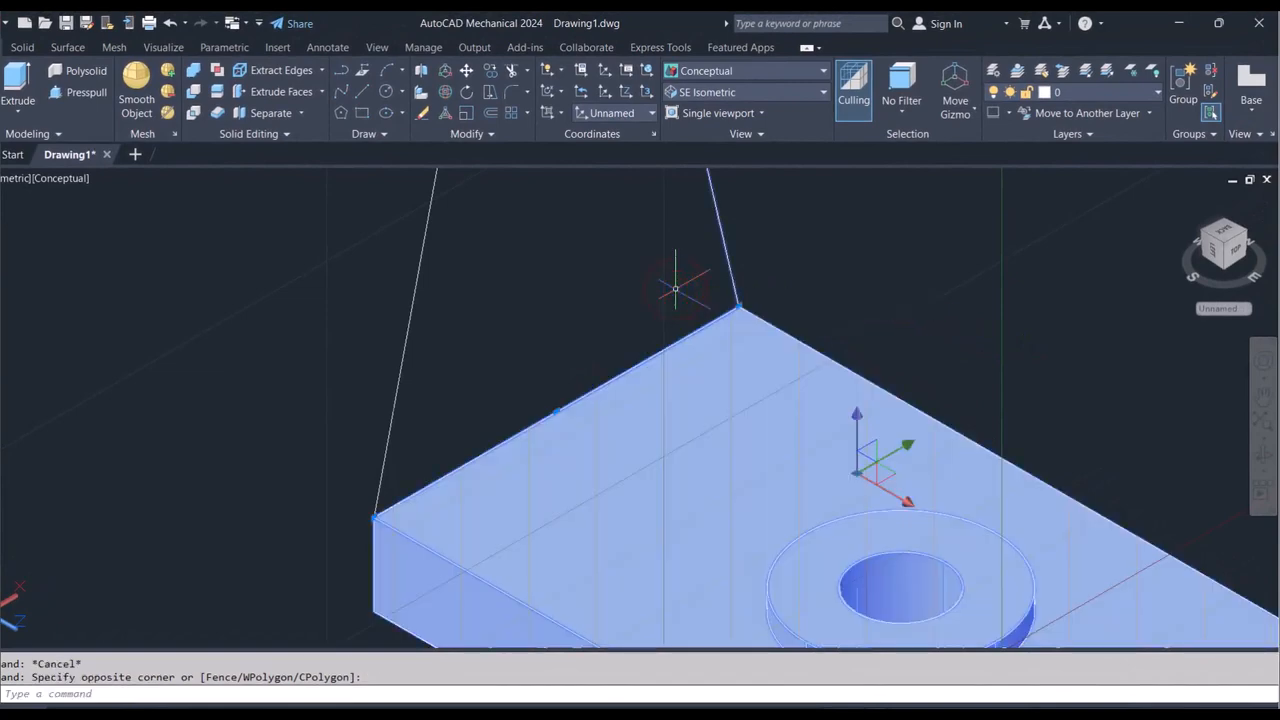
pyautogui.press('Escape')
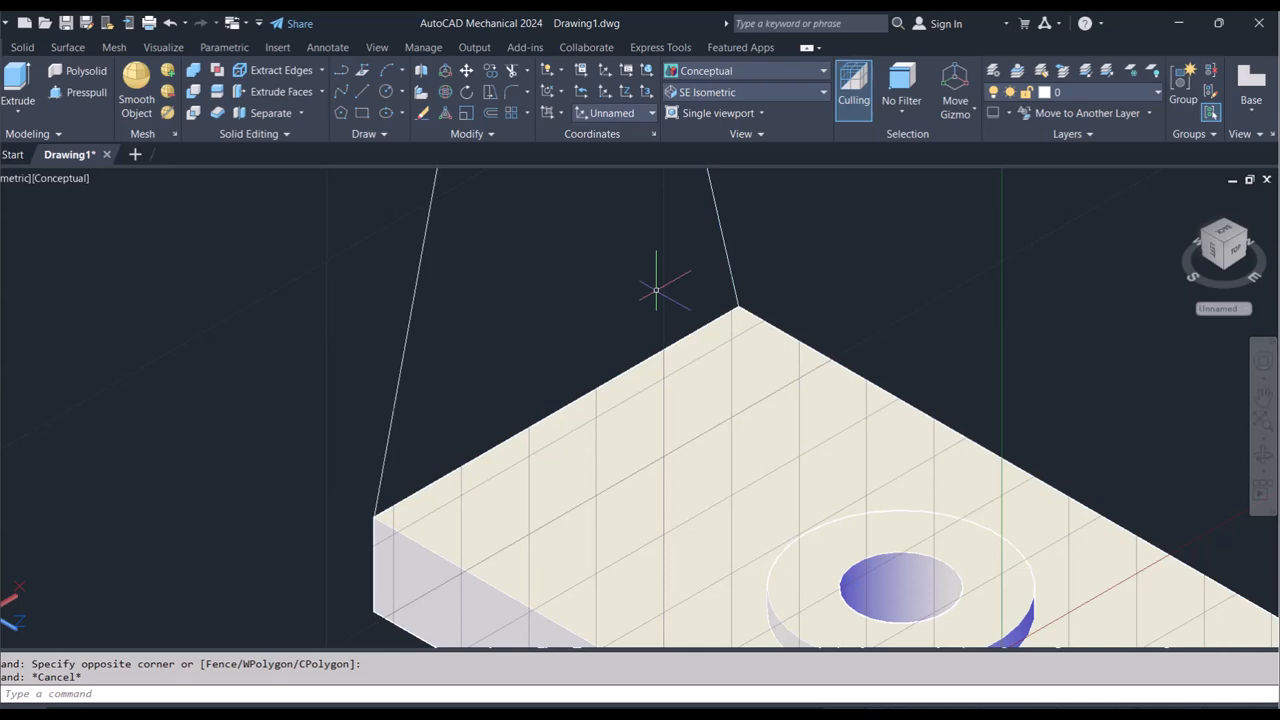
# Step: Move the end plate outline and its circle about 25 mm away from the base, along the base's length
pyautogui.scroll(-4, 655, 290)
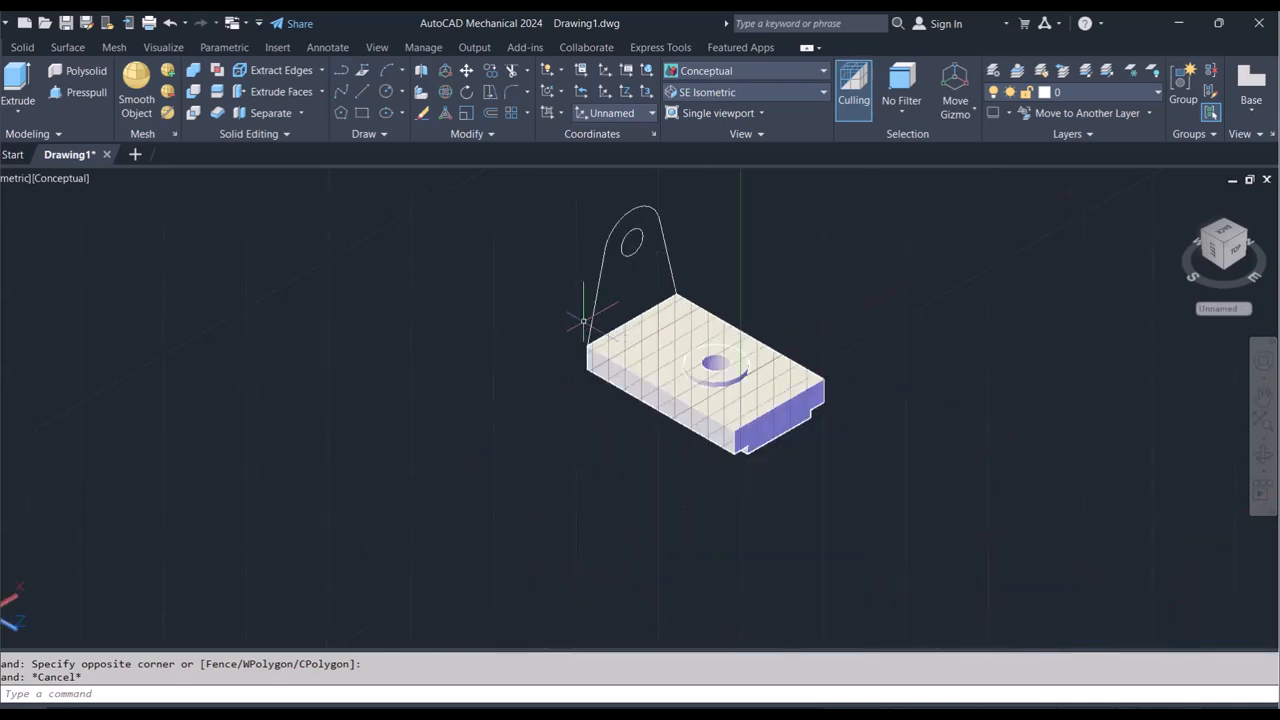
pyautogui.click(675, 270)
pyautogui.click(586, 196)
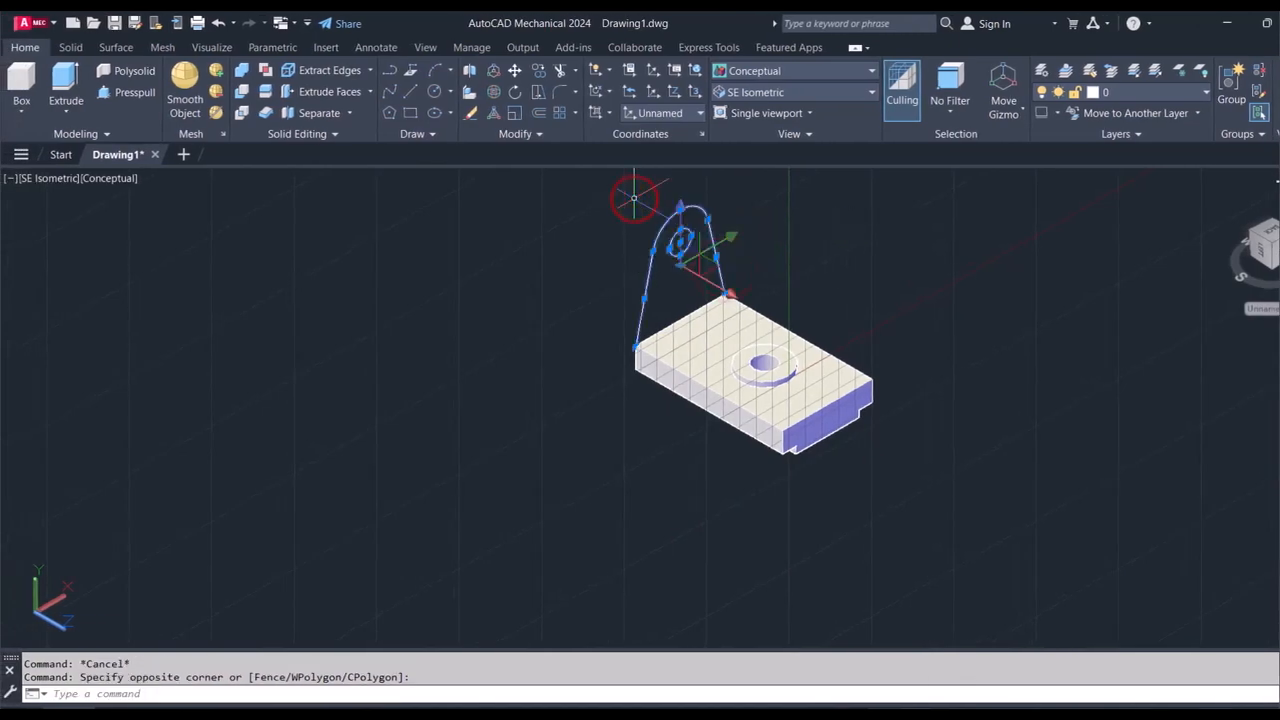
pyautogui.scroll(3, 634, 198)
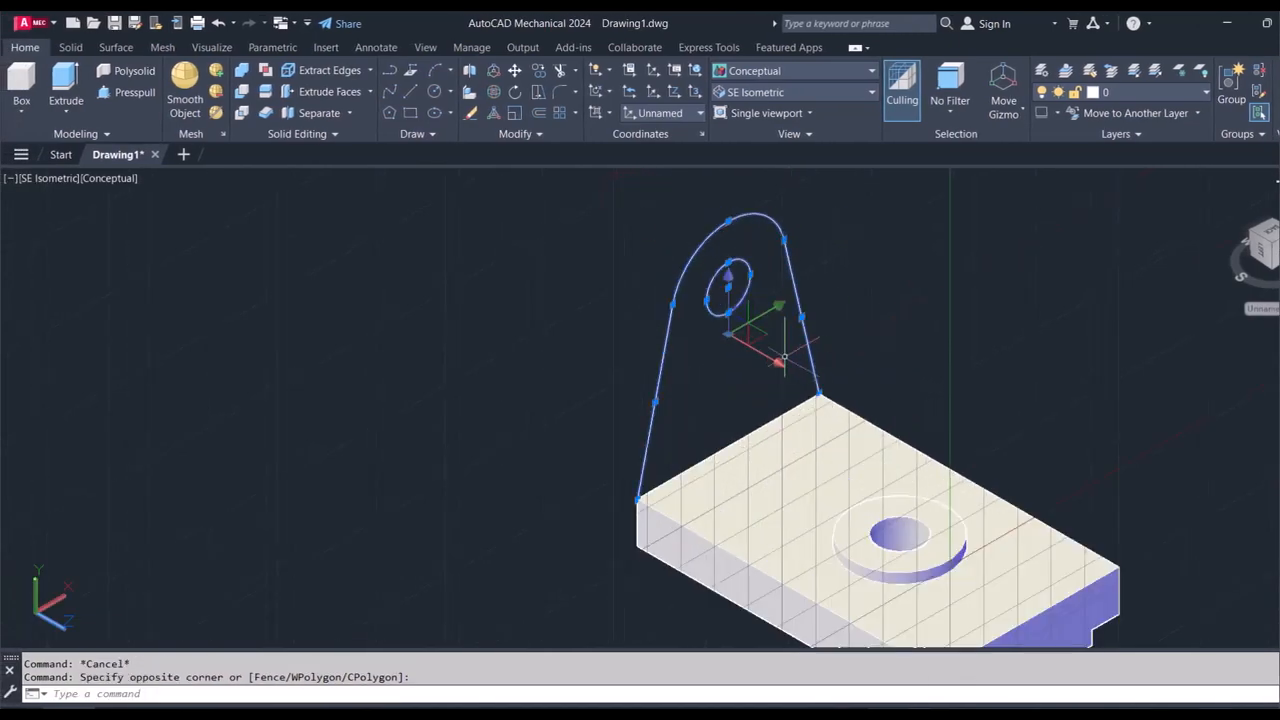
pyautogui.click(738, 328)
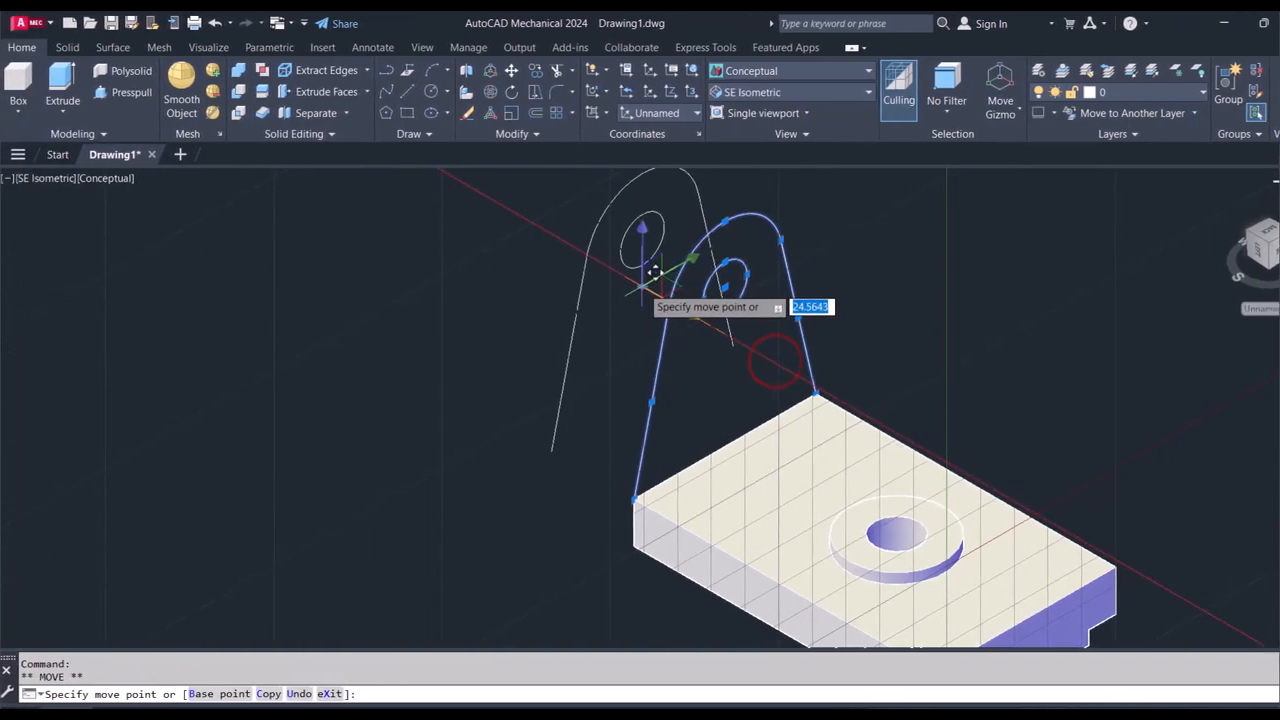
pyautogui.click(652, 270)
pyautogui.press('Escape')
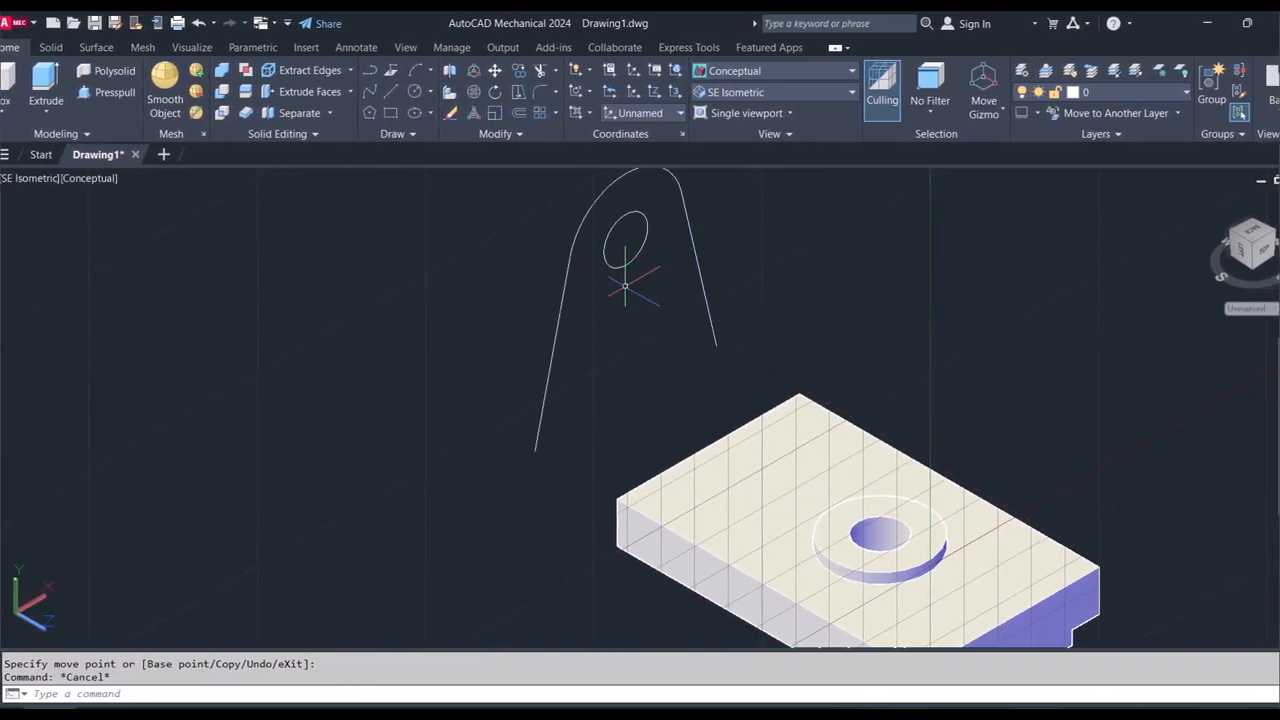
# Step: Draw a line between the lower endpoints of the two tangent lines to close the end plate outline
pyautogui.write('L')
pyautogui.press('Return')
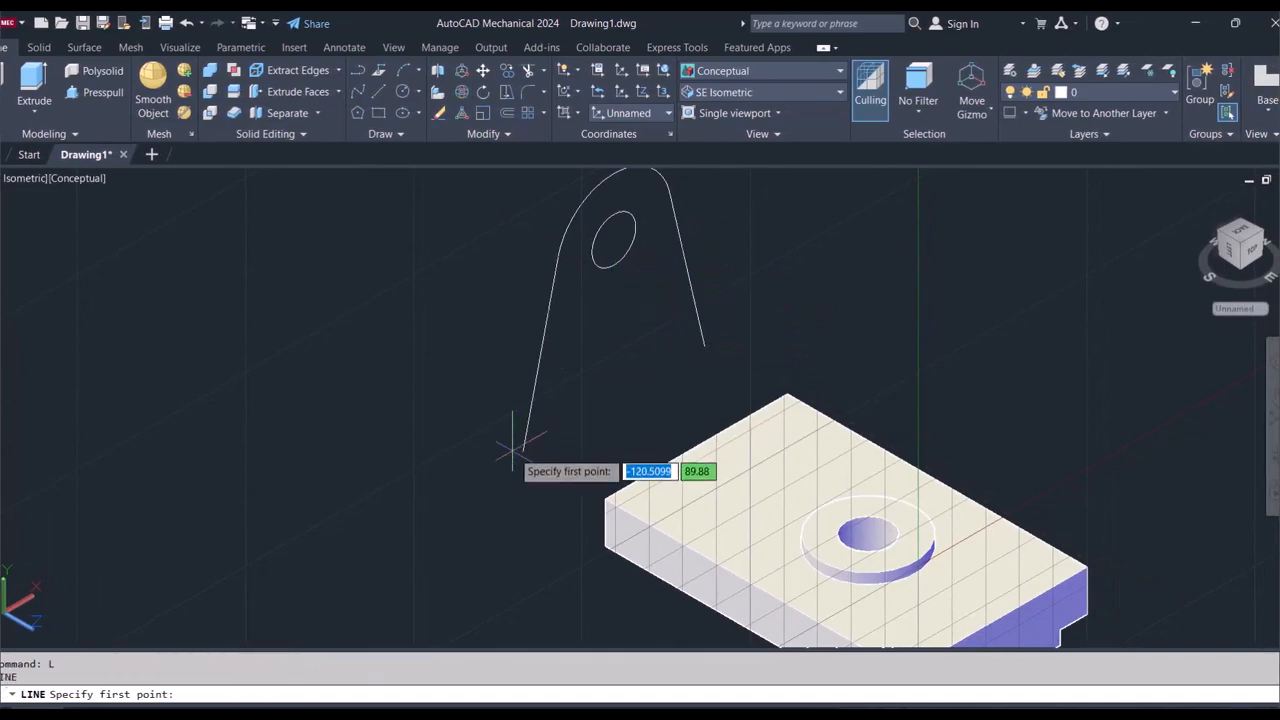
pyautogui.click(554, 424)
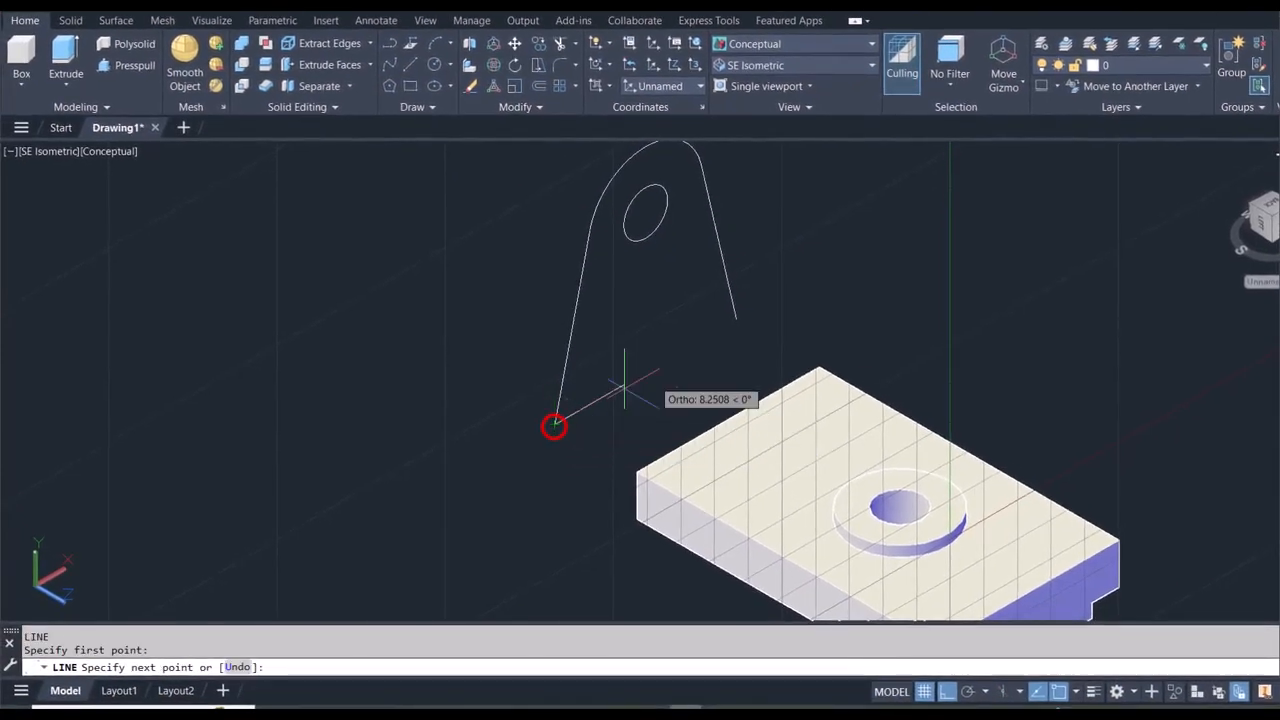
pyautogui.click(708, 334)
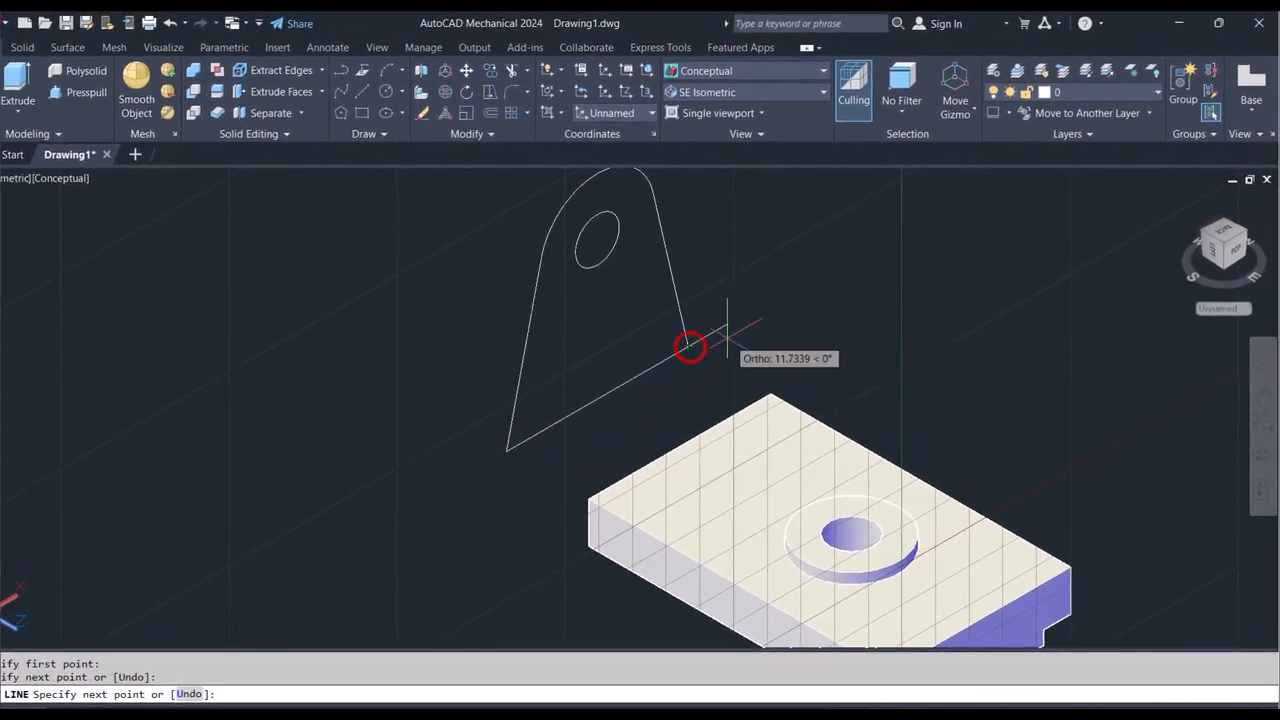
pyautogui.press('Escape')
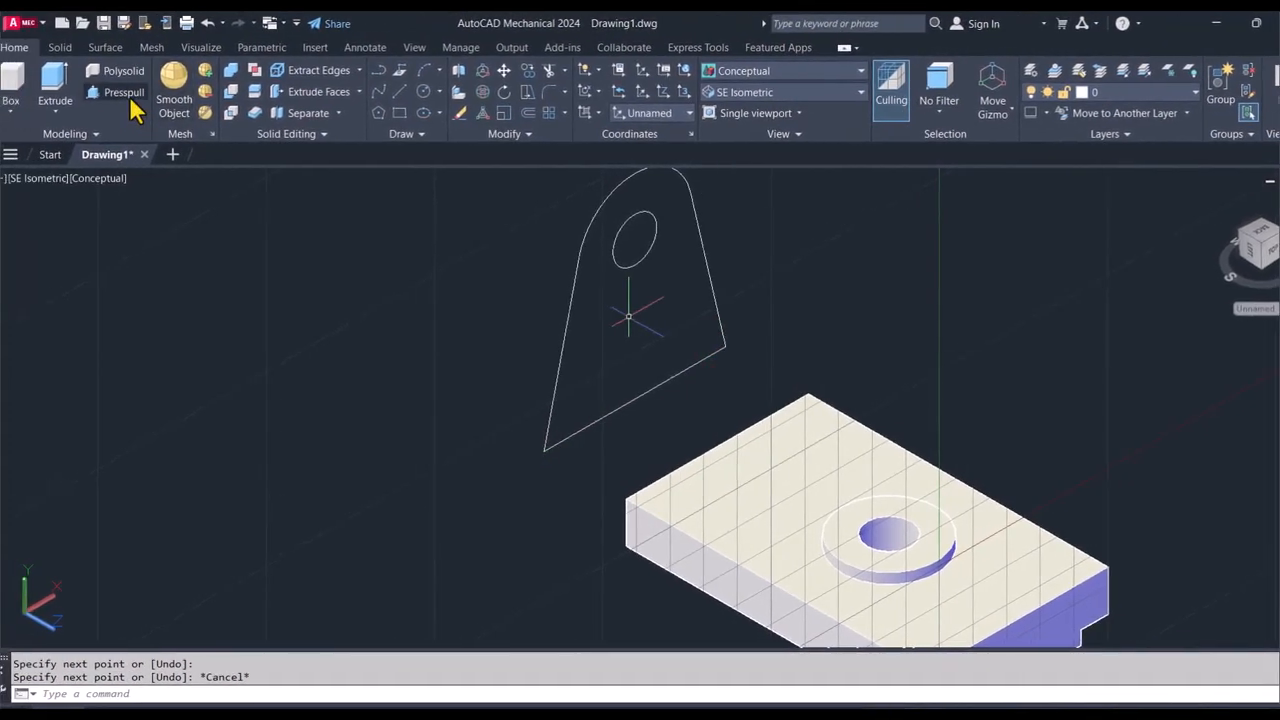
# Step: Join the arc, both tangent lines and the bottom line of the end plate into one closed outline
pyautogui.click(140, 96)
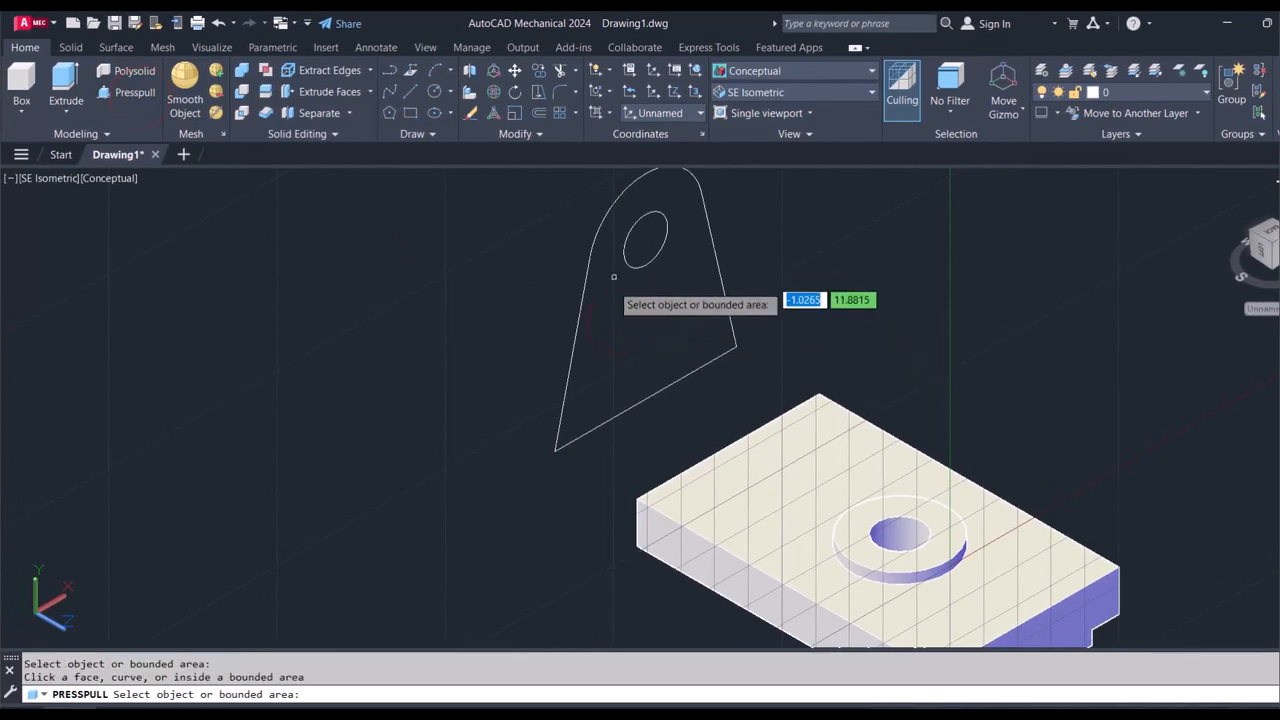
pyautogui.press('Escape')
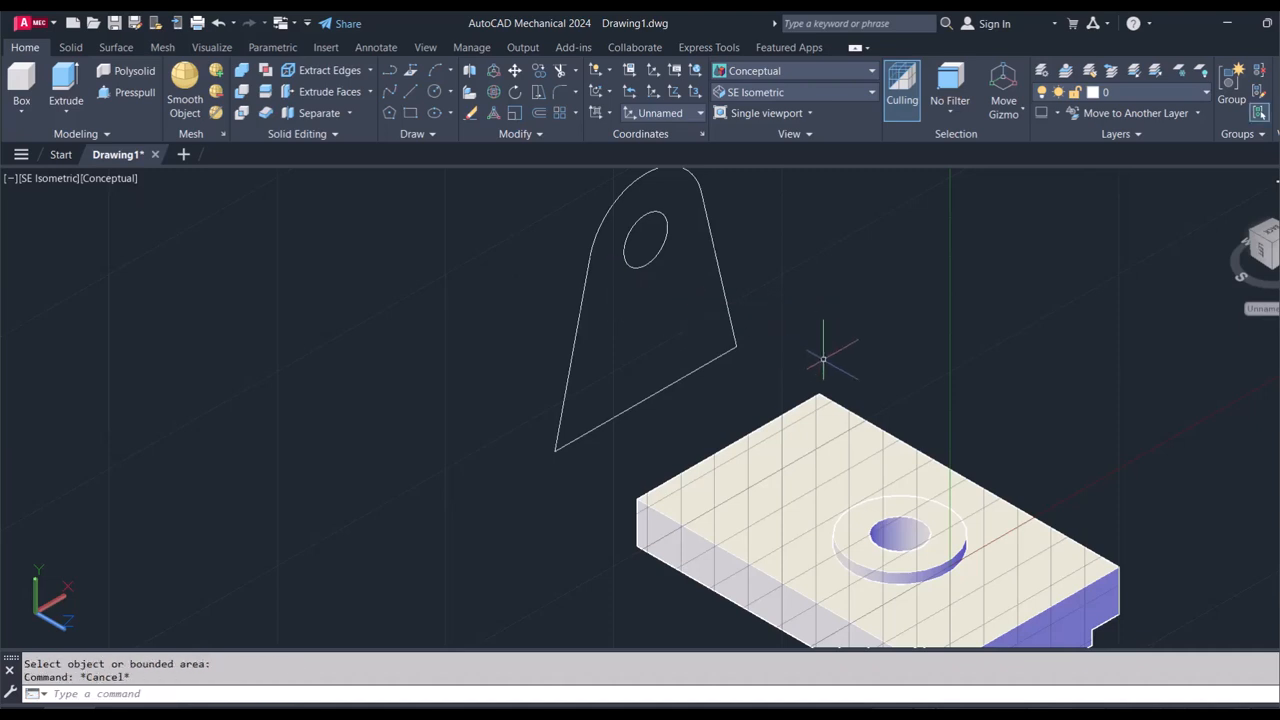
pyautogui.click(769, 360)
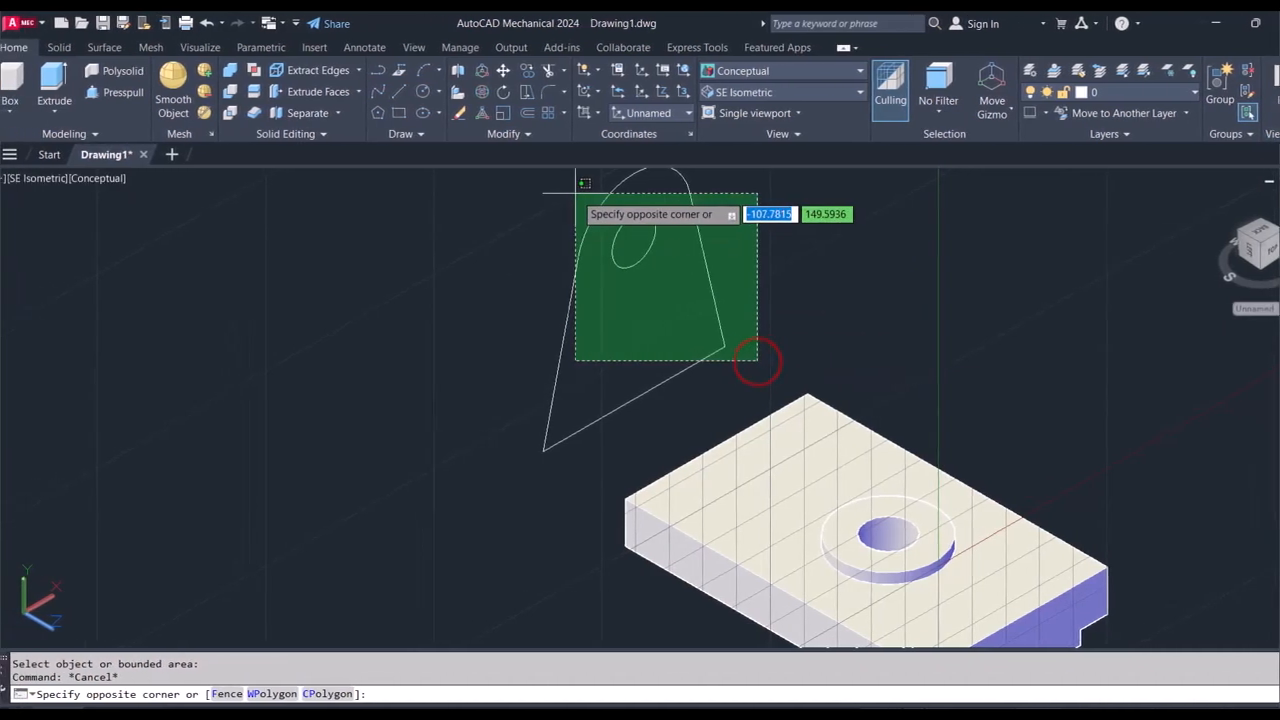
pyautogui.click(576, 193)
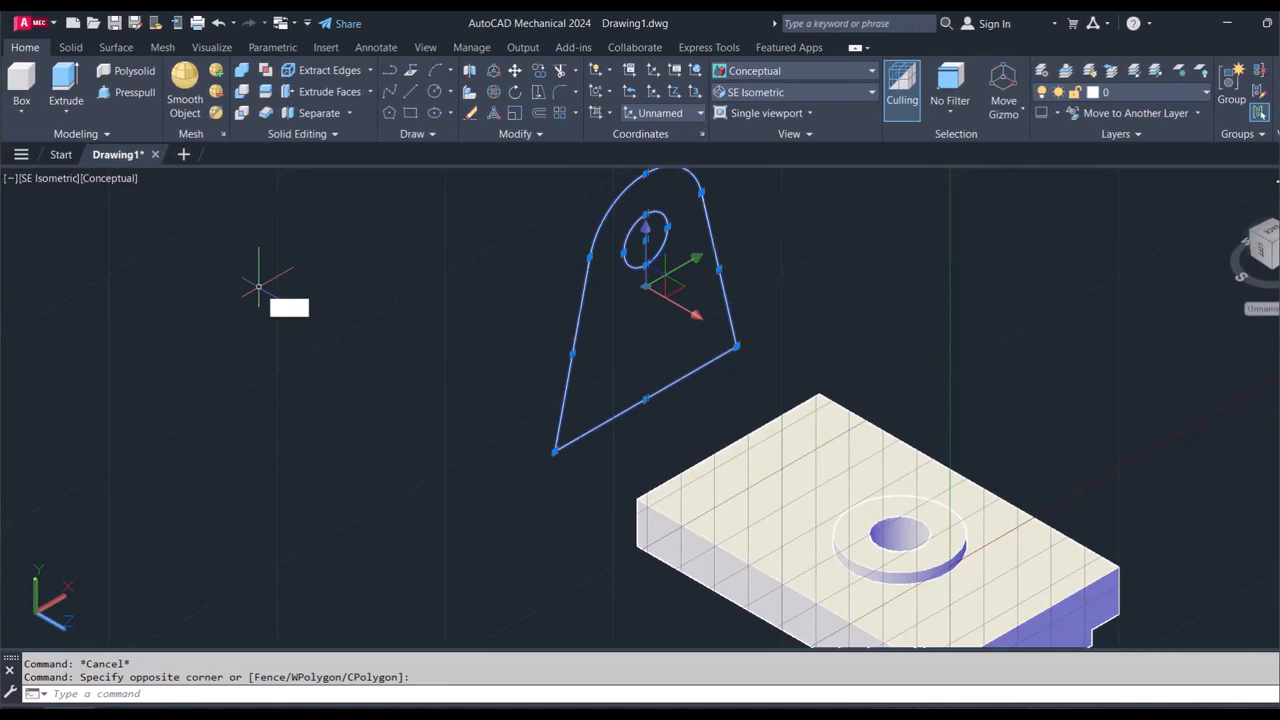
pyautogui.press('Return')
pyautogui.click(129, 95)
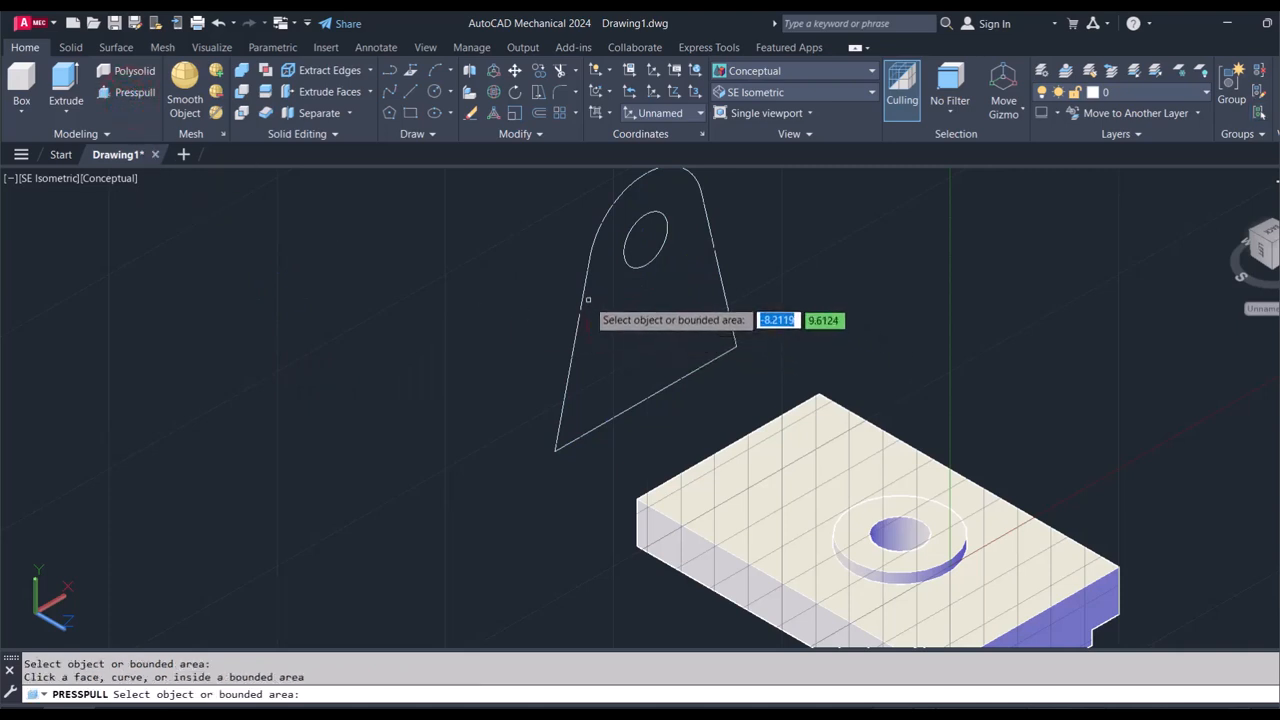
pyautogui.click(584, 293)
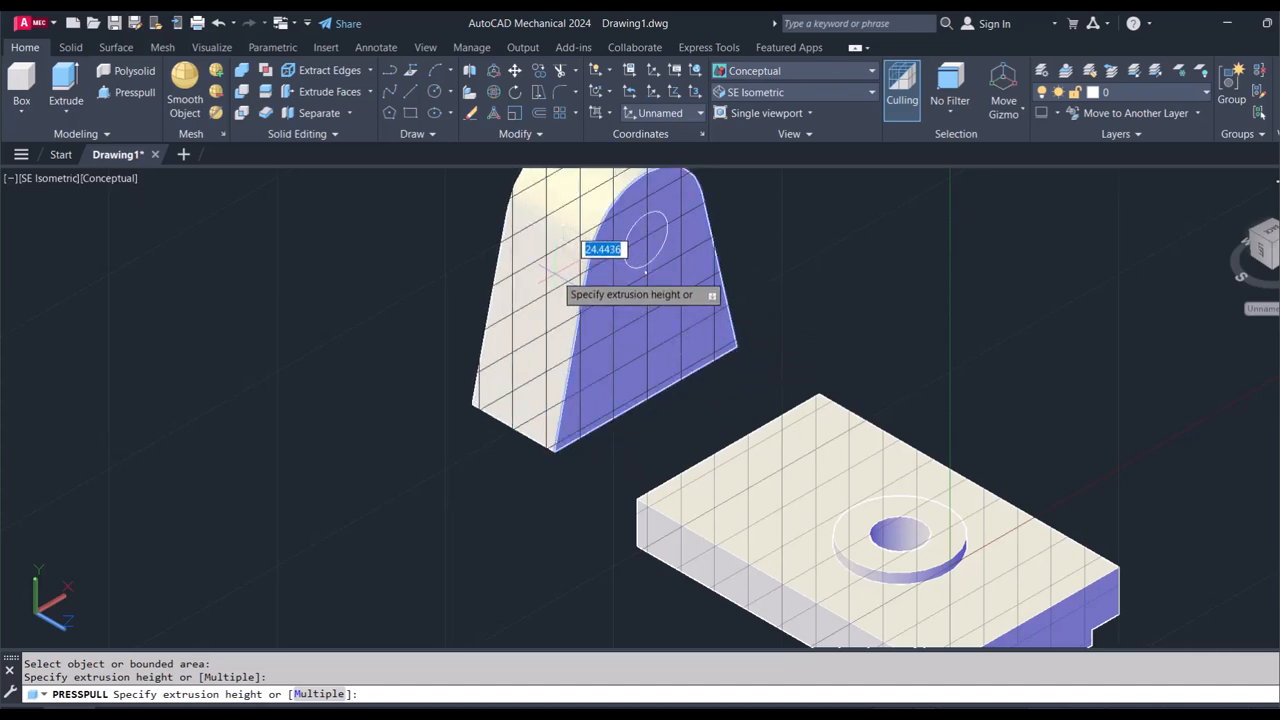
pyautogui.press('Escape')
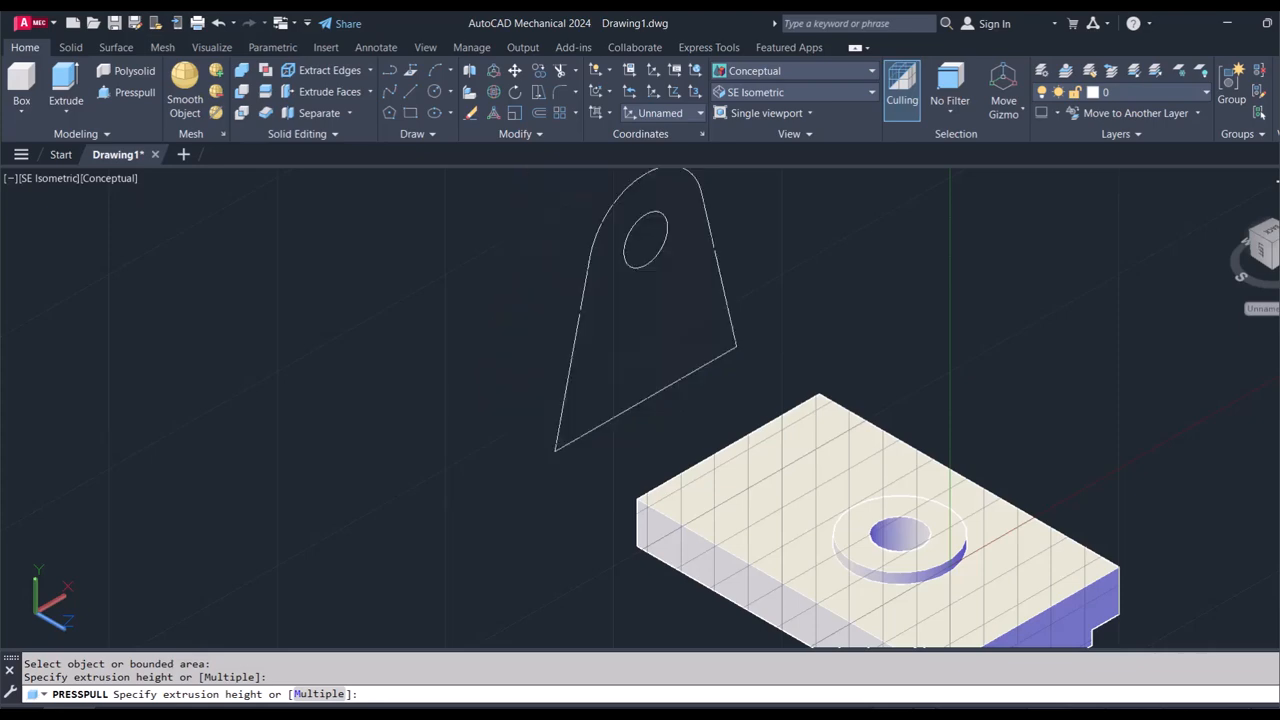
pyautogui.click(133, 93)
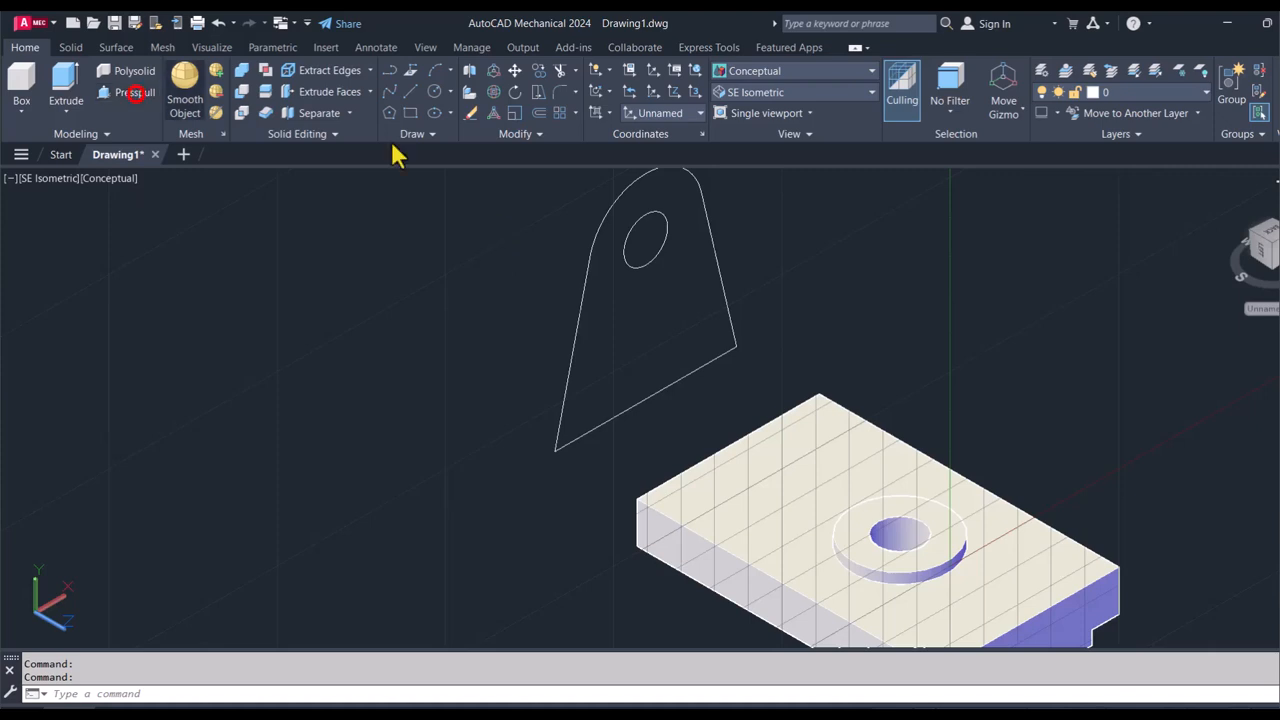
pyautogui.click(650, 236)
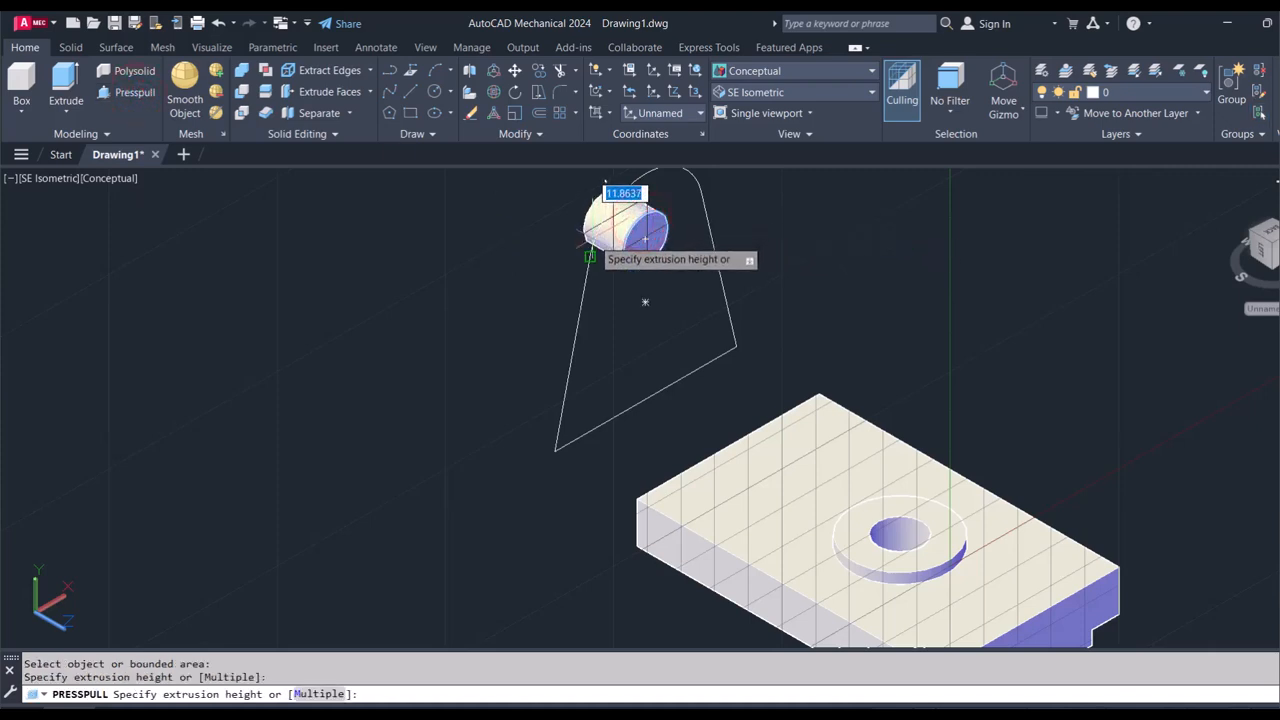
pyautogui.click(330, 680)
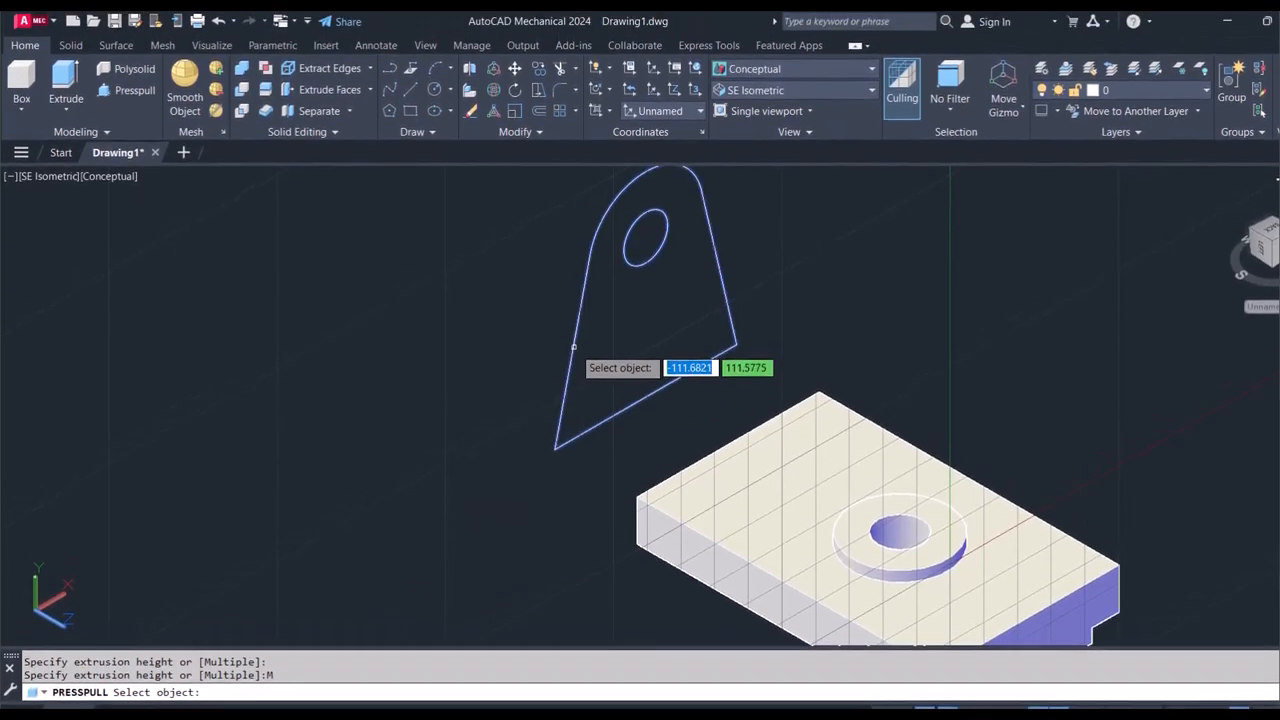
pyautogui.click(574, 328)
pyautogui.press('Return')
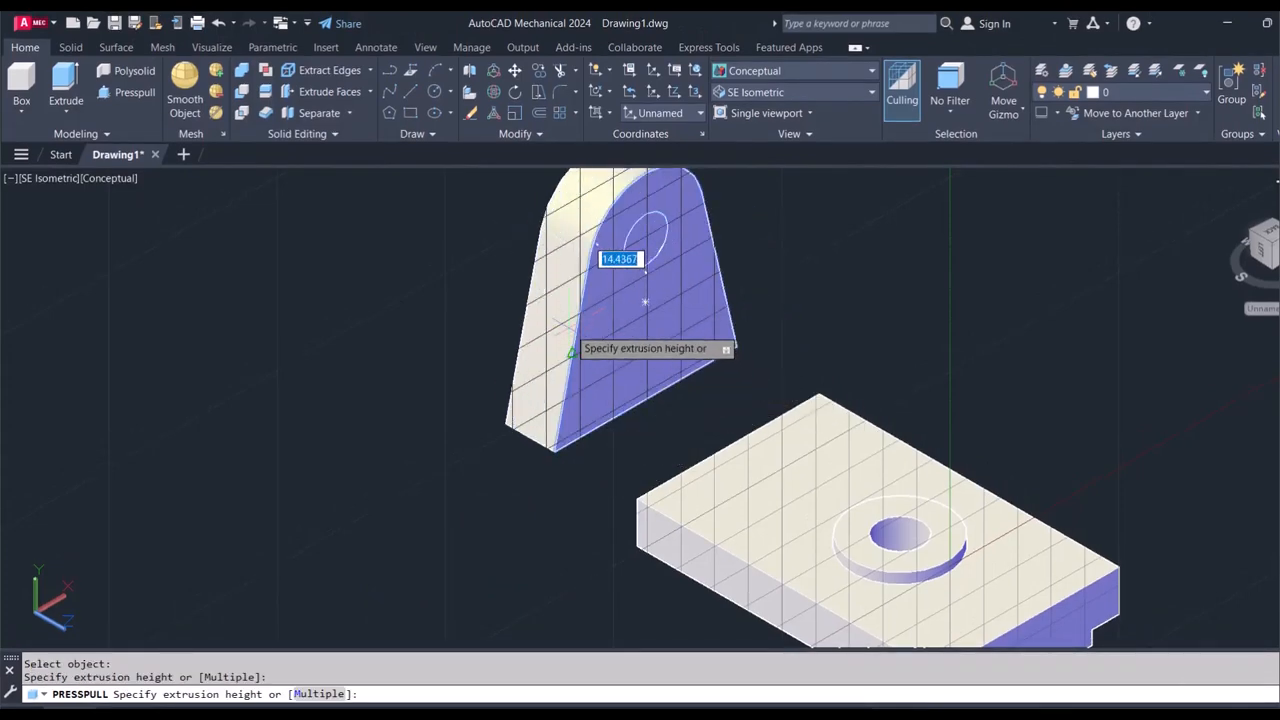
pyautogui.press('Escape')
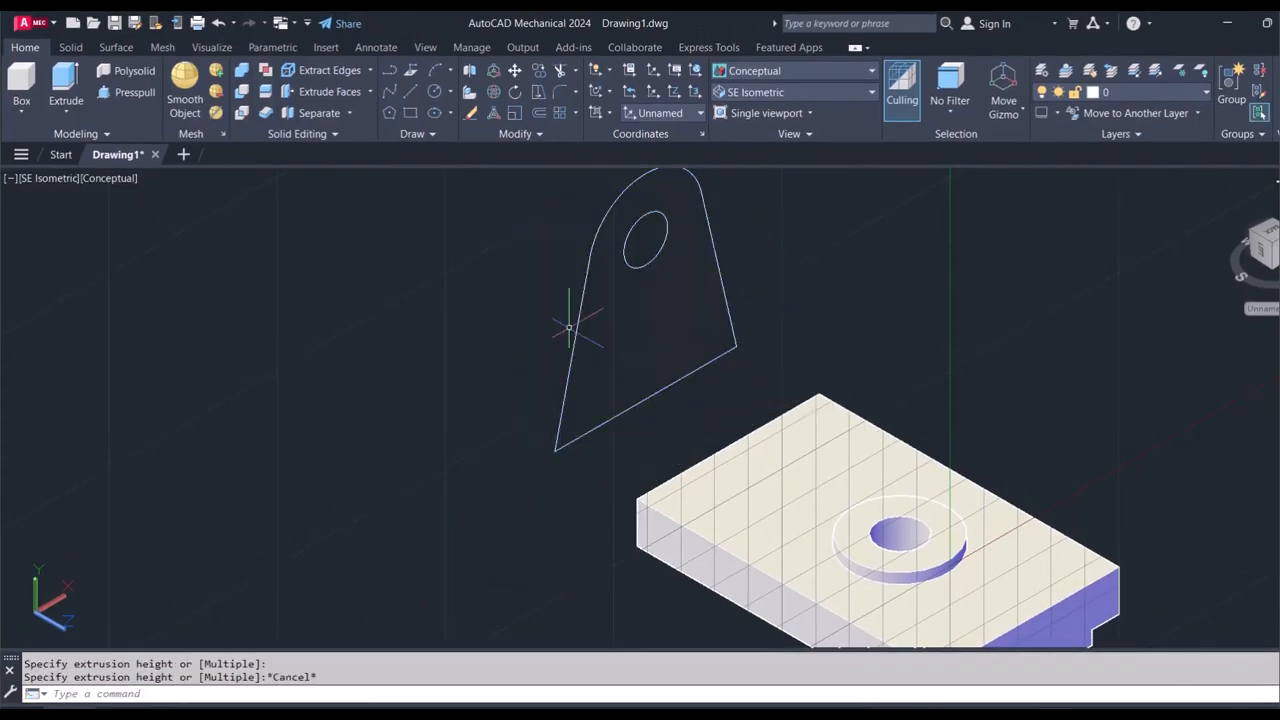
# Step: Press-pull the closed end plate outline 13 mm, away from the base
pyautogui.click(130, 92)
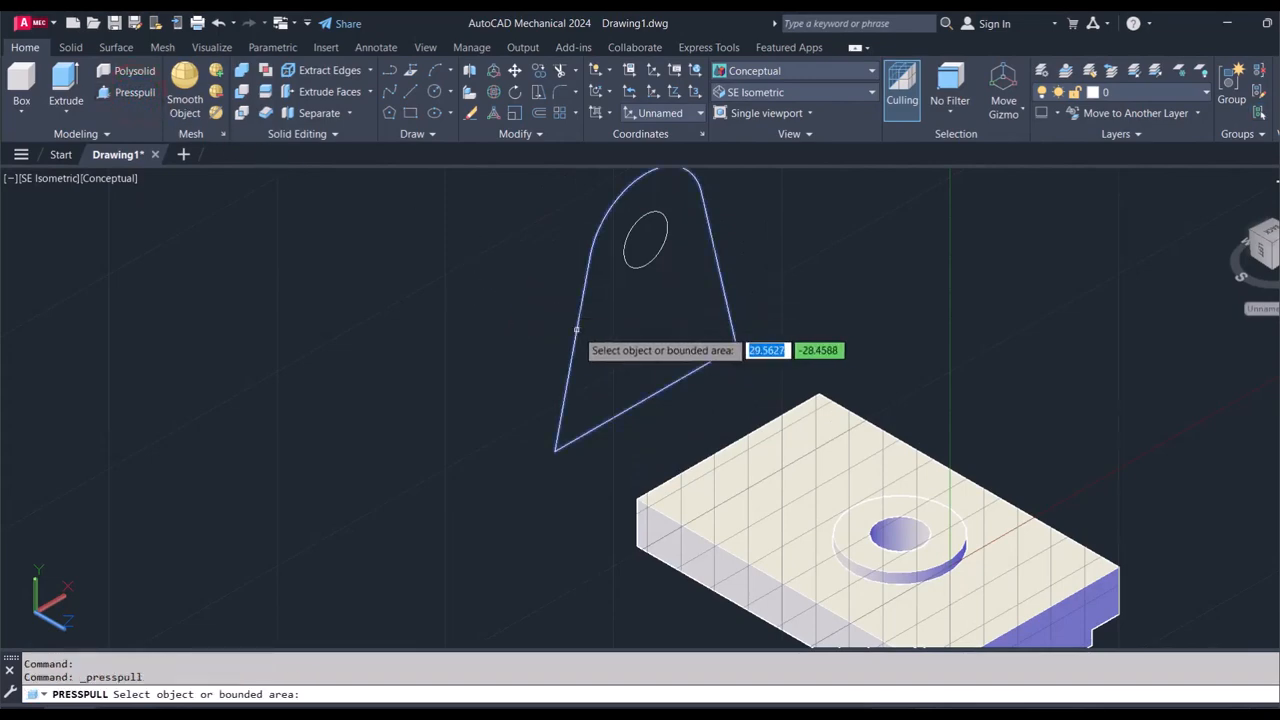
pyautogui.click(576, 330)
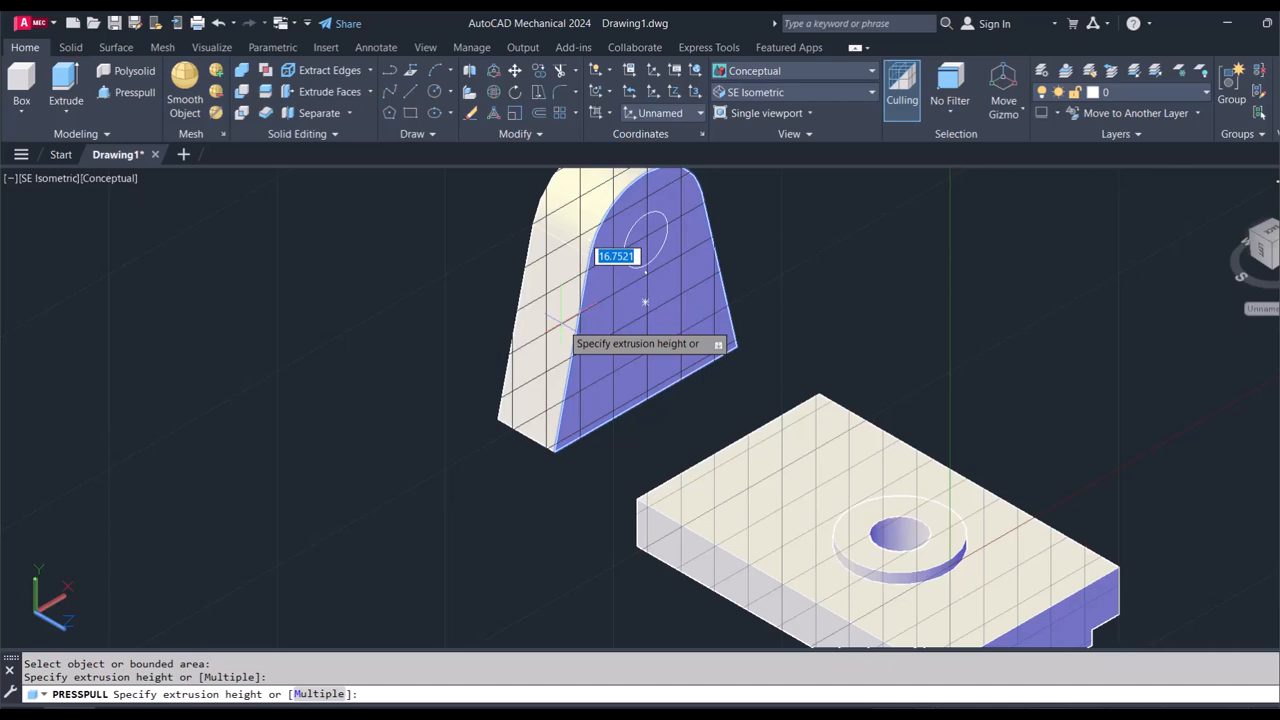
pyautogui.write('13')
pyautogui.press('Return')
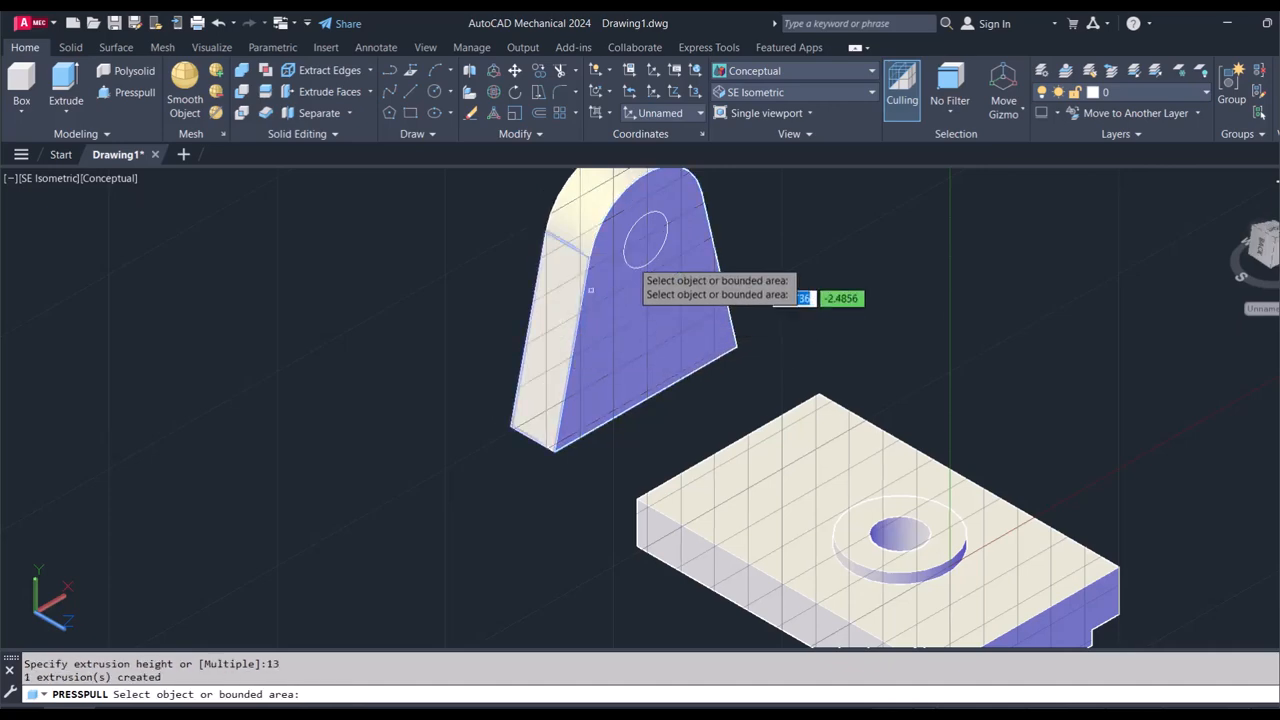
# Step: Press-pull the circle through the full thickness of the end plate to cut its hole
pyautogui.click(630, 222)
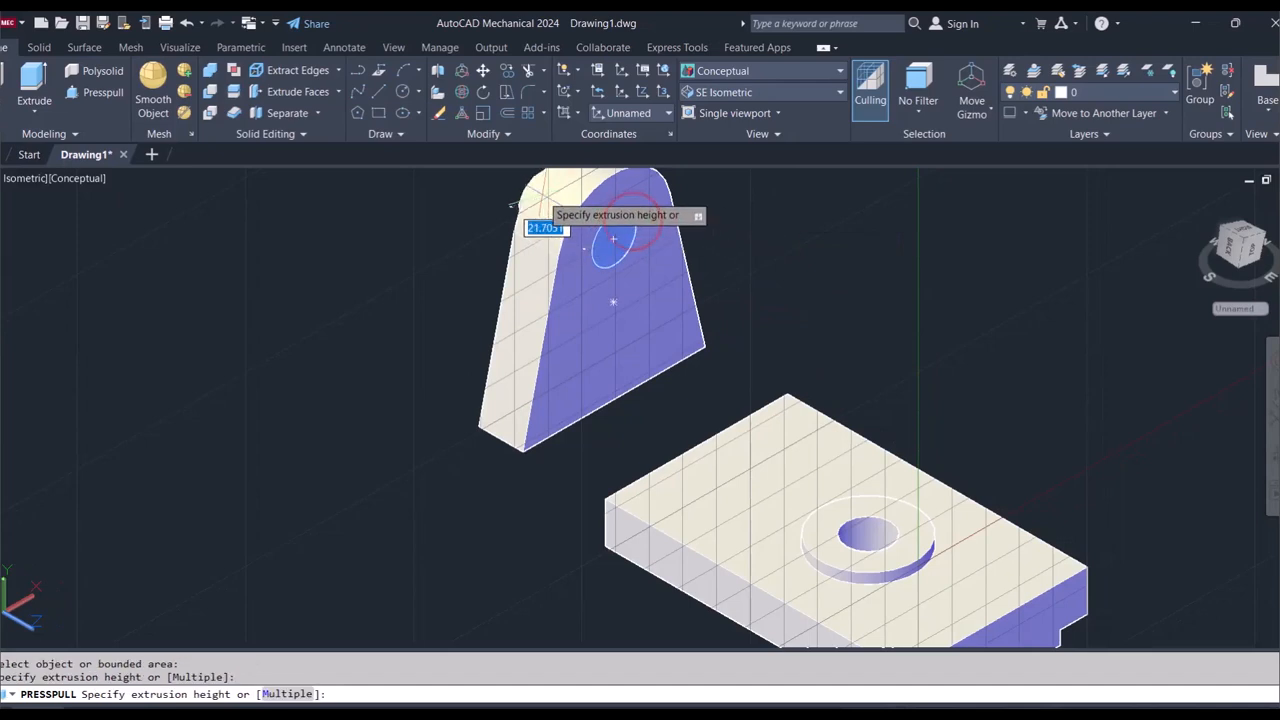
pyautogui.click(502, 184)
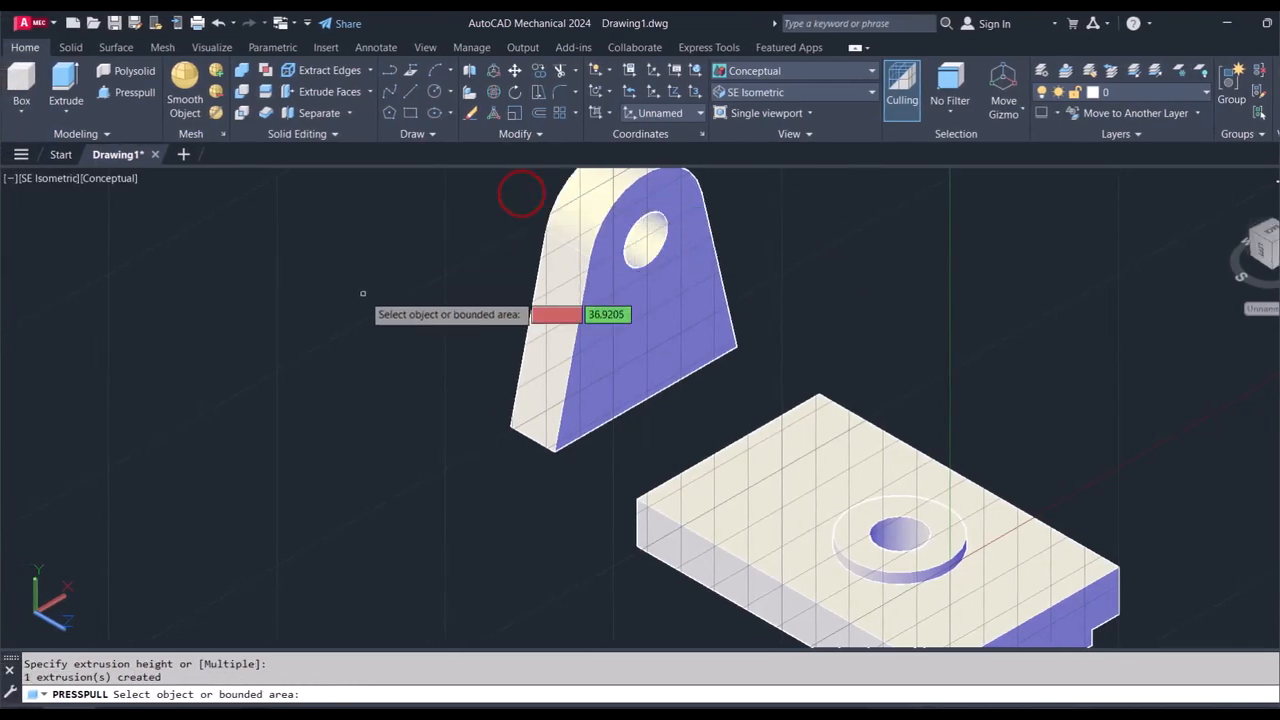
pyautogui.press('Return')
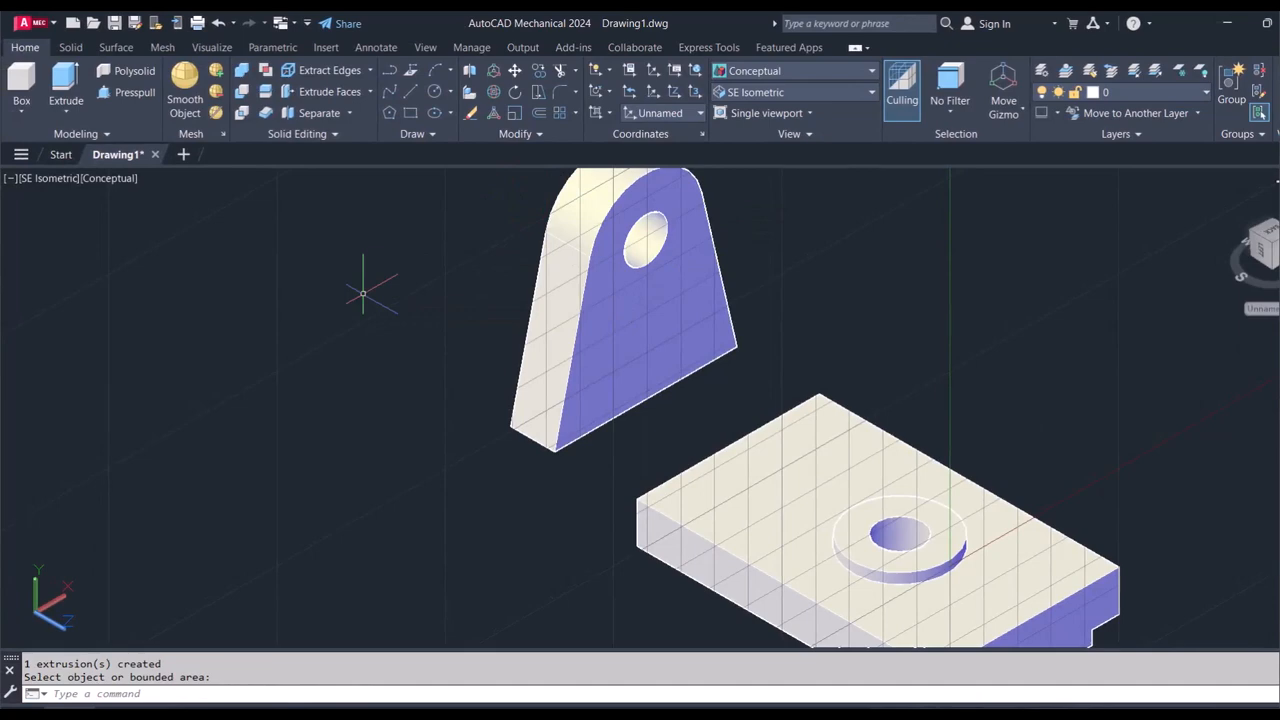
# Step: Move the end plate solid by its lower outer corner onto the matching top corner at the base's far end
pyautogui.write('m')
pyautogui.press('Return')
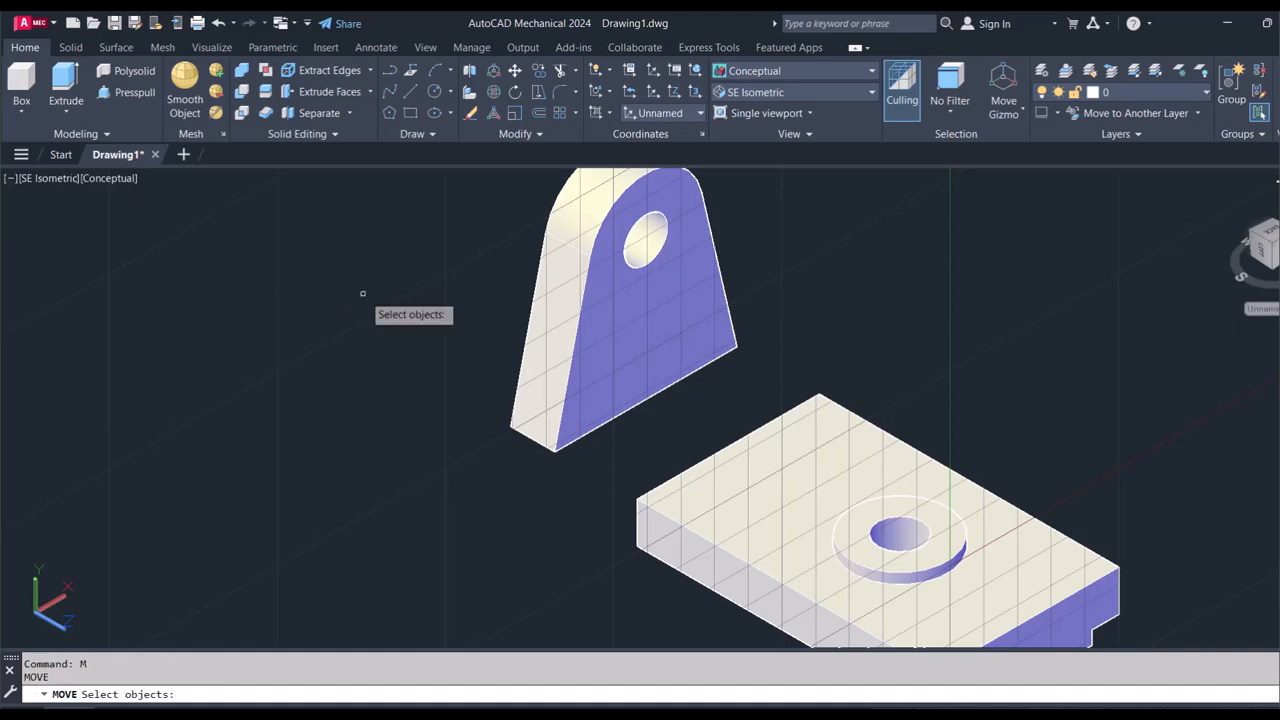
pyautogui.click(571, 354)
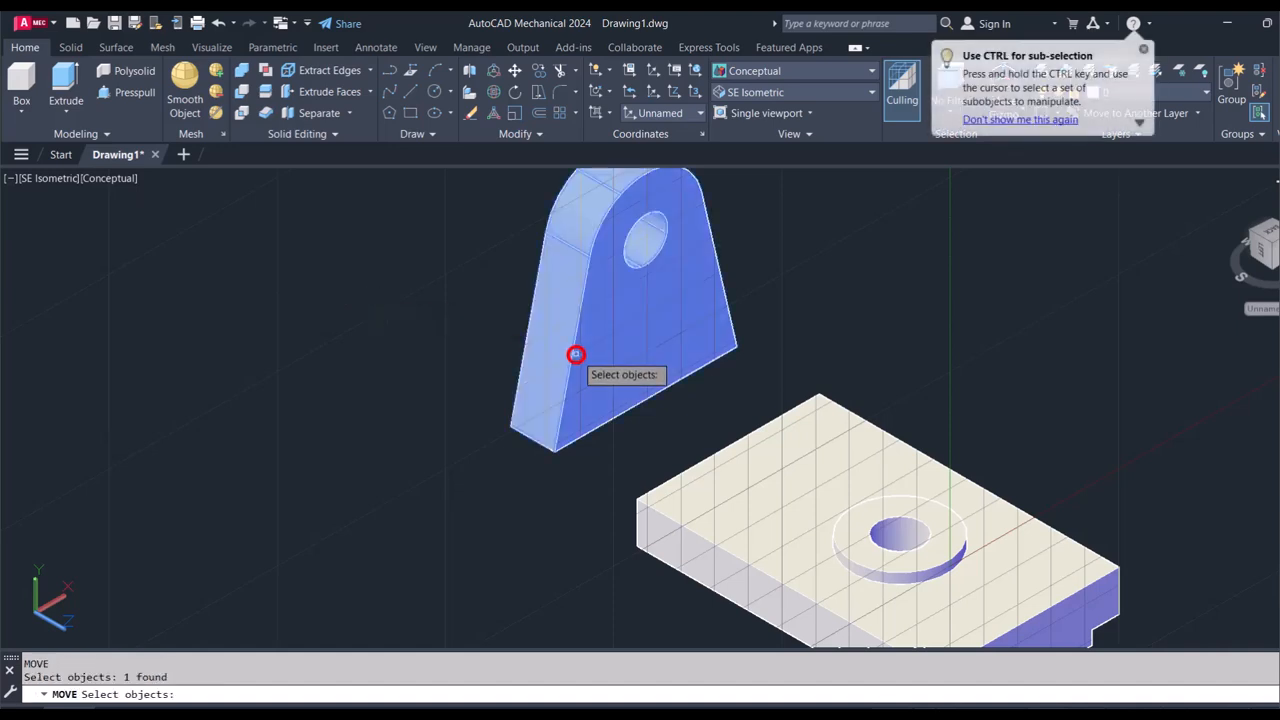
pyautogui.press('Return')
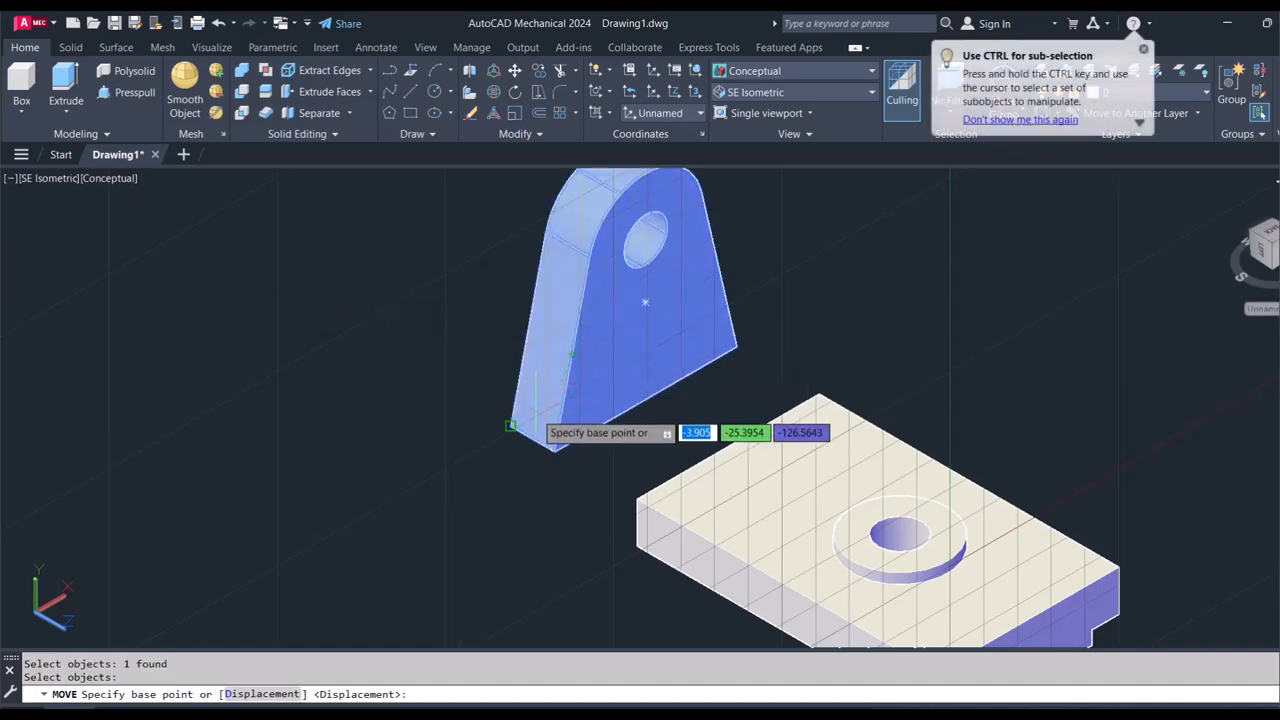
pyautogui.click(510, 399)
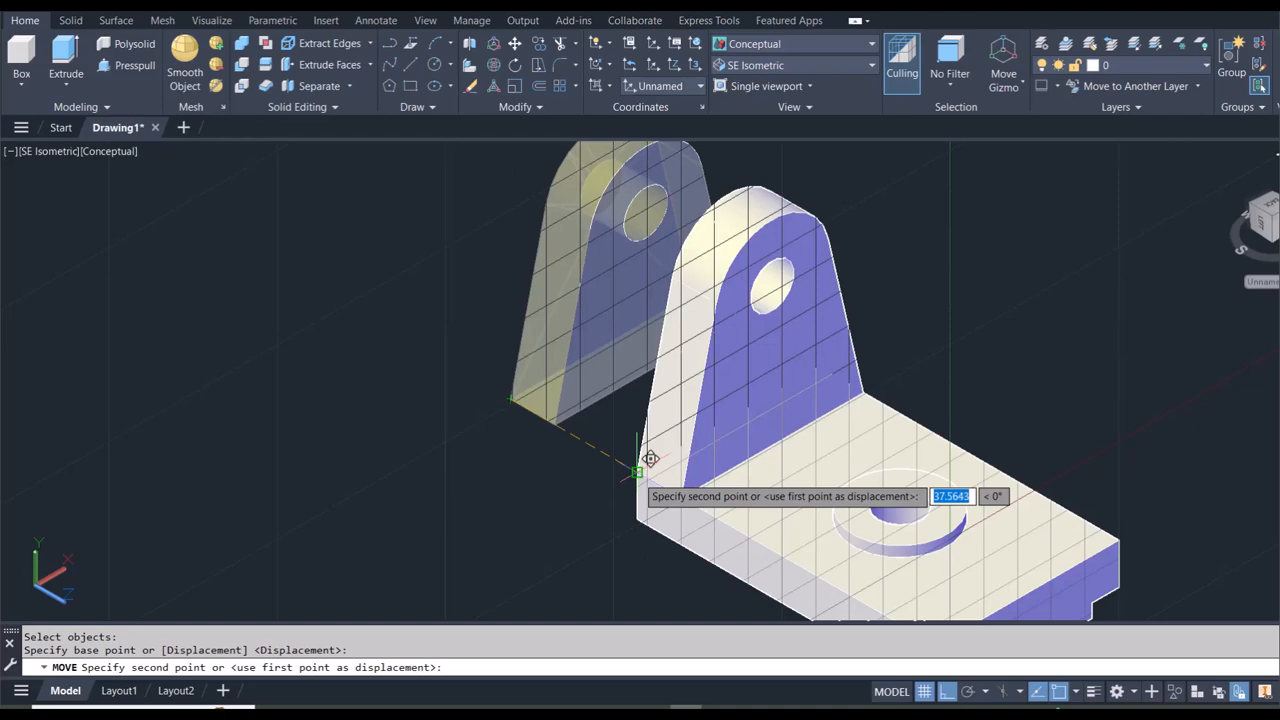
pyautogui.click(639, 465)
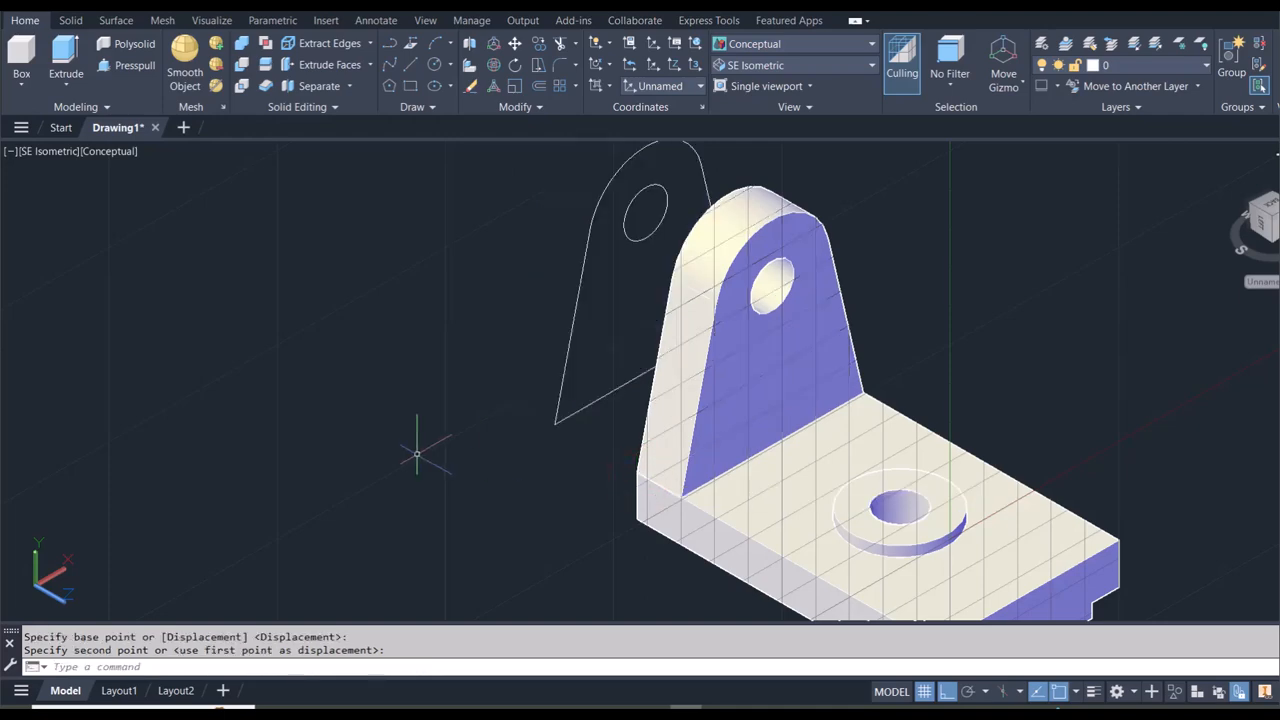
# Step: Switch the coordinate system back to World
pyautogui.scroll(-2, 453, 410)
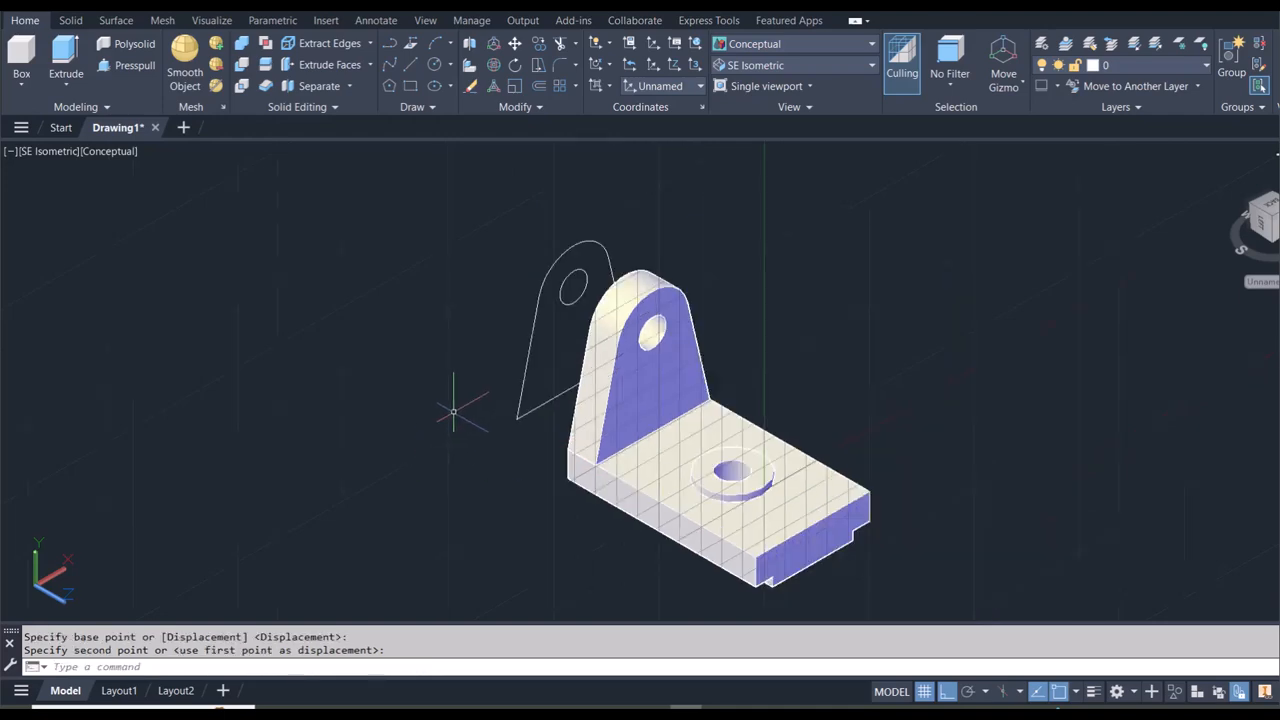
pyautogui.scroll(2, 584, 527)
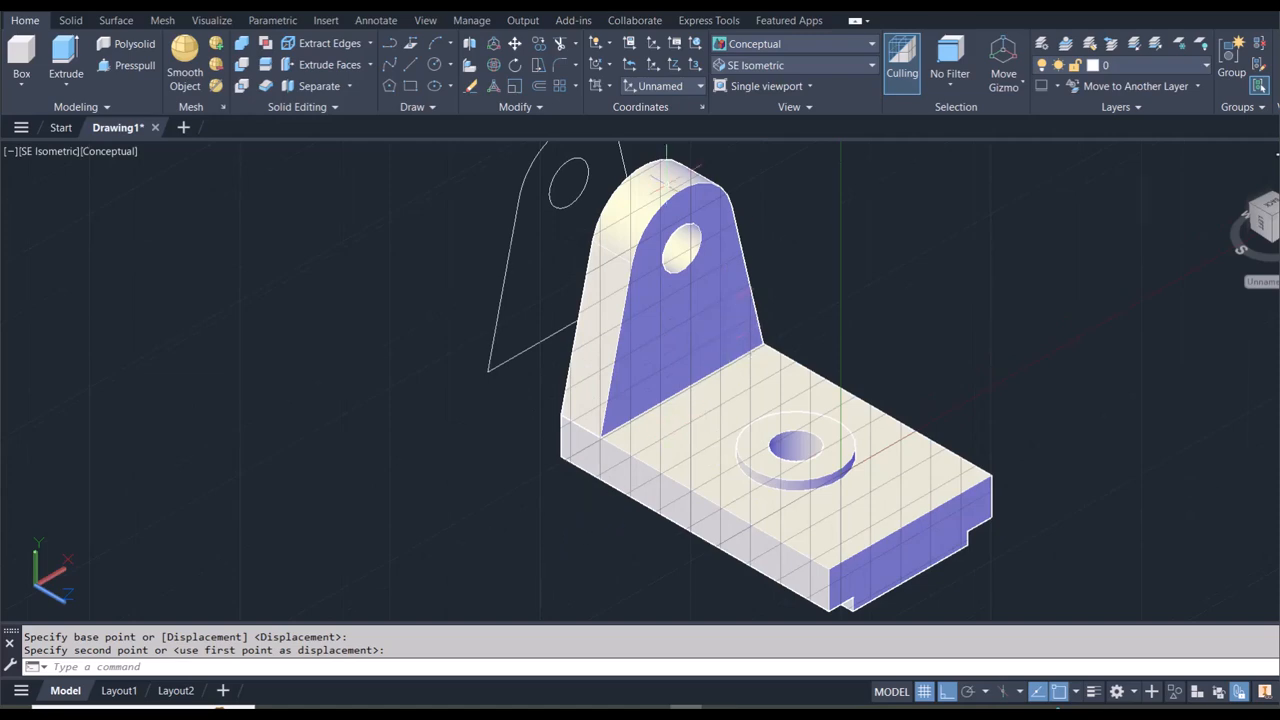
pyautogui.click(664, 84)
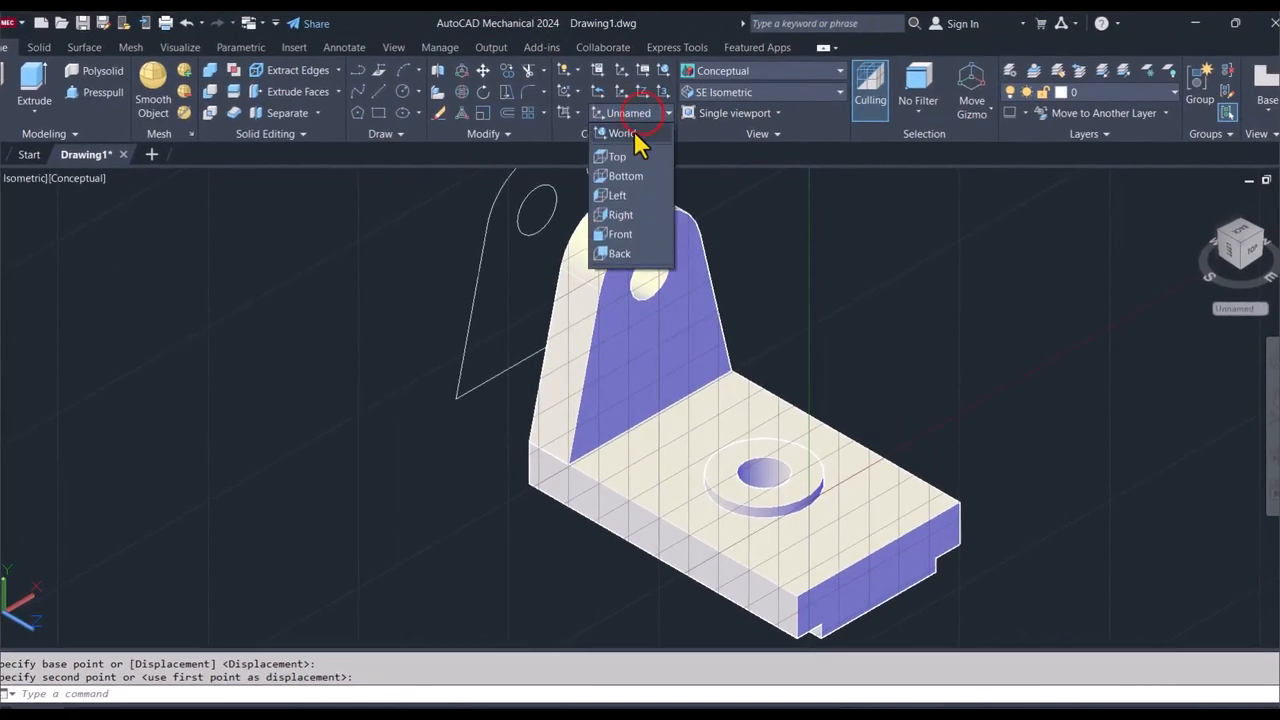
pyautogui.click(624, 133)
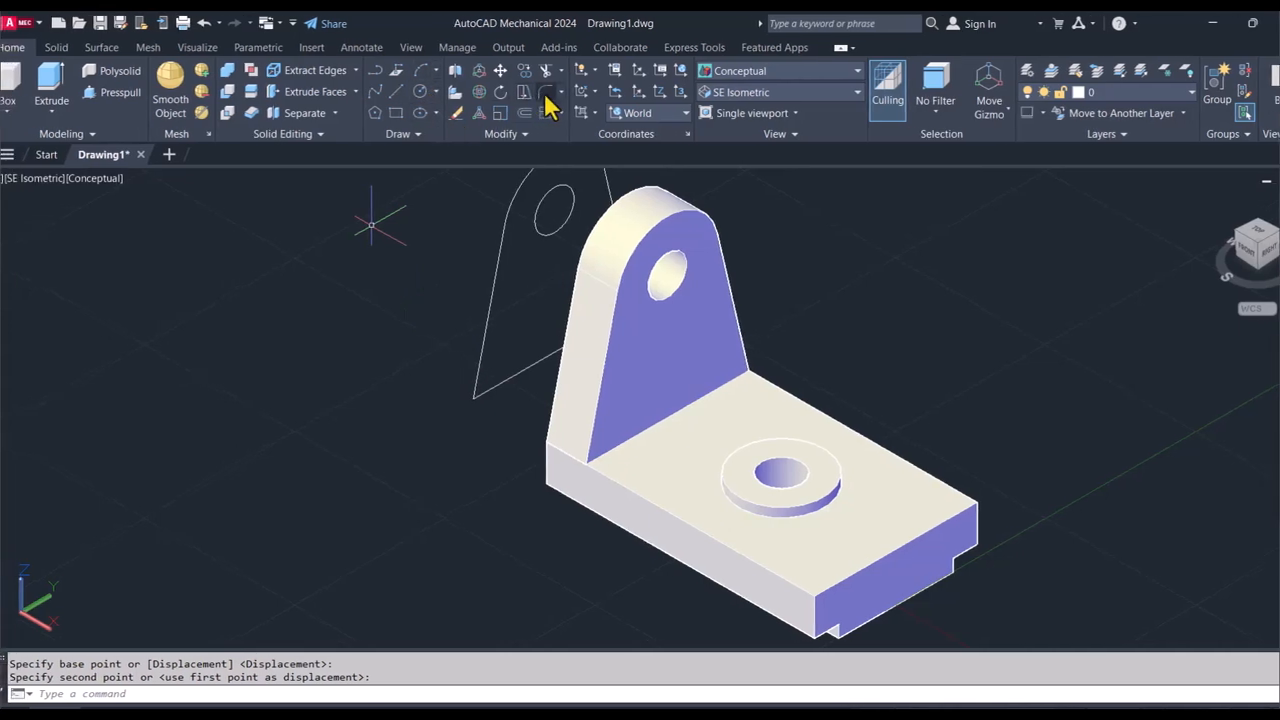
# Step: Fillet the edge where the round boss meets the base's top face with a radius of 3
pyautogui.click(561, 94)
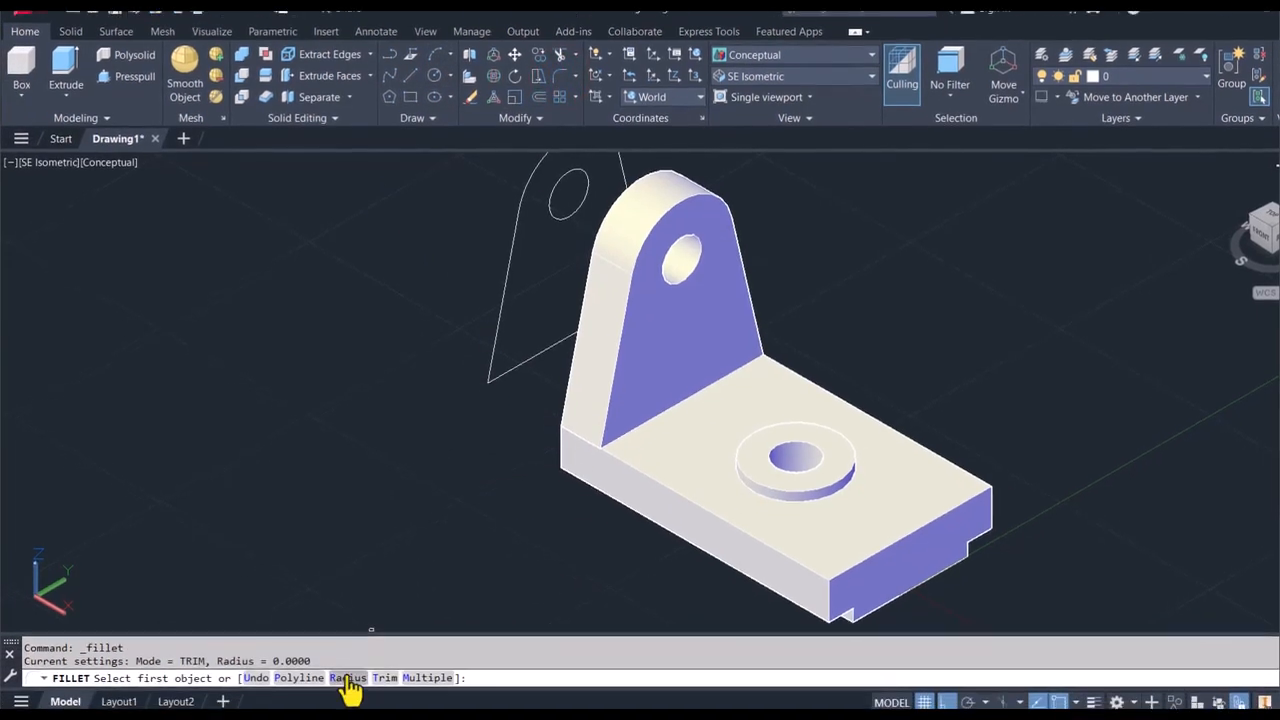
pyautogui.click(347, 667)
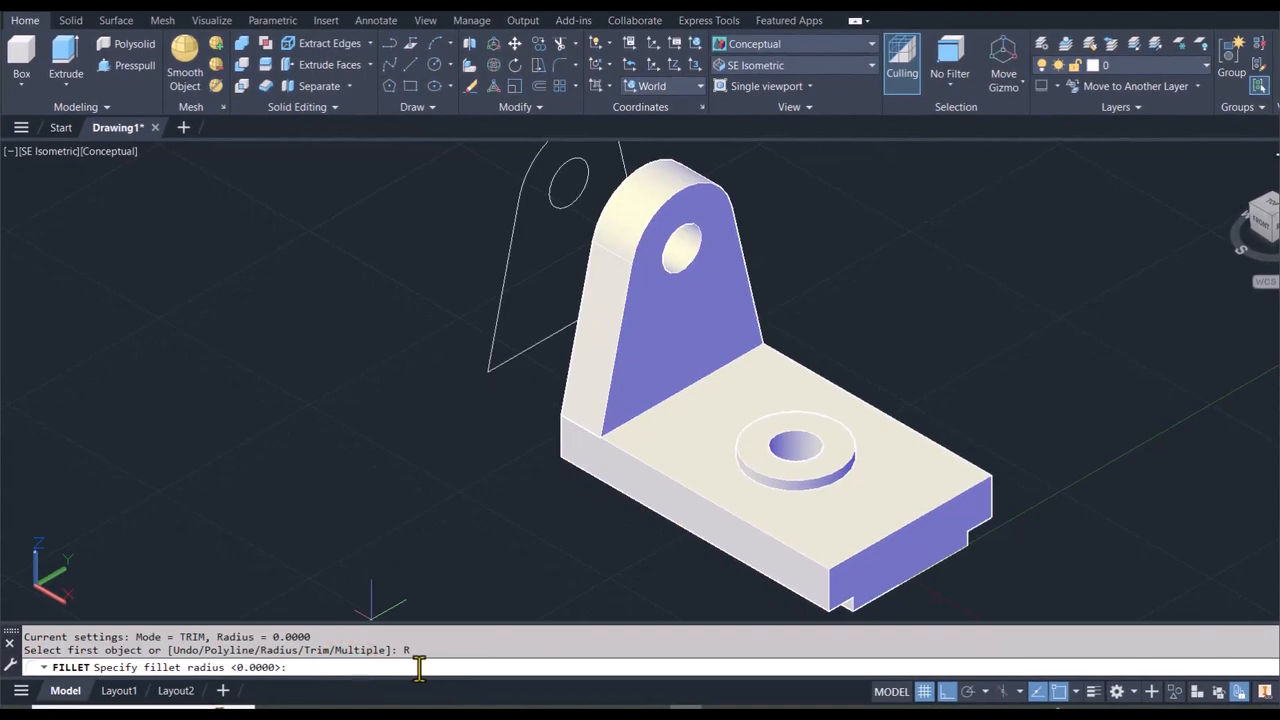
pyautogui.write('3')
pyautogui.press('Return')
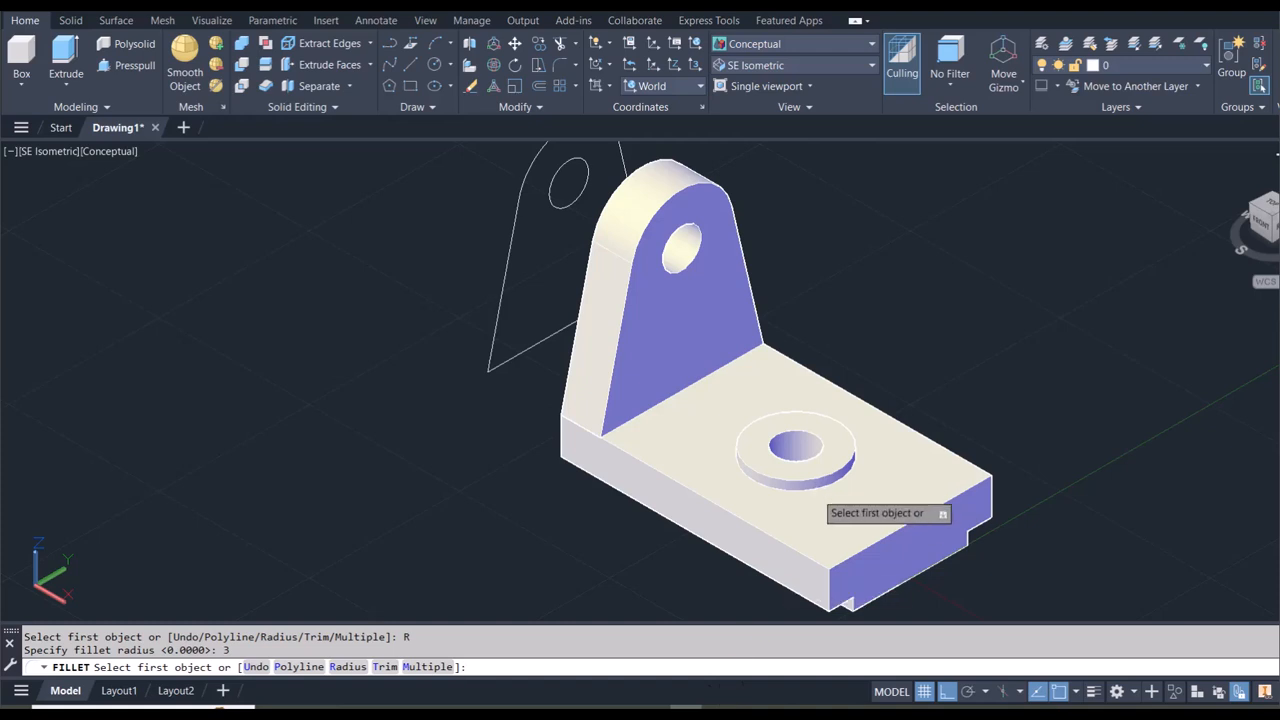
pyautogui.scroll(4, 817, 495)
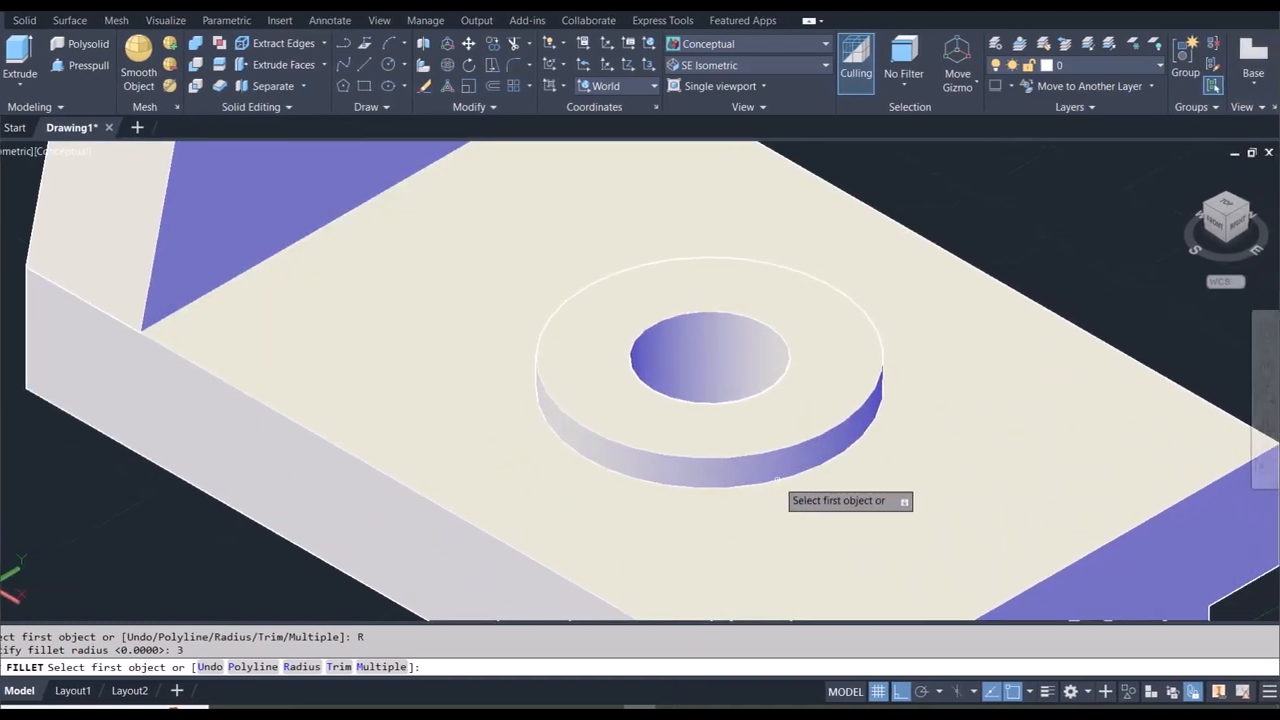
pyautogui.click(823, 481)
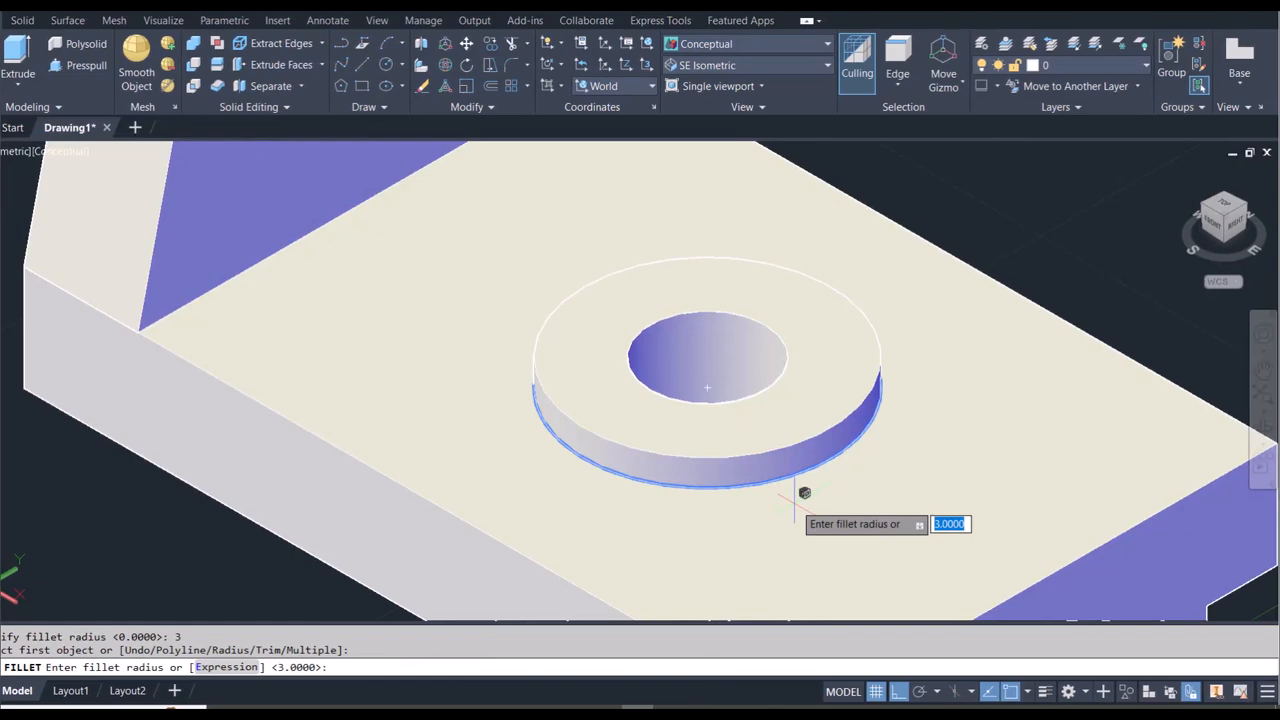
pyautogui.press('Return')
pyautogui.press('Return')
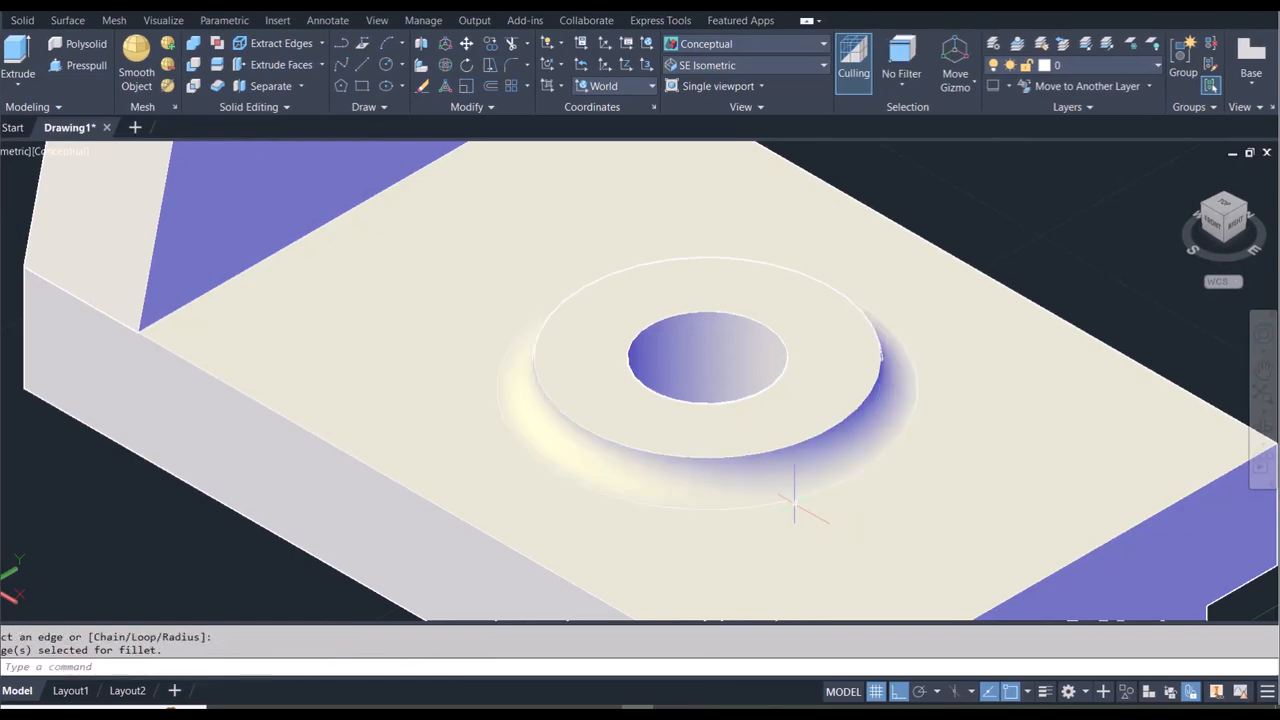
# Step: Undo the last fillet attempt and union the end plate with the base into one solid
pyautogui.scroll(-4, 835, 475)
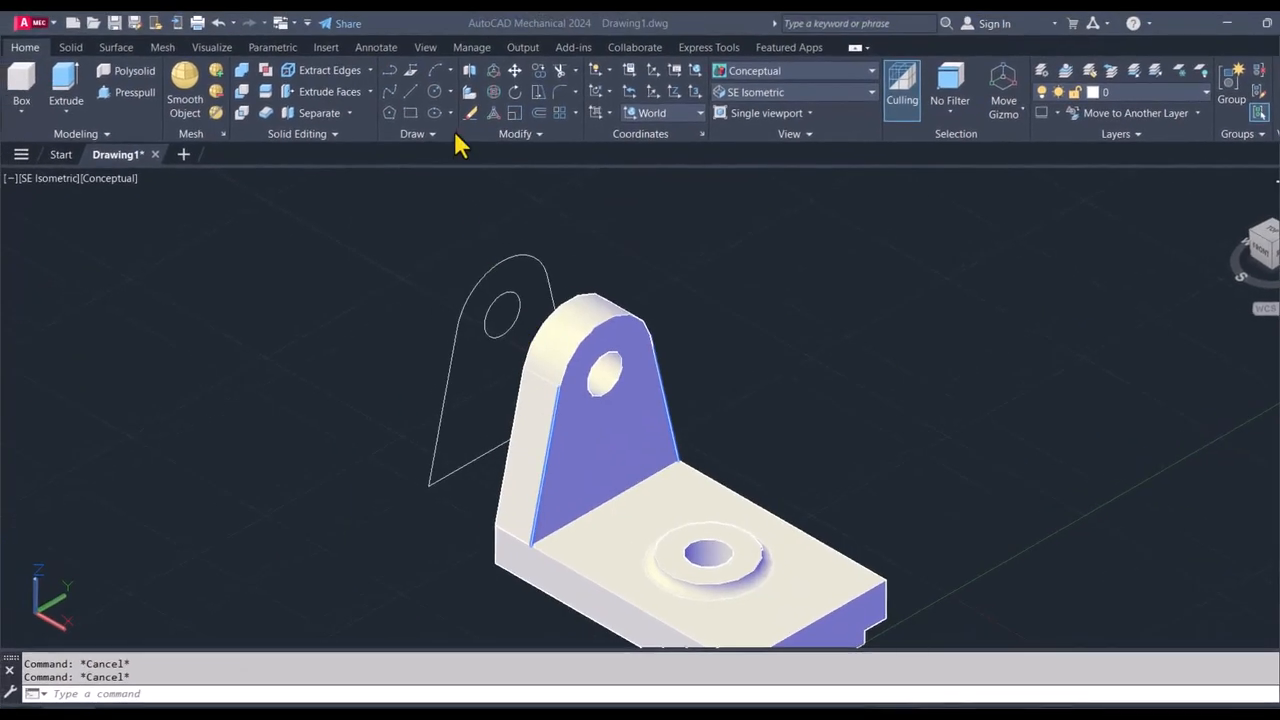
pyautogui.hotkey('ctrl', 'z')
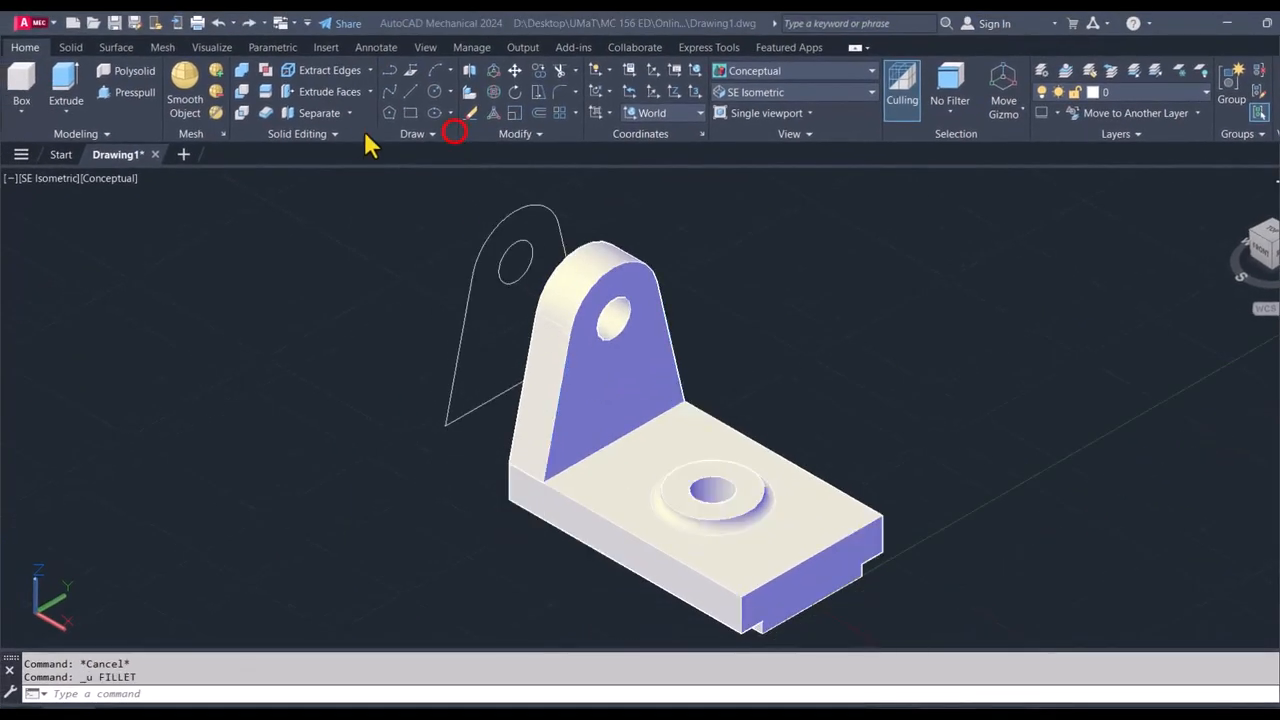
pyautogui.click(311, 137)
pyautogui.click(242, 70)
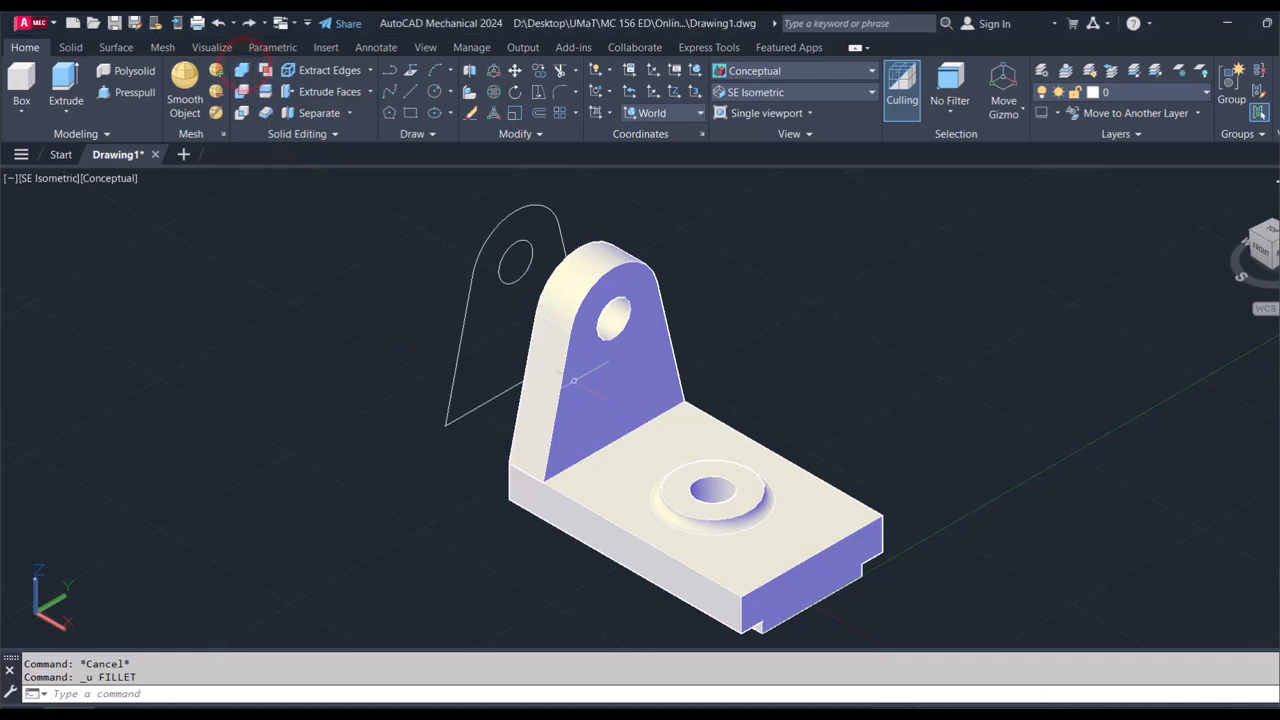
pyautogui.click(243, 72)
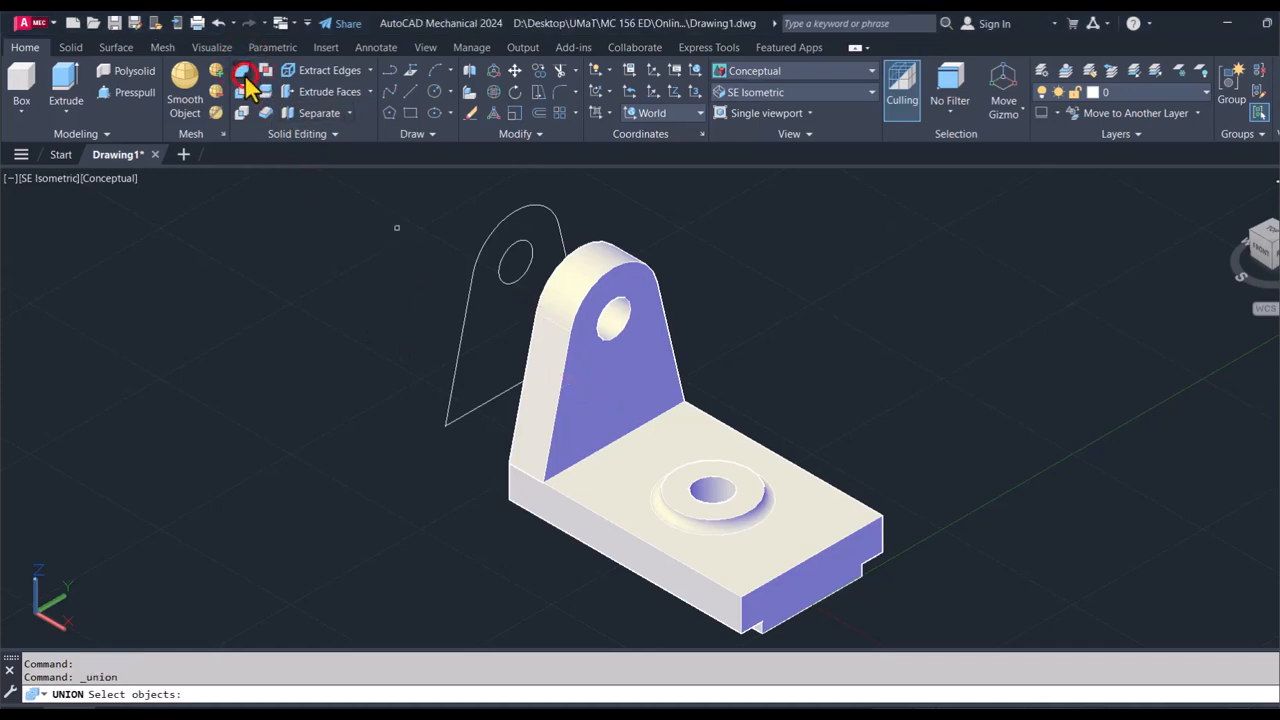
pyautogui.click(565, 361)
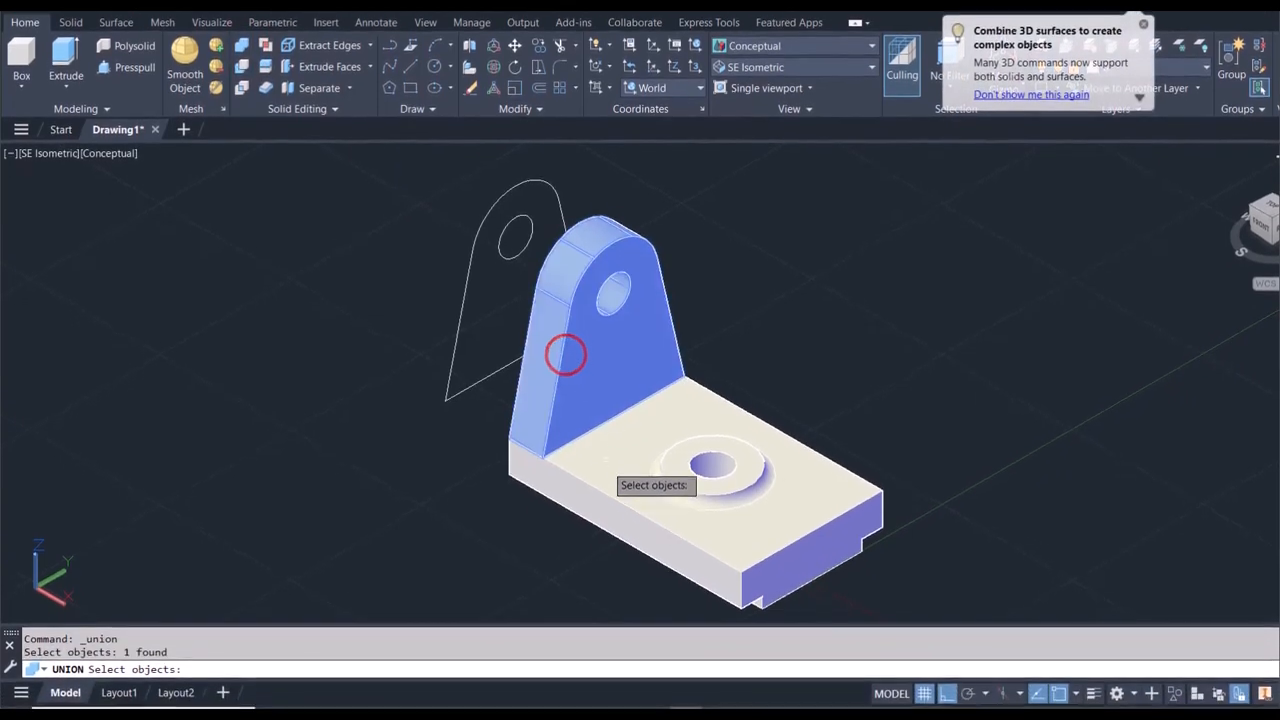
pyautogui.click(606, 479)
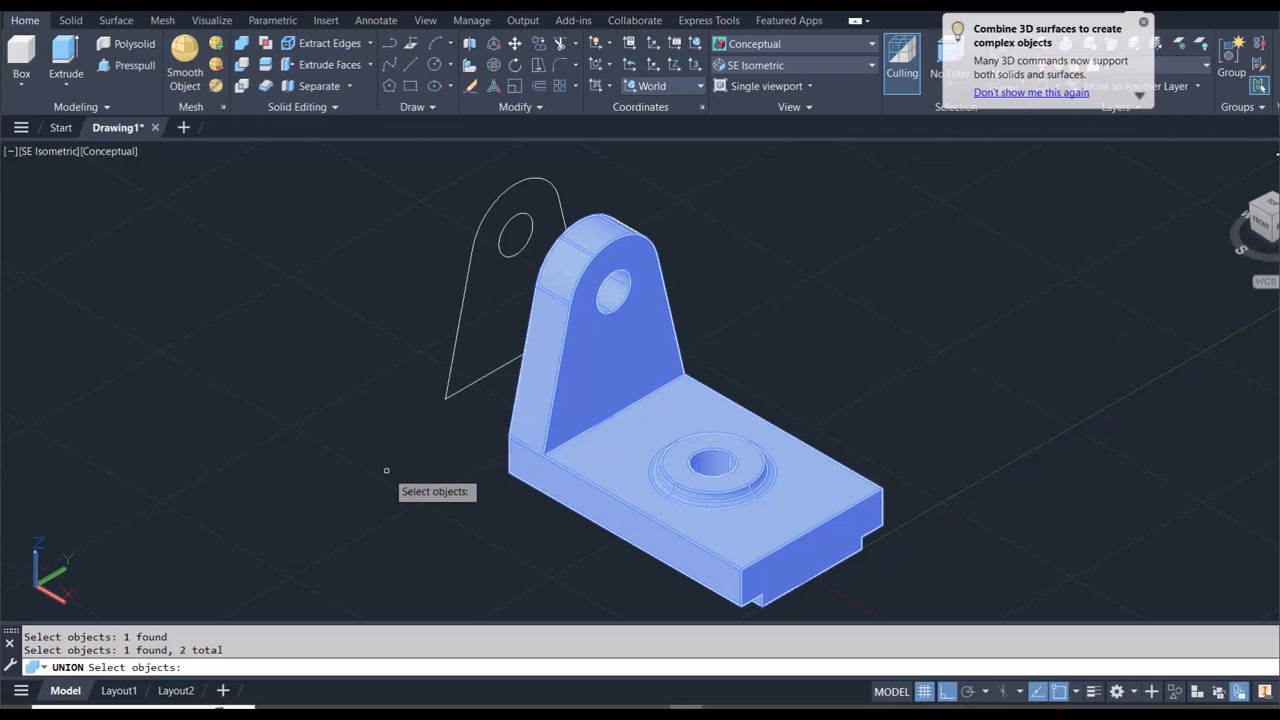
pyautogui.press('Return')
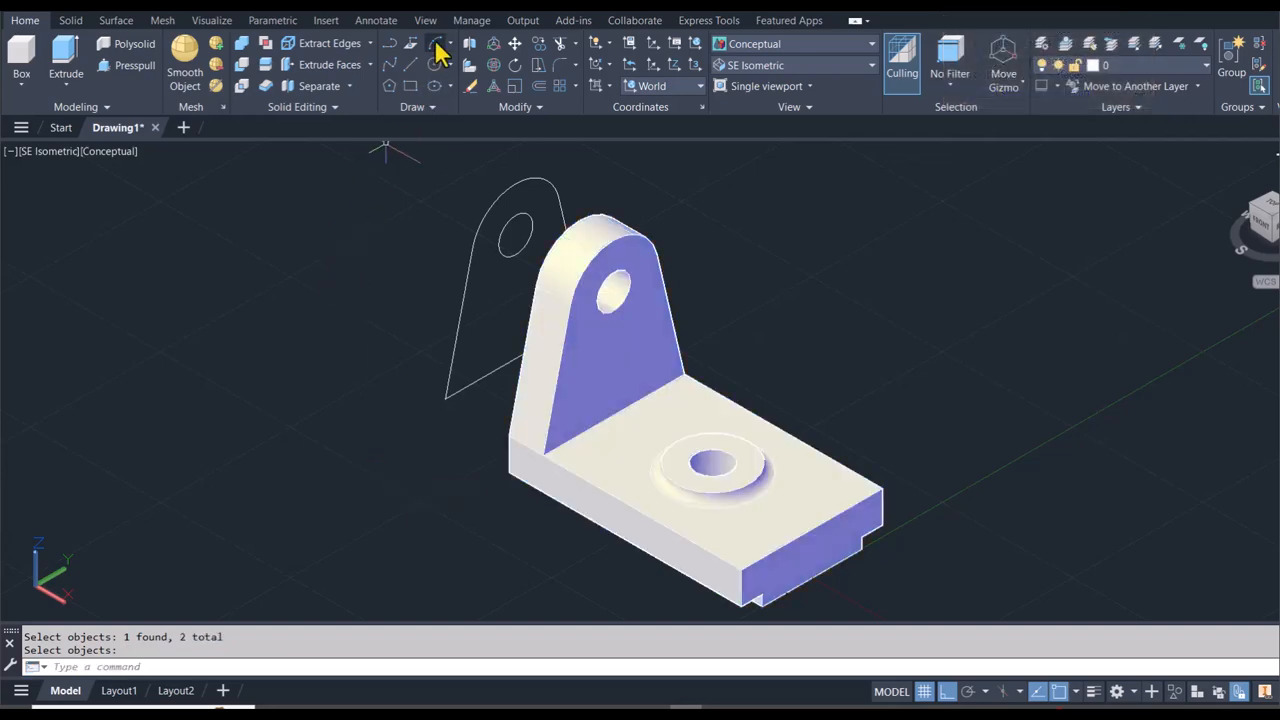
# Step: Fillet the inner corner edge between the end plate and the base's top face with a radius of 5
pyautogui.click(561, 64)
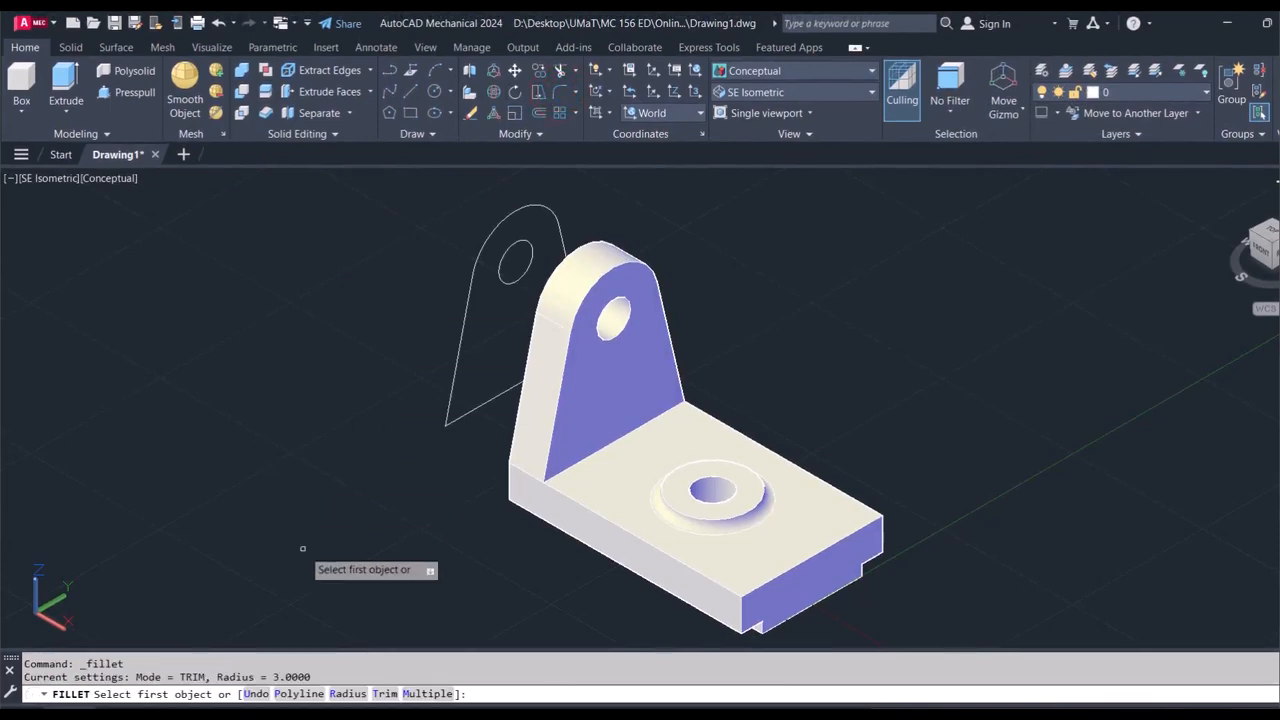
pyautogui.click(338, 694)
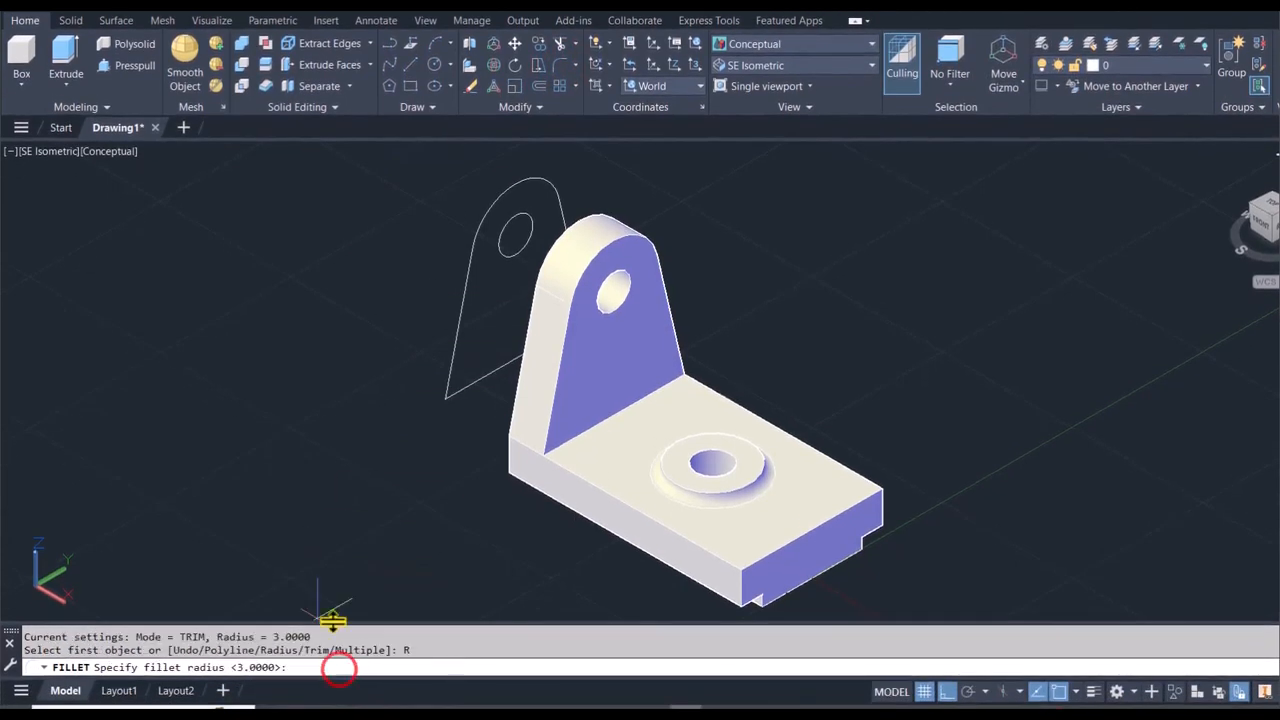
pyautogui.write('5')
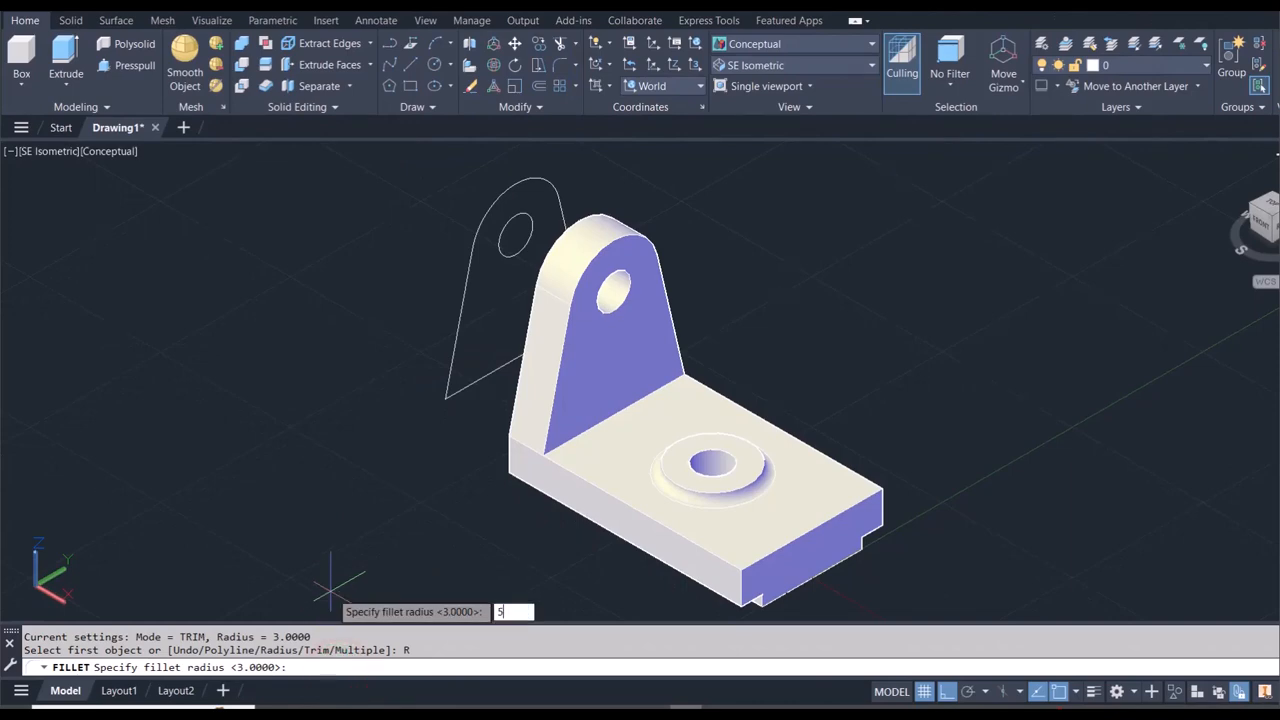
pyautogui.press('Return')
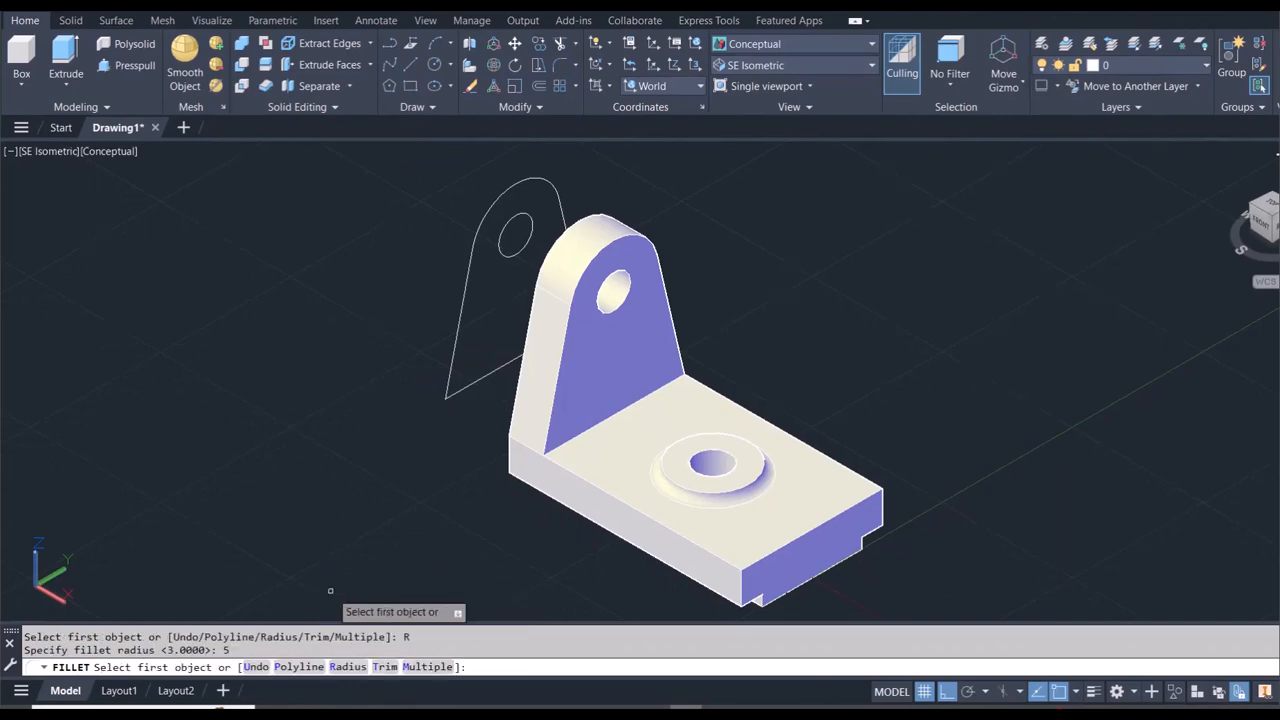
pyautogui.click(604, 421)
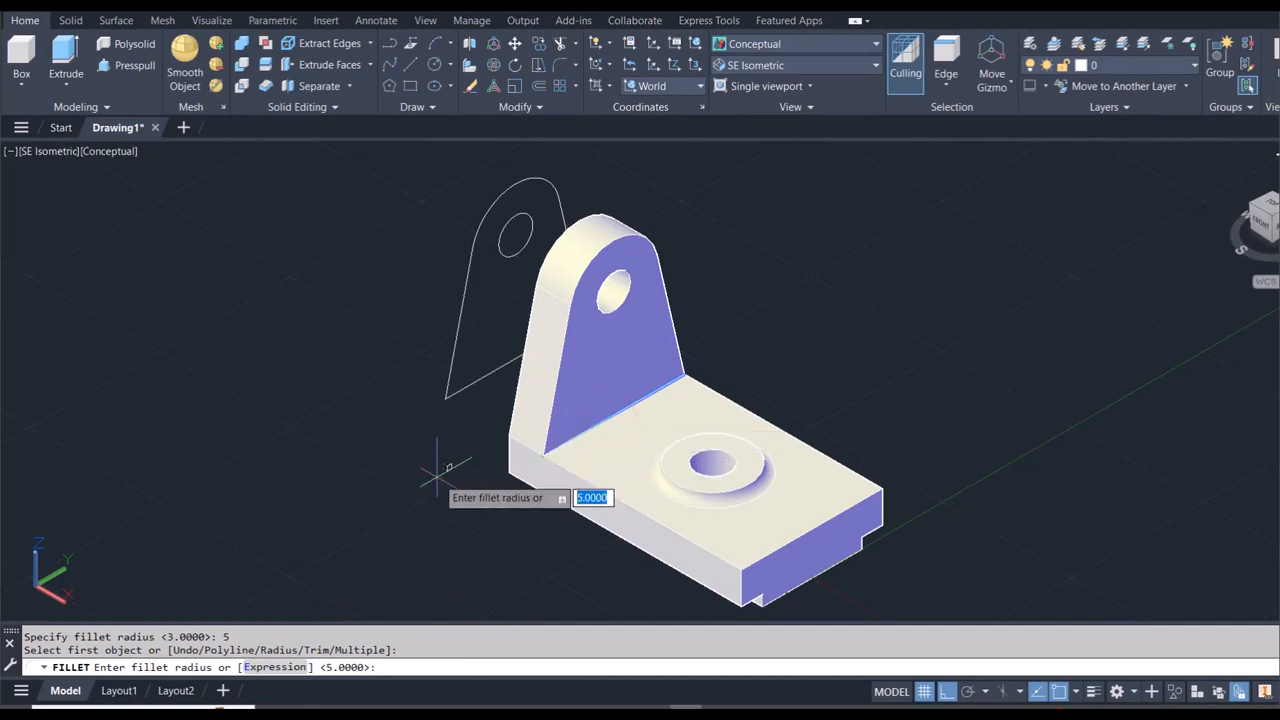
pyautogui.press('Return')
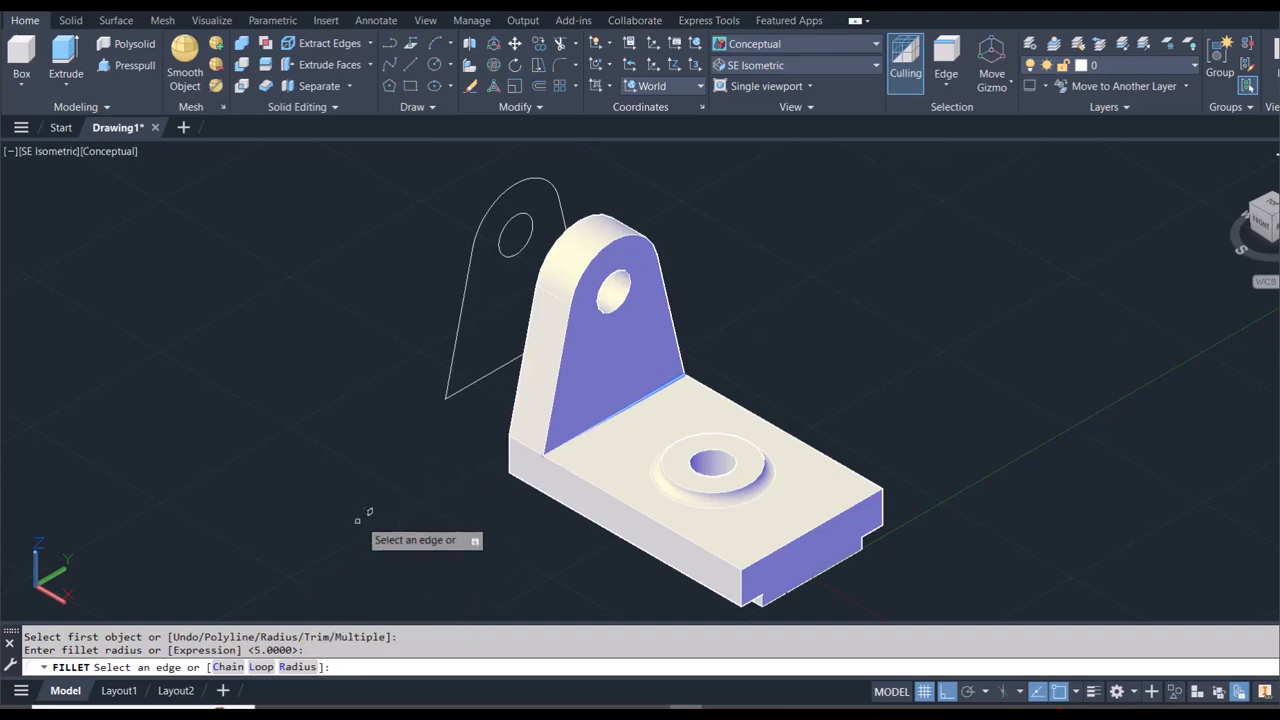
pyautogui.press('Return')
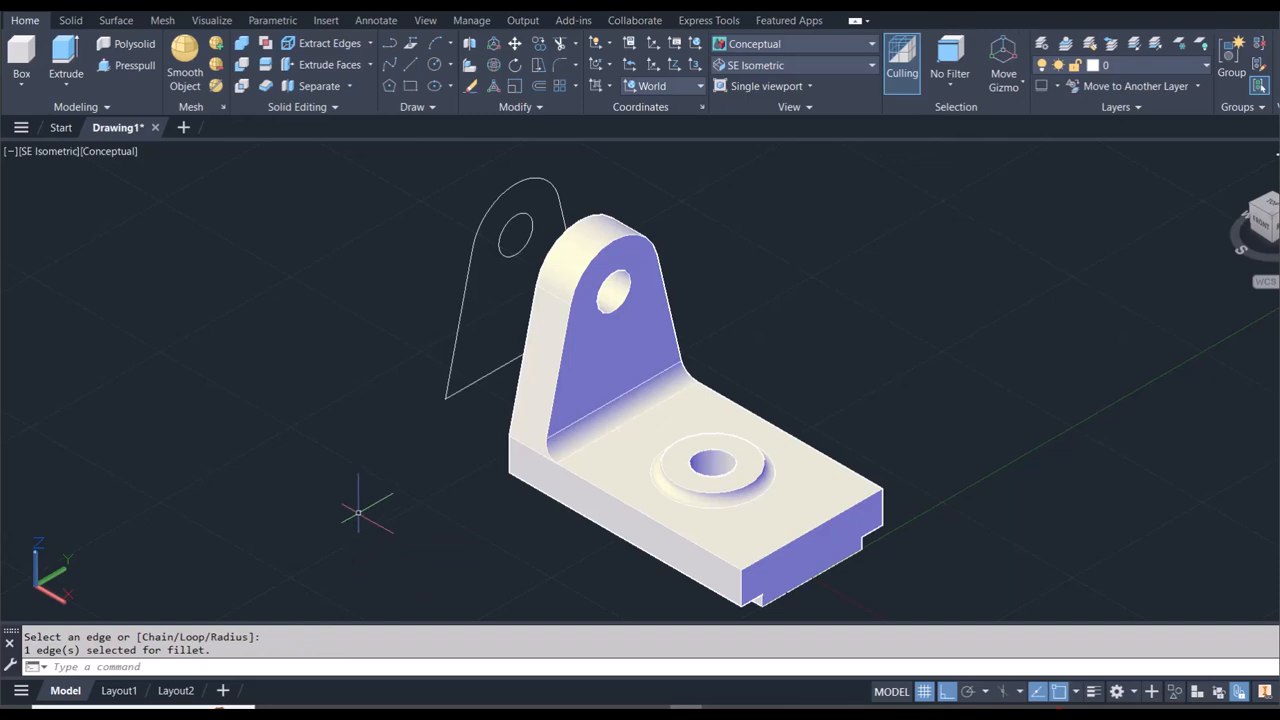
# Step: Fillet the whole edge chain around the end plate's inner face with a radius of 3, and save the drawing
pyautogui.click(559, 65)
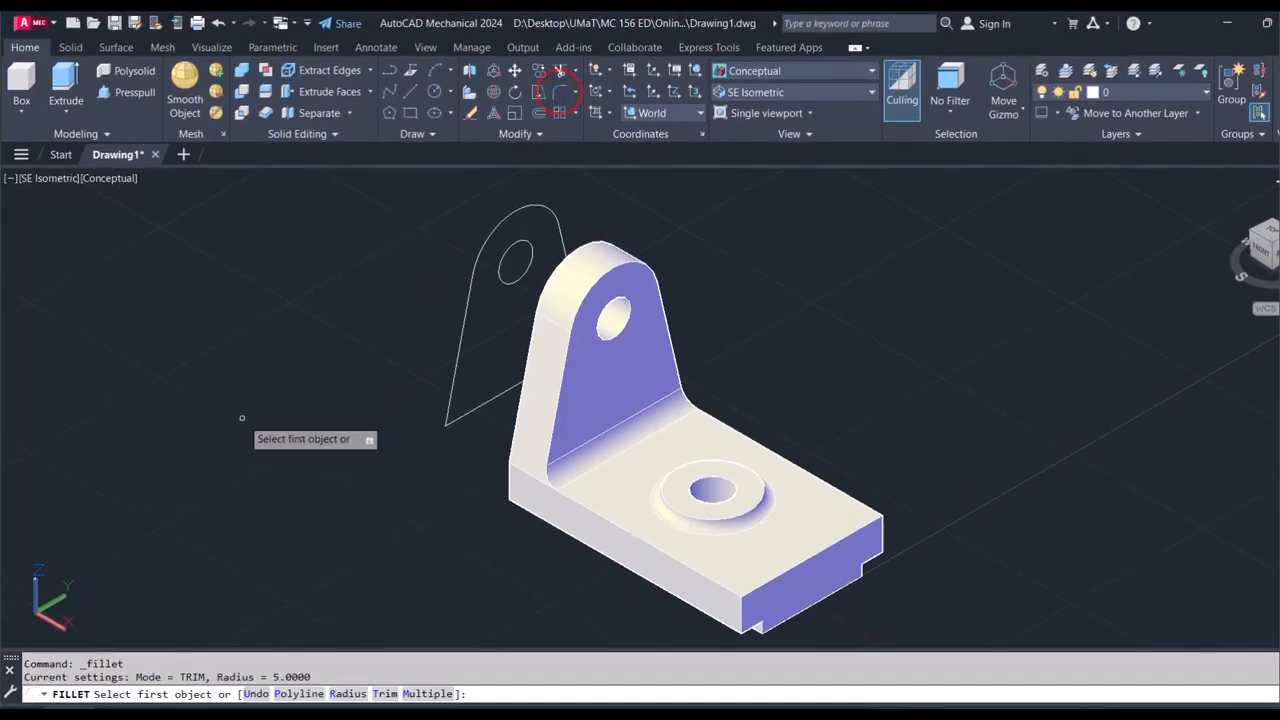
pyautogui.click(340, 680)
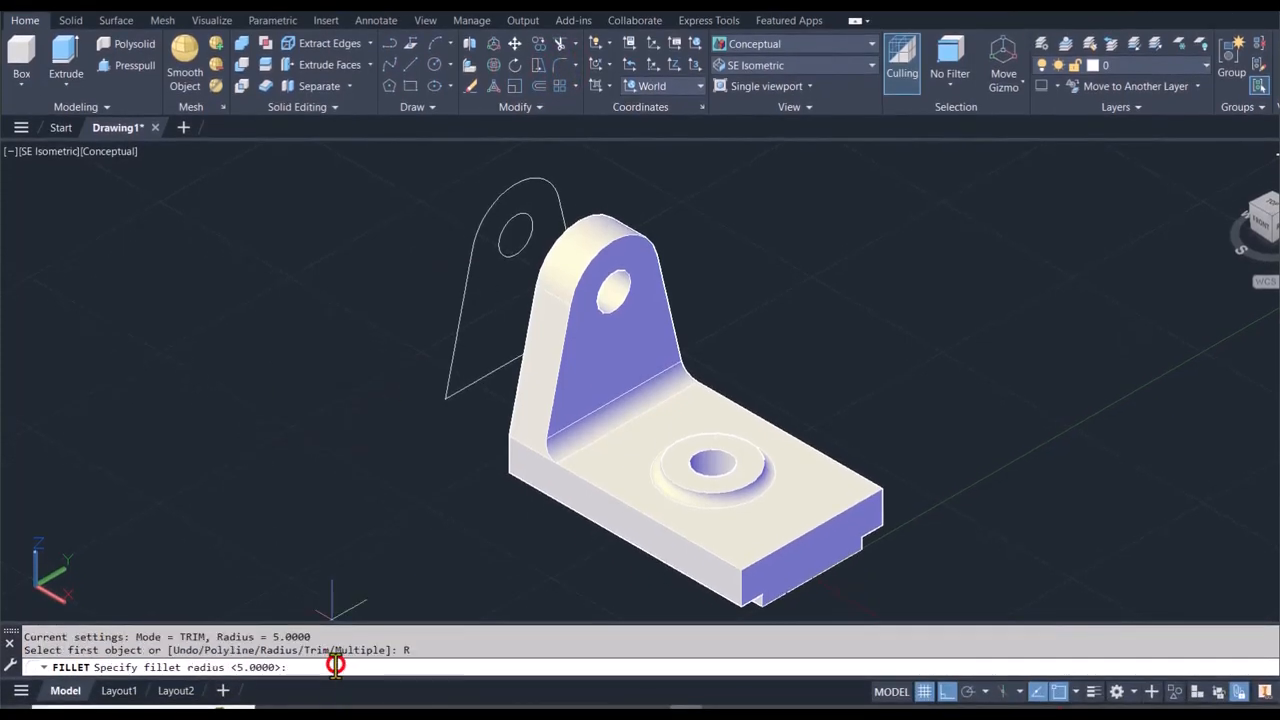
pyautogui.write('3')
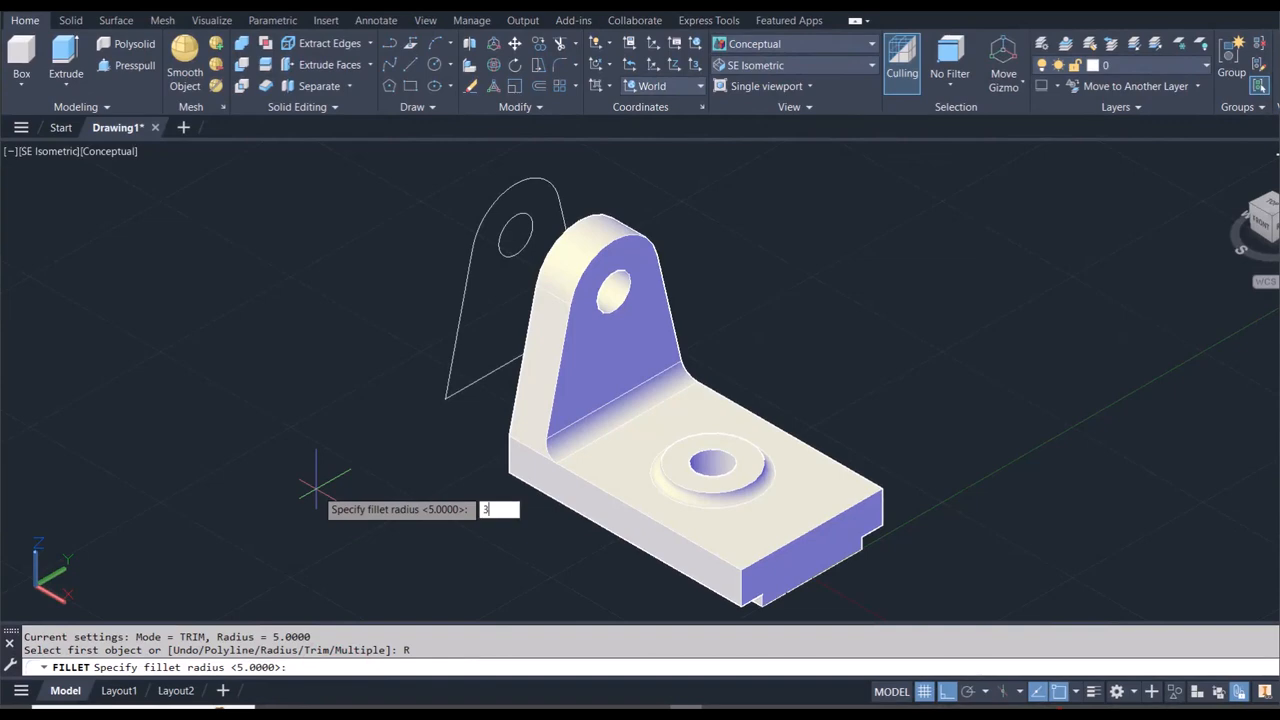
pyautogui.press('Return')
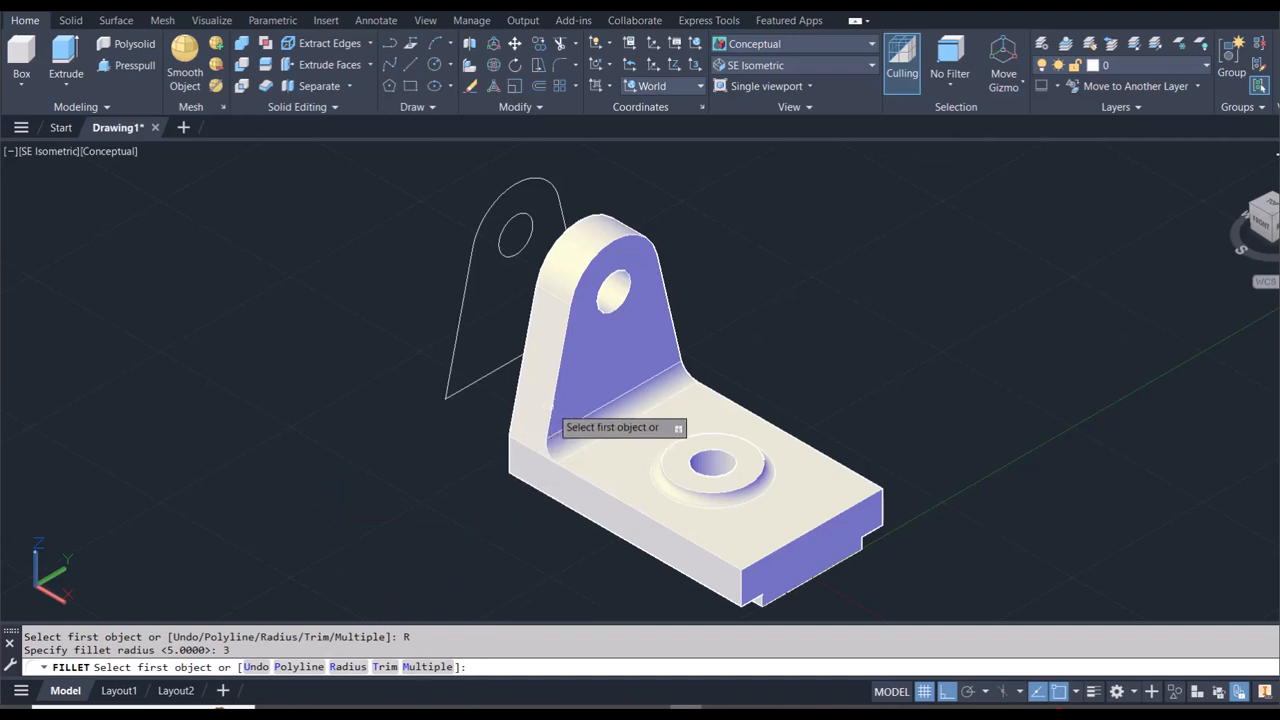
pyautogui.click(552, 408)
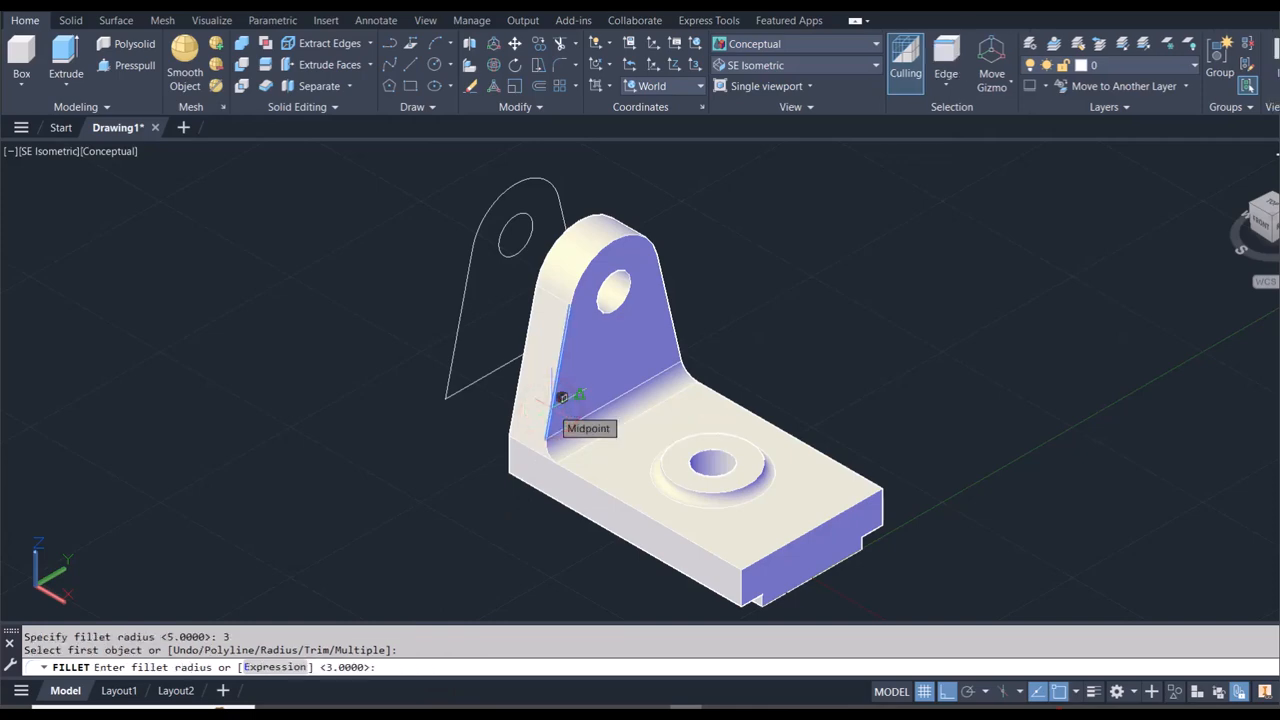
pyautogui.press('Return')
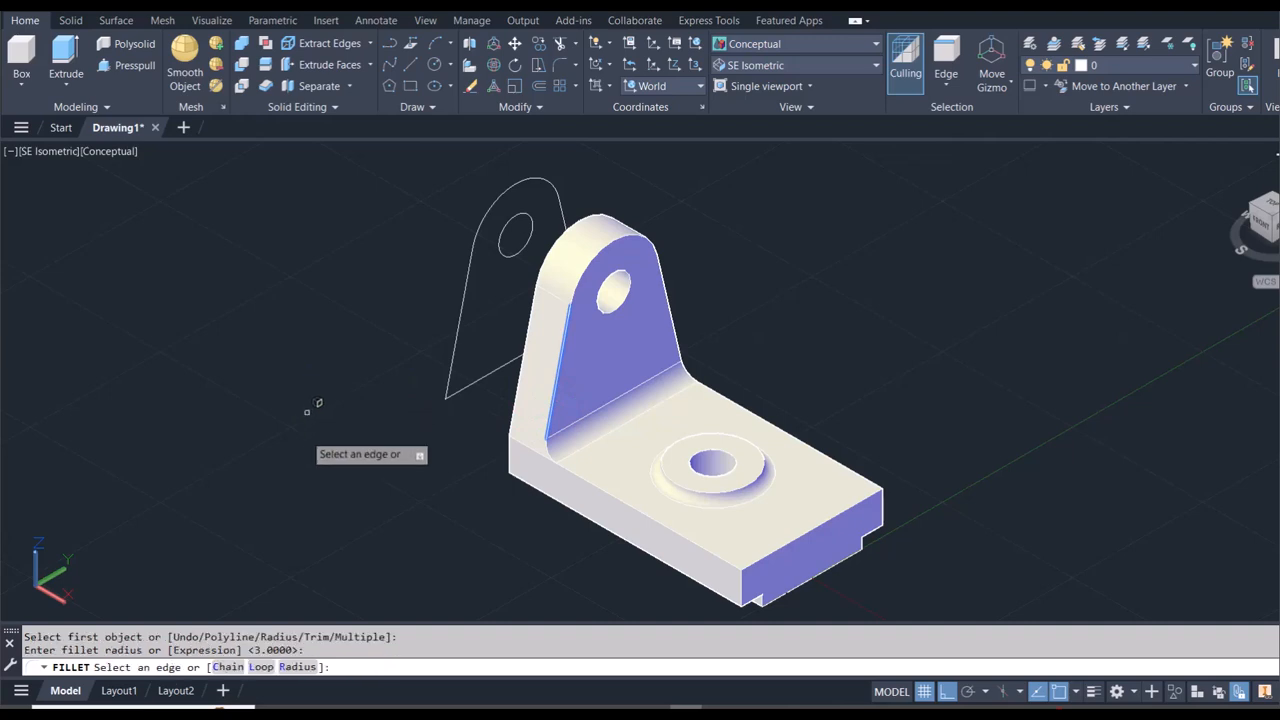
pyautogui.click(228, 667)
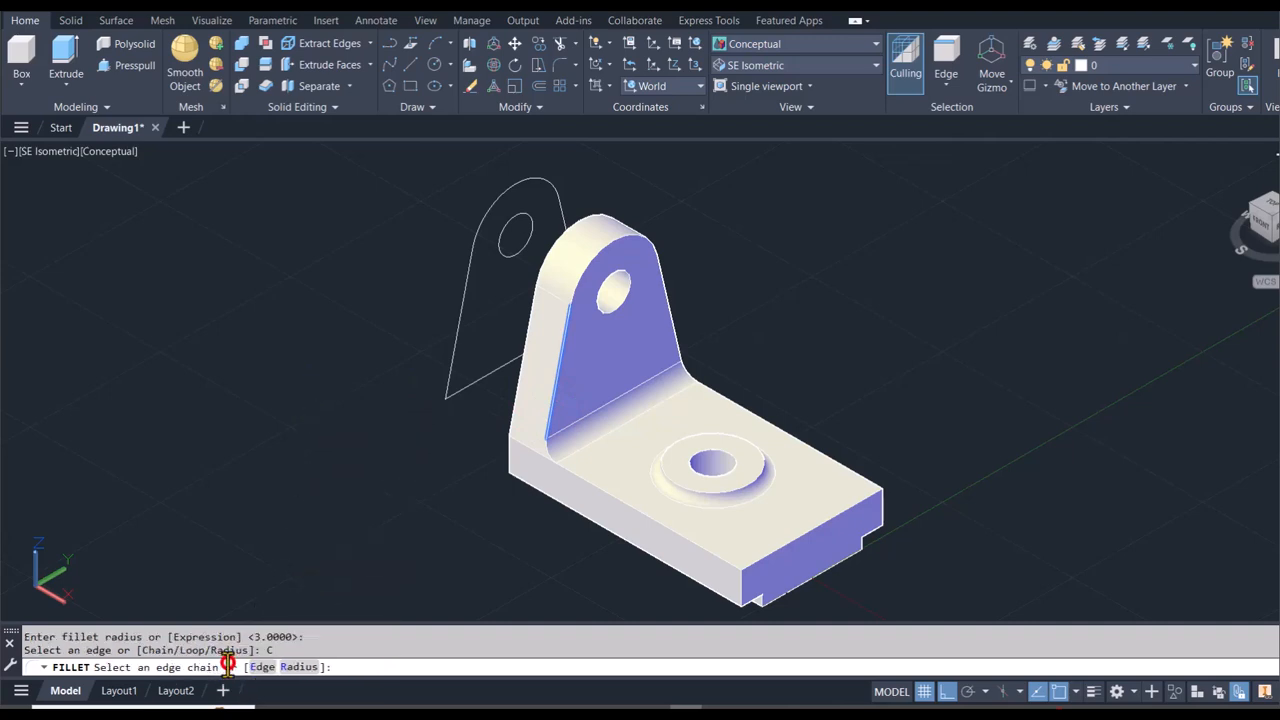
pyautogui.click(590, 279)
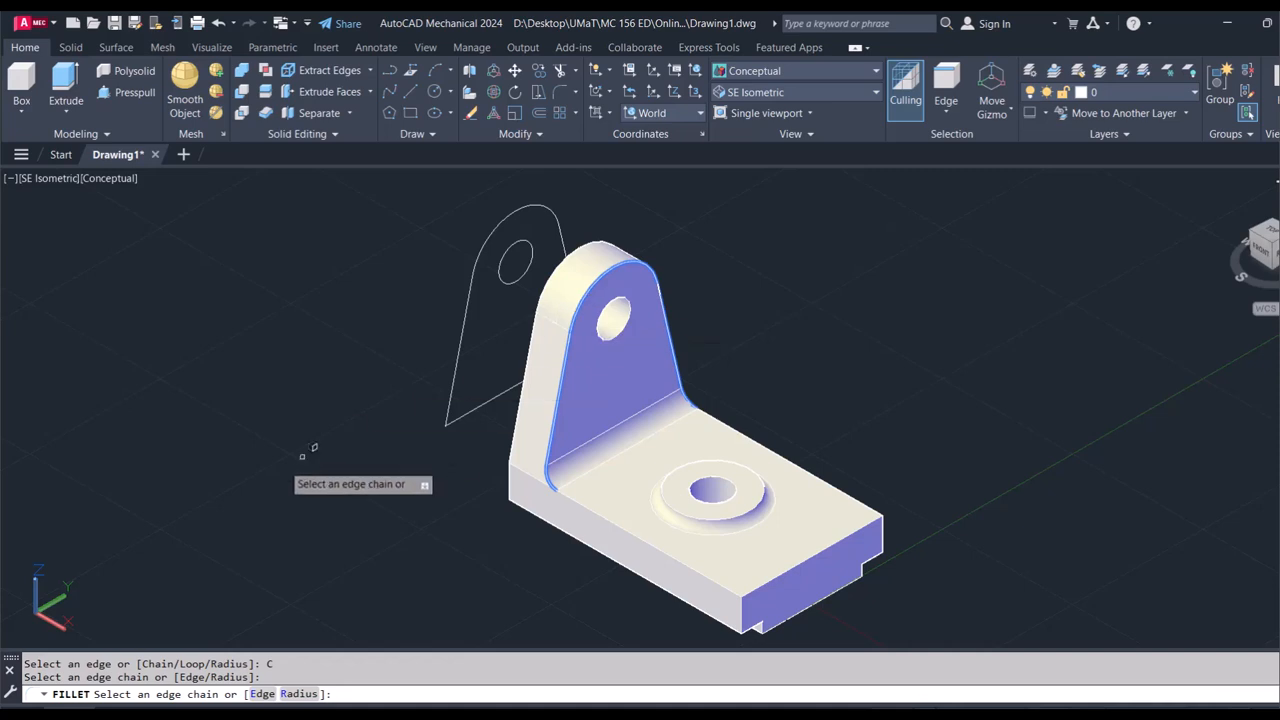
pyautogui.press('Return')
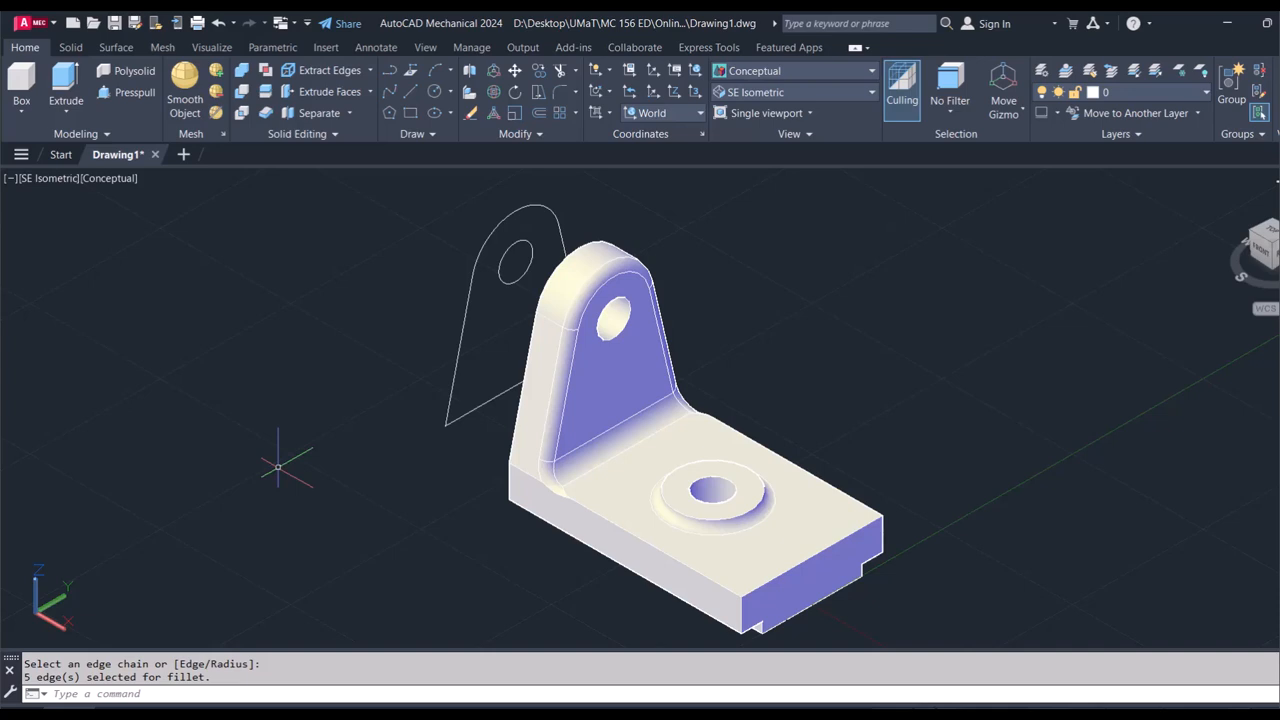
pyautogui.click(112, 26)
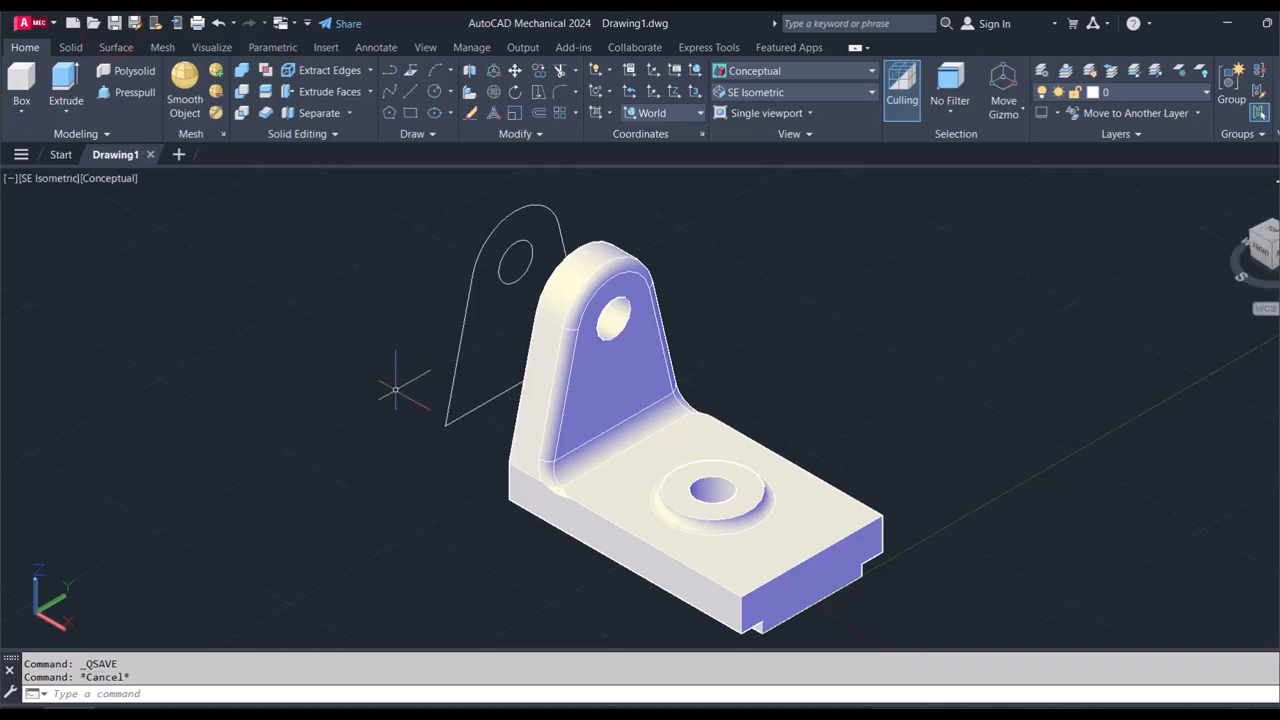
# Step: Erase the leftover end plate outline and its hole circle standing beside the solid bracket
pyautogui.click(461, 434)
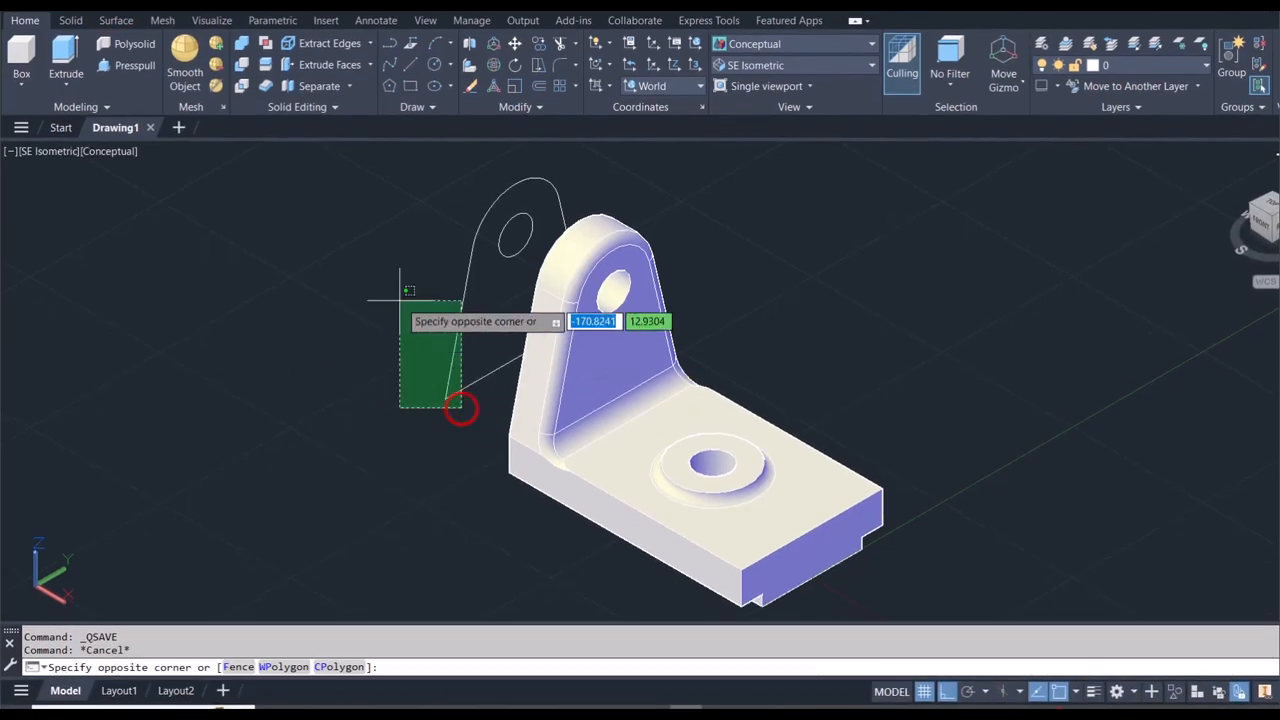
pyautogui.click(400, 298)
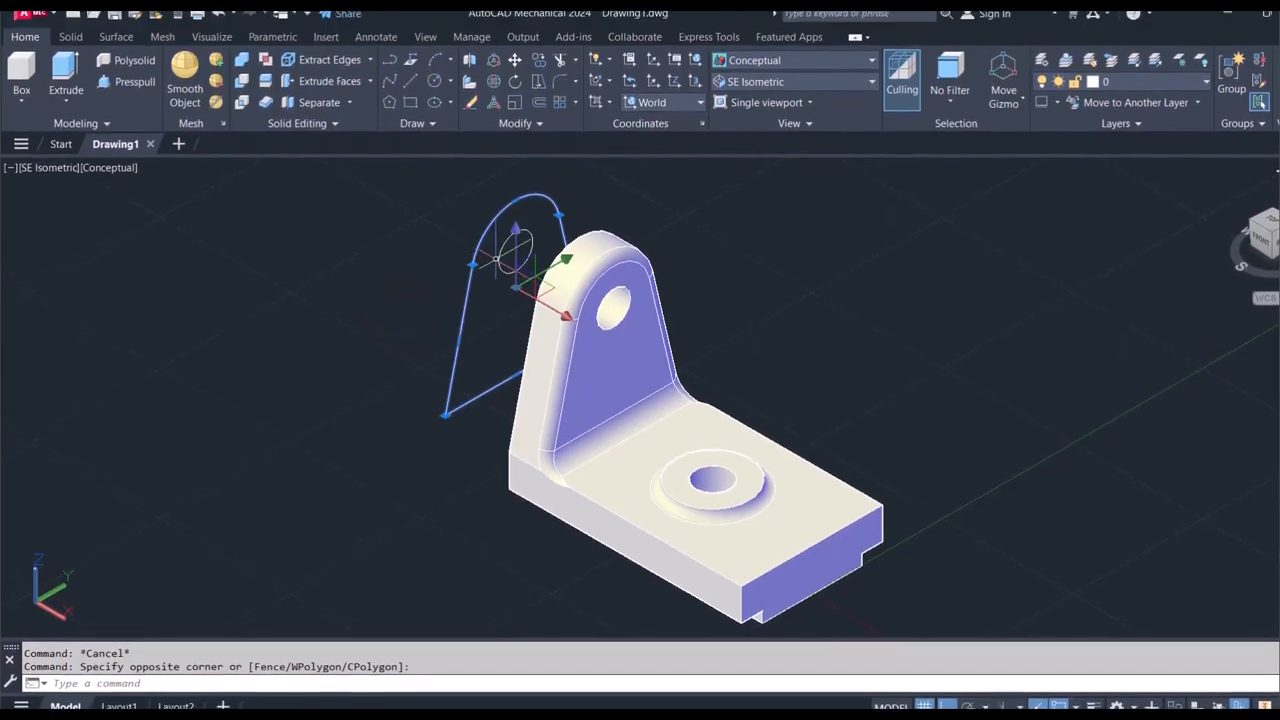
pyautogui.press('Delete')
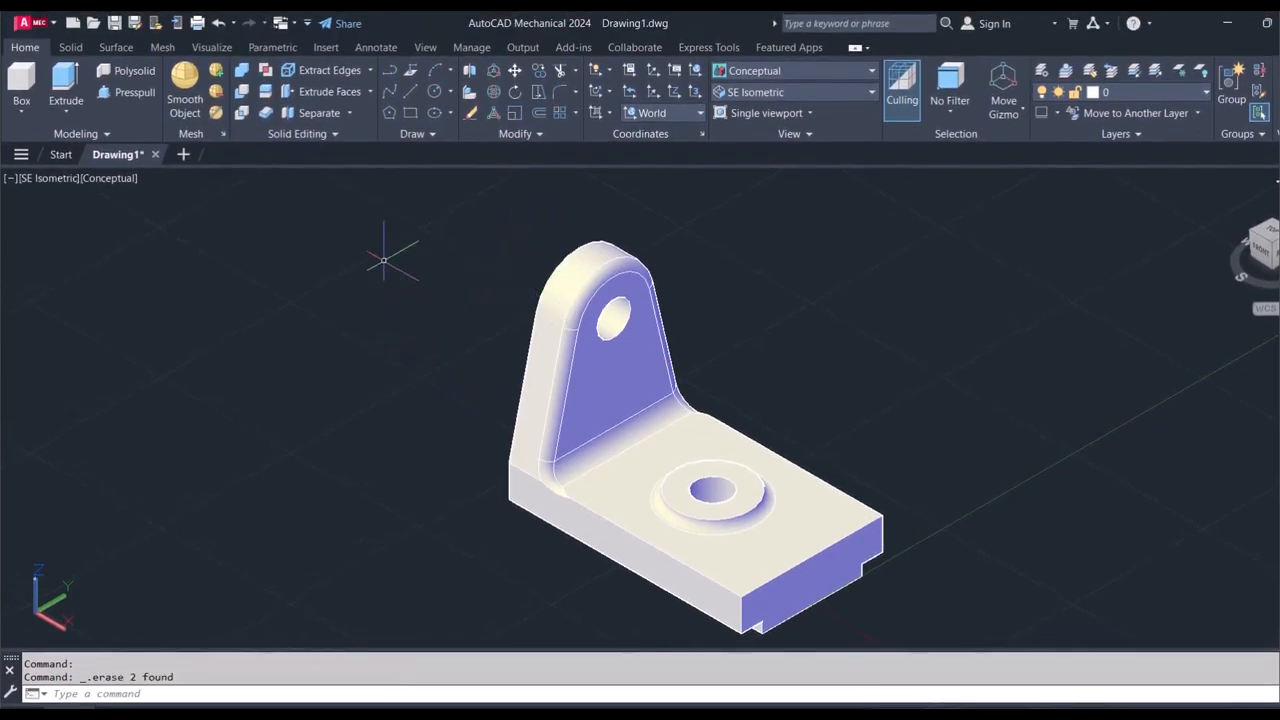
# Step: Set the visual style to Realistic and erase the leftover stepped profile outline on the base's end face
pyautogui.click(798, 71)
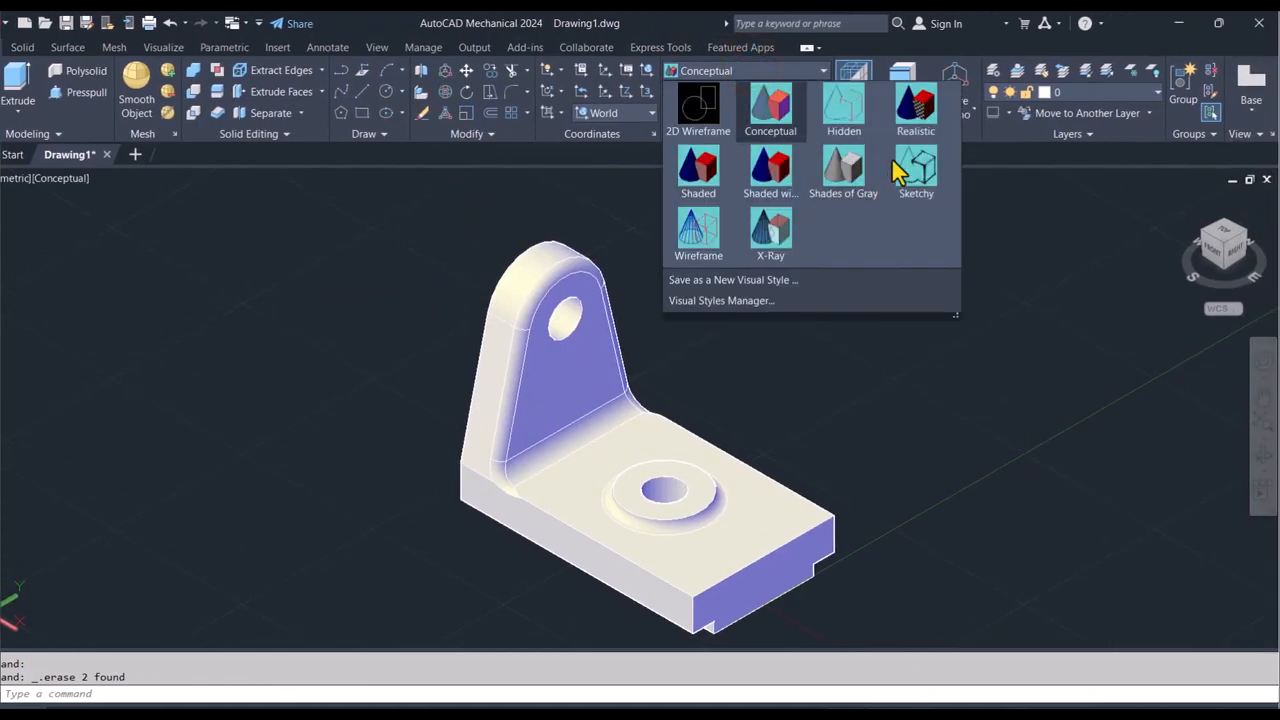
pyautogui.click(918, 125)
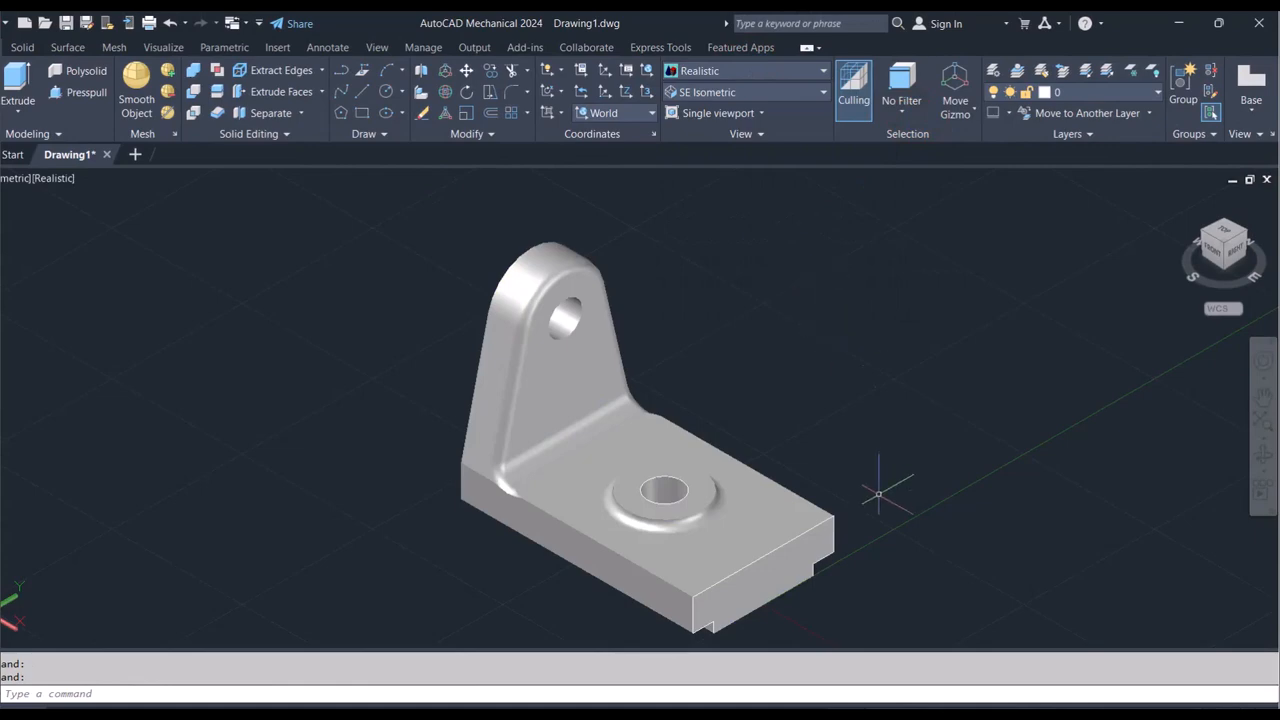
pyautogui.click(832, 492)
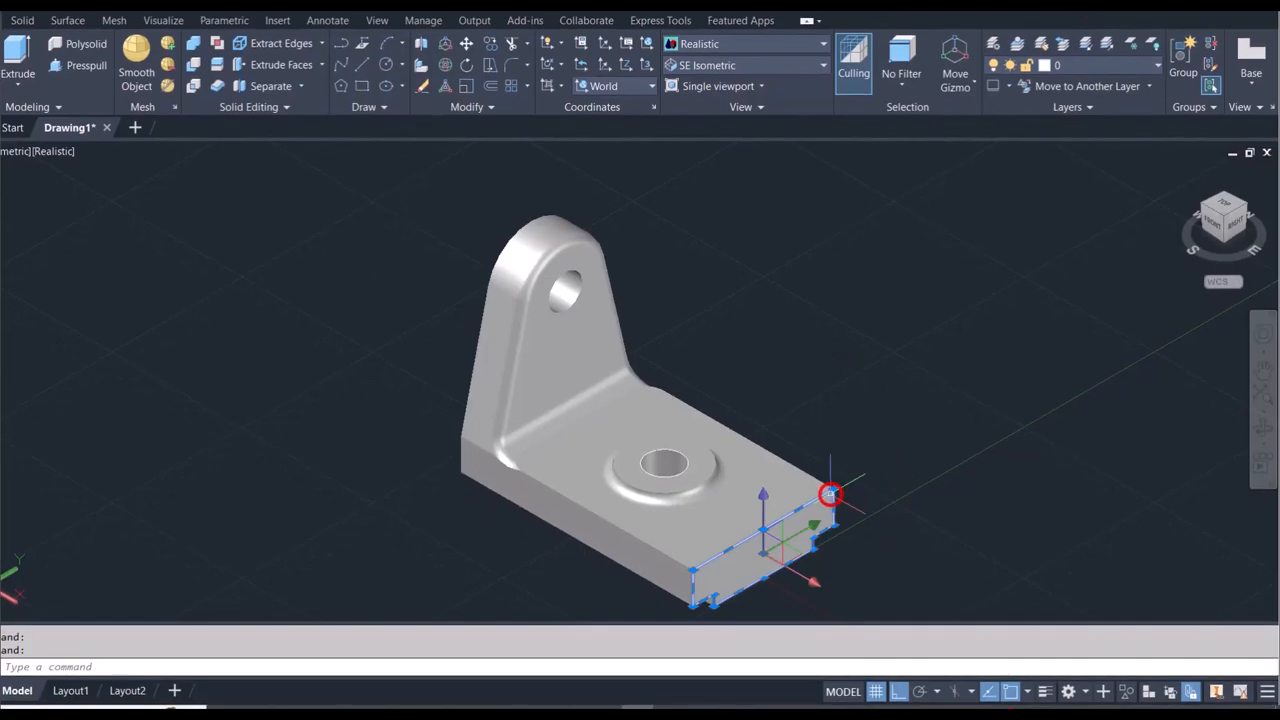
pyautogui.press('Delete')
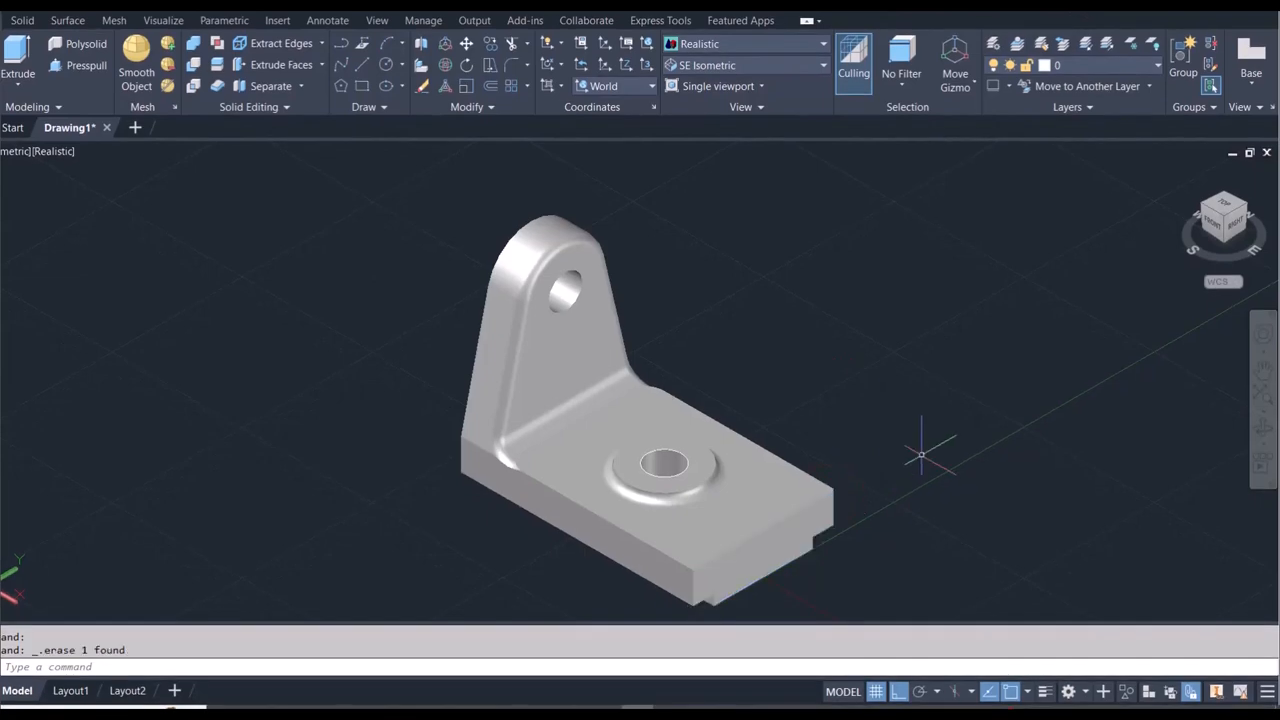
# Step: Save the drawing with the cleaned-up bracket
pyautogui.rightClick(893, 320)
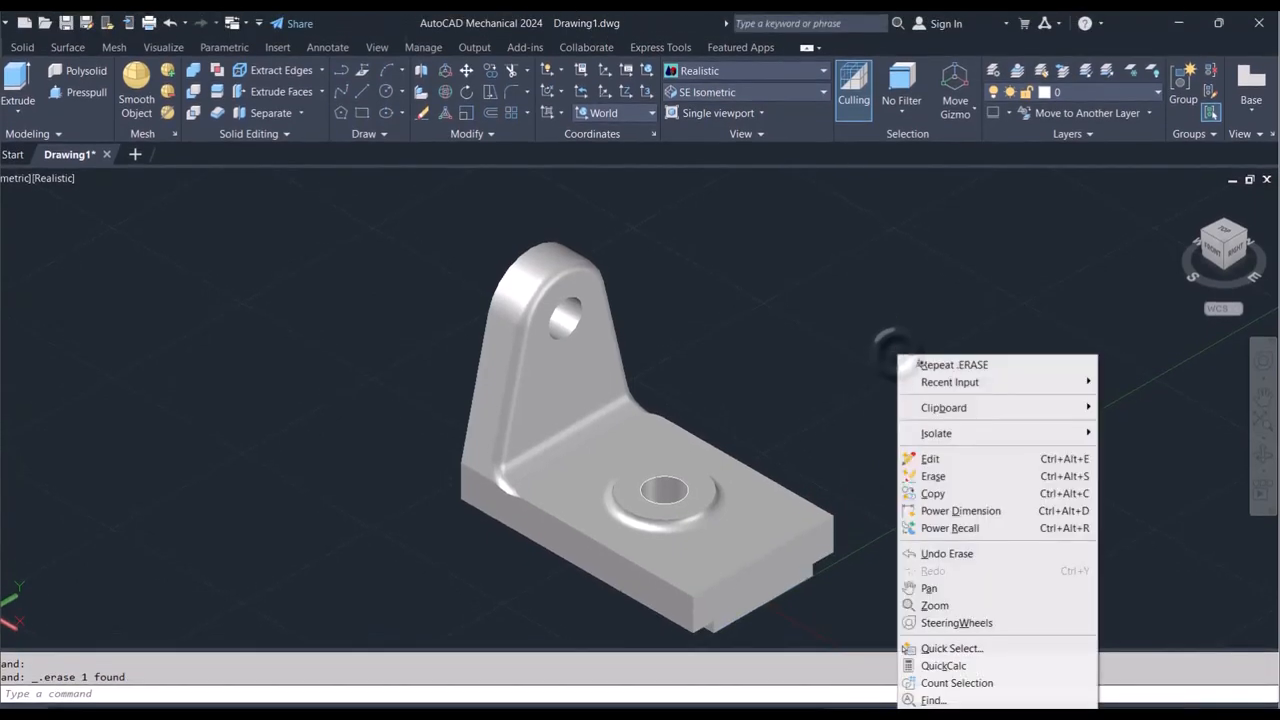
pyautogui.click(939, 585)
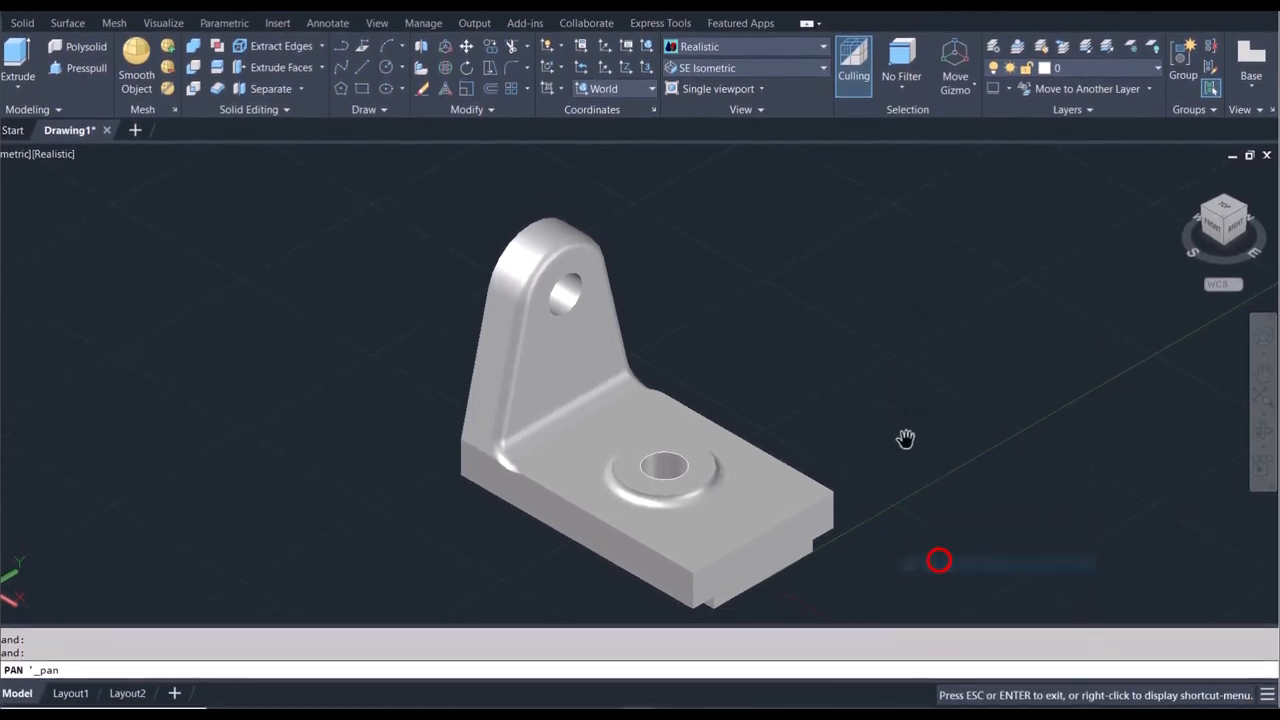
pyautogui.moveTo(905, 436); pyautogui.dragTo(896, 387)
pyautogui.press('Escape')
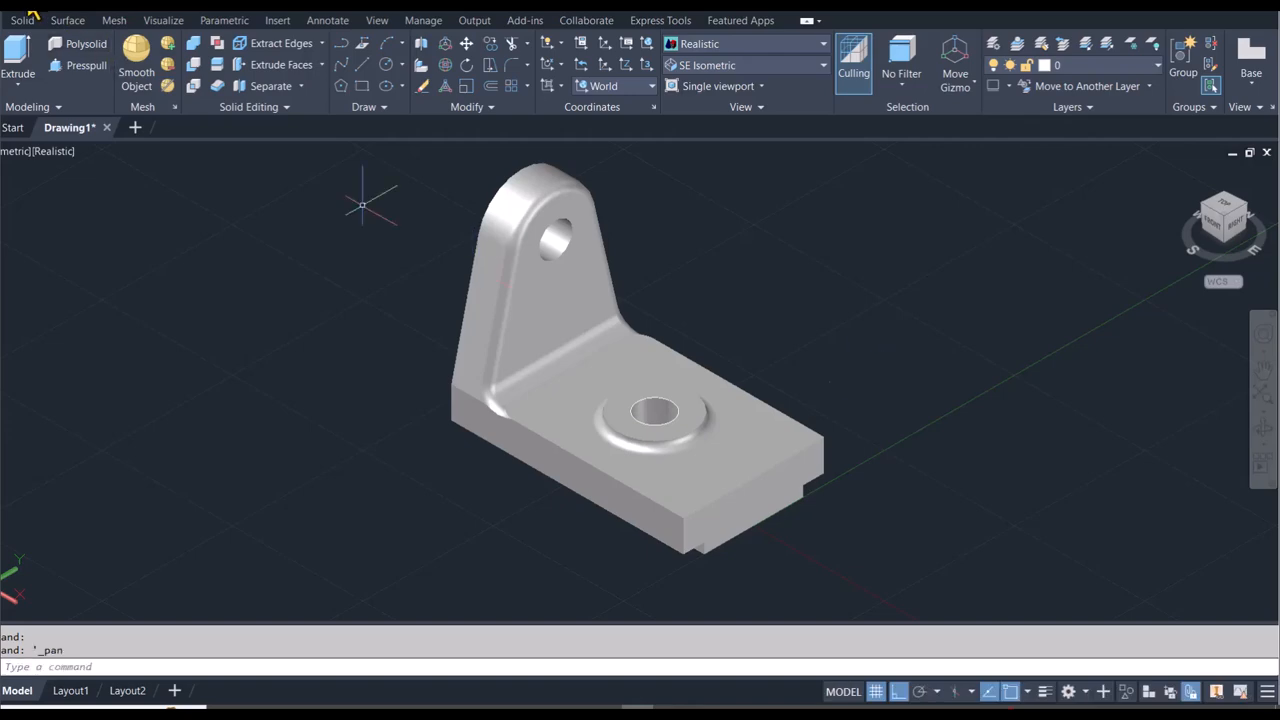
pyautogui.click(114, 28)
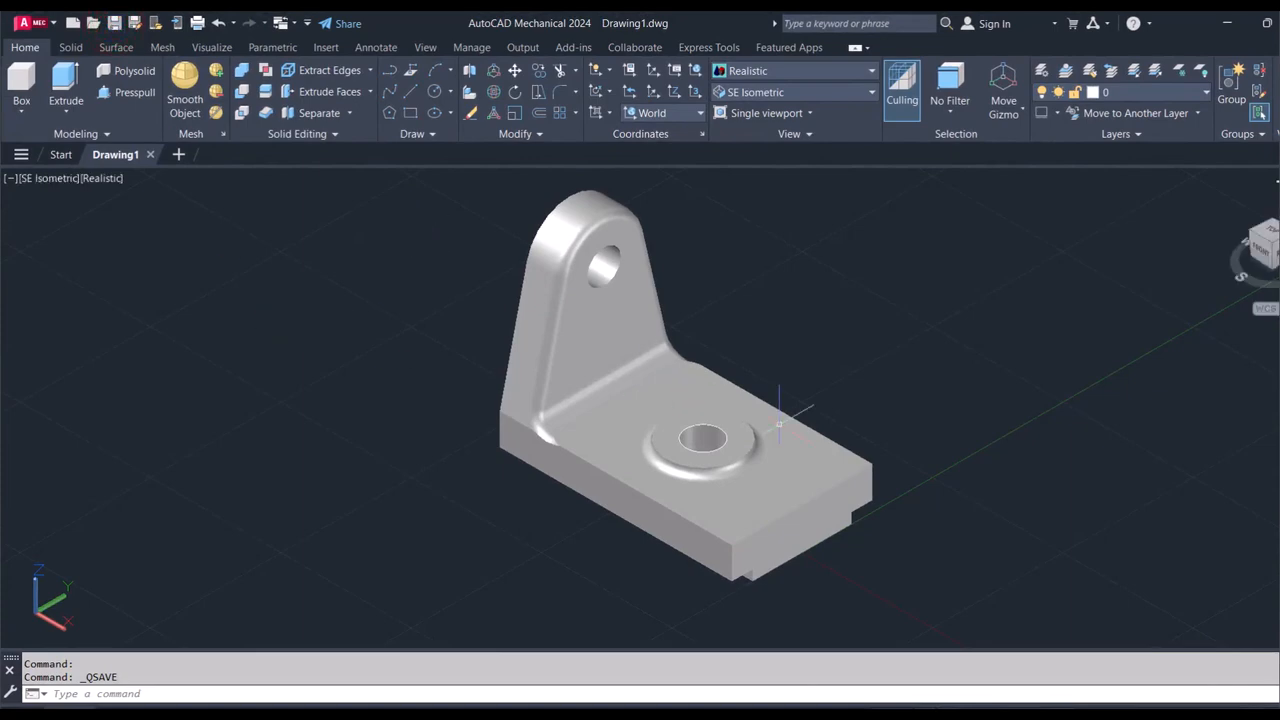
# Step: Select the bracket to check whether it forms one single solid, and clear the selection
pyautogui.click(717, 429)
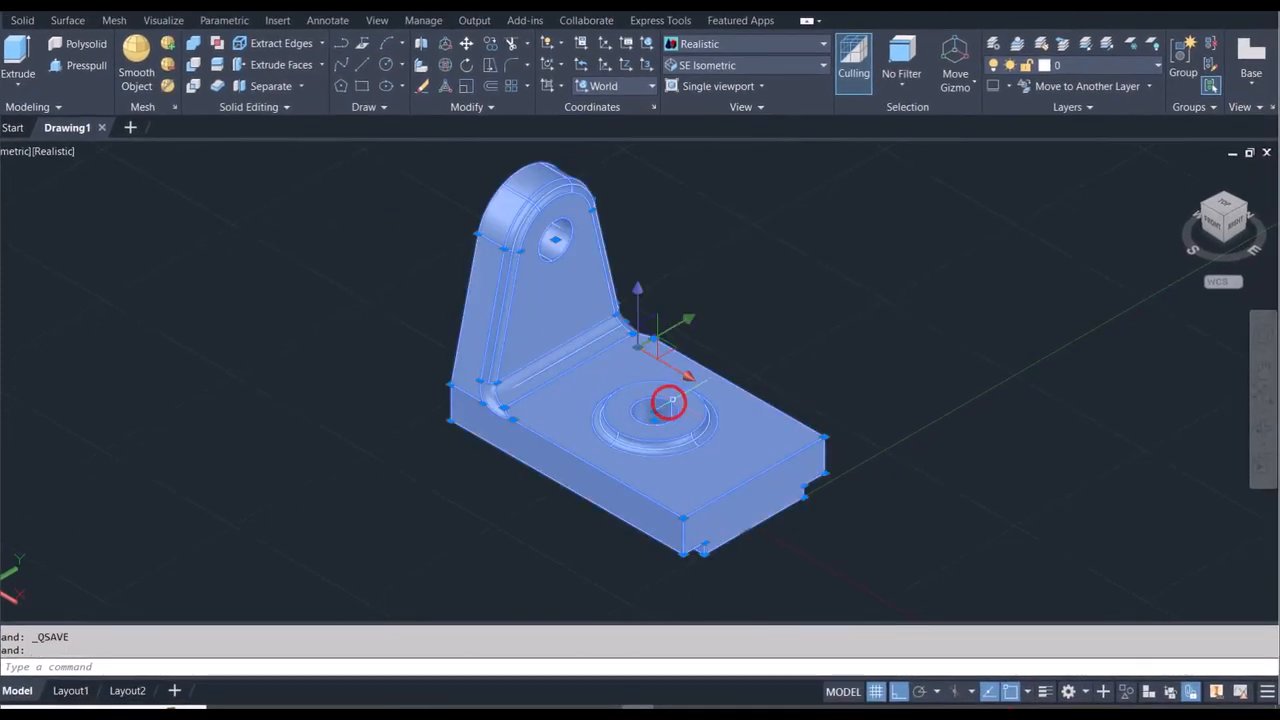
pyautogui.press('Escape')
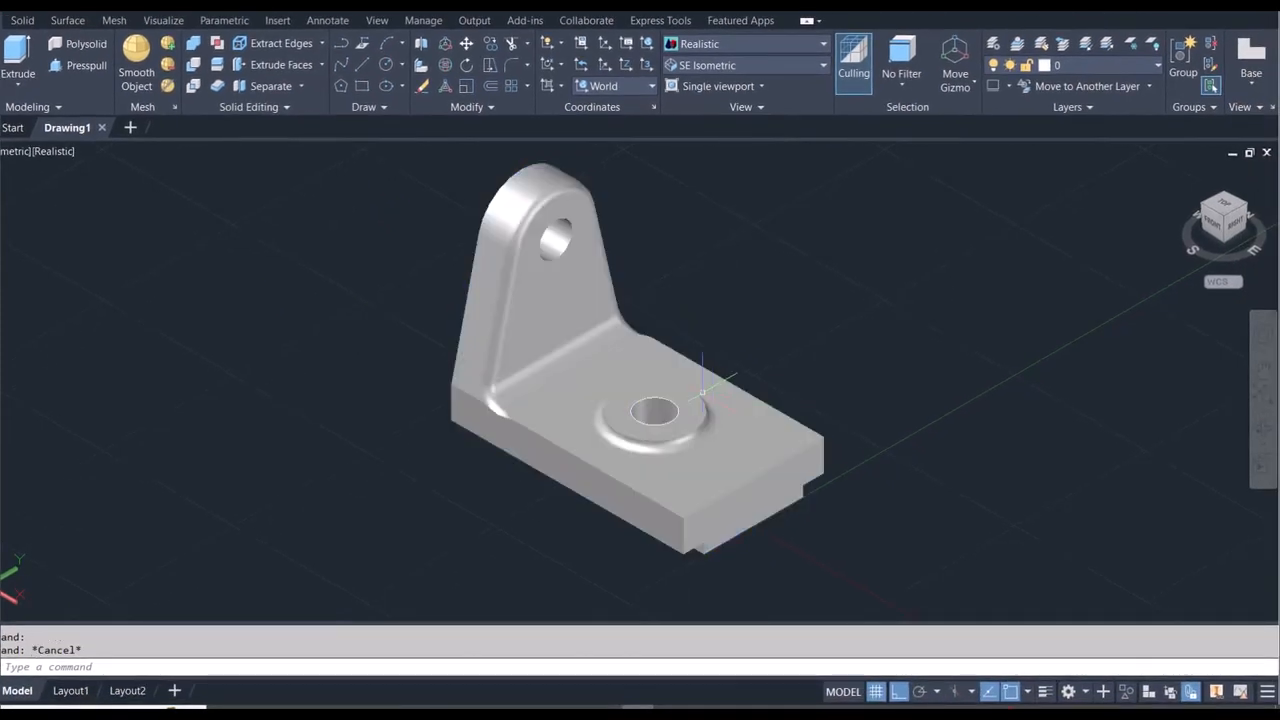
pyautogui.click(664, 398)
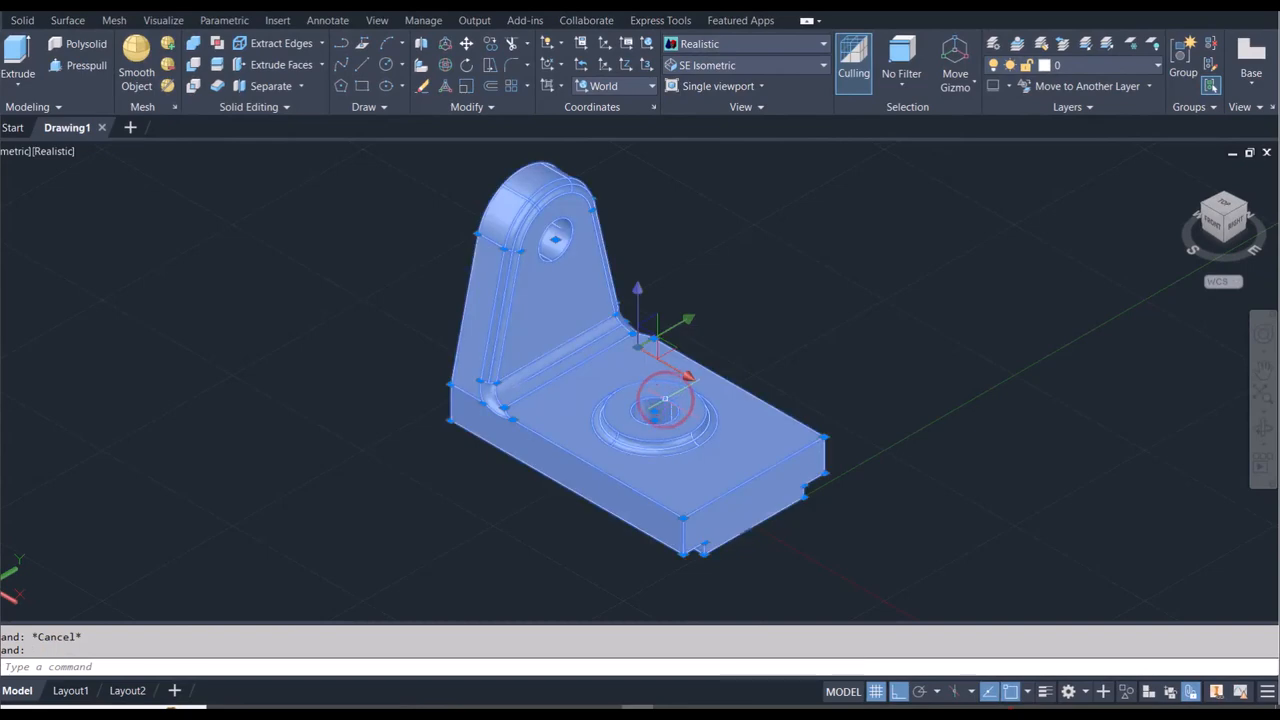
pyautogui.press('Escape')
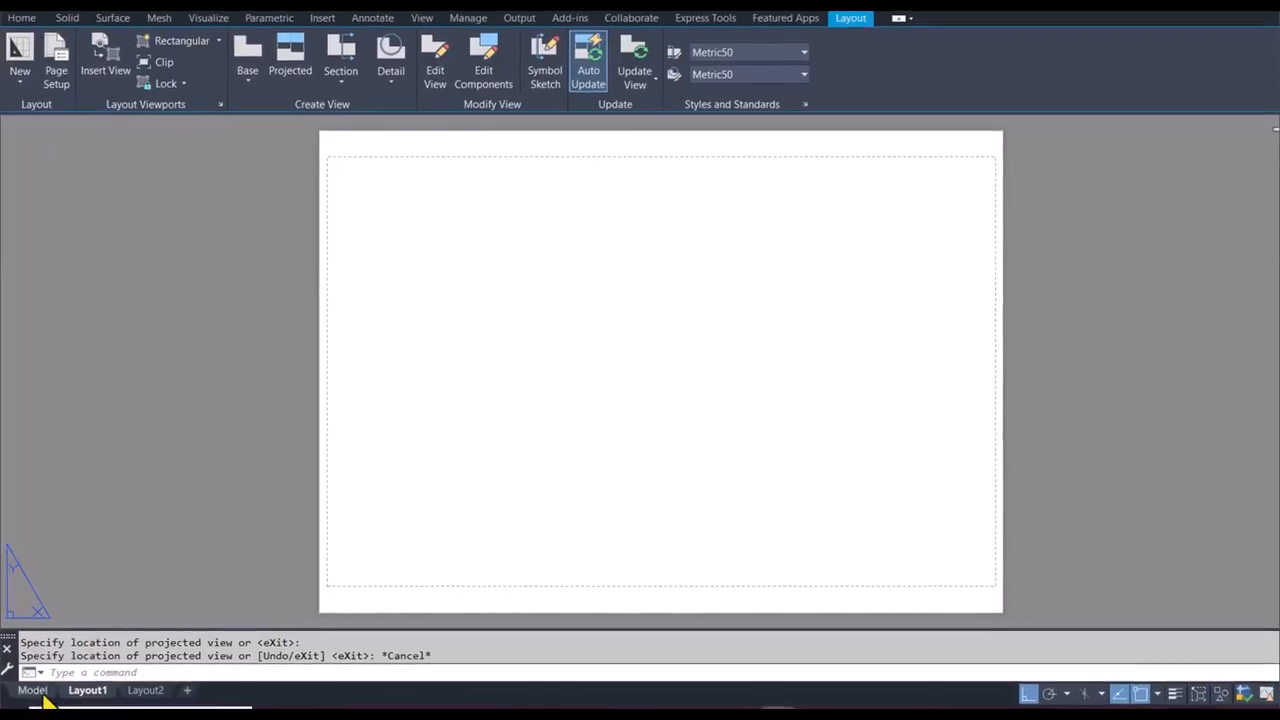
# Step: Check the bracket in model space and open the empty Layout1 sheet
pyautogui.click(35, 689)
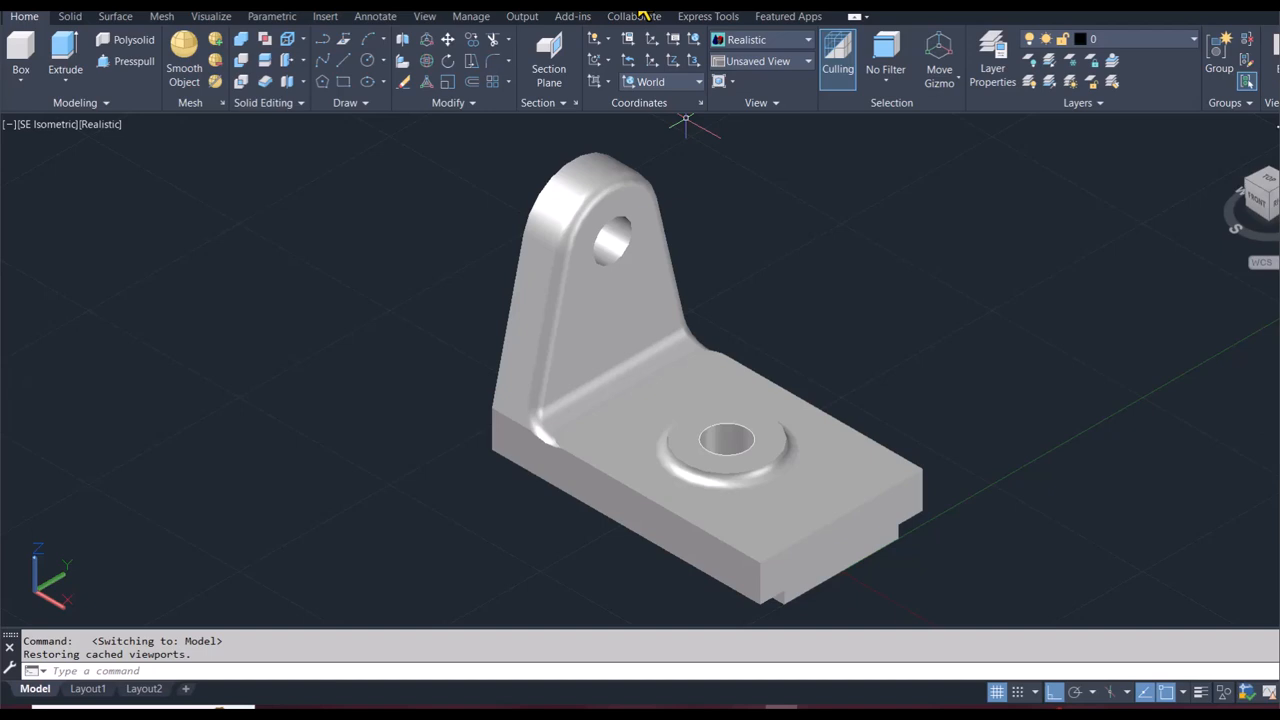
pyautogui.moveTo(100, 697)
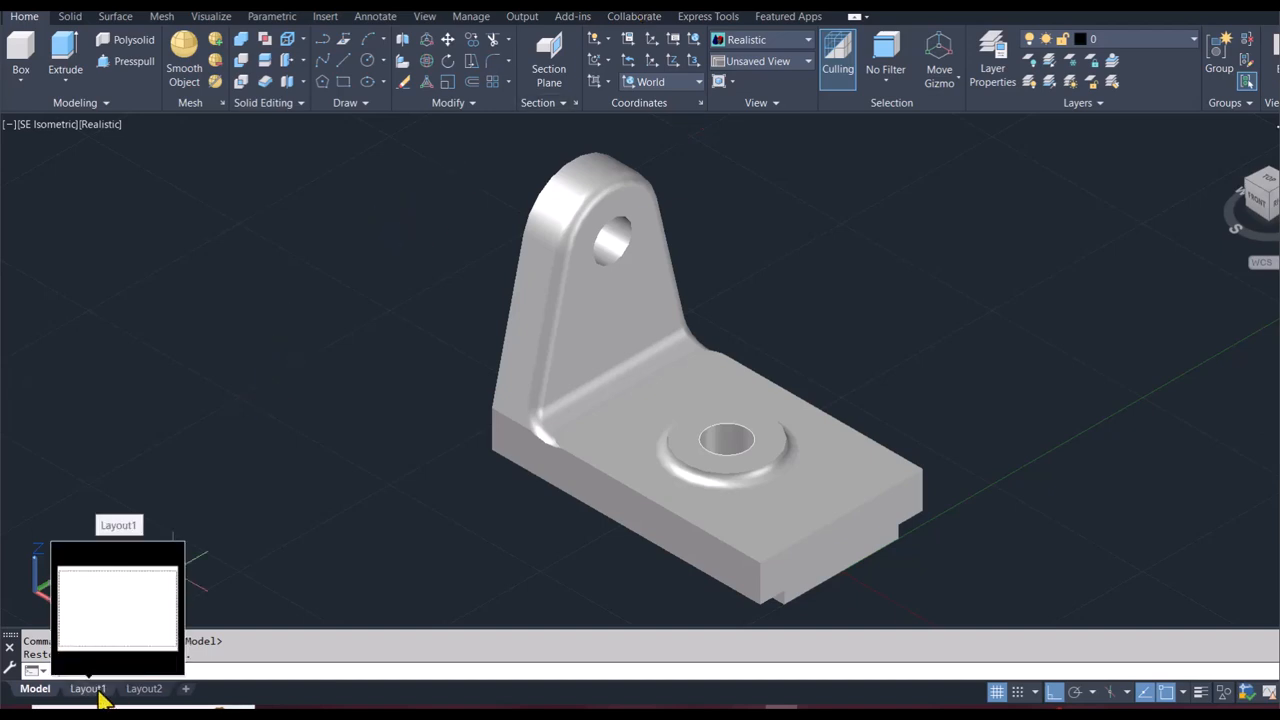
pyautogui.click(88, 689)
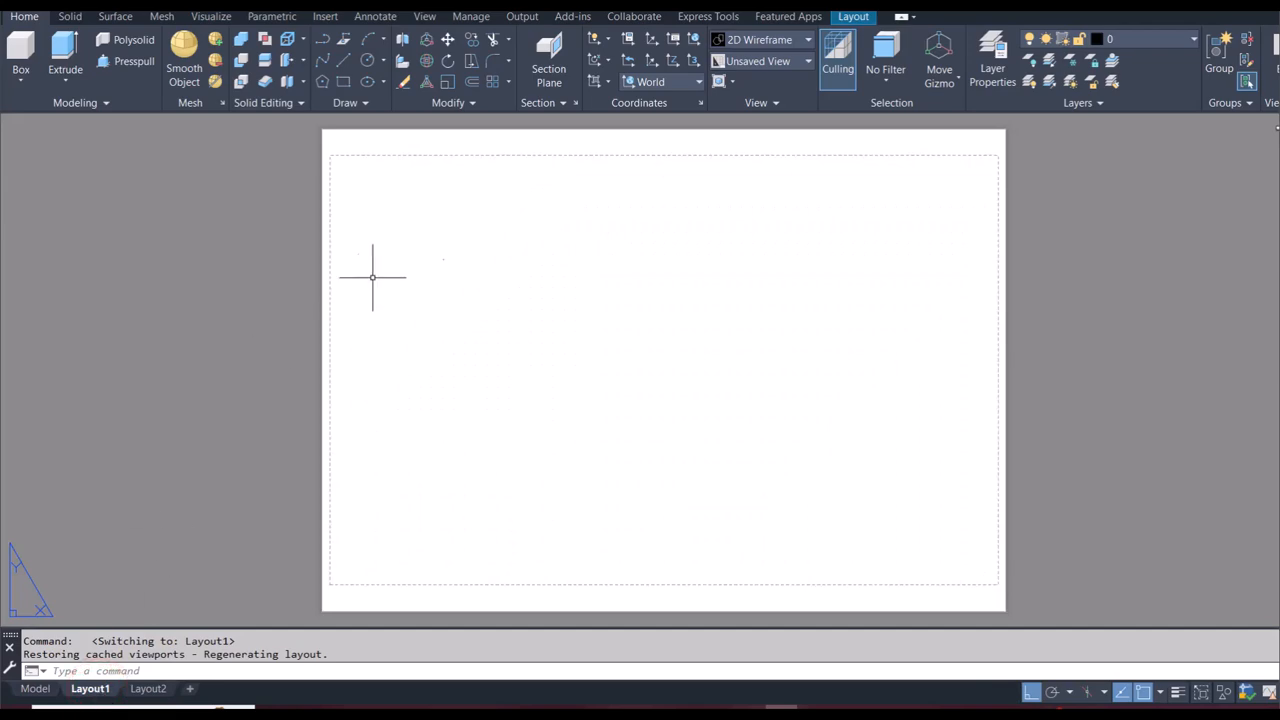
# Step: Modify Layout1's page setup to use the plotter AutoCAD PDF (High Quality Print).pc3
pyautogui.click(816, 40)
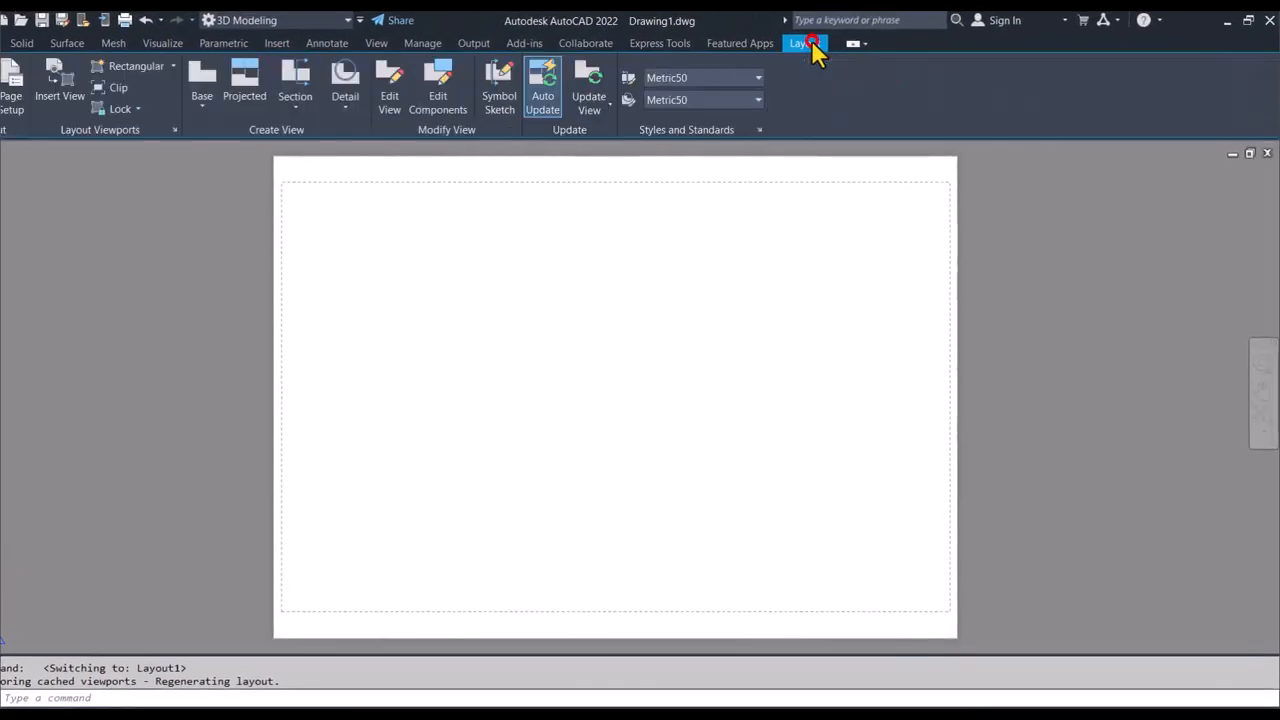
pyautogui.click(12, 92)
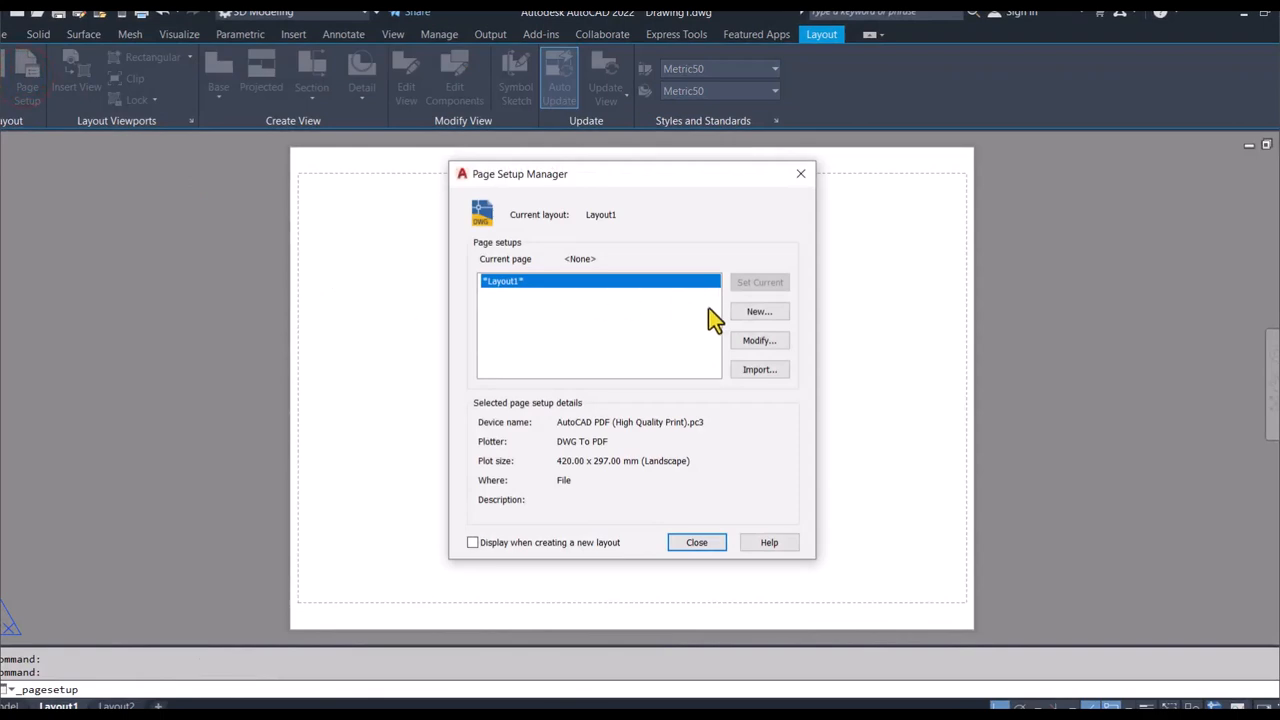
pyautogui.click(752, 342)
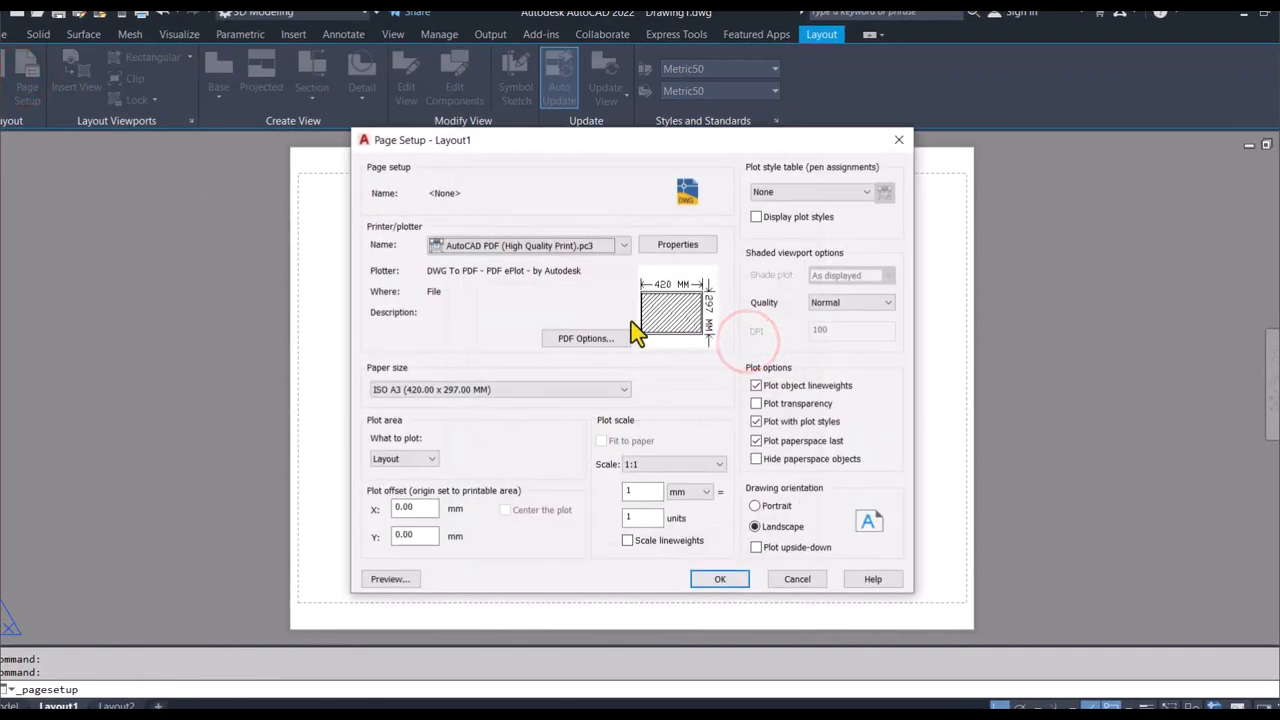
pyautogui.click(565, 246)
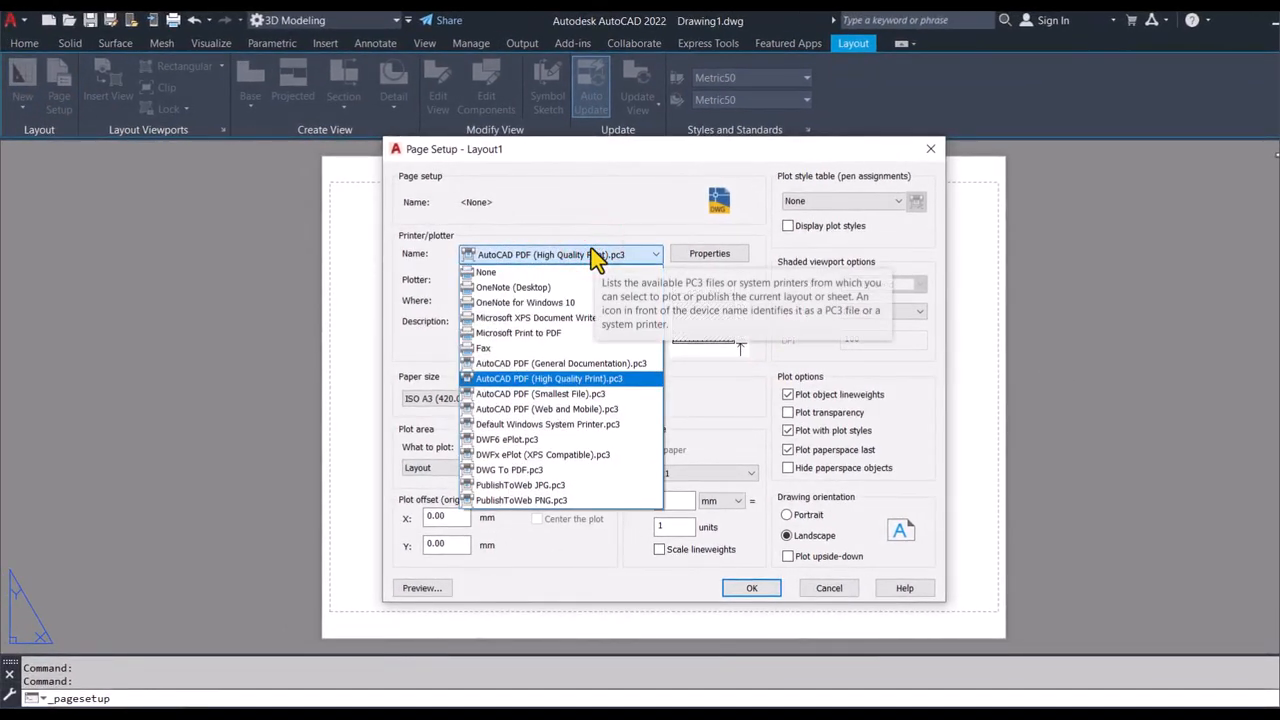
pyautogui.click(590, 380)
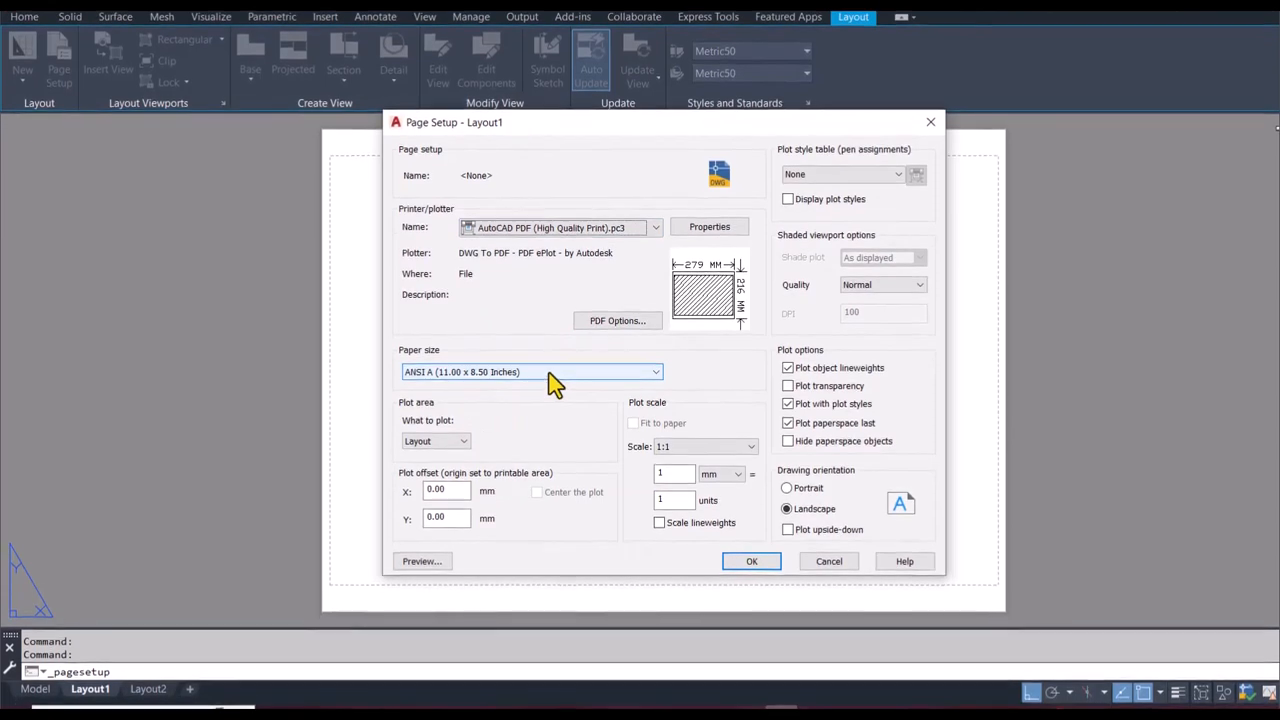
# Step: Set Layout1's paper size to ISO A3 (420.00 x 297.00 MM) and finish the page setup
pyautogui.click(549, 373)
pyautogui.scroll(1, 533, 460)
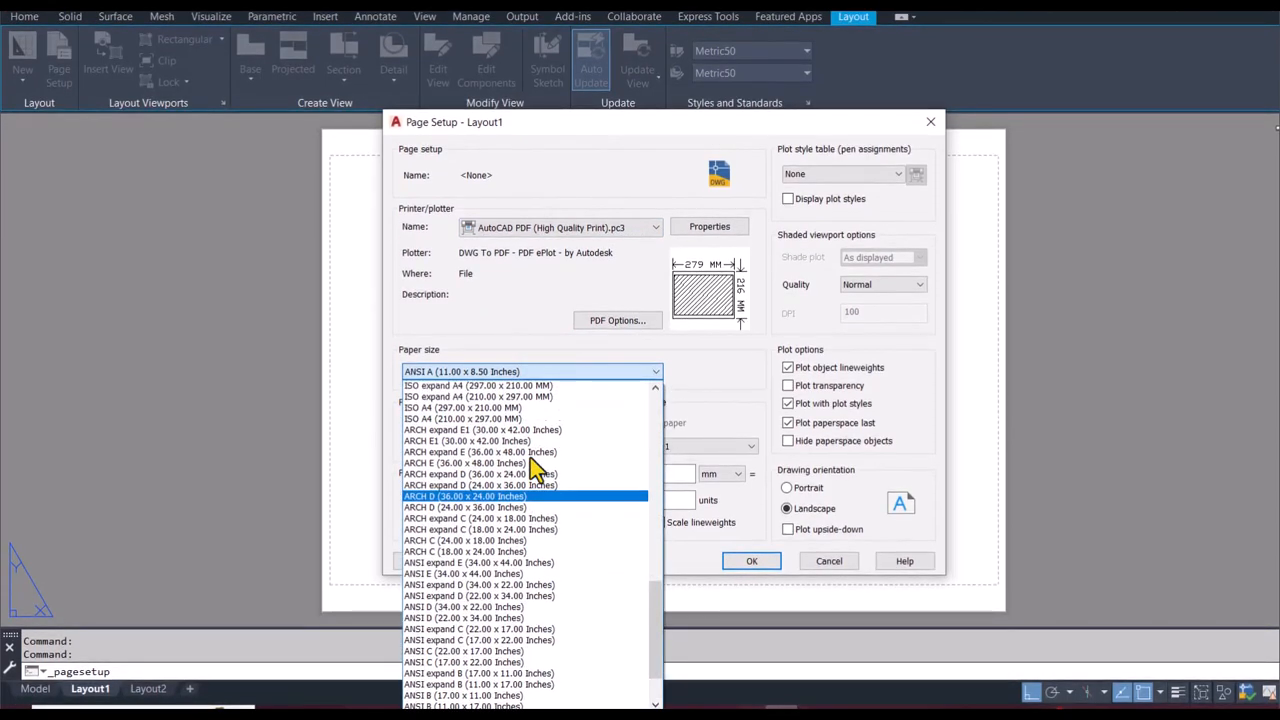
pyautogui.scroll(10, 531, 459)
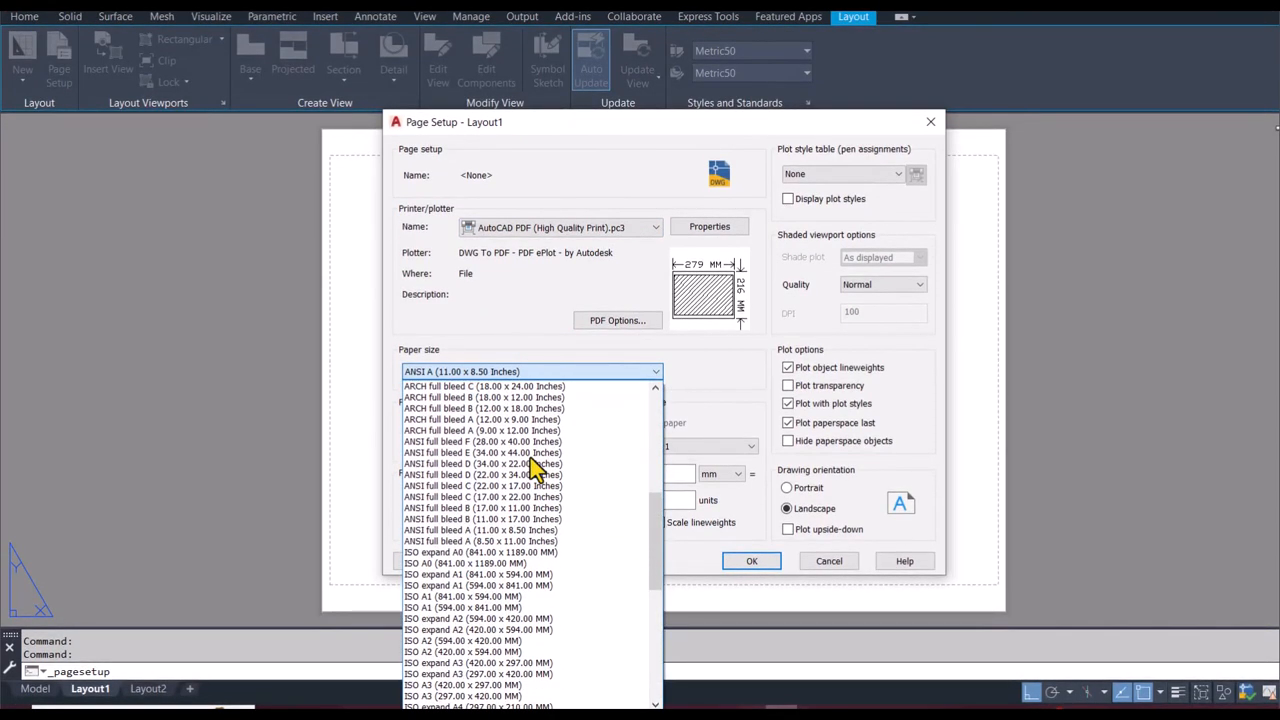
pyautogui.click(471, 686)
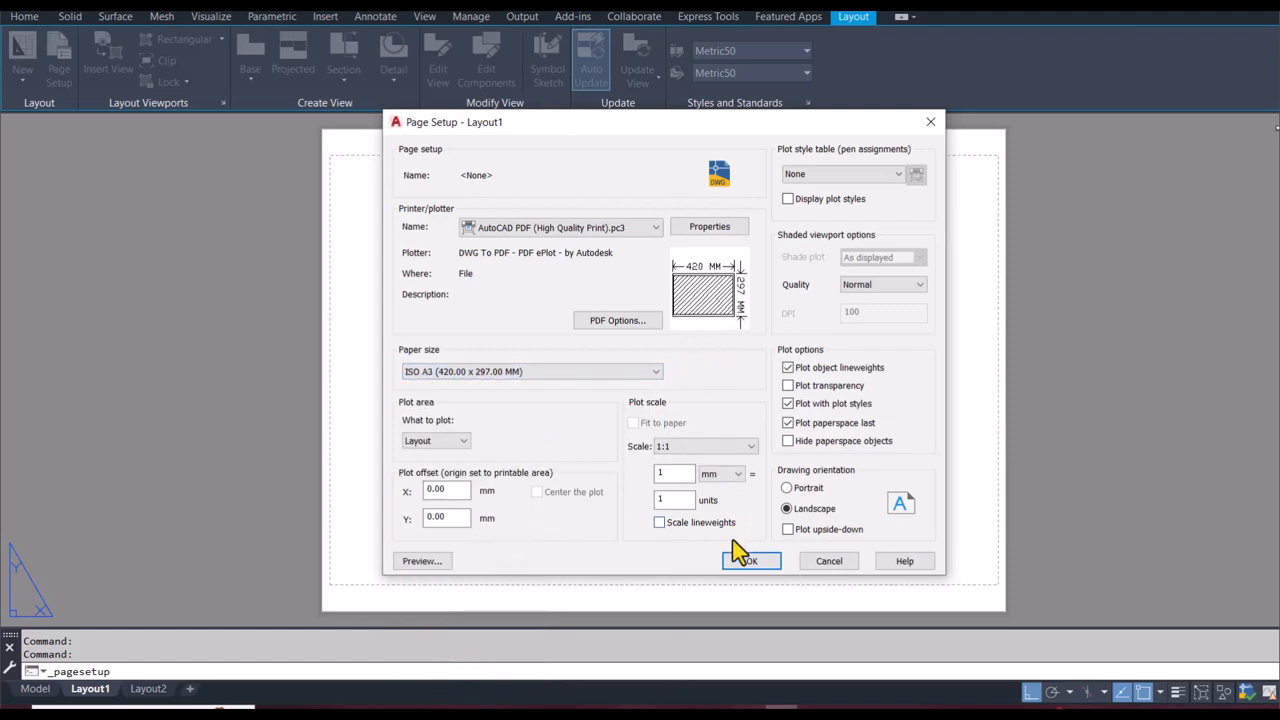
pyautogui.click(740, 567)
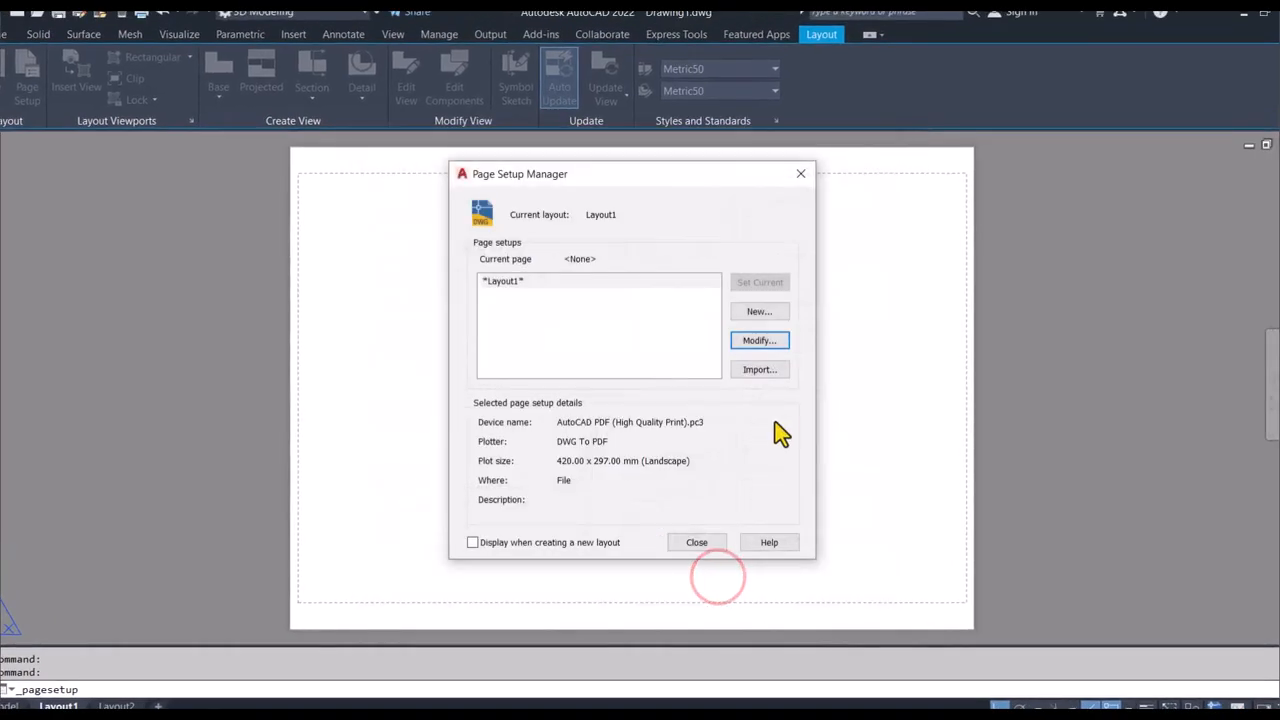
pyautogui.click(696, 542)
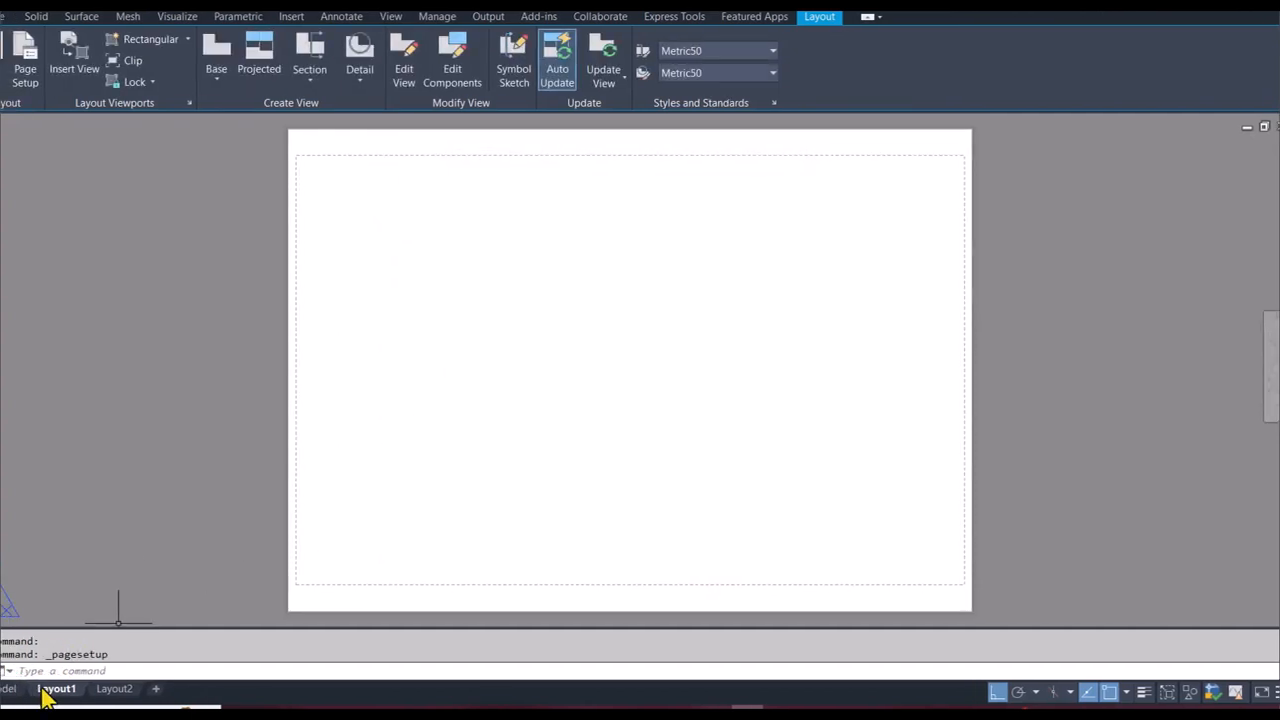
# Step: Set the drafting standard for new drawing views to first angle projection
pyautogui.rightClick(80, 692)
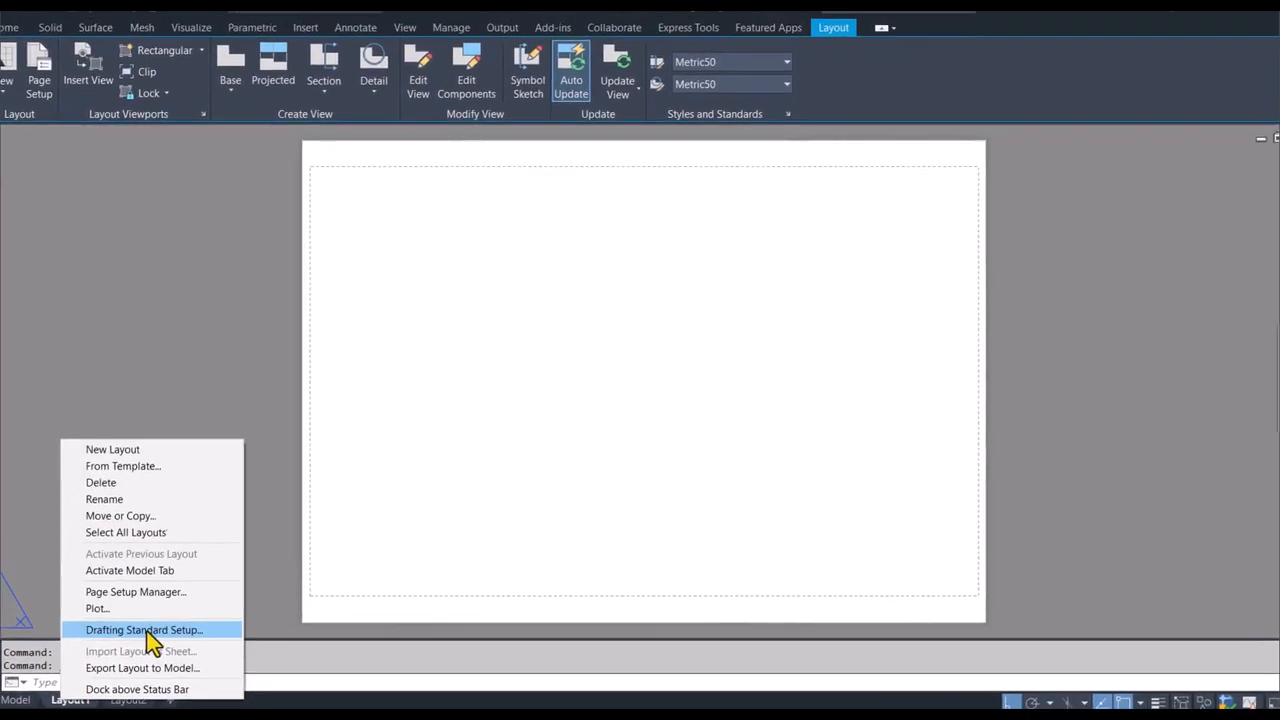
pyautogui.click(166, 619)
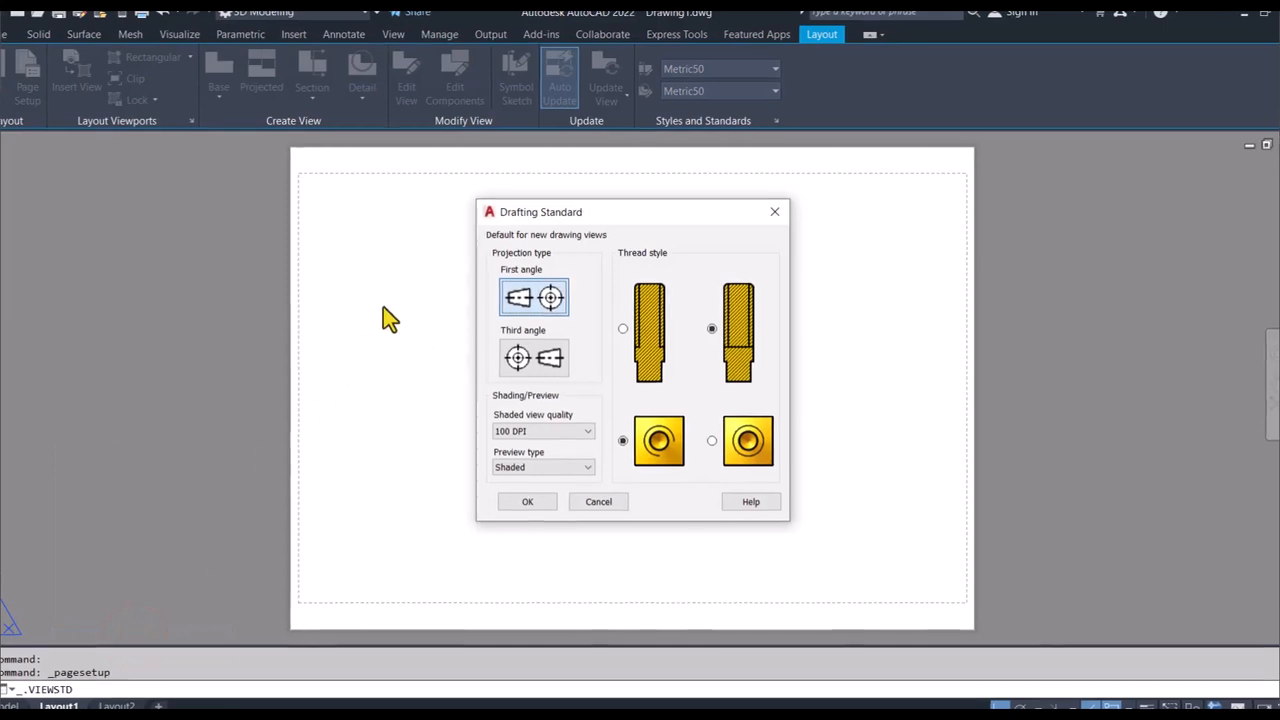
pyautogui.click(528, 293)
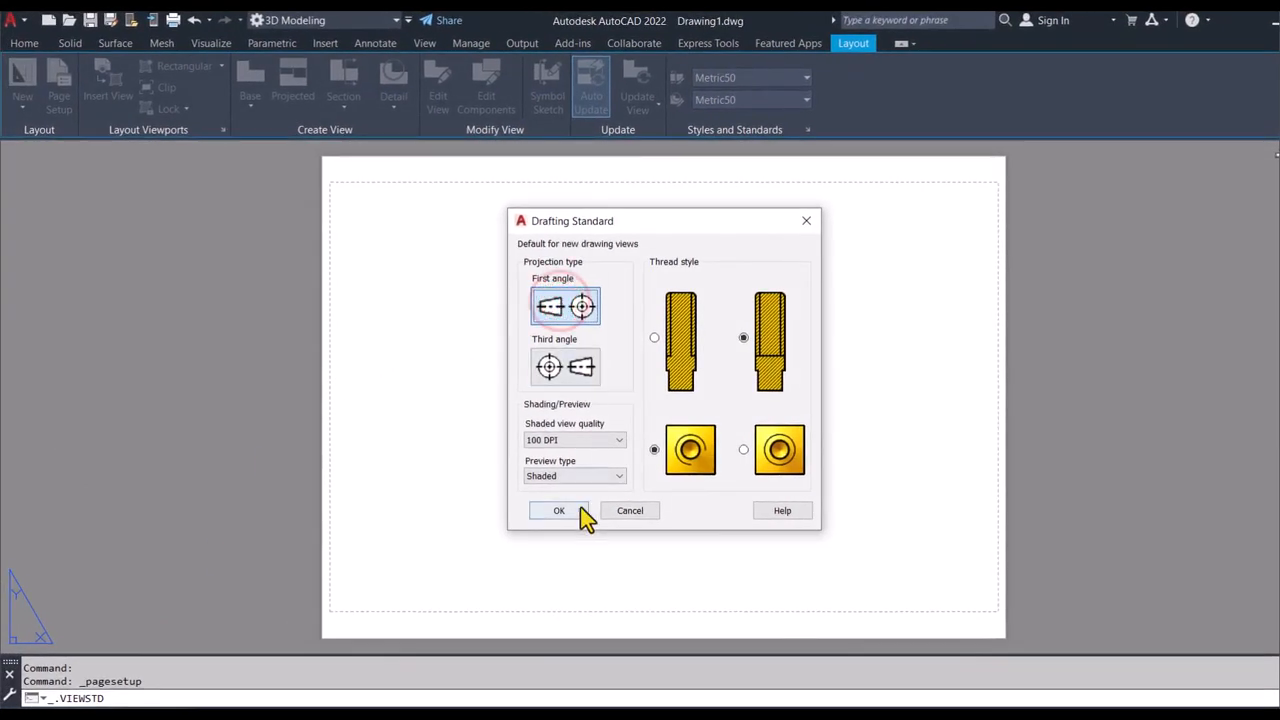
pyautogui.click(559, 485)
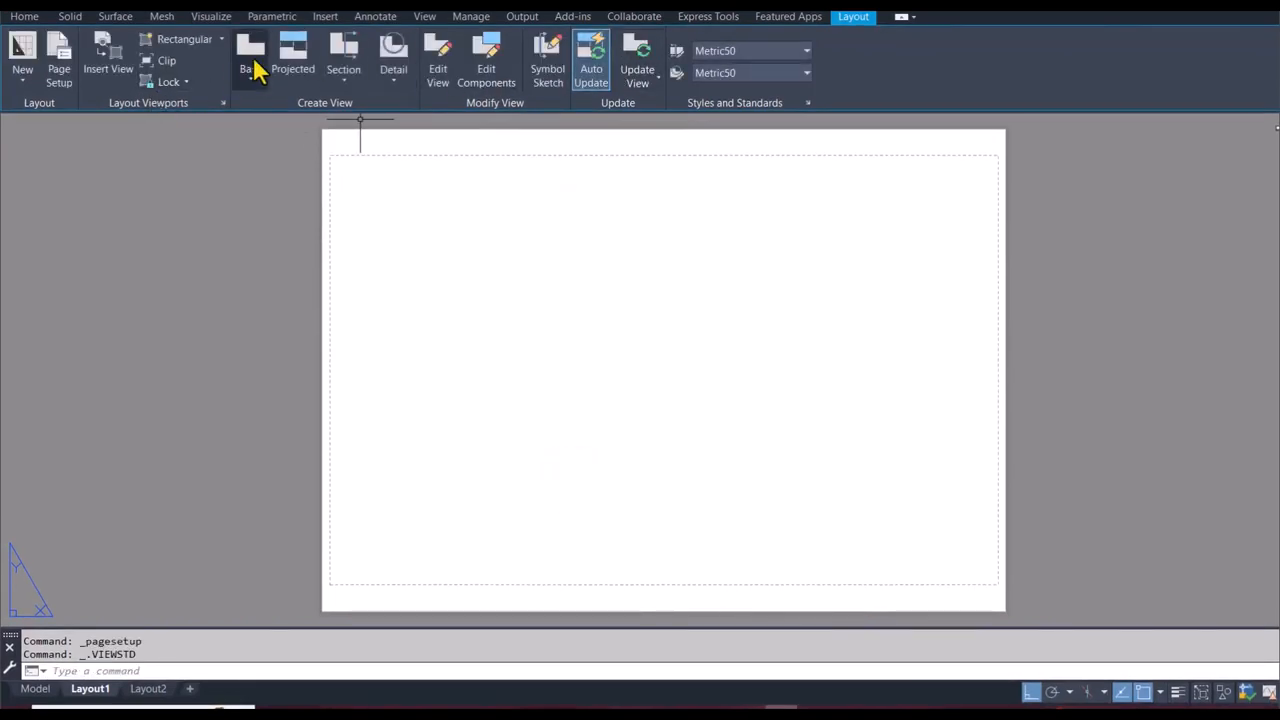
# Step: Create a base view from model space with Front orientation at 1:1 scale, centred near the sheet's upper edge
pyautogui.click(252, 92)
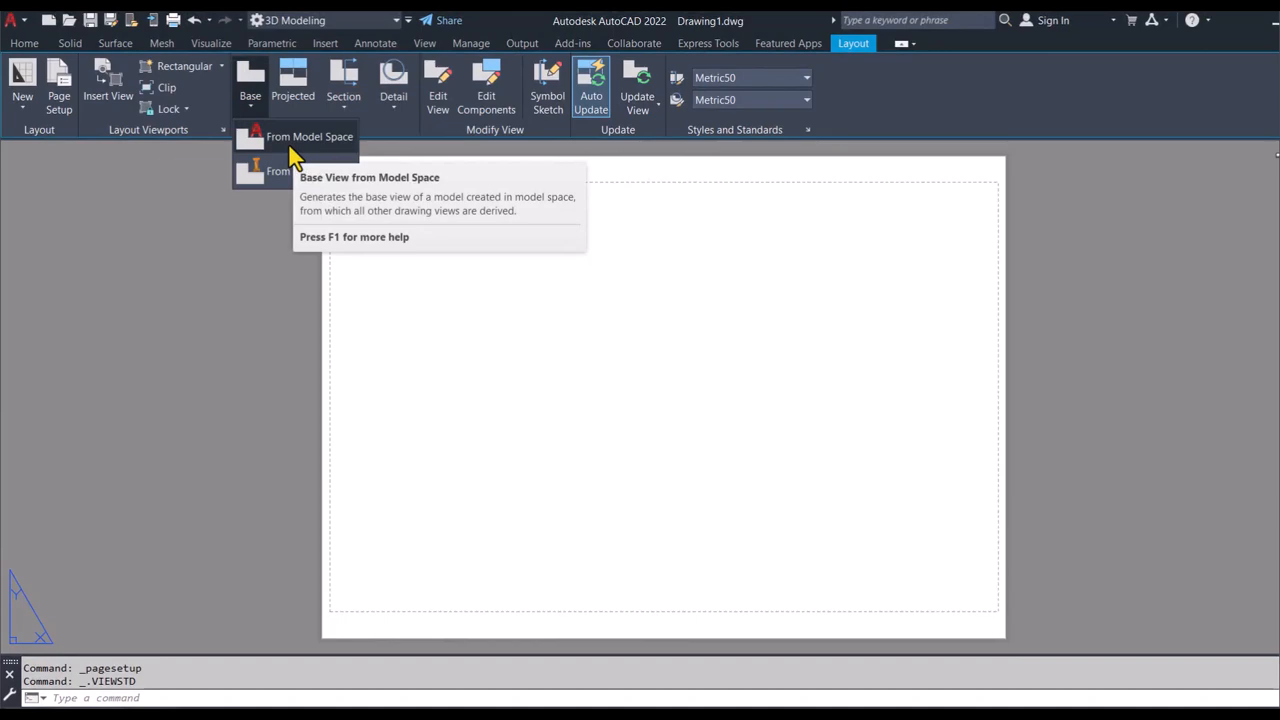
pyautogui.click(290, 147)
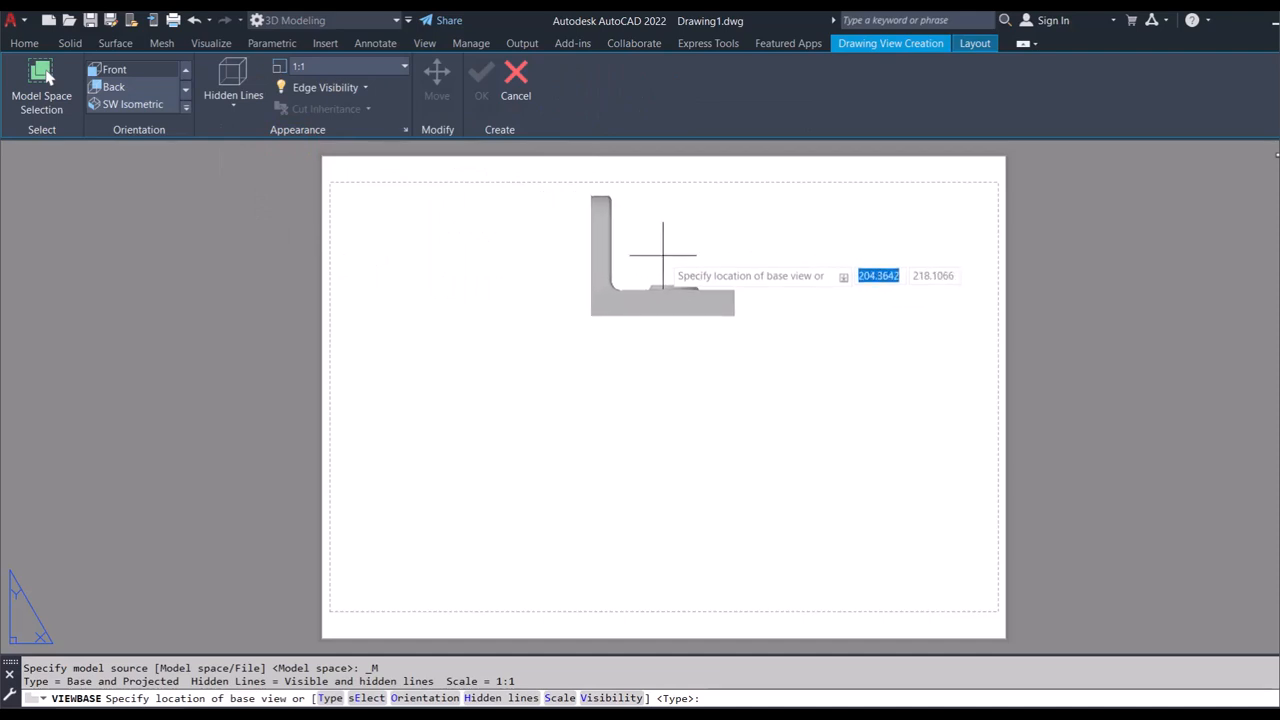
pyautogui.click(657, 256)
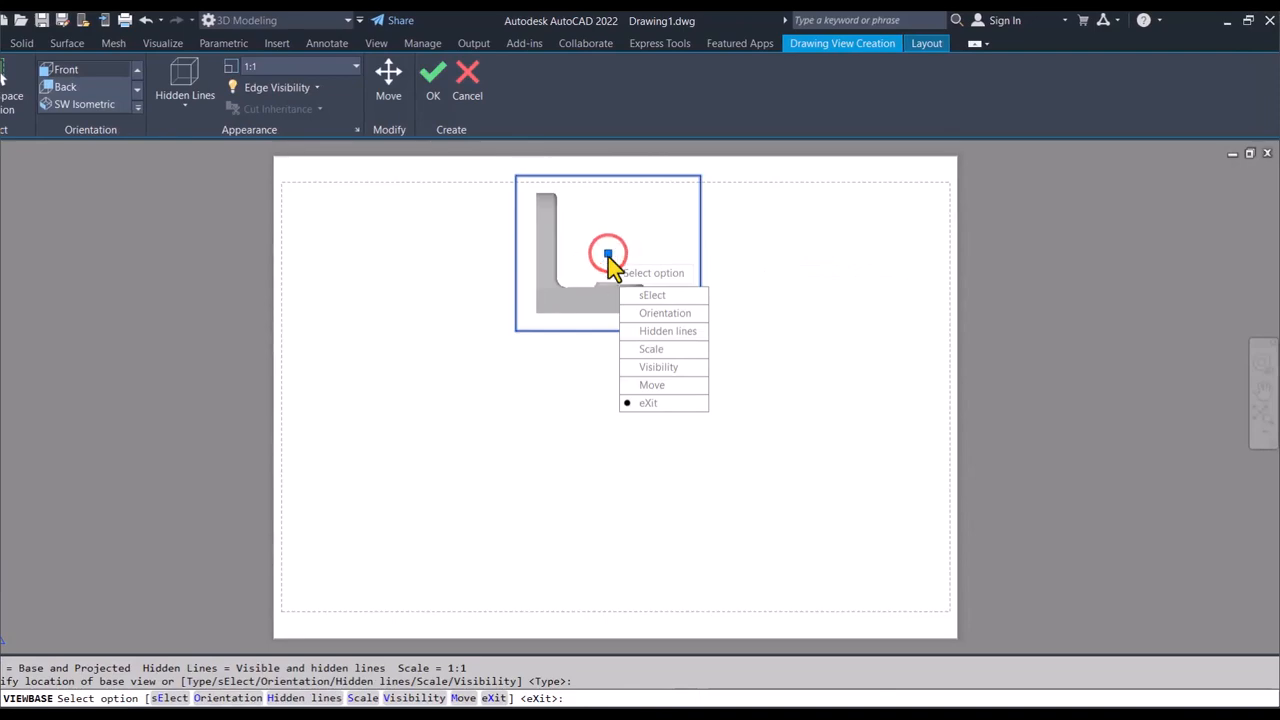
pyautogui.click(660, 403)
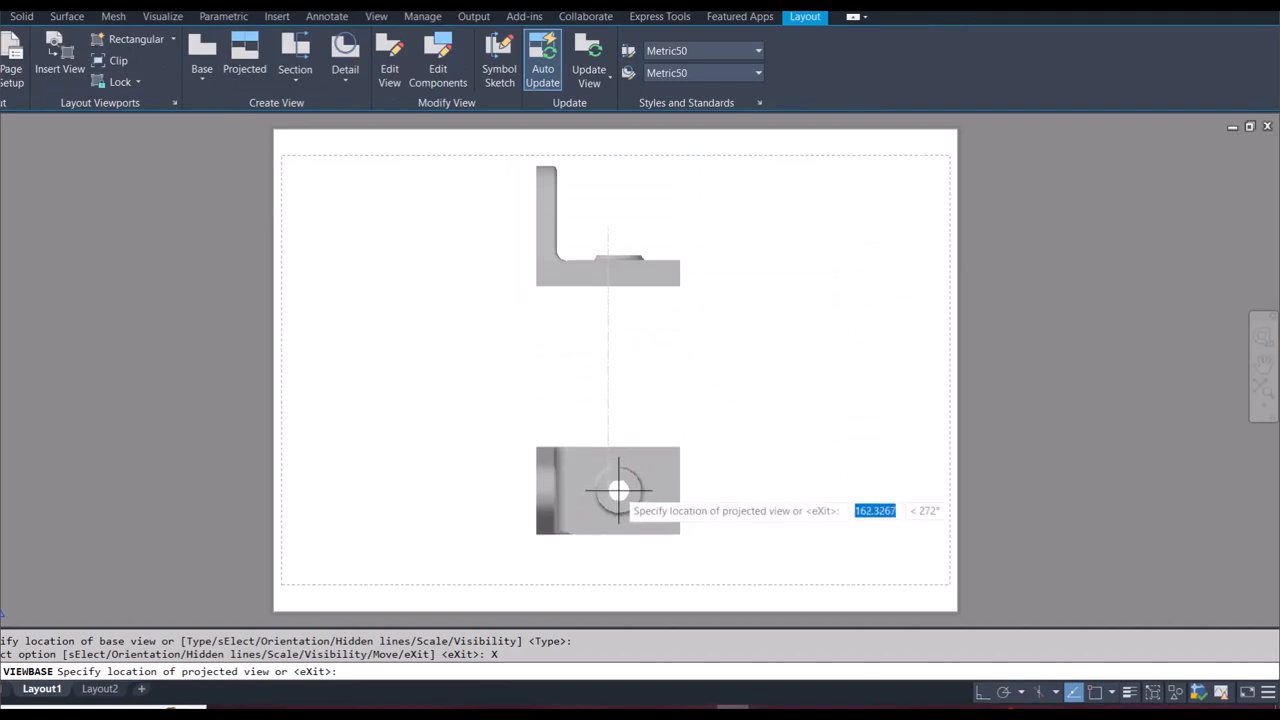
# Step: Project a top view below the base view, a side view to its left and an isometric view diagonally below left
pyautogui.click(618, 490)
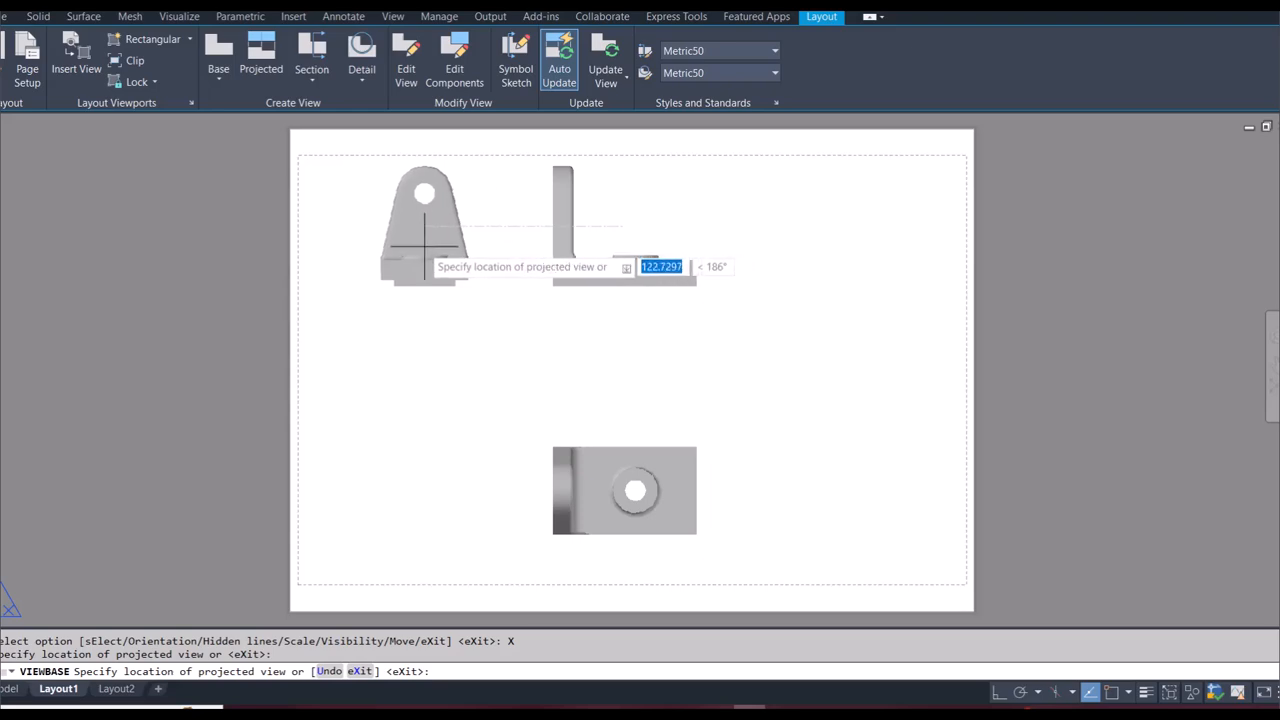
pyautogui.click(419, 247)
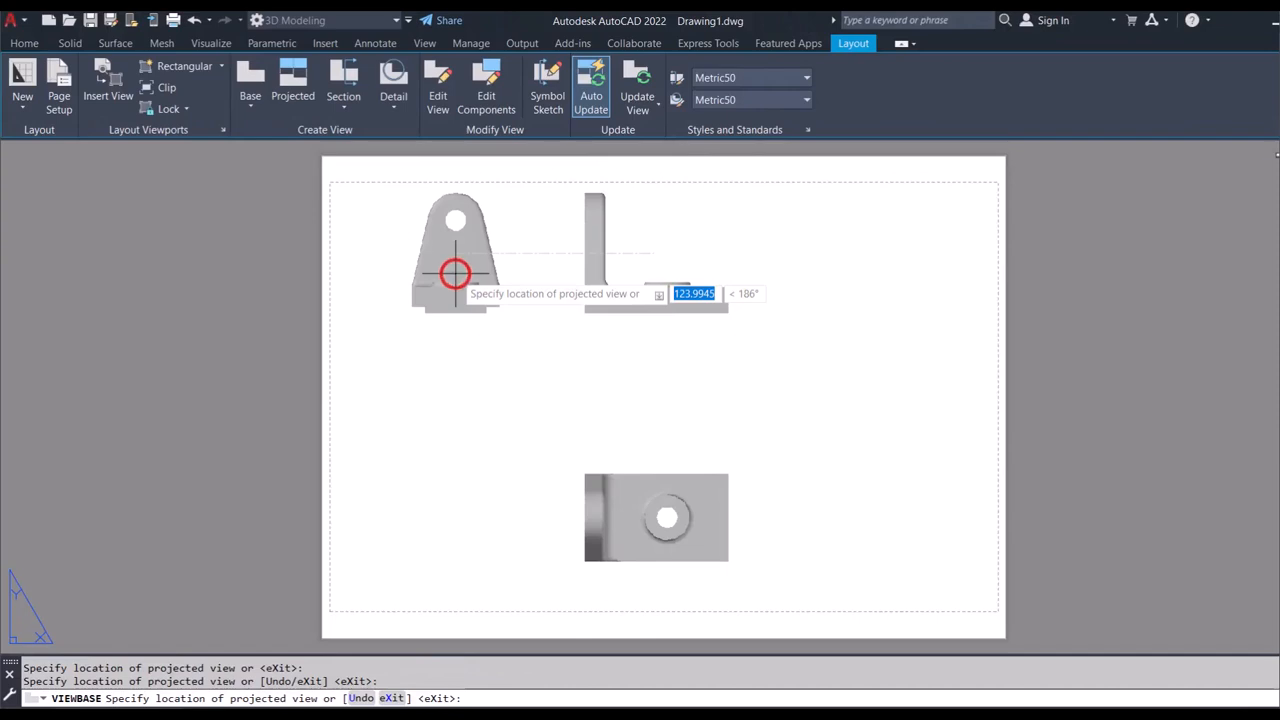
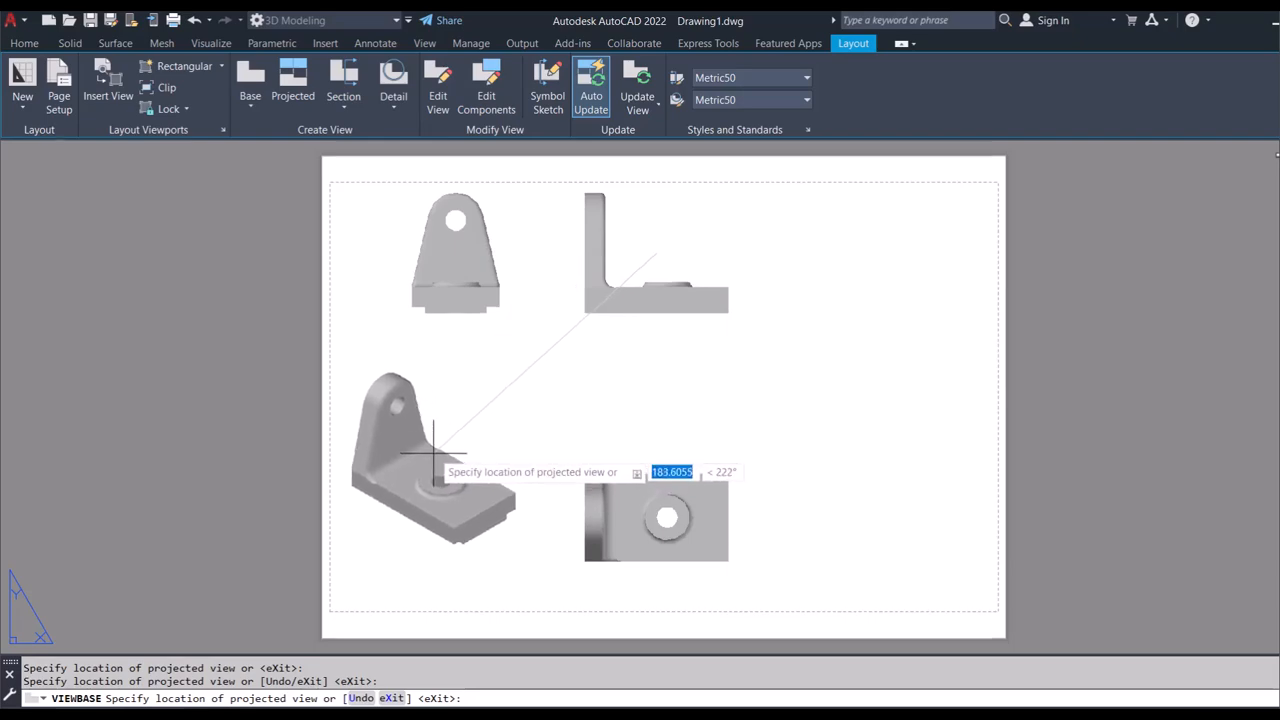
pyautogui.click(424, 435)
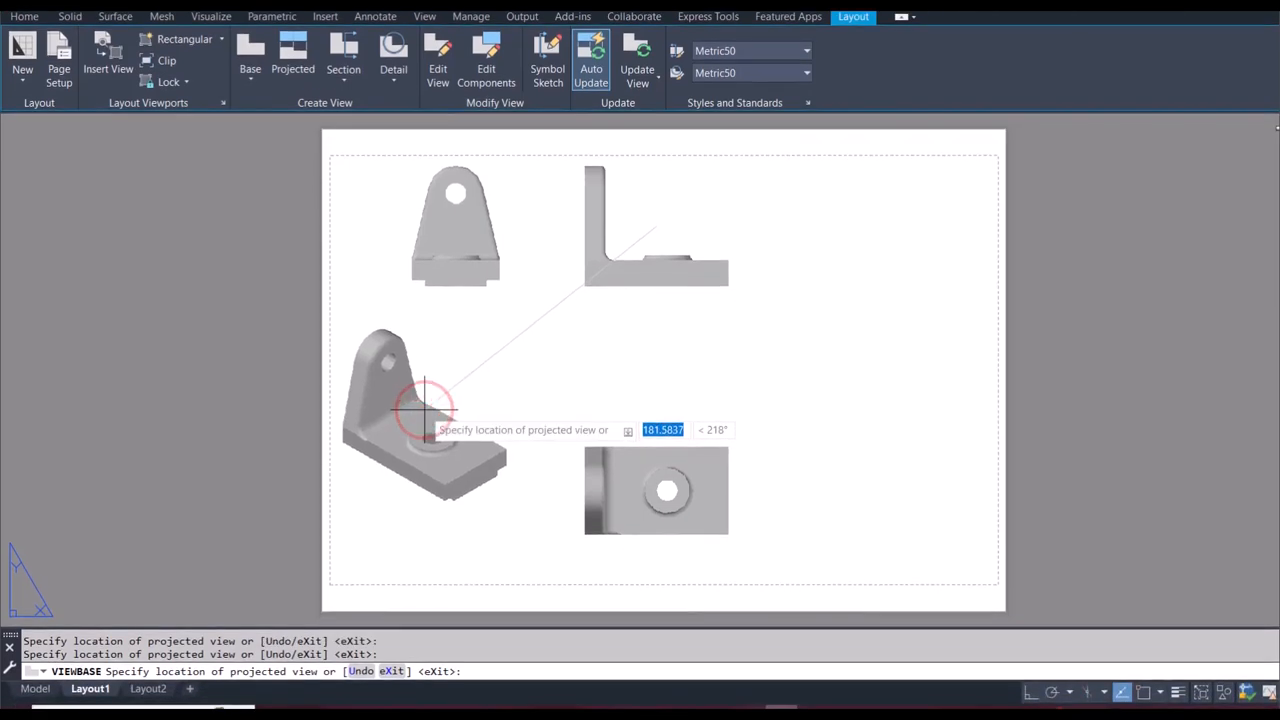
pyautogui.press('Return')
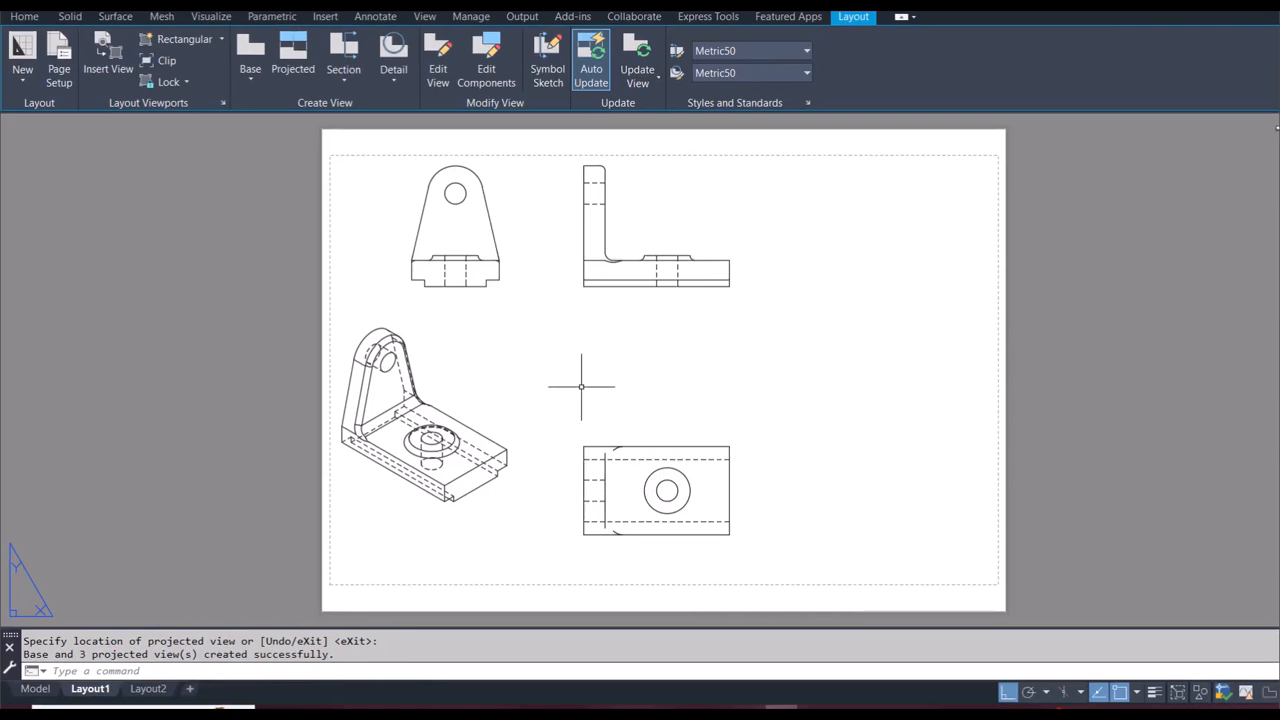
# Step: Change the isometric view's display style to Shaded with visible lines
pyautogui.click(448, 418)
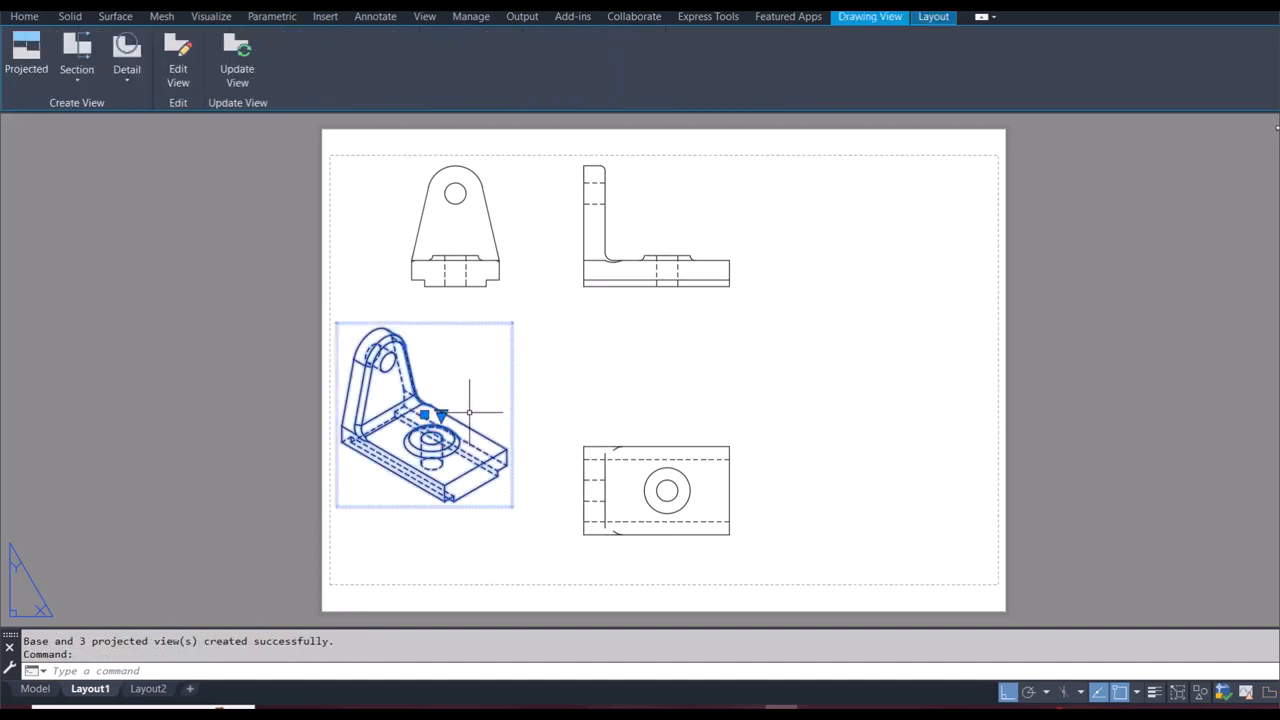
pyautogui.doubleClick(466, 415)
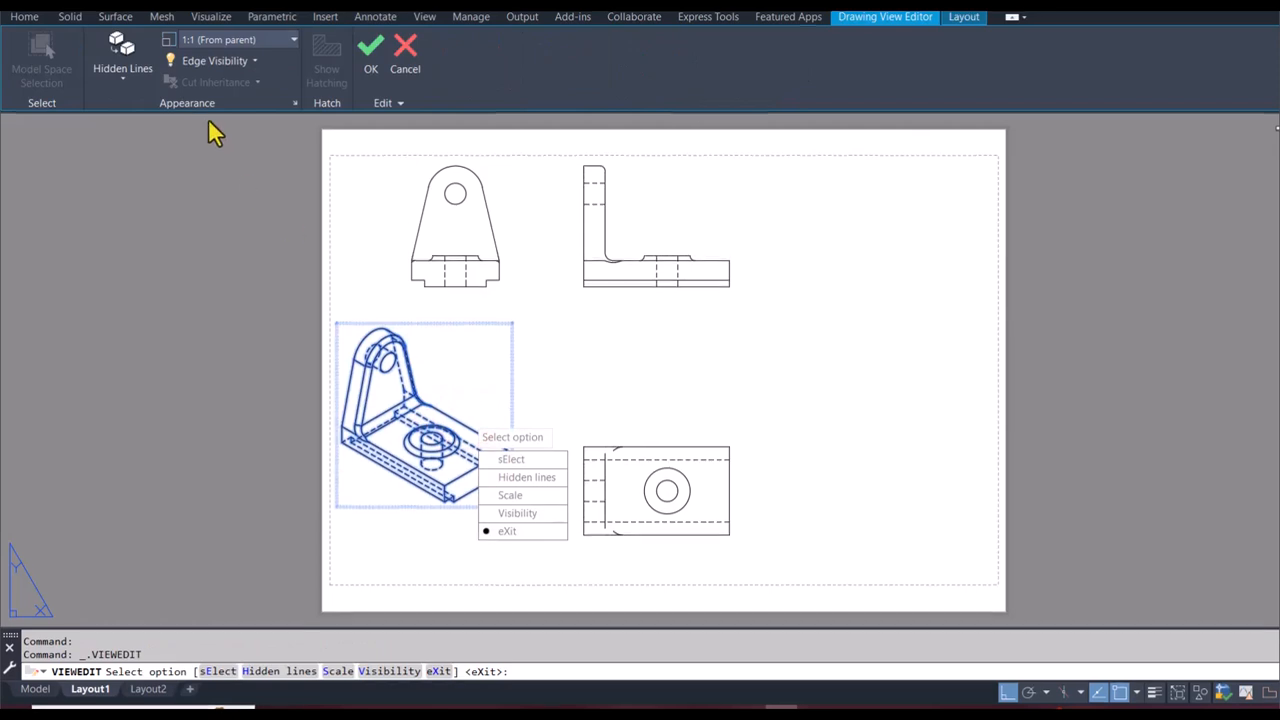
pyautogui.click(122, 77)
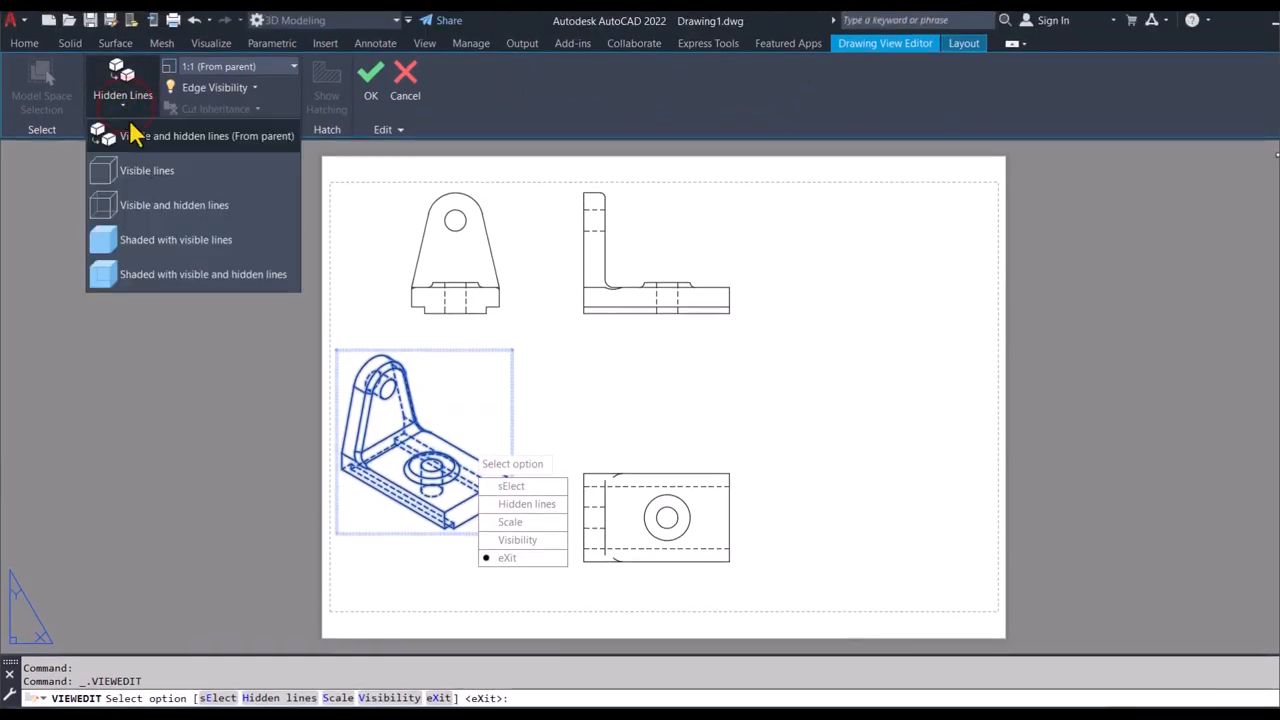
pyautogui.click(158, 241)
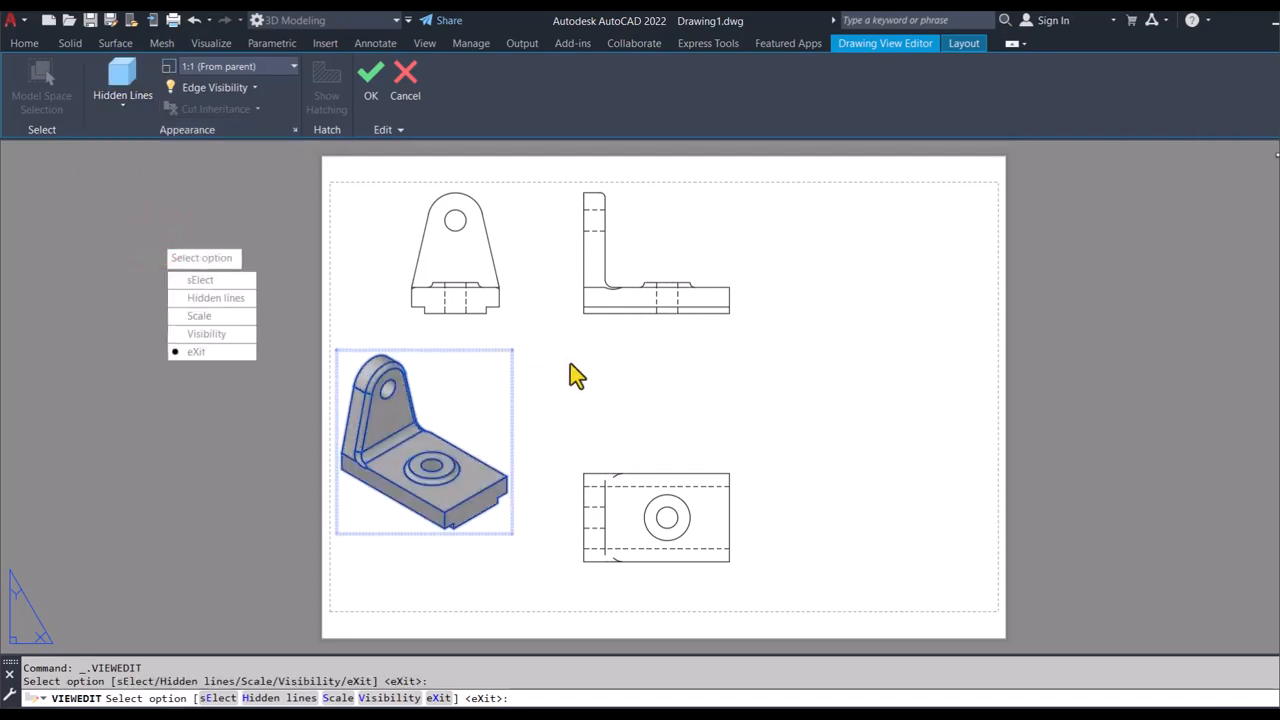
pyautogui.click(676, 525)
pyautogui.press('Escape')
pyautogui.press('Escape')
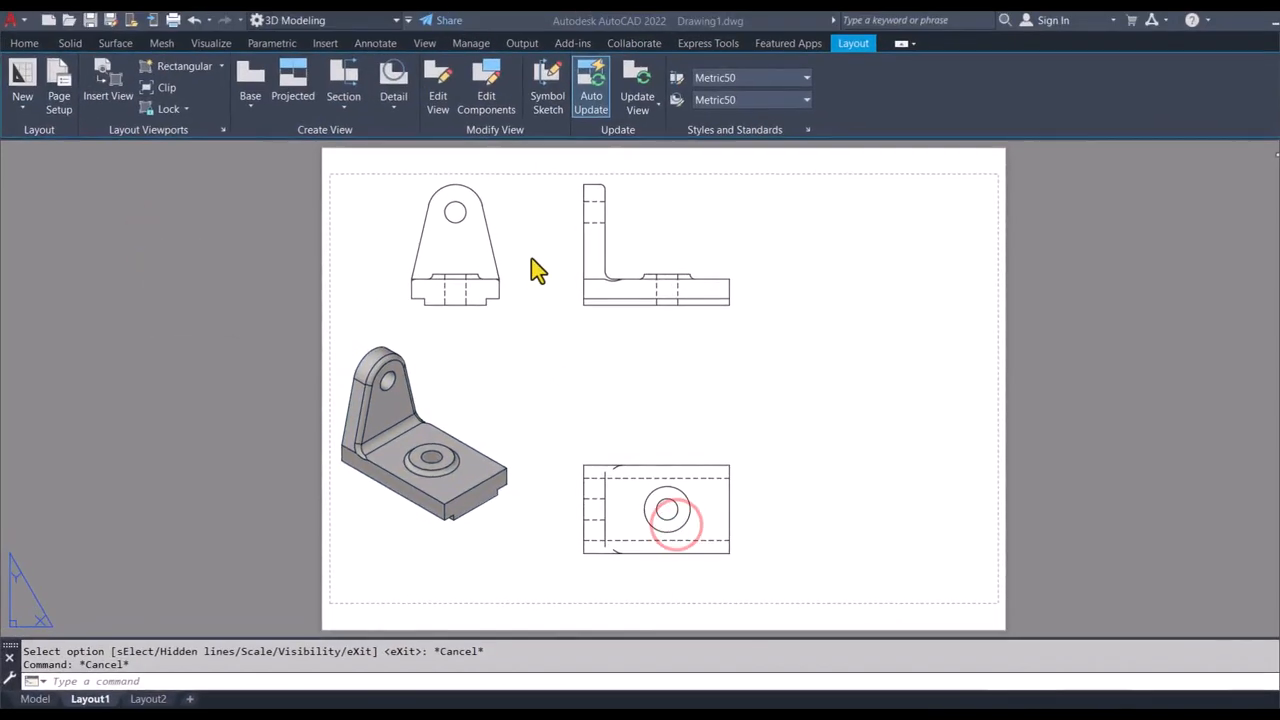
# Step: Switch to AutoCAD Mechanical 2024, set the workspace to Mechanical and return to the Layout1 sheet
pyautogui.click(514, 201)
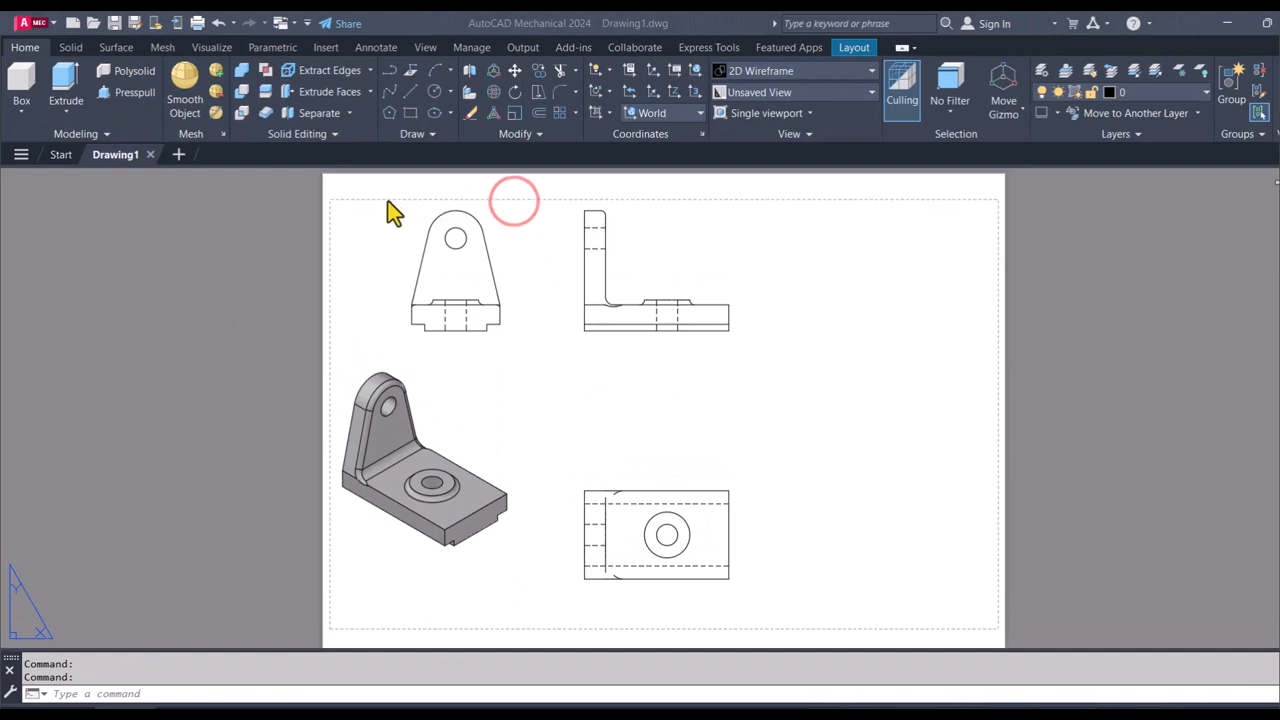
pyautogui.click(385, 198)
pyautogui.click(30, 47)
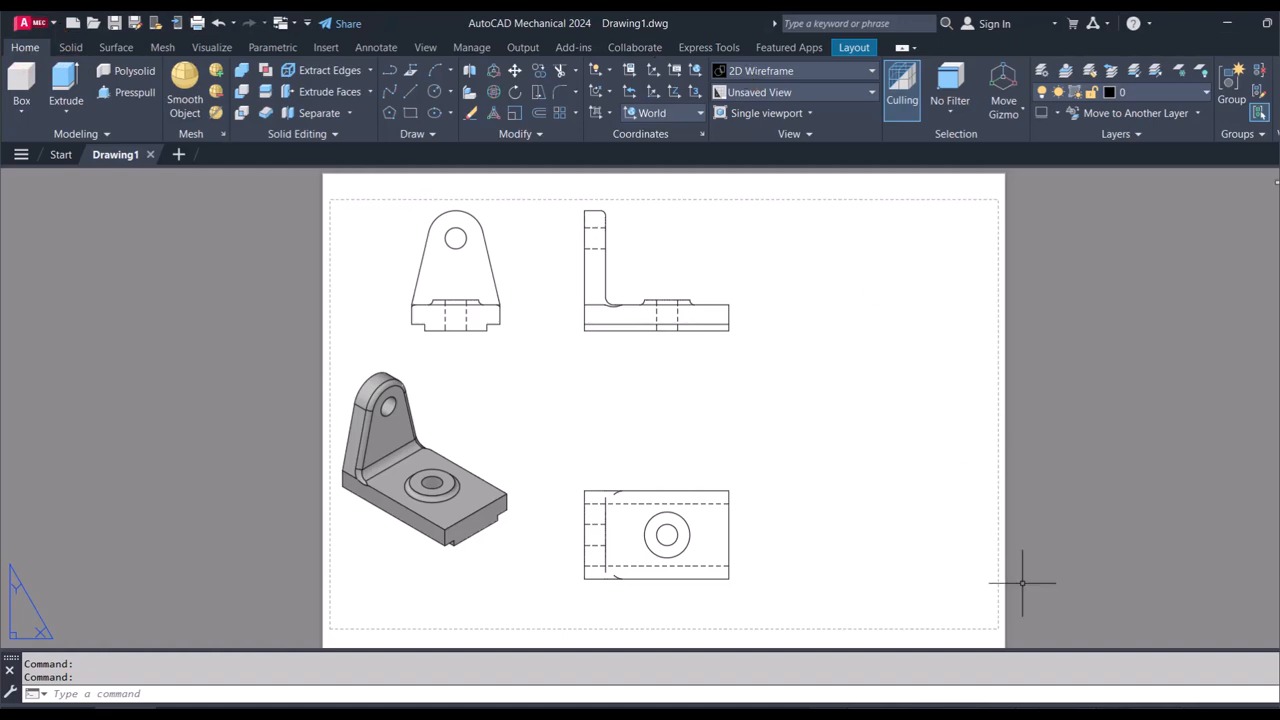
pyautogui.click(804, 47)
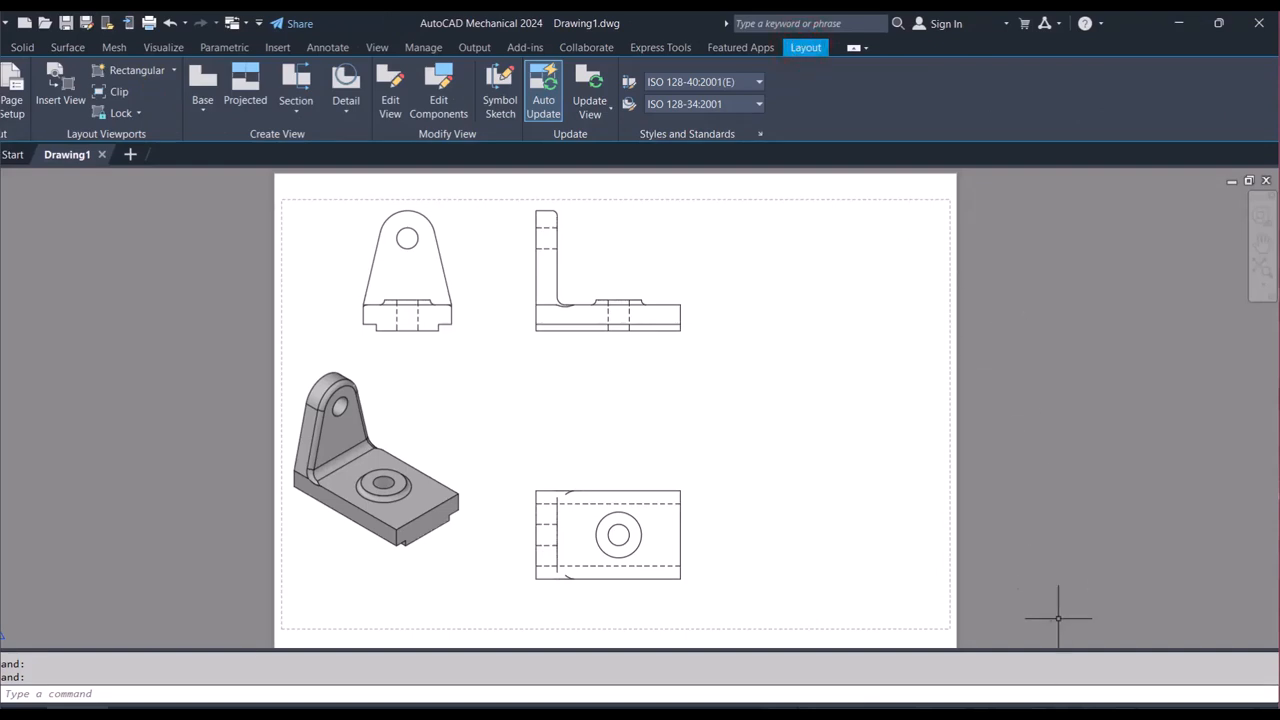
pyautogui.click(1017, 692)
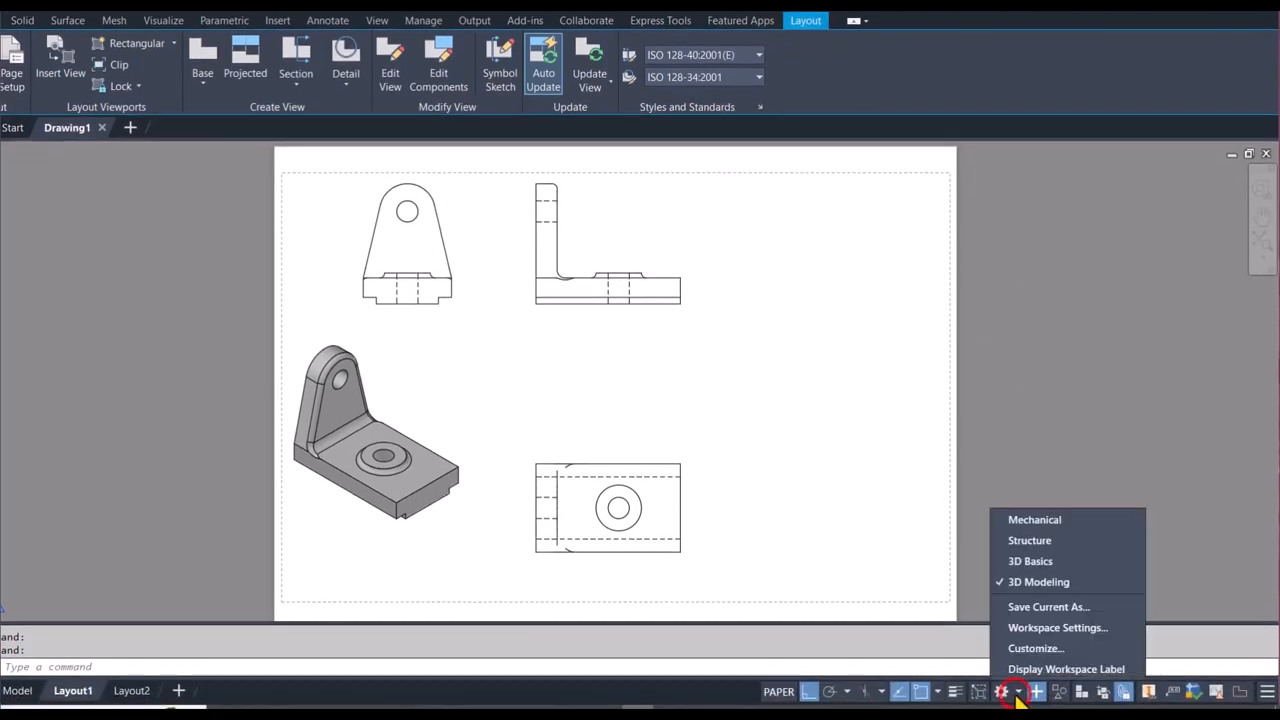
pyautogui.click(1059, 519)
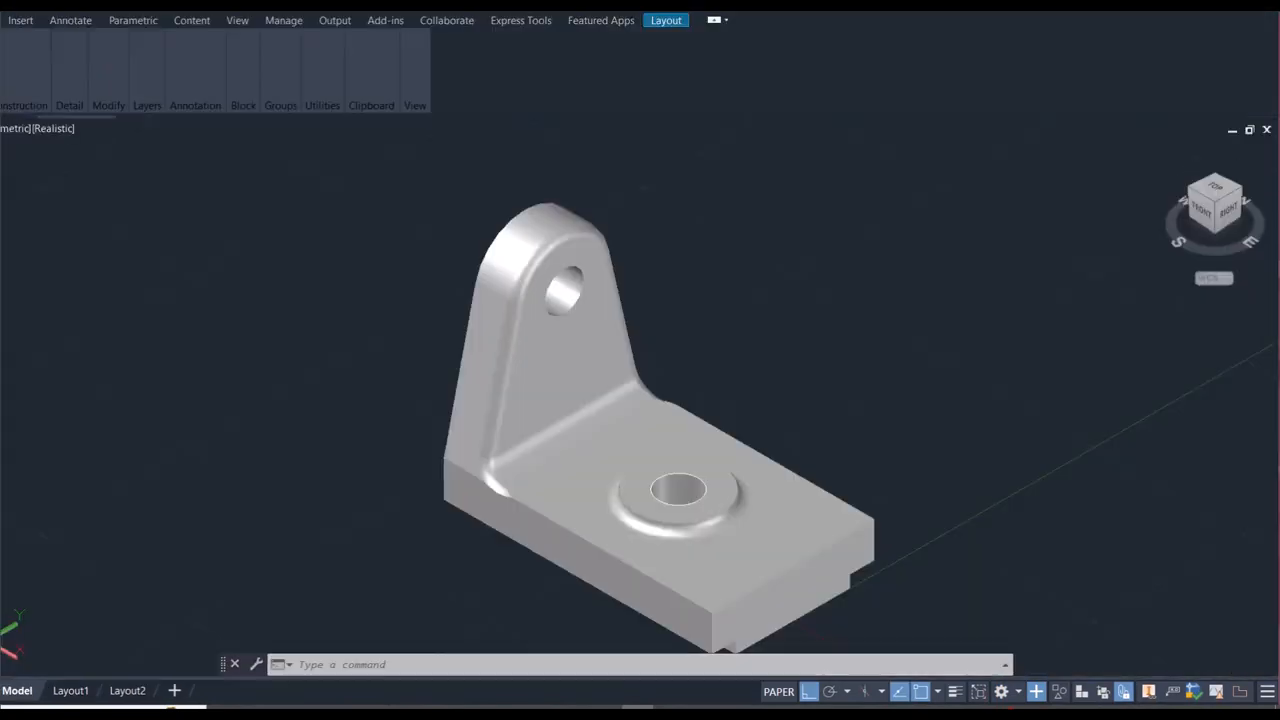
pyautogui.click(127, 692)
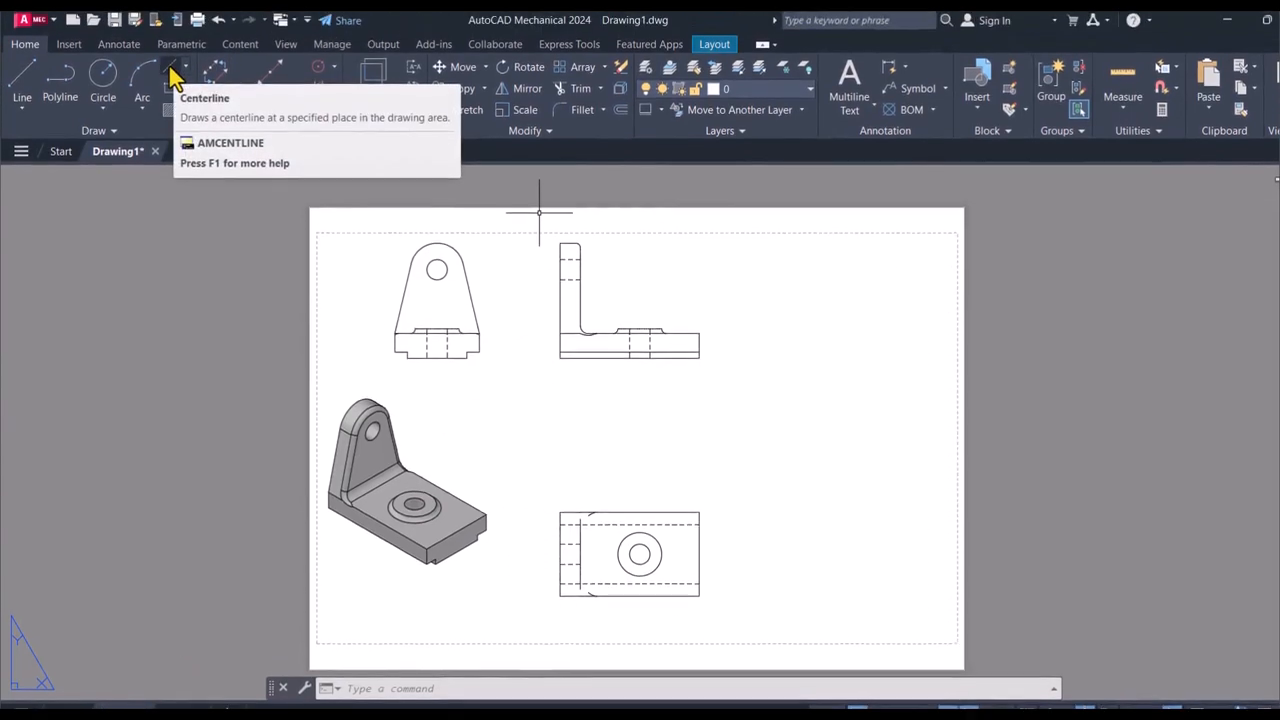
# Step: Draw a vertical centerline through the base hole in the side view, from the boss's top edge to the base's bottom edge
pyautogui.click(172, 75)
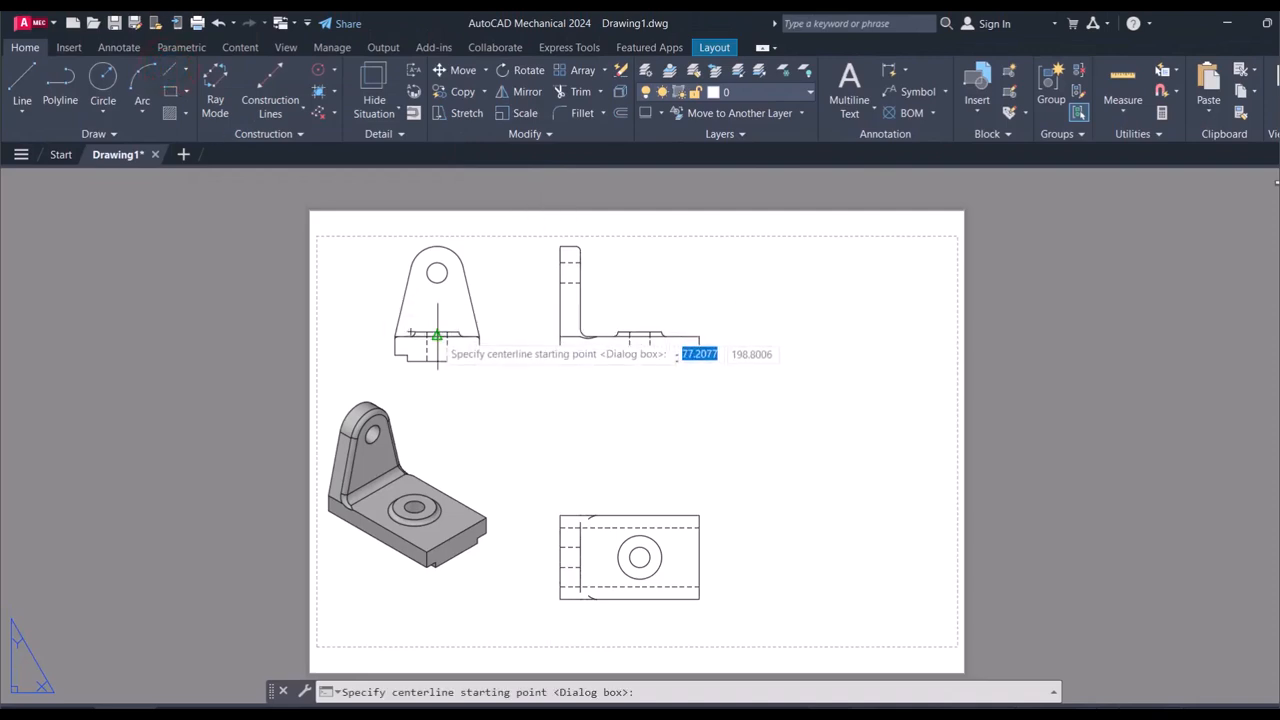
pyautogui.scroll(4, 436, 330)
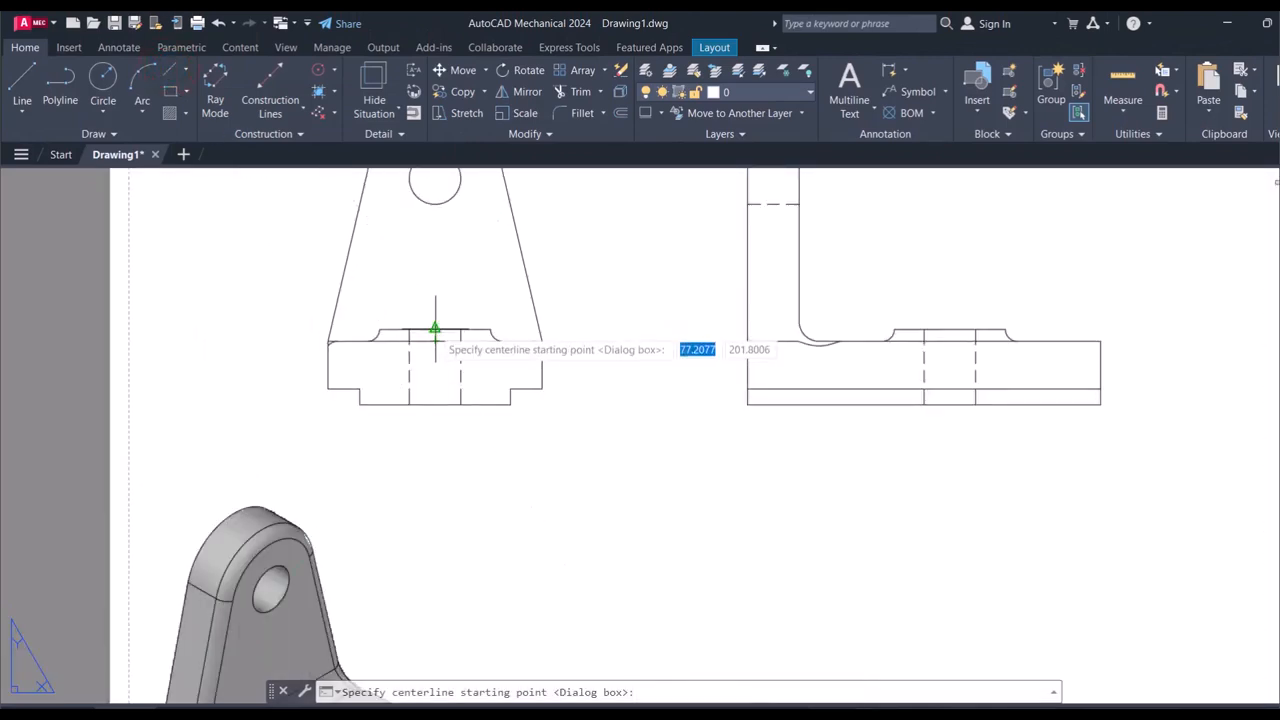
pyautogui.click(435, 328)
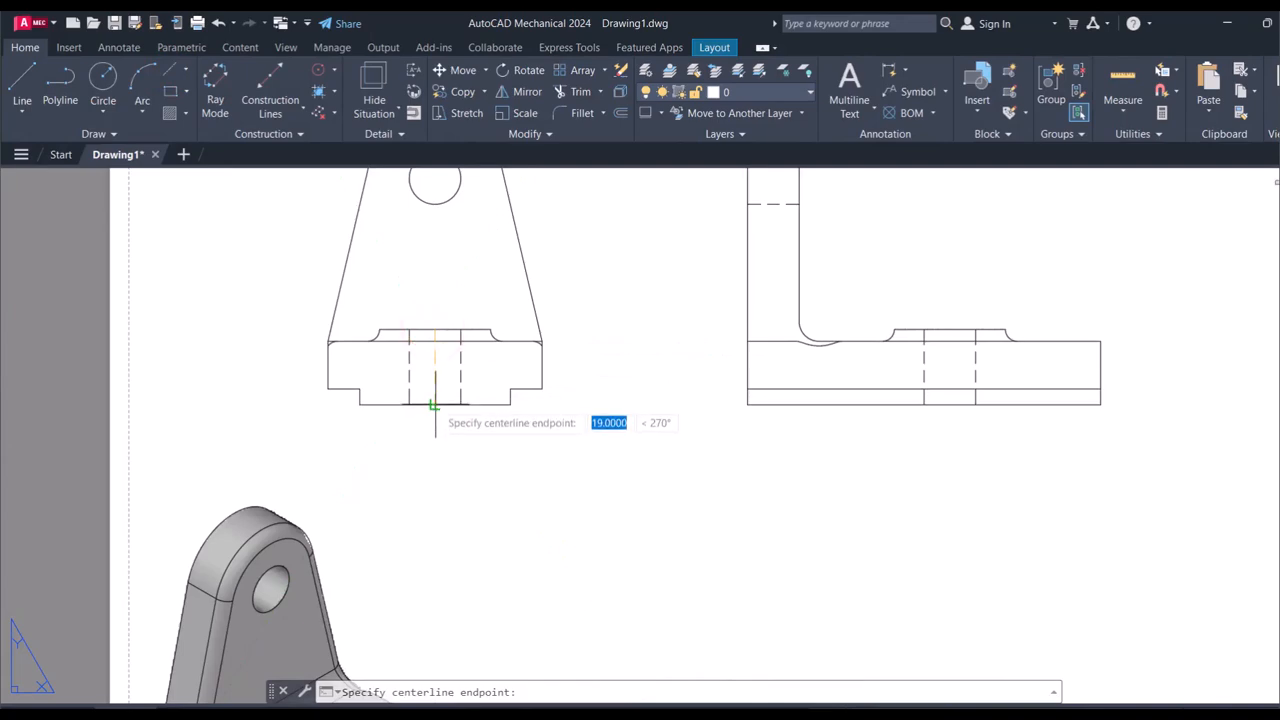
pyautogui.scroll(10, 432, 408)
pyautogui.click(421, 403)
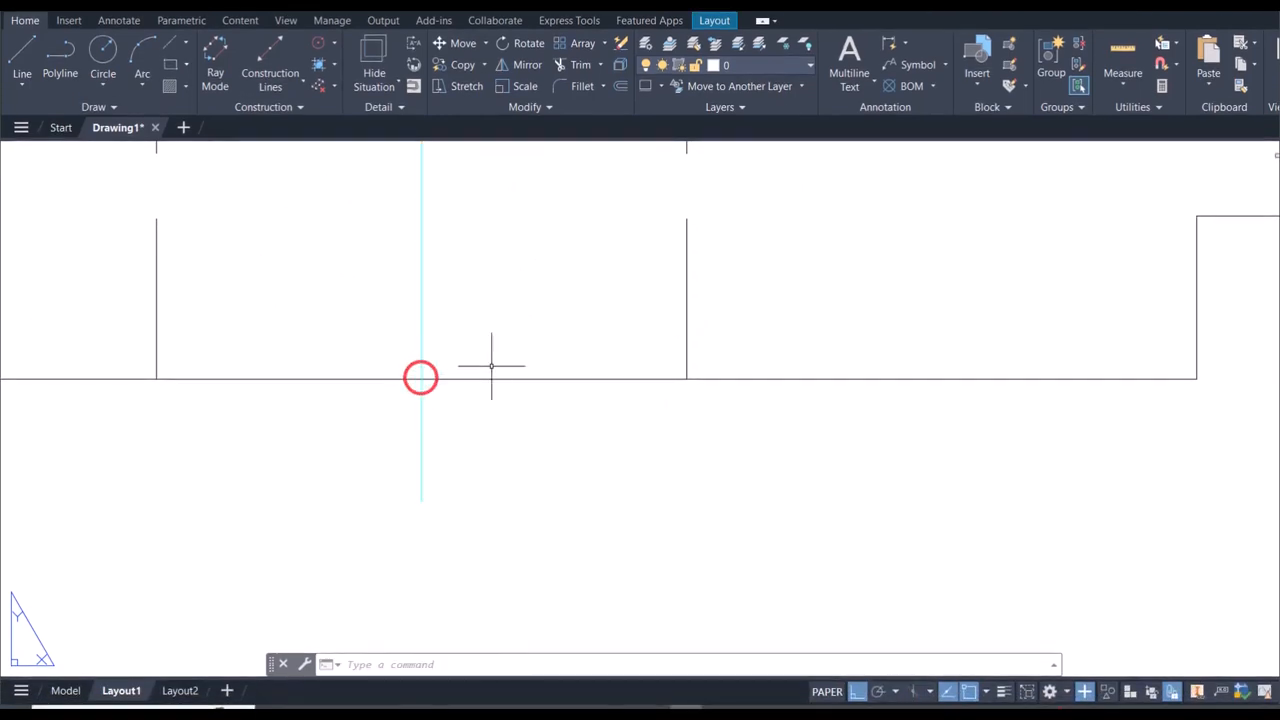
pyautogui.scroll(-8, 491, 390)
pyautogui.scroll(-5, 491, 367)
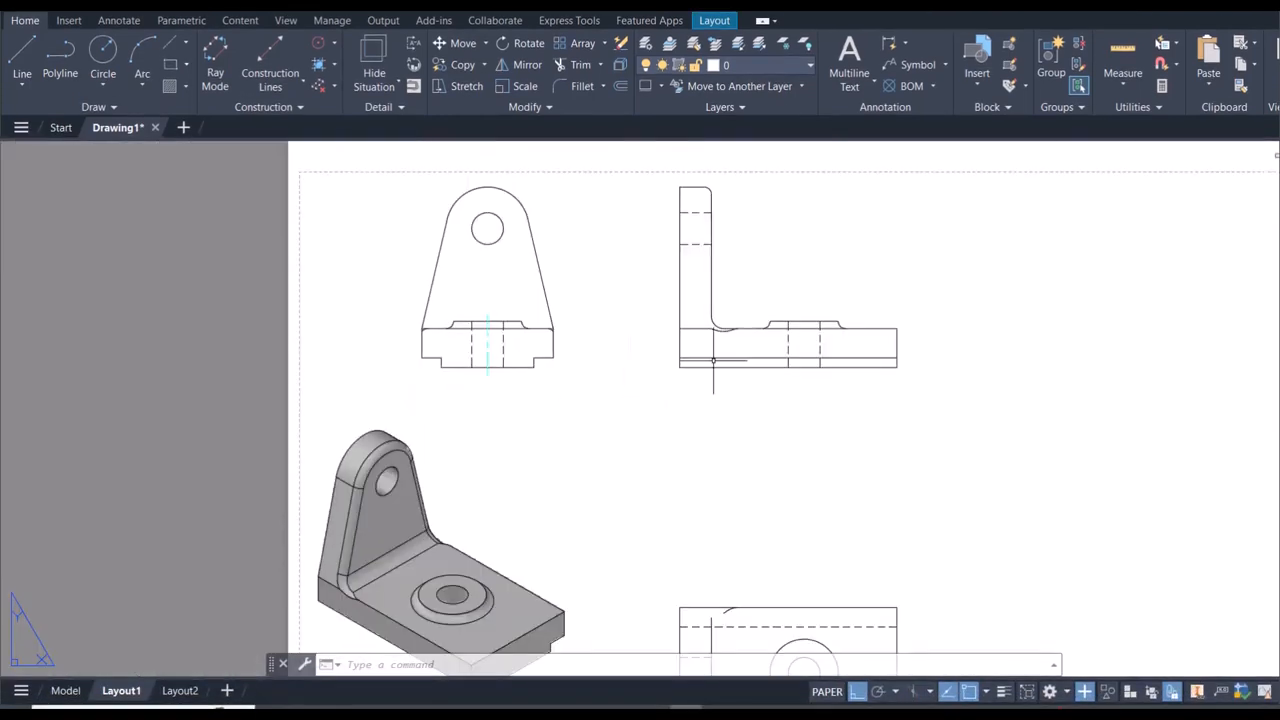
# Step: Draw a horizontal centerline across the upright's hole in the front view, level with the hole's center in the side view
pyautogui.press('Return')
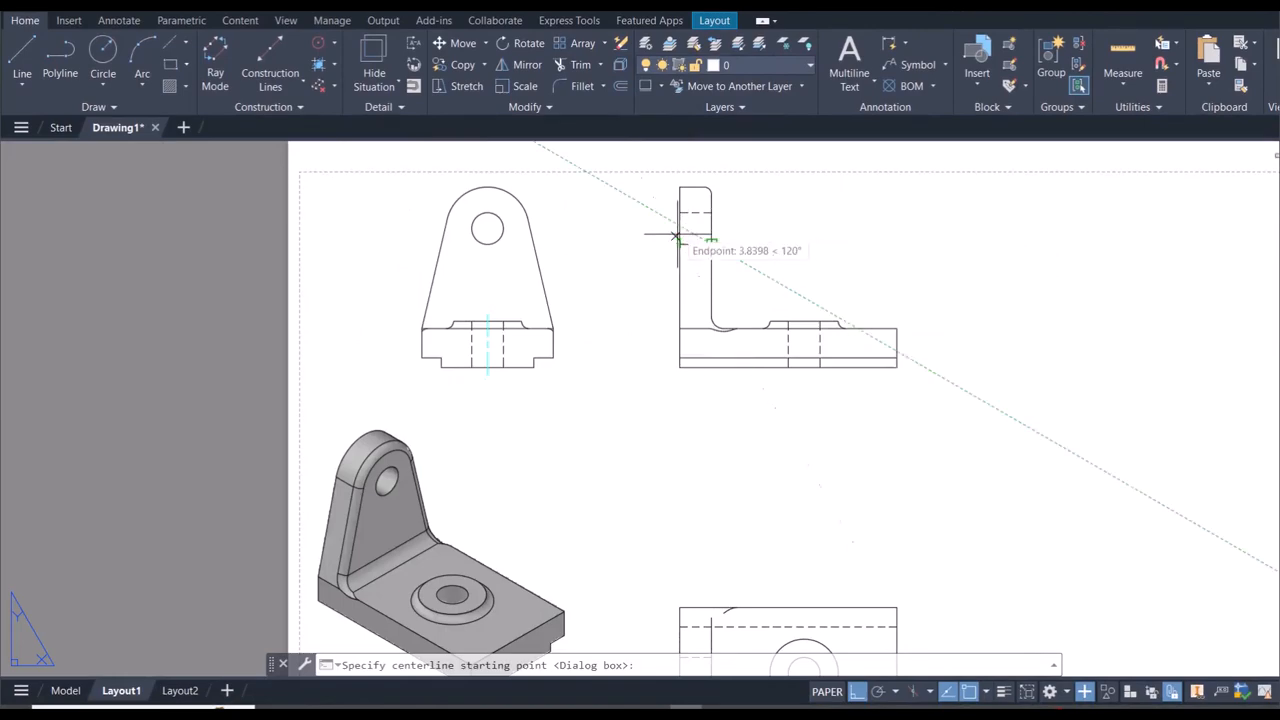
pyautogui.scroll(6, 680, 230)
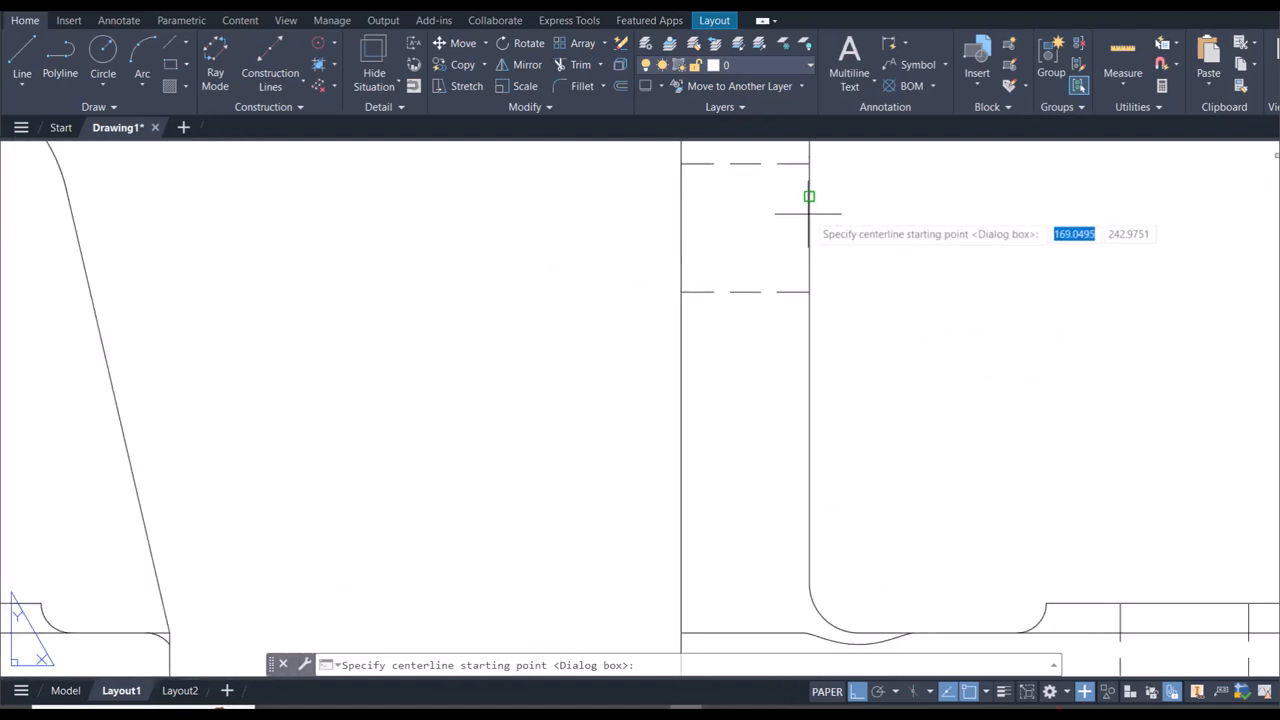
pyautogui.scroll(-5, 808, 207)
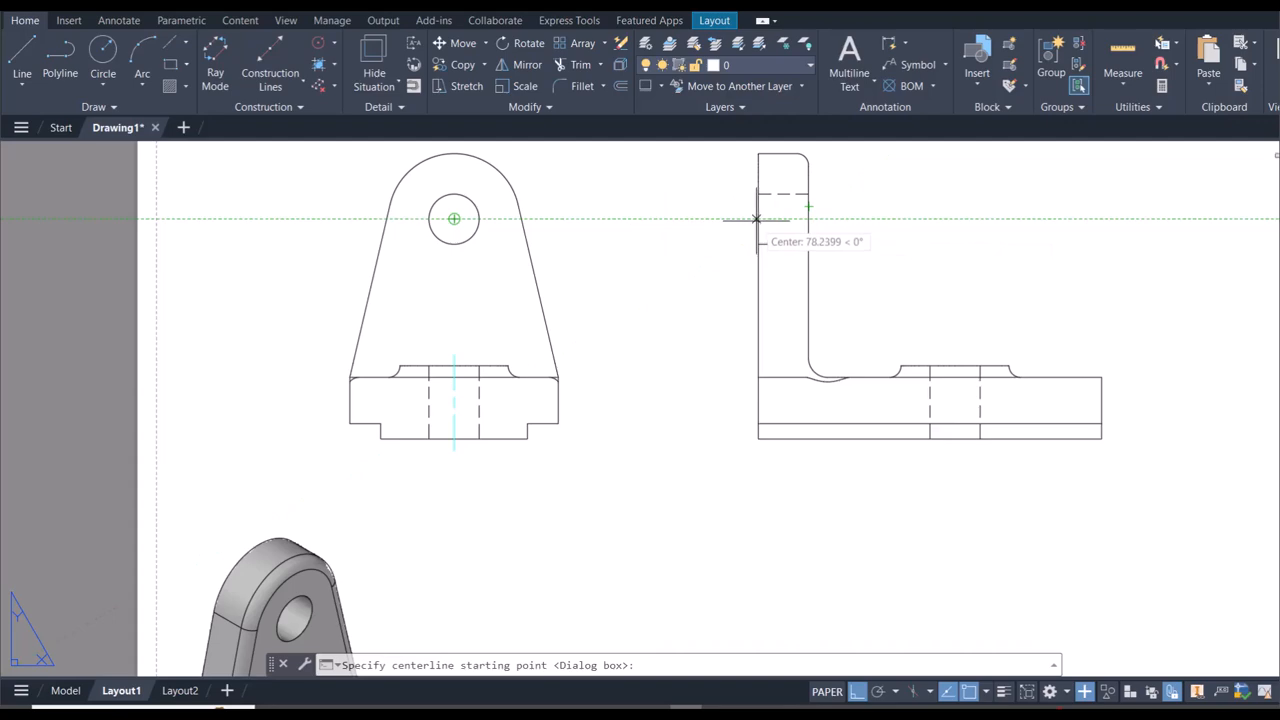
pyautogui.click(757, 218)
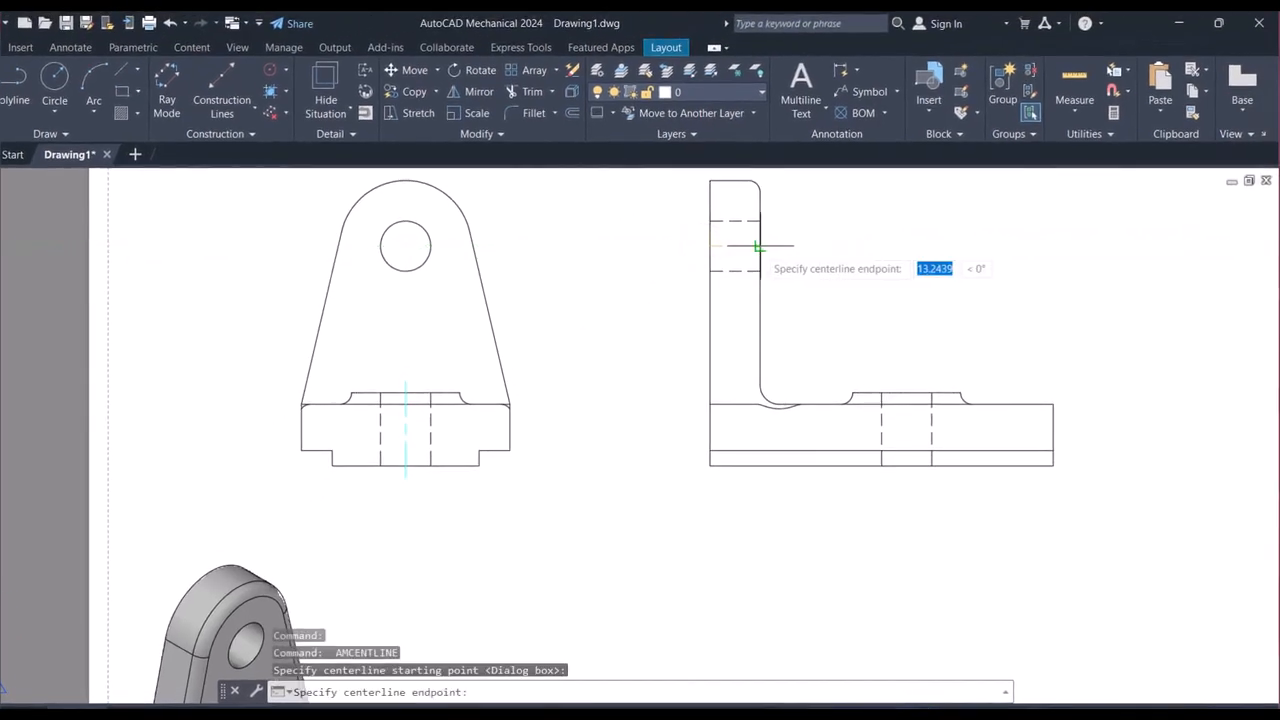
pyautogui.click(759, 247)
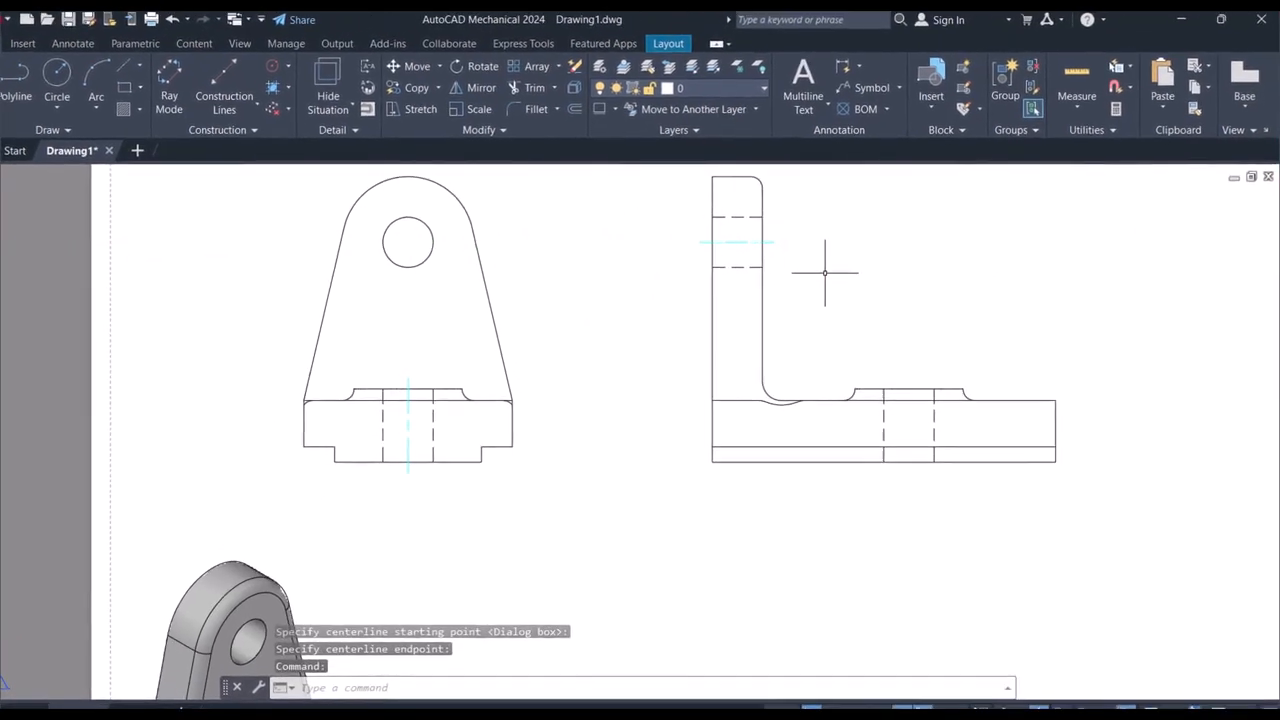
# Step: Draw a vertical centerline through the base hole in the front view, from the boss's top edge to the base's bottom edge
pyautogui.press('Return')
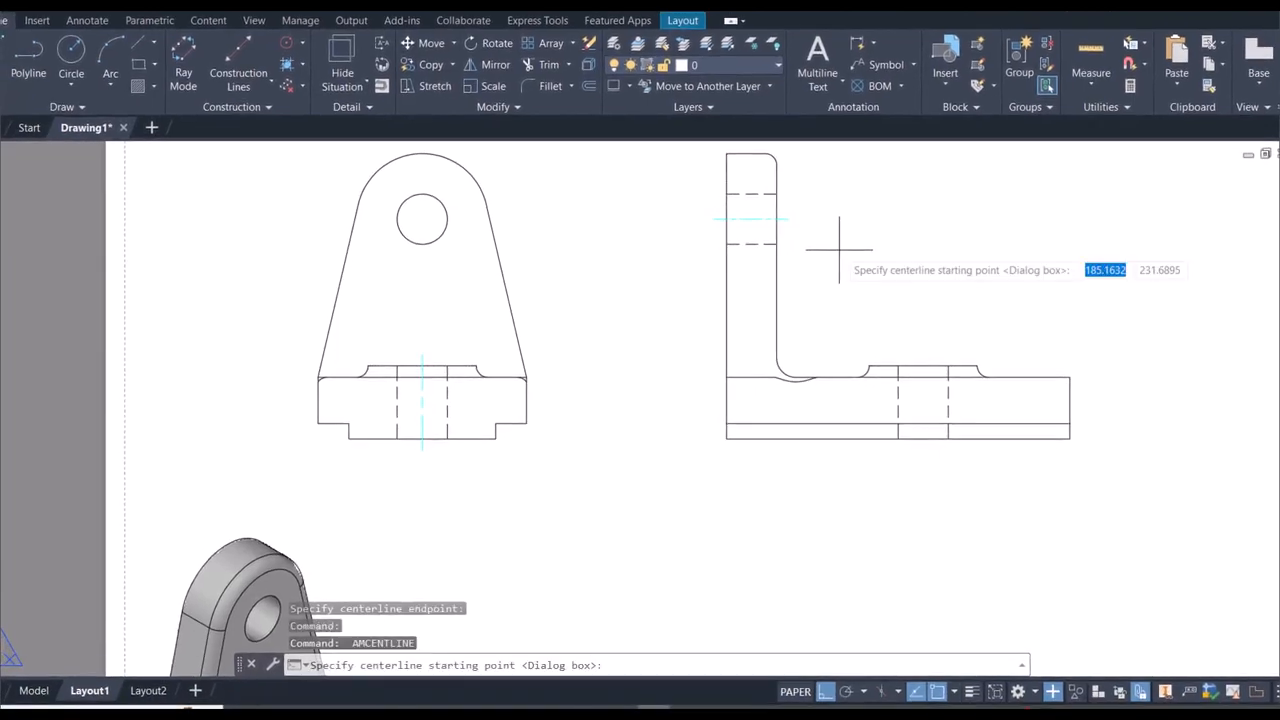
pyautogui.click(920, 363)
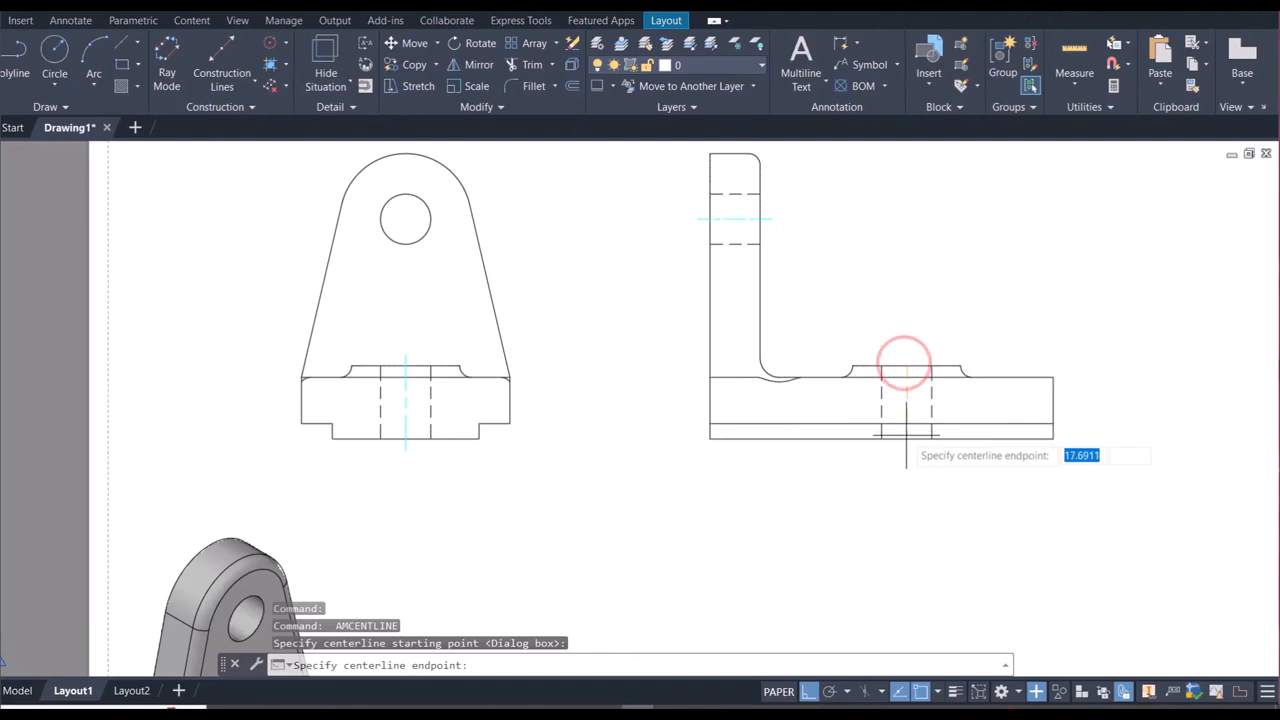
pyautogui.click(906, 433)
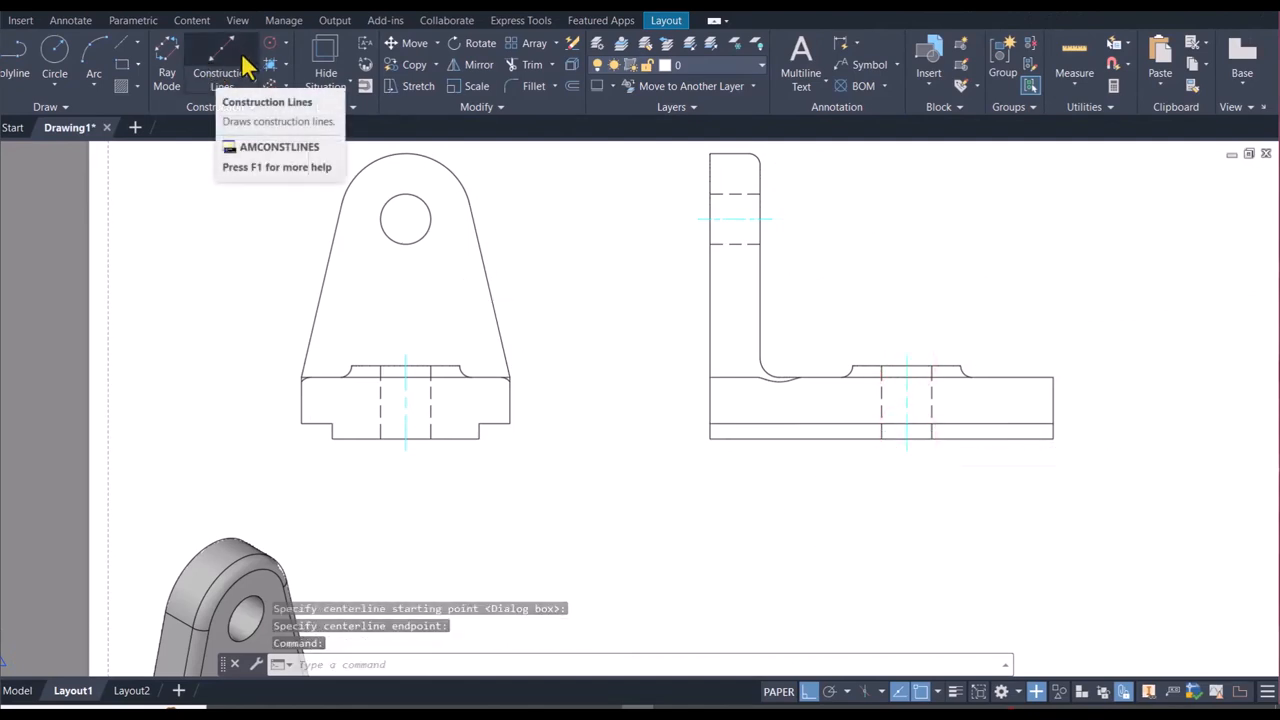
# Step: Place a centerline cross about 21 mm in diameter on the upright's hole in the front view
pyautogui.click(137, 46)
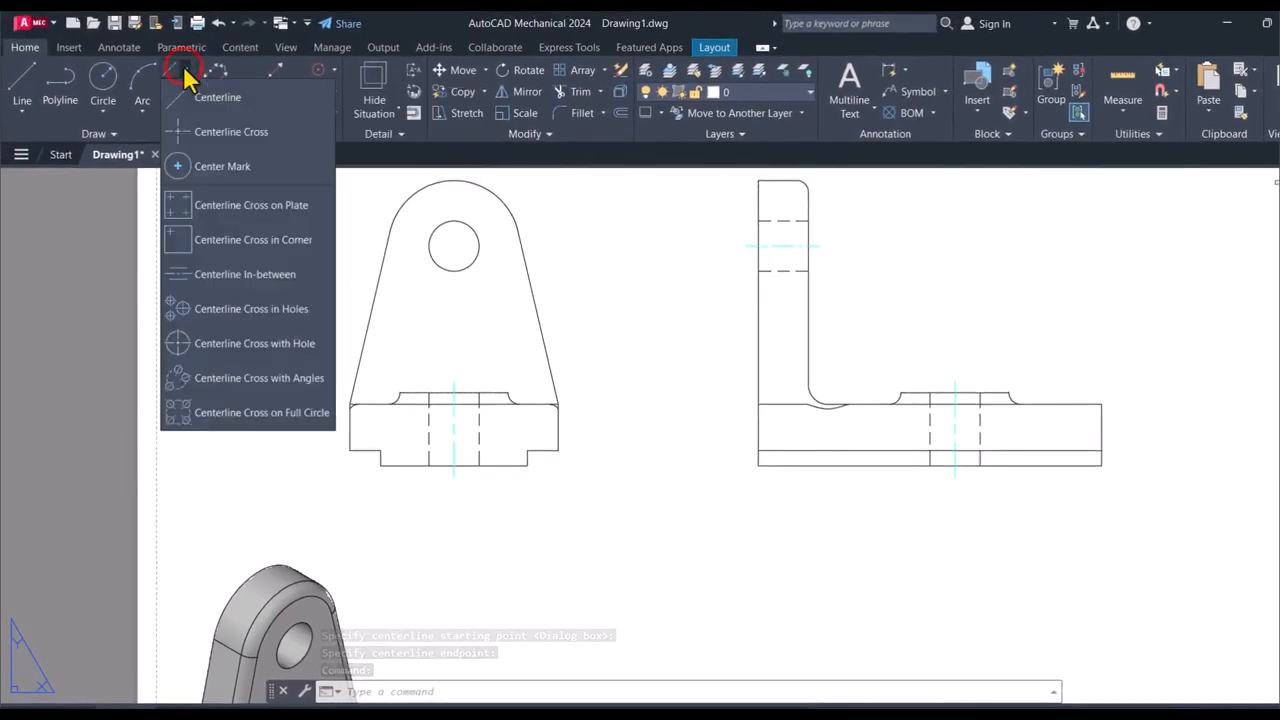
pyautogui.click(220, 133)
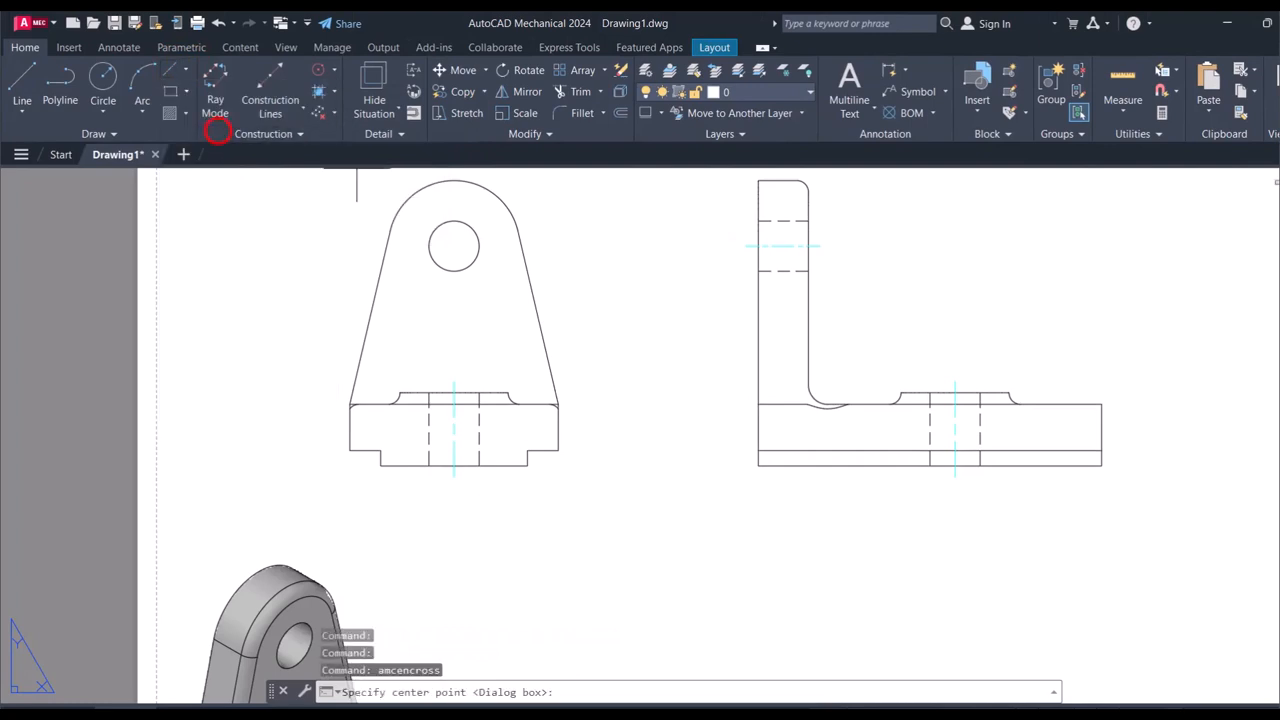
pyautogui.click(454, 245)
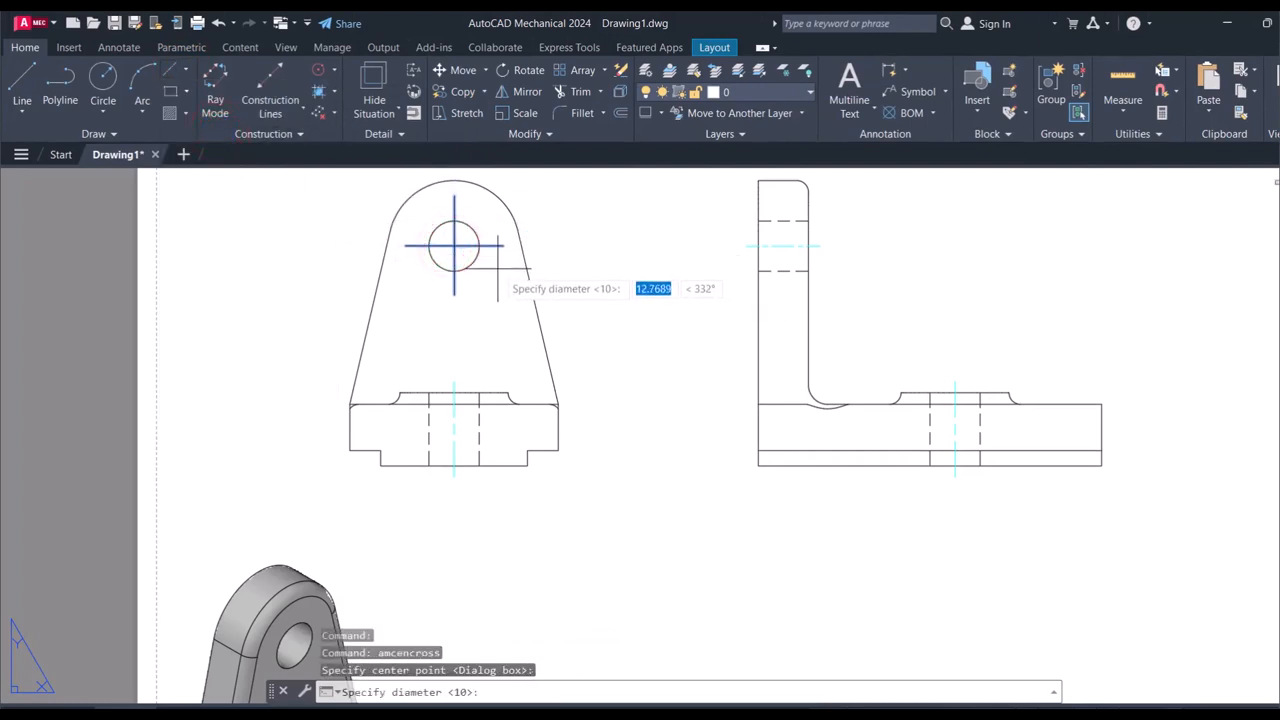
pyautogui.click(491, 265)
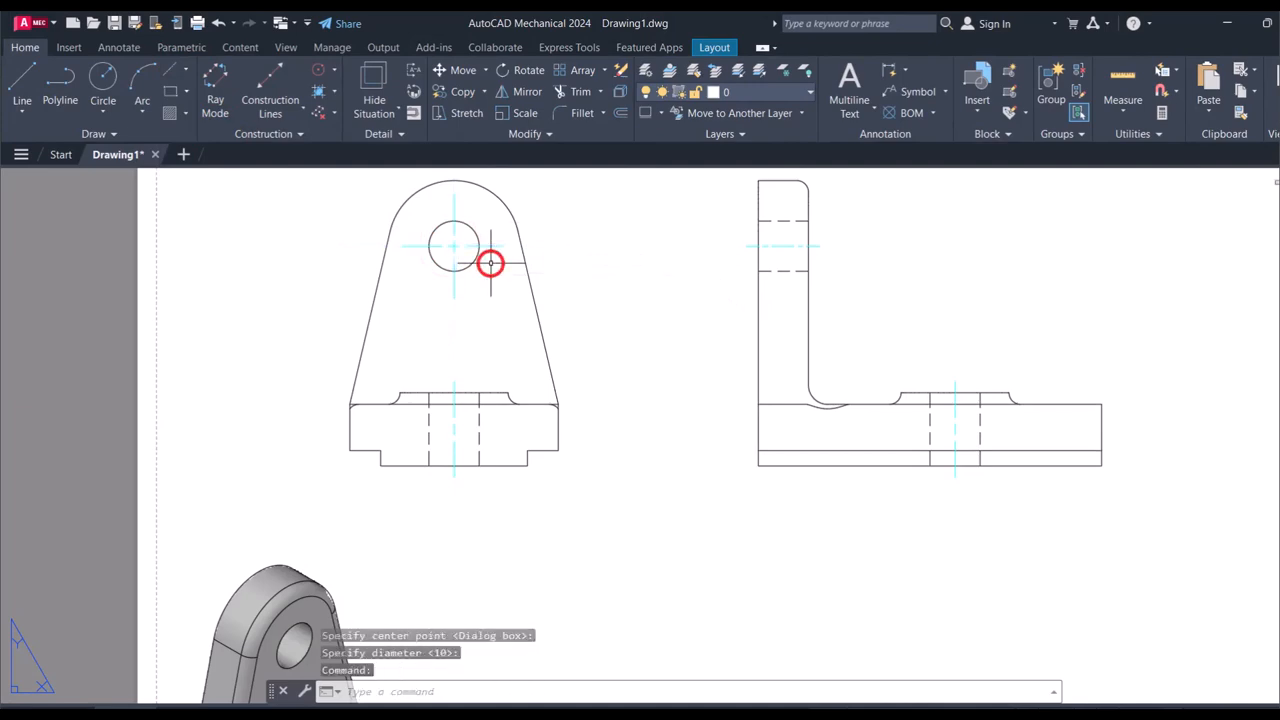
# Step: Place a centerline cross on the base hole in the top view, sized to the boss's outer circle
pyautogui.scroll(-5, 695, 266)
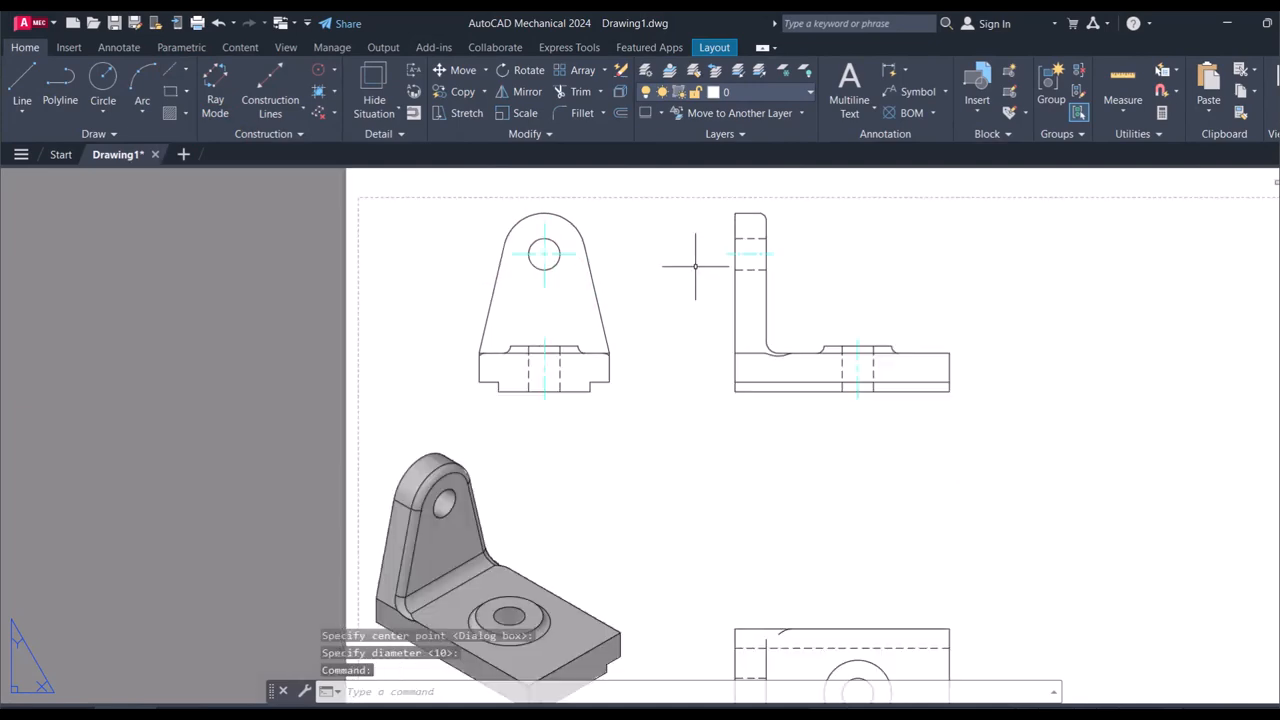
pyautogui.scroll(4, 784, 413)
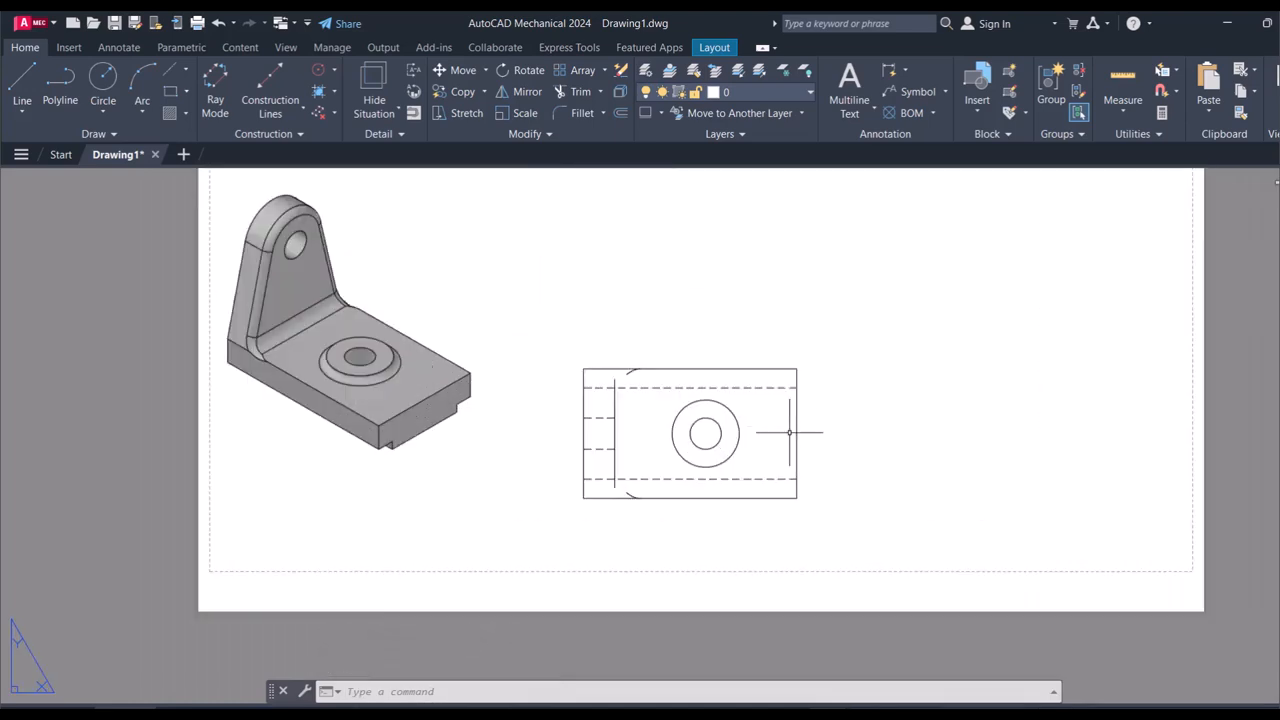
pyautogui.press('Return')
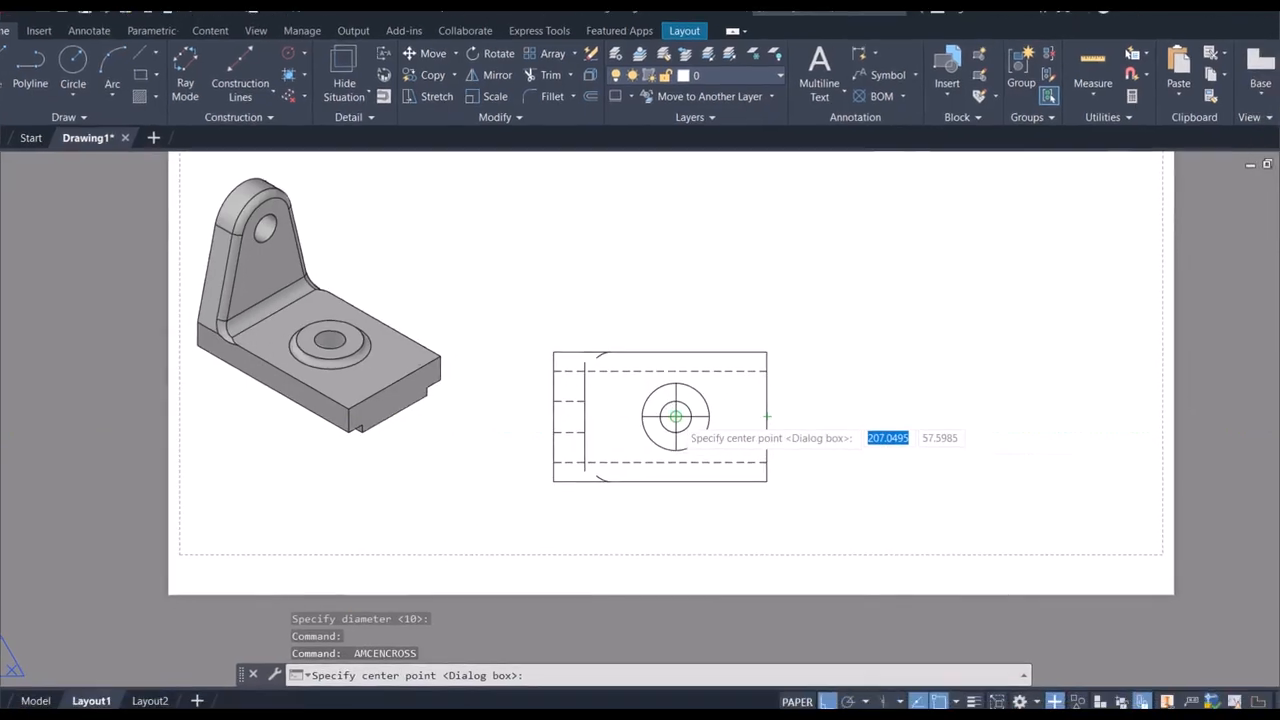
pyautogui.click(676, 416)
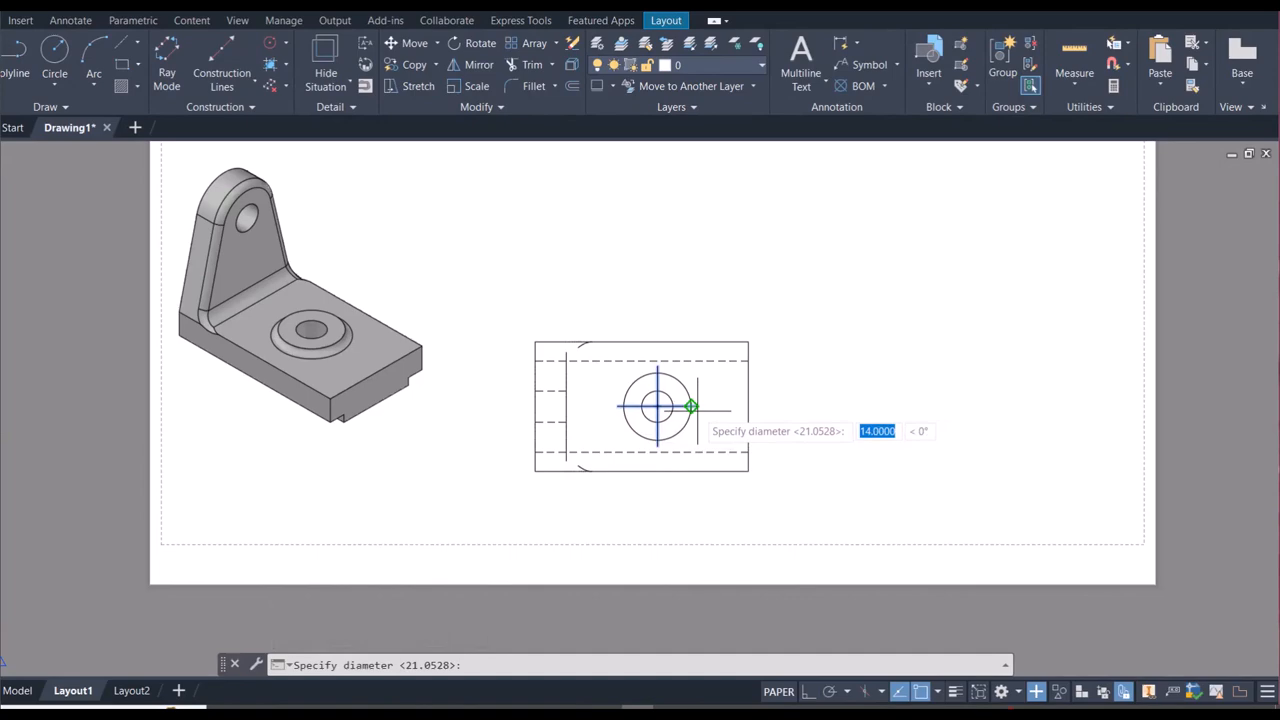
pyautogui.click(691, 406)
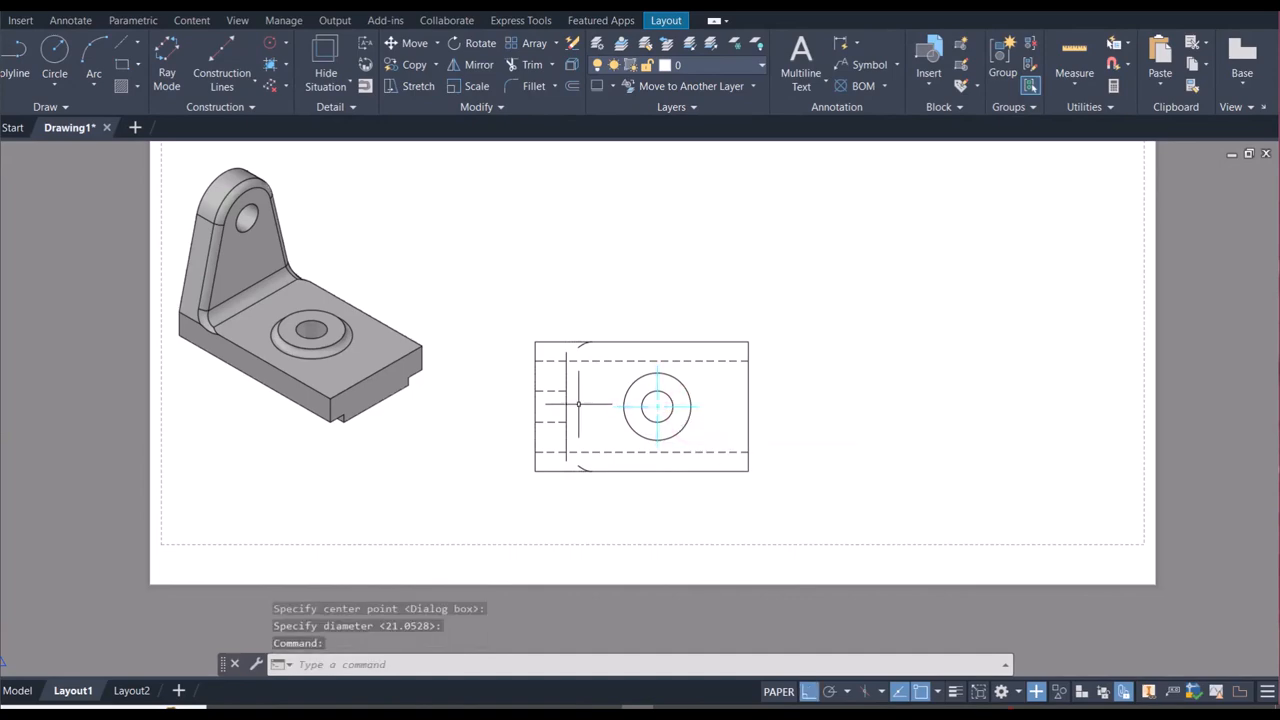
# Step: Draw a horizontal centerline through the upright's hole in the top view, from the upright's inner edge to its outer edge
pyautogui.scroll(-4, 516, 371)
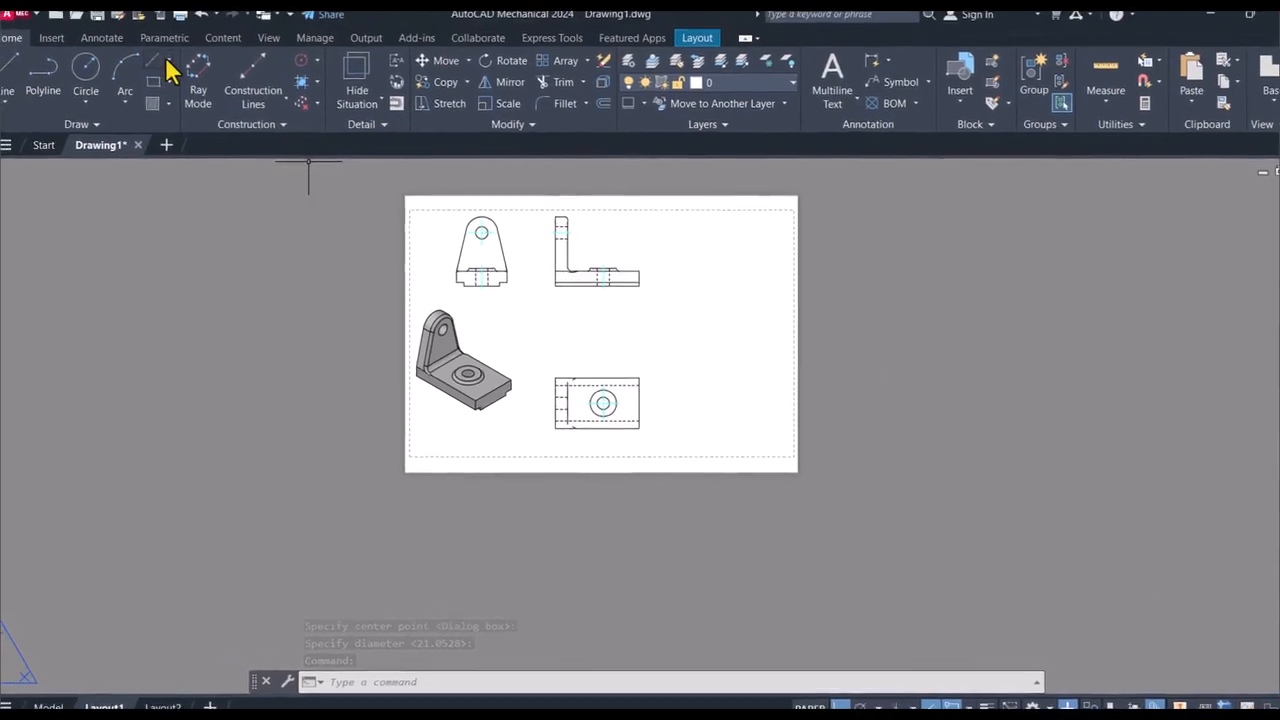
pyautogui.click(185, 70)
pyautogui.click(195, 97)
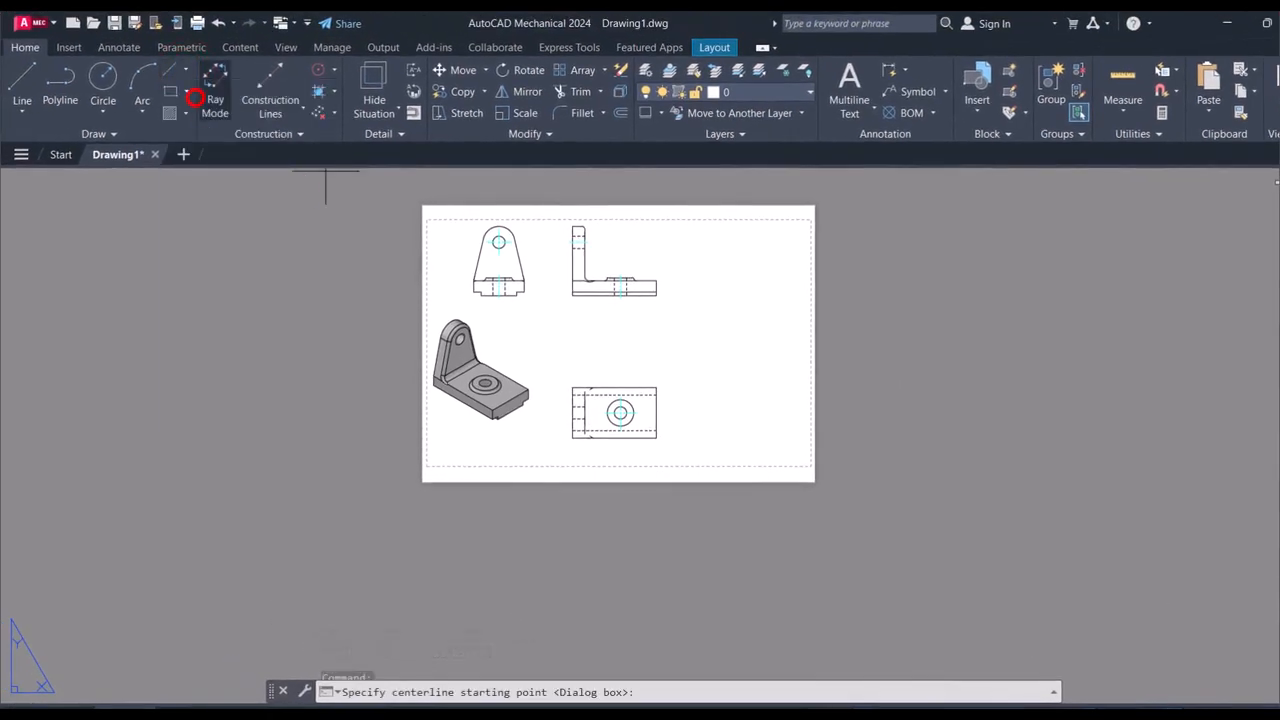
pyautogui.scroll(6, 557, 403)
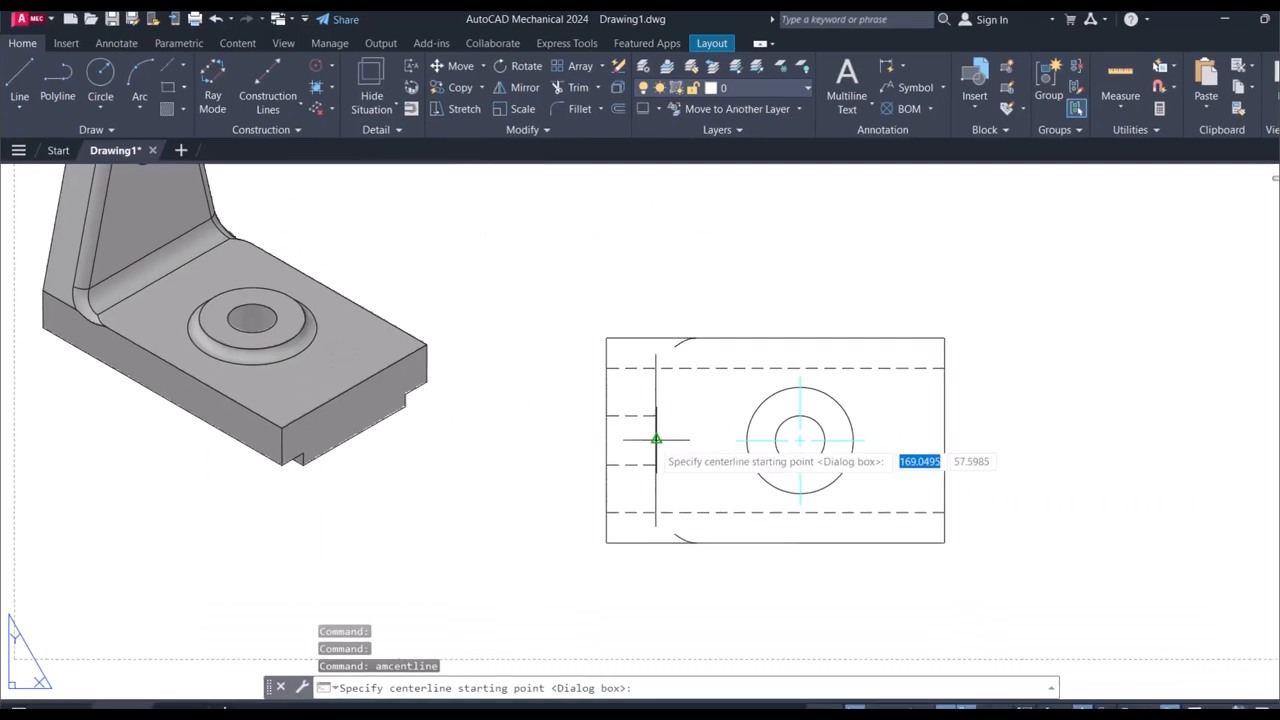
pyautogui.click(644, 440)
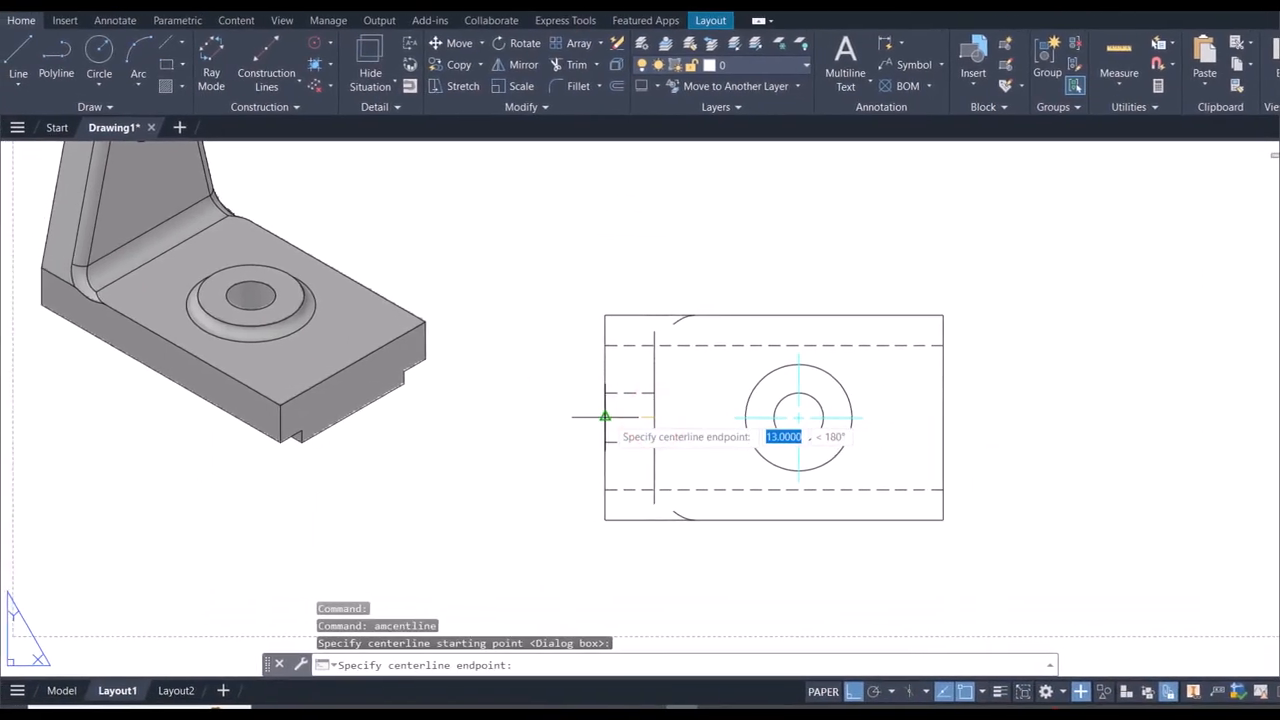
pyautogui.click(605, 416)
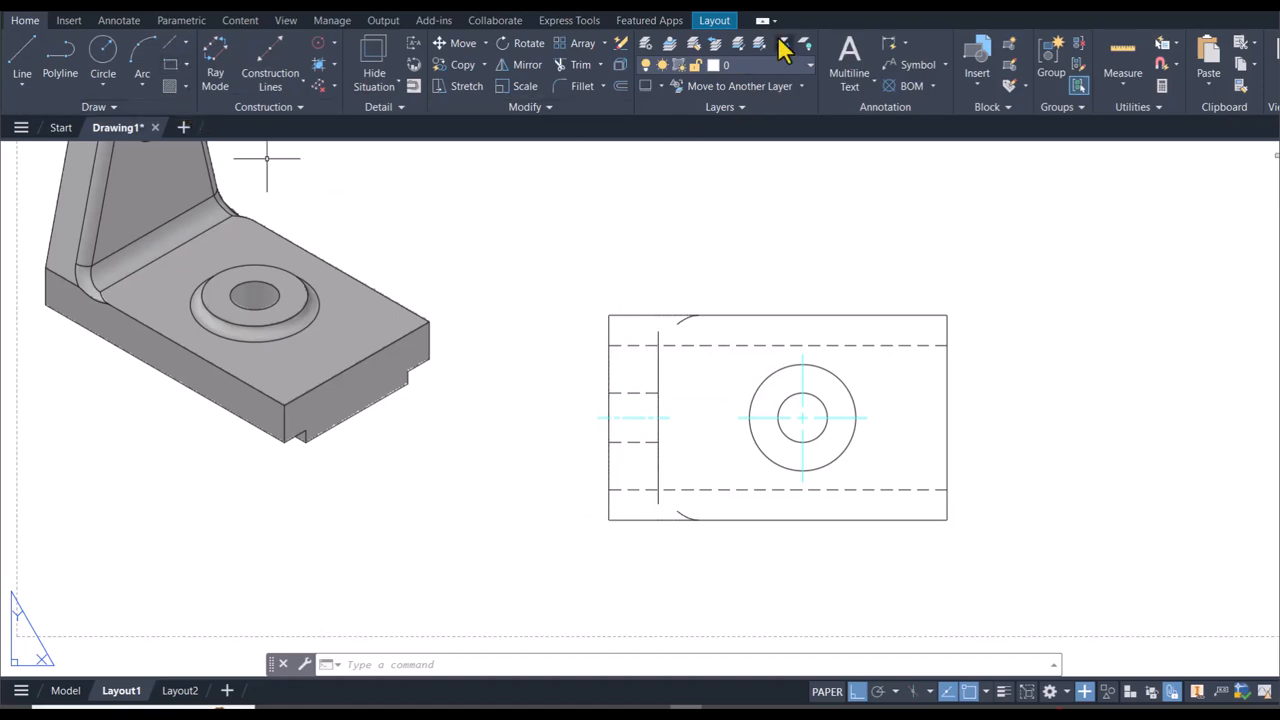
# Step: Draw small rectangles at both ends of the upright in the top view, between the outline corners and the long hidden lines
pyautogui.click(171, 88)
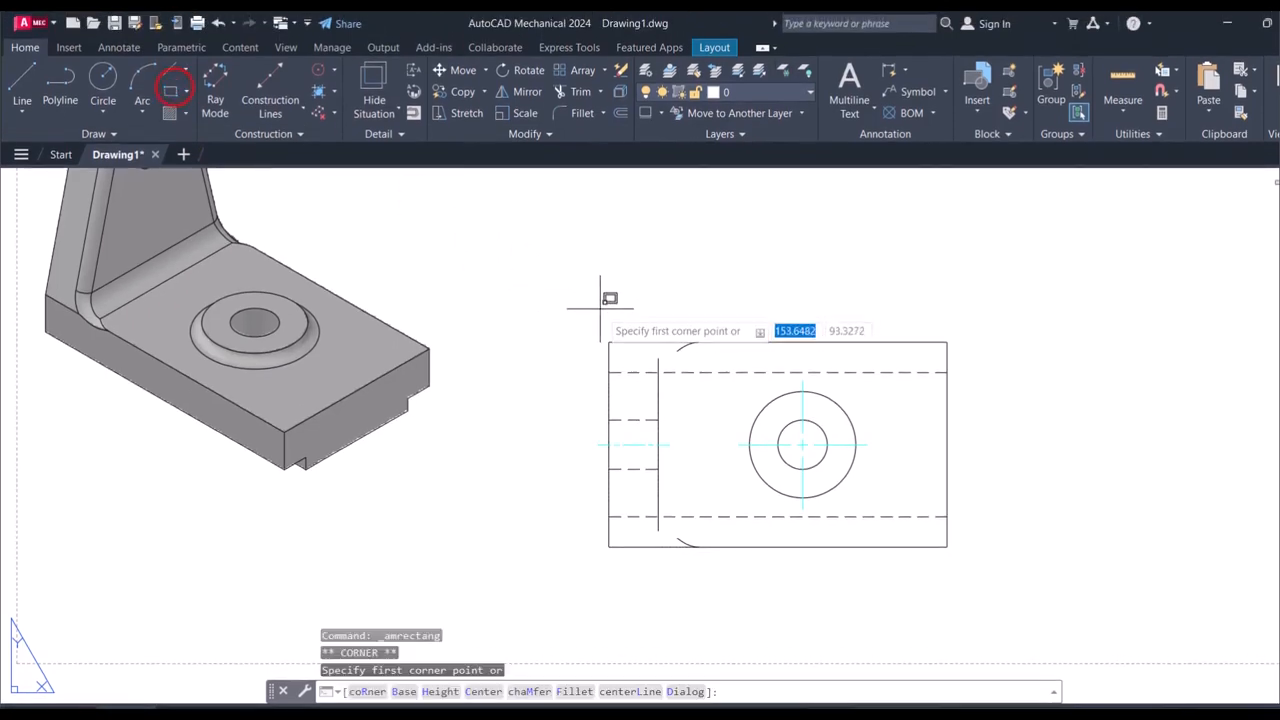
pyautogui.click(609, 342)
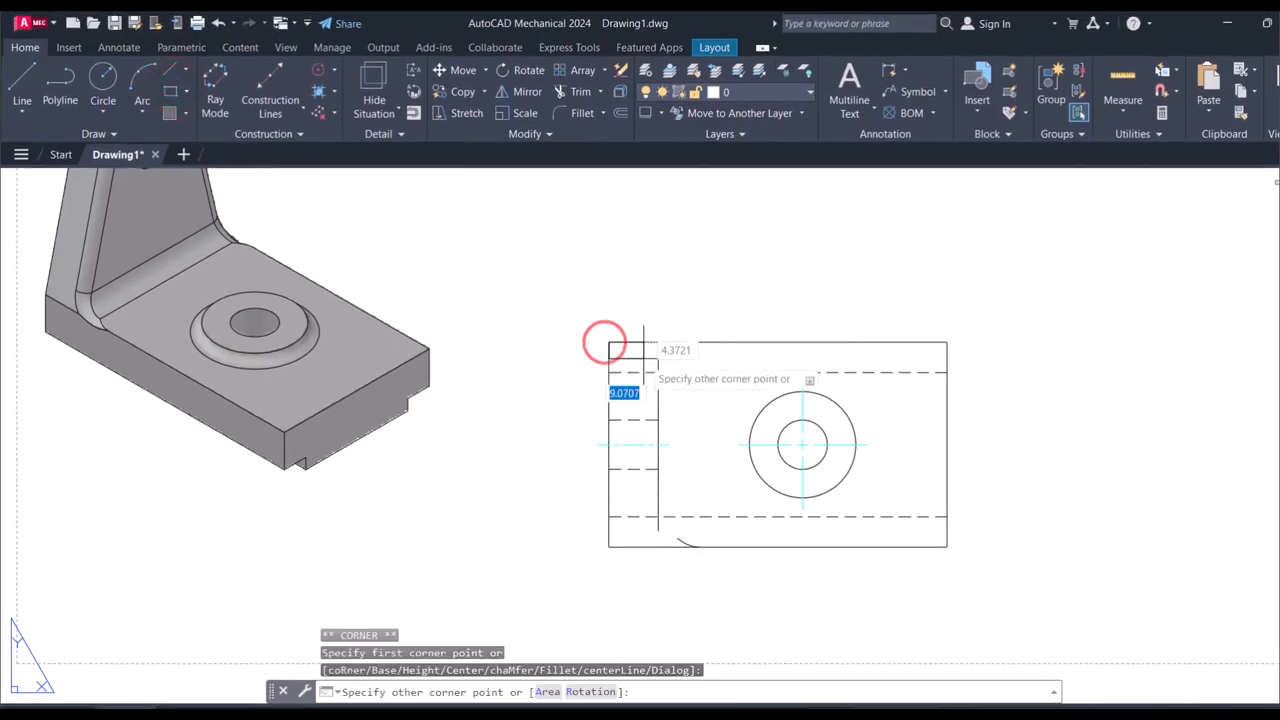
pyautogui.press('Escape')
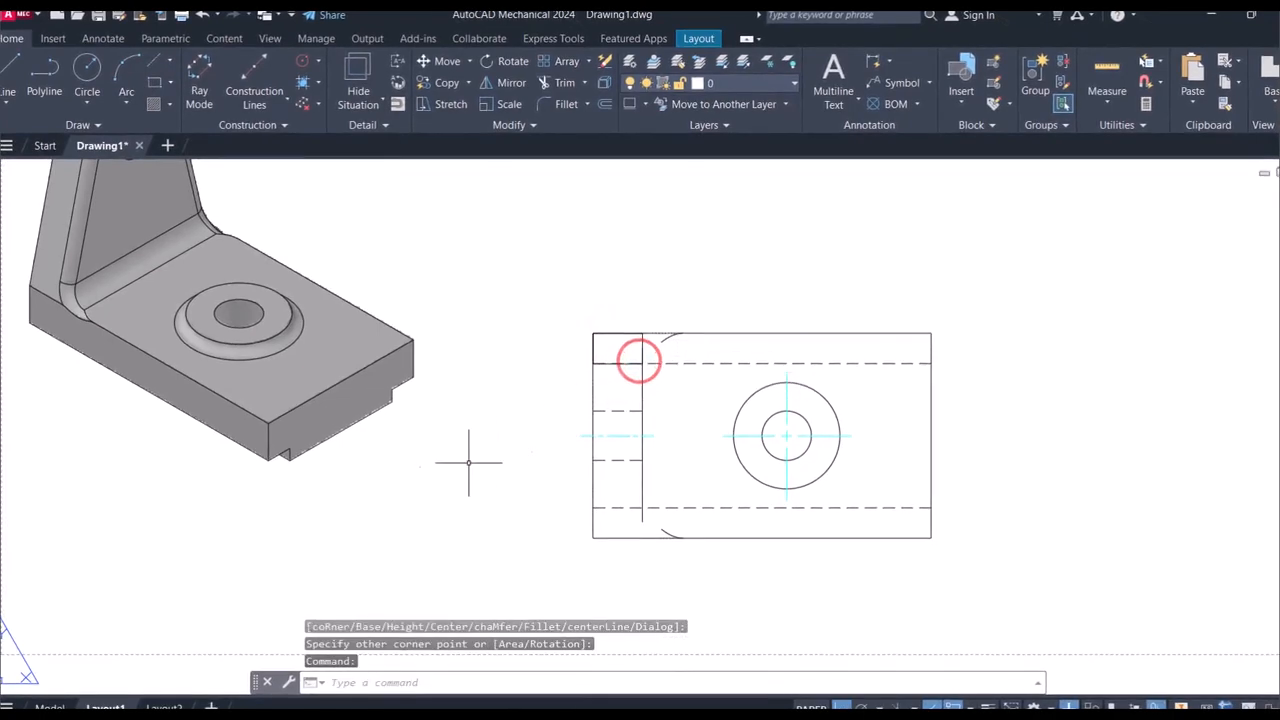
pyautogui.scroll(2, 641, 540)
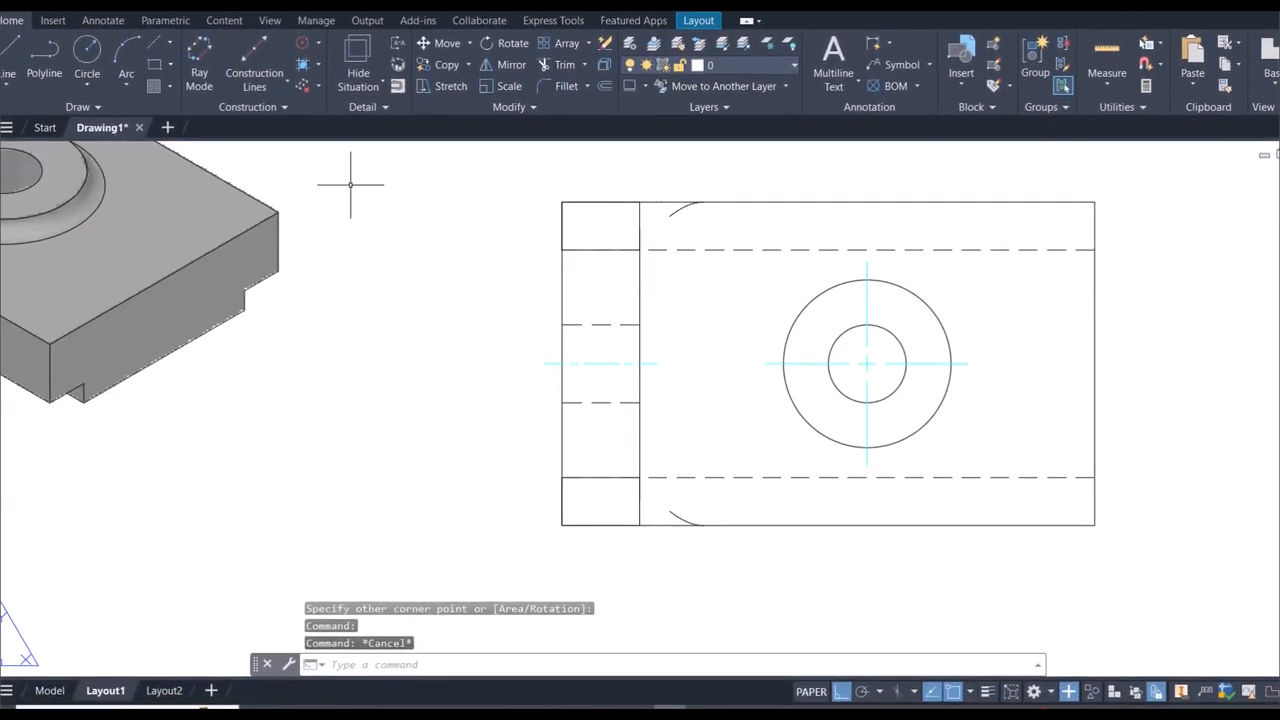
# Step: Draw a vertical line joining the free ends of the two small fillet arcs in the top view
pyautogui.write('l')
pyautogui.press('Return')
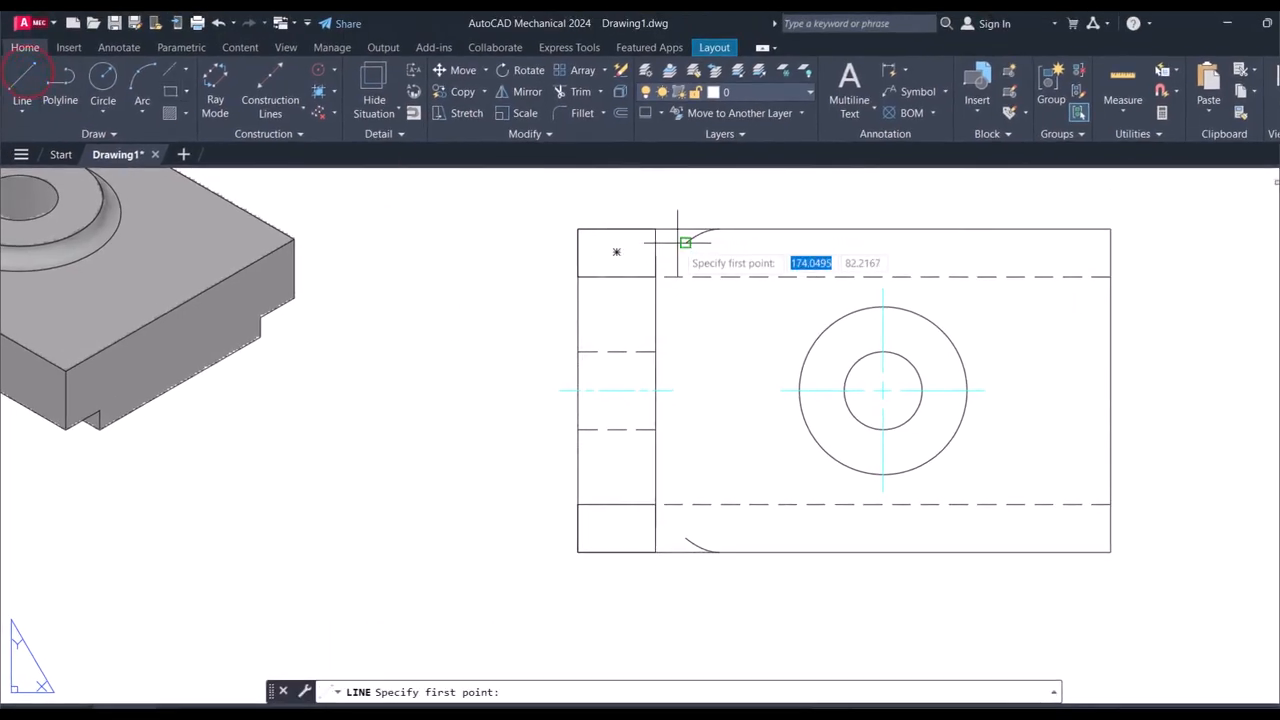
pyautogui.click(685, 242)
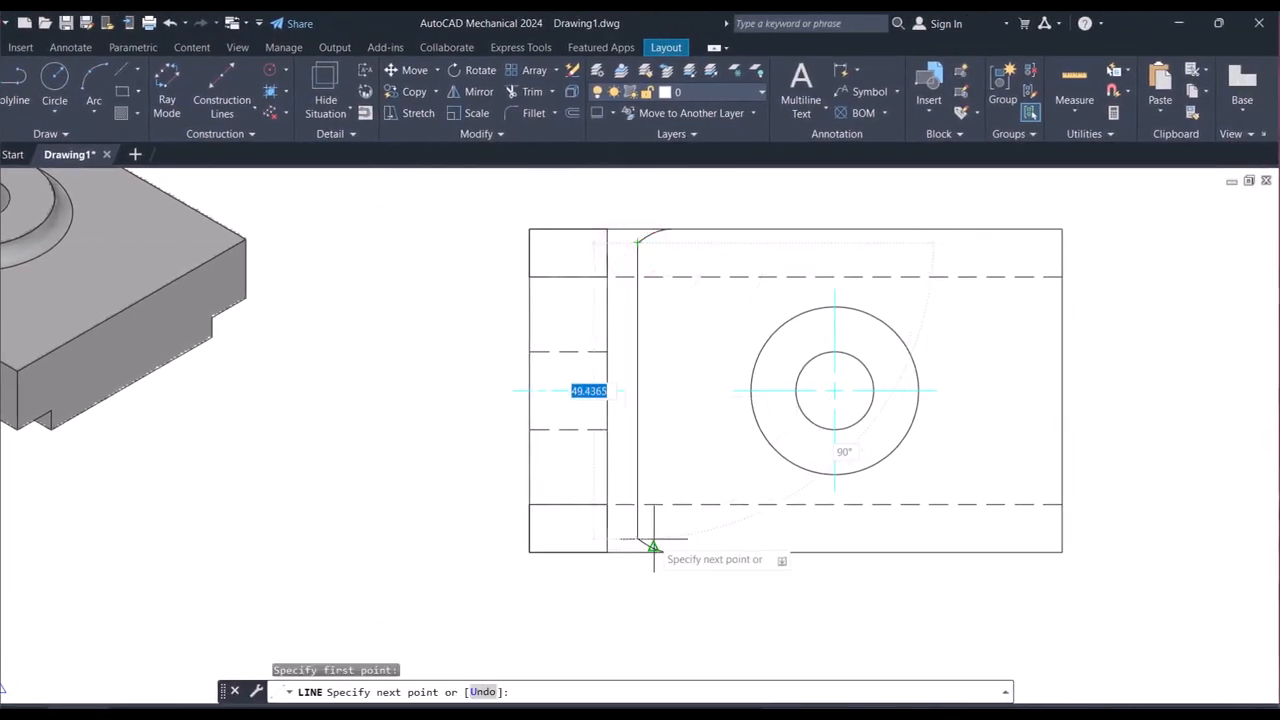
pyautogui.click(637, 537)
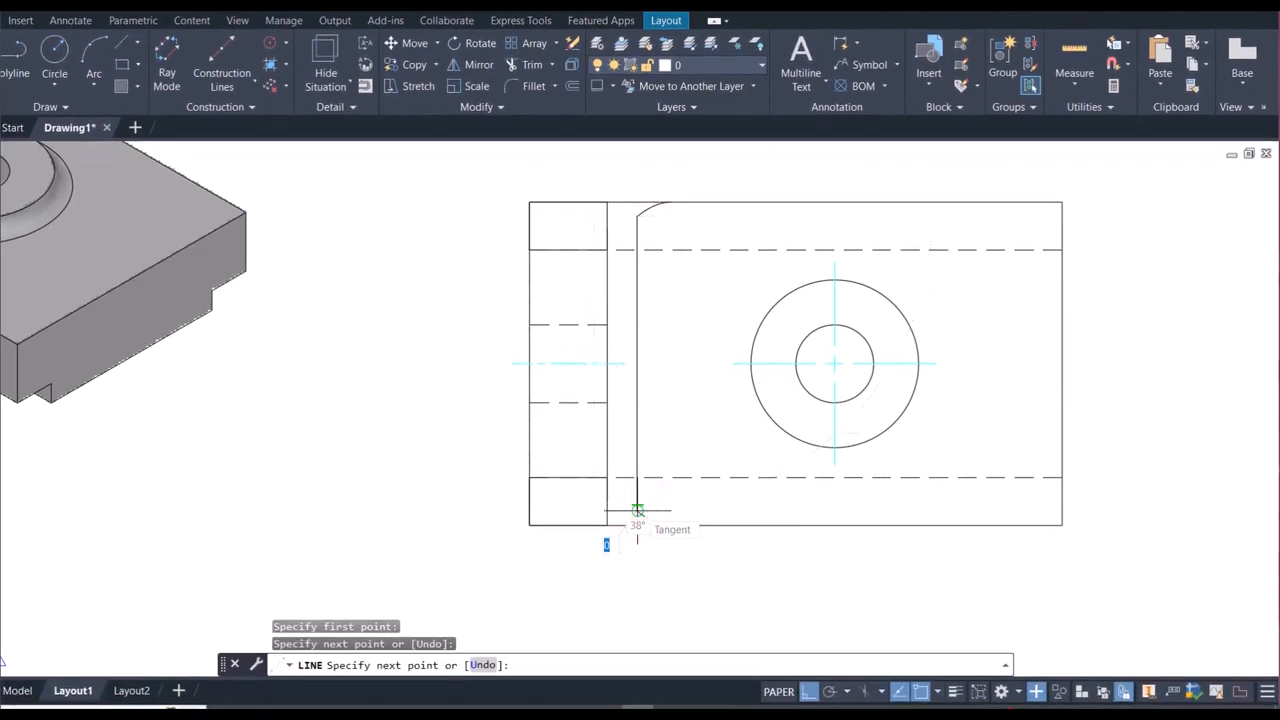
pyautogui.press('Escape')
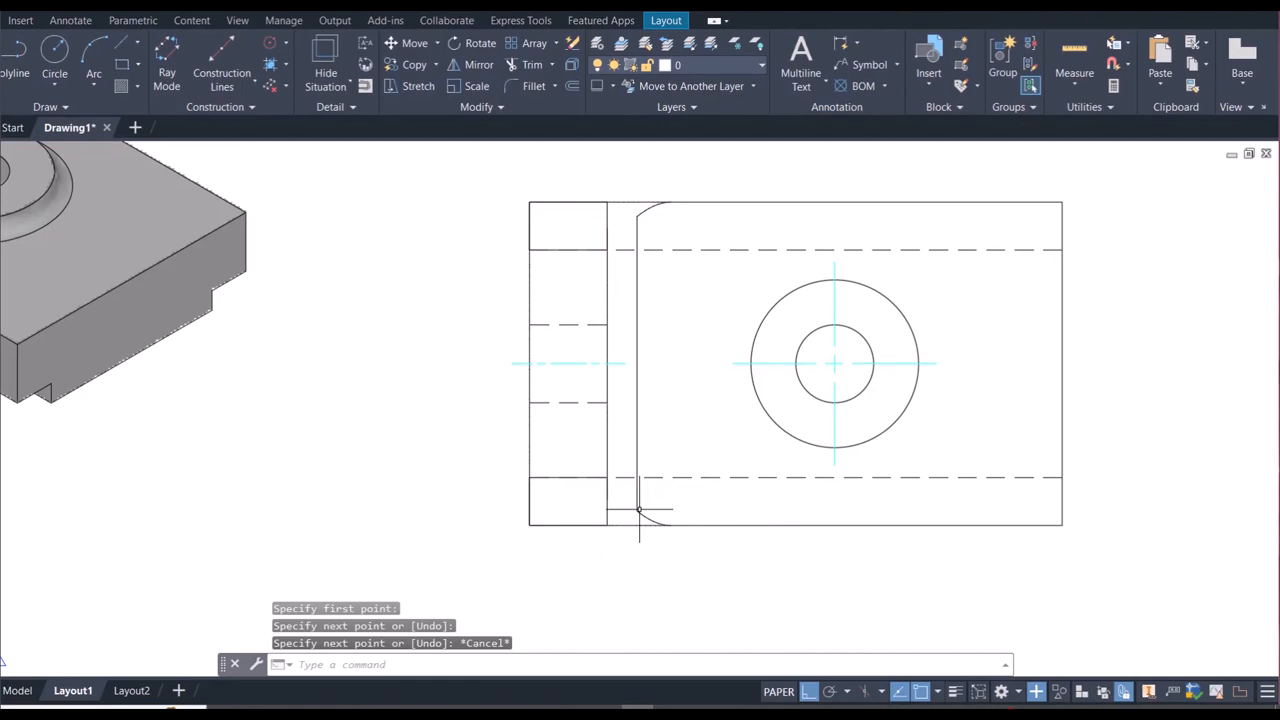
# Step: Dock the command line and zoom to show the entire layout sheet
pyautogui.scroll(-5, 830, 332)
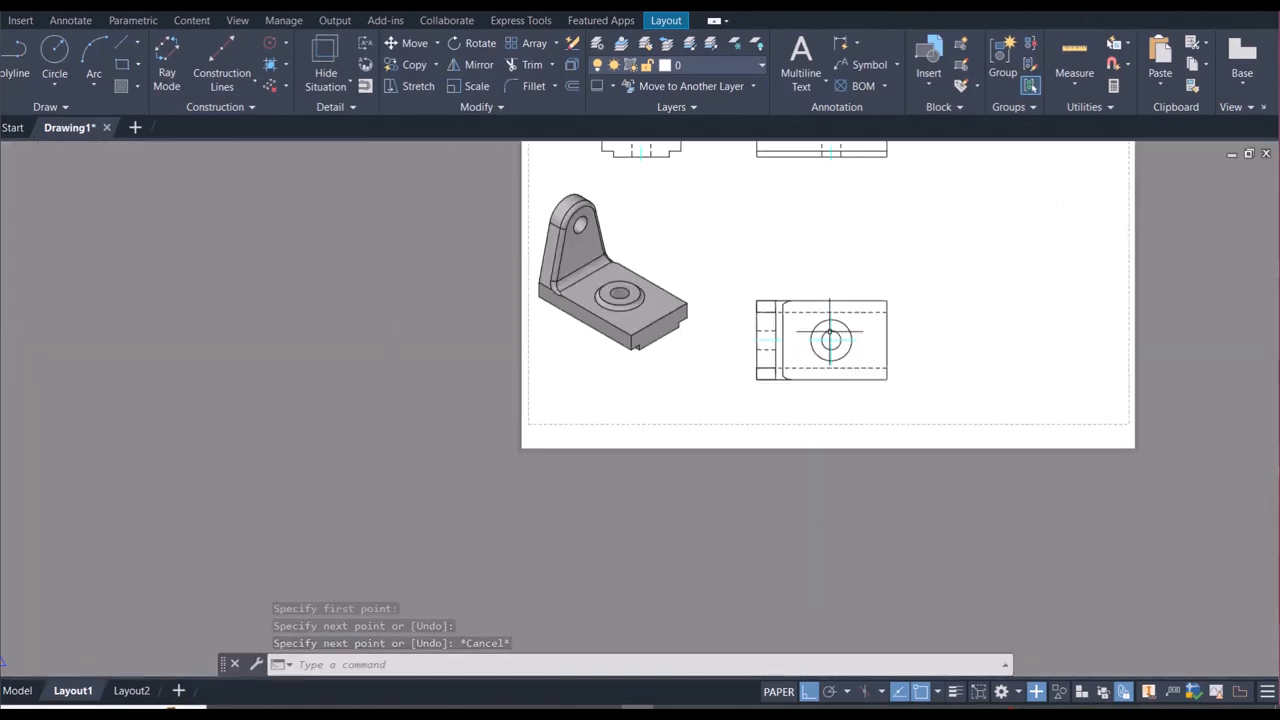
pyautogui.scroll(-3, 907, 316)
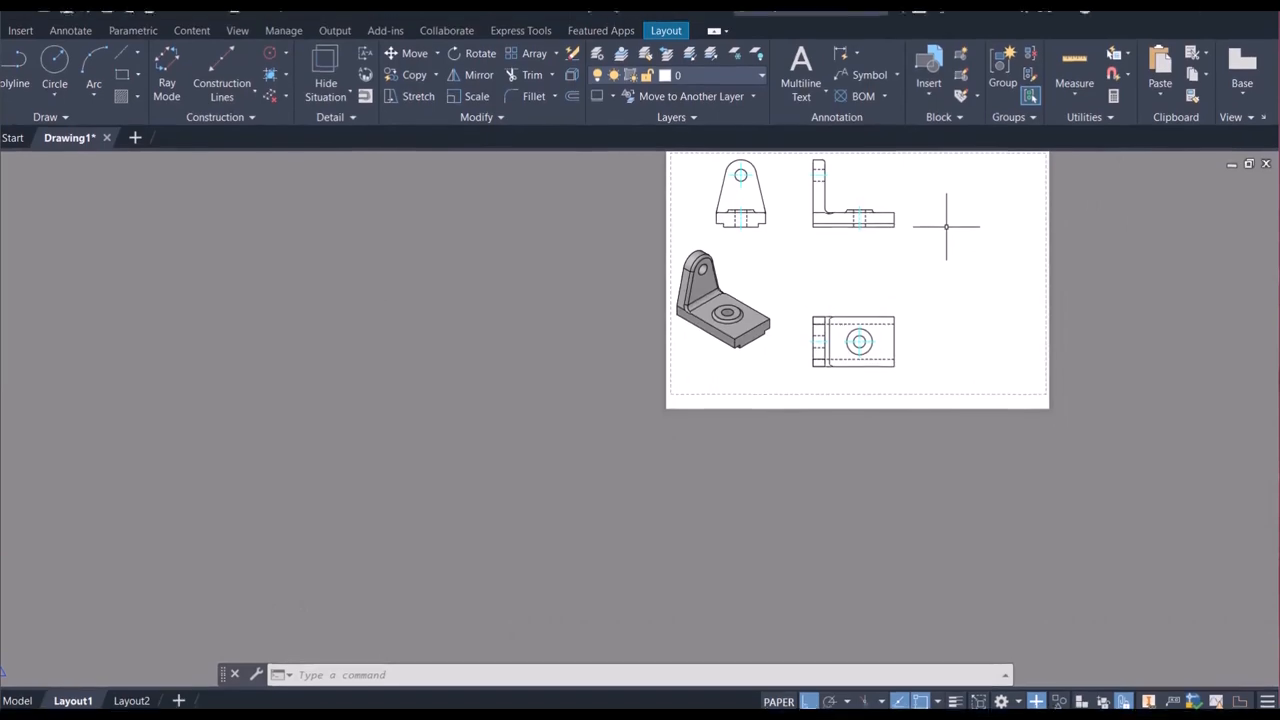
pyautogui.write('z')
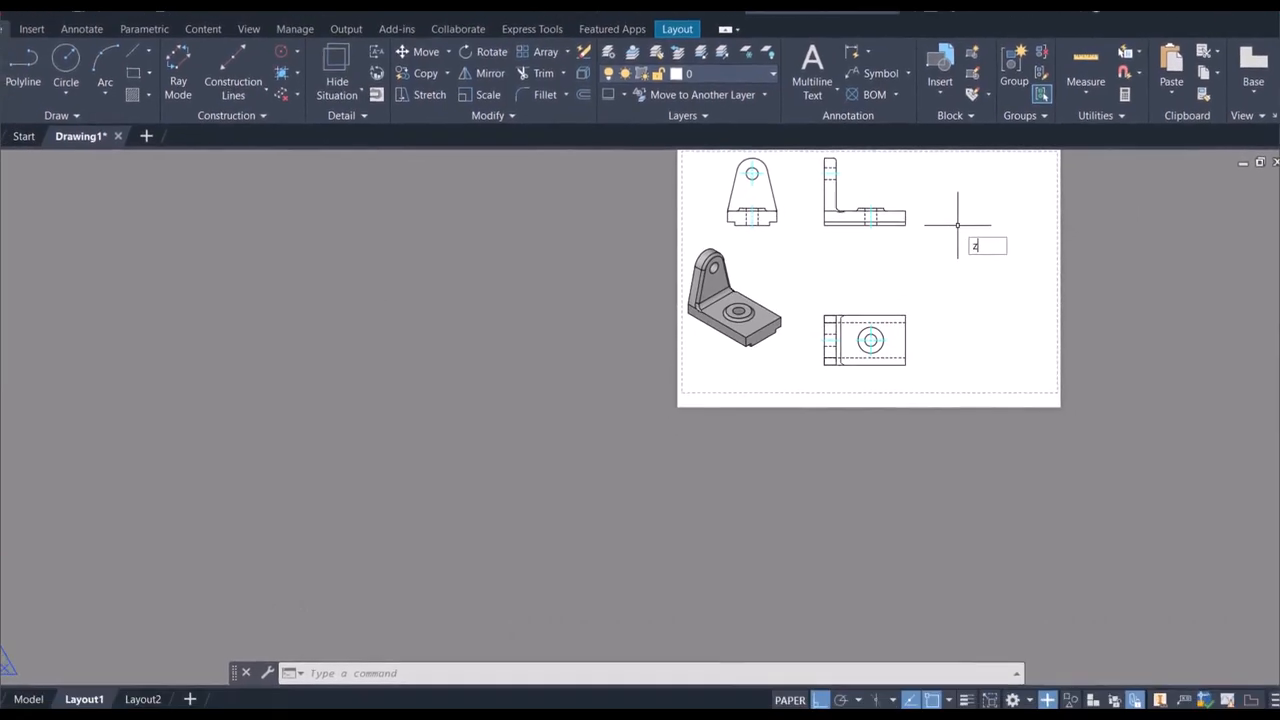
pyautogui.press('Return')
pyautogui.write('a')
pyautogui.press('Return')
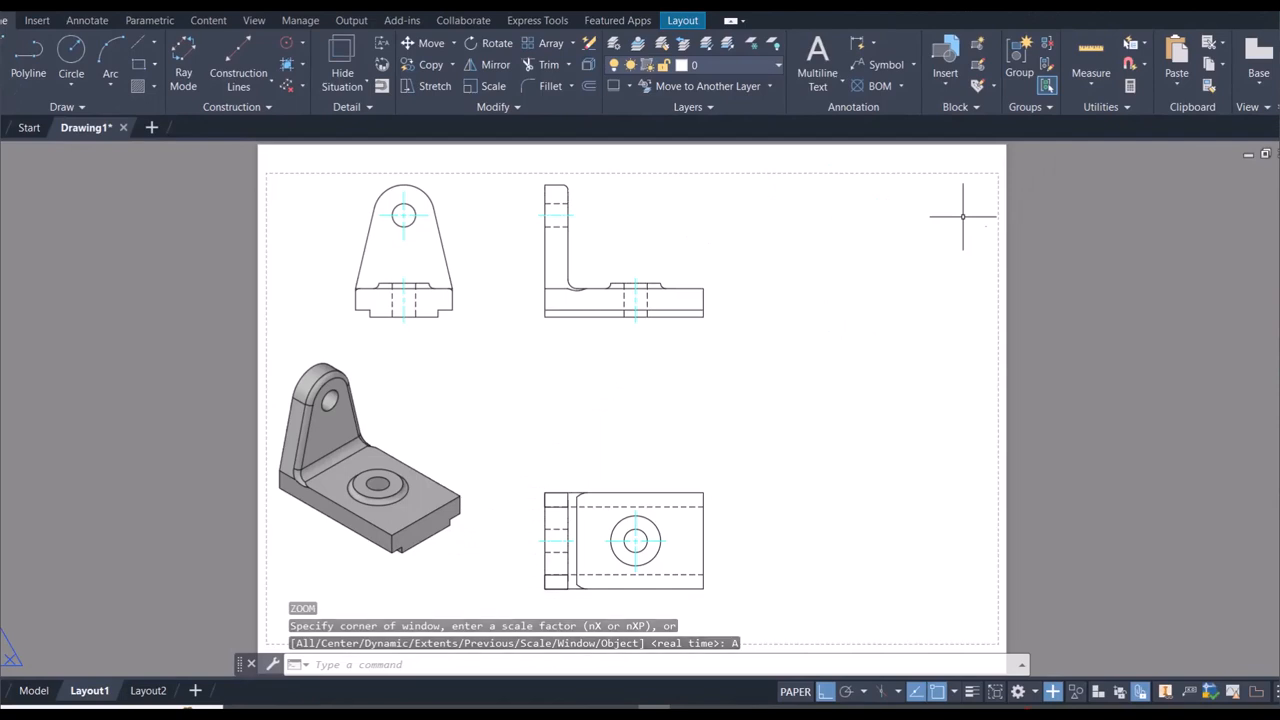
pyautogui.moveTo(271, 665); pyautogui.dragTo(271, 700)
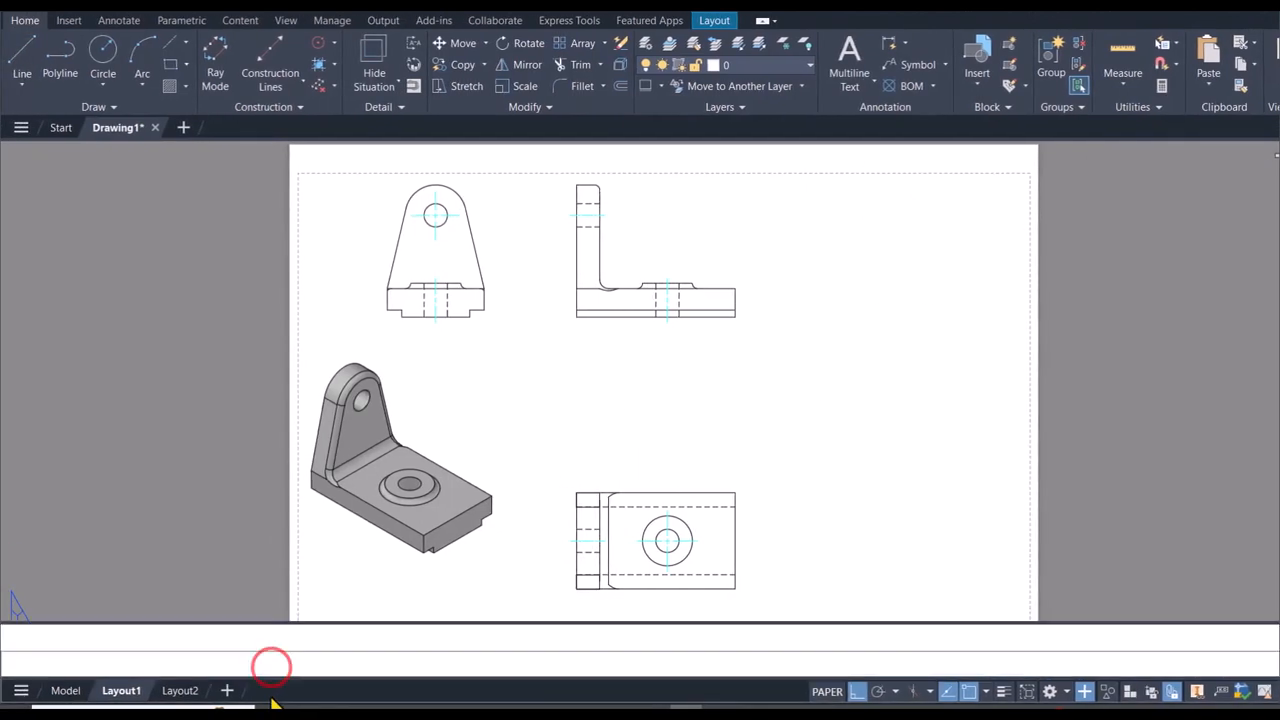
pyautogui.press('Return')
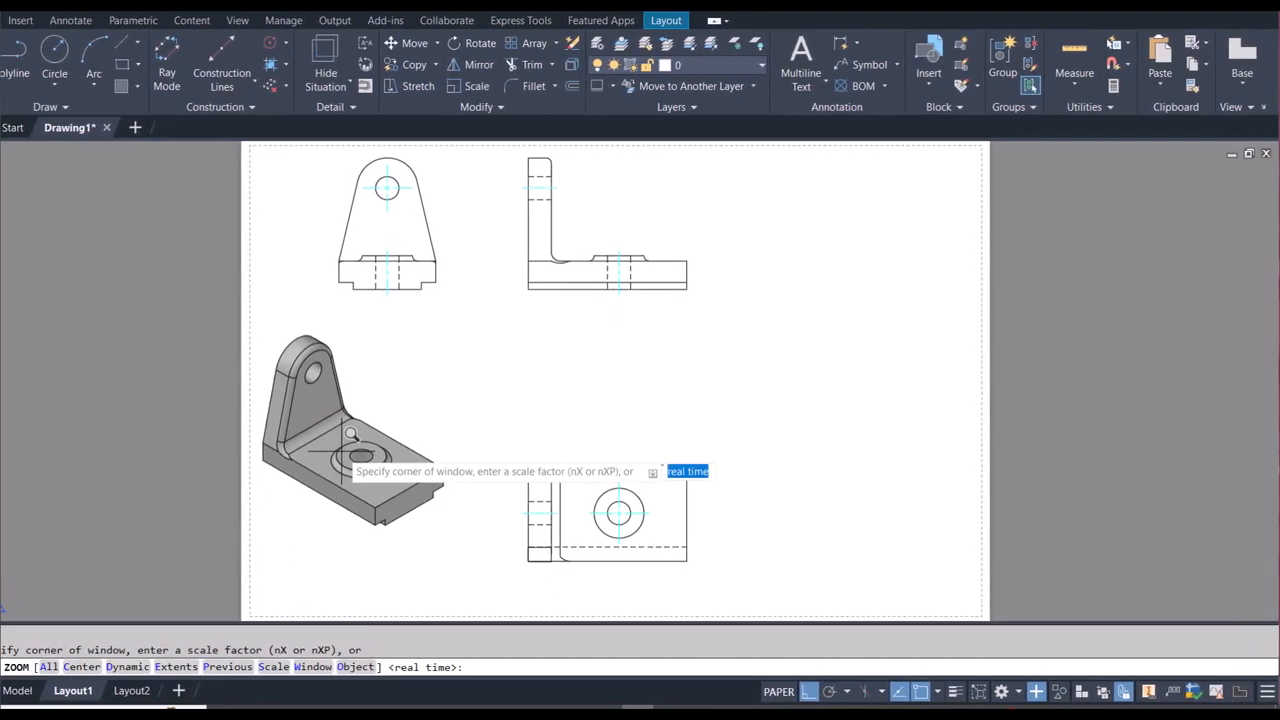
pyautogui.write('a')
pyautogui.press('Return')
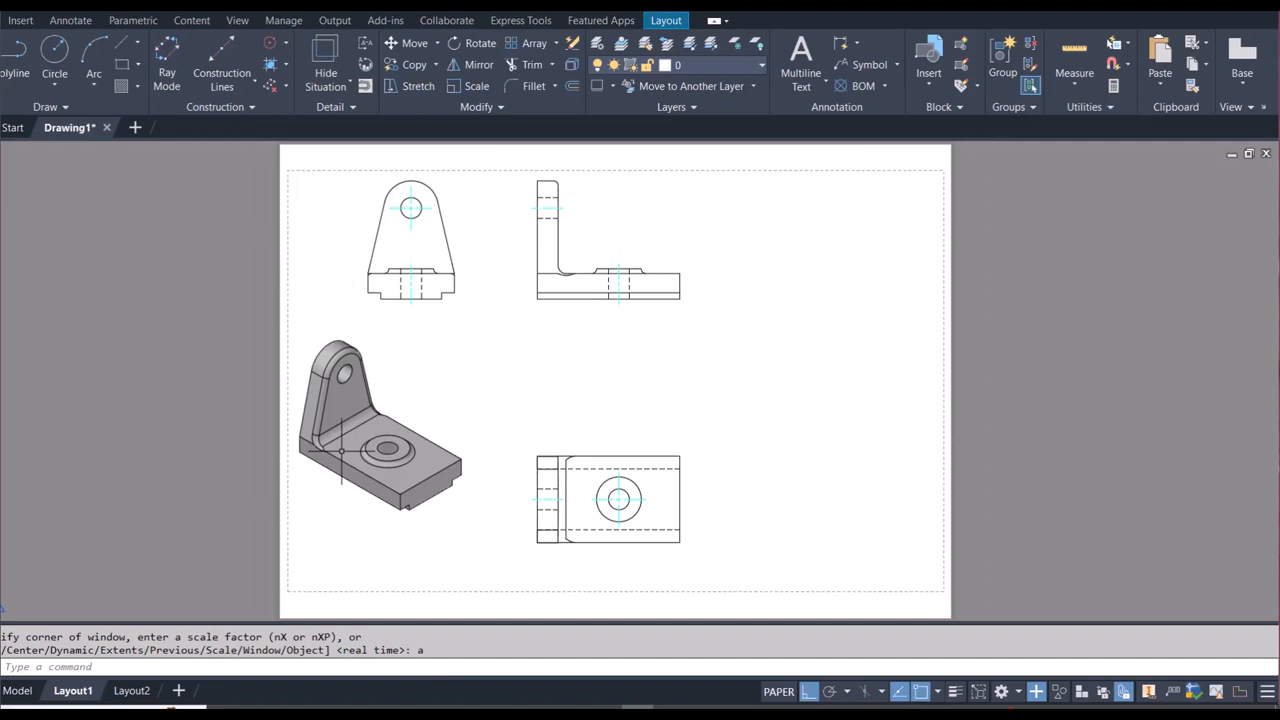
pyautogui.press('Escape')
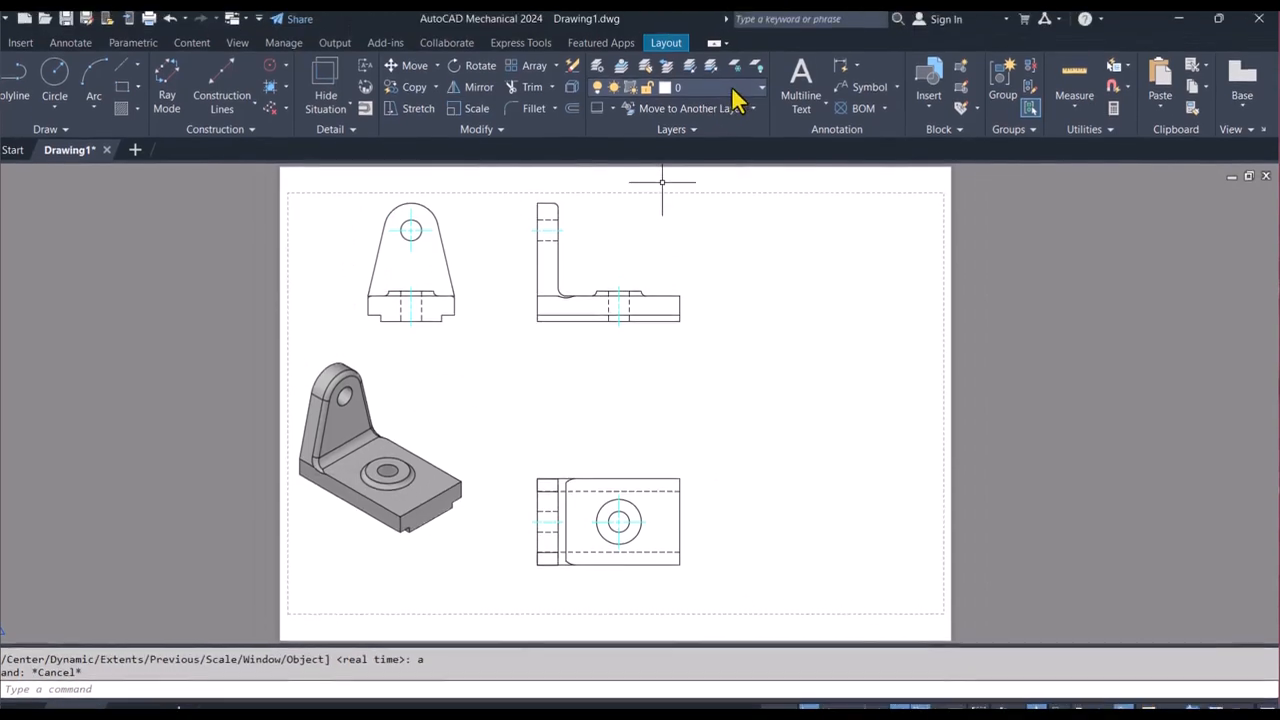
pyautogui.click(733, 65)
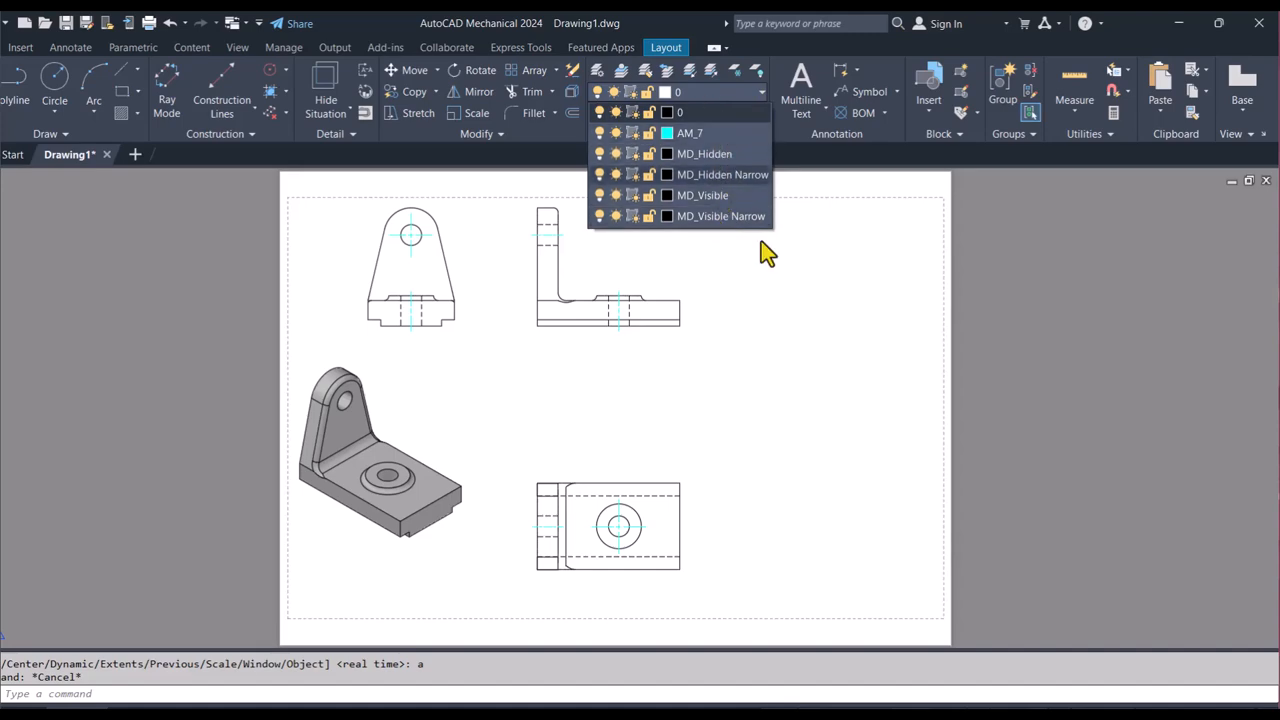
pyautogui.click(787, 317)
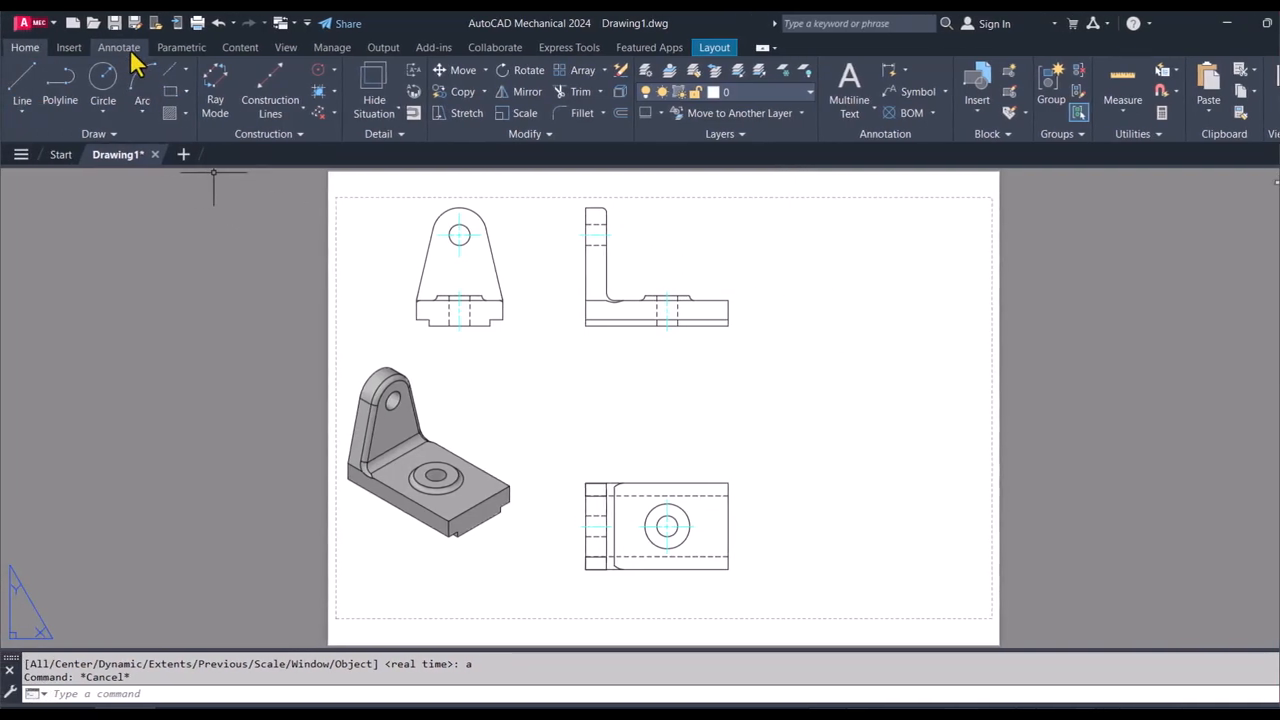
# Step: Add a vertical power dimension from the upright's hole centerline to the base's top face, beside the L-shaped view
pyautogui.click(120, 48)
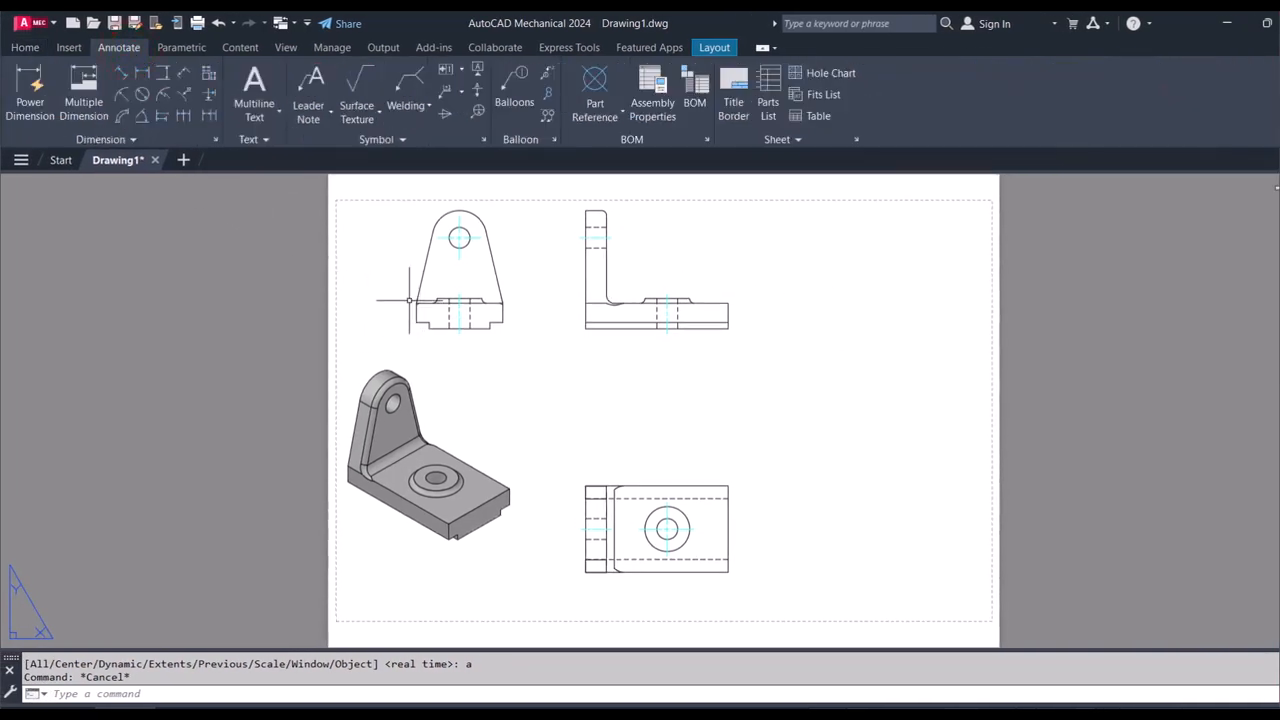
pyautogui.hotkey('ctrl', 'z')
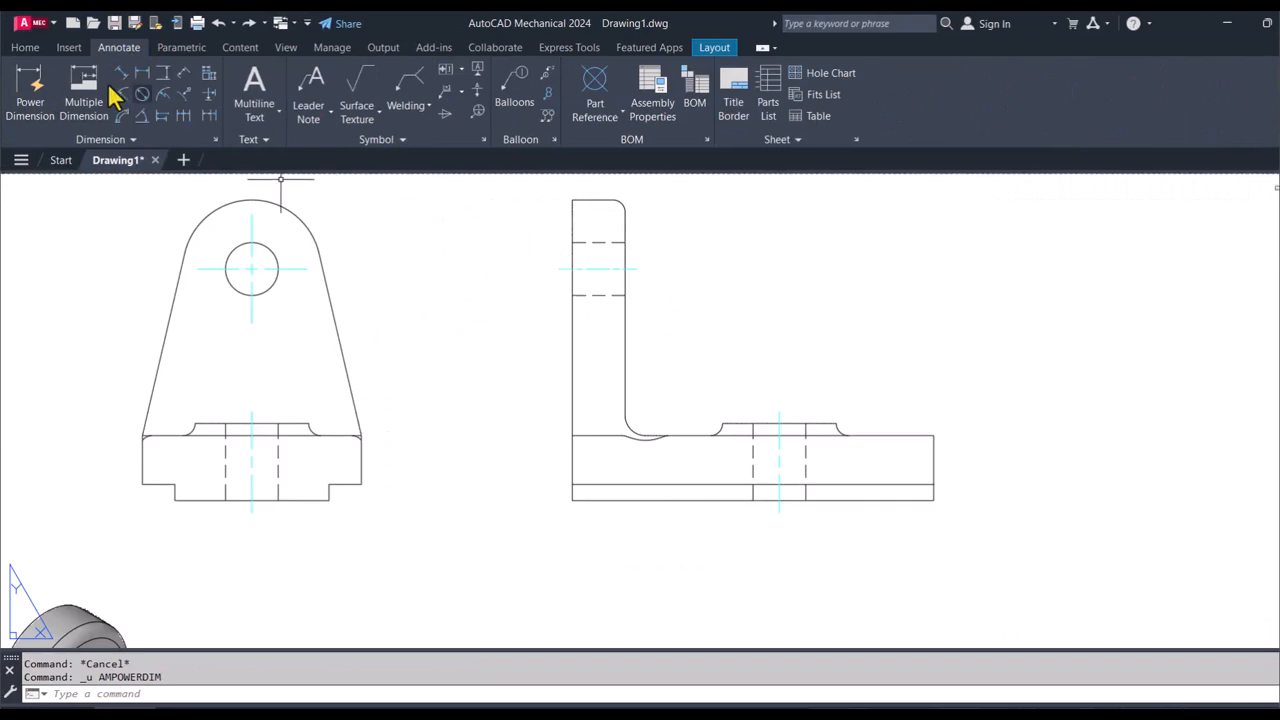
pyautogui.click(28, 88)
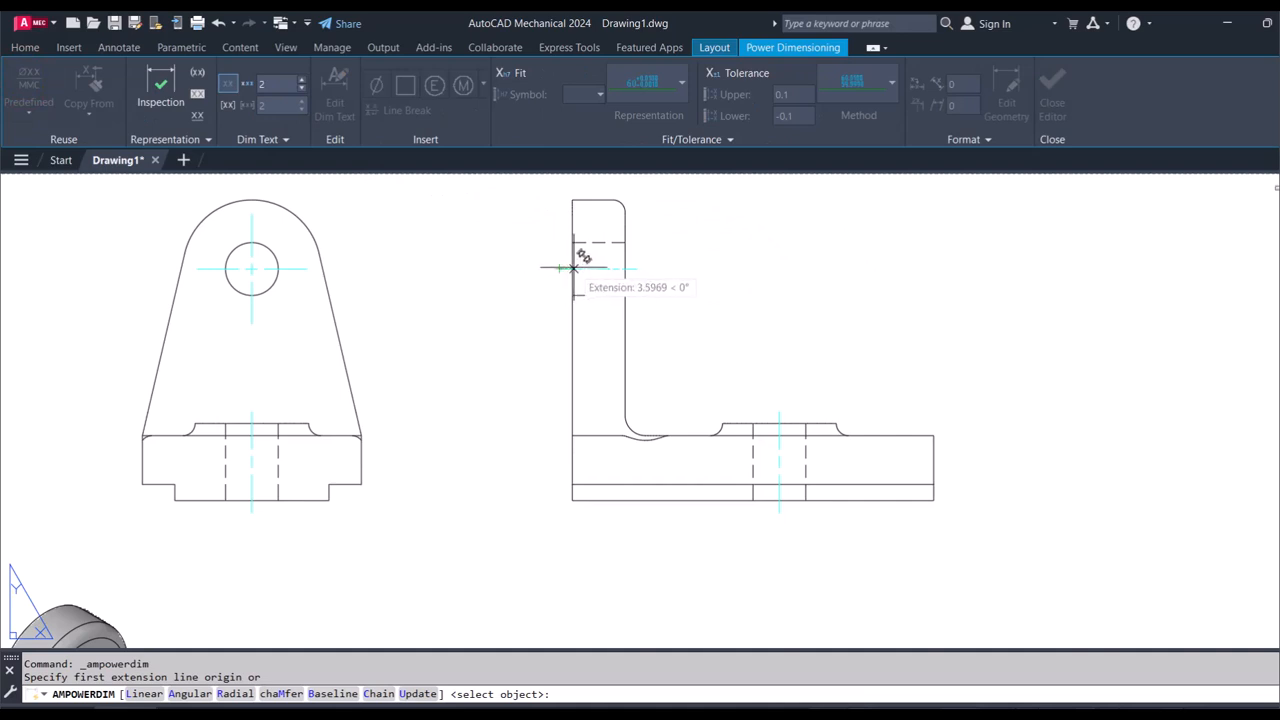
pyautogui.click(571, 268)
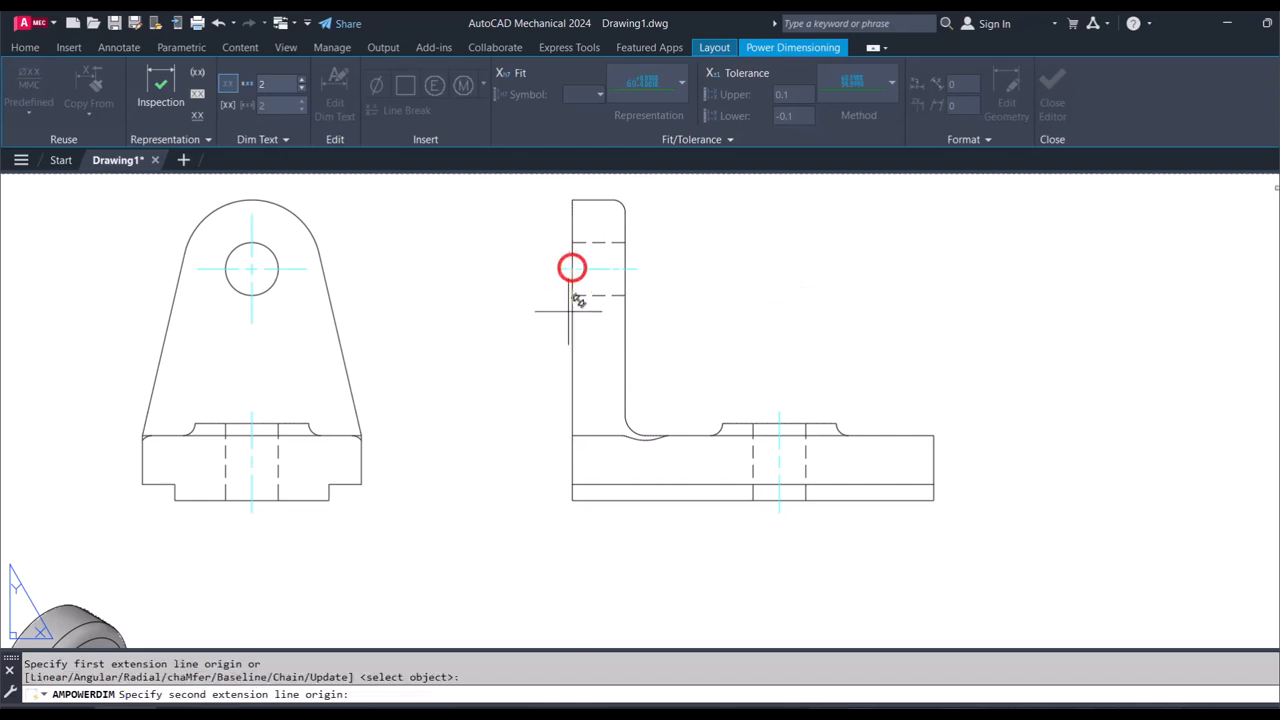
pyautogui.click(571, 438)
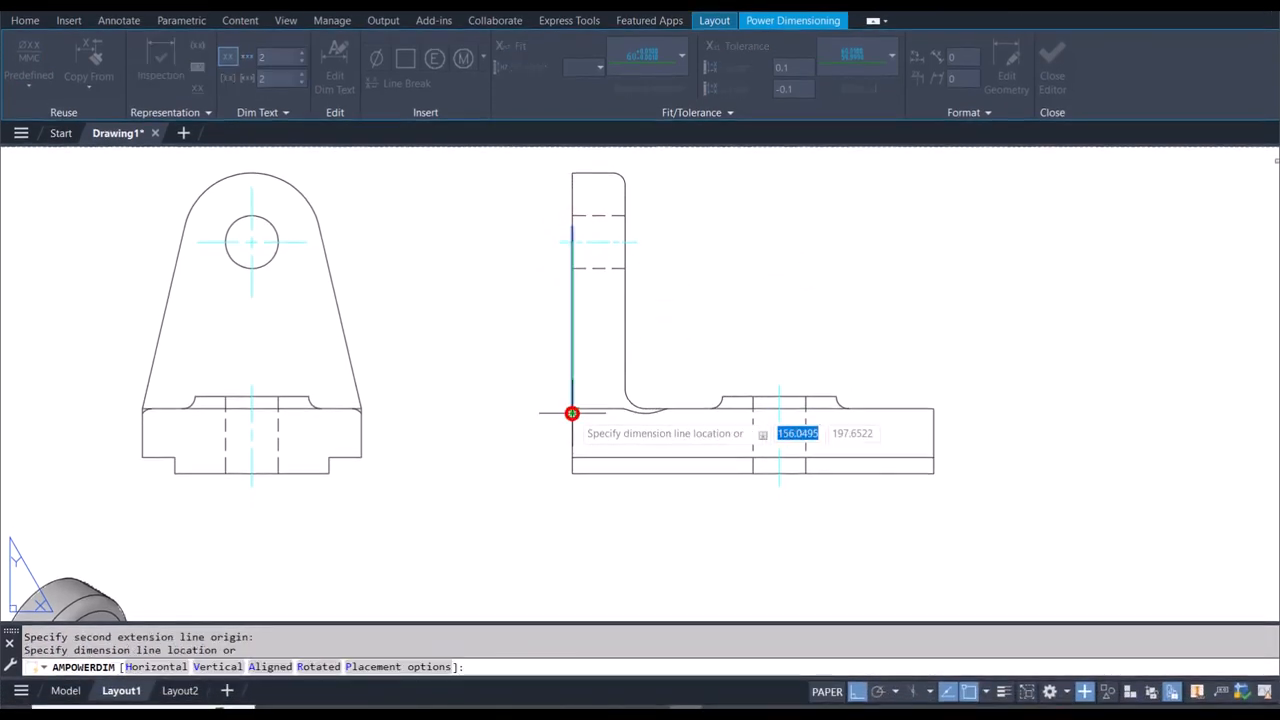
pyautogui.click(512, 343)
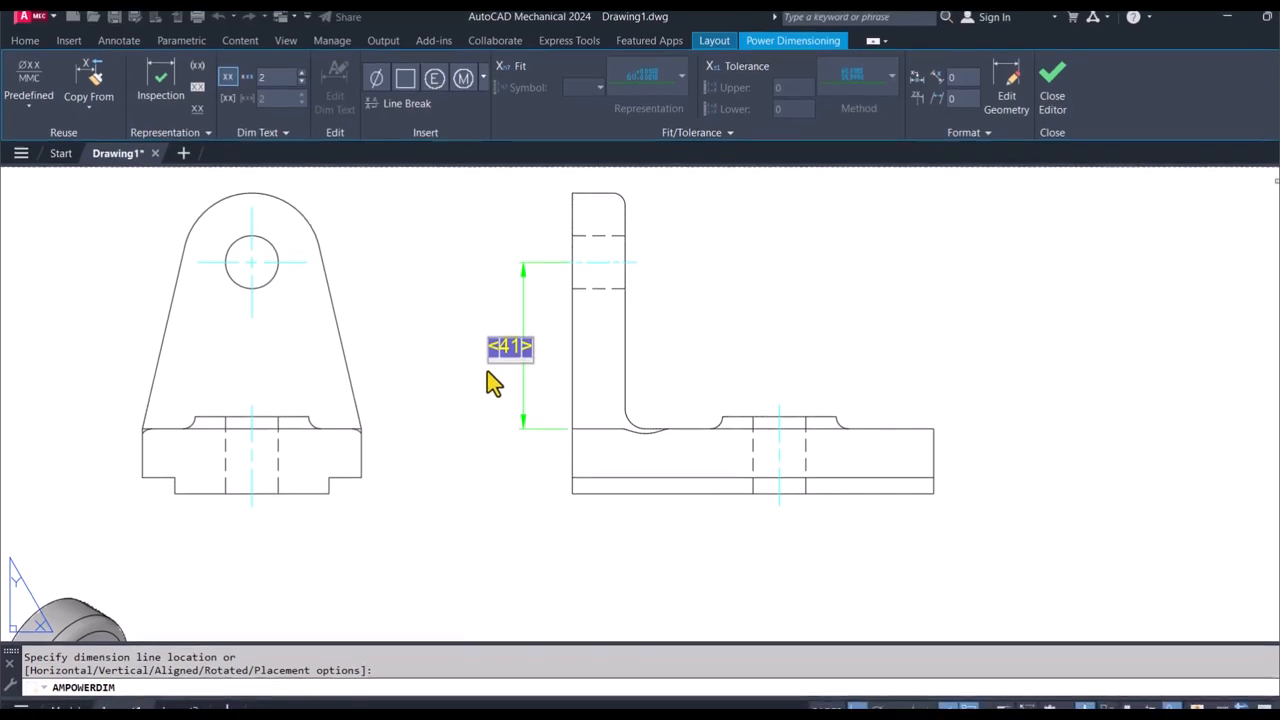
pyautogui.click(488, 380)
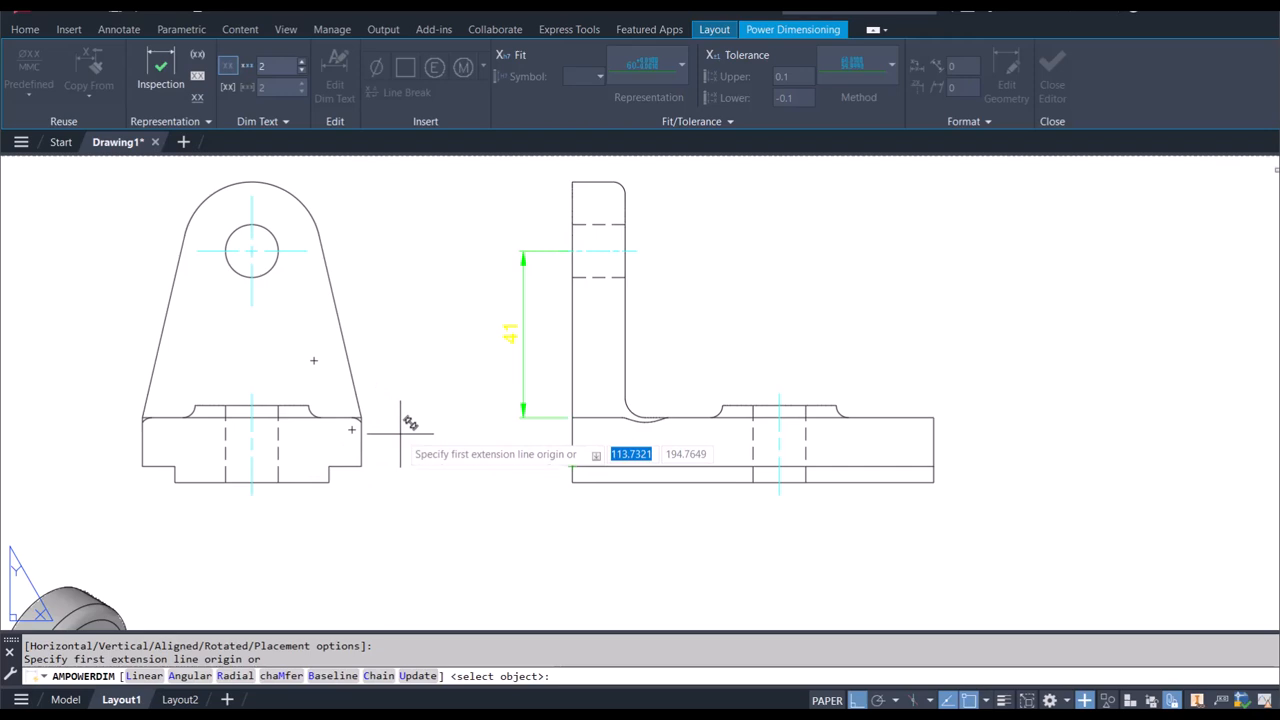
# Step: Add a vertical power dimension for the height of the step under the base, in the view showing the upright's rounded face
pyautogui.click(329, 482)
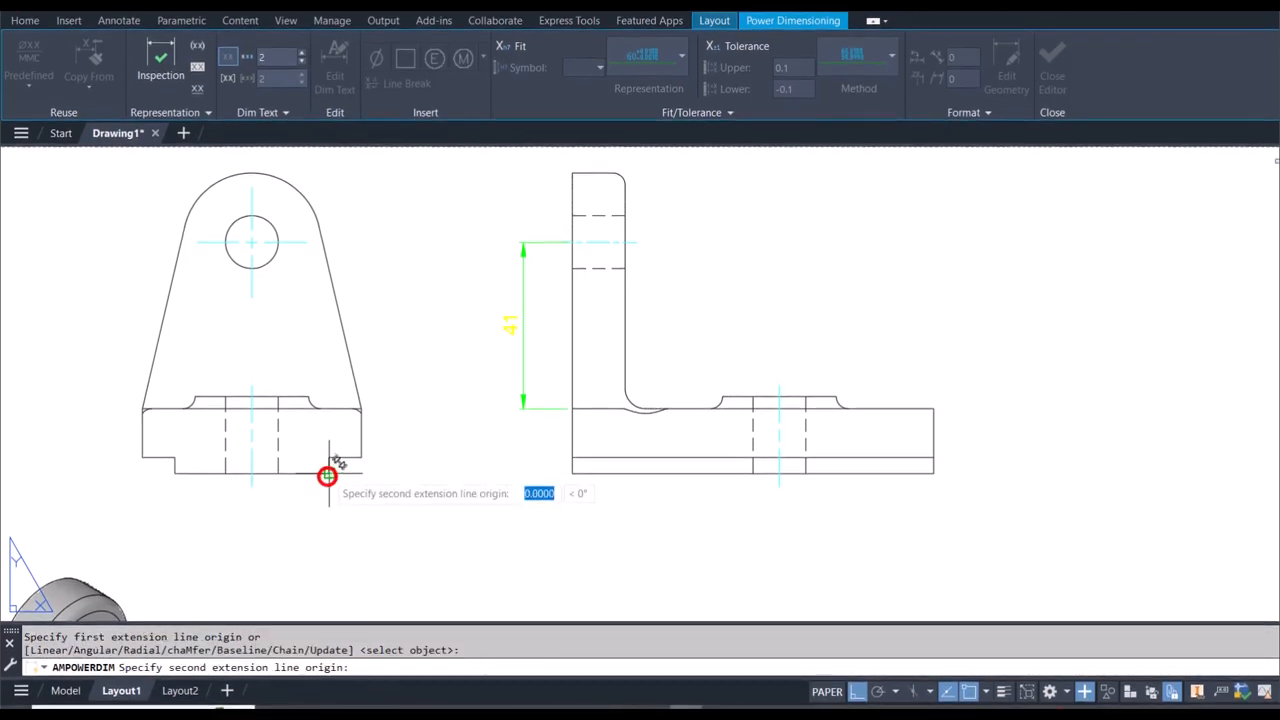
pyautogui.click(330, 470)
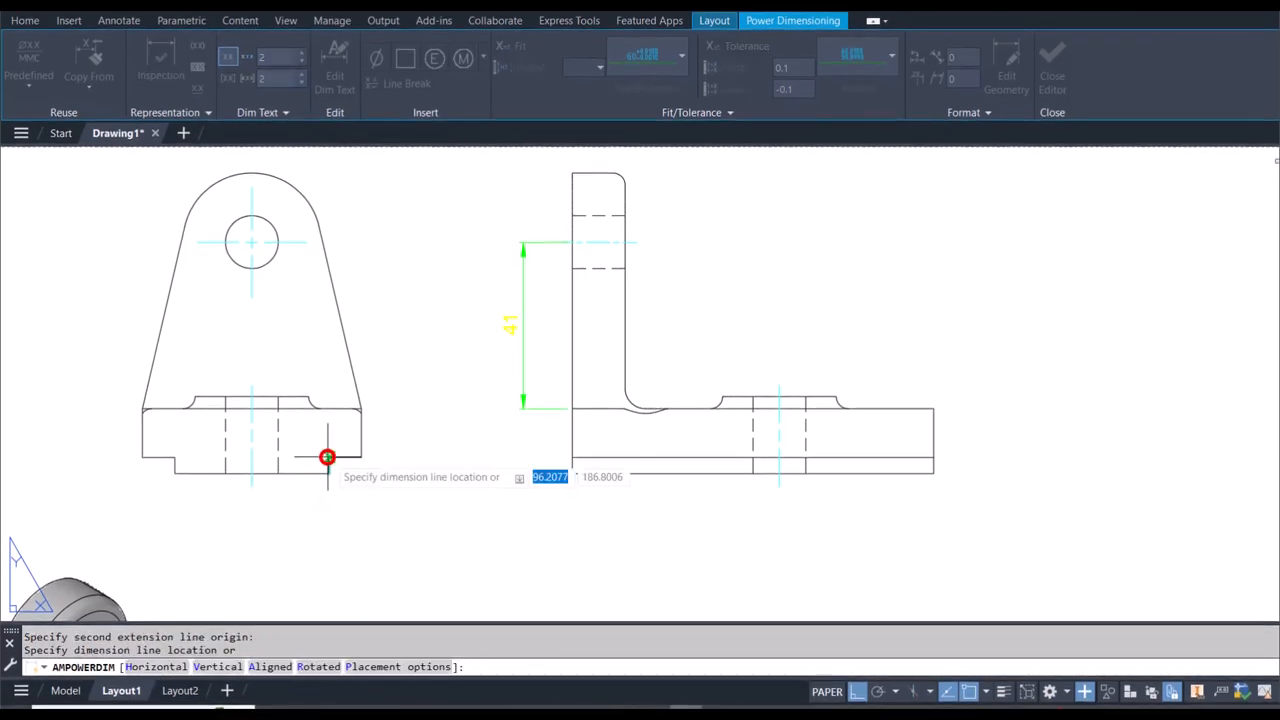
pyautogui.click(392, 461)
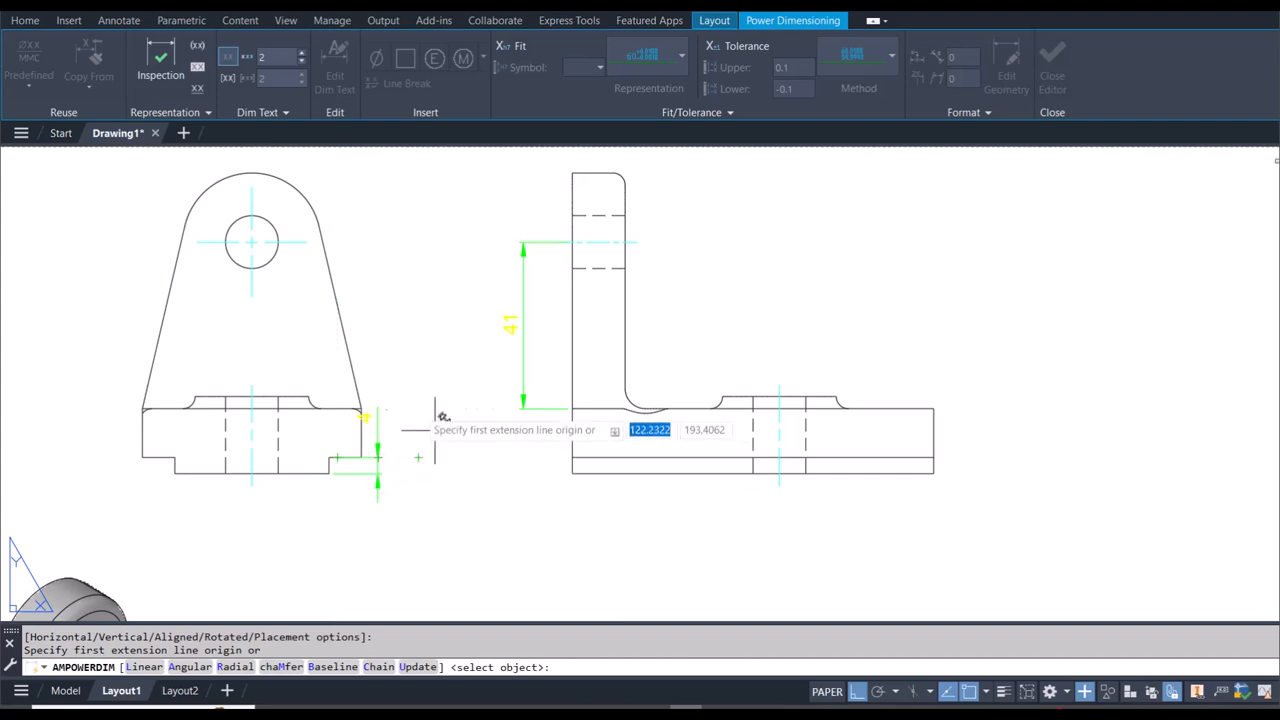
pyautogui.press('Escape')
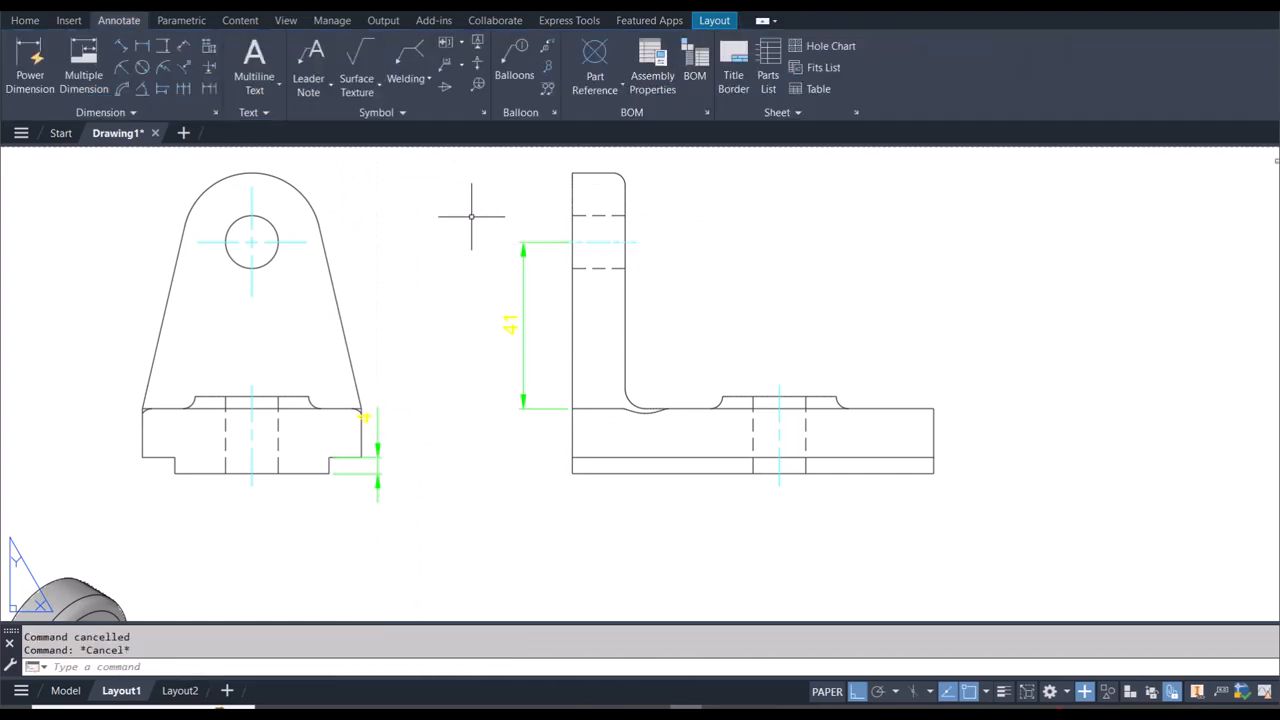
pyautogui.click(367, 417)
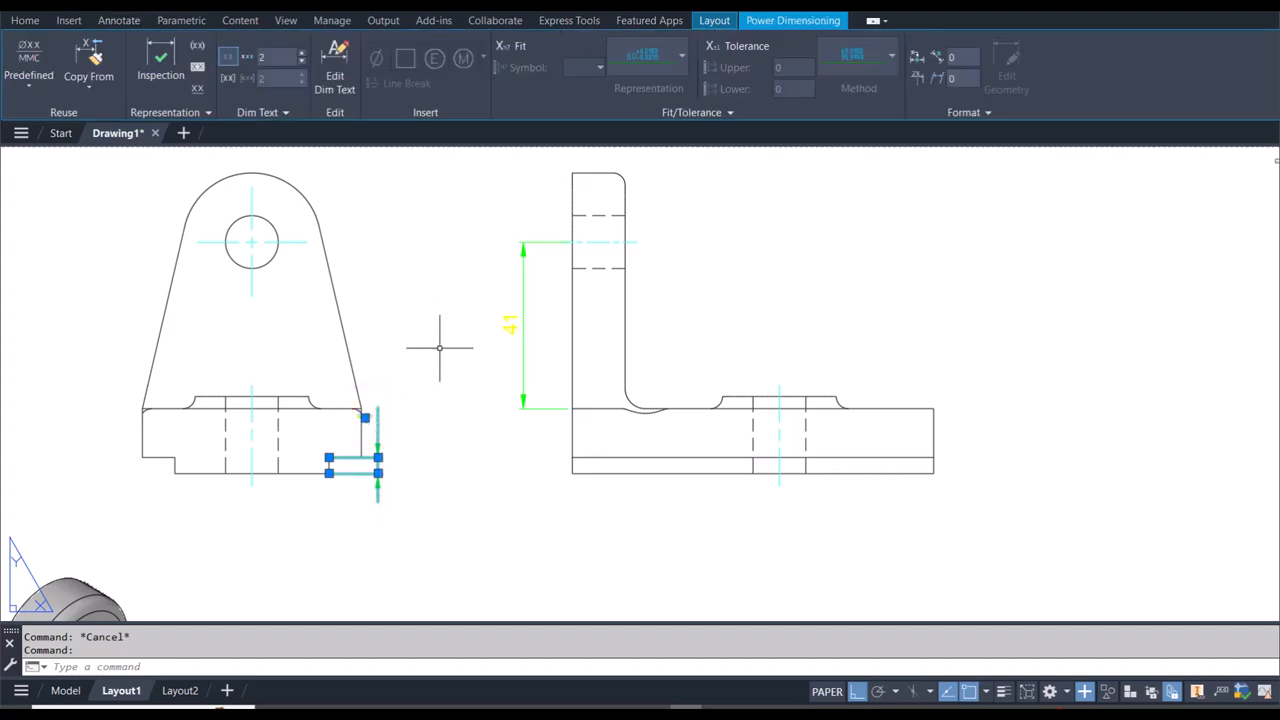
pyautogui.press('Escape')
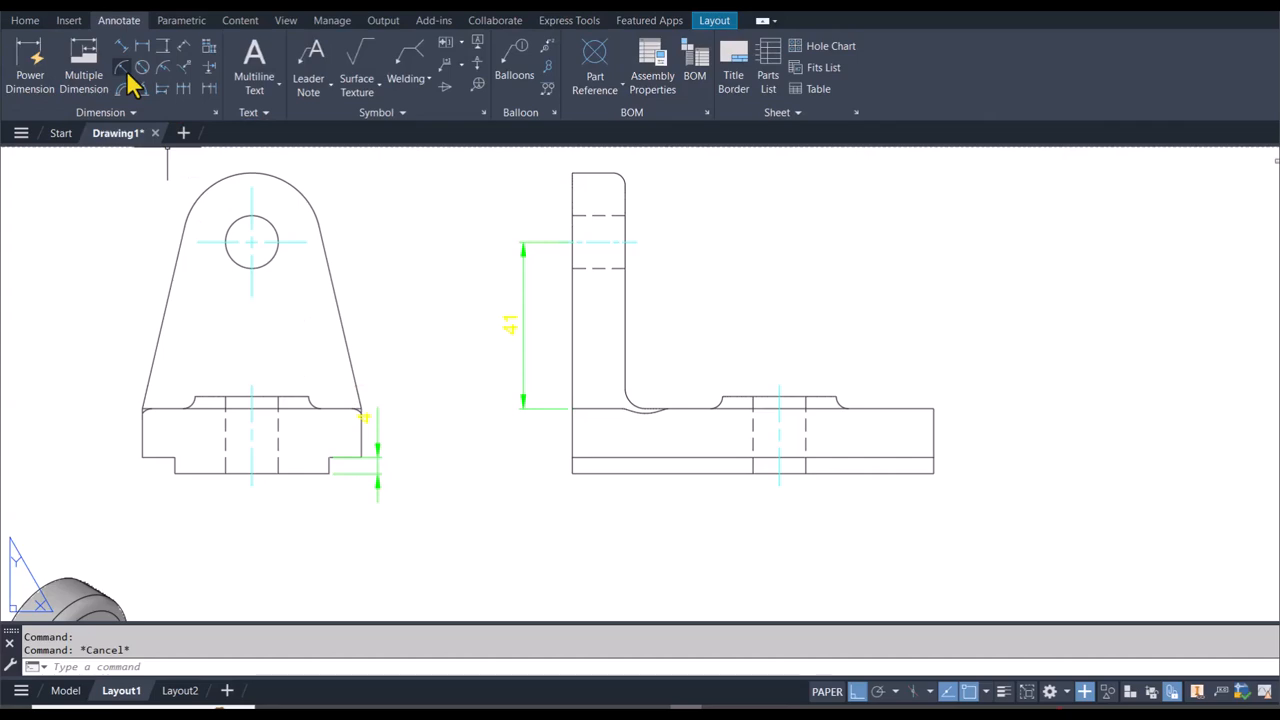
# Step: Add a baseline dimension for the full base height, using the step-height dimension as base and extending it to the base's top corner
pyautogui.click(164, 88)
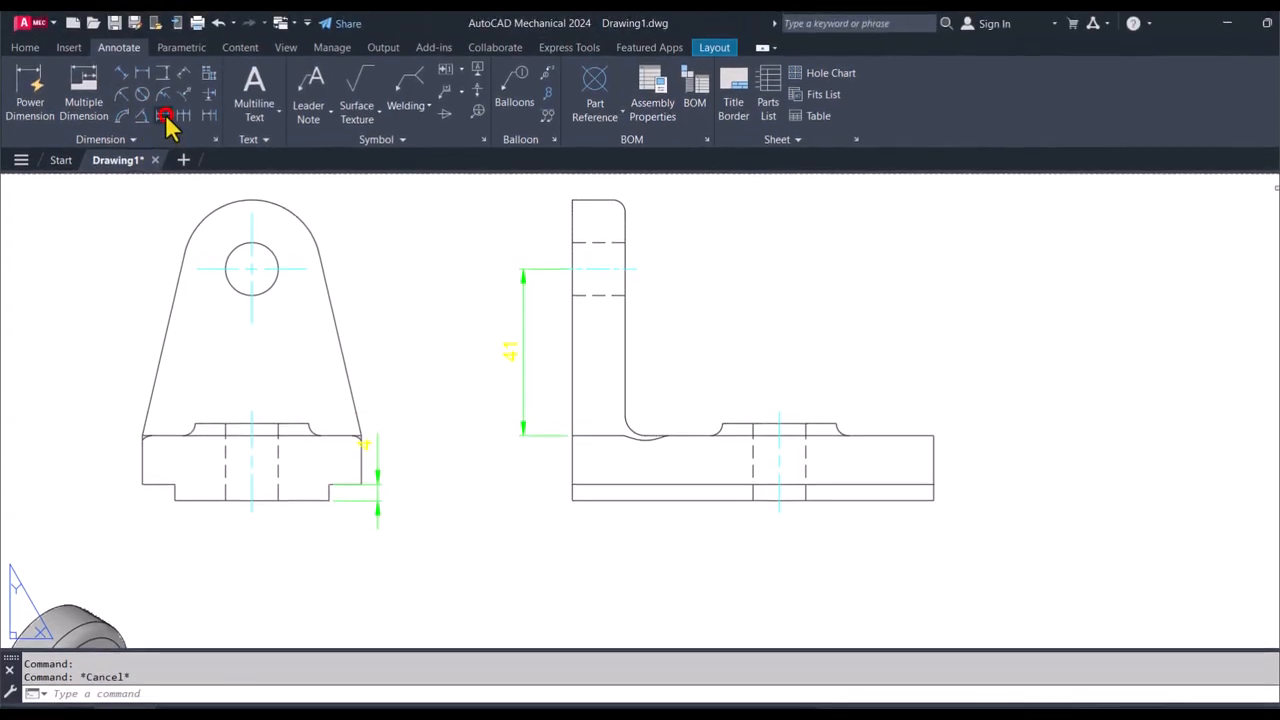
pyautogui.click(366, 498)
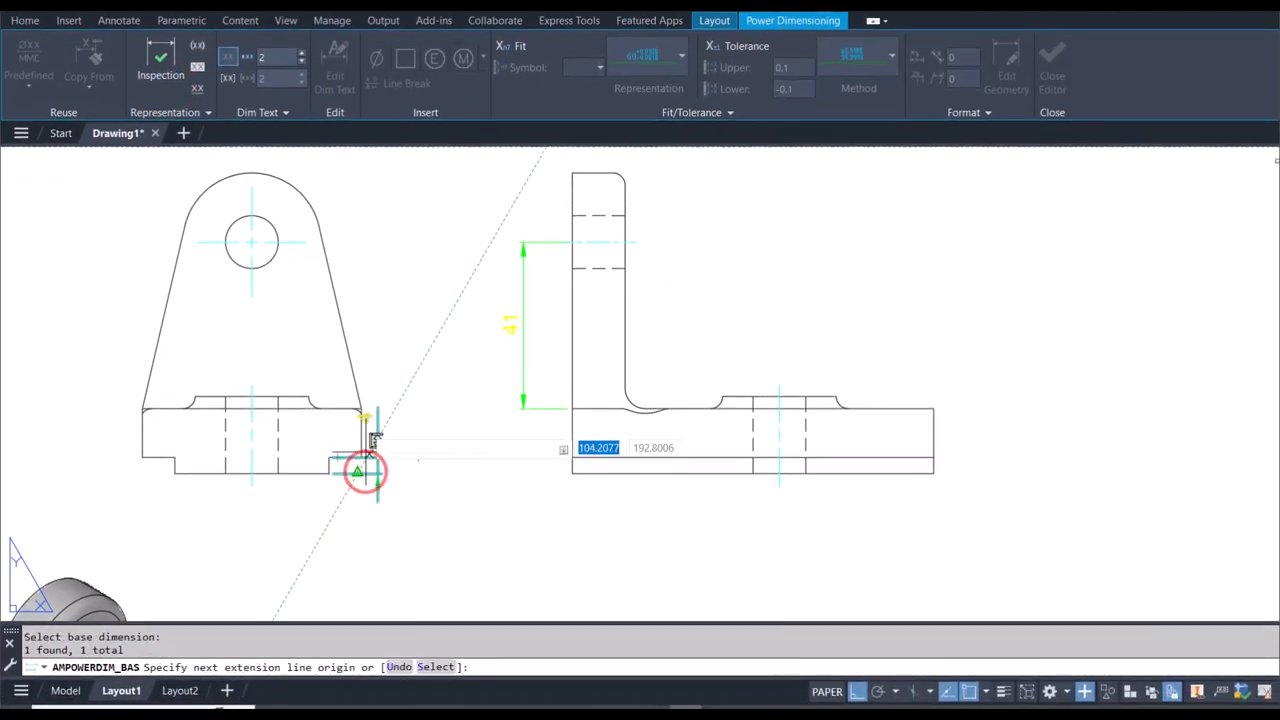
pyautogui.scroll(5, 362, 411)
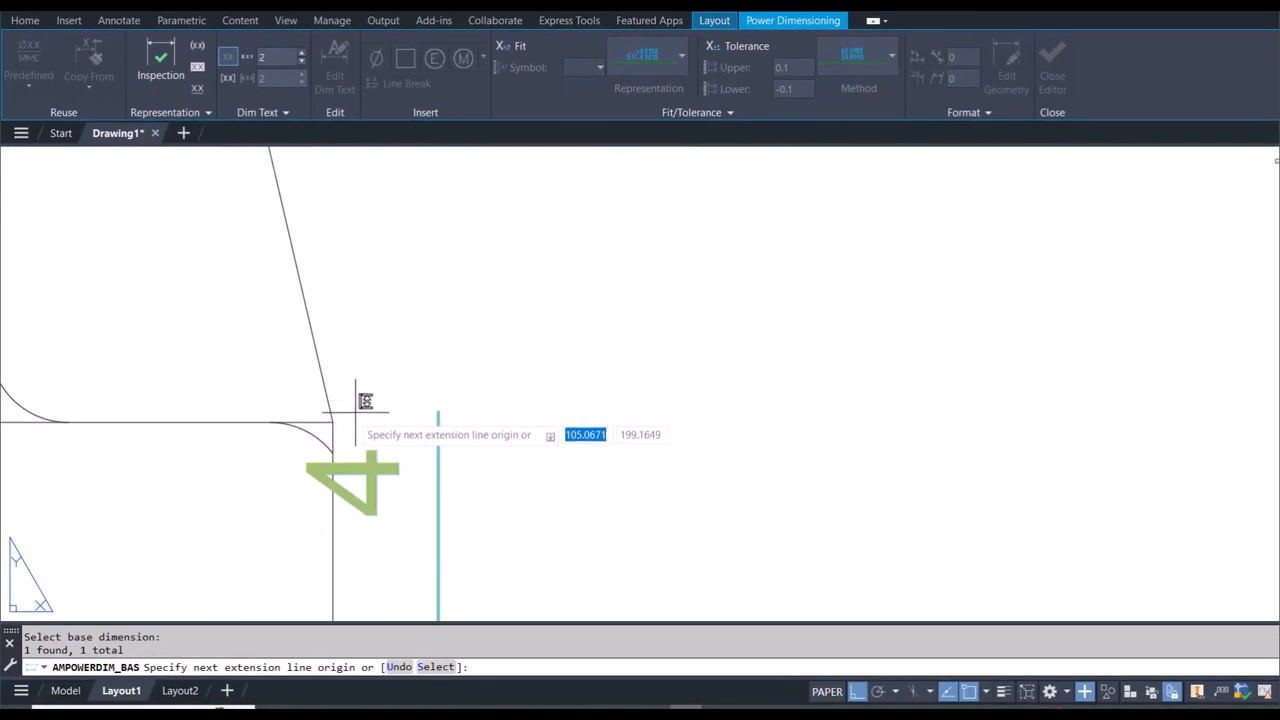
pyautogui.click(334, 419)
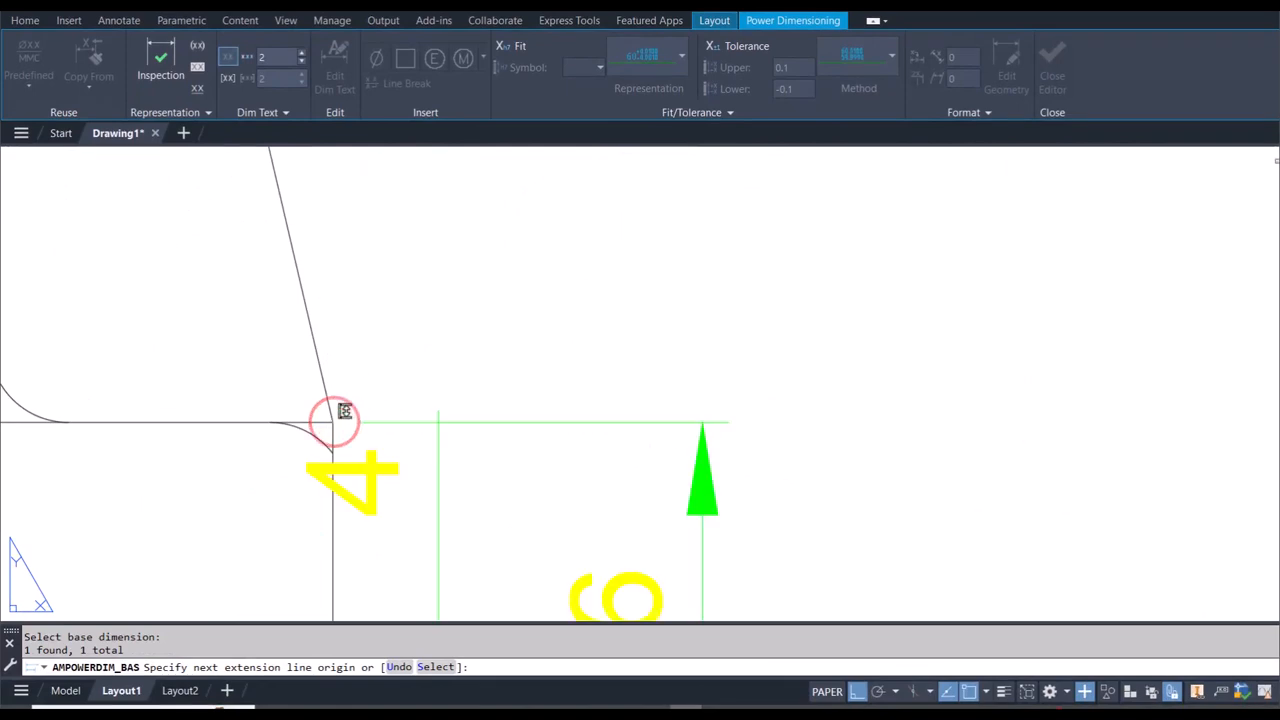
pyautogui.scroll(-8, 640, 380)
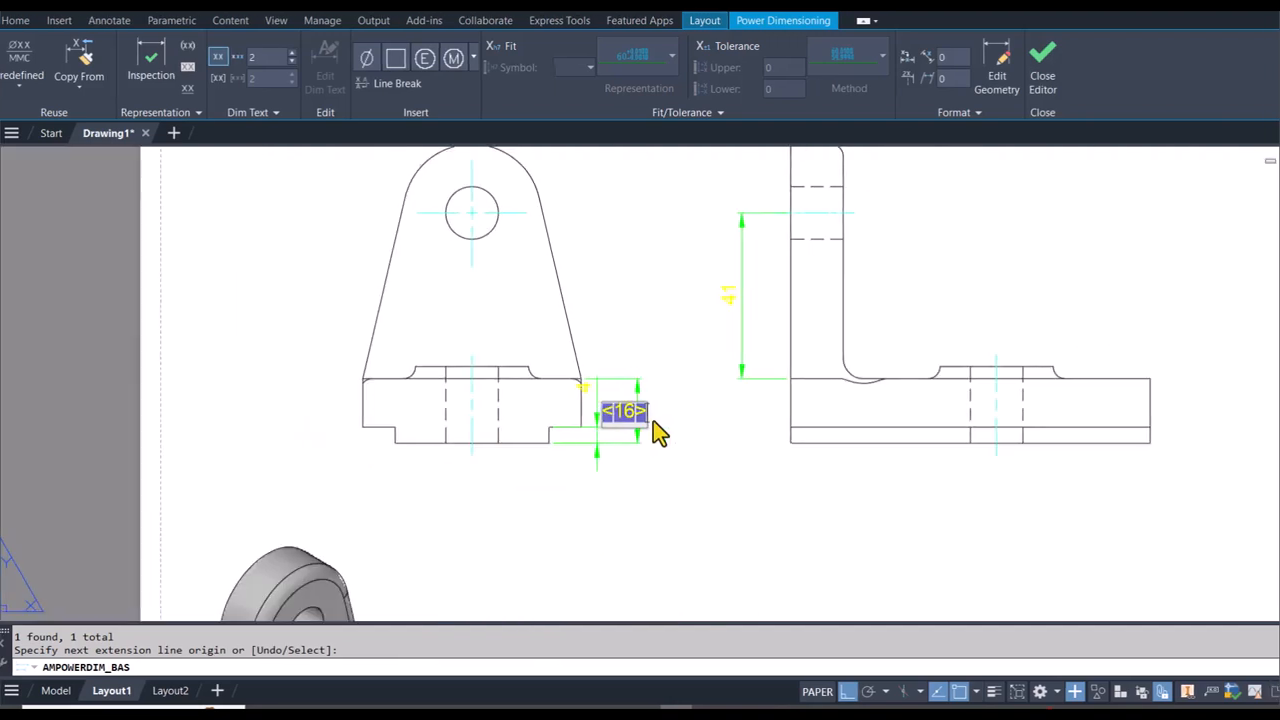
pyautogui.click(648, 463)
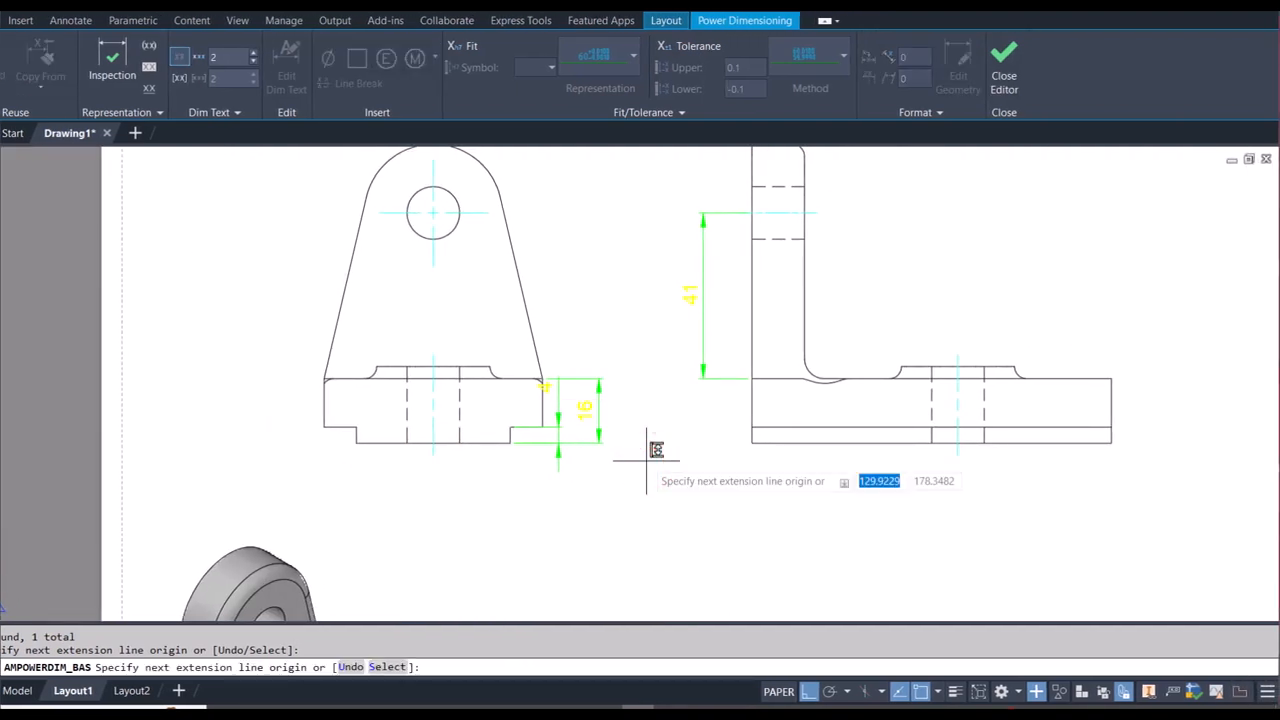
pyautogui.press('Escape')
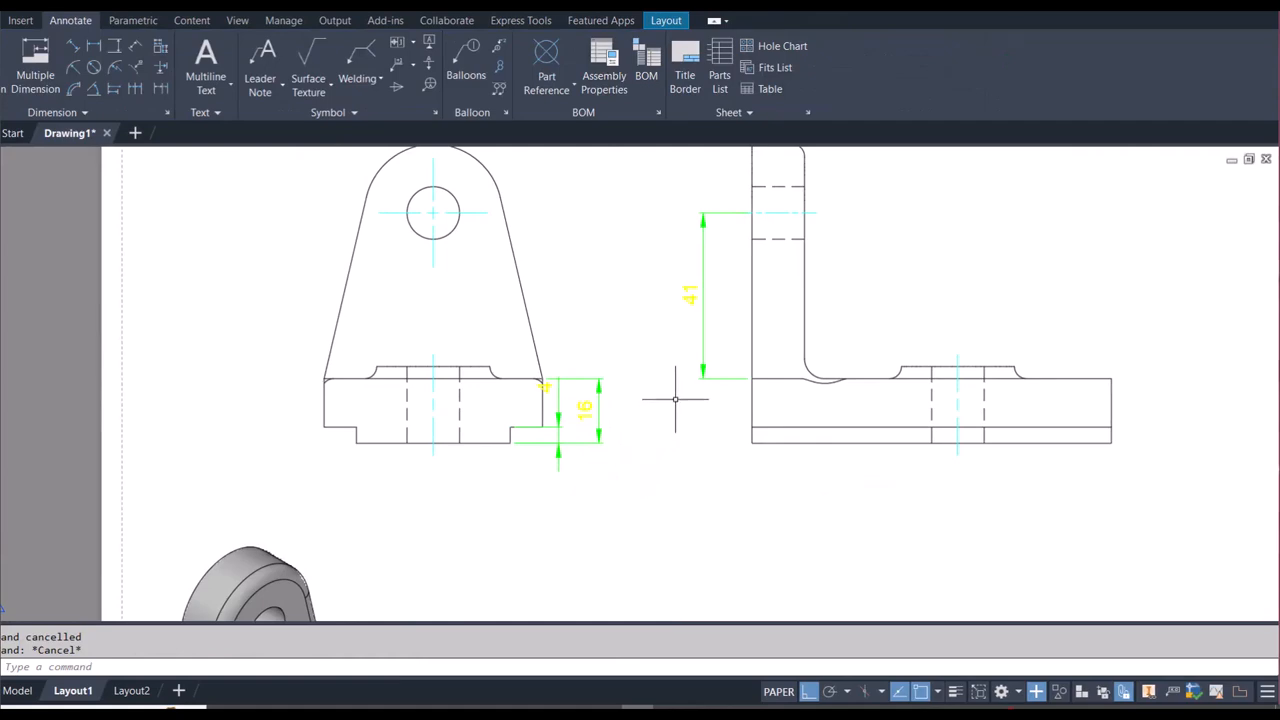
# Step: Add a horizontal power dimension for the upright's thickness, placed below the L-shaped view
pyautogui.scroll(-1, 675, 399)
pyautogui.scroll(1, 945, 420)
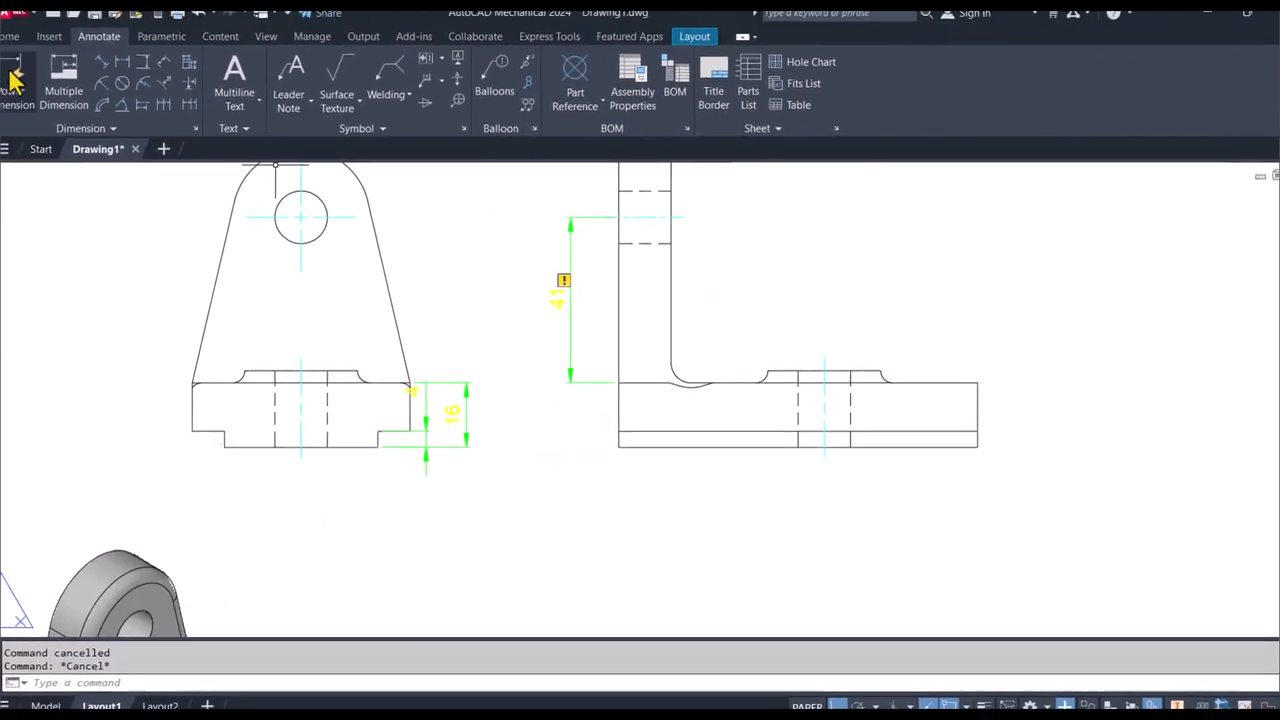
pyautogui.click(26, 92)
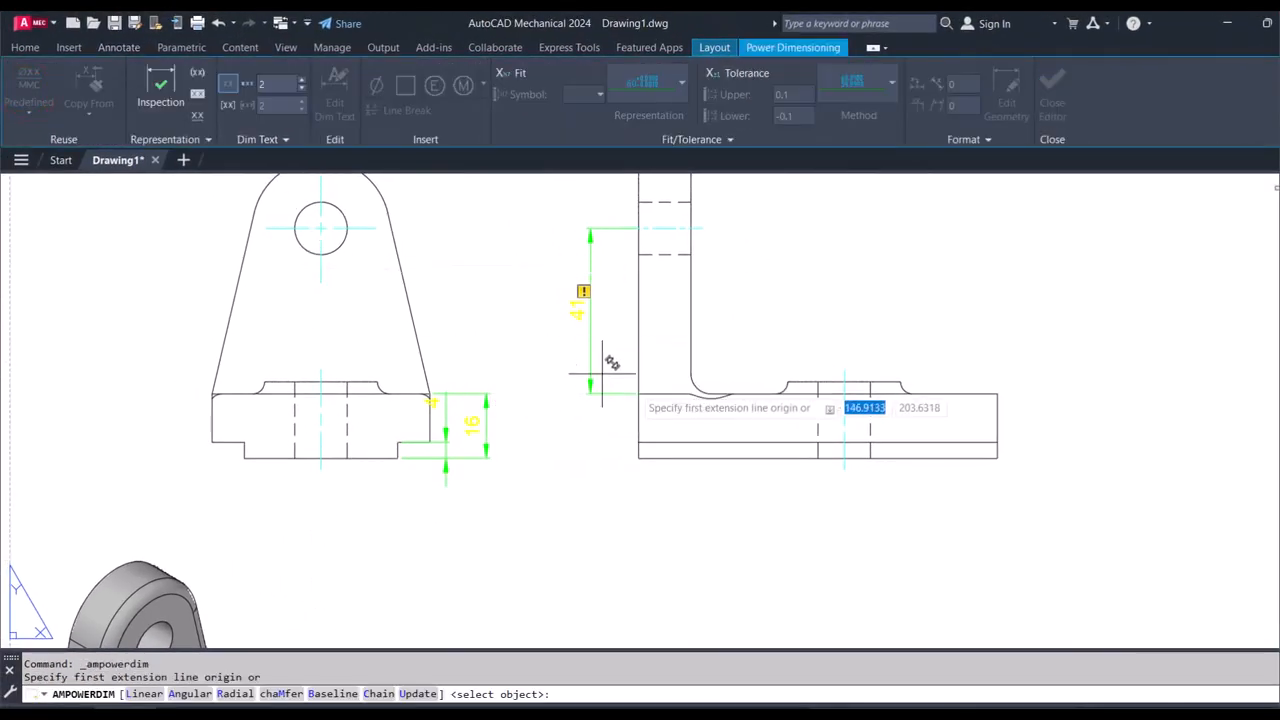
pyautogui.click(639, 441)
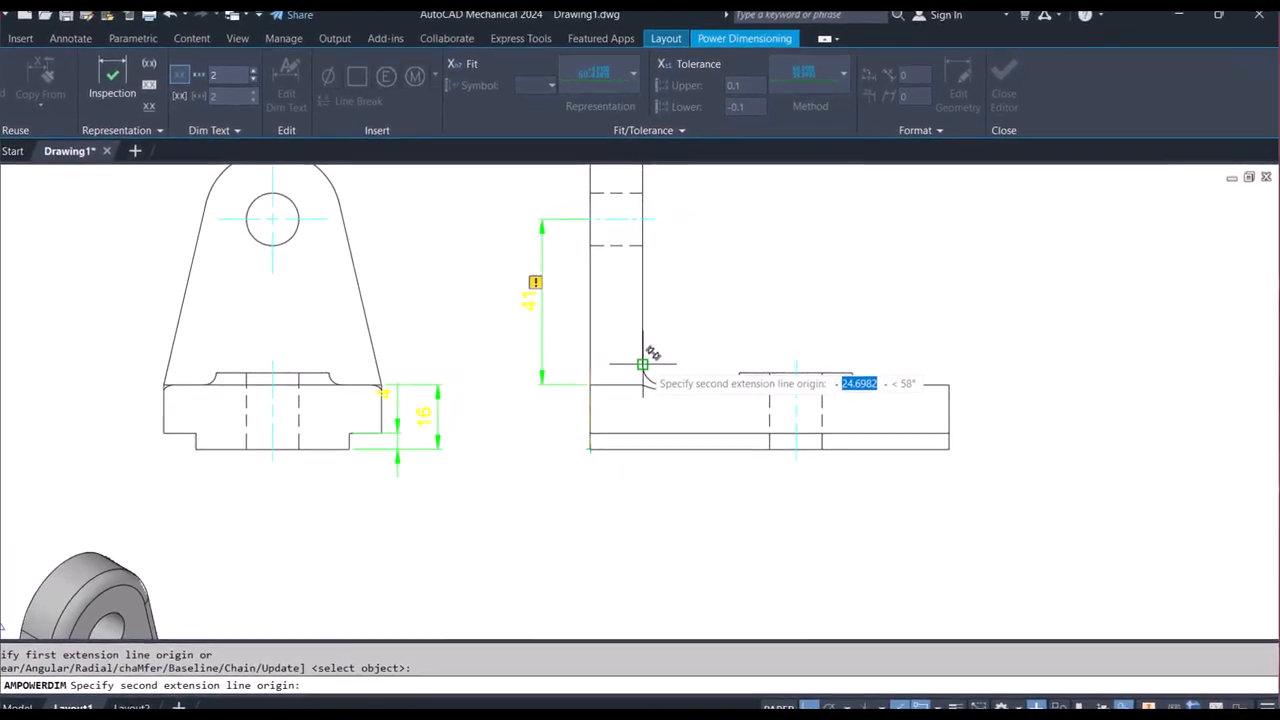
pyautogui.click(642, 364)
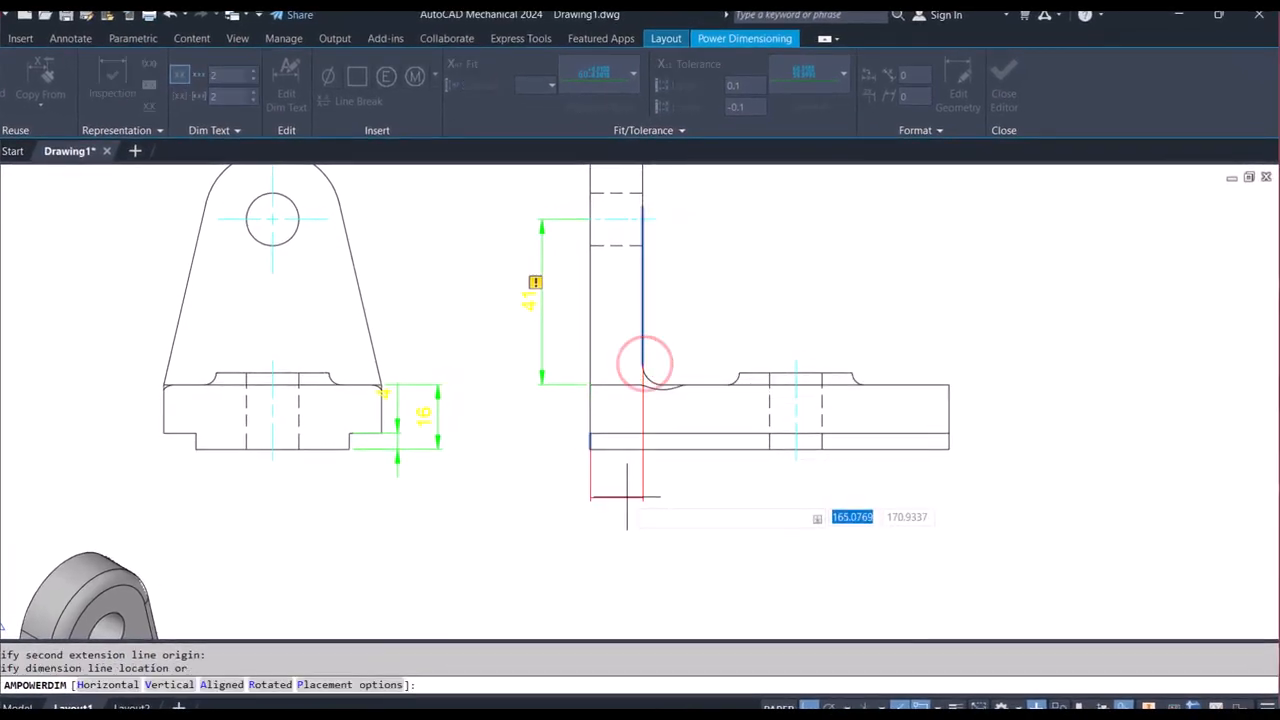
pyautogui.click(626, 496)
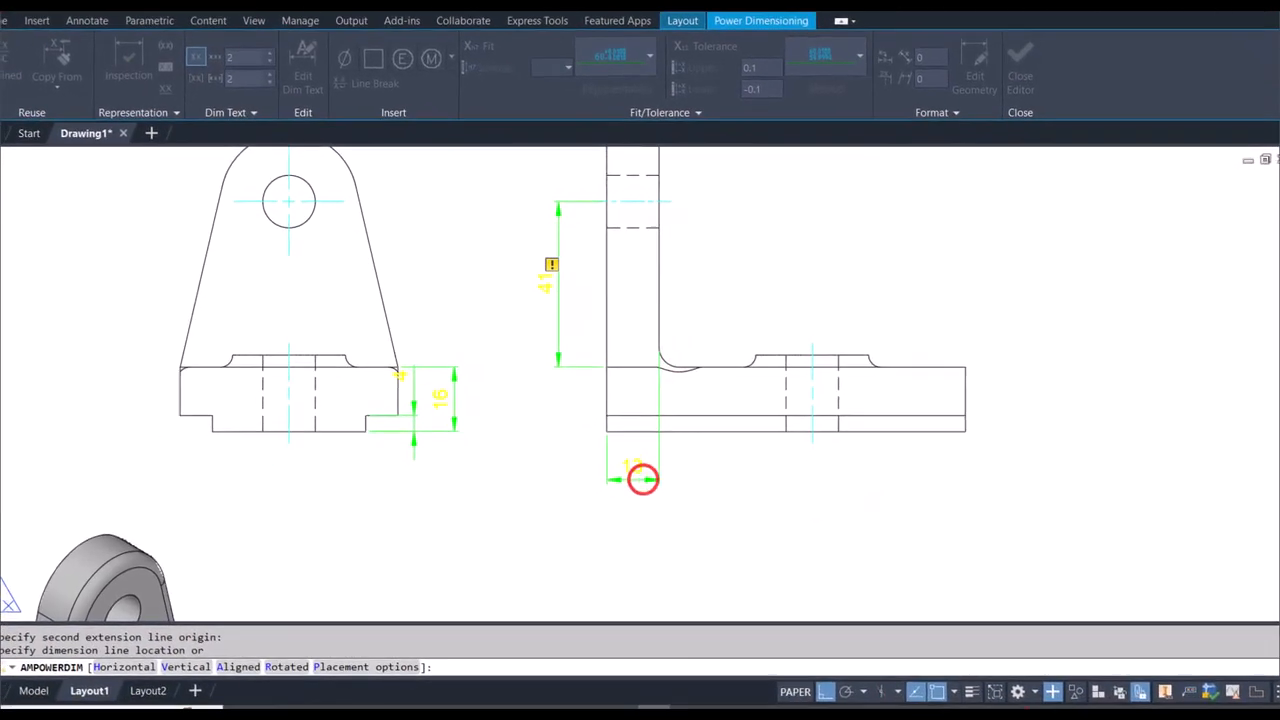
pyautogui.click(656, 531)
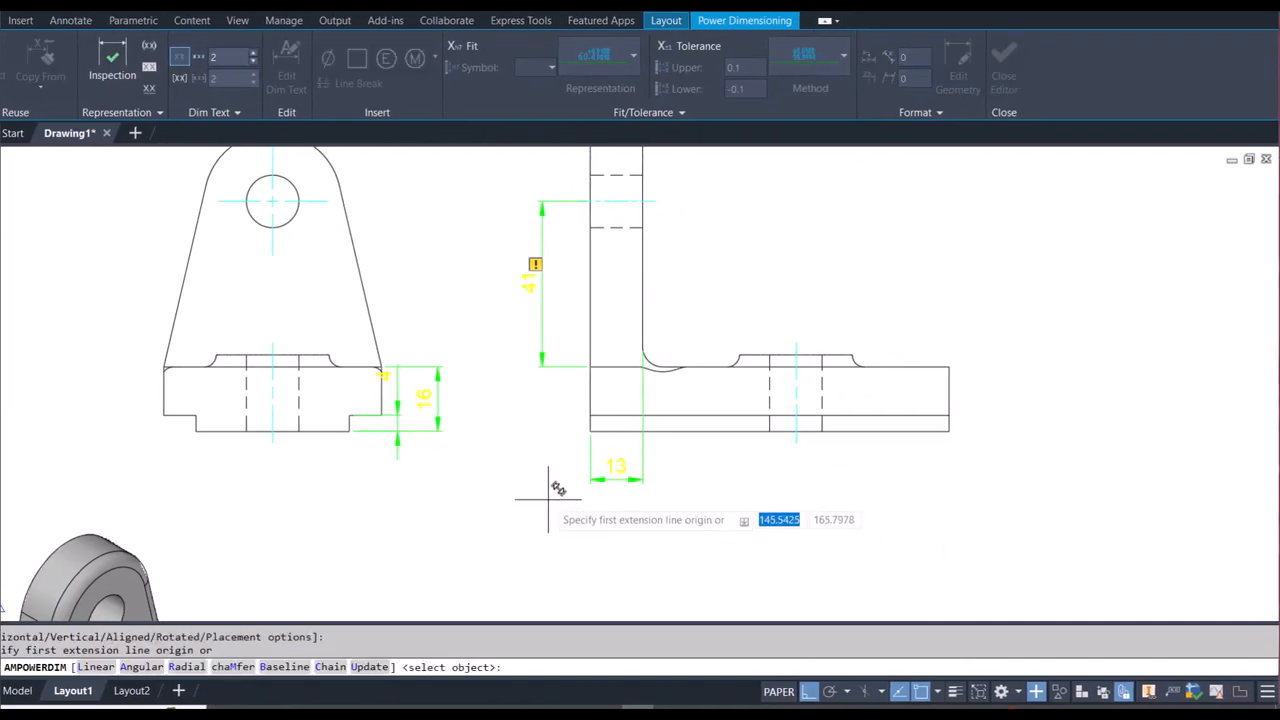
pyautogui.press('Escape')
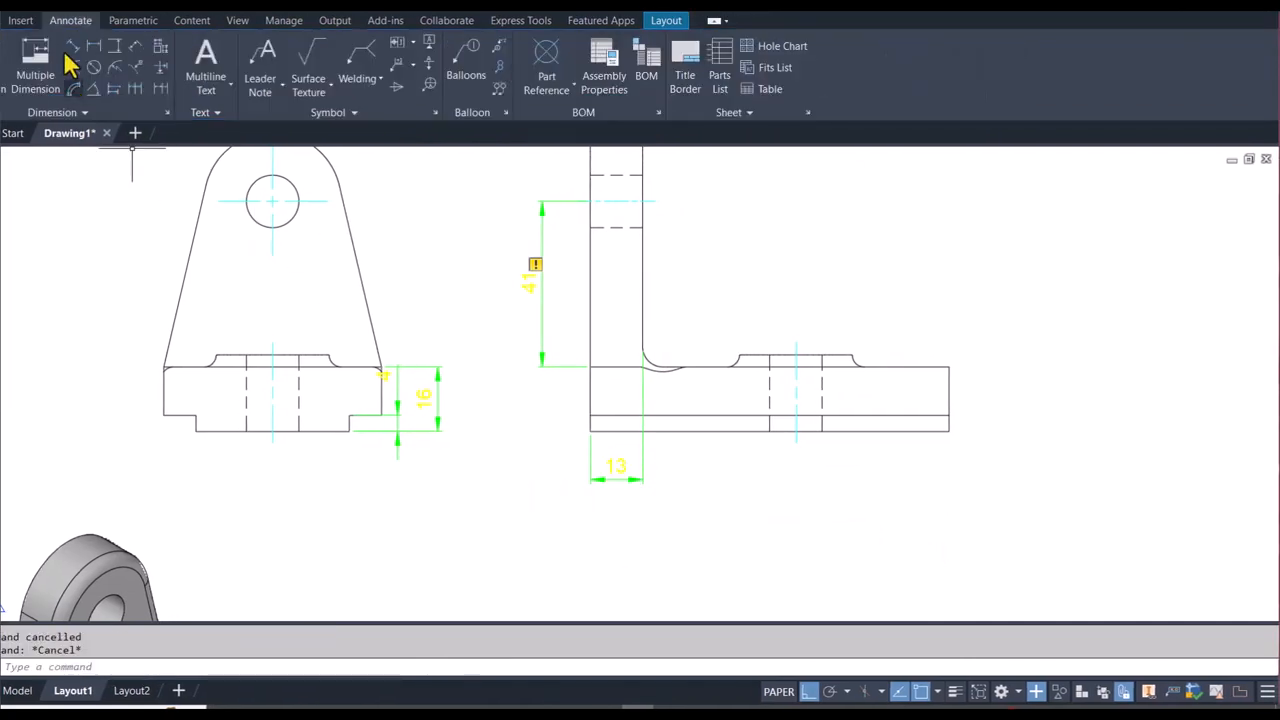
# Step: Add a baseline dimension for the base's overall length in the L-shaped view, starting from the upright-thickness dimension
pyautogui.click(163, 117)
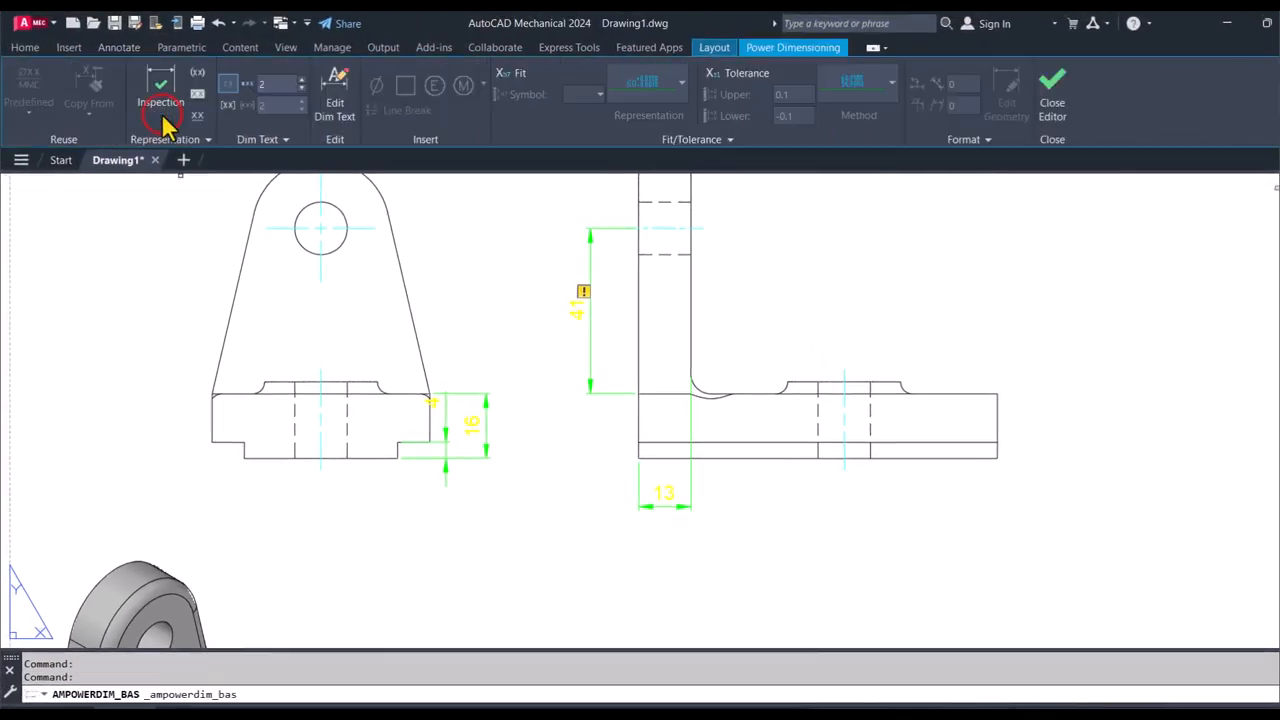
pyautogui.click(640, 479)
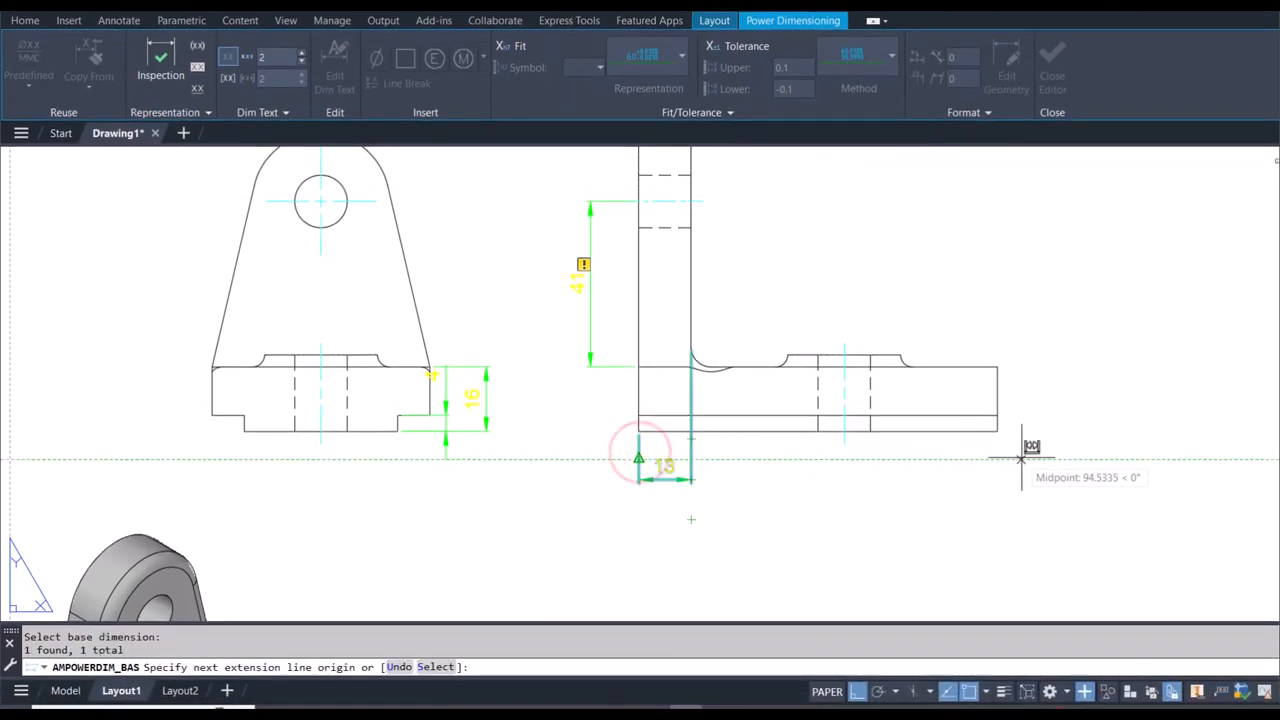
pyautogui.click(997, 430)
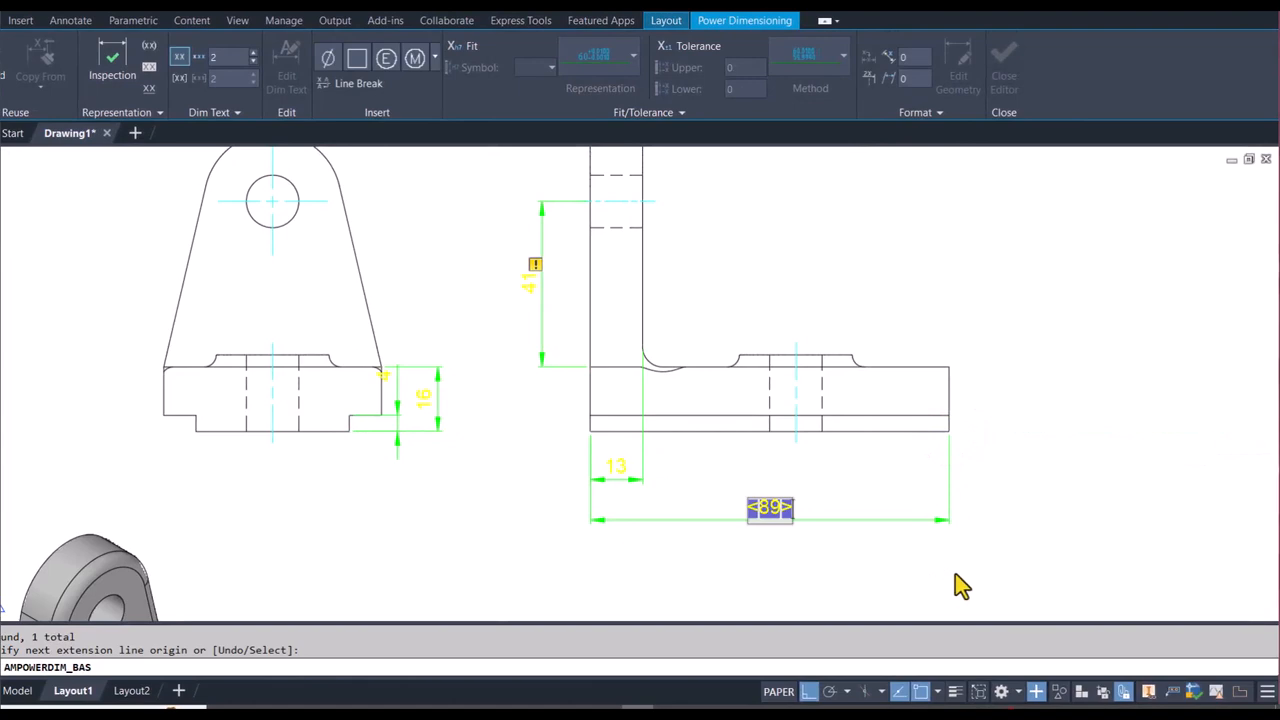
pyautogui.click(958, 573)
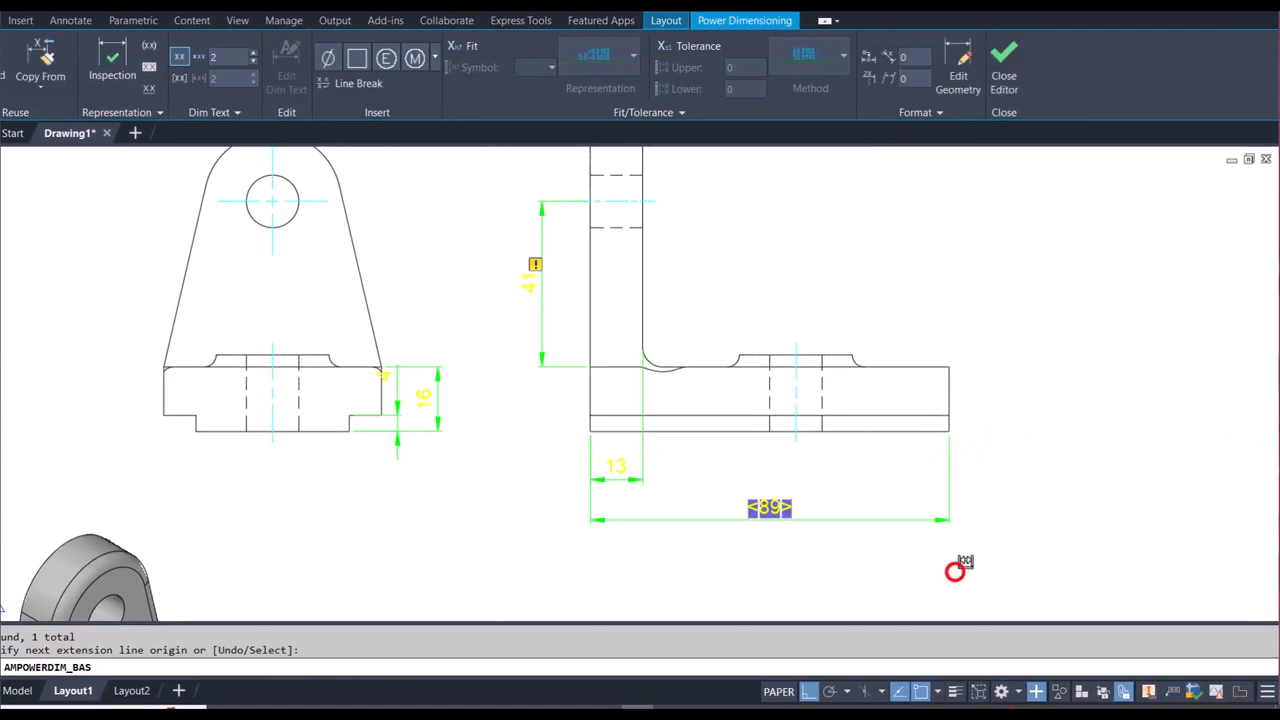
pyautogui.press('Escape')
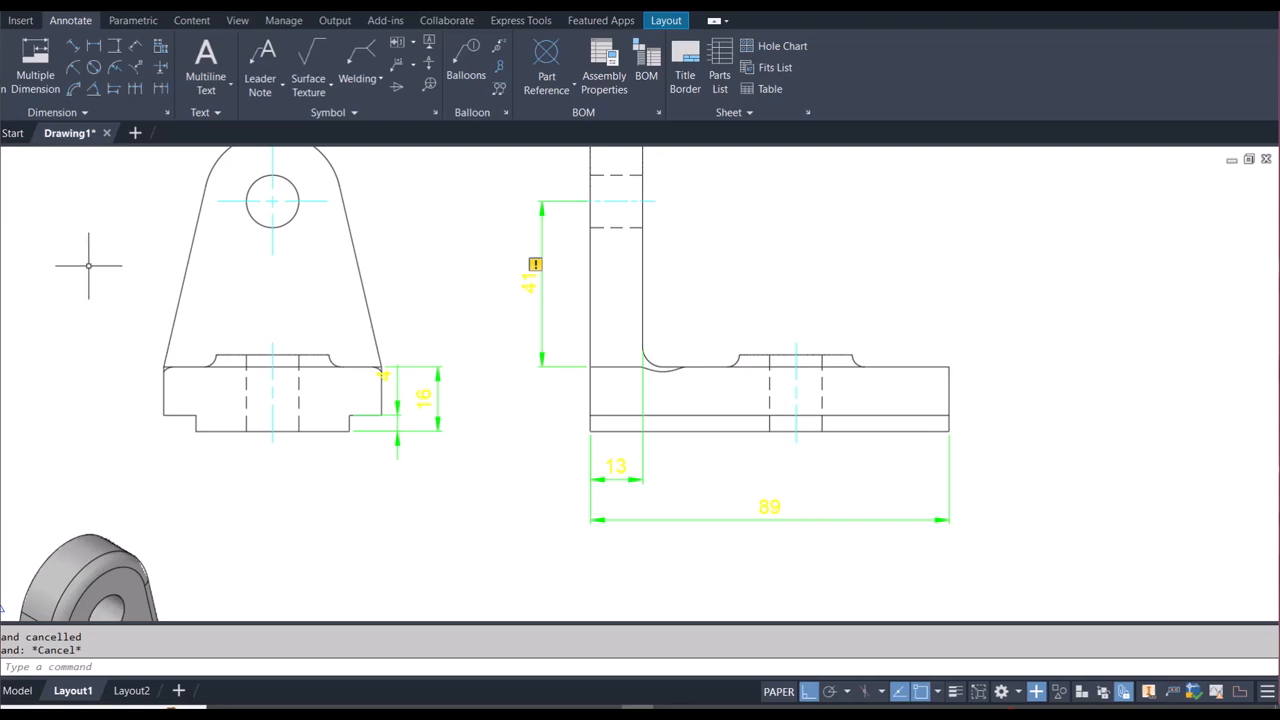
# Step: Add a horizontal power dimension for the width of the base's side step, placed below the view showing the upright's rounded face
pyautogui.click(30, 94)
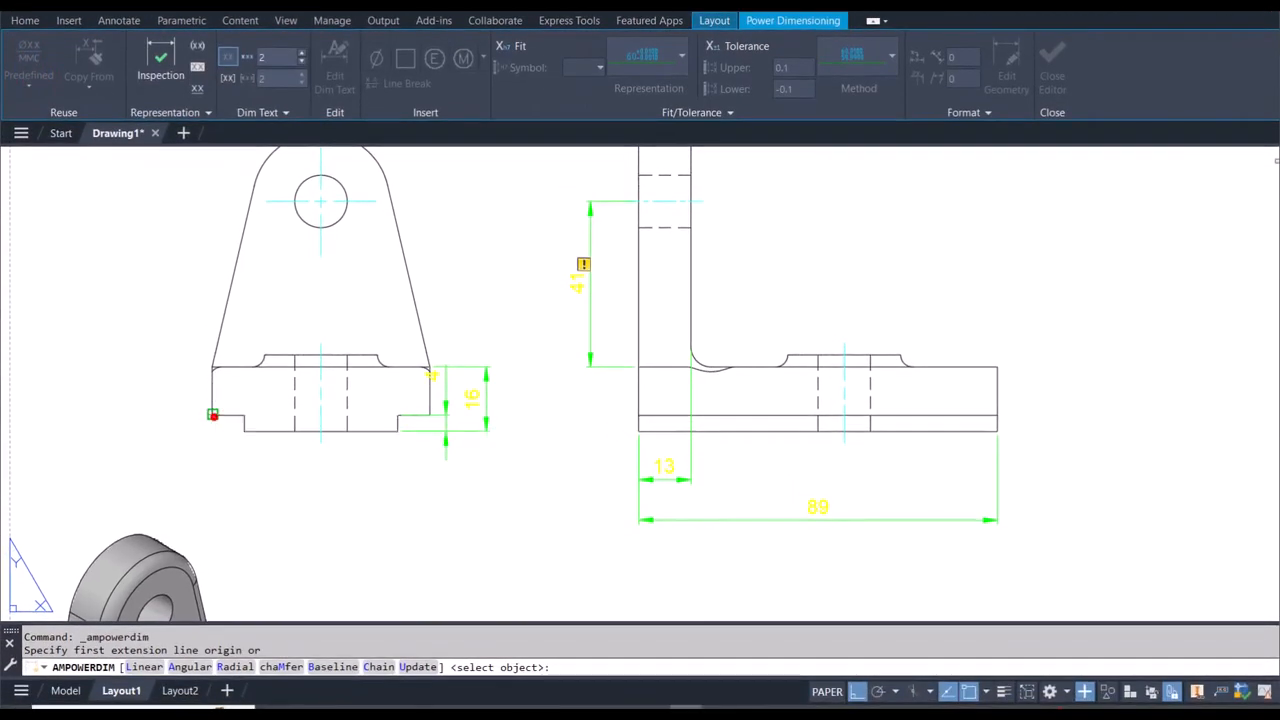
pyautogui.click(212, 414)
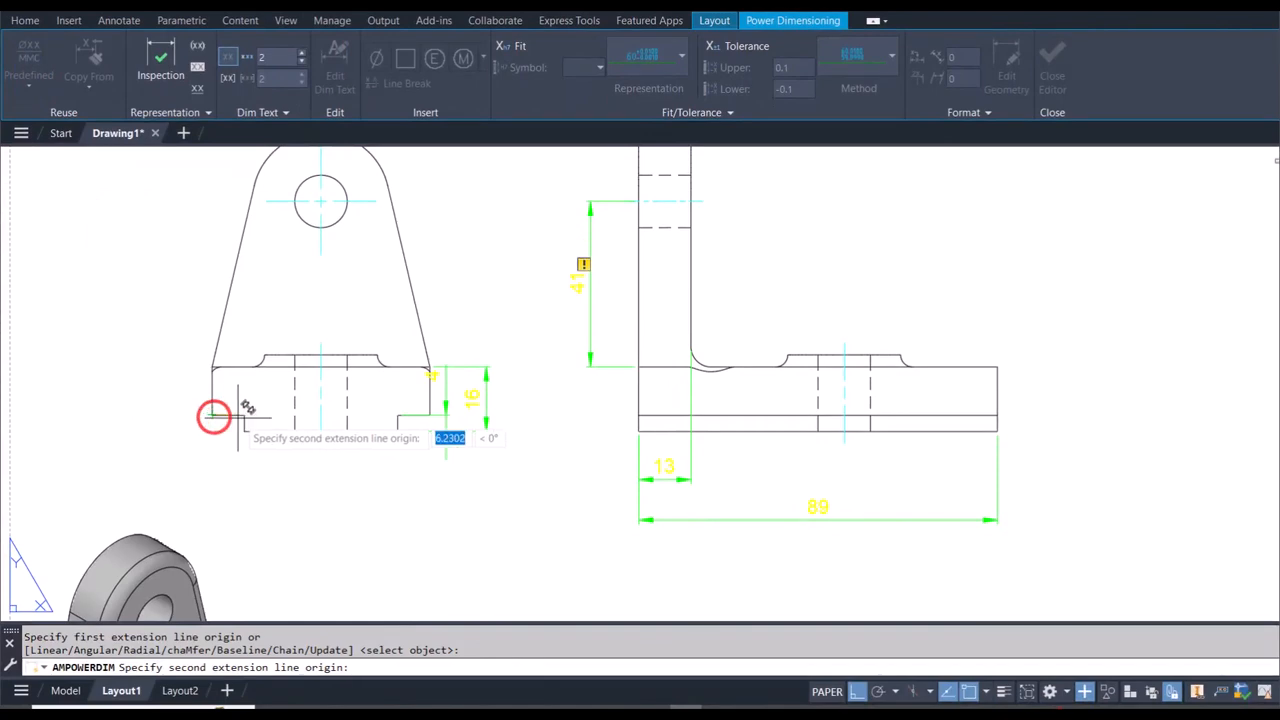
pyautogui.click(244, 414)
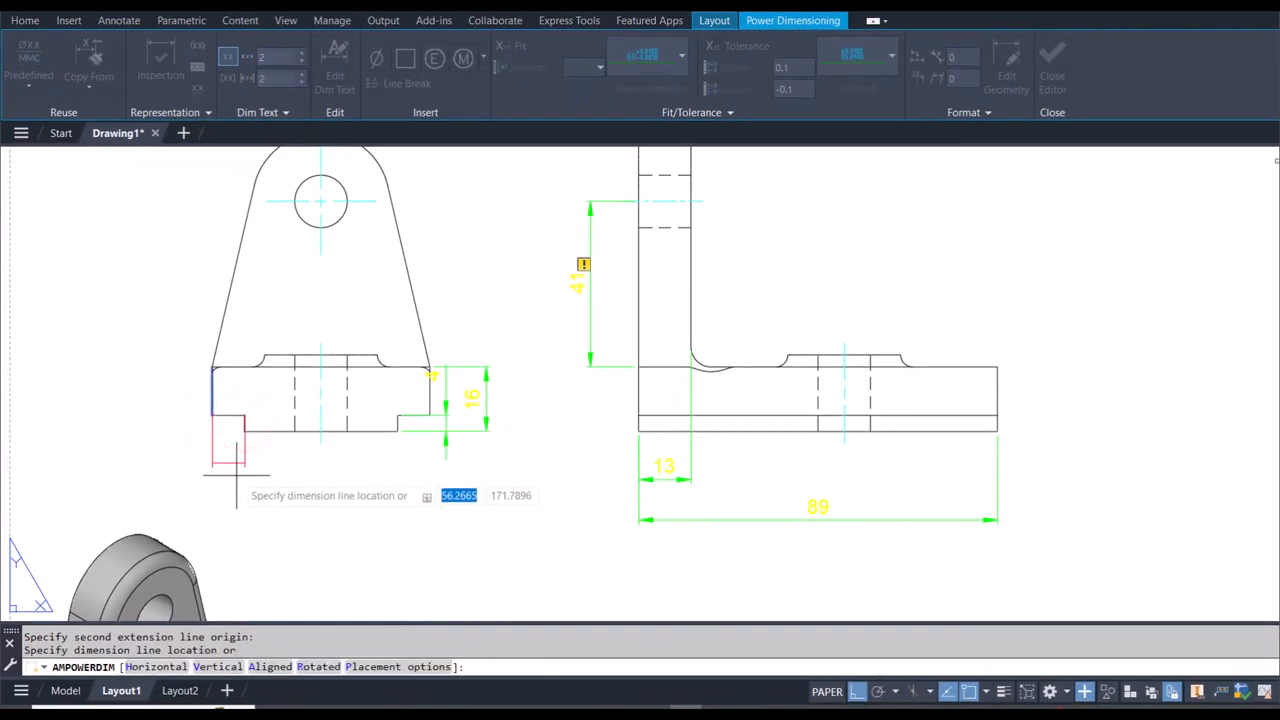
pyautogui.click(235, 464)
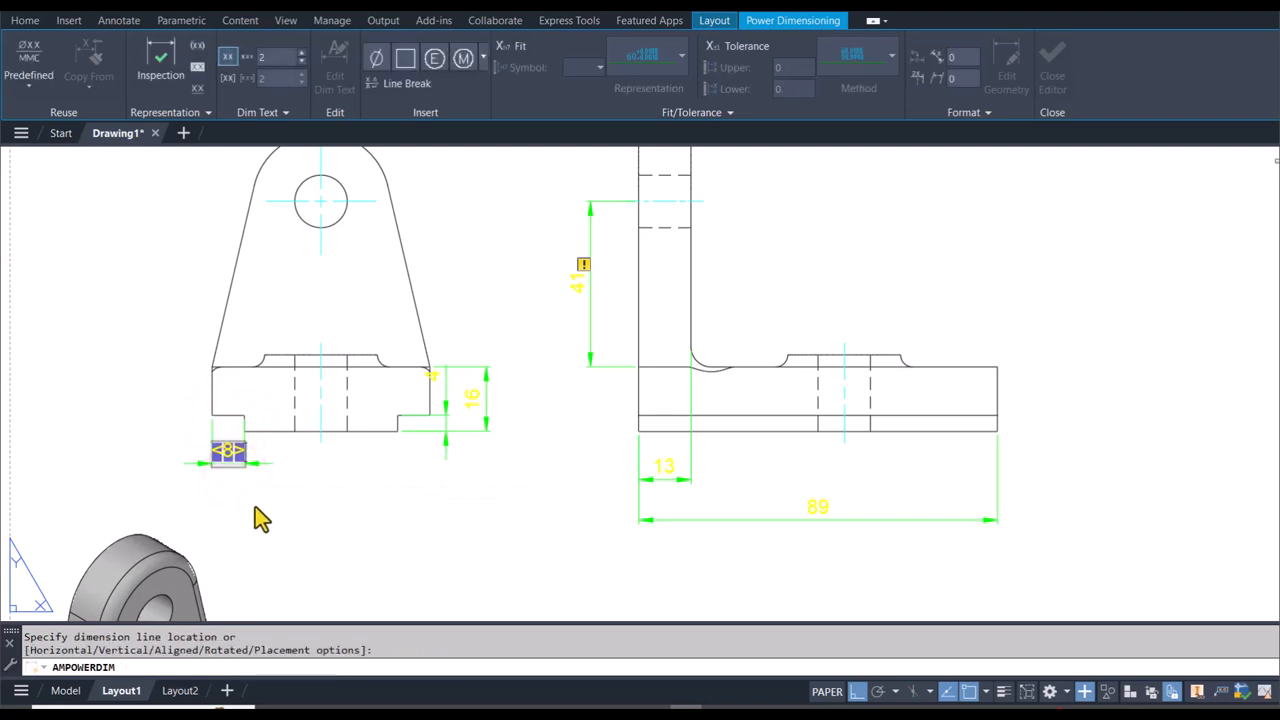
pyautogui.click(255, 505)
pyautogui.press('Return')
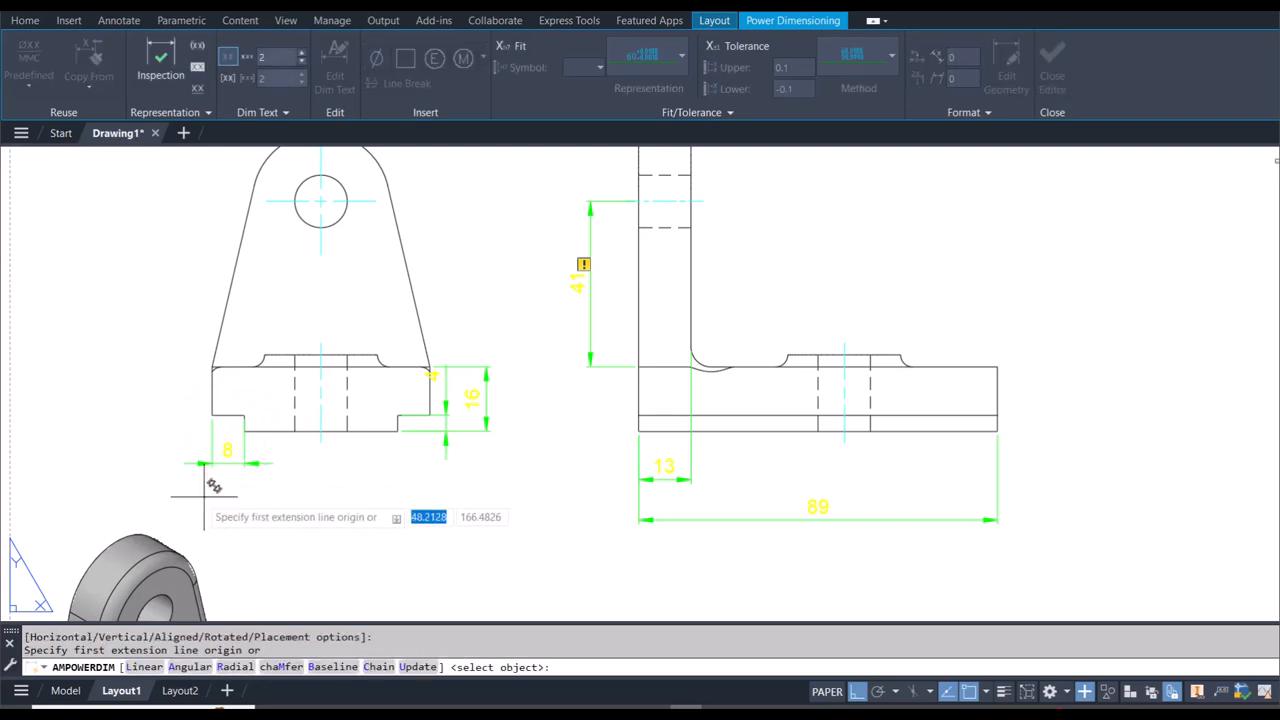
pyautogui.press('Escape')
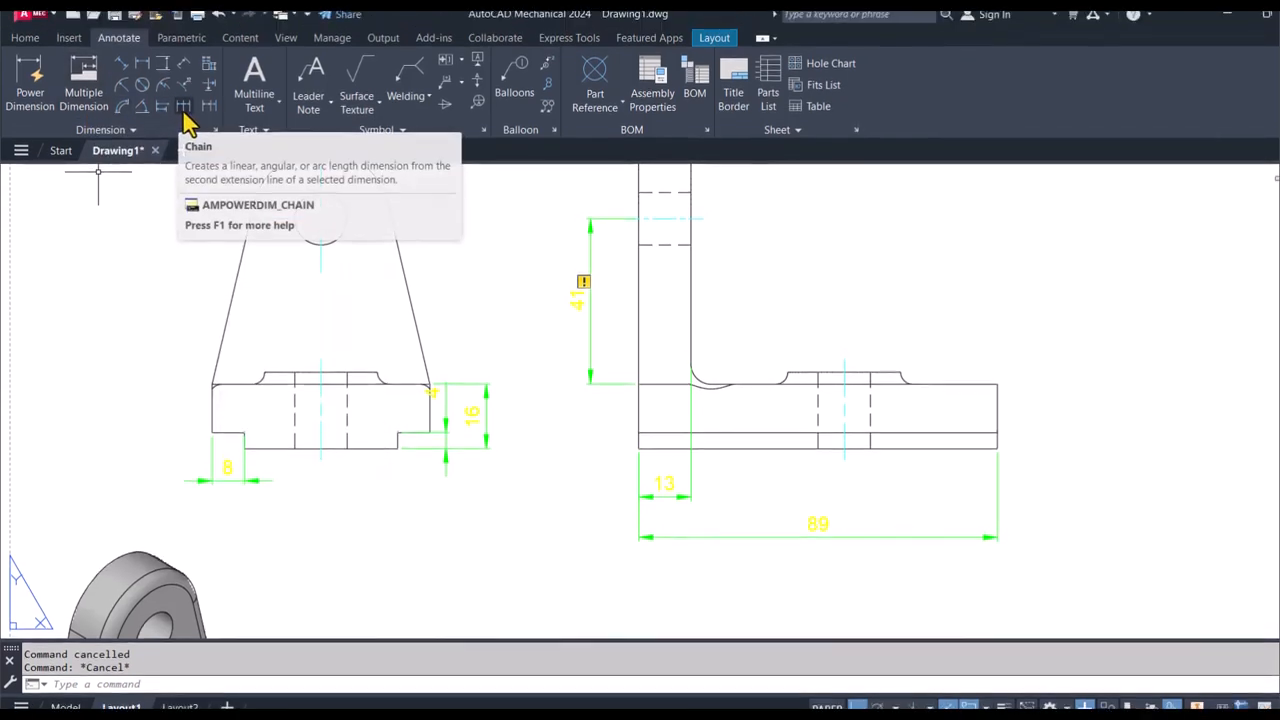
# Step: Add a chain dimension for the width of the base's lower foot, continuing from the side-step width dimension
pyautogui.click(211, 473)
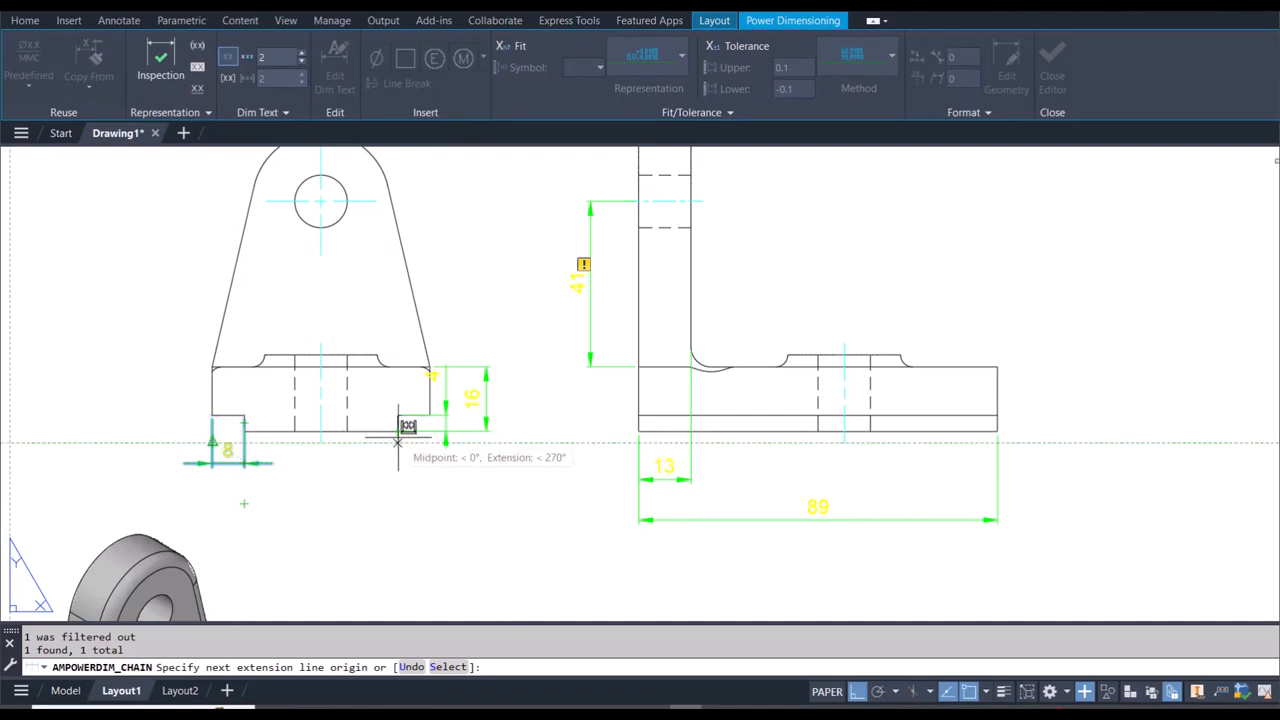
pyautogui.scroll(5, 400, 425)
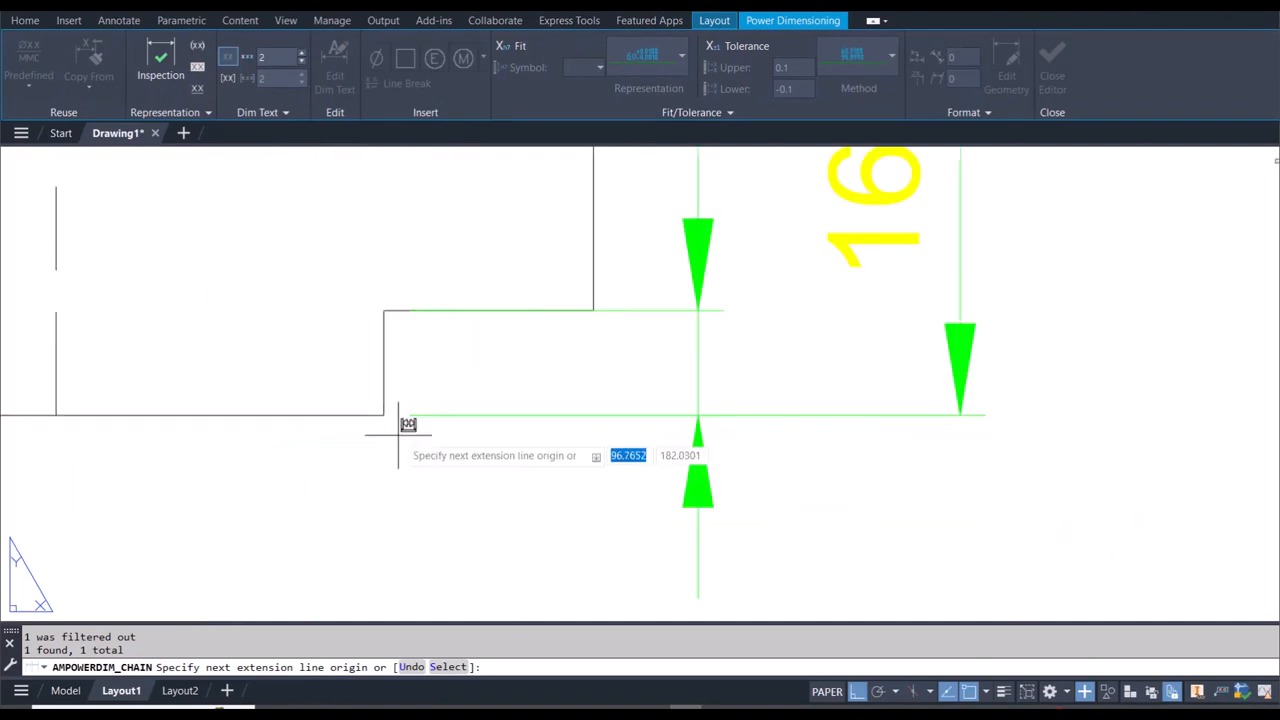
pyautogui.click(384, 414)
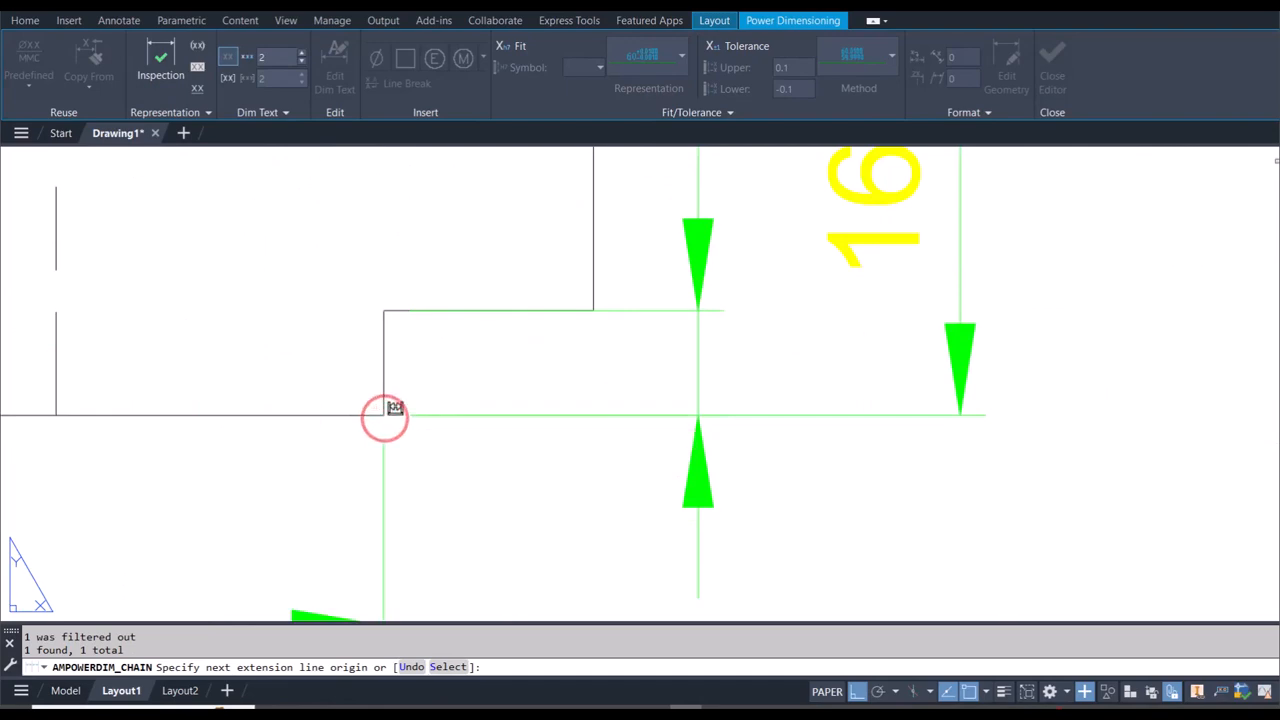
pyautogui.scroll(-5, 384, 414)
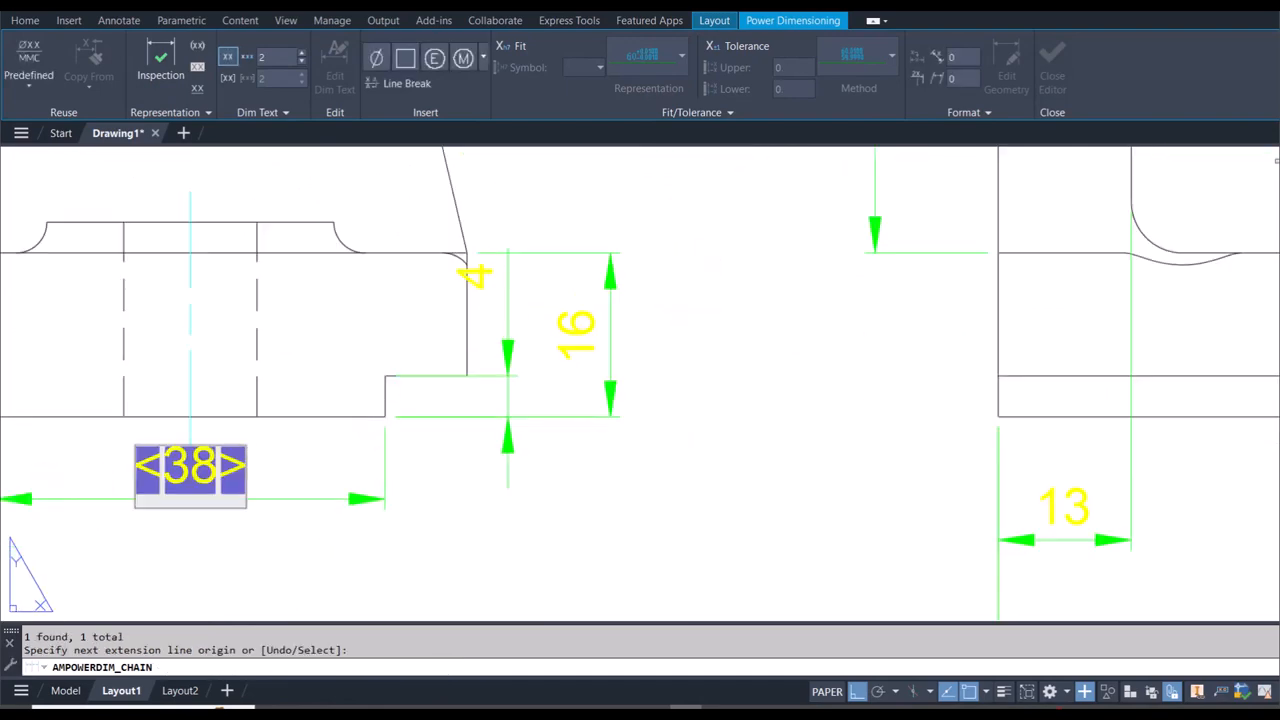
pyautogui.click(346, 452)
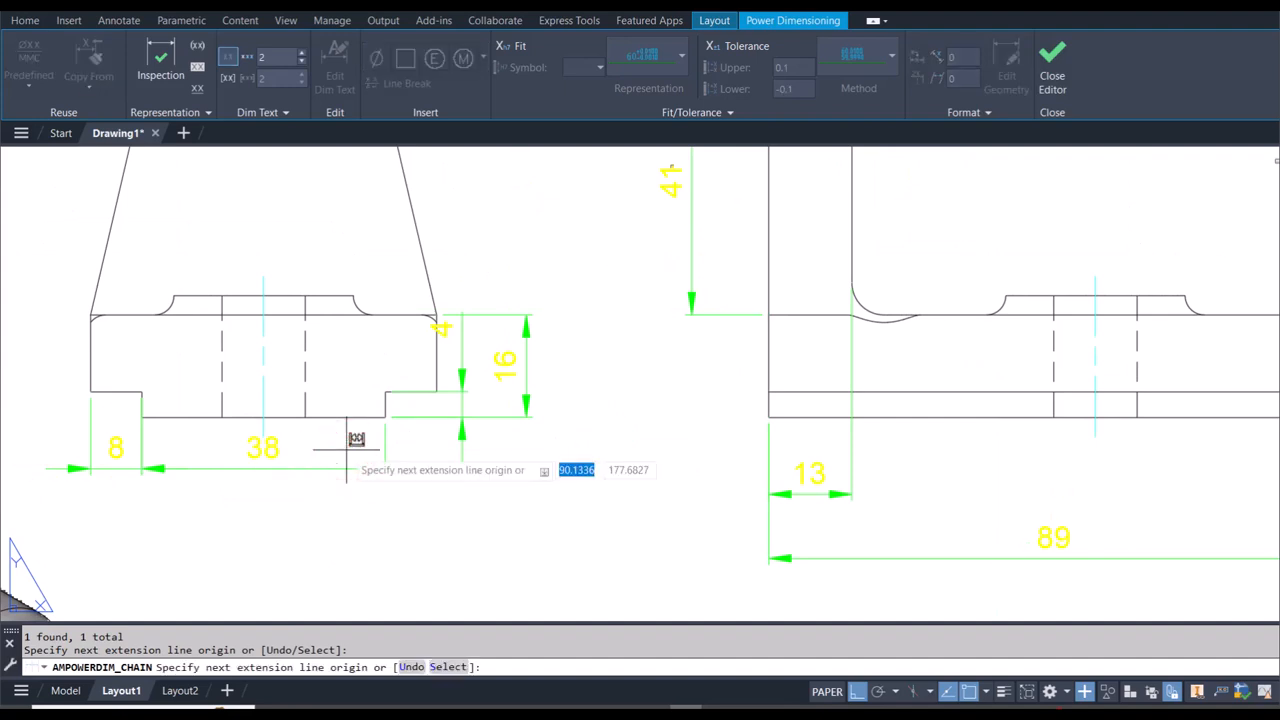
pyautogui.press('Escape')
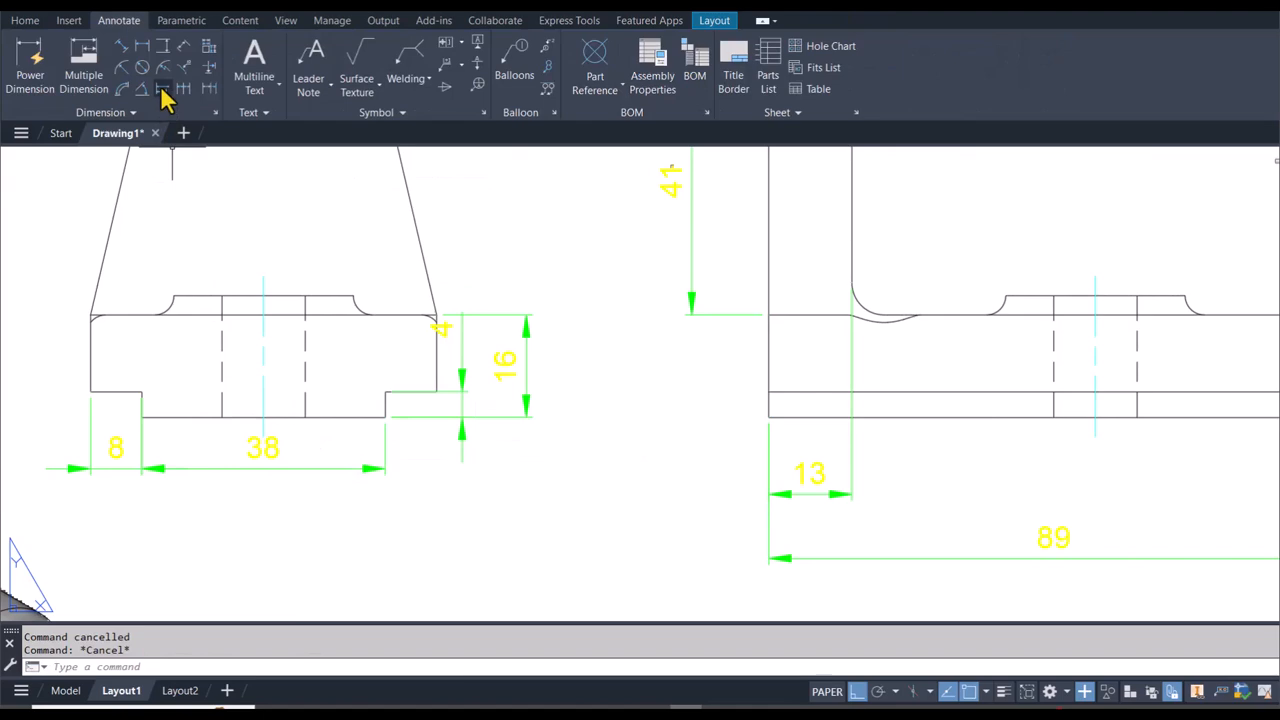
# Step: Add a baseline dimension for the base's overall width, using the side-step width as base dimension and extending it to the opposite outer corner
pyautogui.click(163, 87)
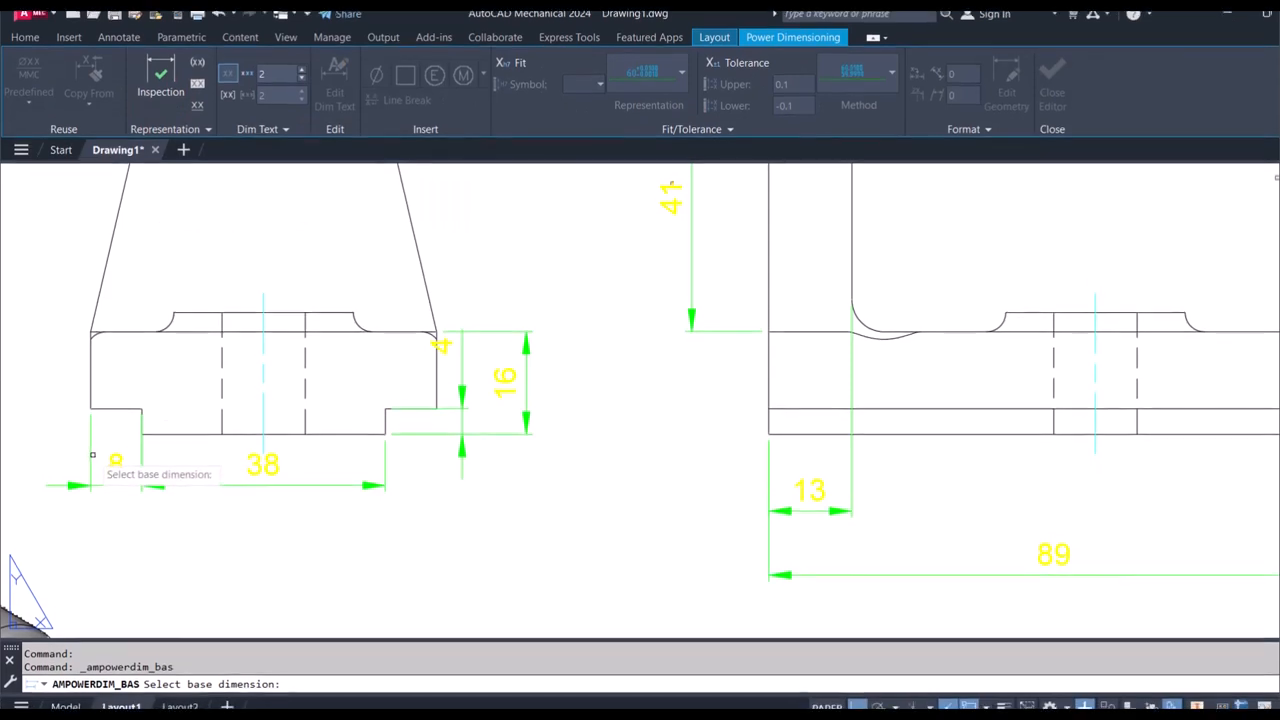
pyautogui.click(90, 445)
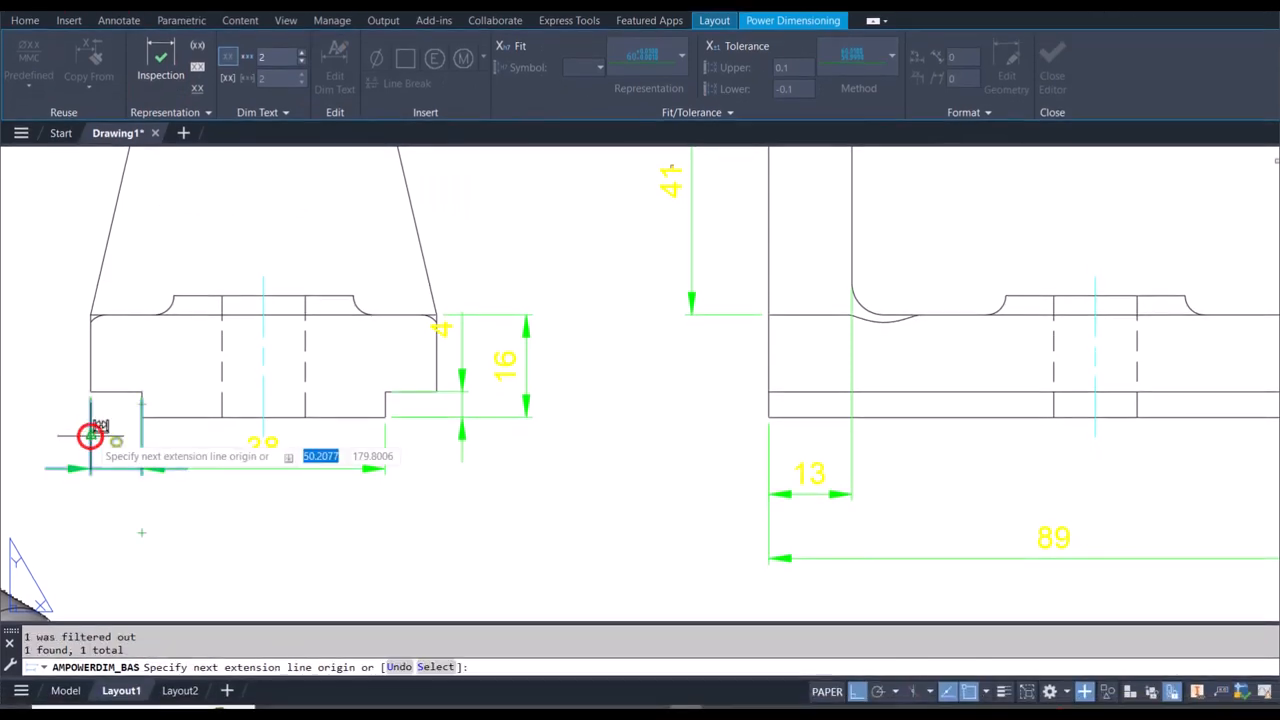
pyautogui.click(437, 390)
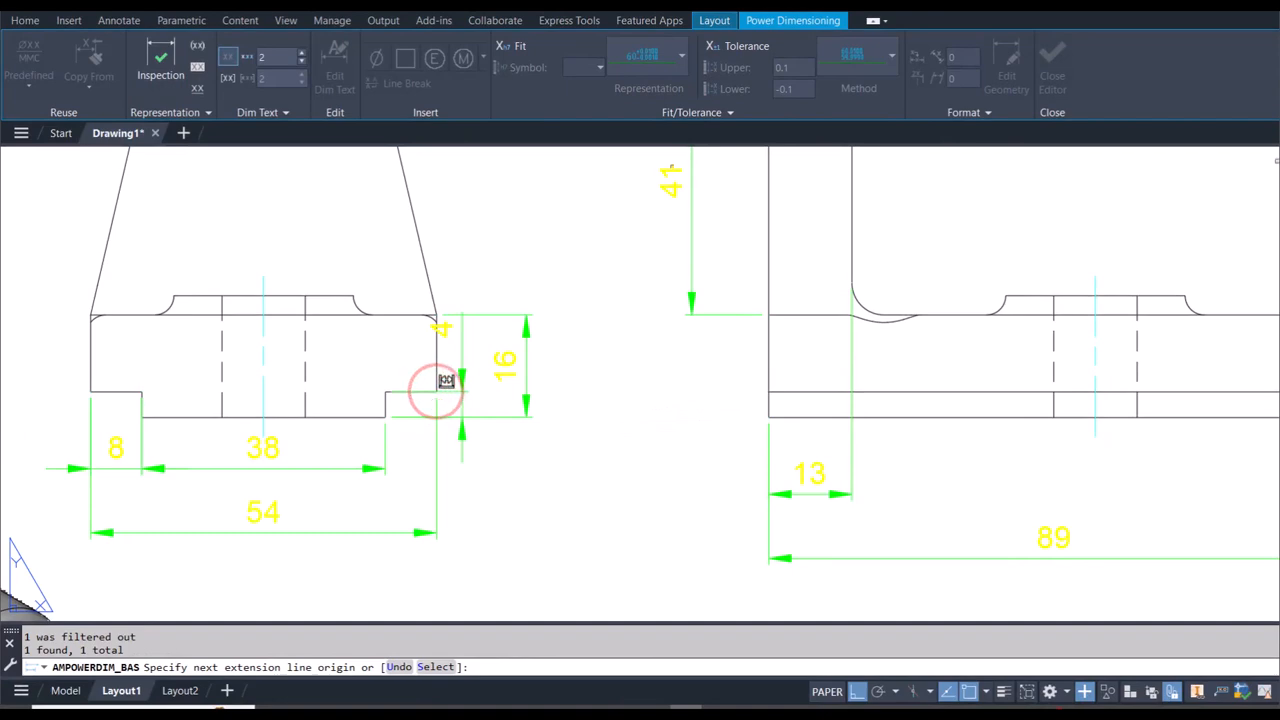
pyautogui.press('Return')
pyautogui.click(498, 553)
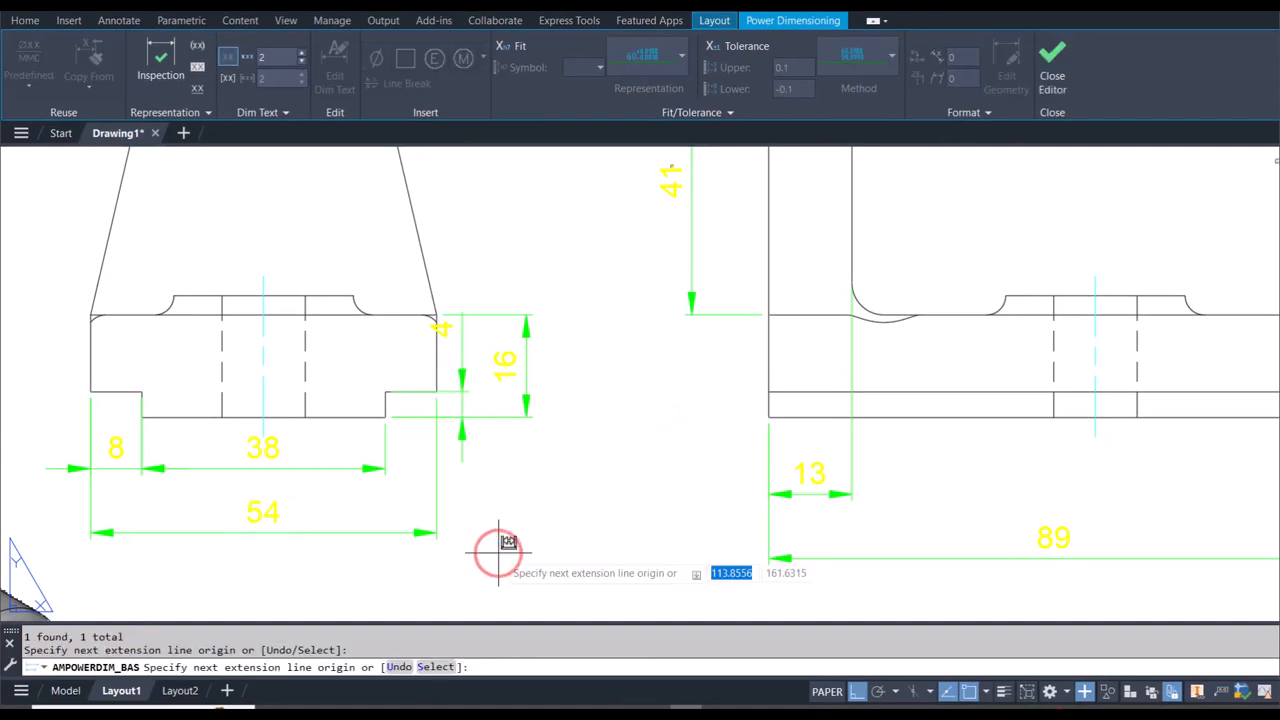
pyautogui.press('Escape')
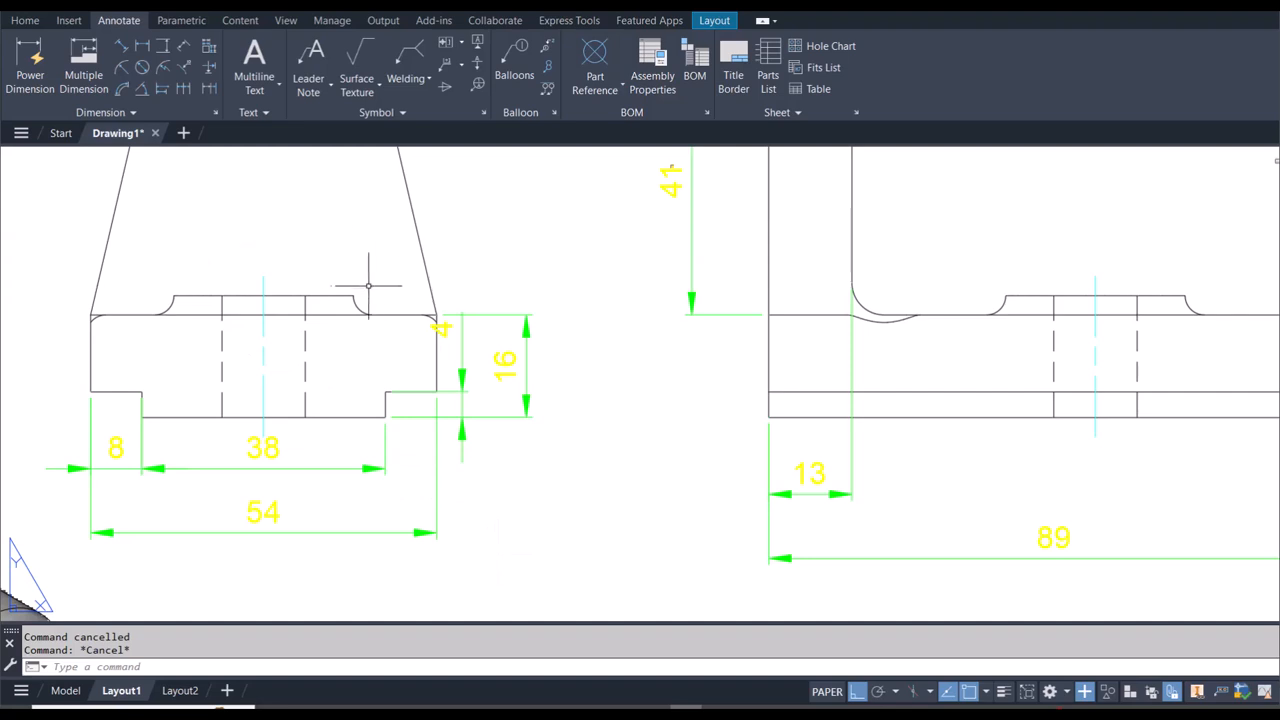
pyautogui.click(30, 62)
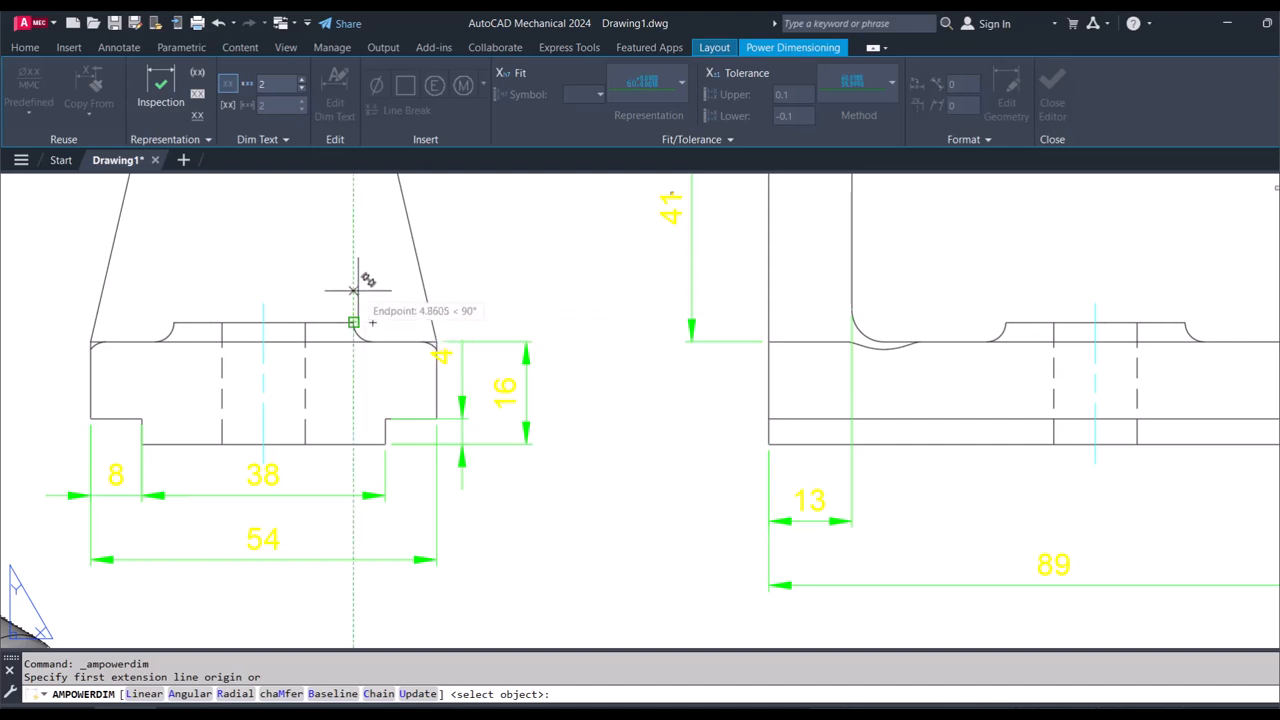
pyautogui.press('Escape')
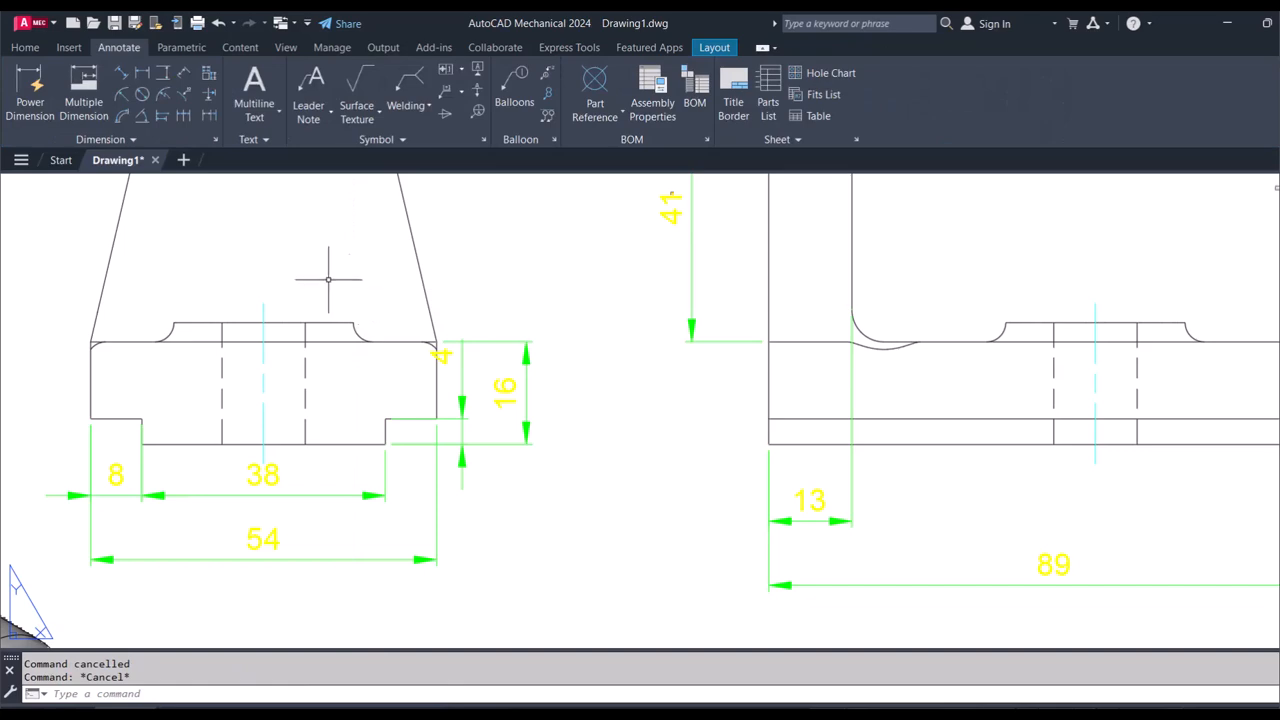
pyautogui.click(183, 116)
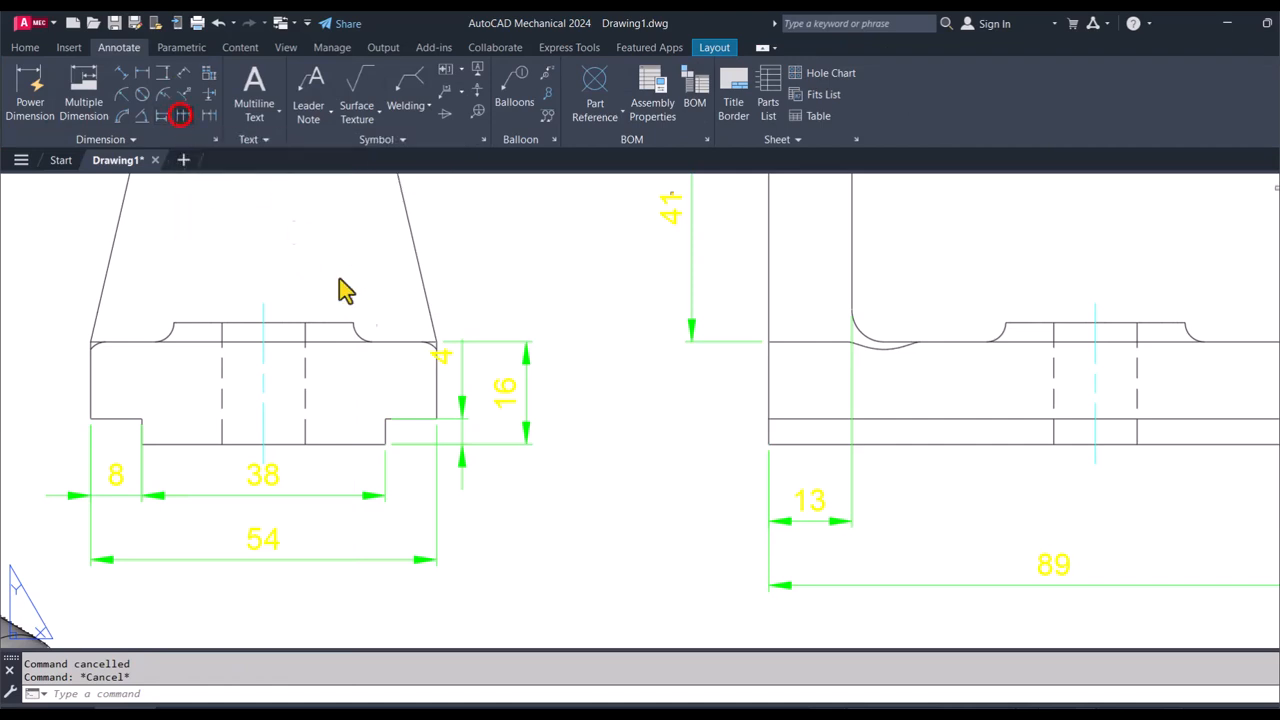
pyautogui.hotkey('ctrl', 'z')
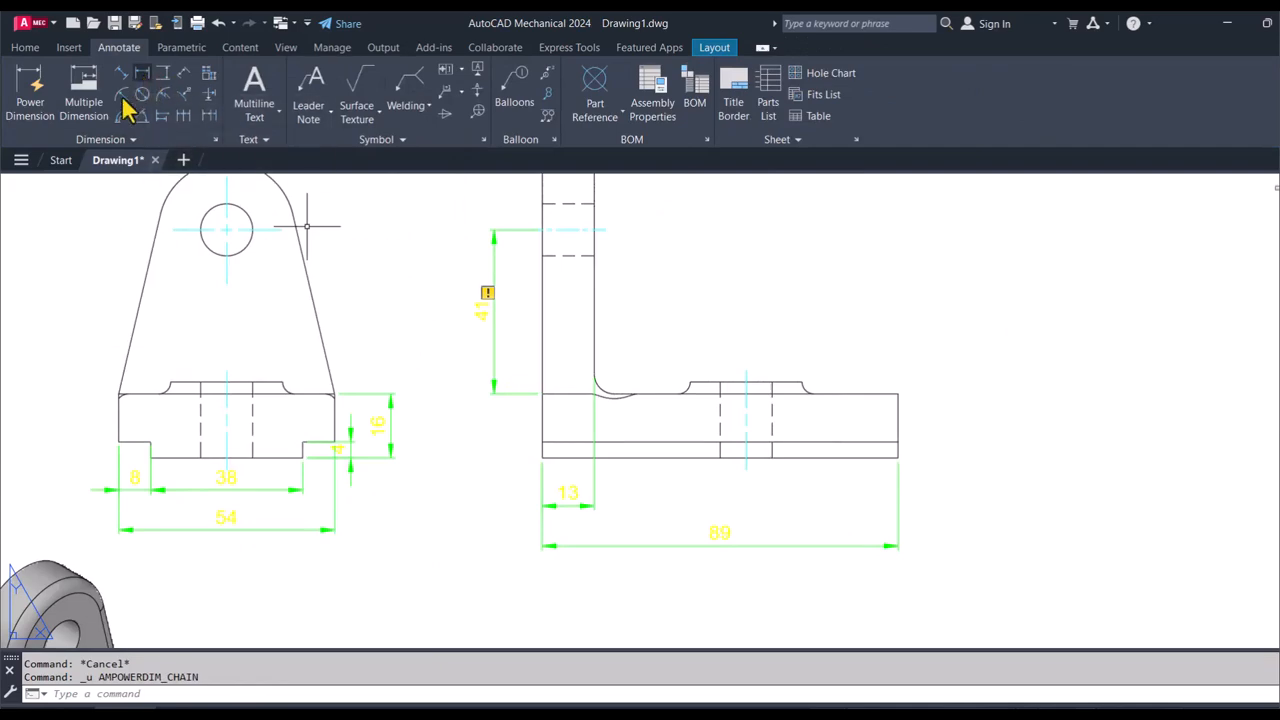
# Step: Add a vertical power dimension for the boss's height above the base in the L-shaped view, placed beyond the base's free end
pyautogui.click(30, 88)
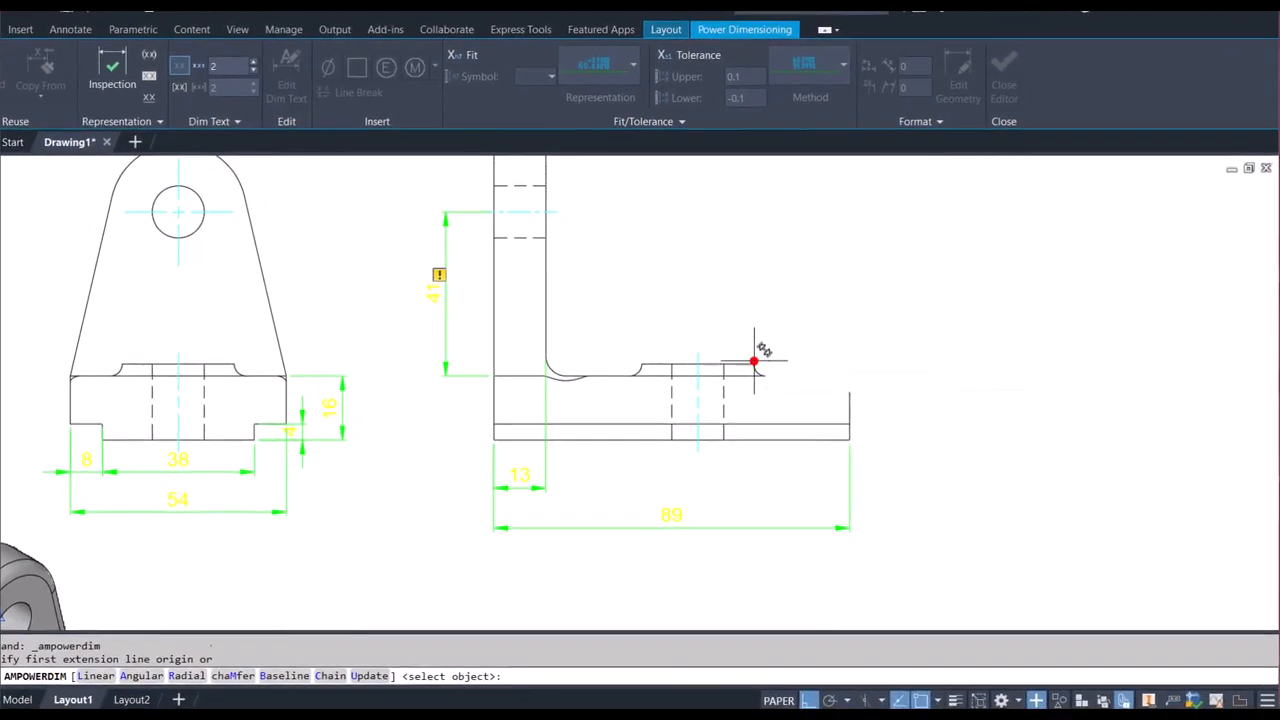
pyautogui.click(754, 361)
pyautogui.scroll(2, 754, 365)
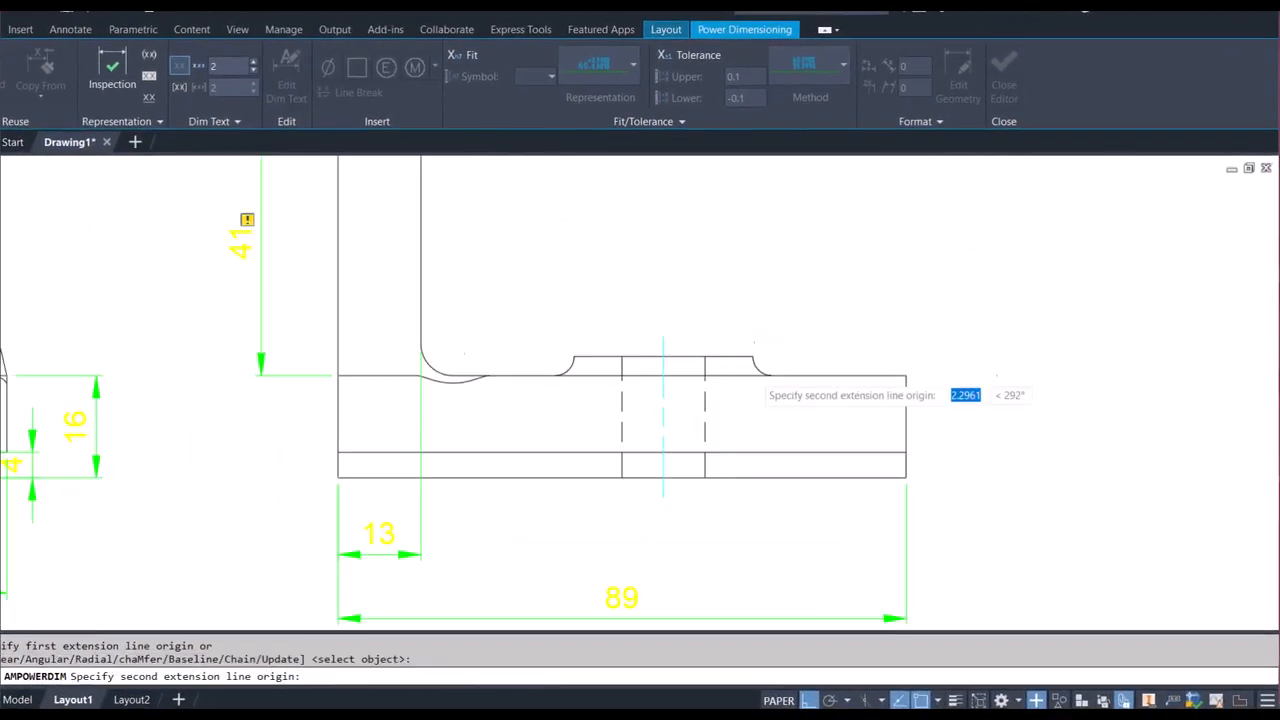
pyautogui.scroll(2, 755, 372)
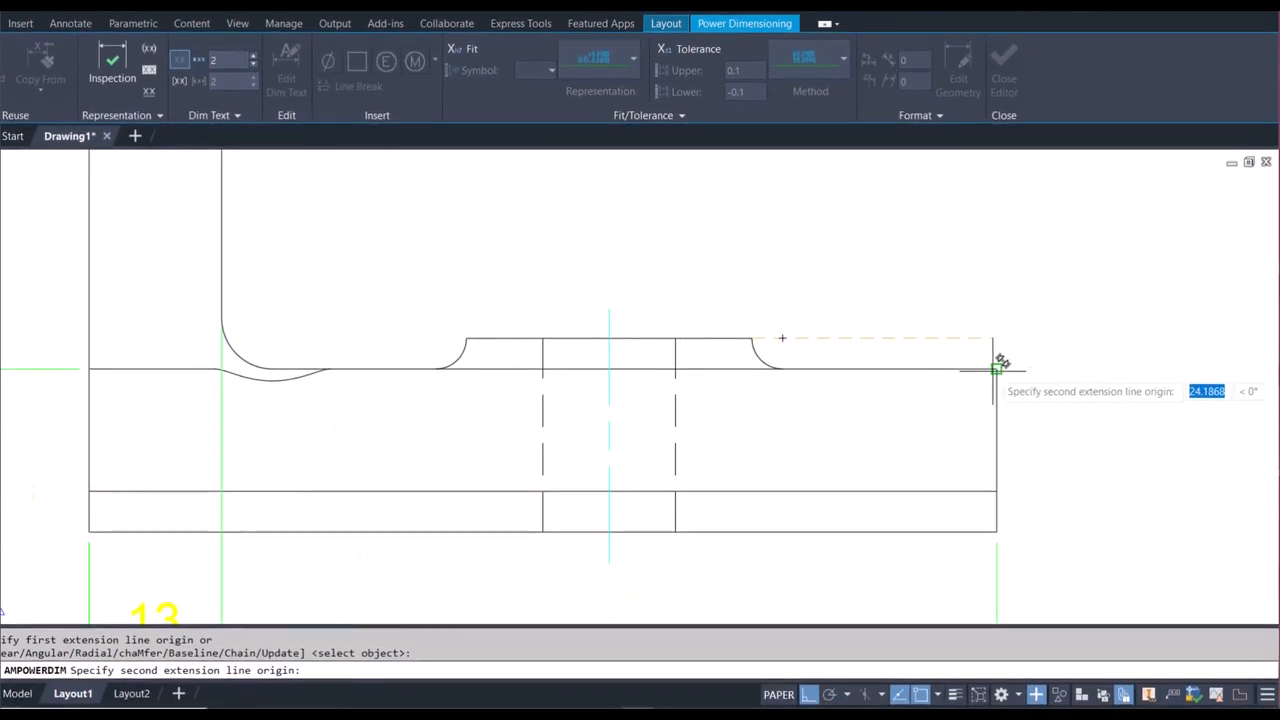
pyautogui.click(996, 367)
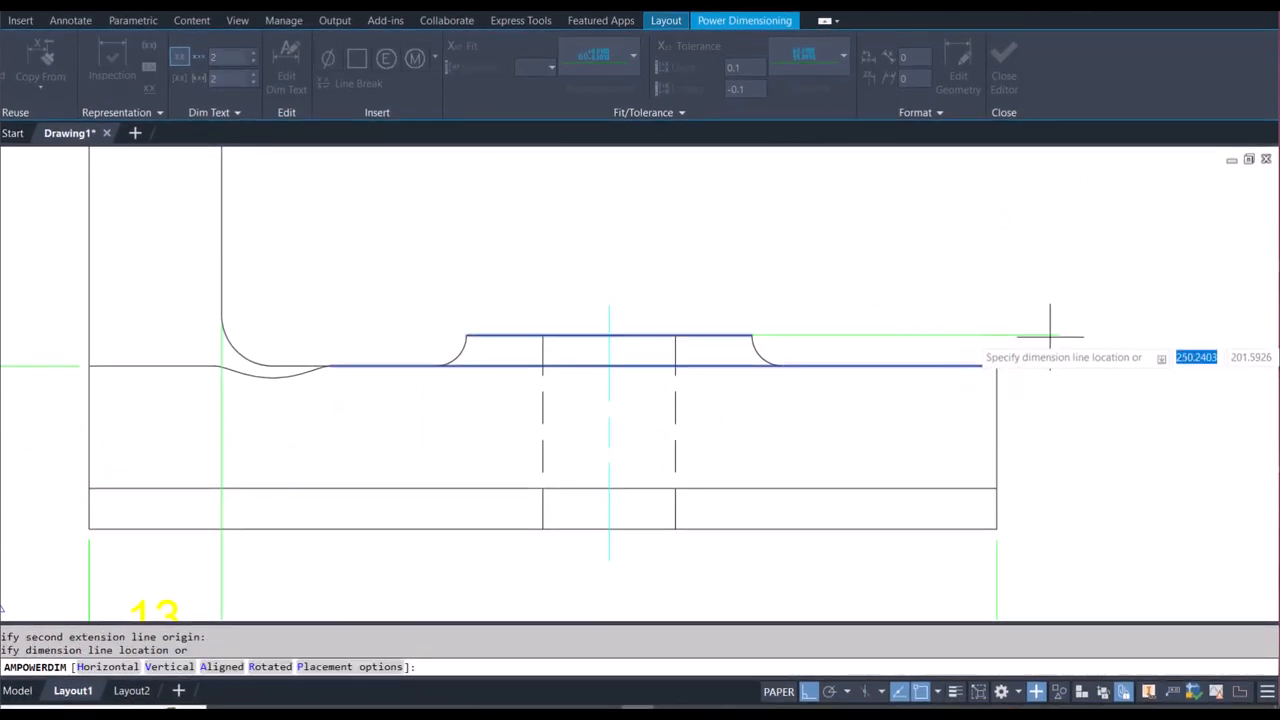
pyautogui.scroll(-5, 1050, 337)
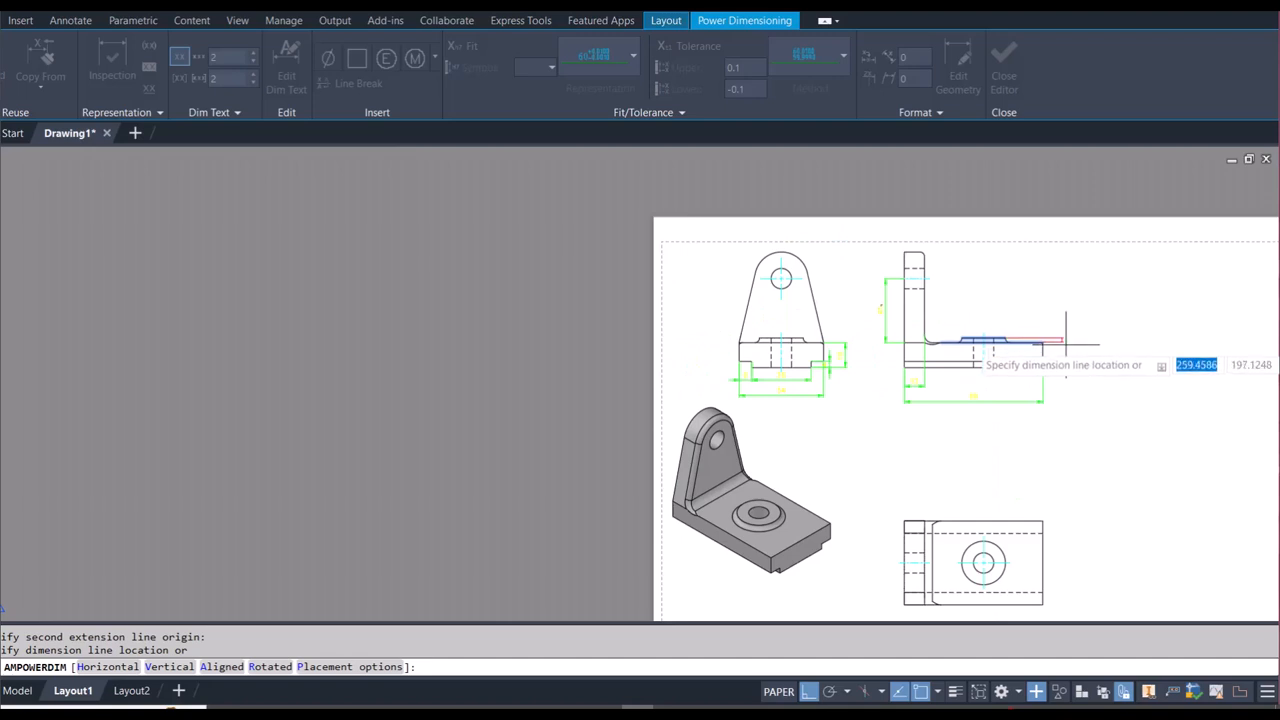
pyautogui.scroll(5, 1066, 345)
pyautogui.click(1012, 330)
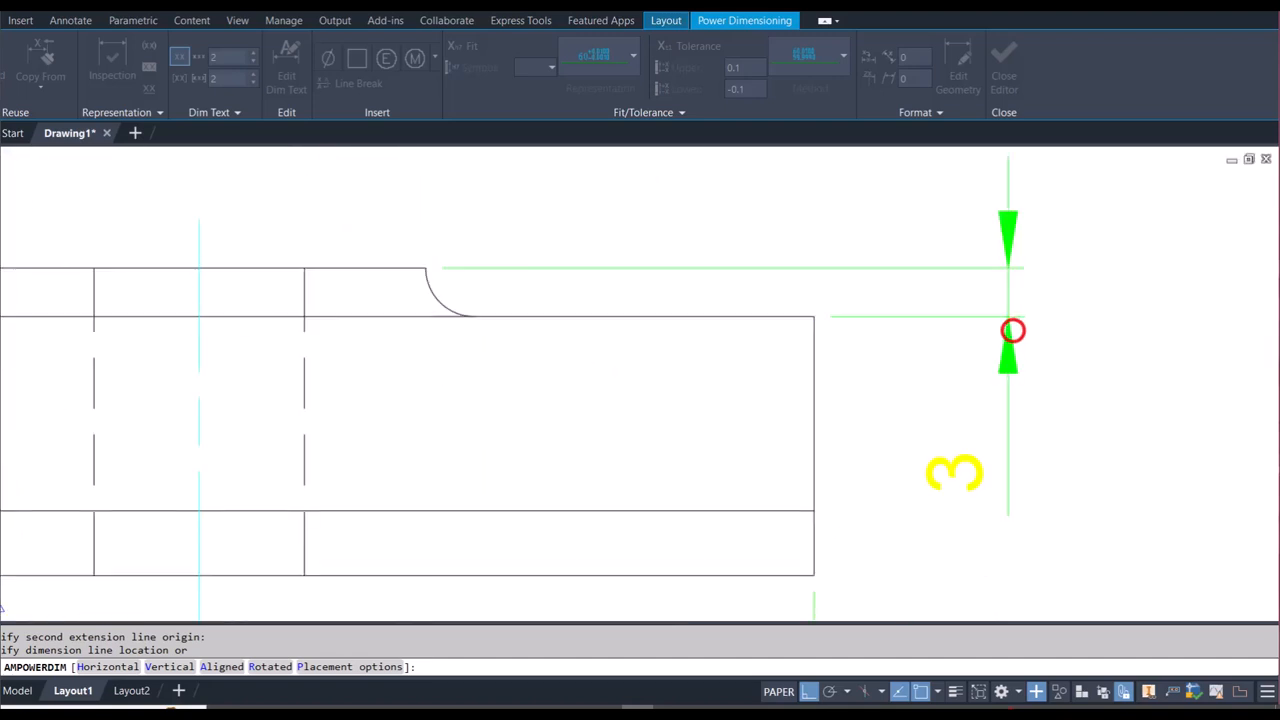
pyautogui.click(911, 395)
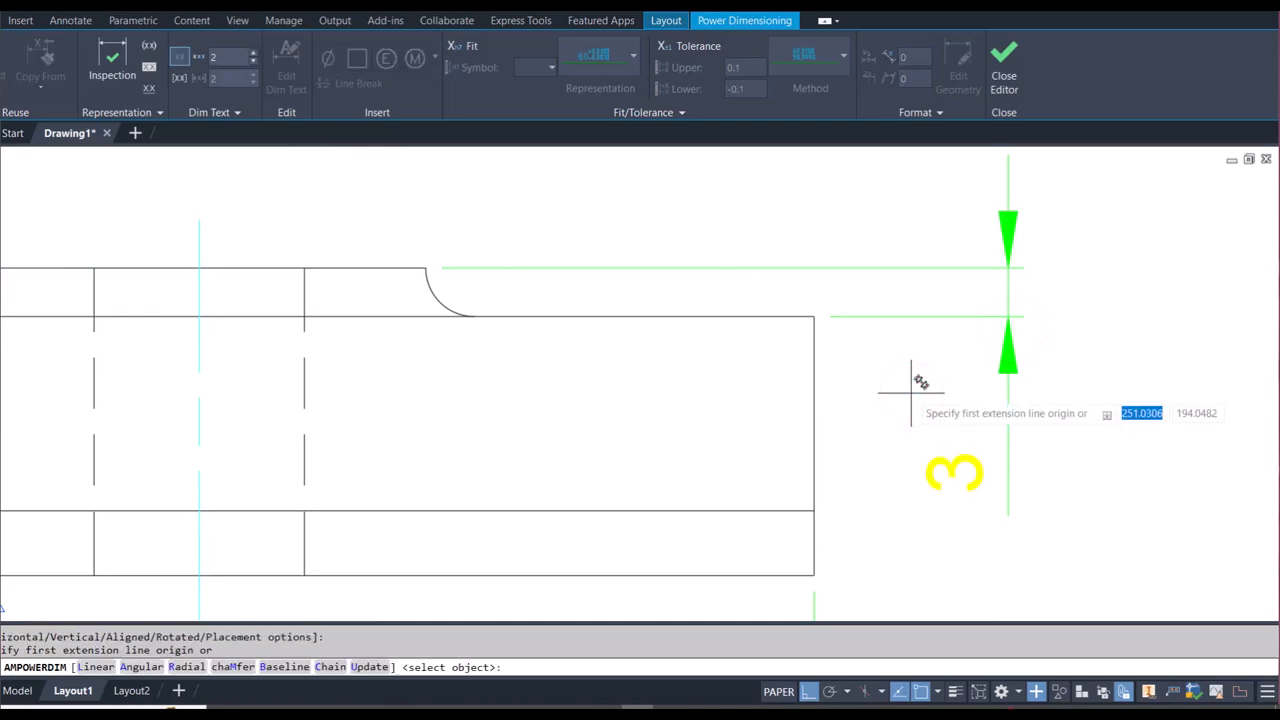
pyautogui.press('Escape')
# Step: Start a diameter dimension for the hole in the upright's rounded face
pyautogui.scroll(-5, 911, 392)
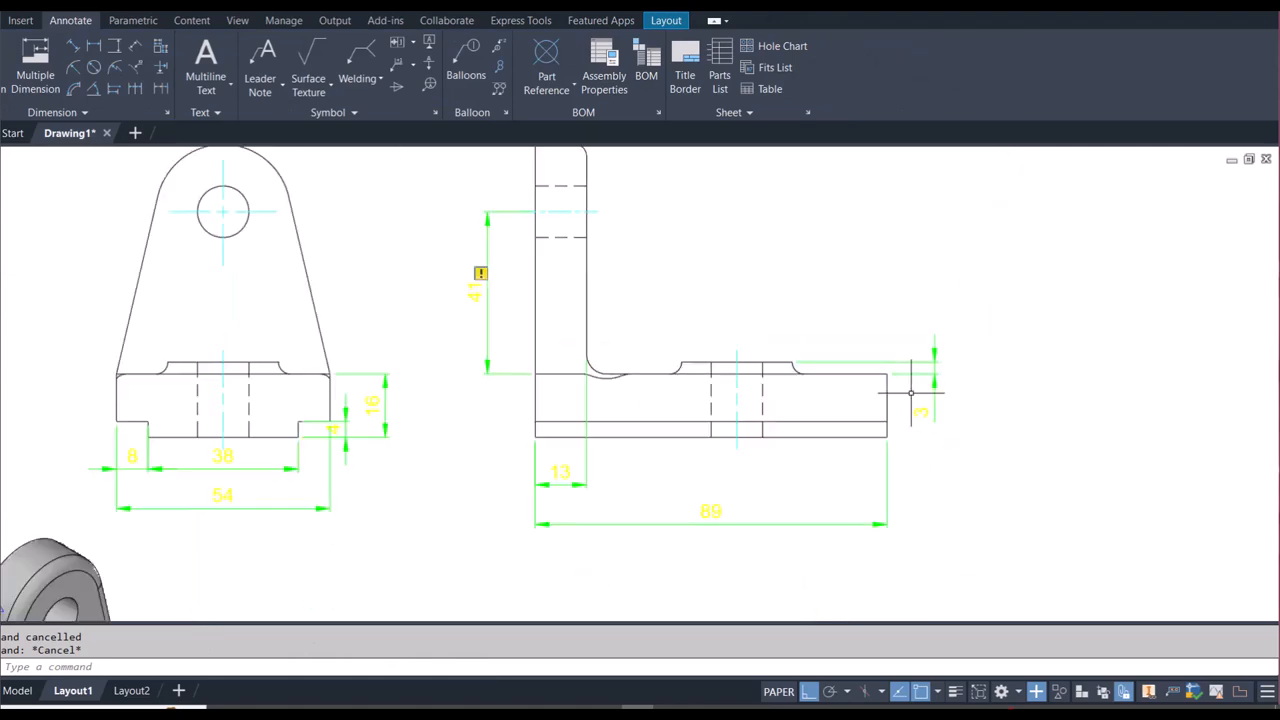
pyautogui.scroll(-3, 911, 392)
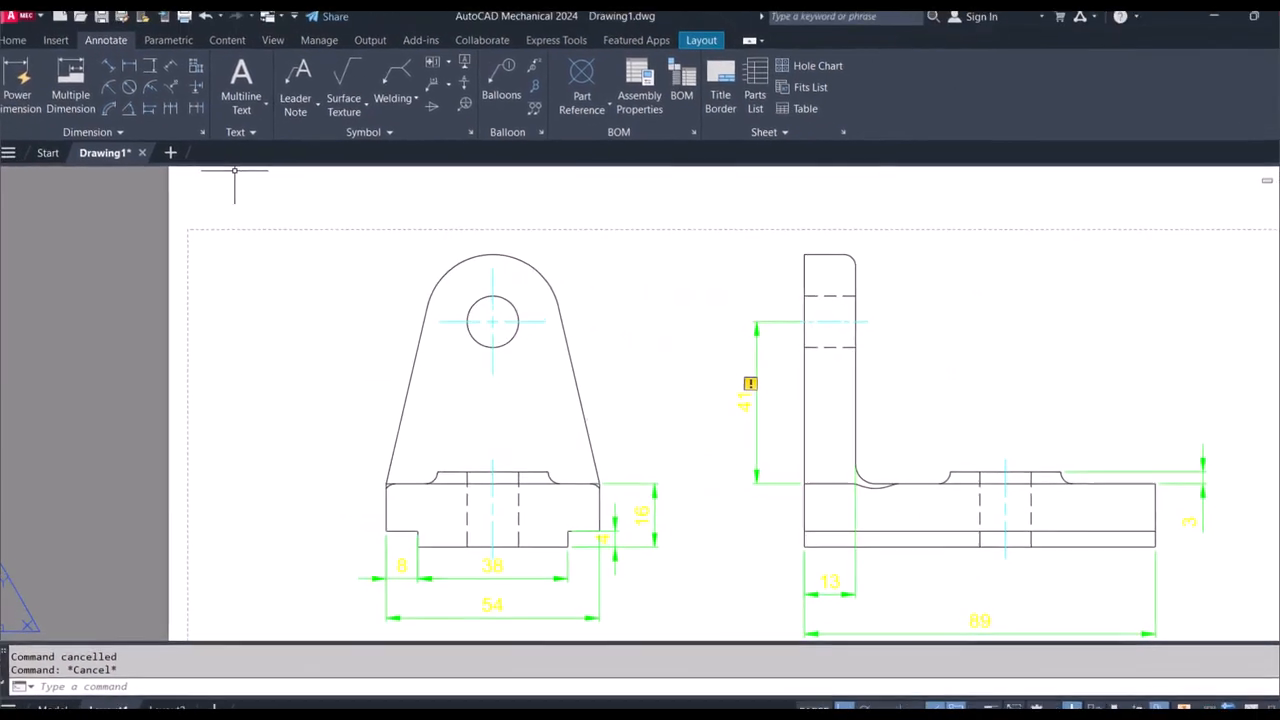
pyautogui.click(143, 97)
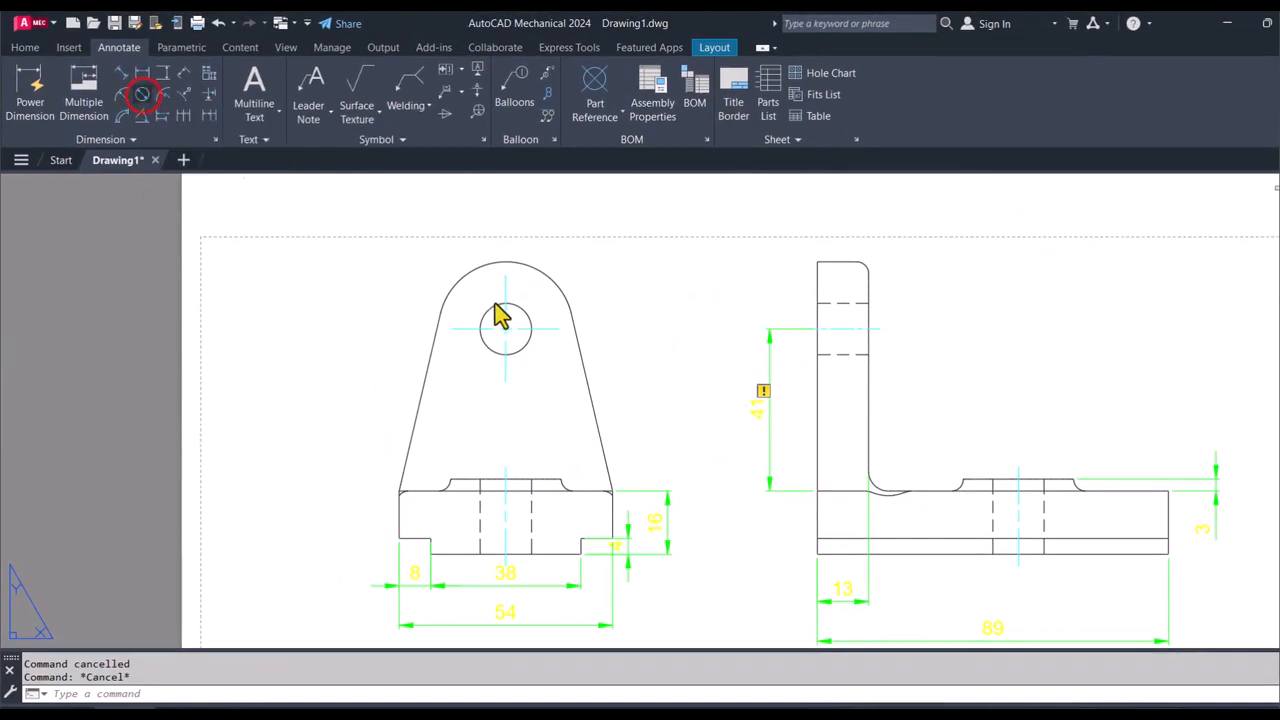
# Step: Add a diameter dimension to the hole in the front view, placing its text outside the upright's slanted edge
pyautogui.click(525, 313)
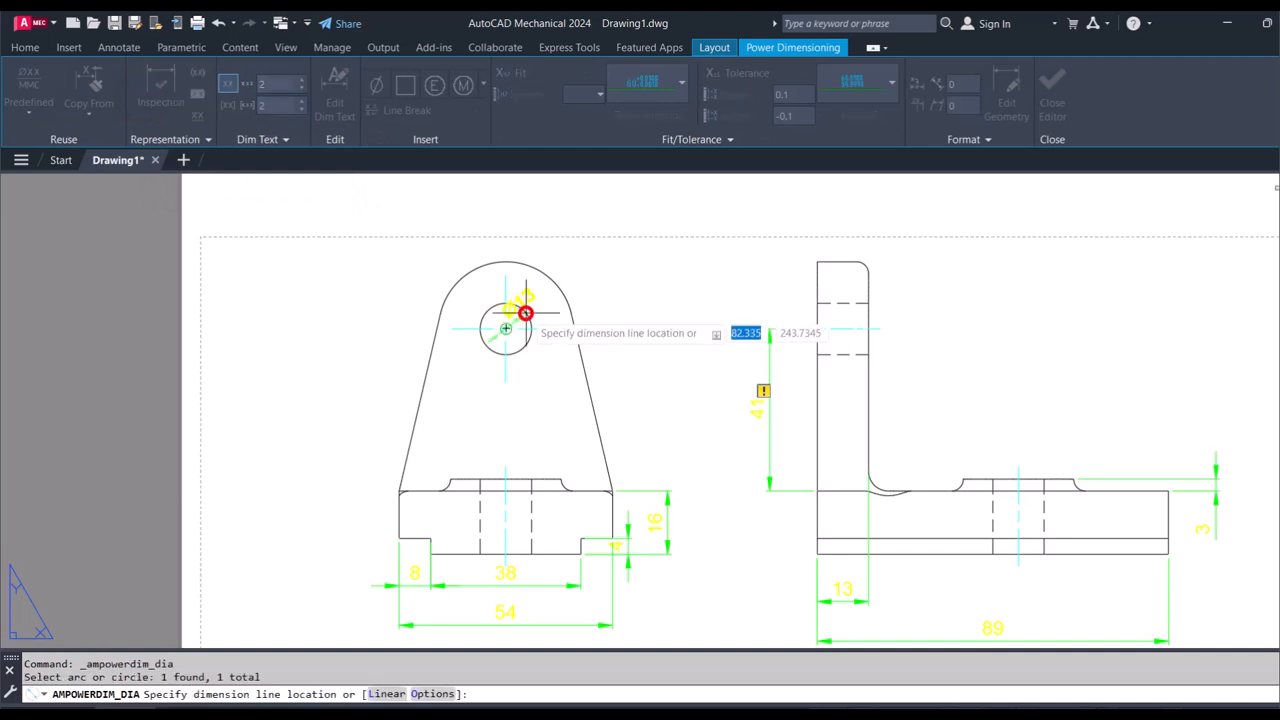
pyautogui.click(605, 305)
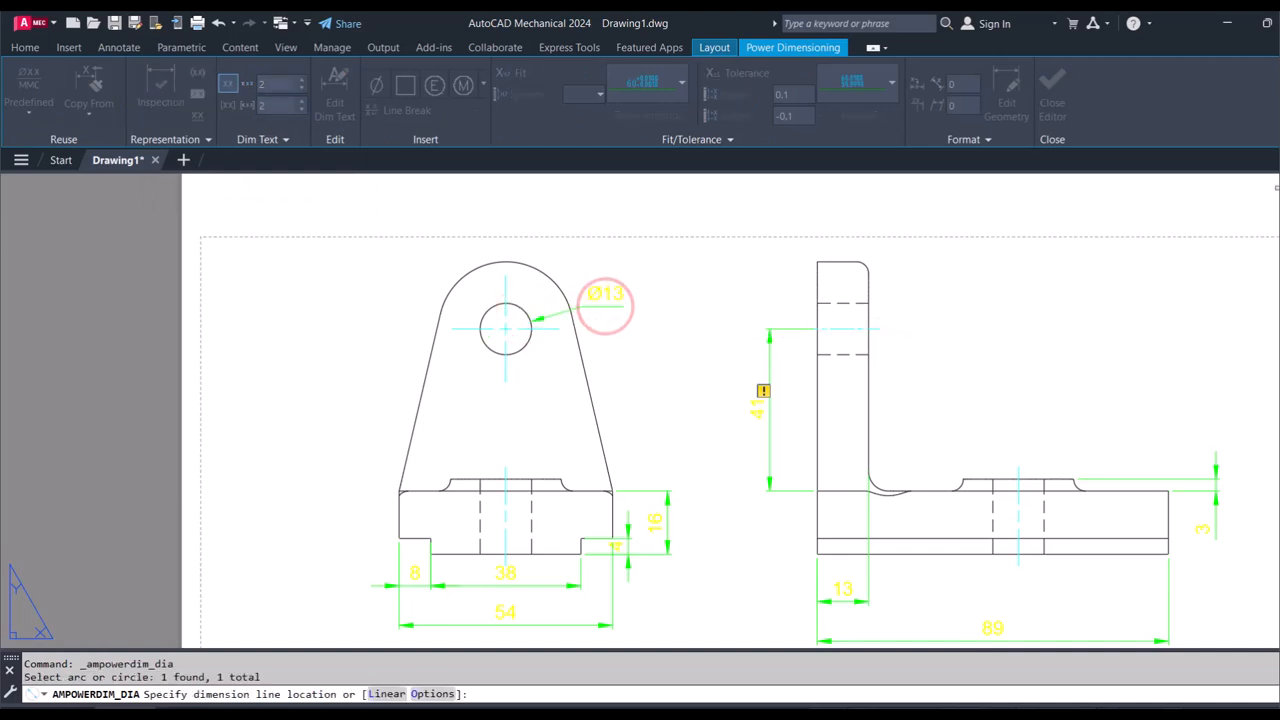
pyautogui.click(632, 336)
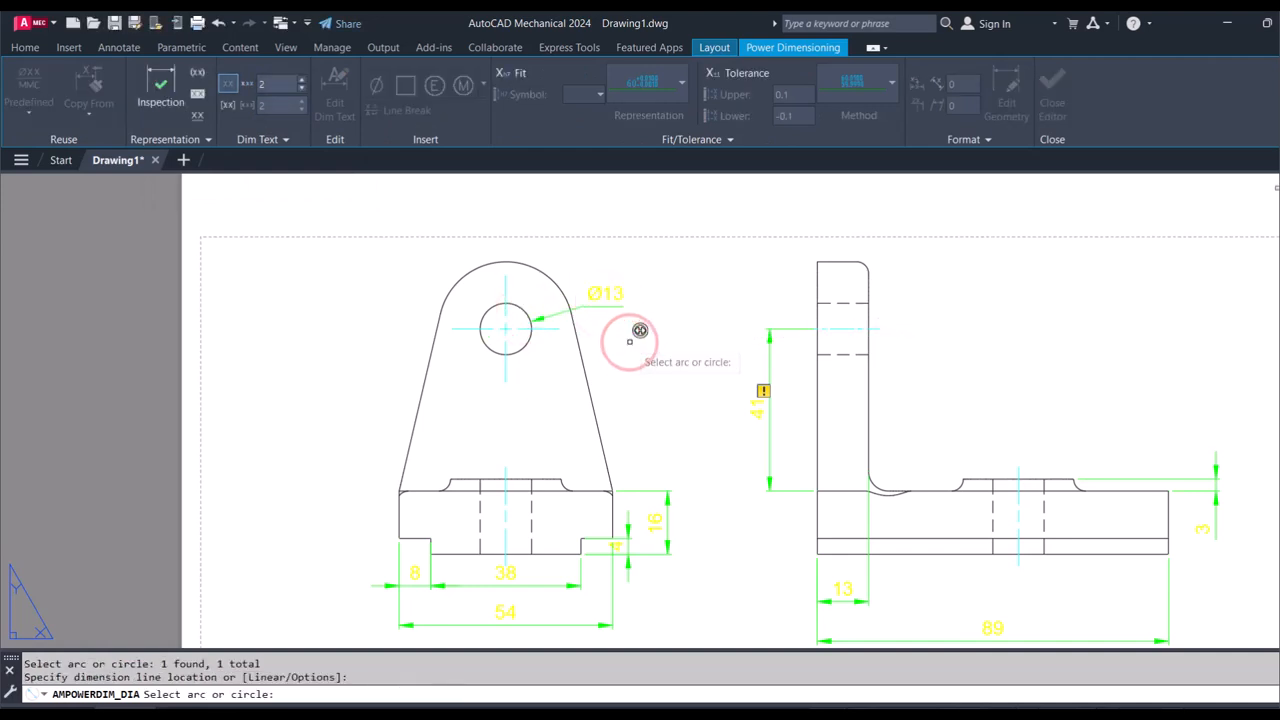
pyautogui.press('Escape')
pyautogui.press('Escape')
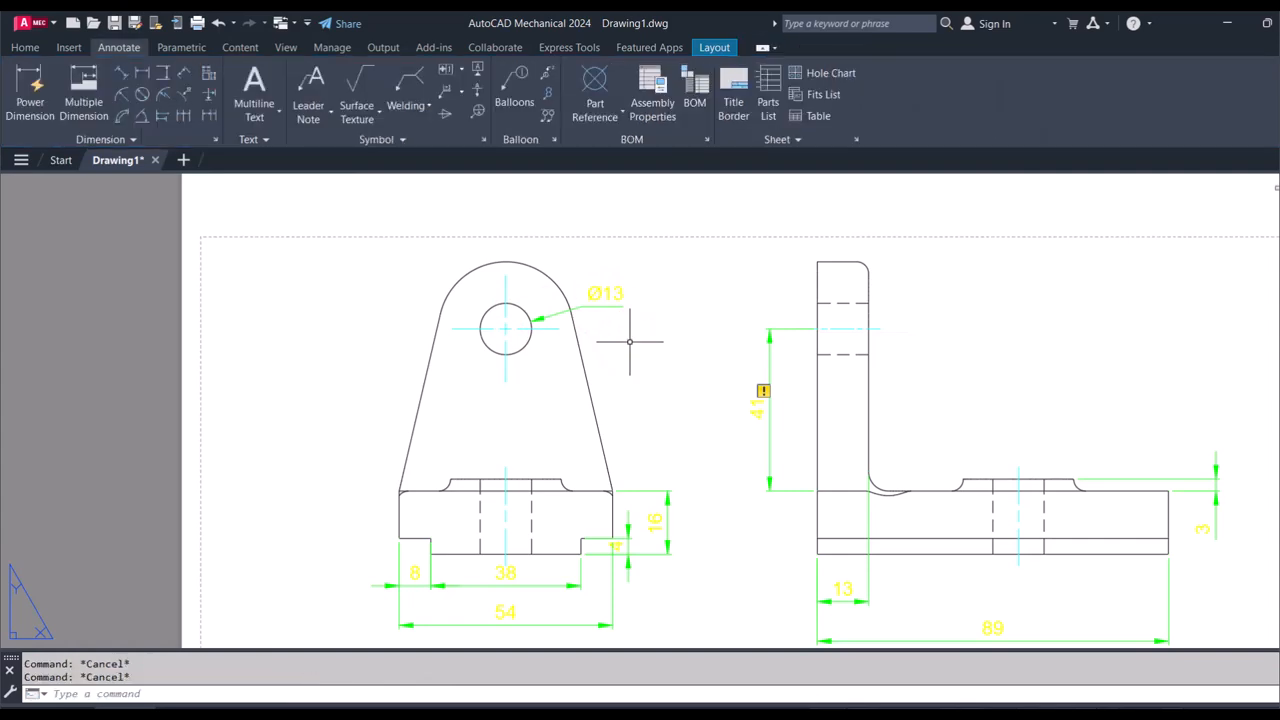
# Step: Add the prefix "2x" to the front view hole's diameter dimension text
pyautogui.doubleClick(605, 291)
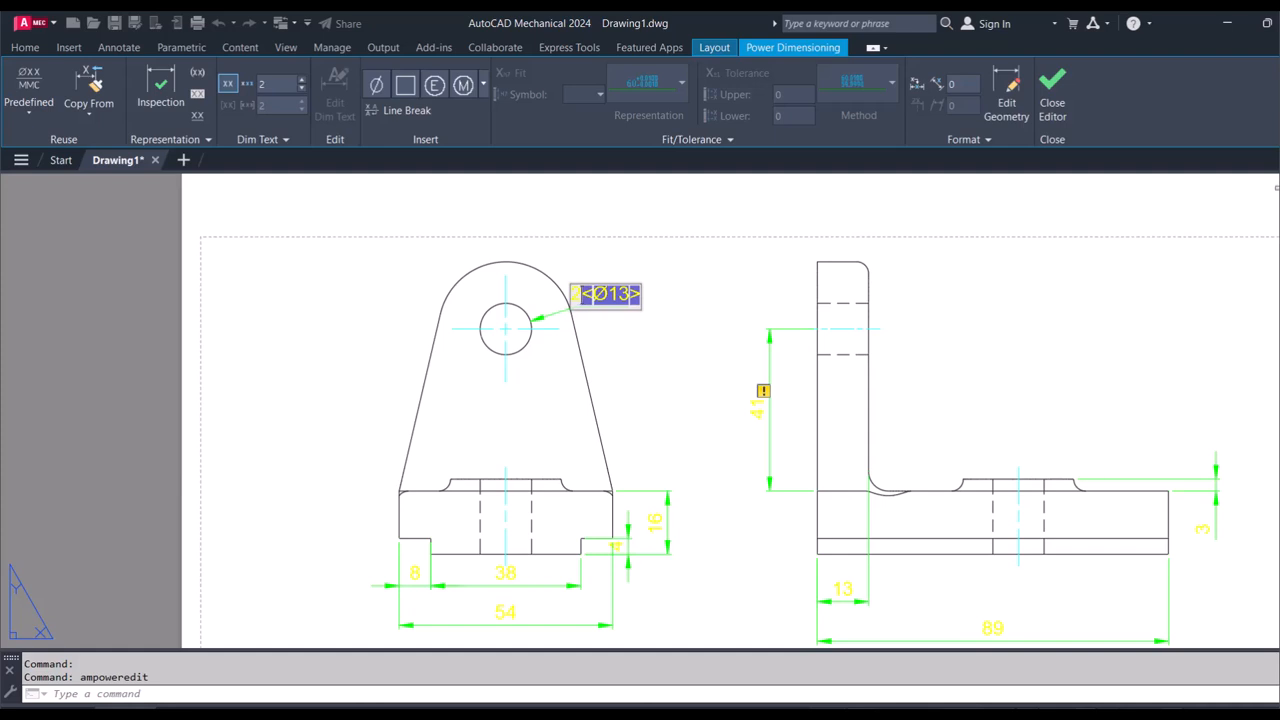
pyautogui.write('2x')
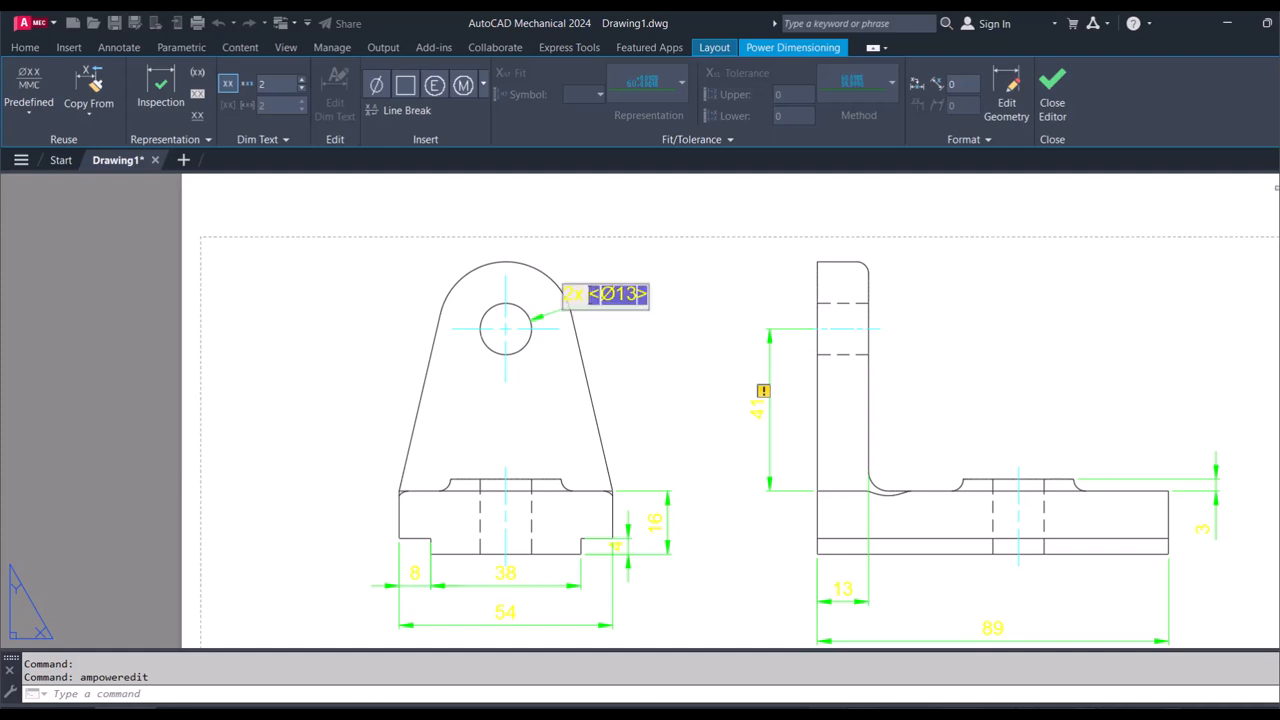
pyautogui.click(627, 345)
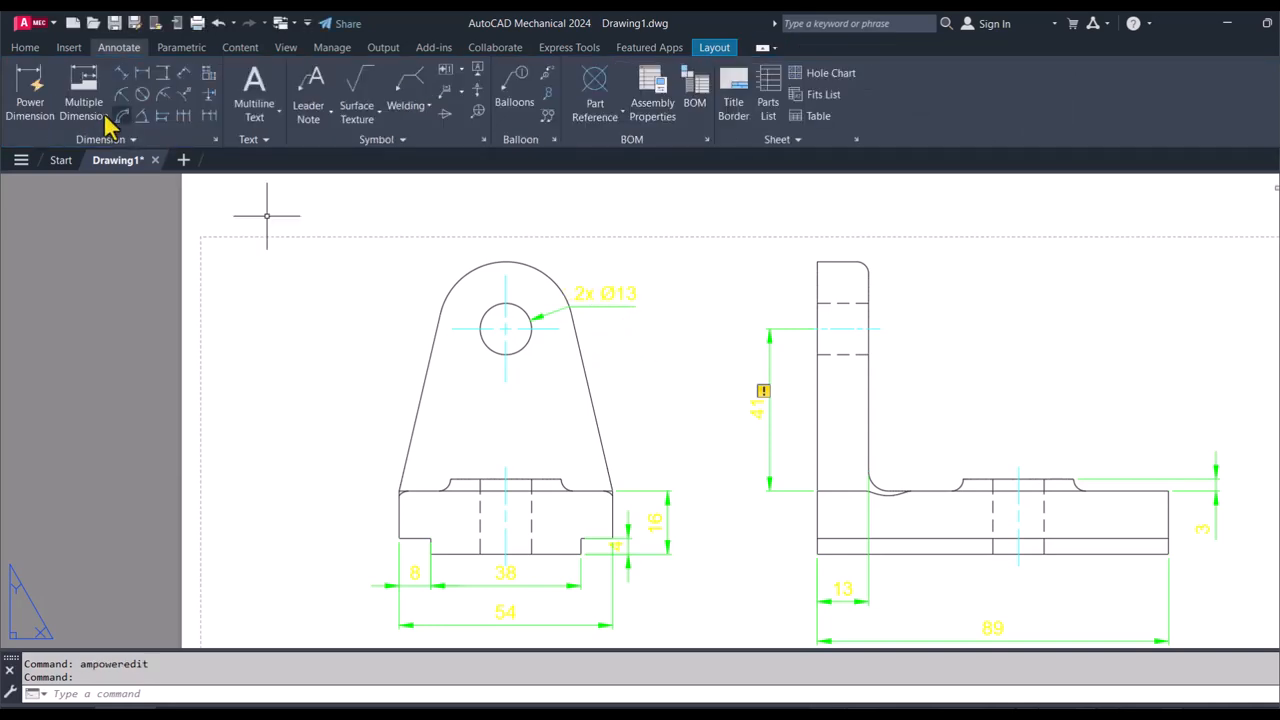
# Step: Add a radius dimension to the rounded top arc of the front view, placed above the hole's diameter dimension
pyautogui.click(129, 93)
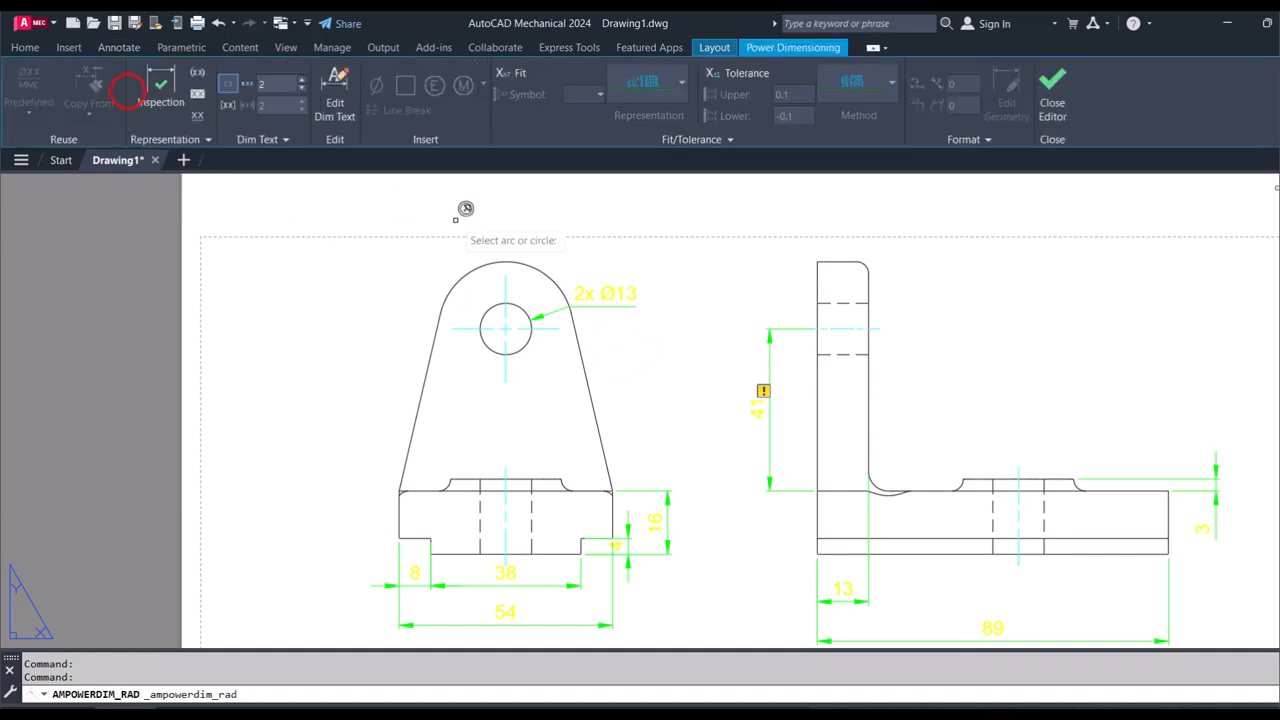
pyautogui.click(547, 256)
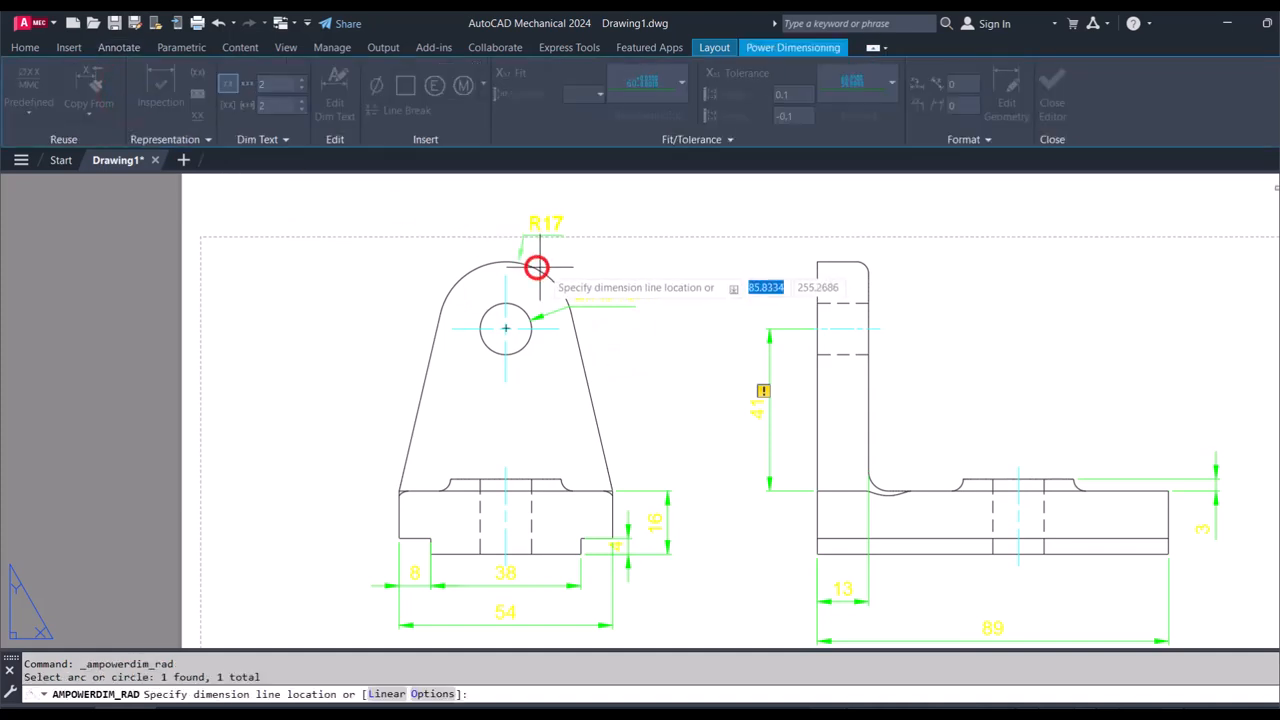
pyautogui.click(583, 266)
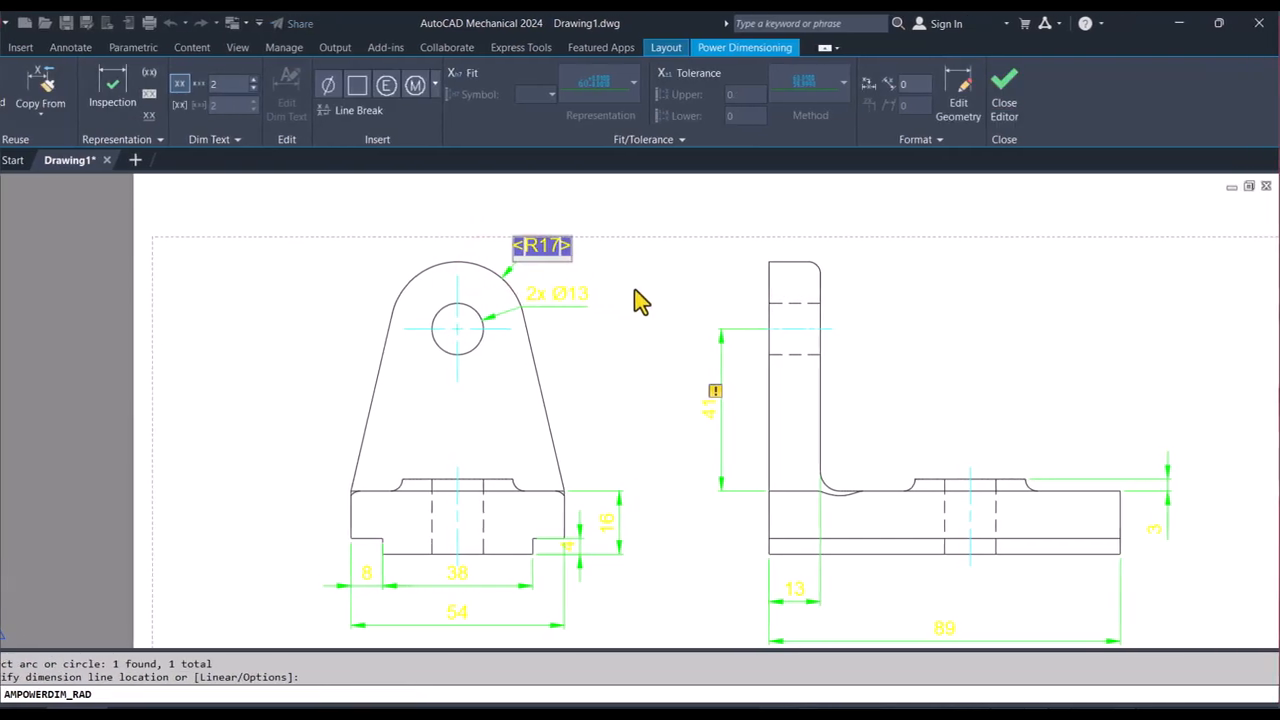
pyautogui.click(636, 298)
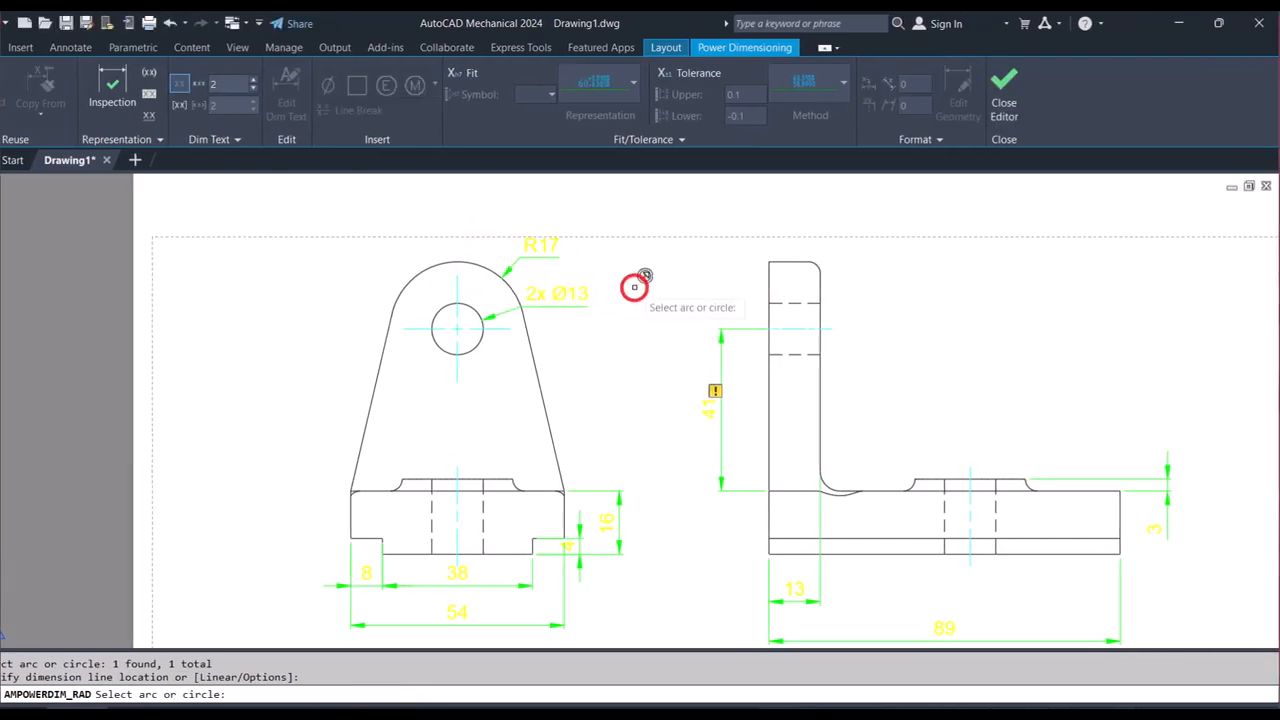
pyautogui.press('Escape')
# Step: Add a radius dimension to the inner corner fillet between the upright and the base in the side view
pyautogui.scroll(-4, 640, 274)
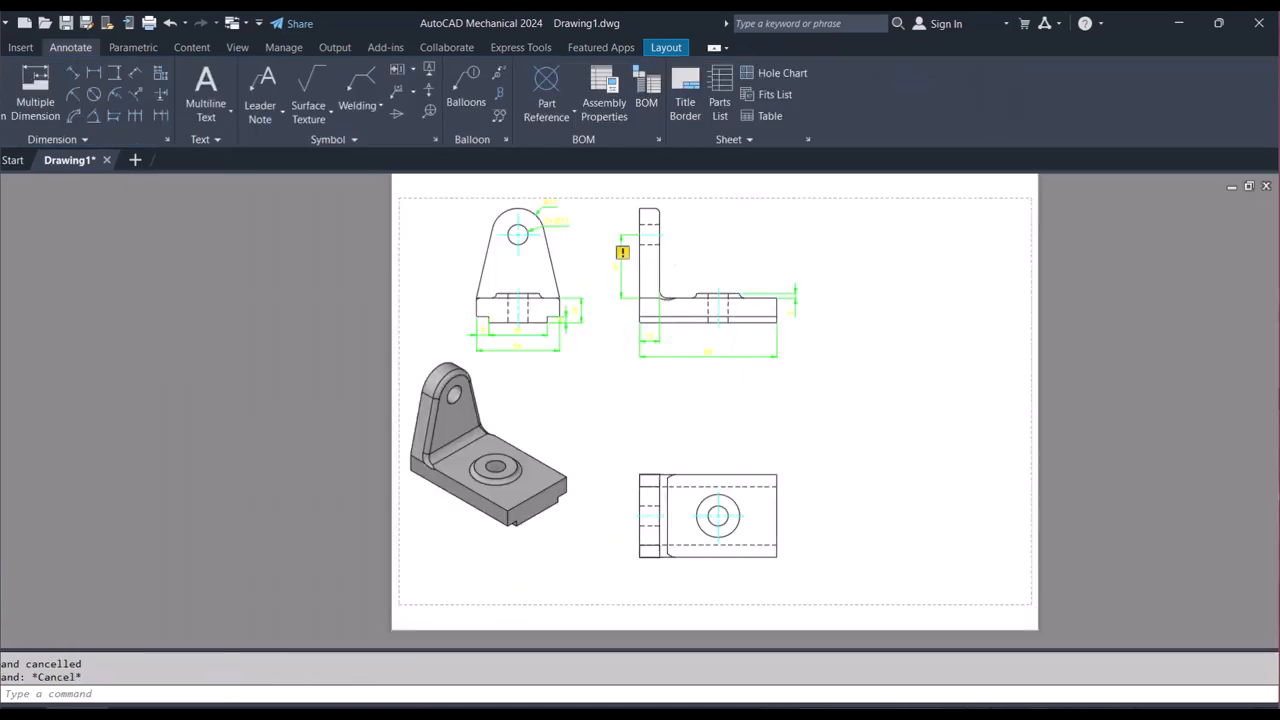
pyautogui.scroll(4, 725, 325)
pyautogui.scroll(-4, 716, 311)
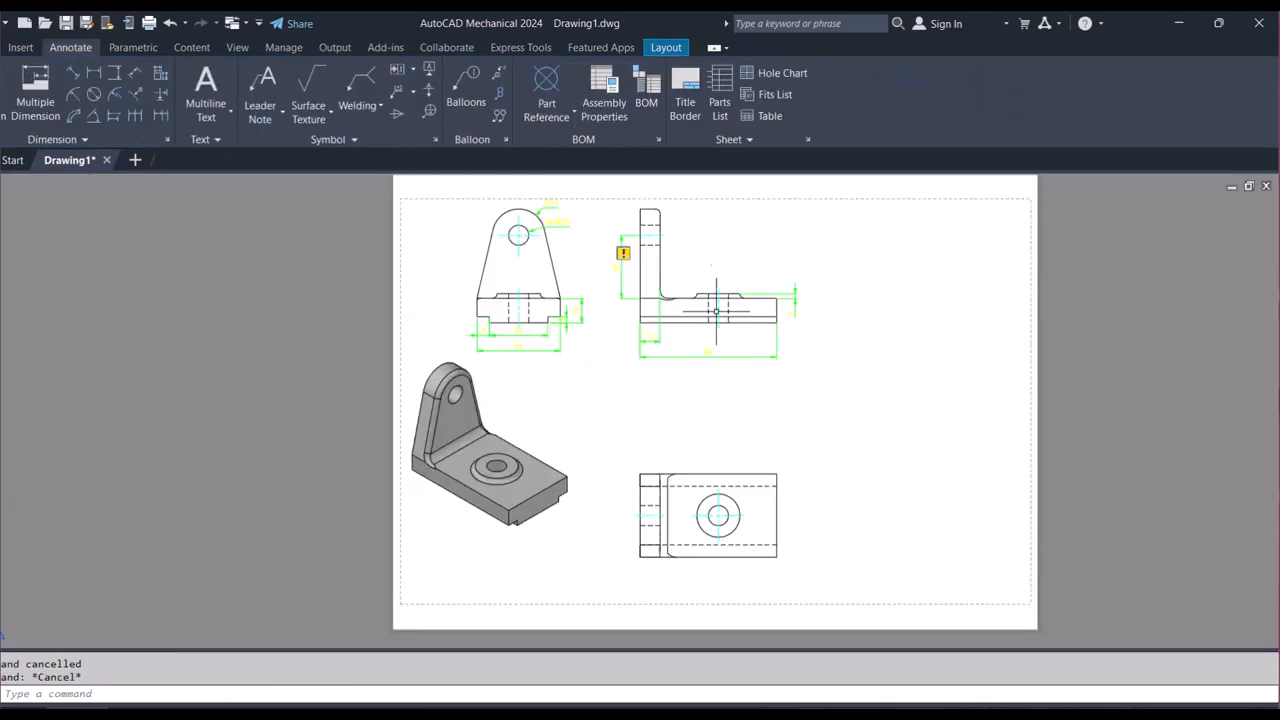
pyautogui.scroll(4, 693, 283)
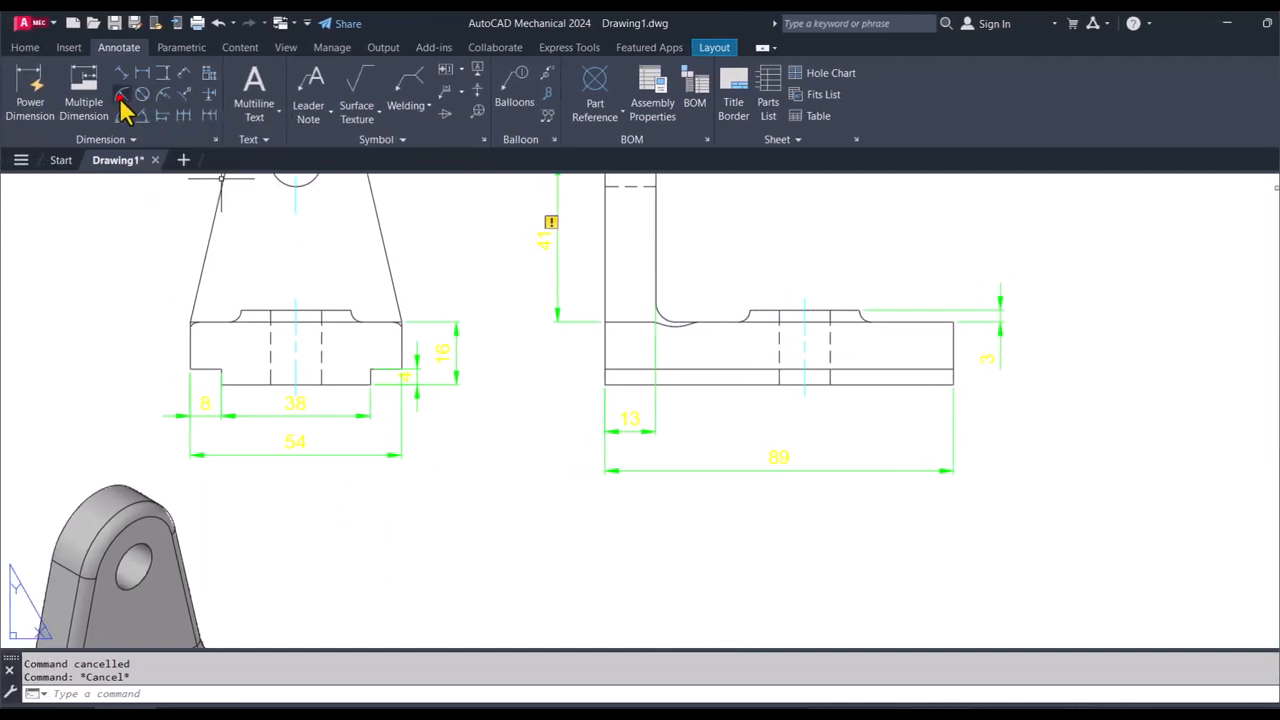
pyautogui.click(658, 313)
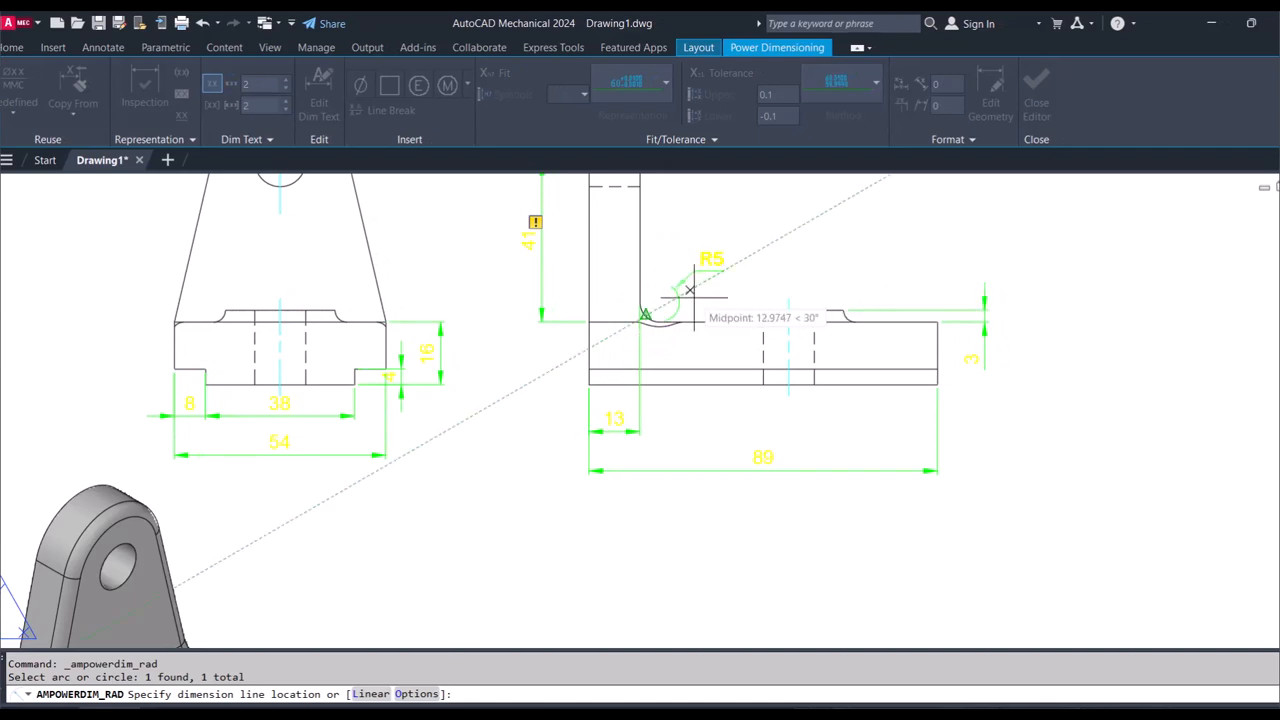
pyautogui.click(690, 264)
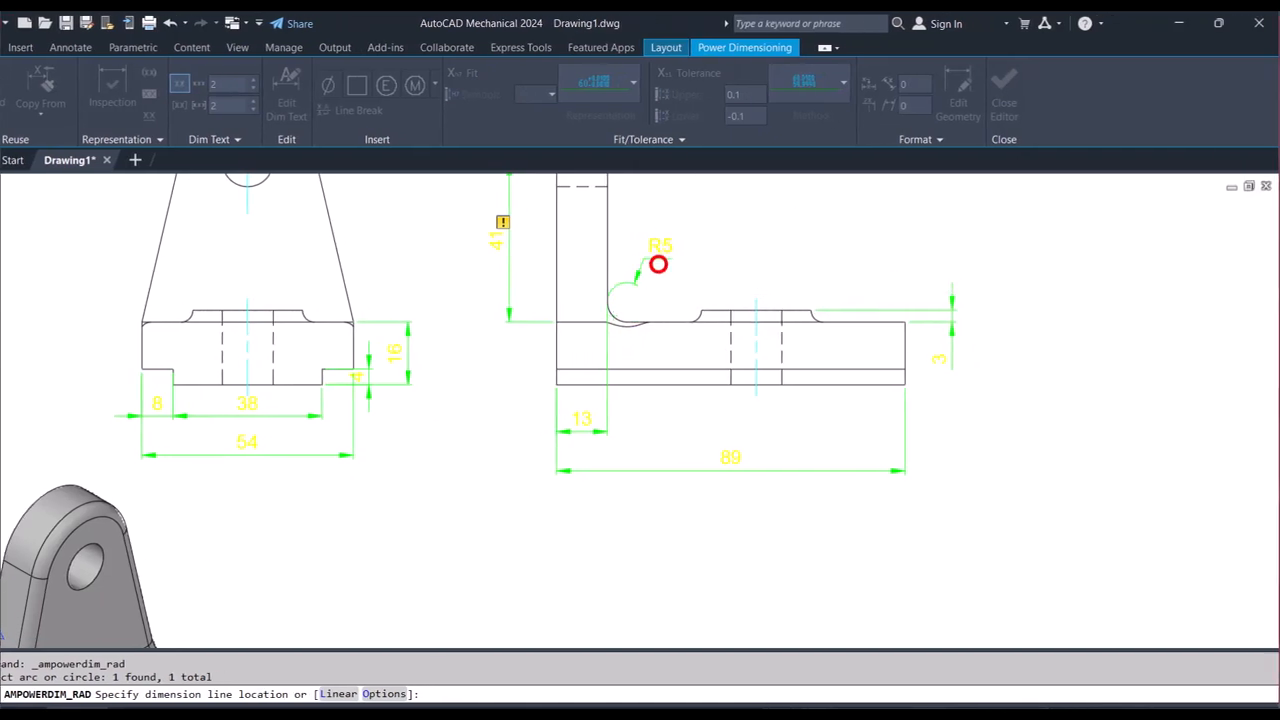
pyautogui.click(720, 248)
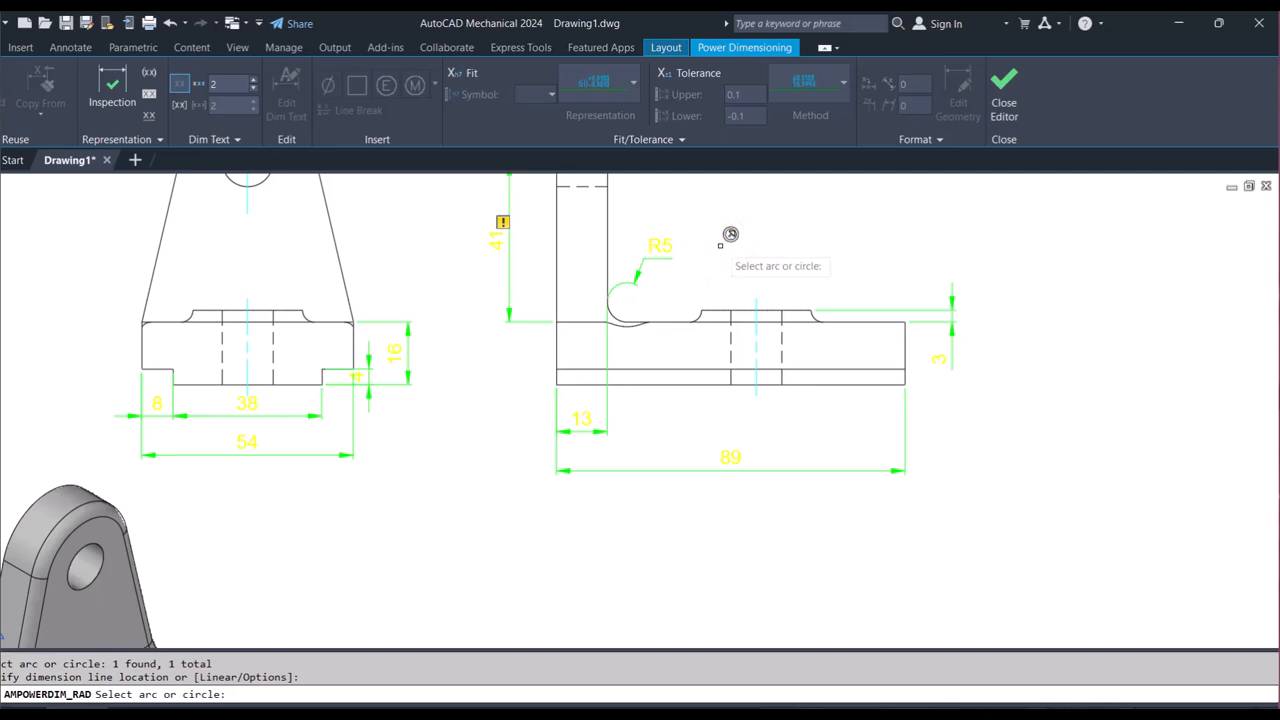
pyautogui.press('Escape')
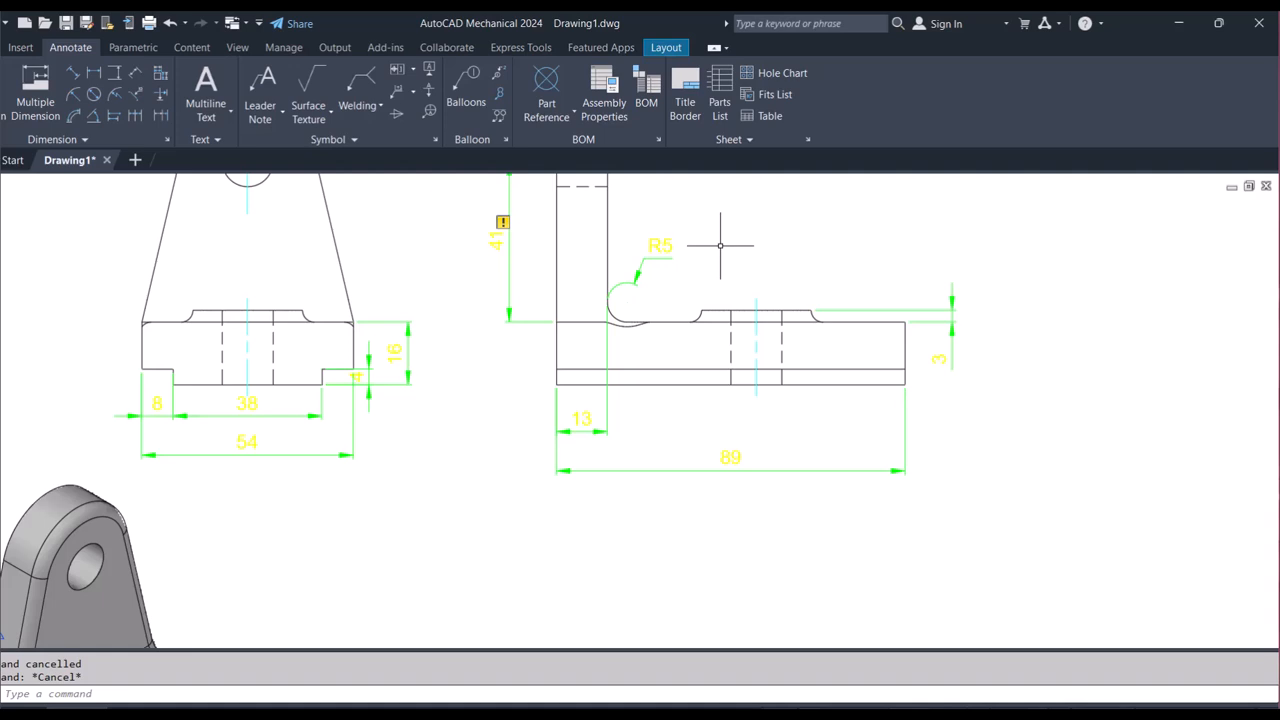
pyautogui.scroll(-5, 638, 418)
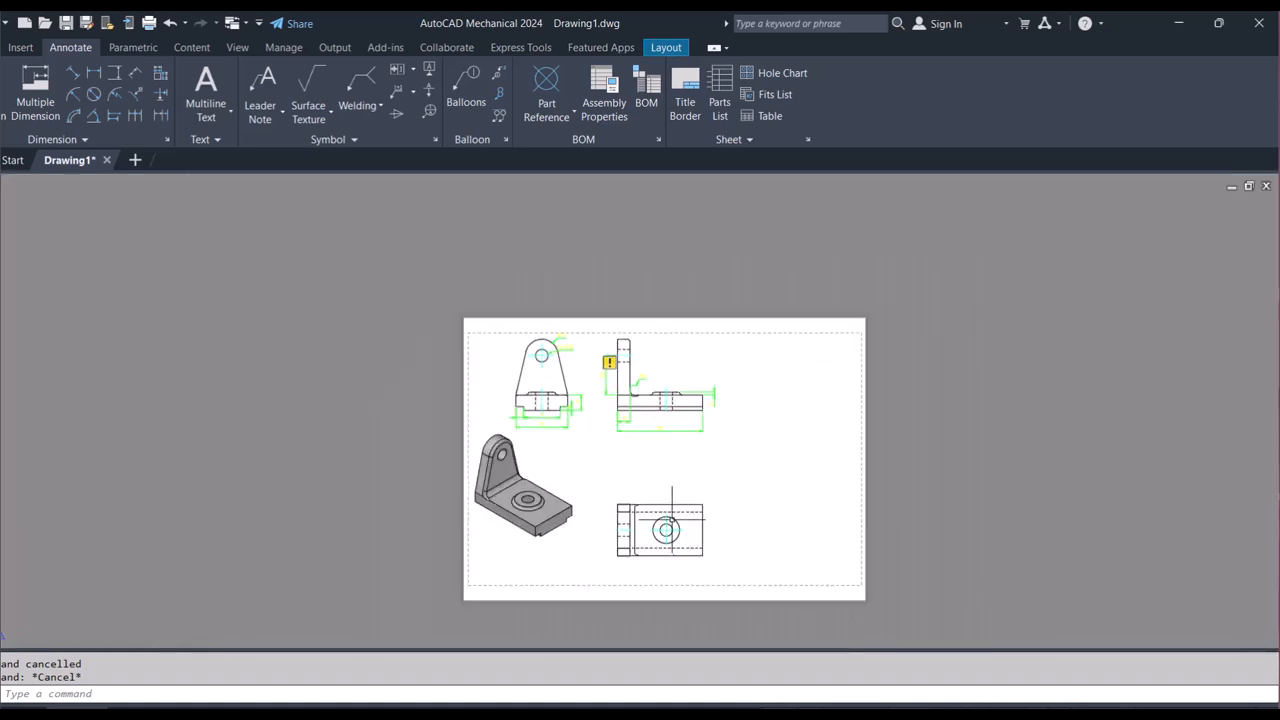
pyautogui.scroll(4, 665, 525)
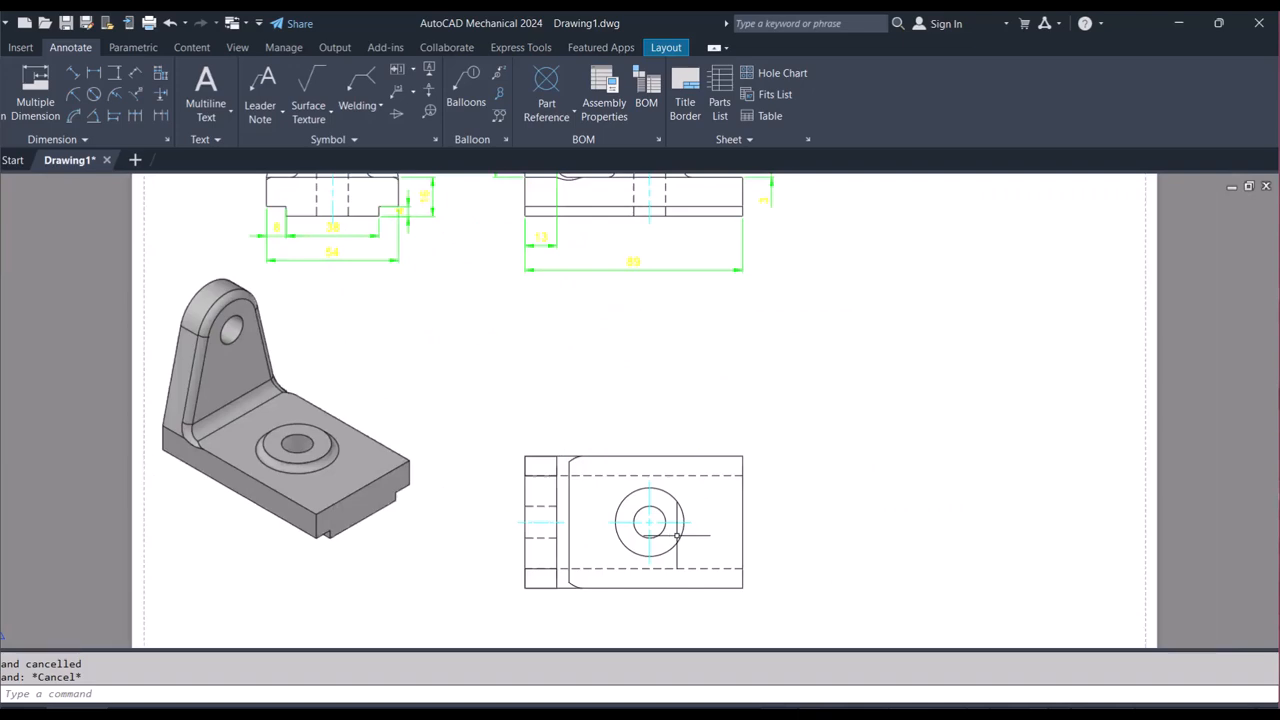
pyautogui.scroll(-3, 663, 515)
pyautogui.click(672, 534)
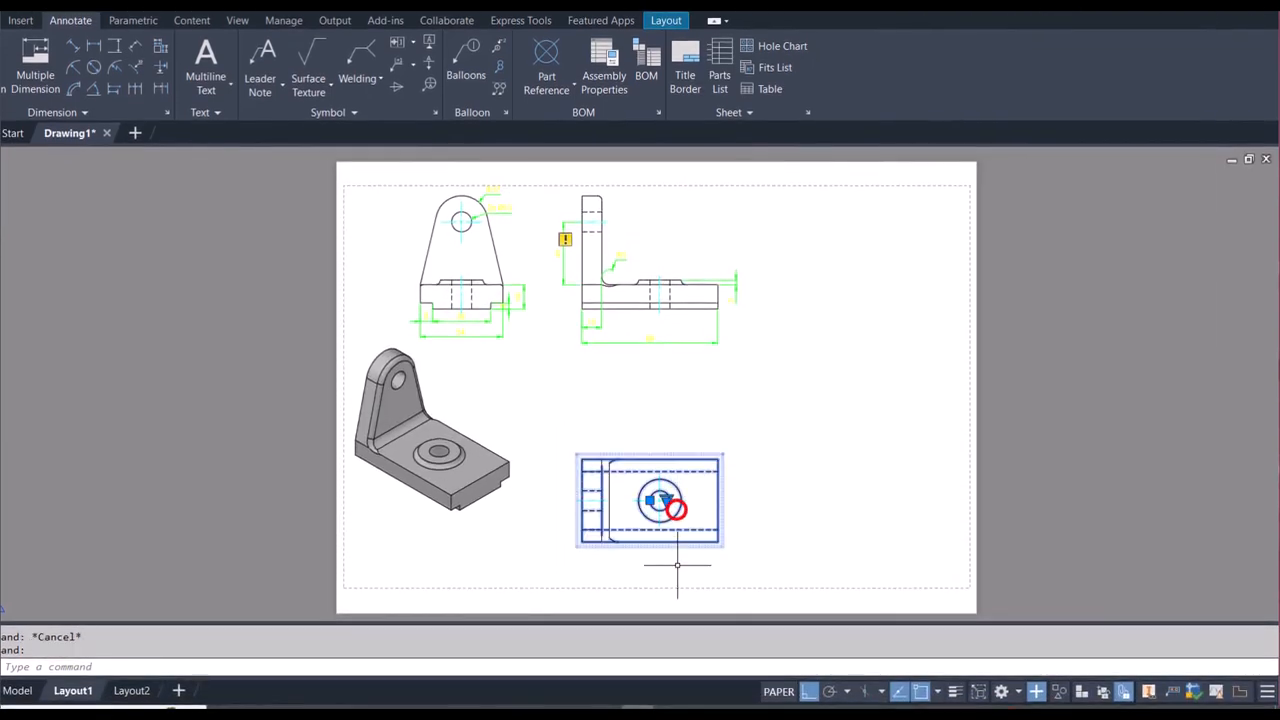
pyautogui.press('Escape')
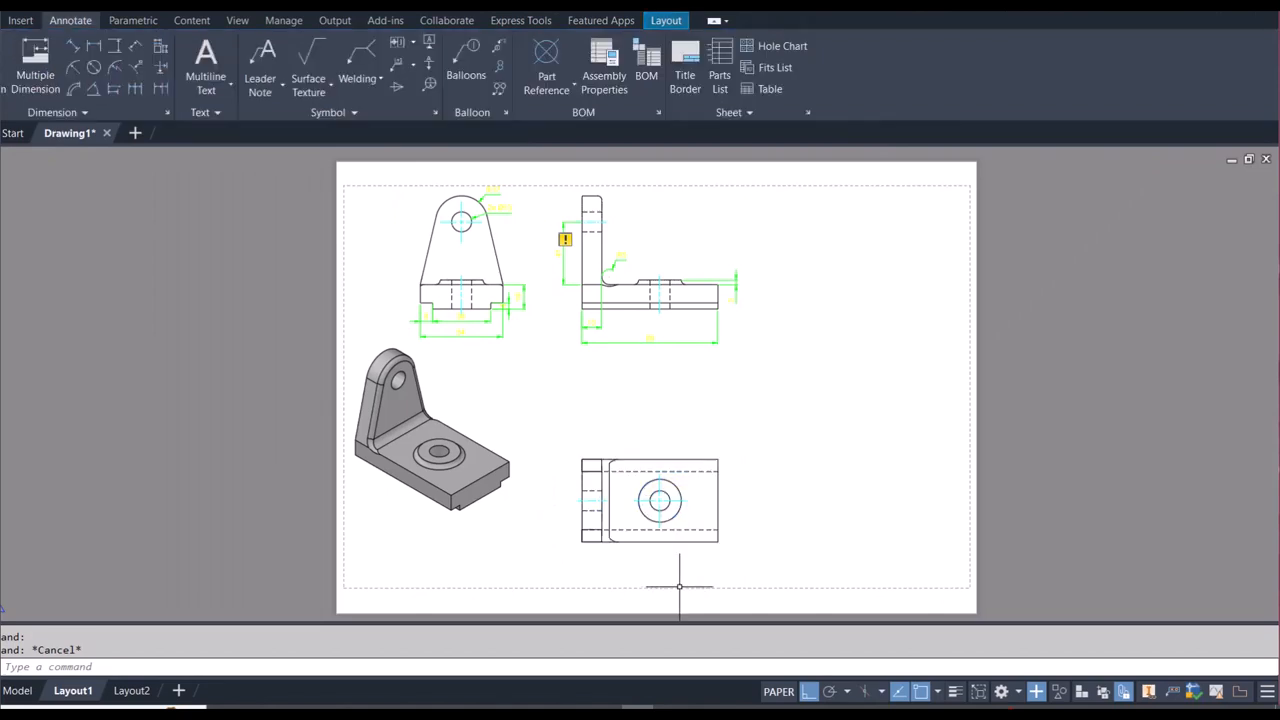
# Step: Add a radius dimension to the outer boss circle in the top view, with its text inside the base outline
pyautogui.scroll(4, 681, 517)
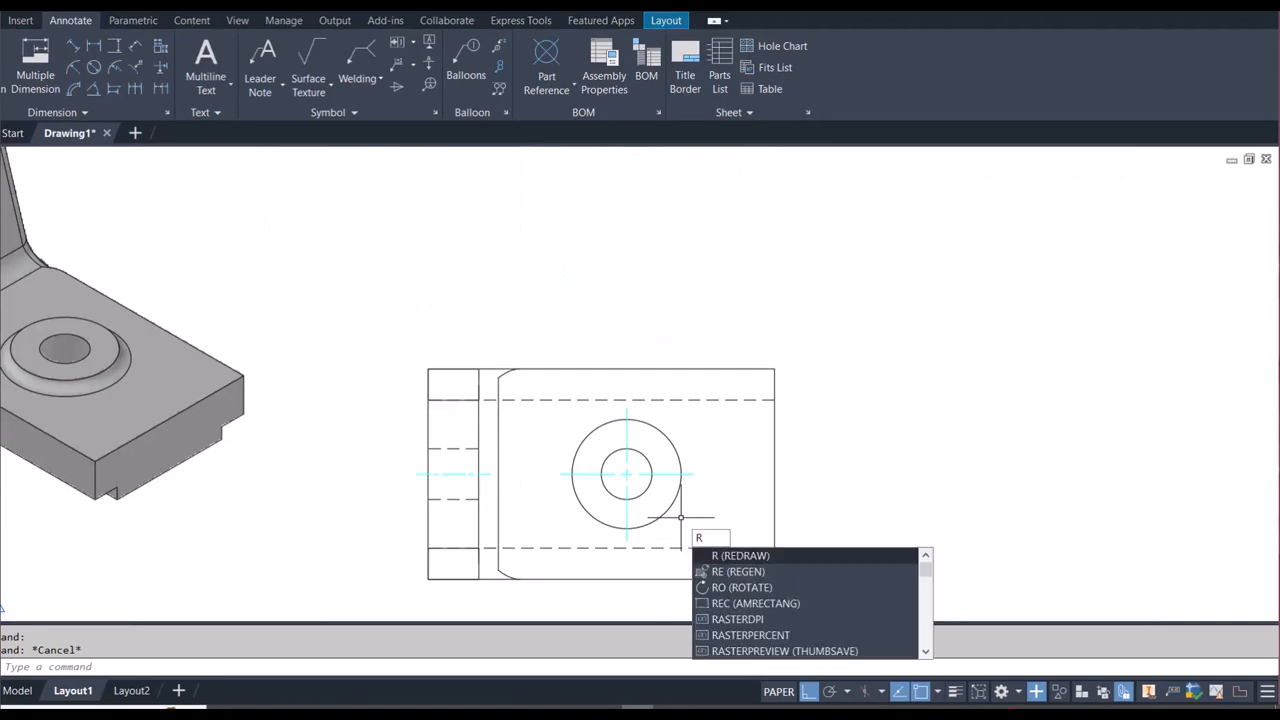
pyautogui.press('BackSpace')
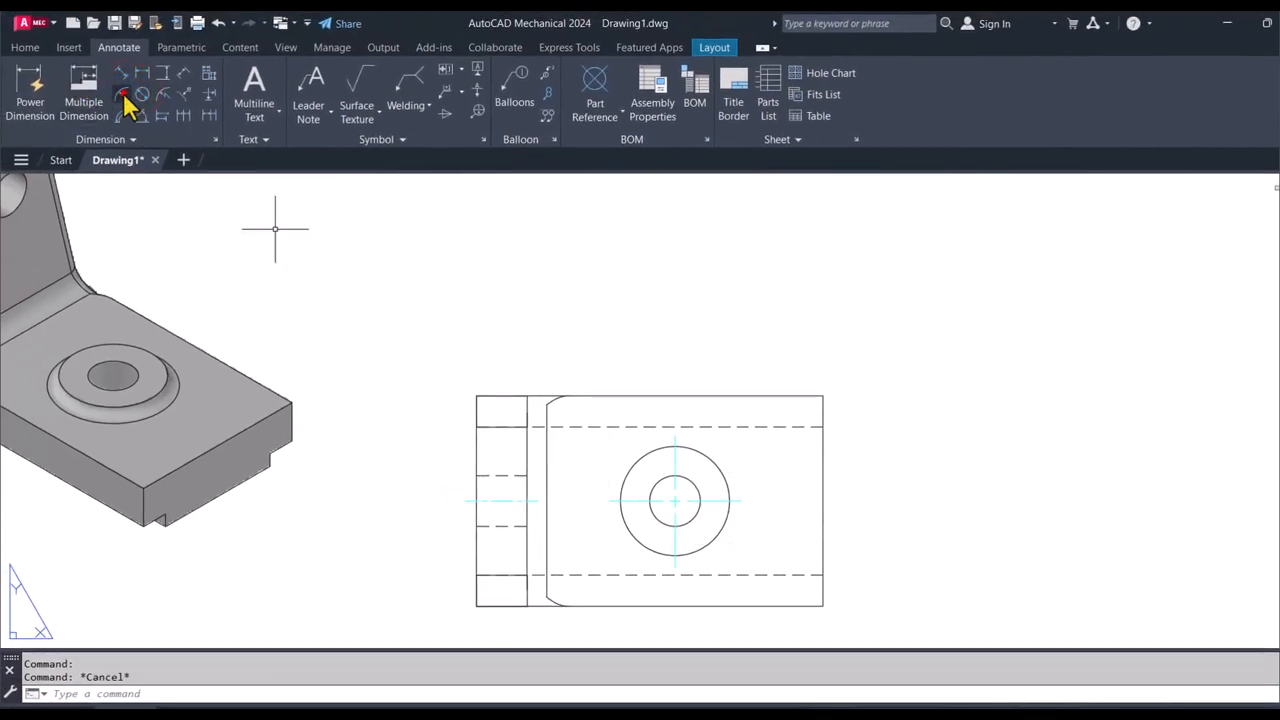
pyautogui.click(124, 94)
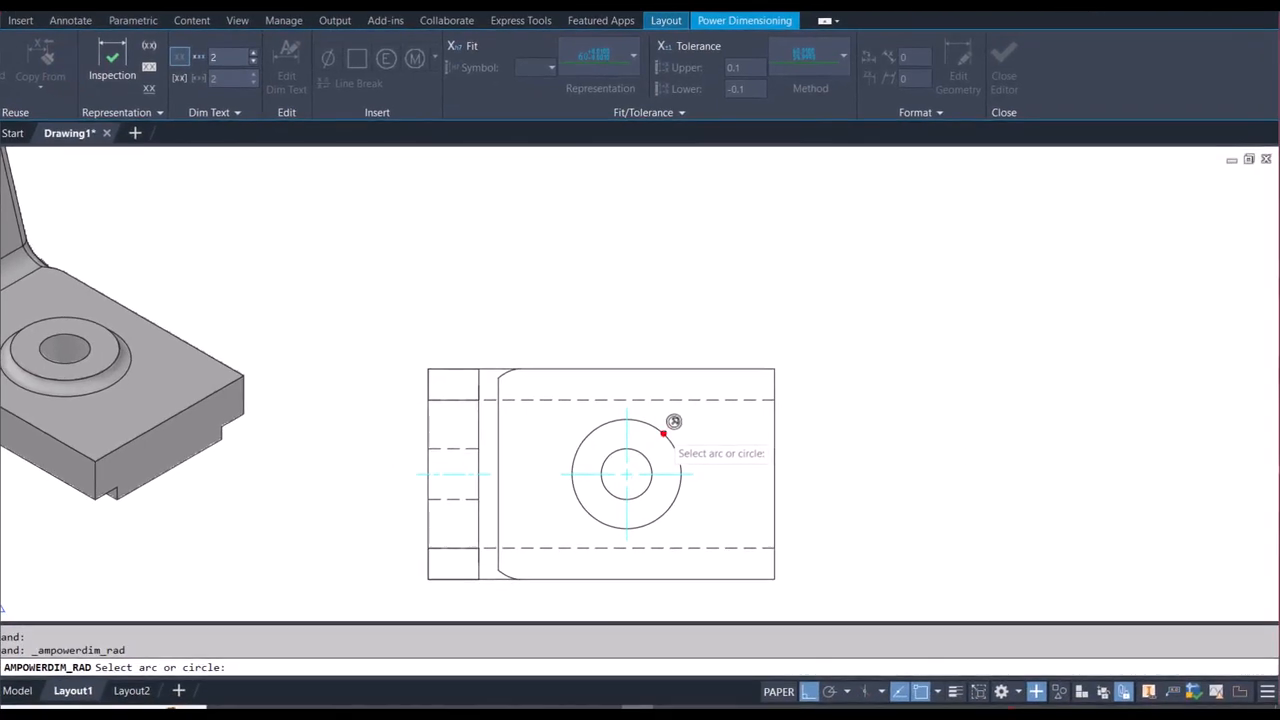
pyautogui.click(674, 421)
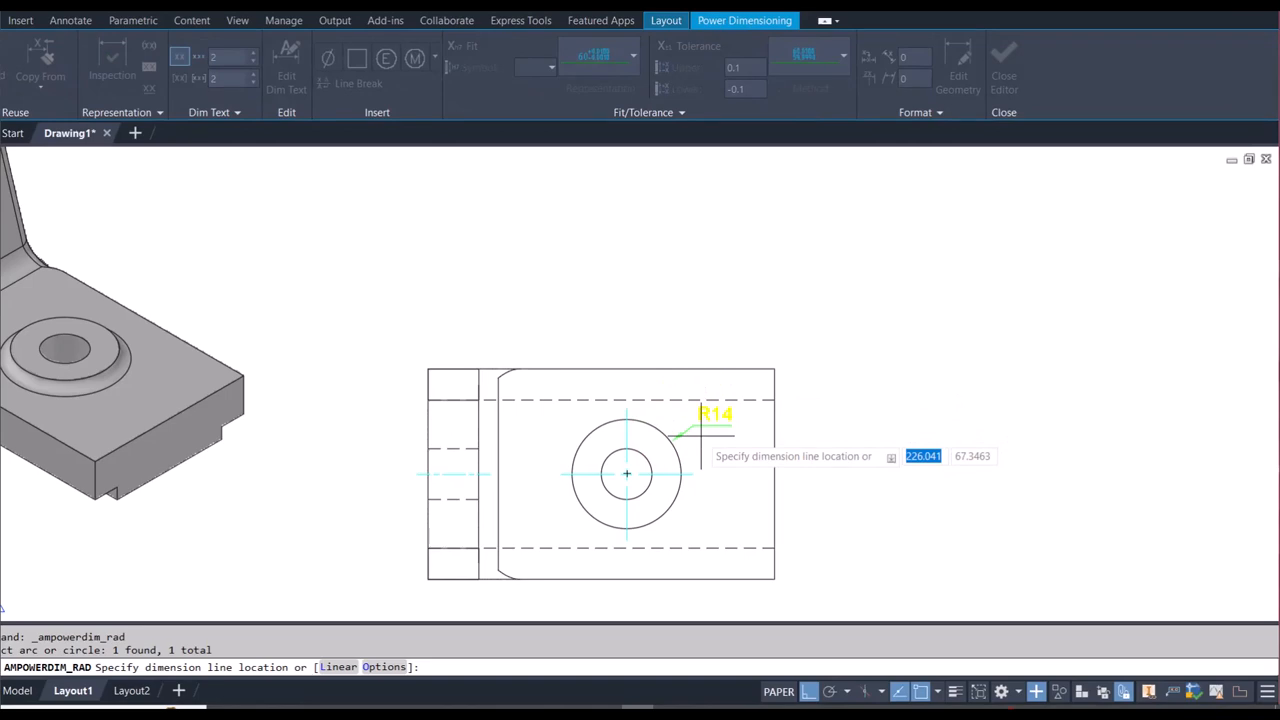
pyautogui.click(701, 434)
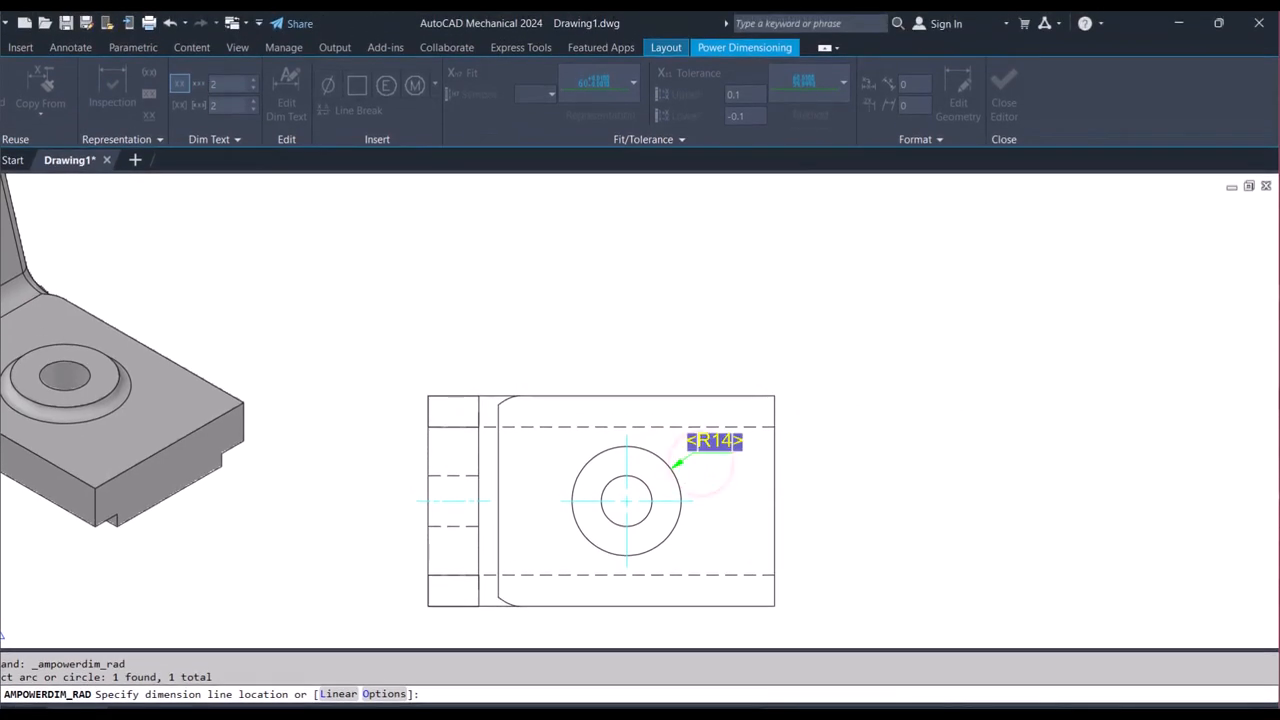
pyautogui.click(738, 471)
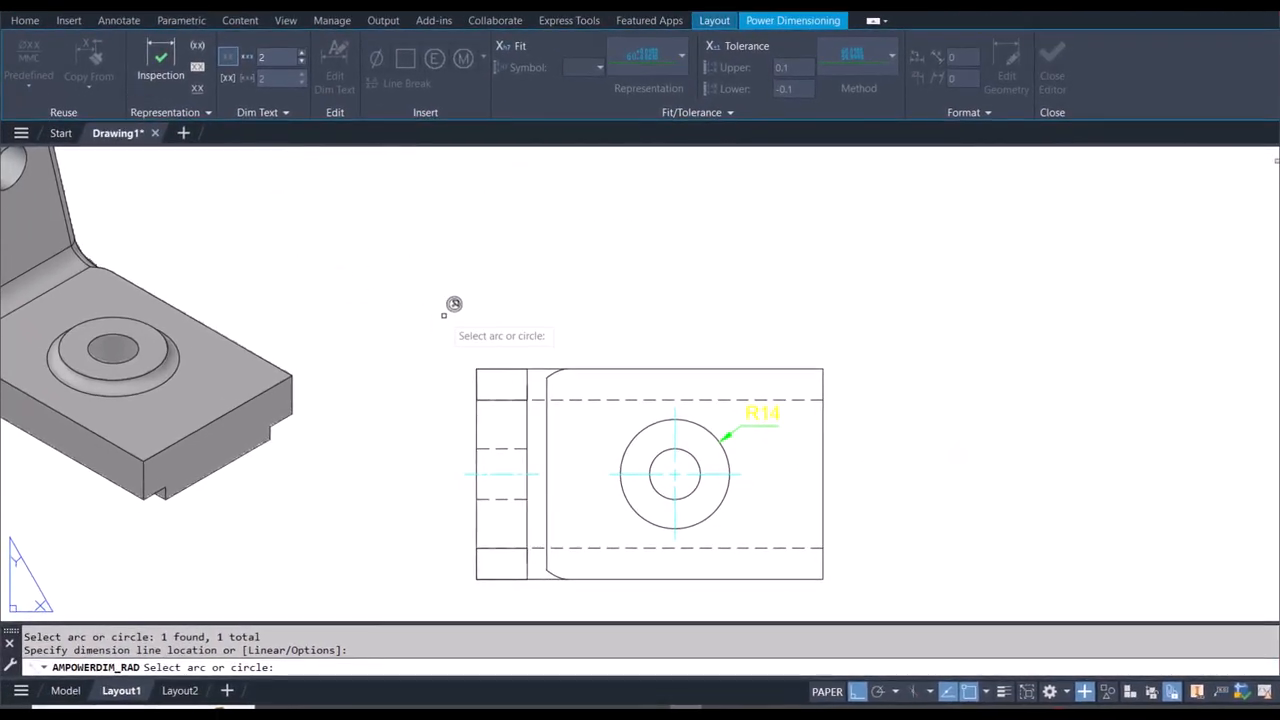
pyautogui.press('Escape')
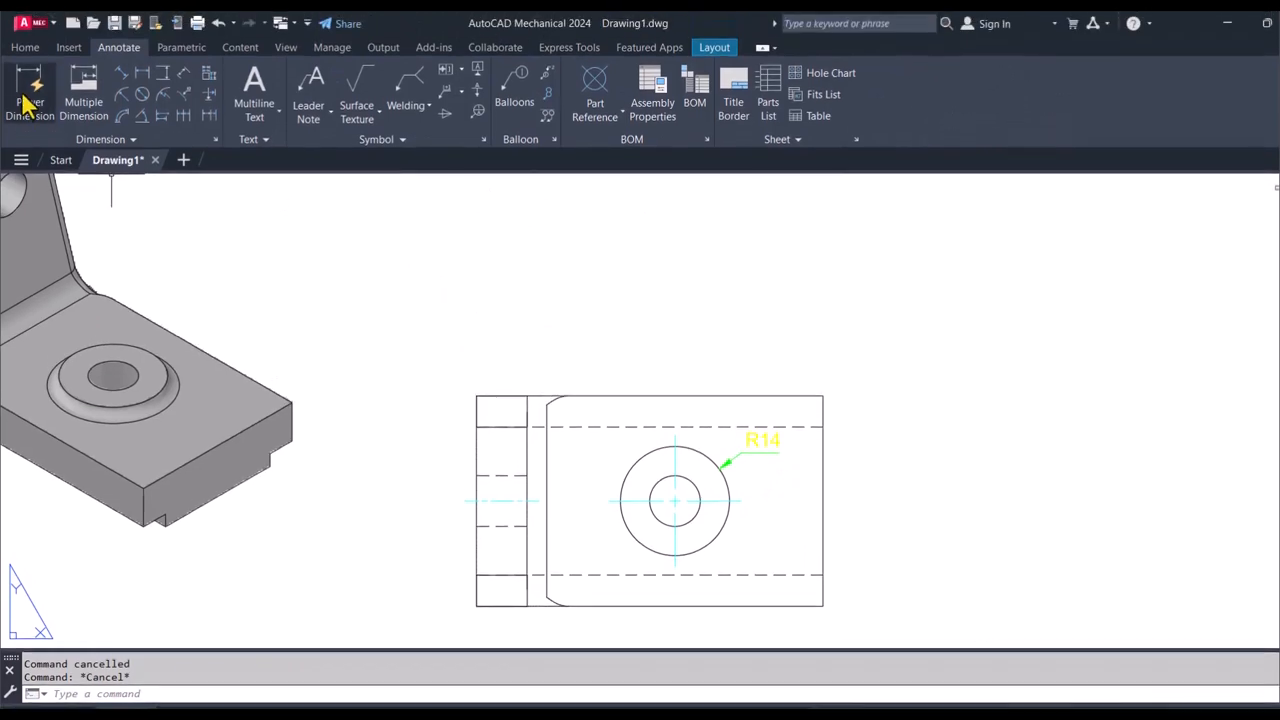
# Step: Use Power Dimension to dimension the horizontal distance from the boss centre to the base's right edge, placed below the top view
pyautogui.click(28, 95)
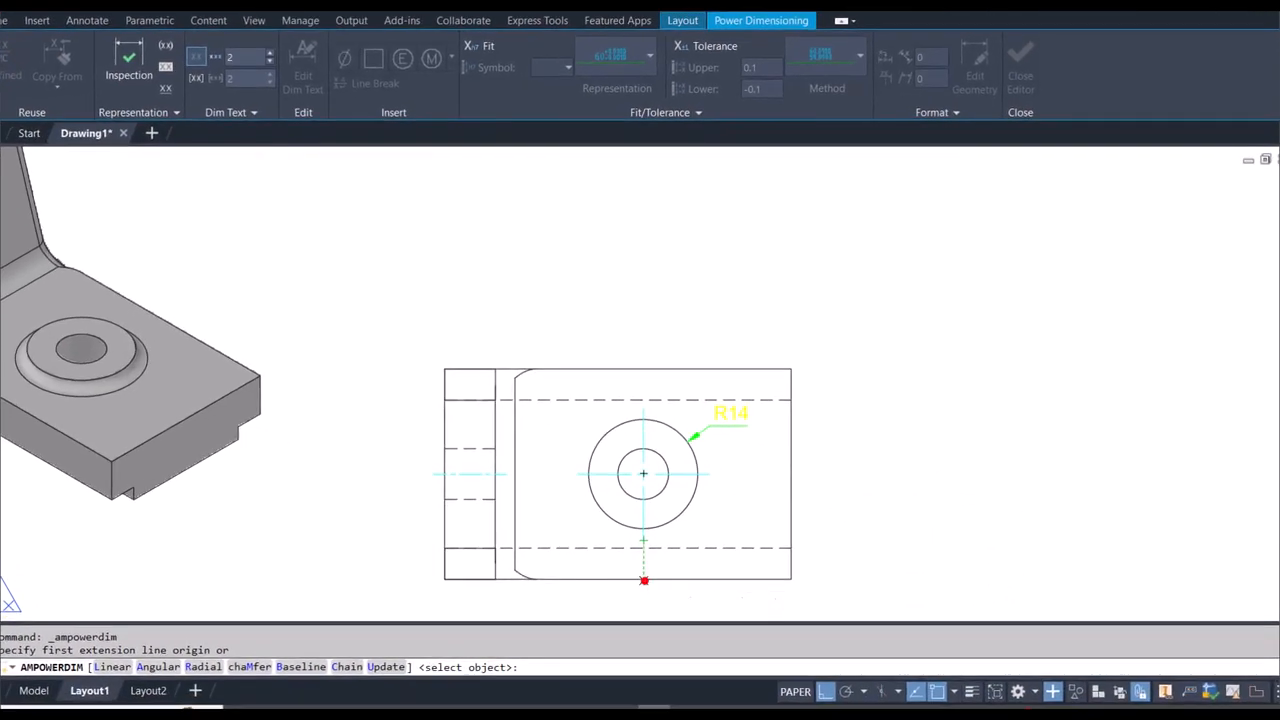
pyautogui.click(644, 580)
pyautogui.click(790, 579)
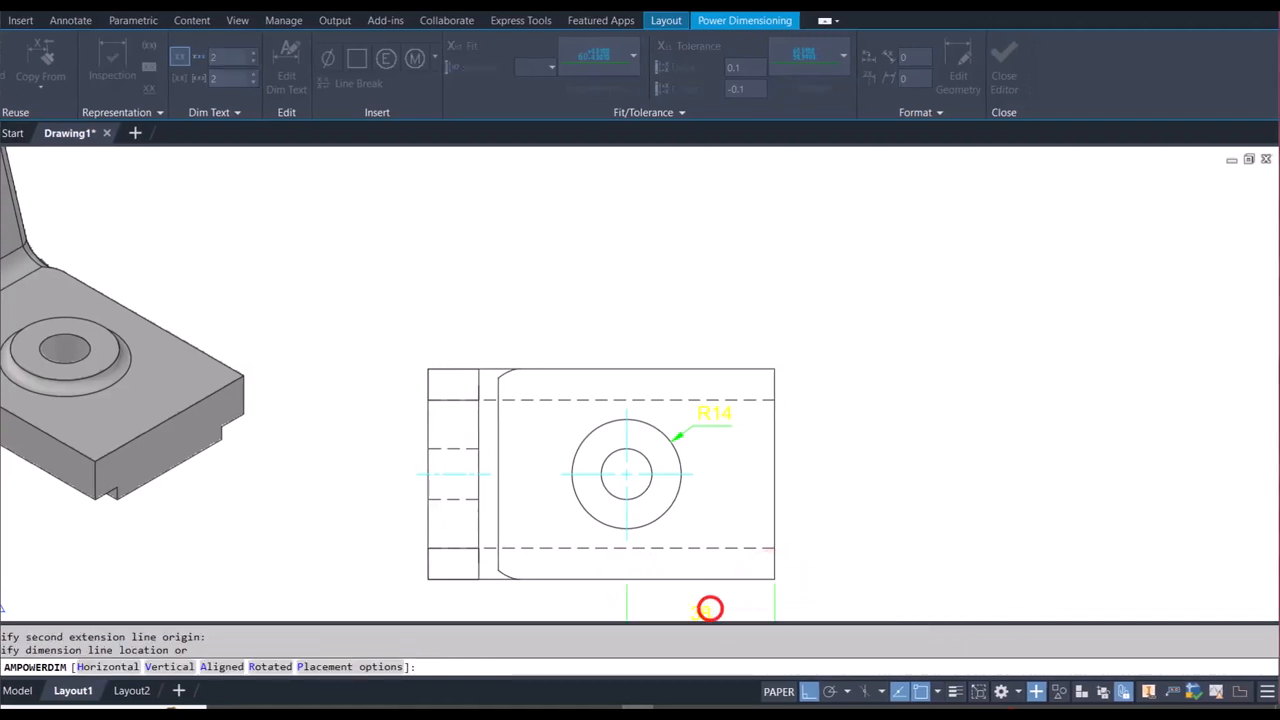
pyautogui.click(709, 608)
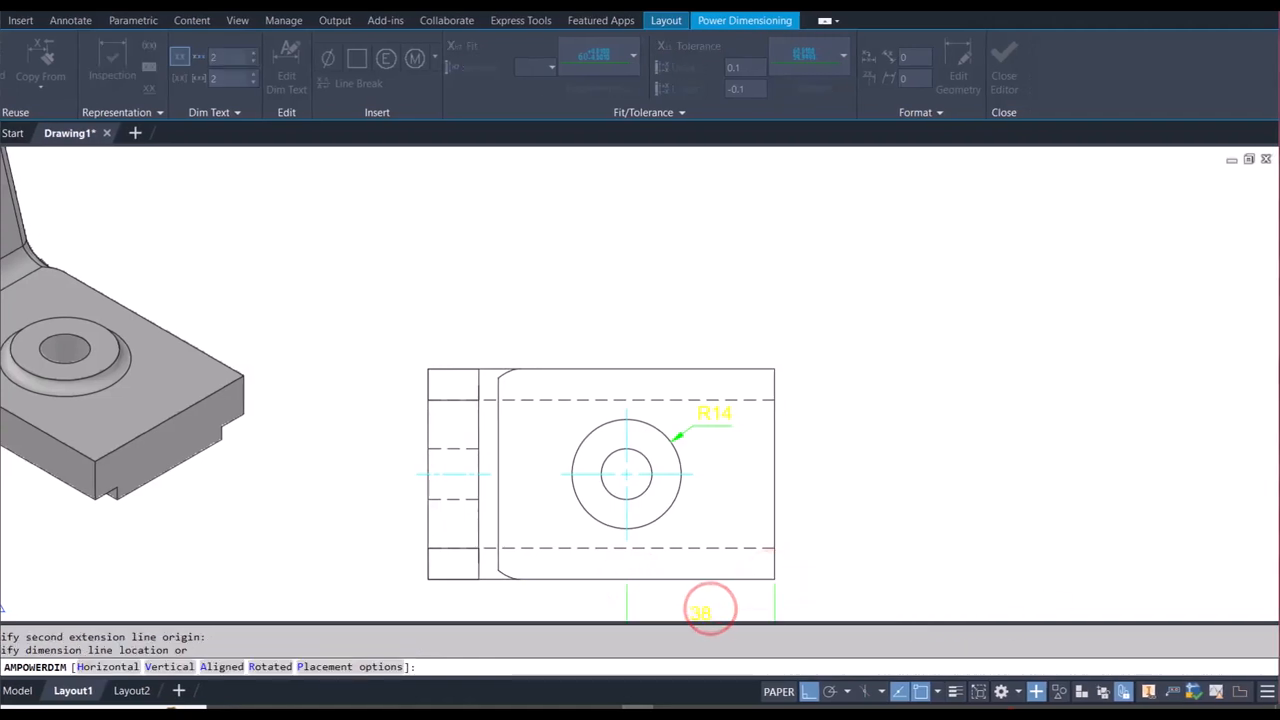
pyautogui.click(859, 533)
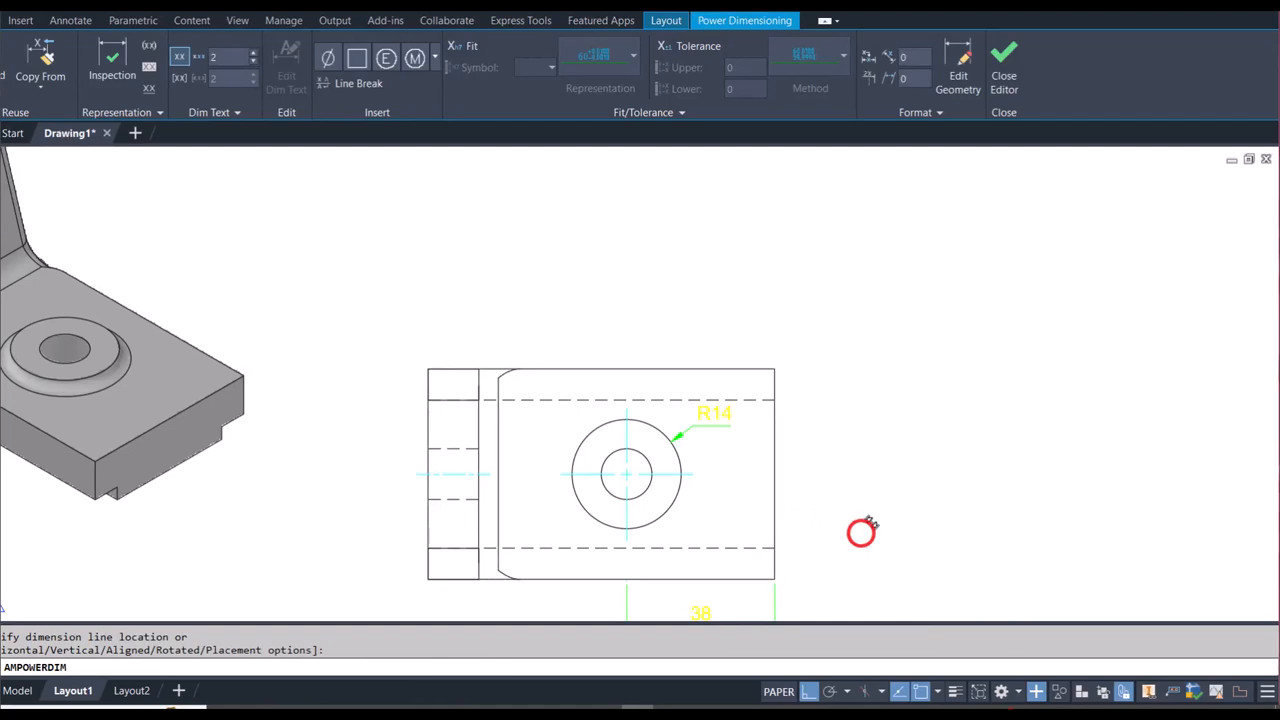
pyautogui.click(776, 576)
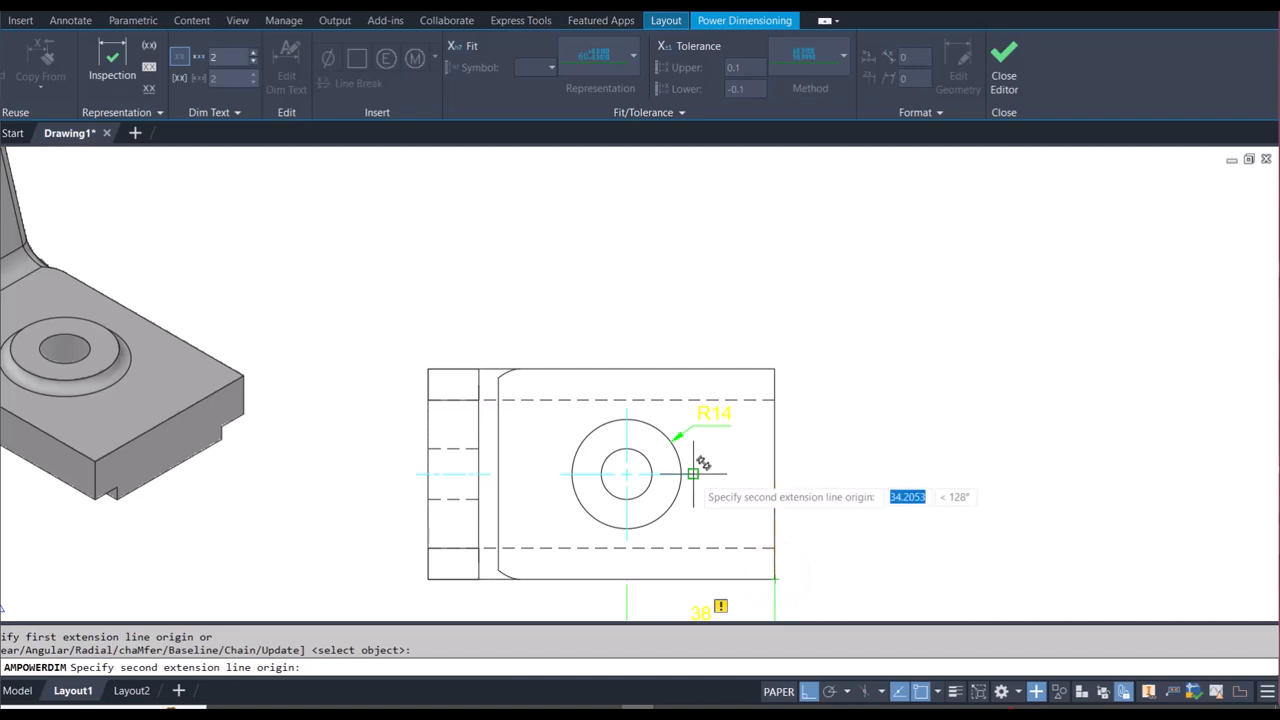
pyautogui.click(776, 470)
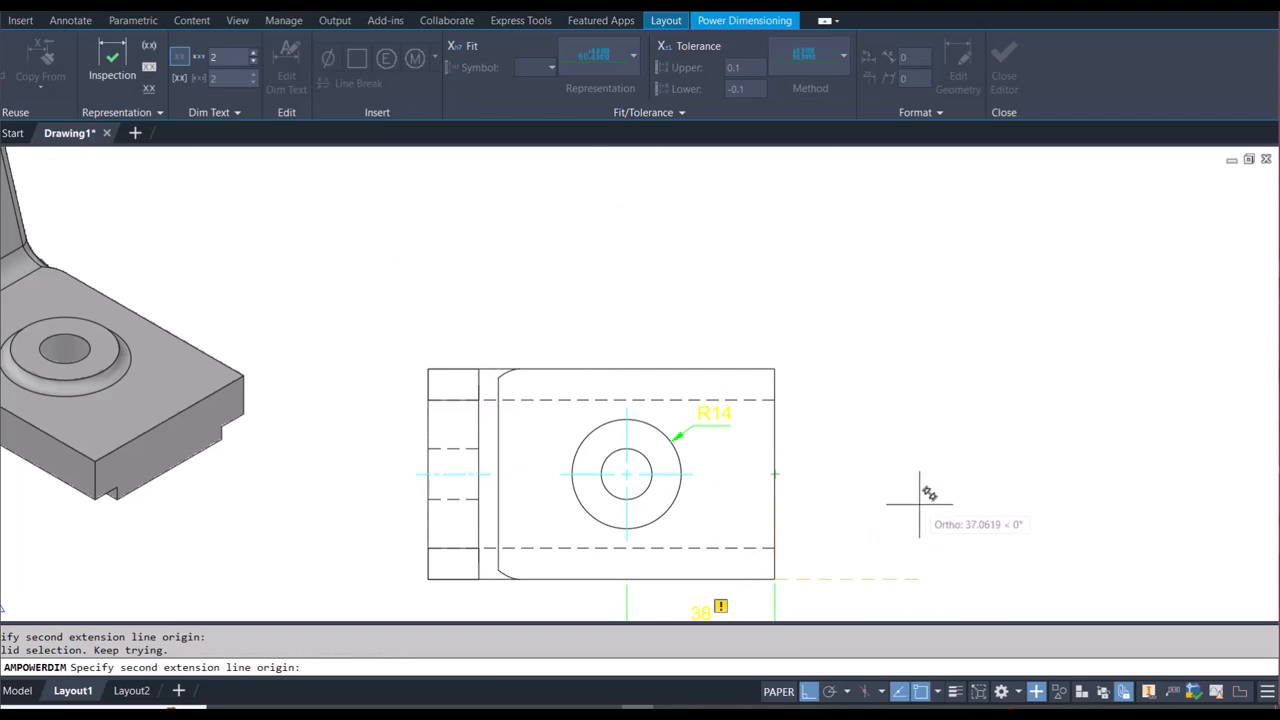
pyautogui.press('Escape')
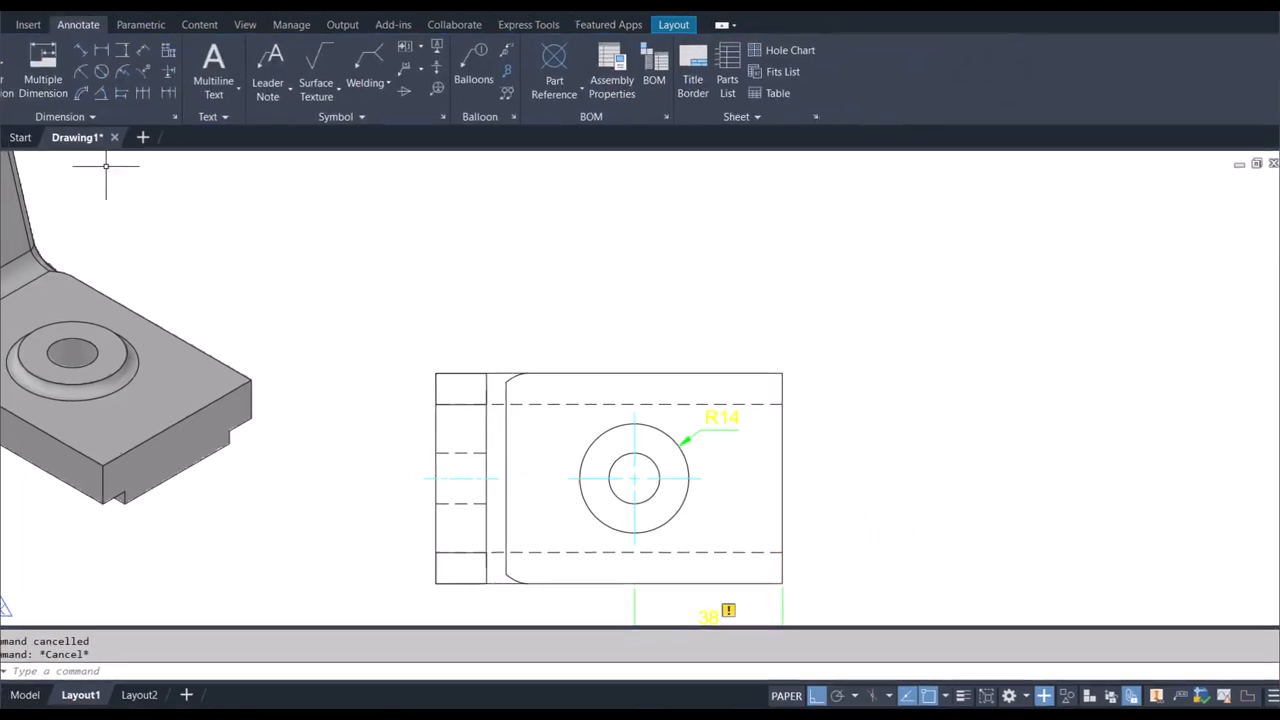
# Step: Use Power Dimension to dimension the vertical distance from the boss centre to the base's lower edge, placed to the right of the top view
pyautogui.click(38, 98)
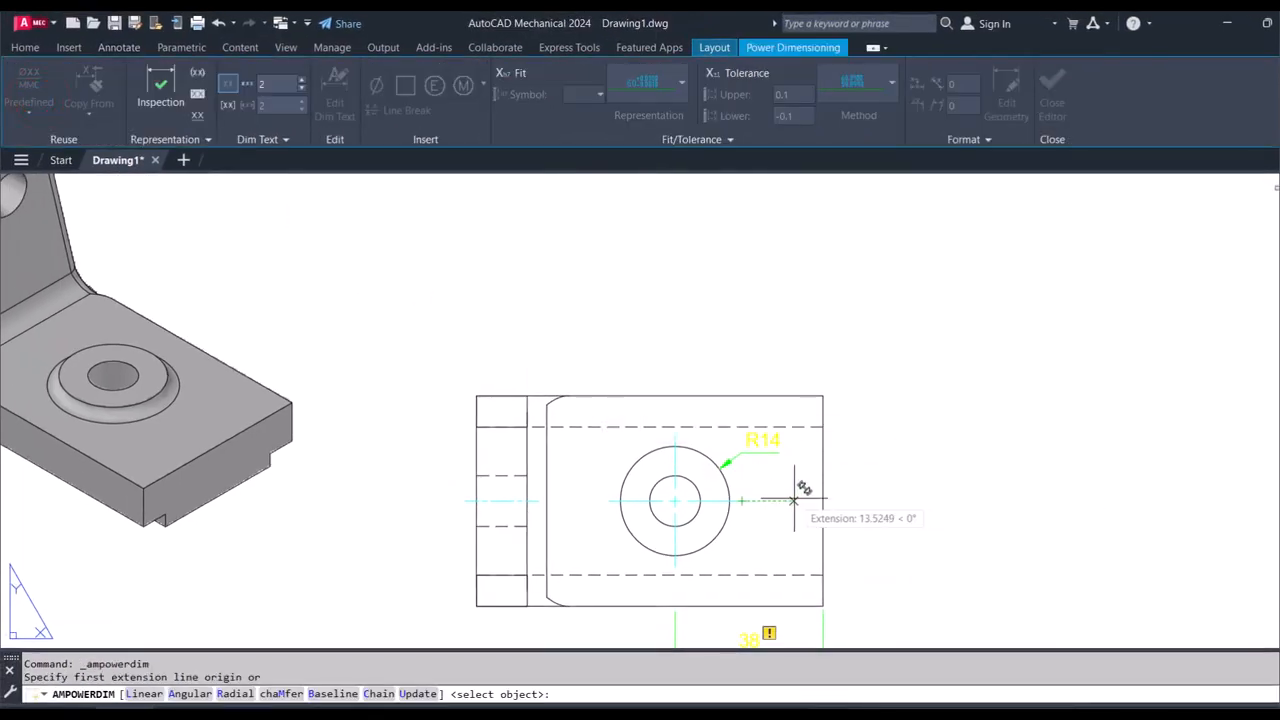
pyautogui.click(823, 500)
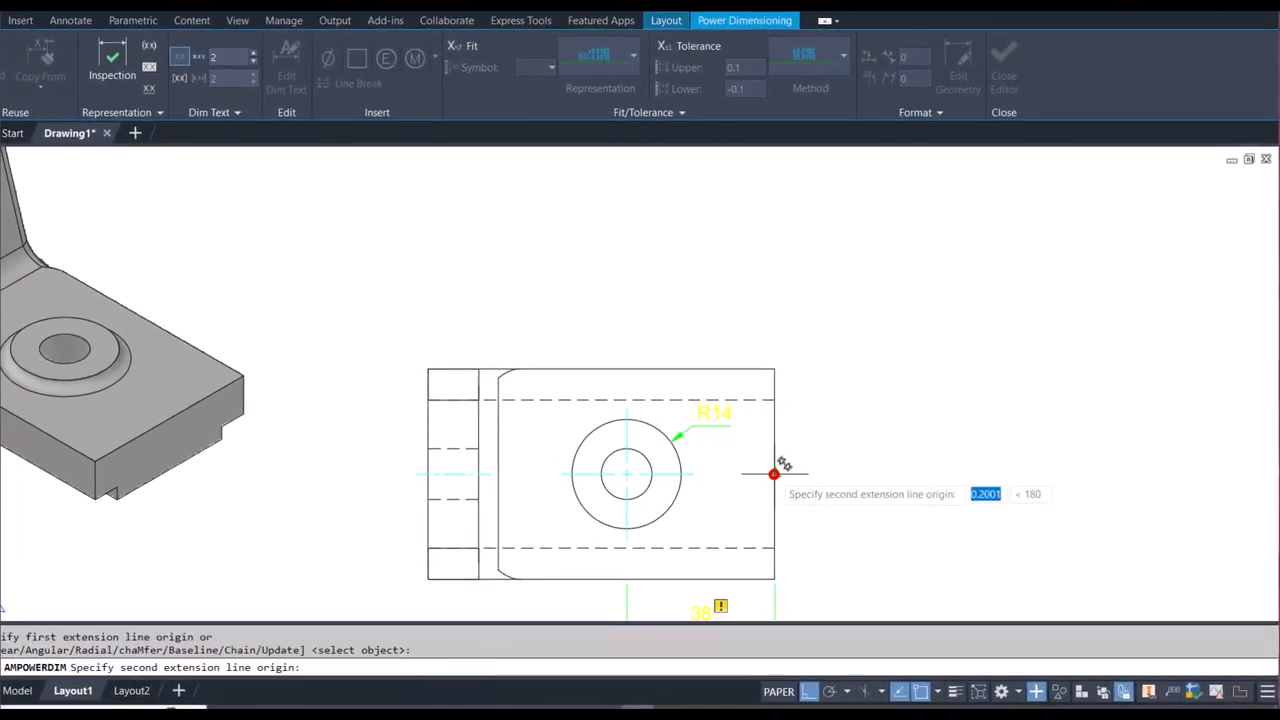
pyautogui.click(774, 578)
pyautogui.click(831, 537)
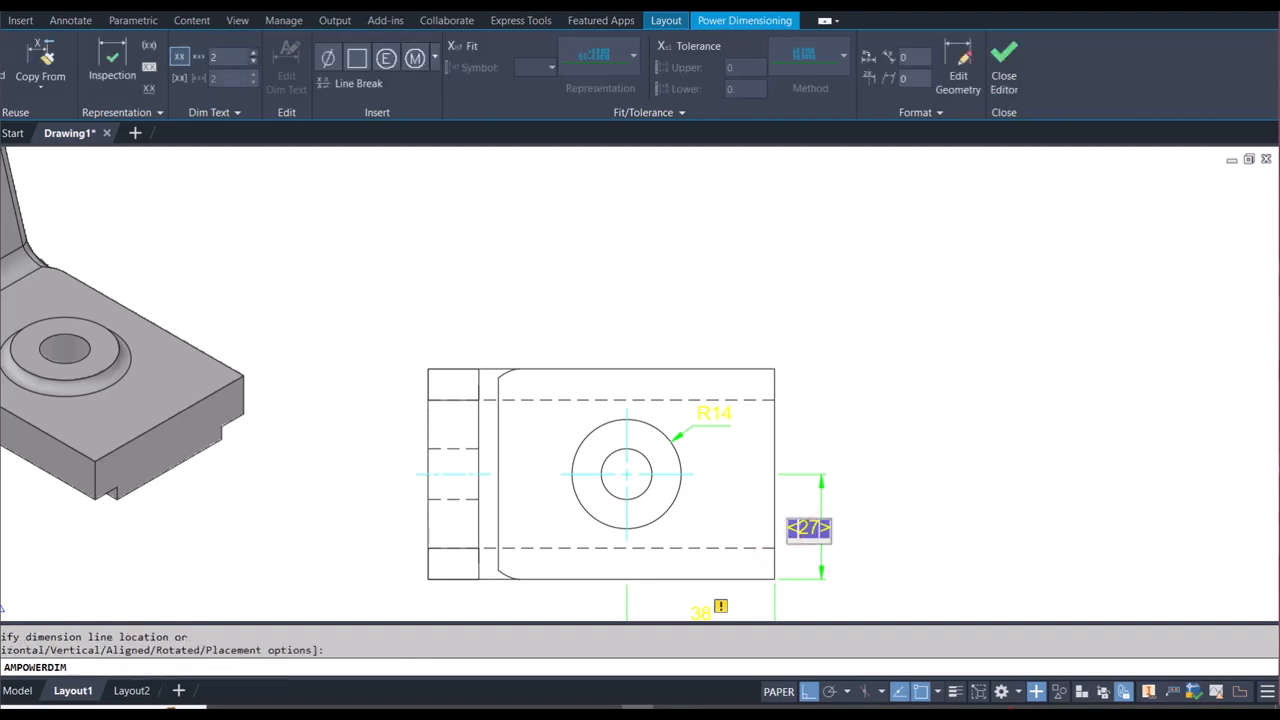
pyautogui.click(931, 529)
pyautogui.press('Escape')
pyautogui.press('Escape')
# Step: Add a radius dimension to the rounded top corner of the upright in the side view, with its text outside the outline
pyautogui.scroll(-4, 931, 529)
pyautogui.scroll(2, 753, 162)
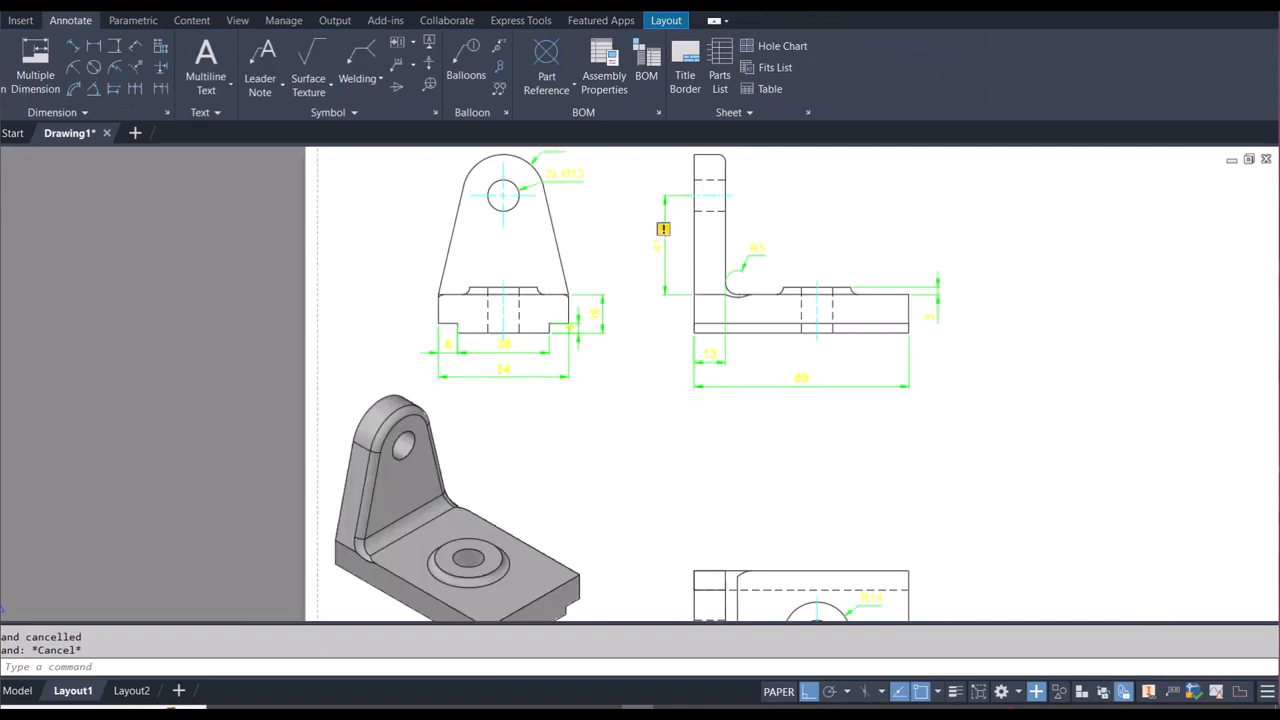
pyautogui.scroll(6, 735, 156)
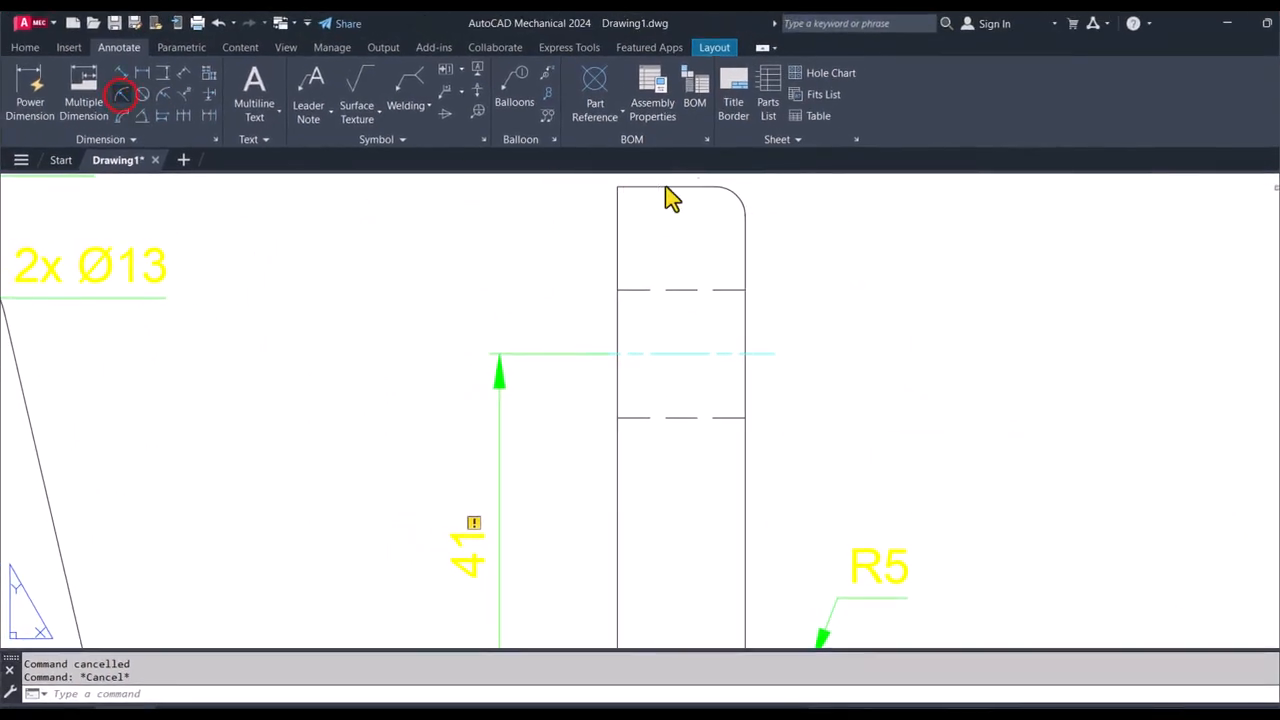
pyautogui.click(736, 194)
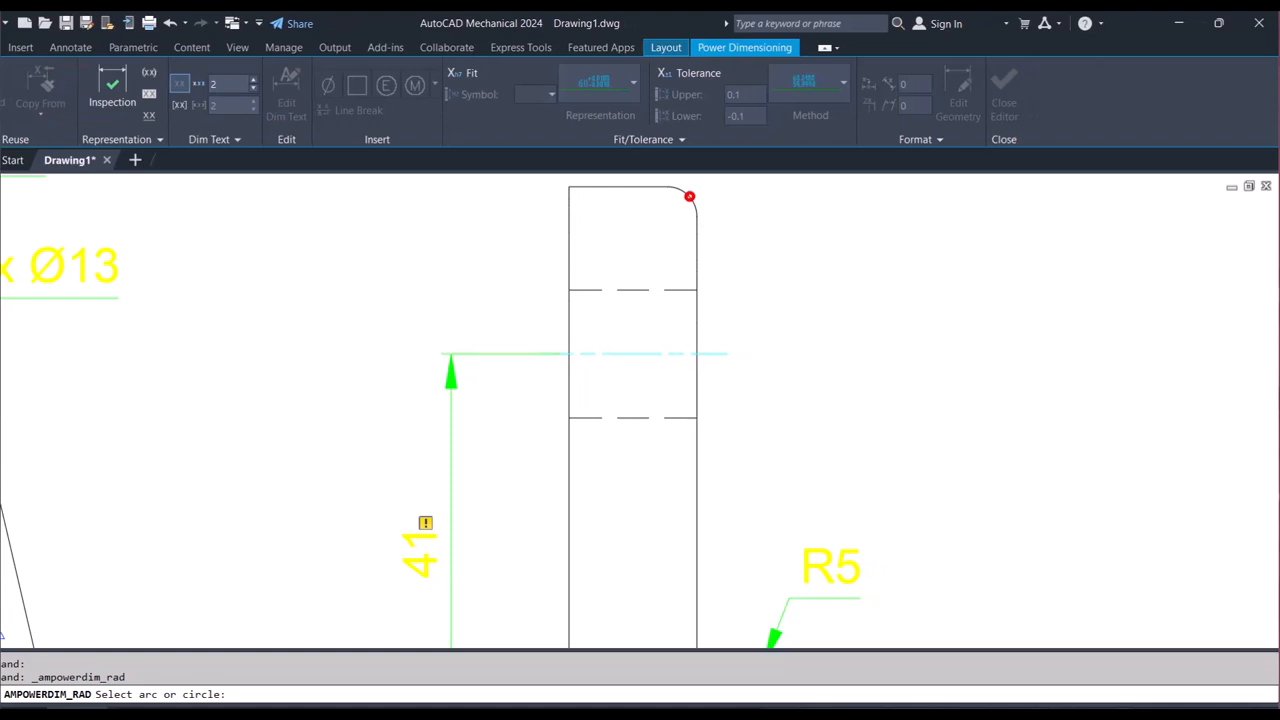
pyautogui.click(750, 194)
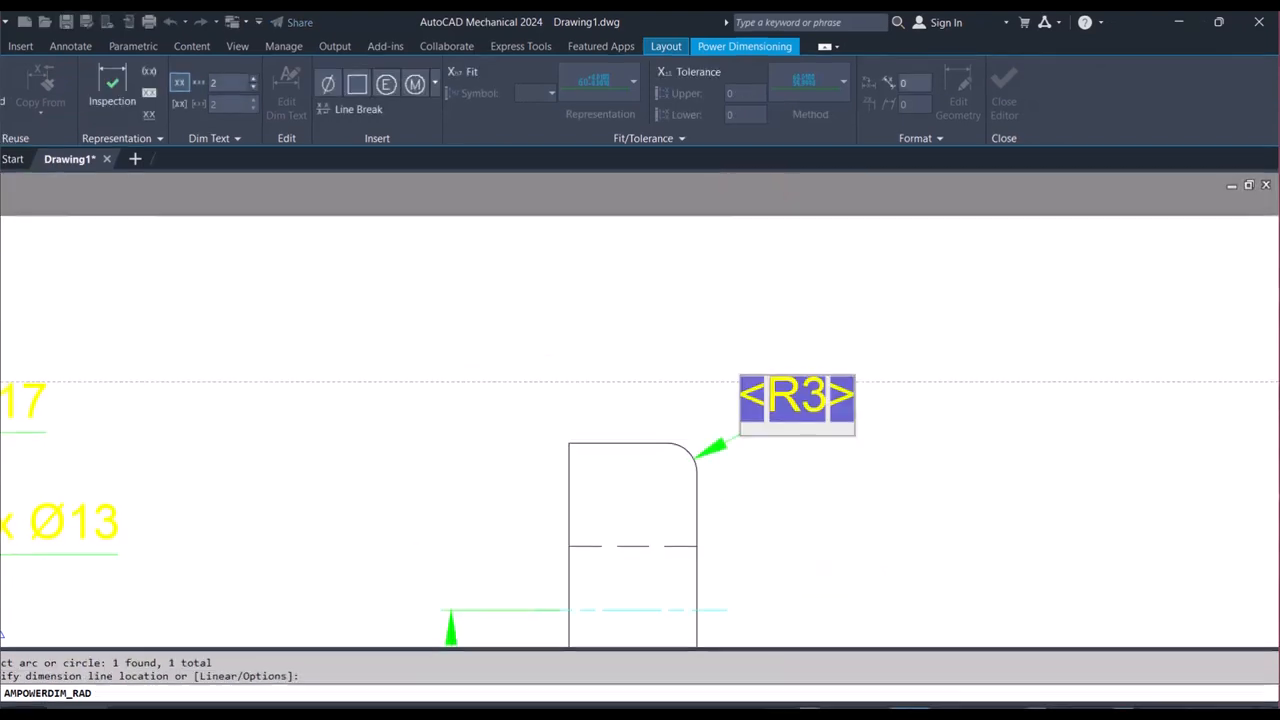
pyautogui.click(883, 549)
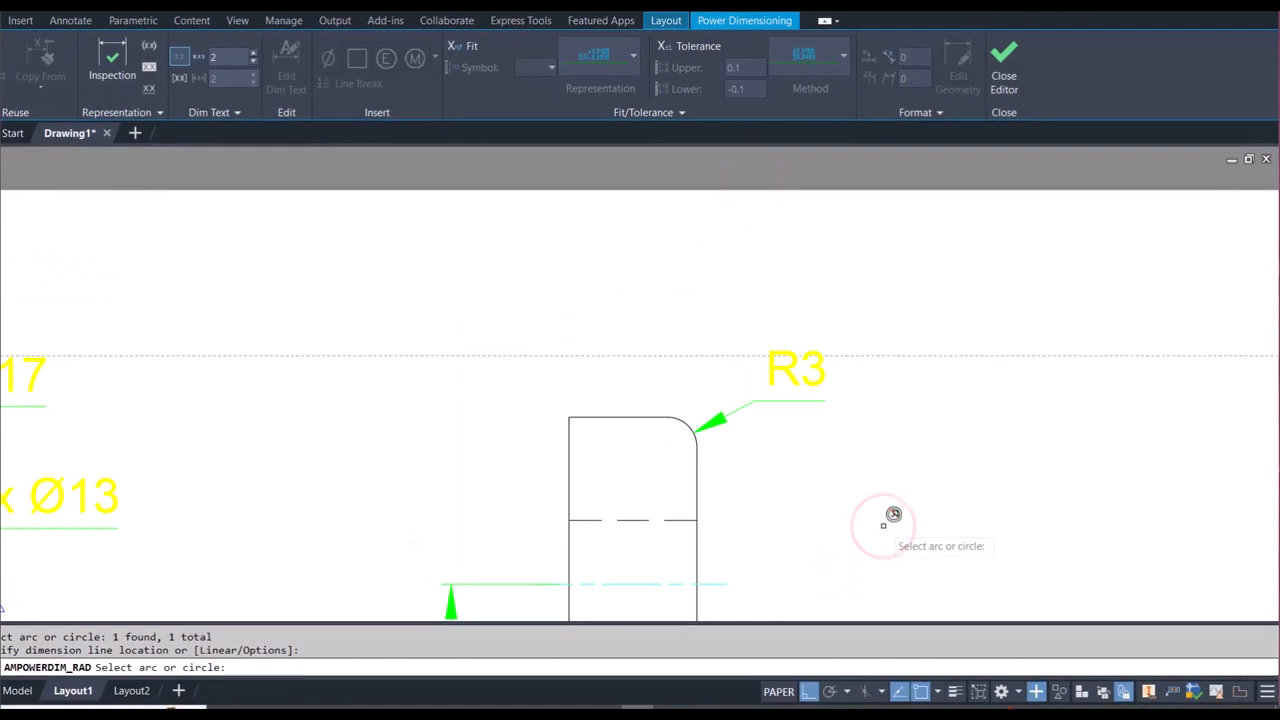
pyautogui.press('Escape')
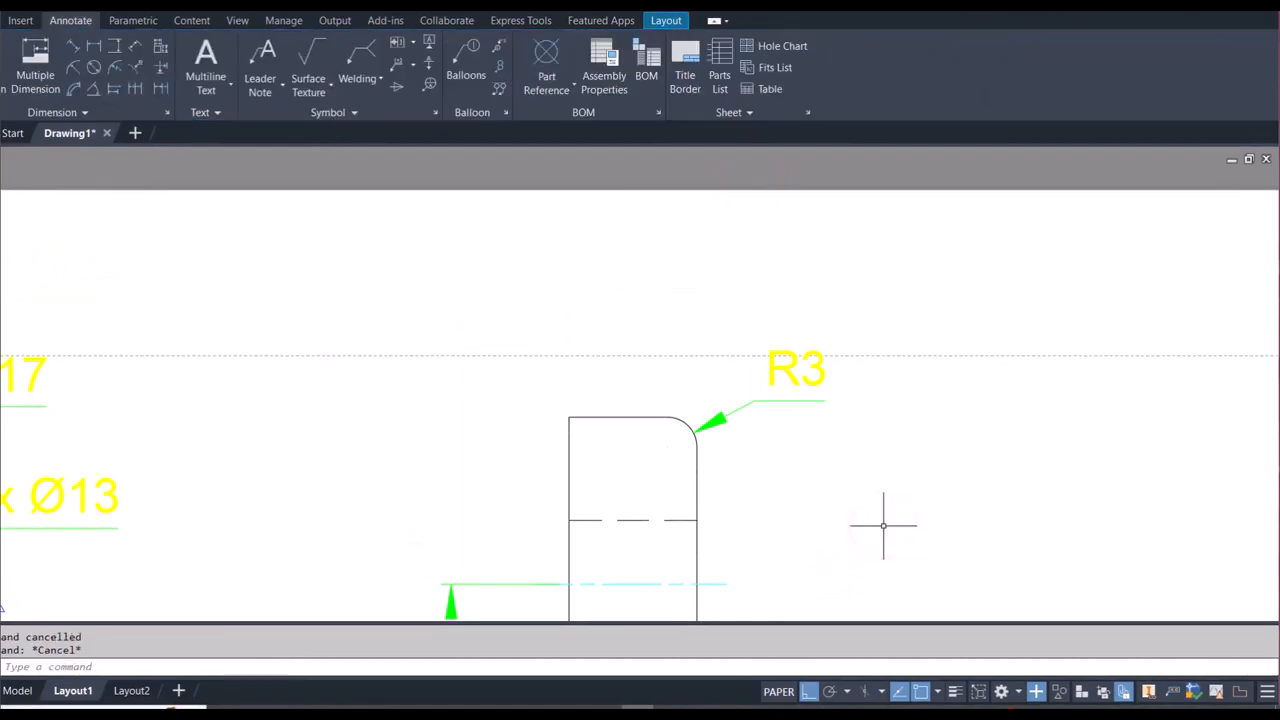
# Step: Zoom to show the whole layout sheet and move the isometric view slightly down, further from the front view's dimensions
pyautogui.scroll(-5, 883, 525)
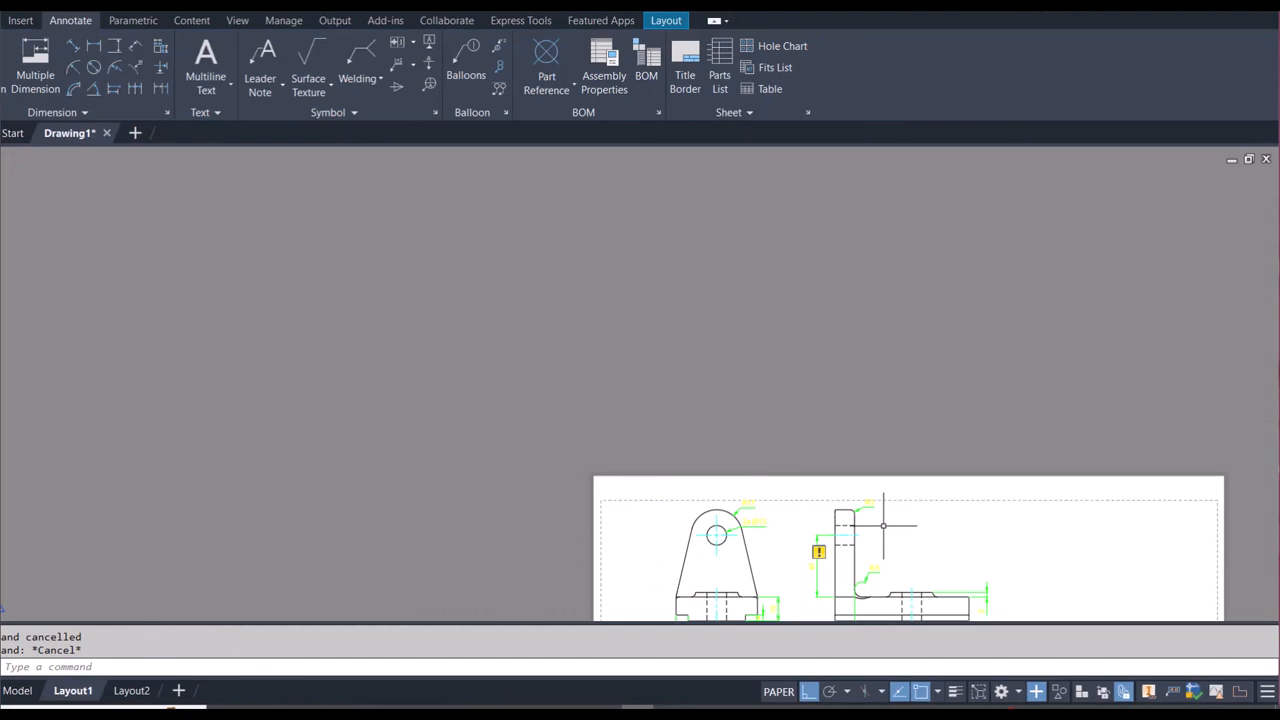
pyautogui.write('z')
pyautogui.press('Return')
pyautogui.write('a')
pyautogui.press('Return')
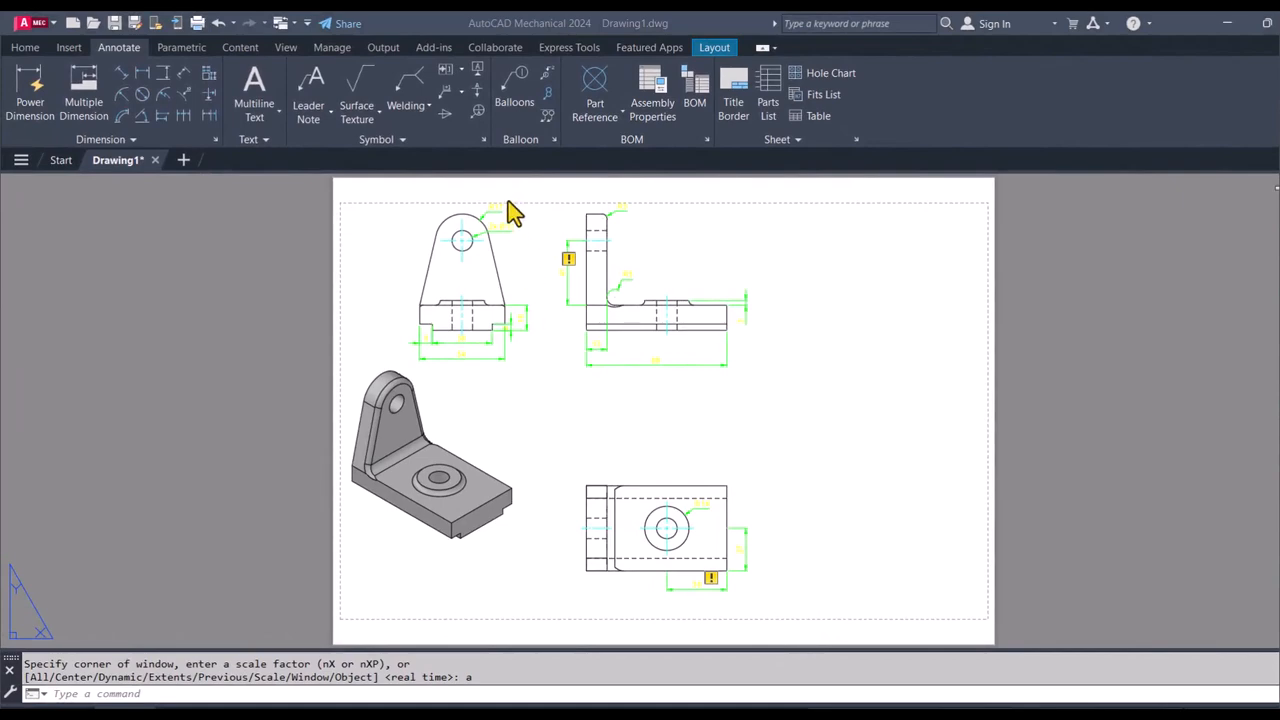
pyautogui.click(509, 205)
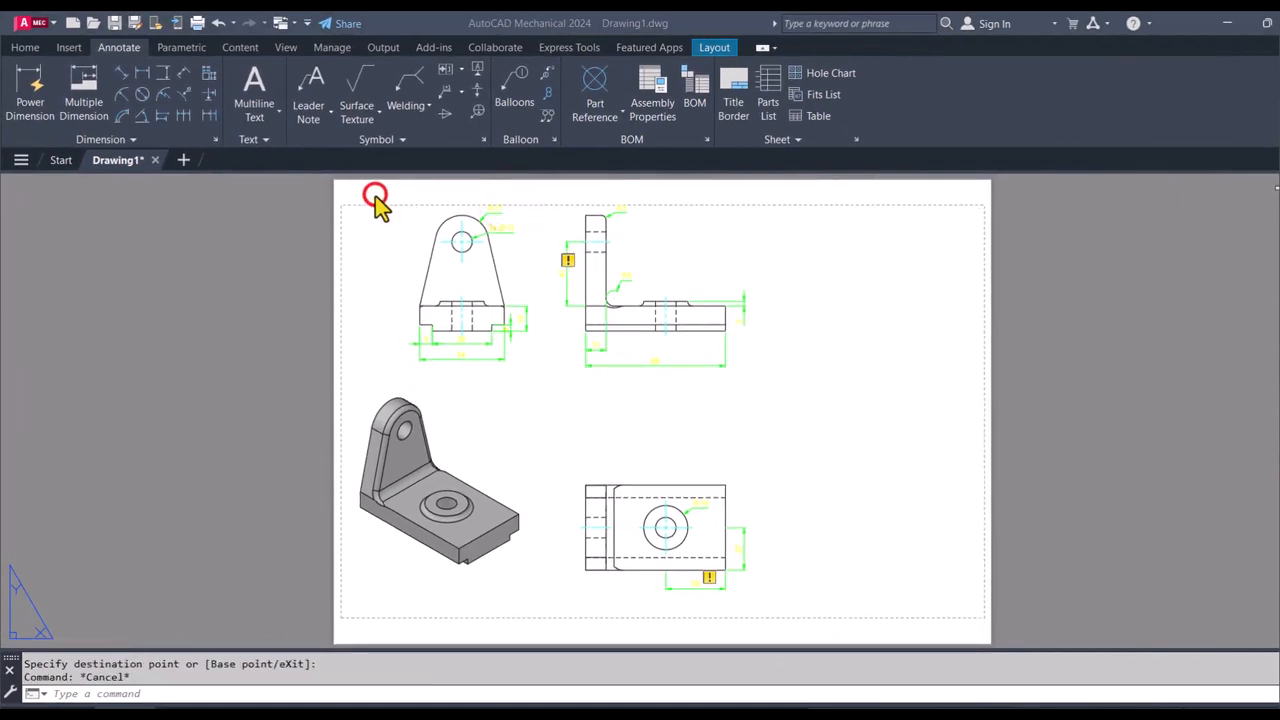
# Step: Set the text colour of the AM_ISO dimension style to ByLayer and apply the changed dimension settings
pyautogui.click(215, 140)
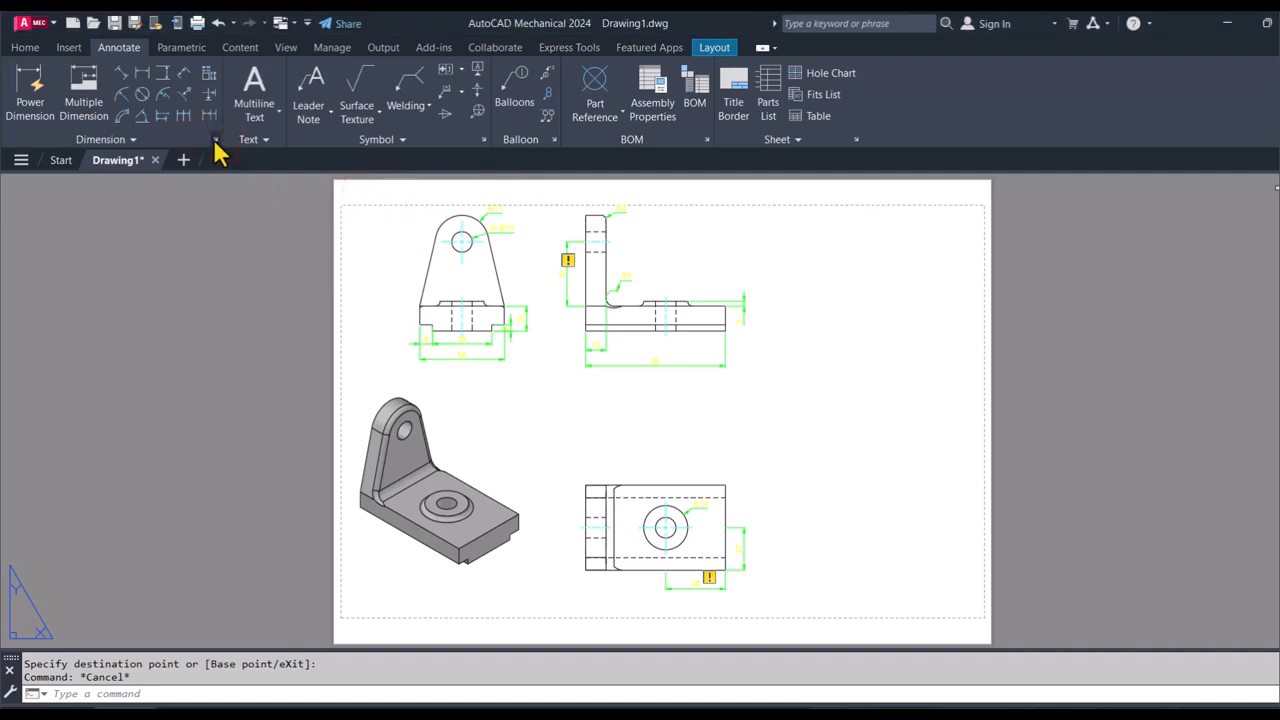
pyautogui.click(215, 140)
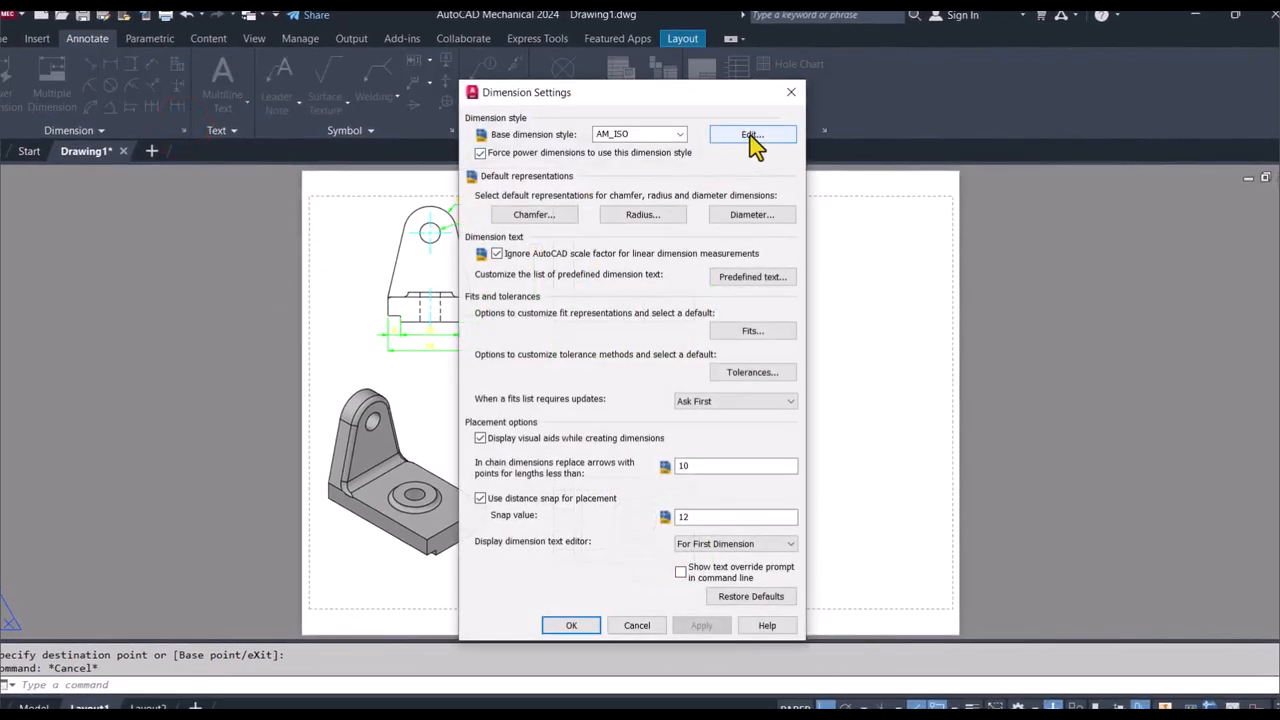
pyautogui.click(750, 135)
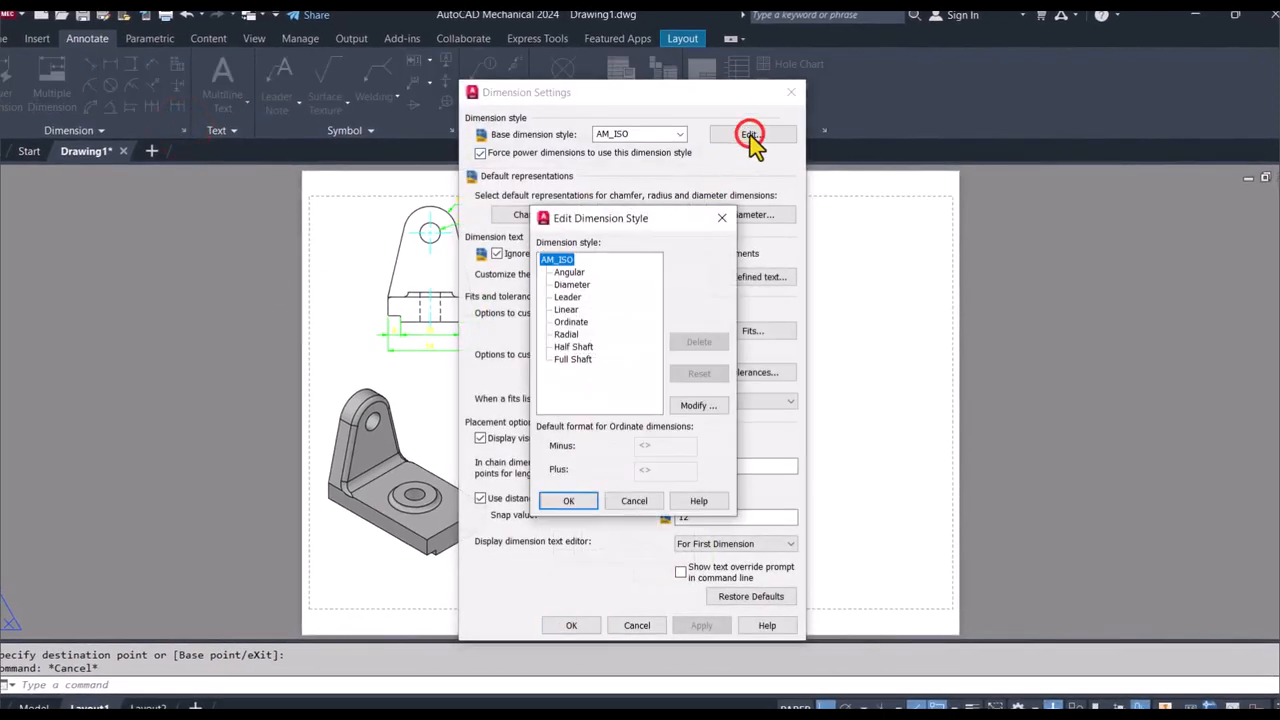
pyautogui.click(700, 405)
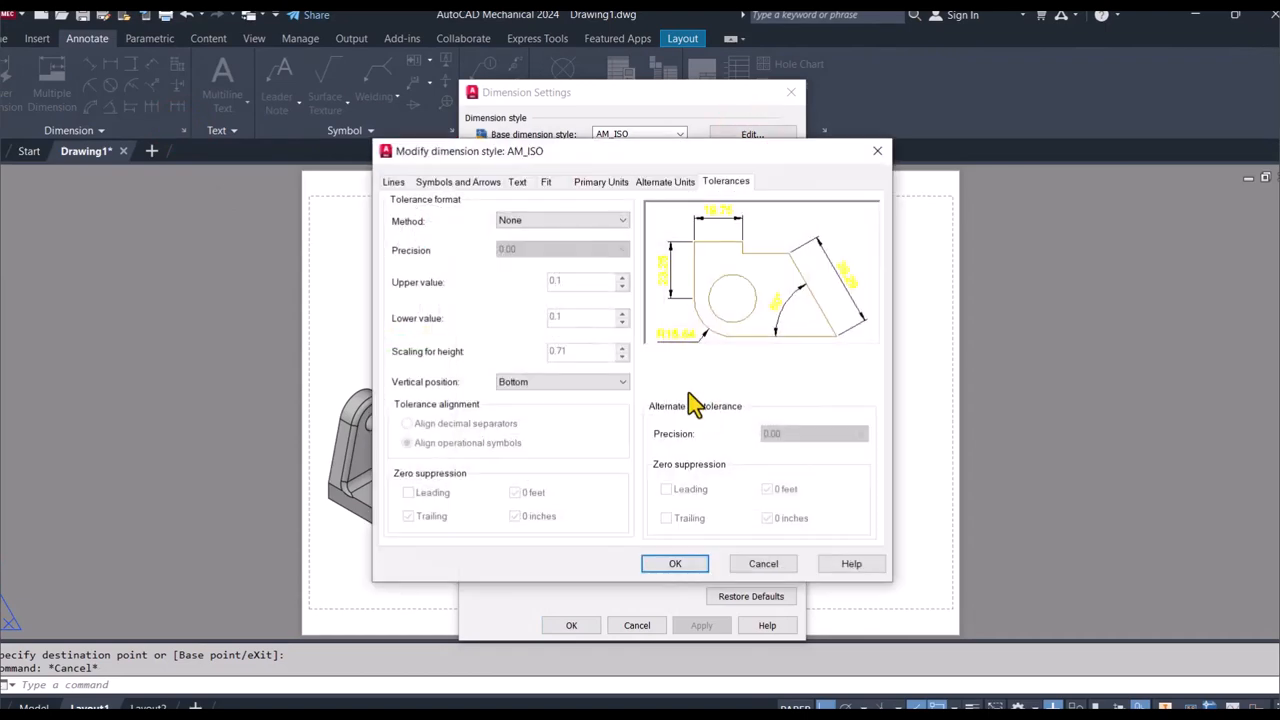
pyautogui.click(394, 182)
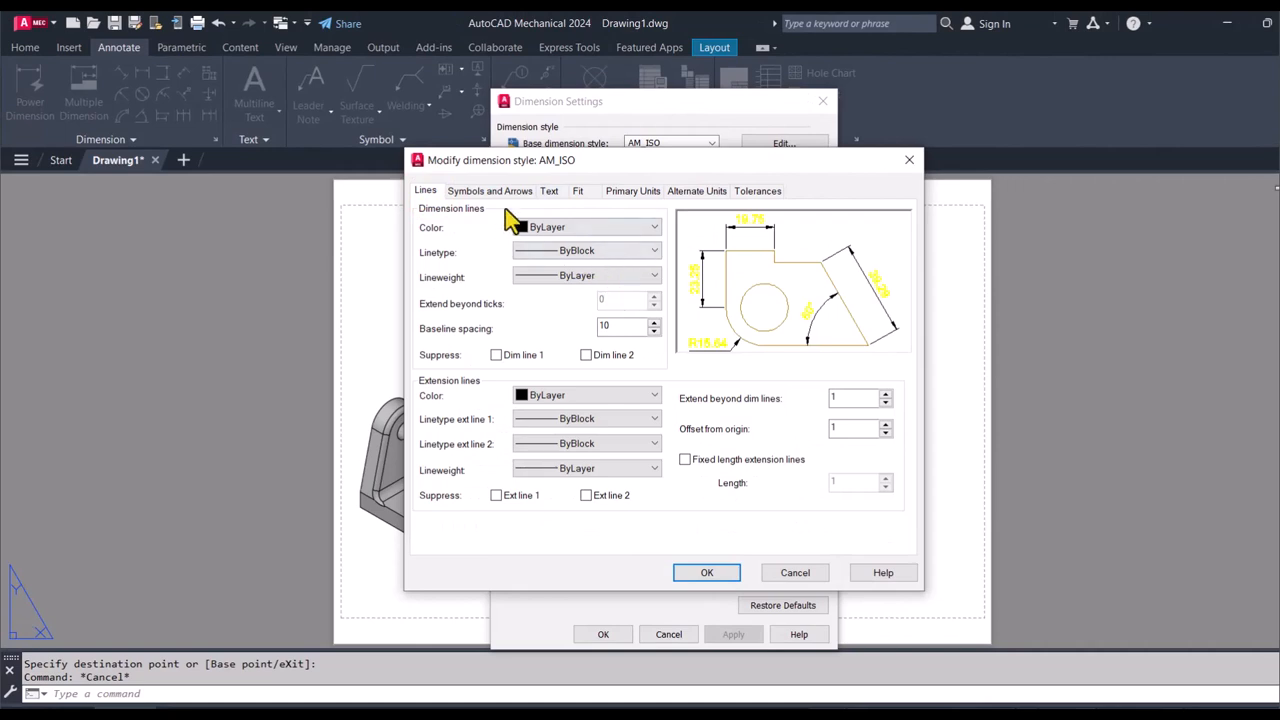
pyautogui.click(549, 191)
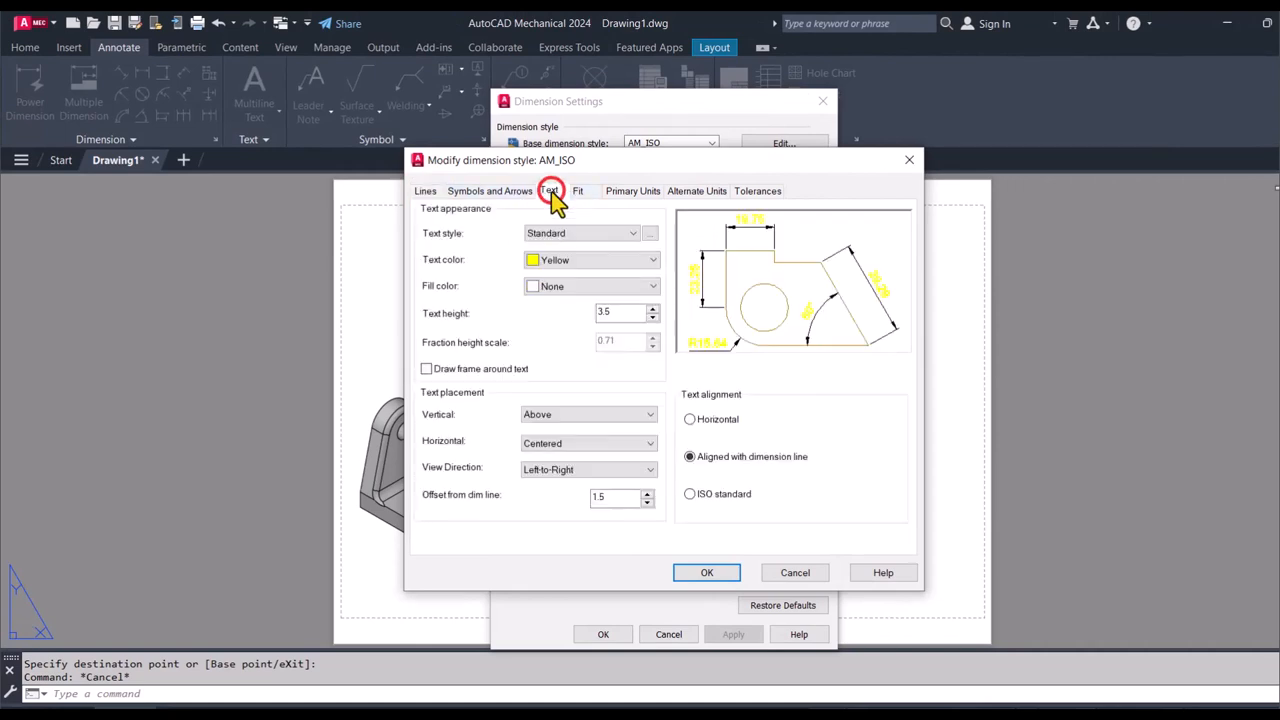
pyautogui.click(633, 260)
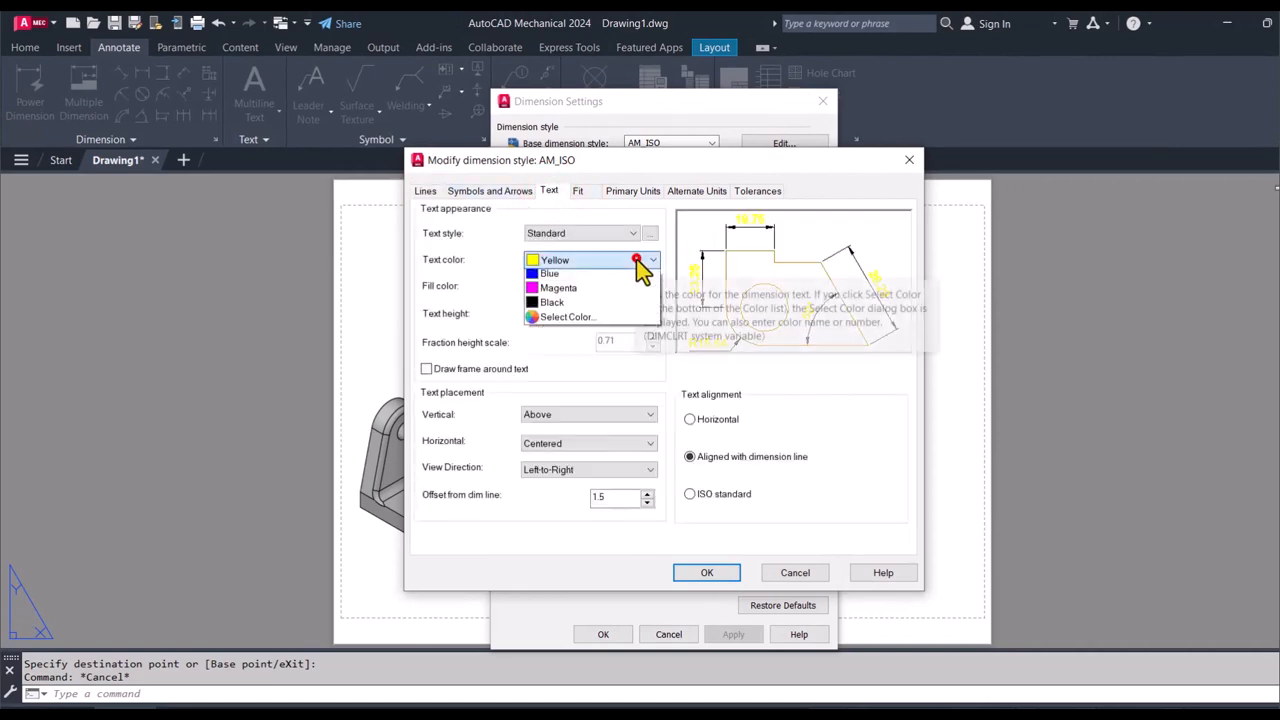
pyautogui.click(622, 272)
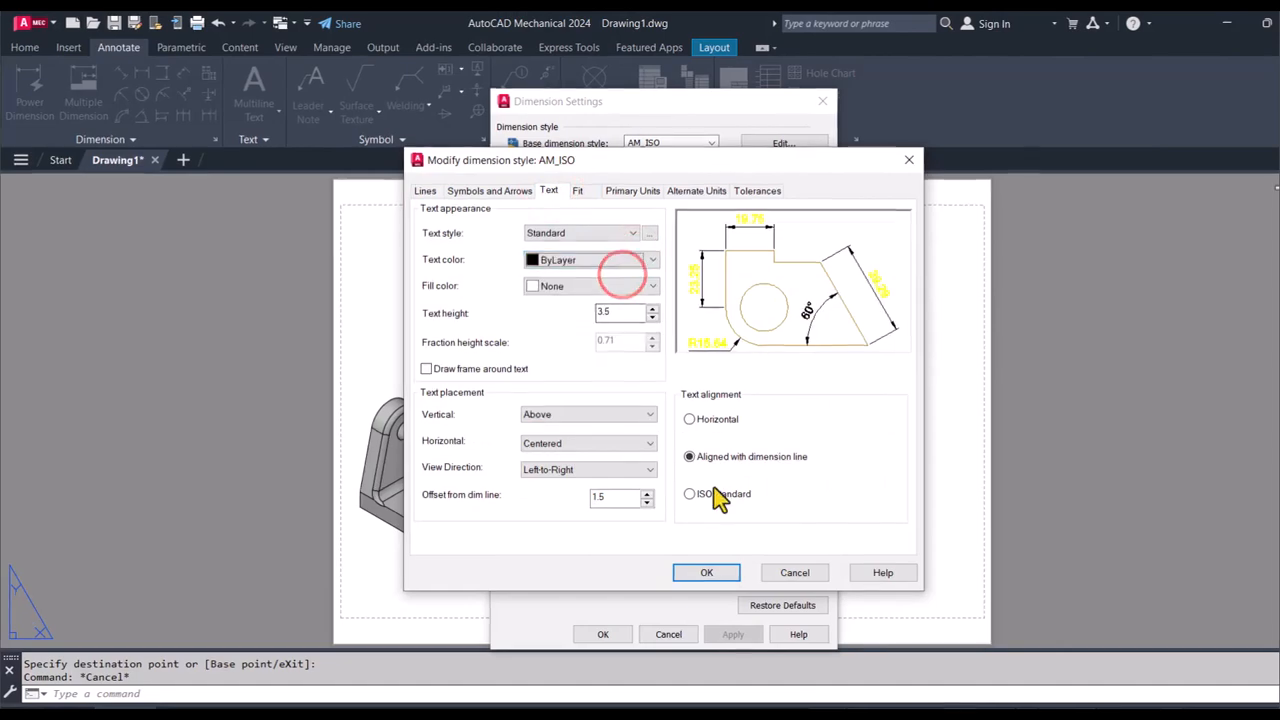
pyautogui.click(707, 572)
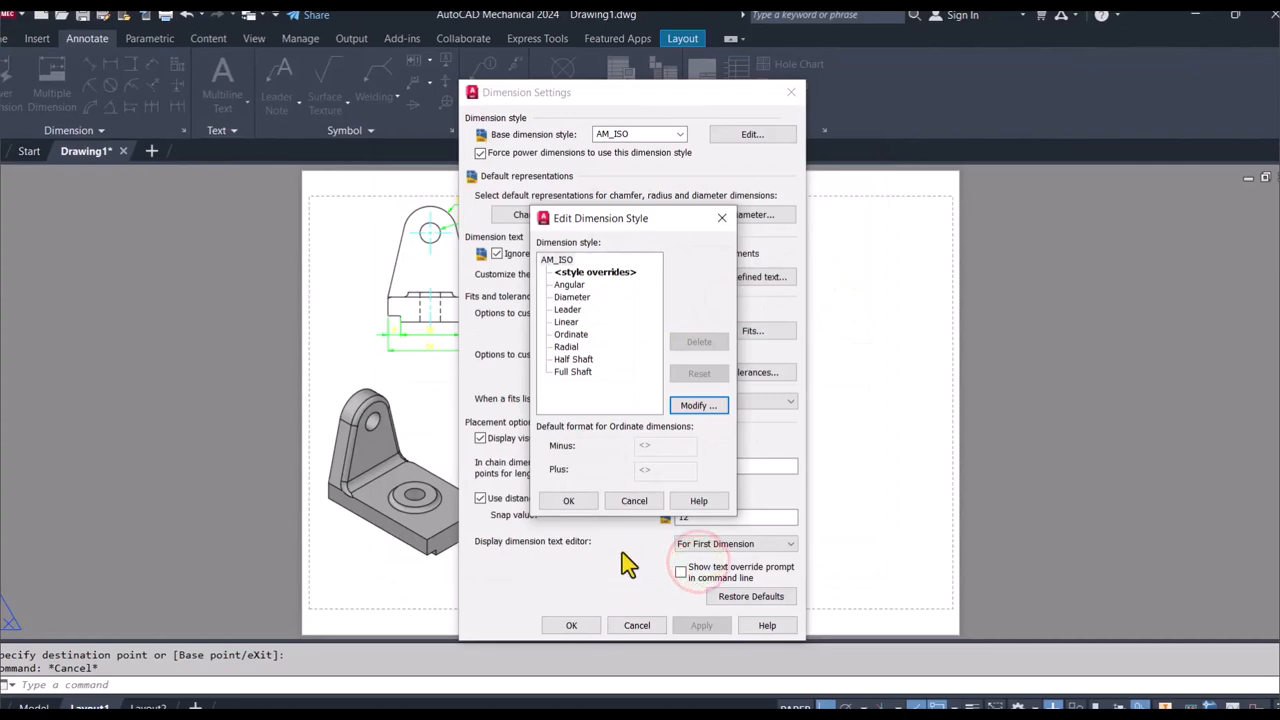
pyautogui.click(568, 500)
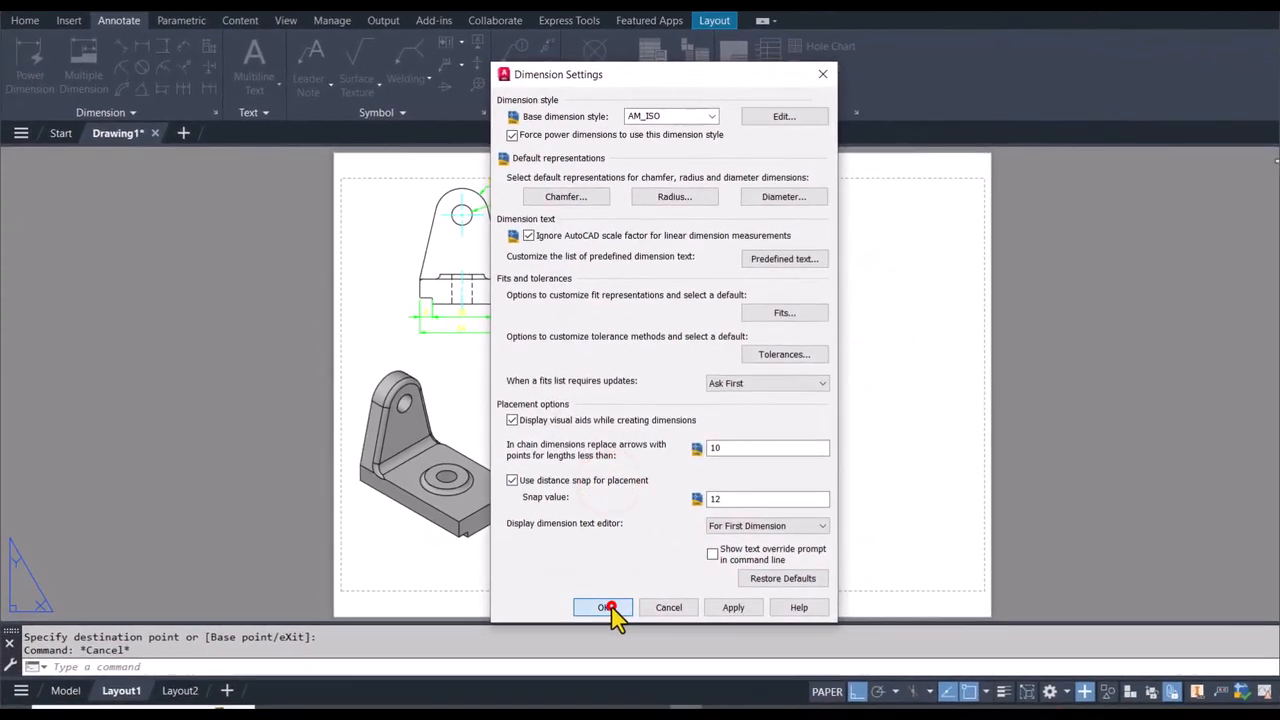
pyautogui.click(571, 625)
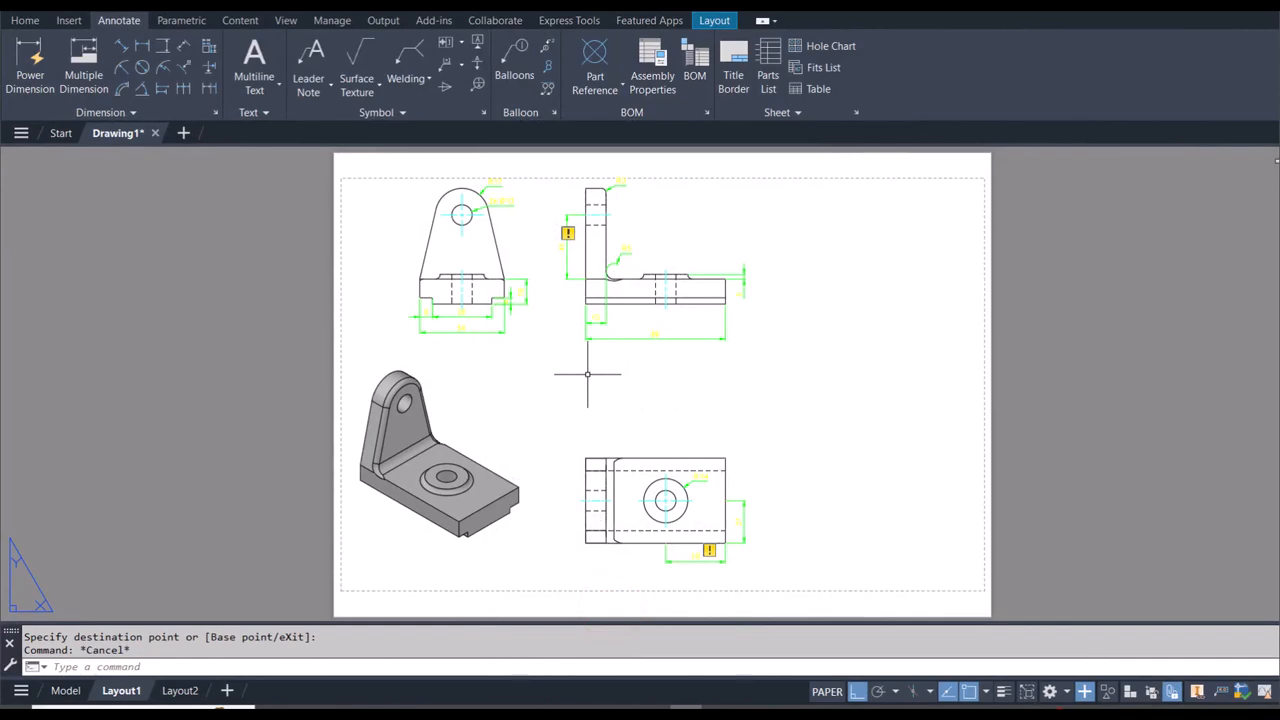
pyautogui.press('Escape')
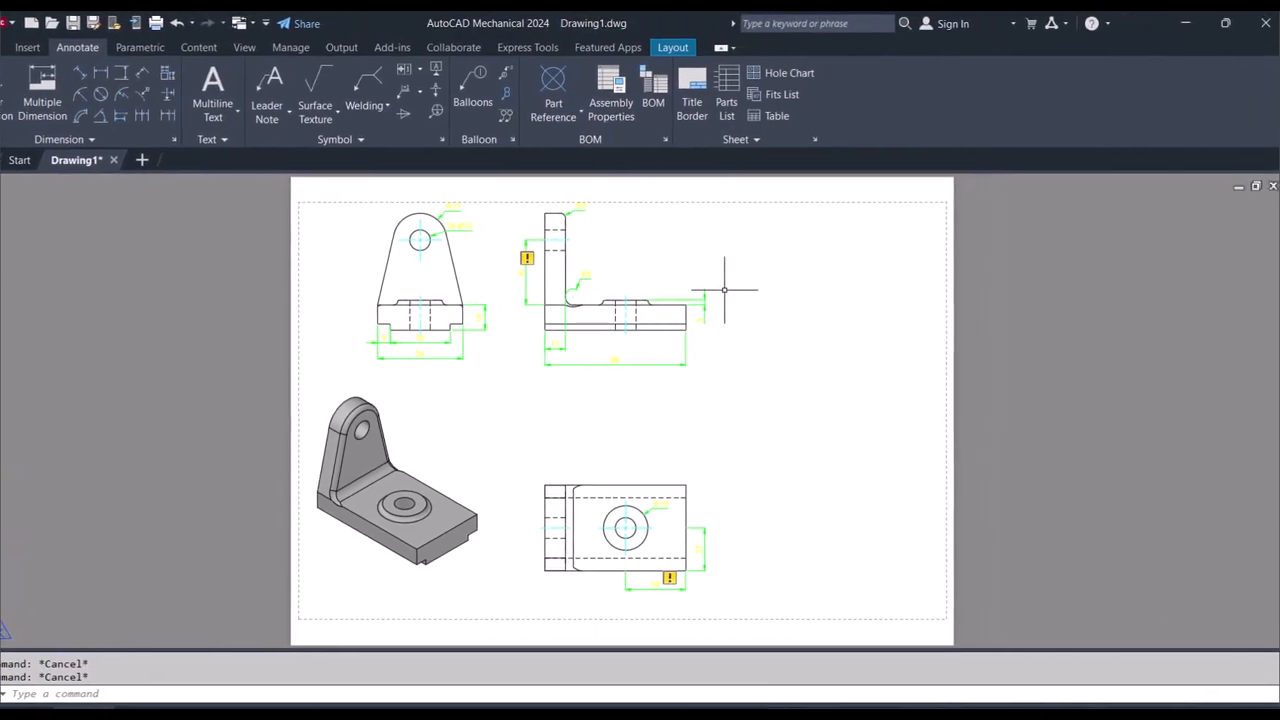
# Step: Change the colour of layer AM_5 to white in the layer properties
pyautogui.write('La')
pyautogui.press('Return')
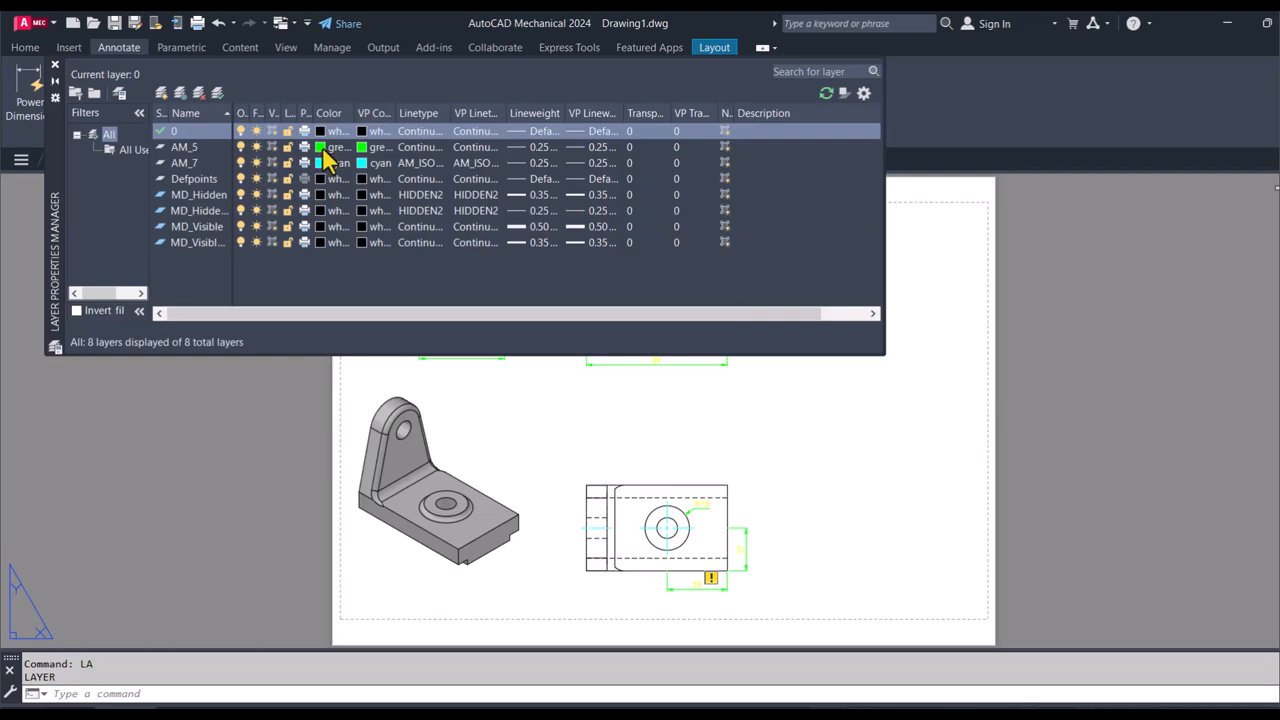
pyautogui.click(322, 146)
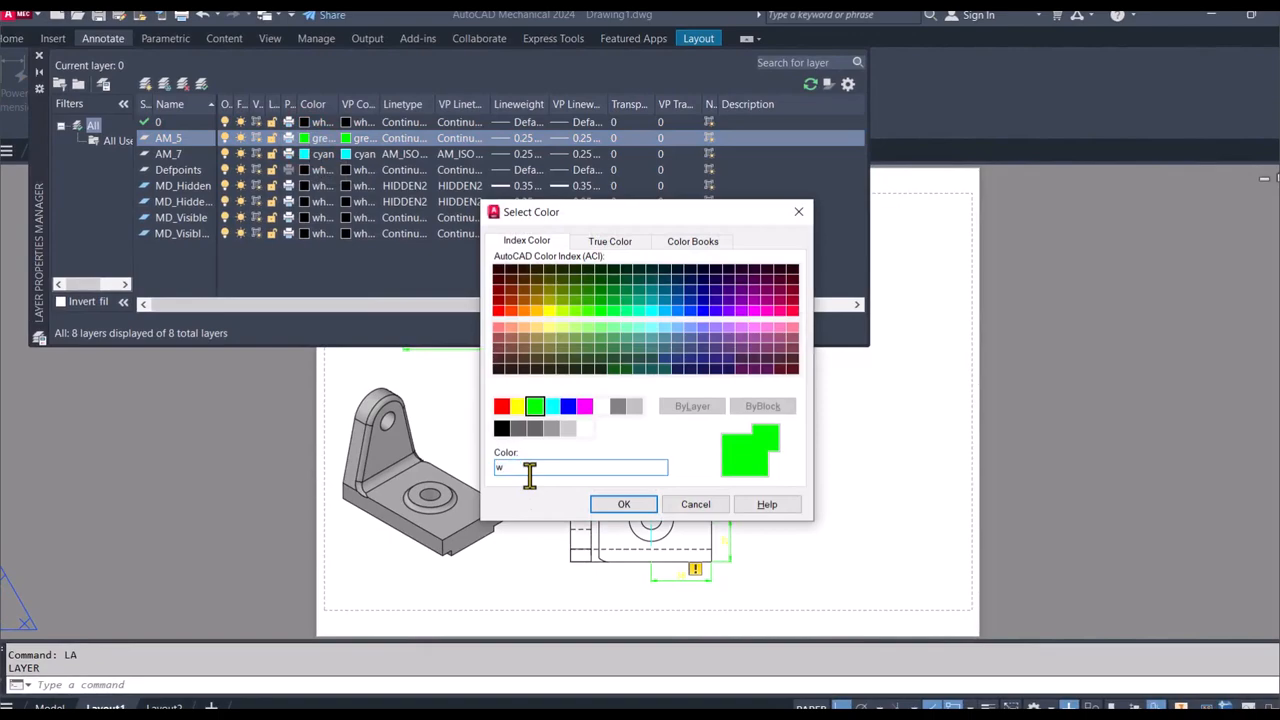
pyautogui.write('white')
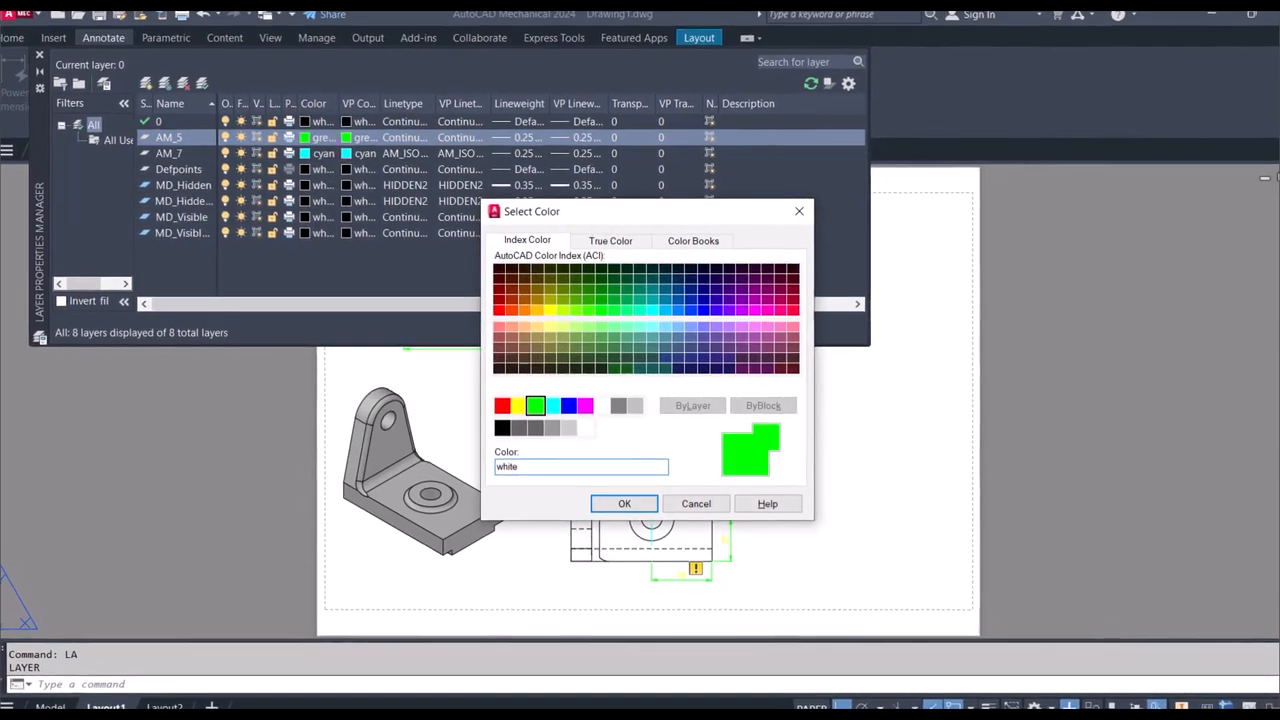
pyautogui.click(619, 504)
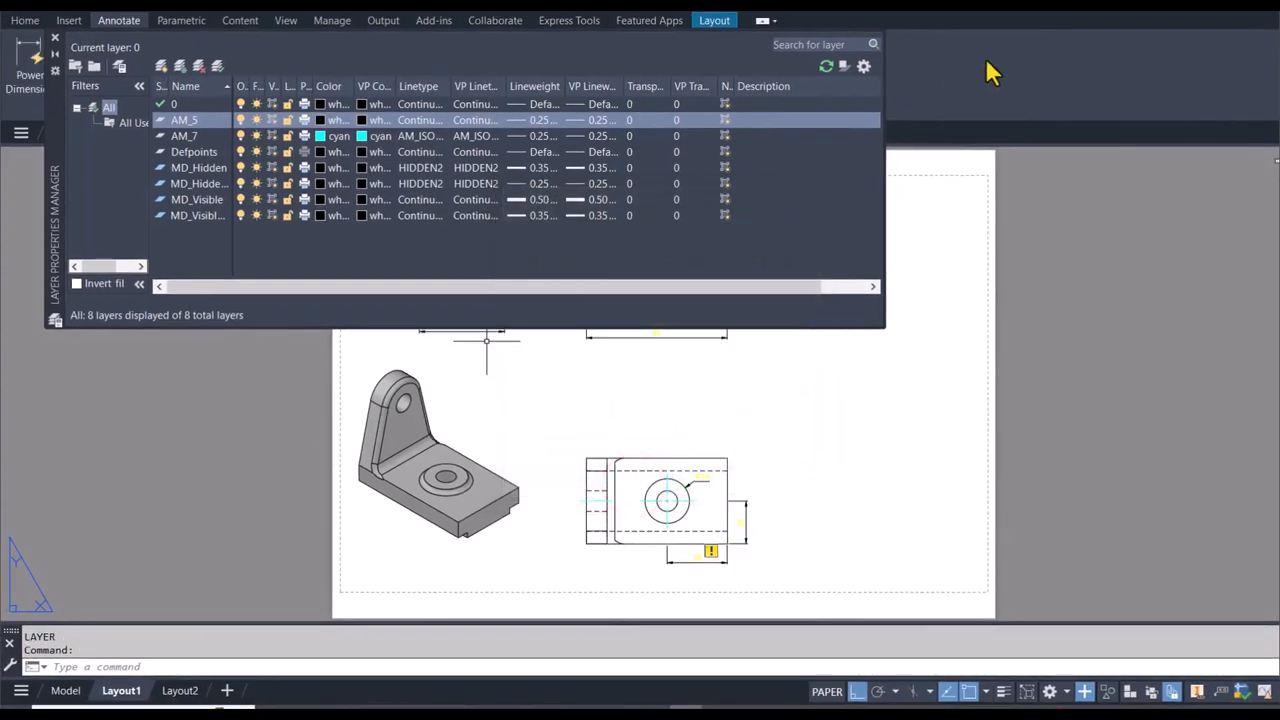
pyautogui.click(55, 38)
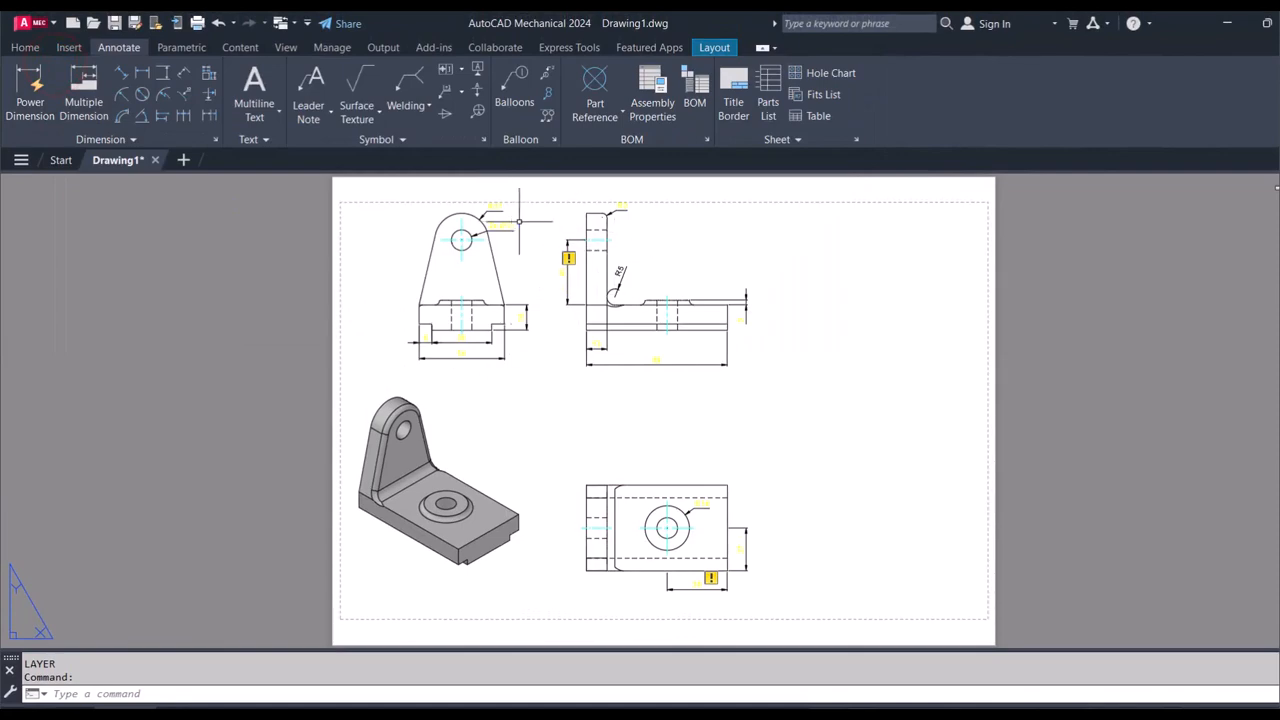
# Step: Open the AM_ISO dimension style for modification and display its text settings
pyautogui.scroll(4, 497, 203)
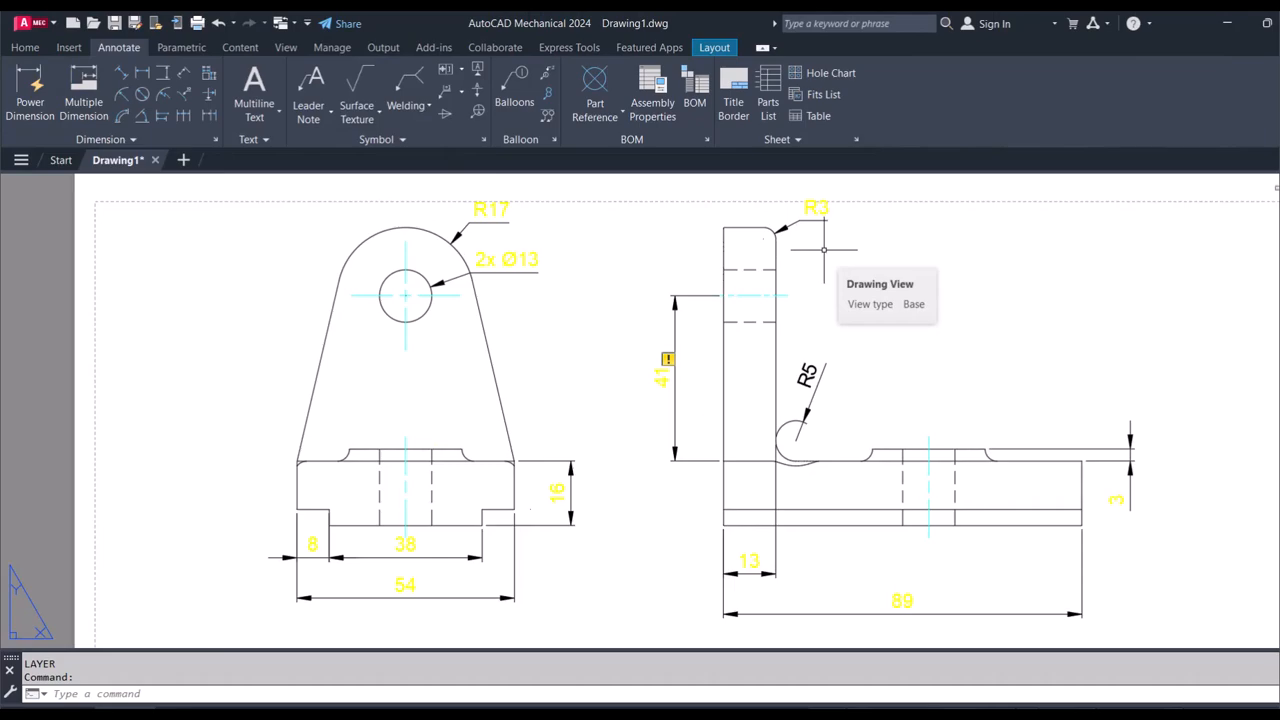
pyautogui.click(214, 139)
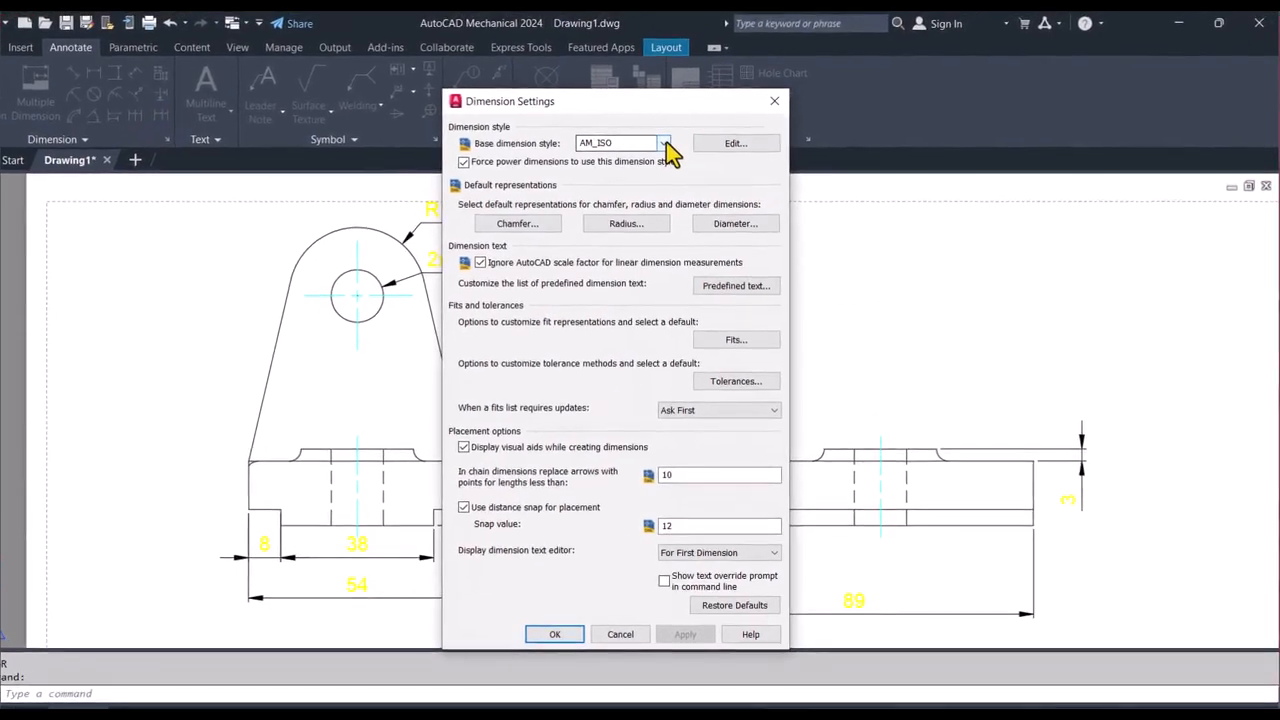
pyautogui.click(665, 143)
pyautogui.click(665, 143)
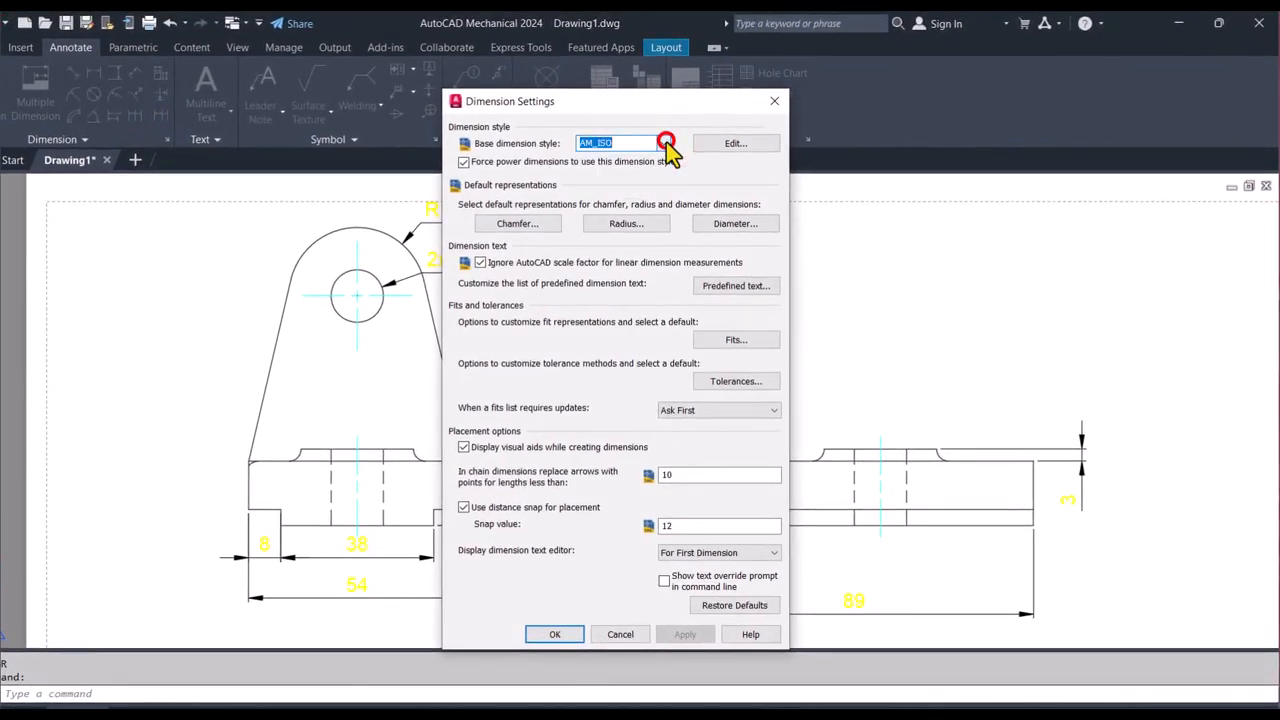
pyautogui.click(665, 143)
pyautogui.click(665, 143)
pyautogui.click(735, 143)
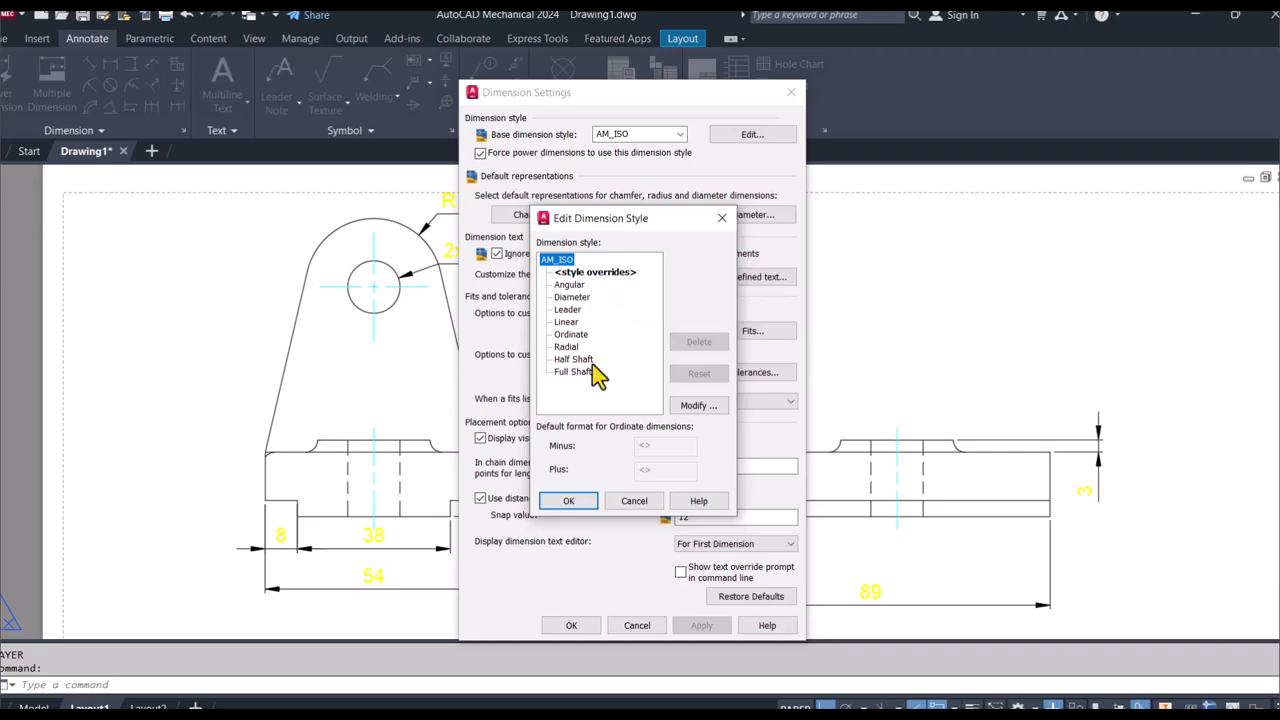
pyautogui.click(706, 406)
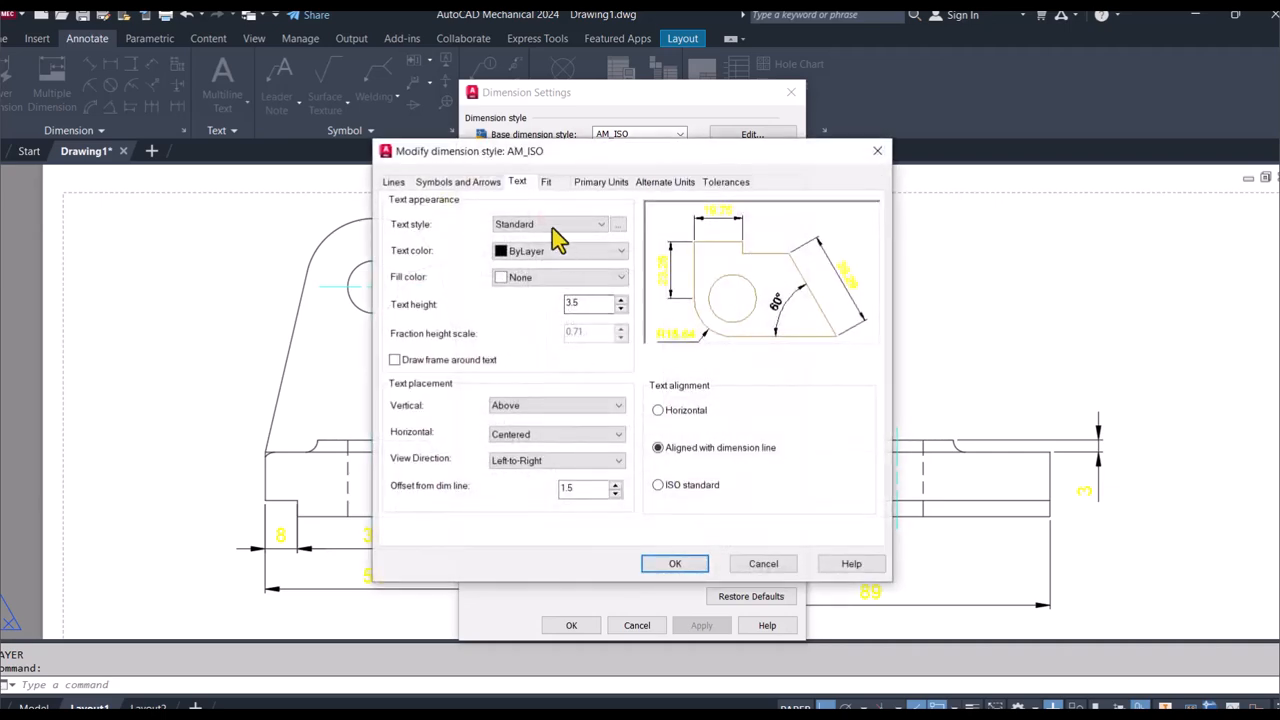
pyautogui.click(520, 182)
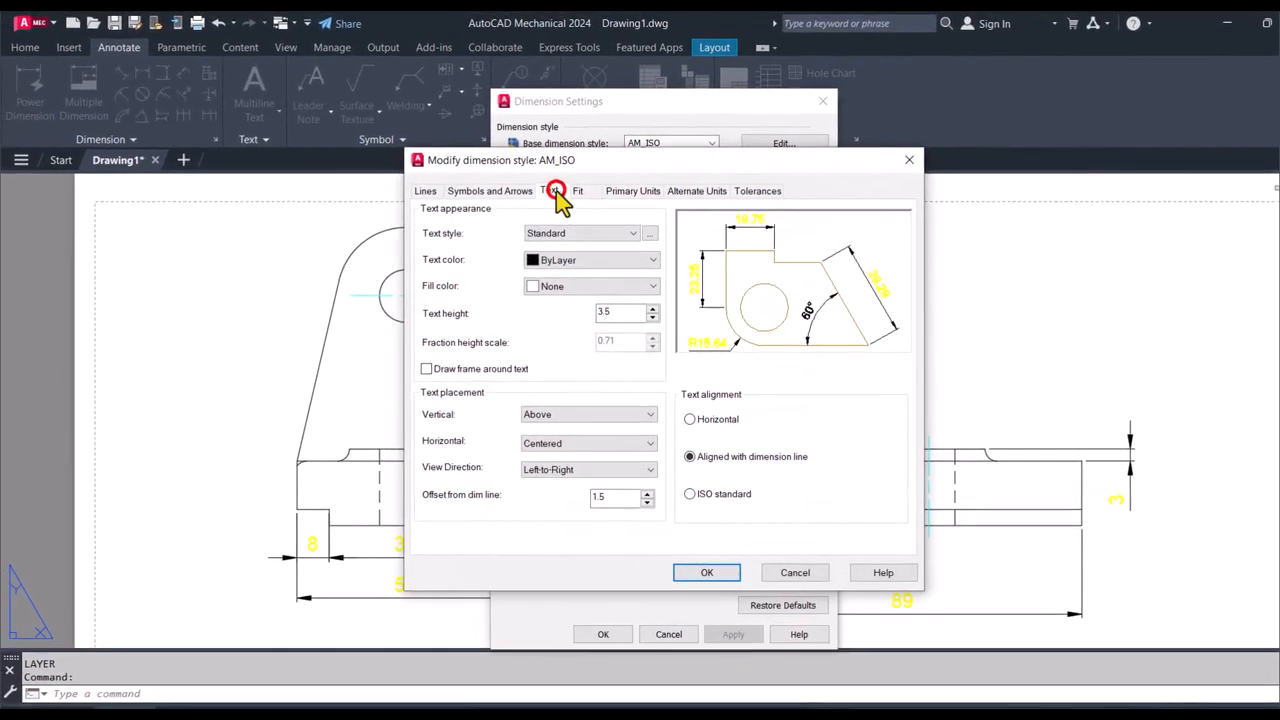
# Step: Set the text colour of the AM_ISO dimension style to ByBlock and confirm the dimension settings
pyautogui.click(566, 260)
pyautogui.click(566, 260)
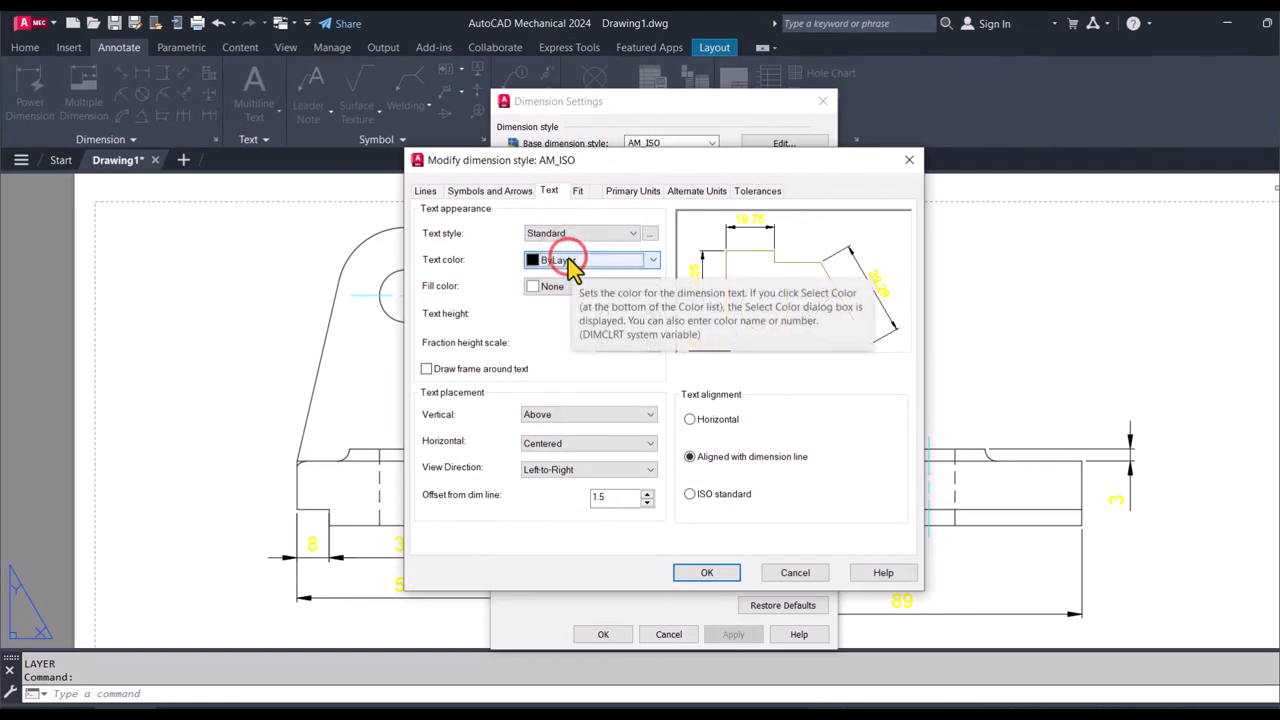
pyautogui.click(566, 260)
pyautogui.click(566, 260)
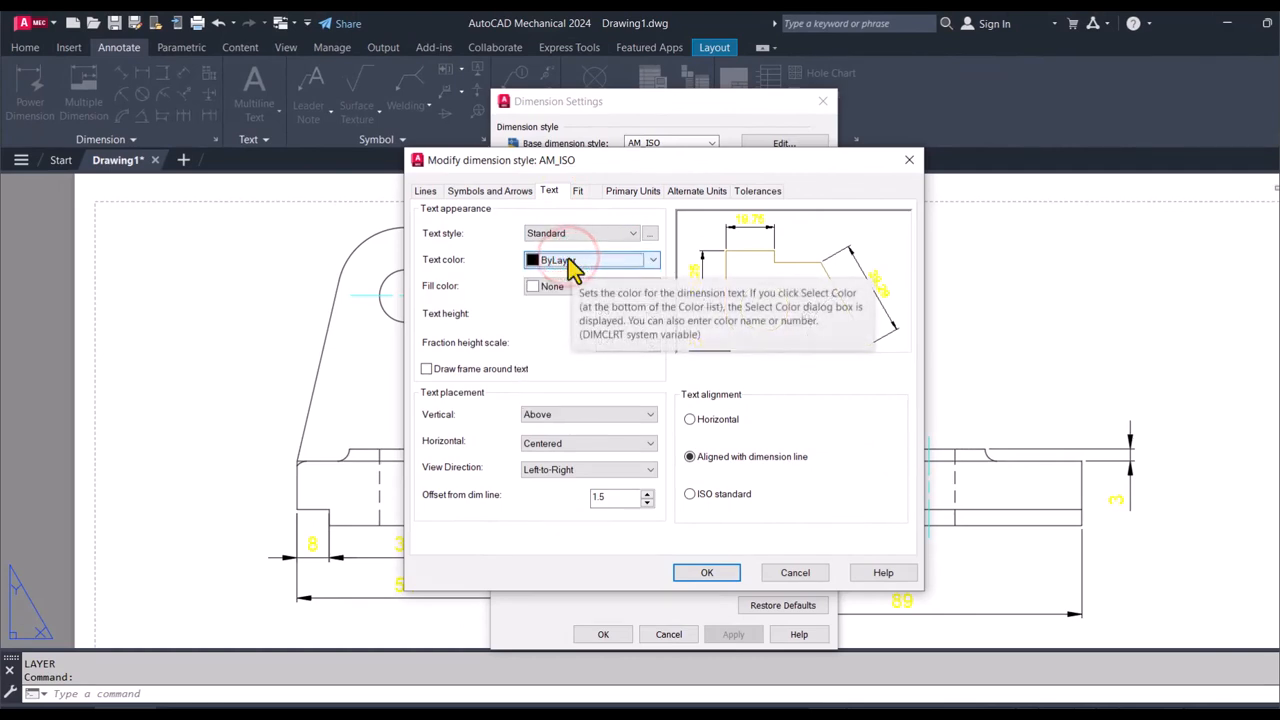
pyautogui.click(566, 260)
pyautogui.click(566, 260)
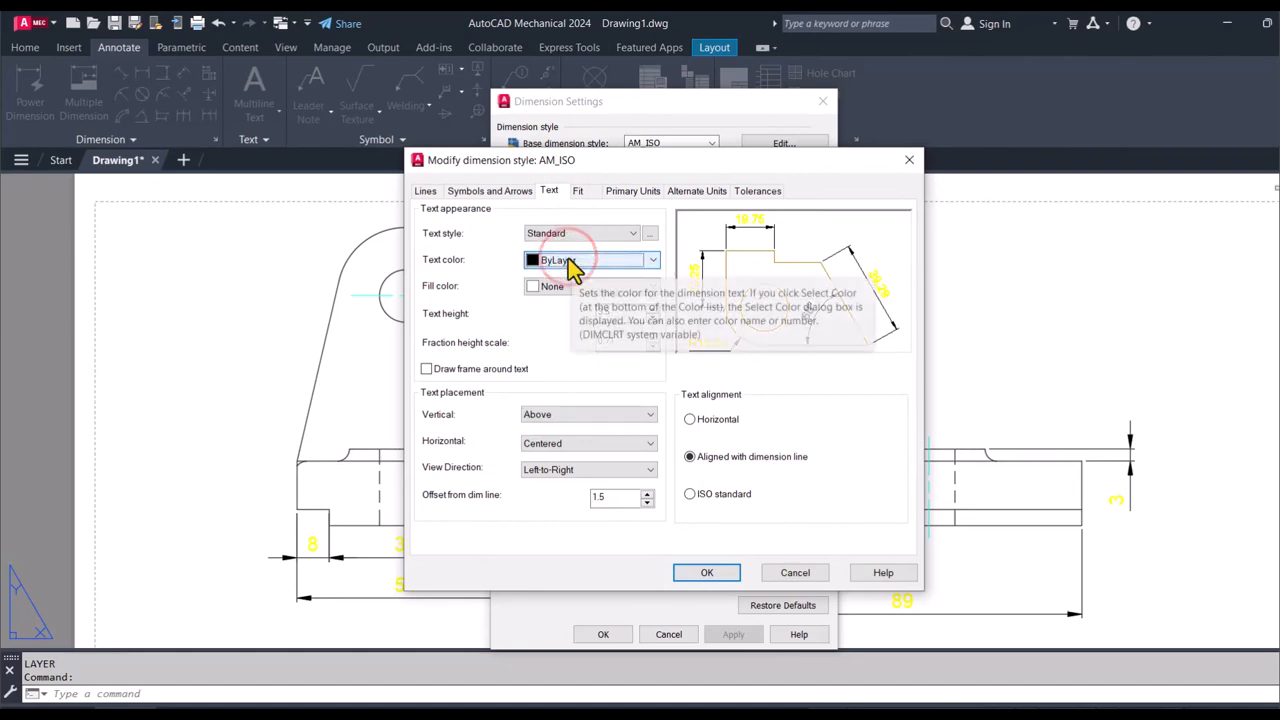
pyautogui.click(566, 262)
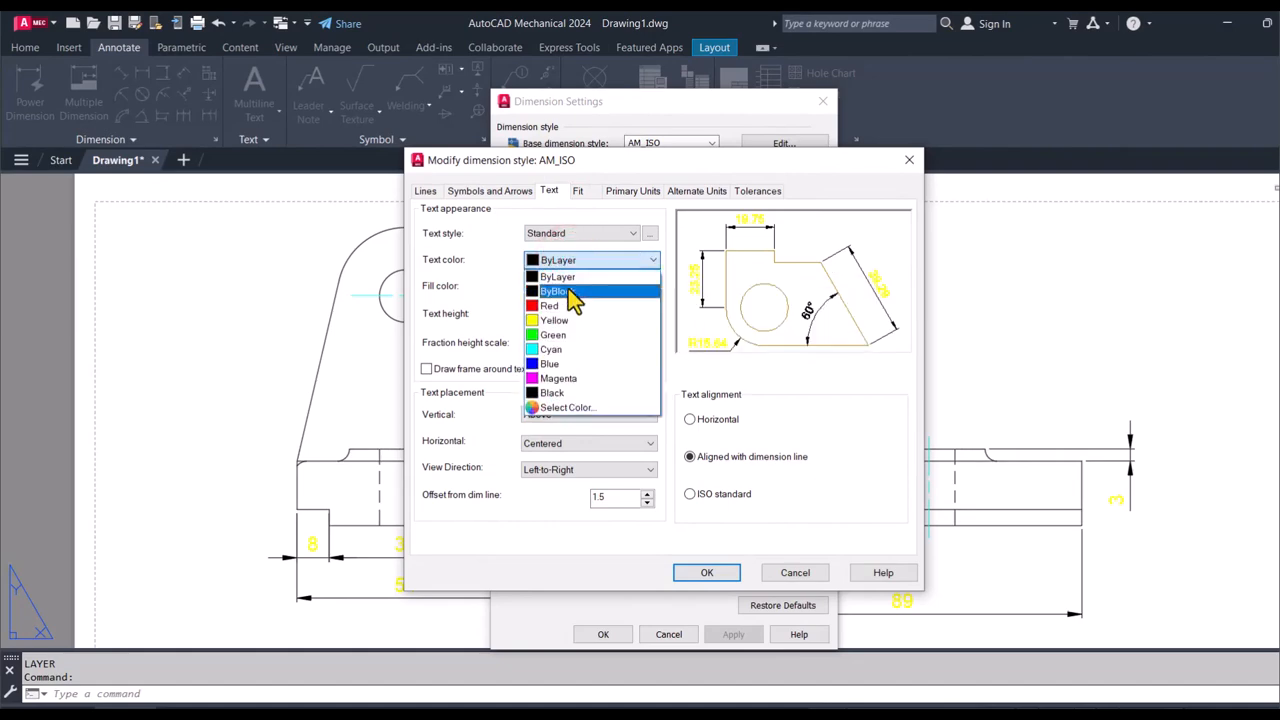
pyautogui.click(567, 287)
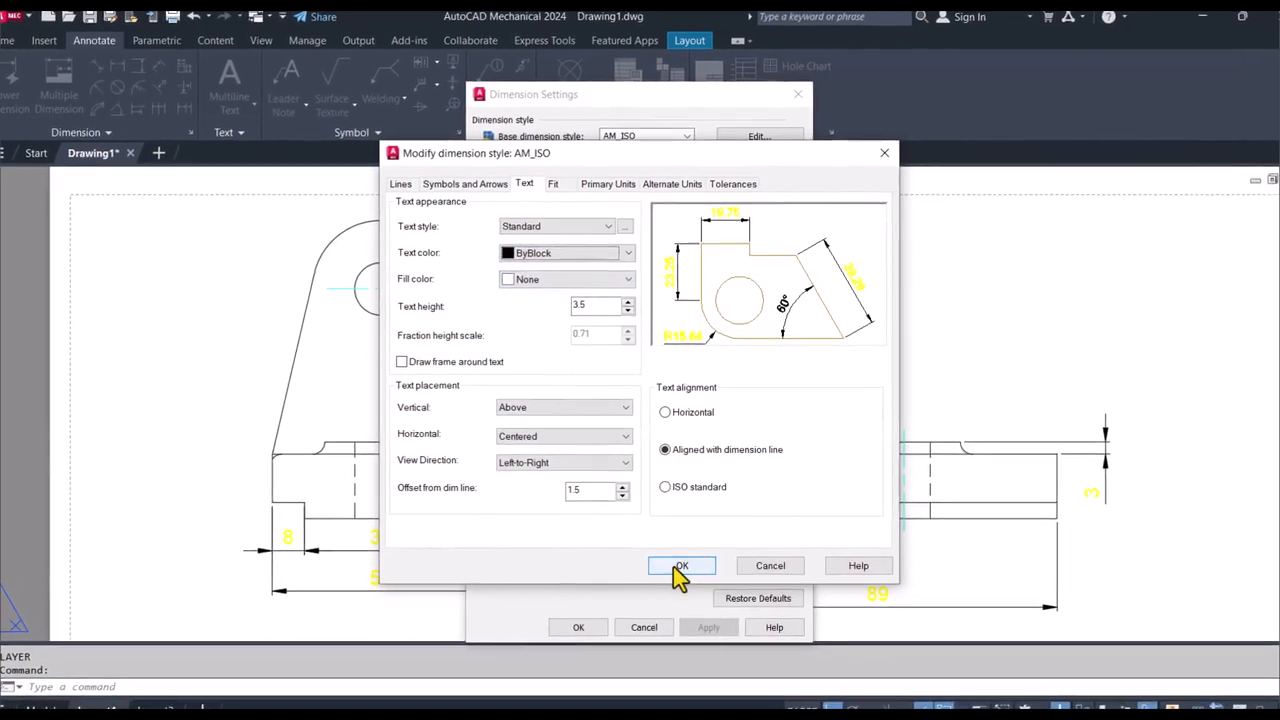
pyautogui.click(680, 567)
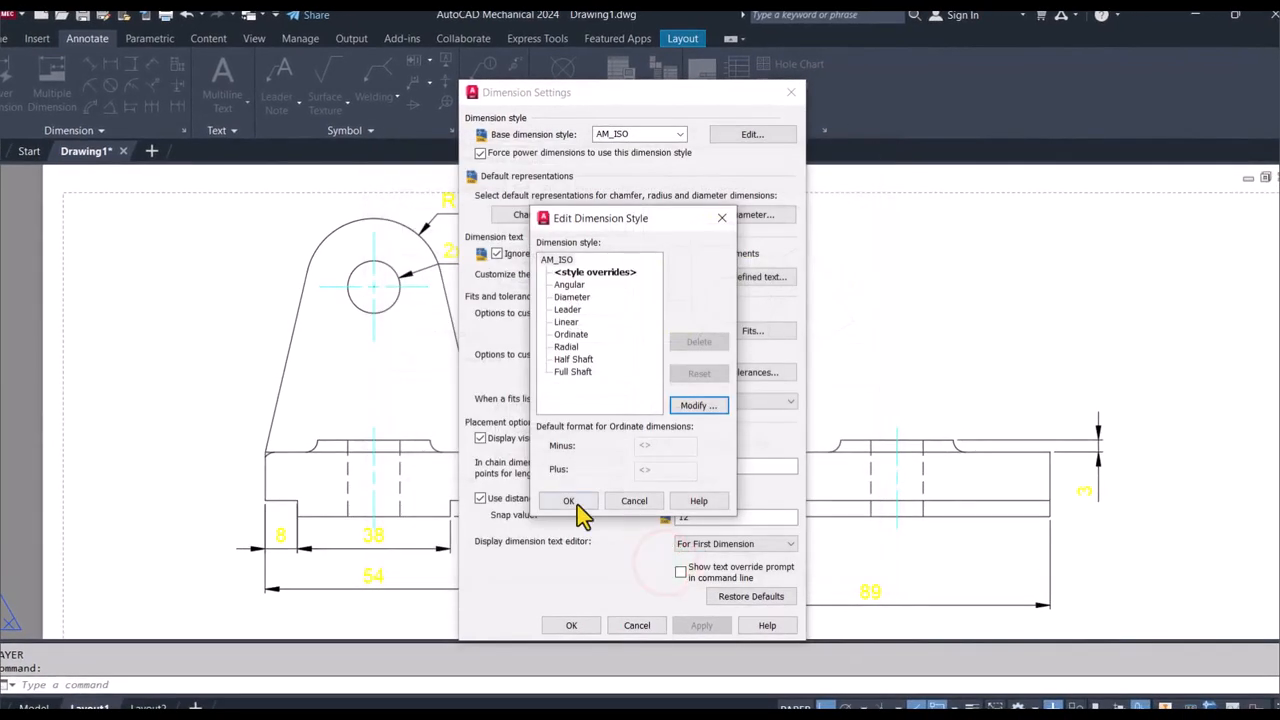
pyautogui.click(573, 503)
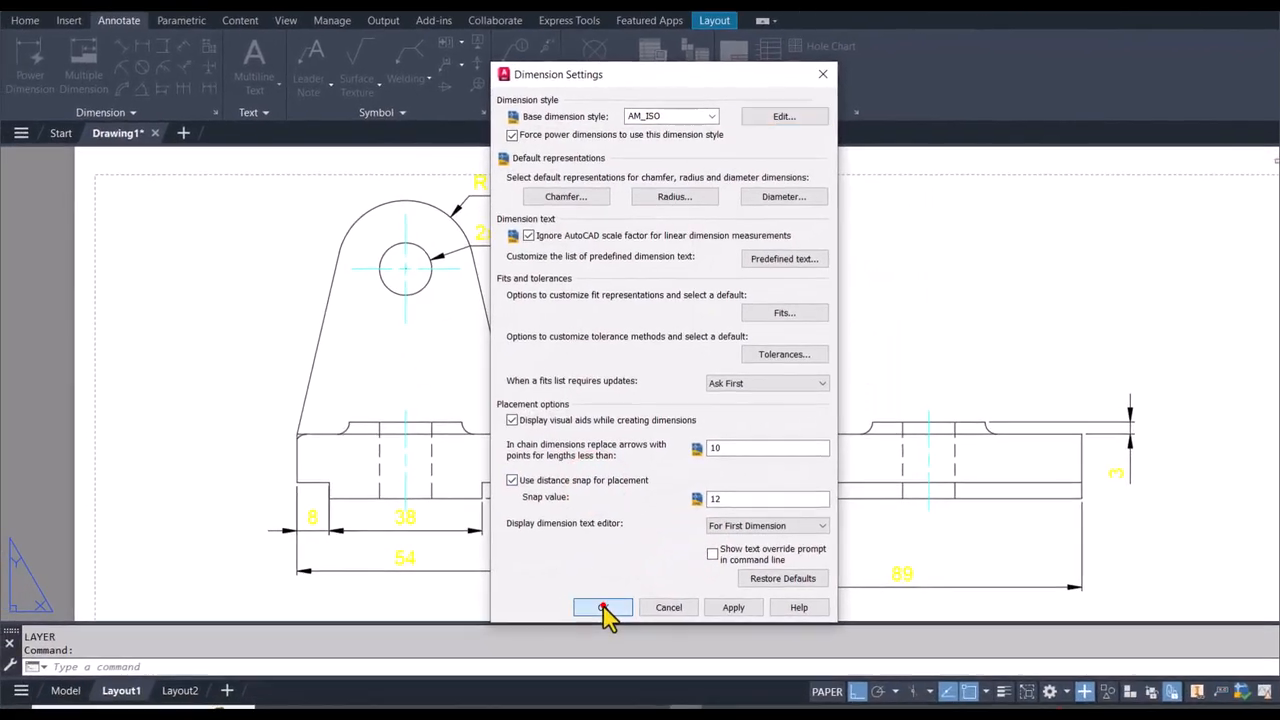
pyautogui.click(571, 625)
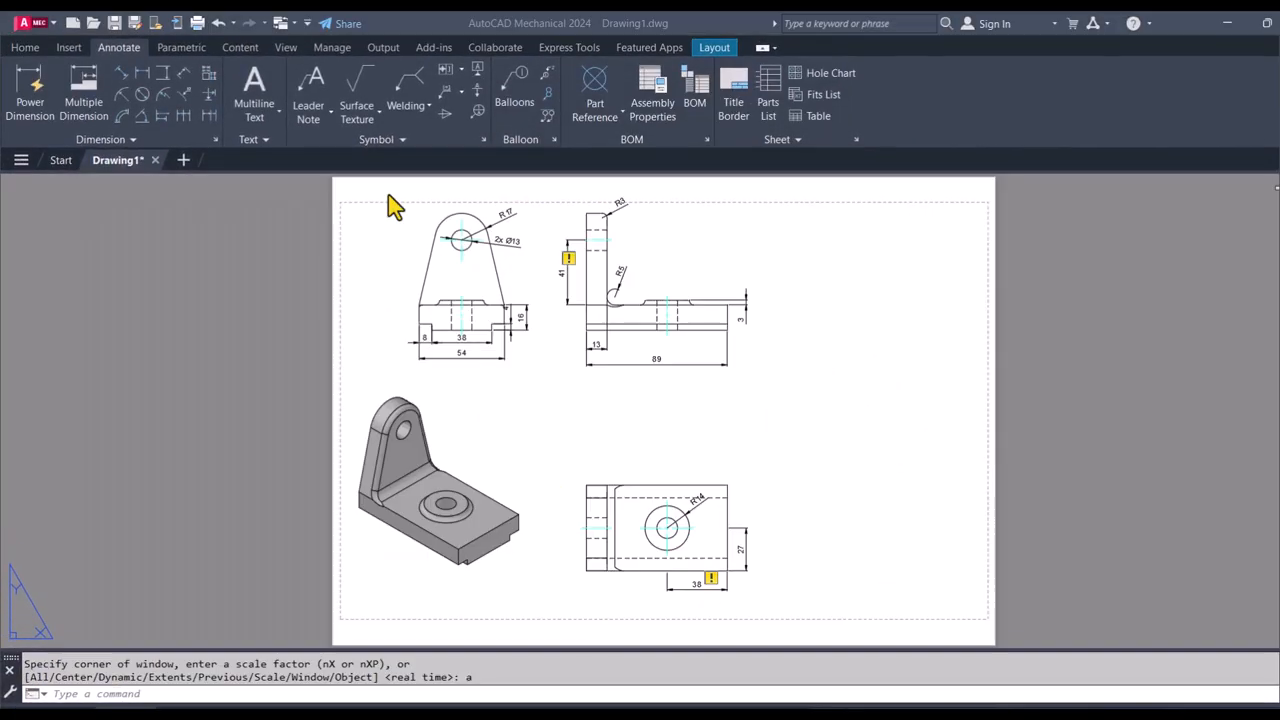
# Step: Check which base dimension style is active in the dimension settings, leaving the settings as they are
pyautogui.click(388, 193)
pyautogui.scroll(5, 500, 255)
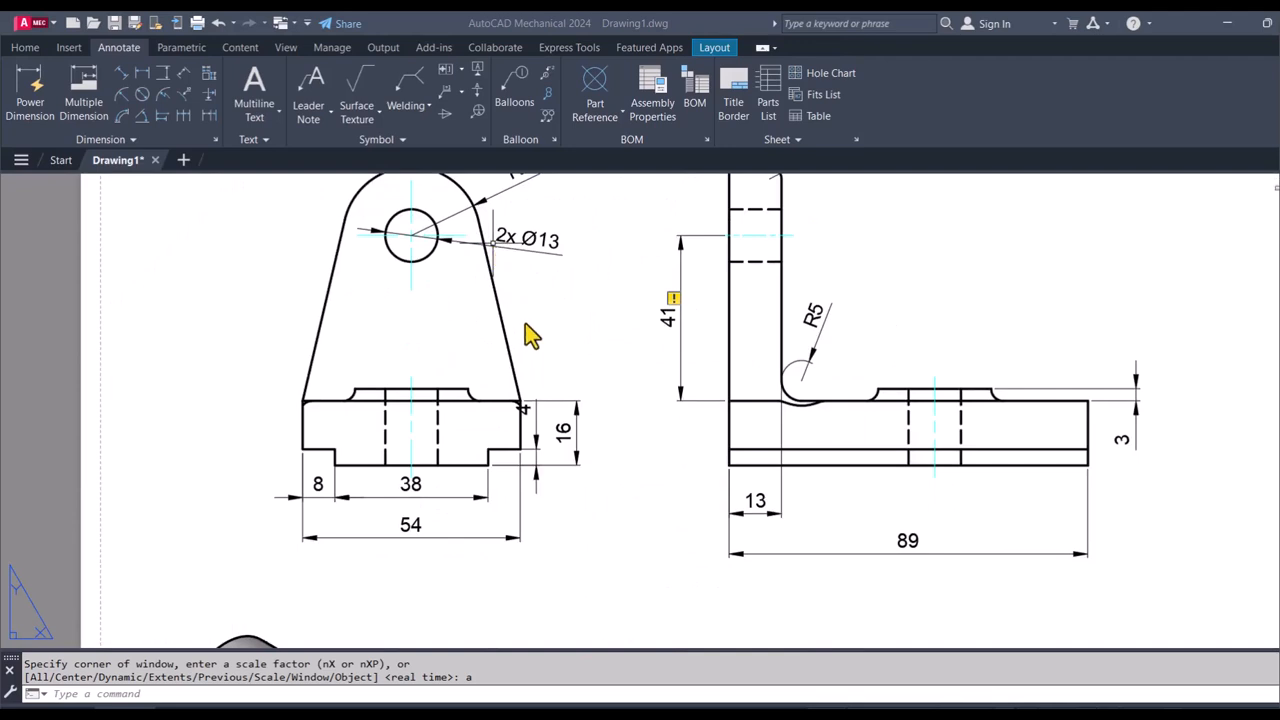
pyautogui.click(565, 302)
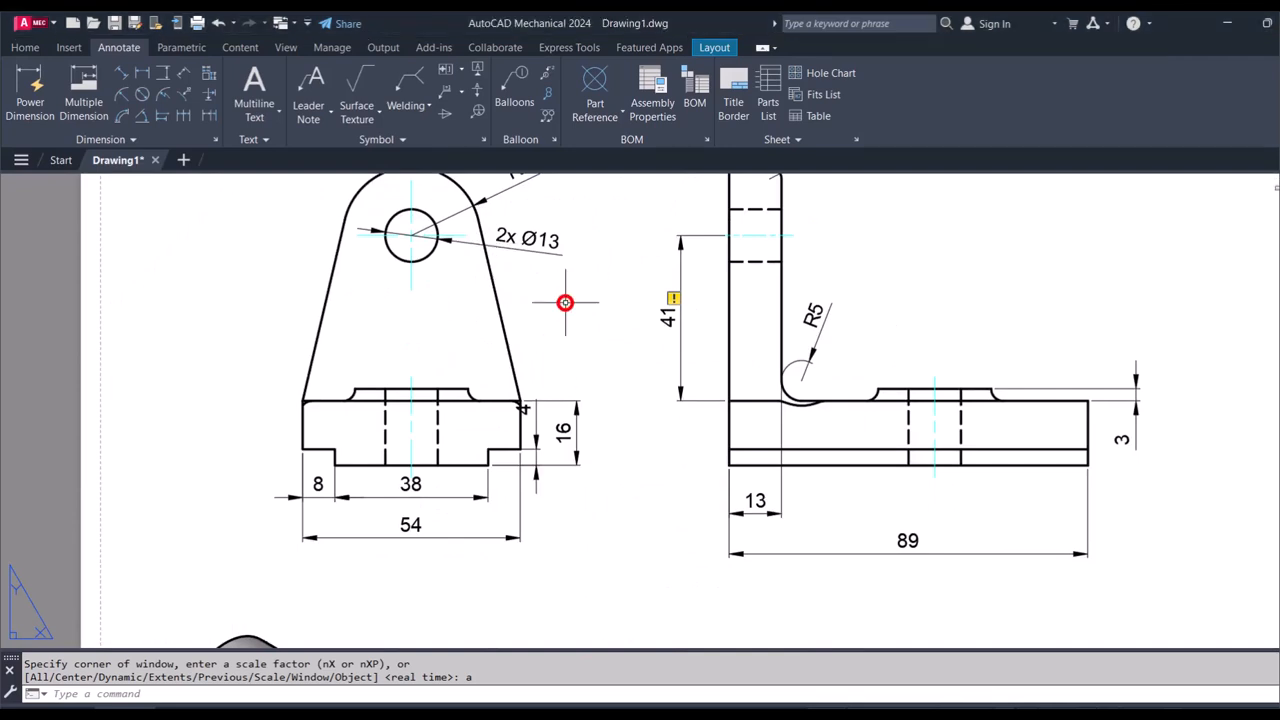
pyautogui.press('Escape')
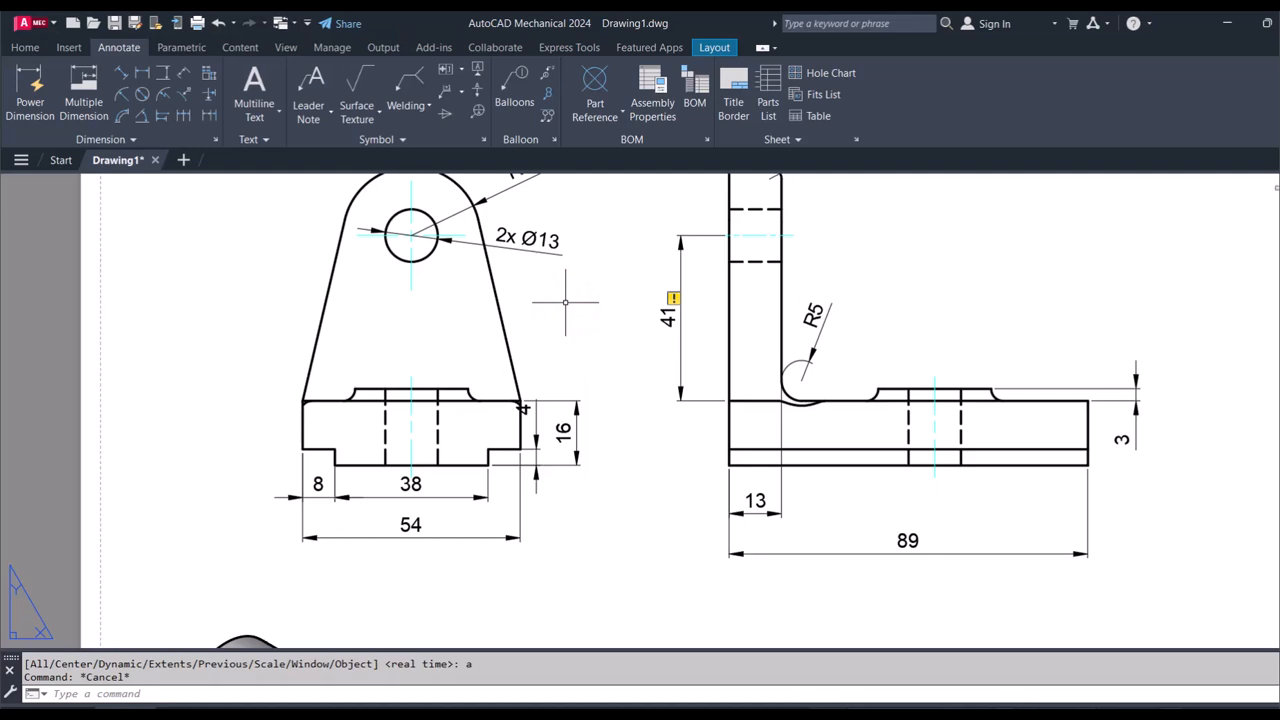
pyautogui.click(214, 139)
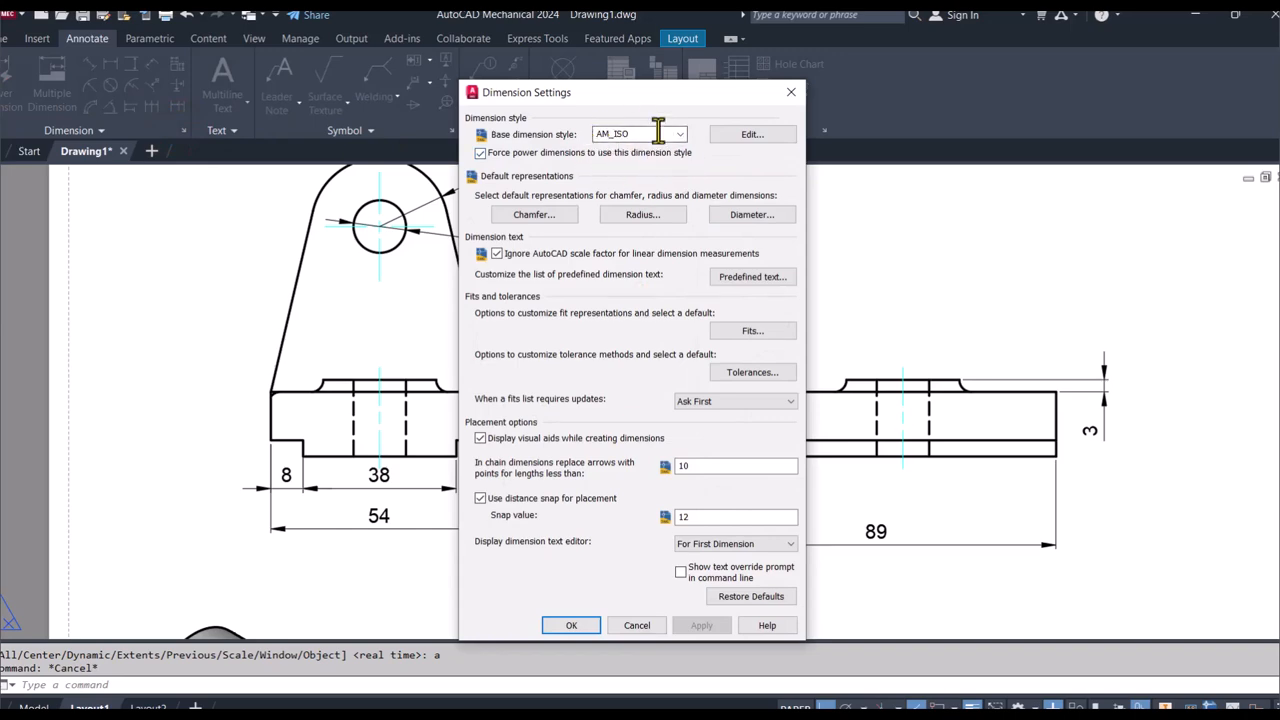
pyautogui.click(791, 92)
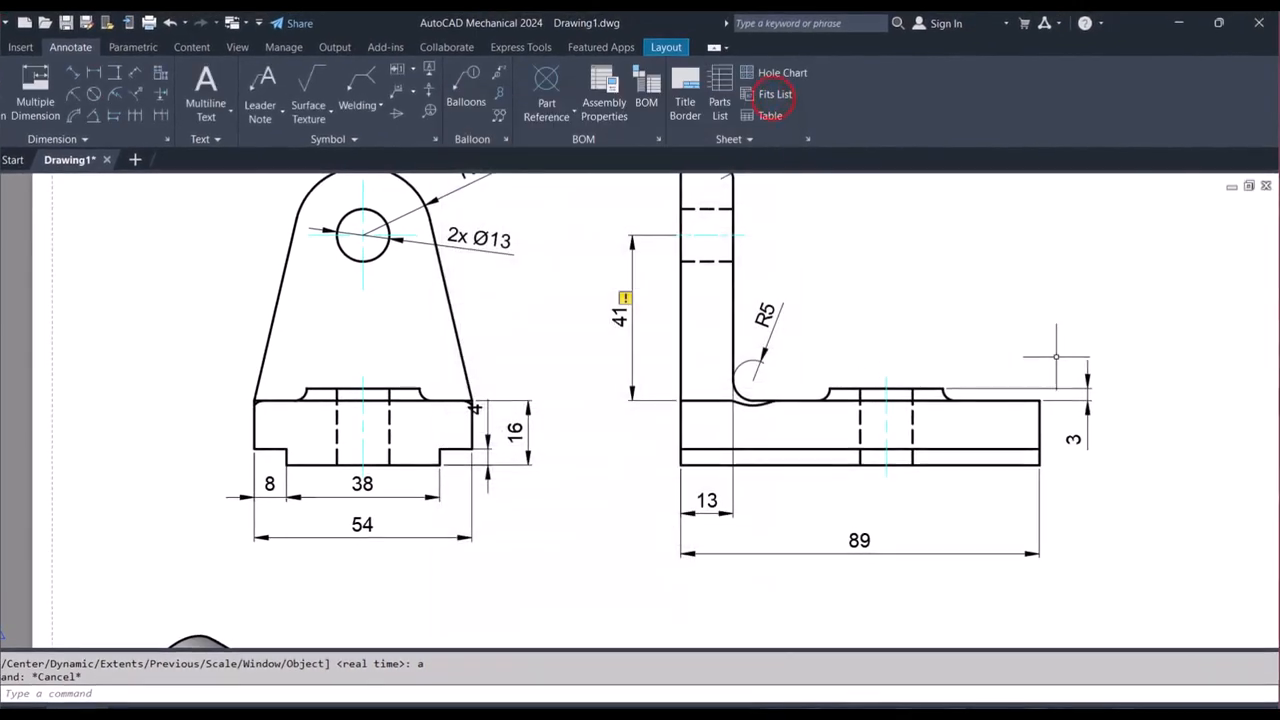
# Step: Try the AM_ISO$0 dimension style on the 3 mm boss height dimension in the side view through its properties
pyautogui.click(1075, 380)
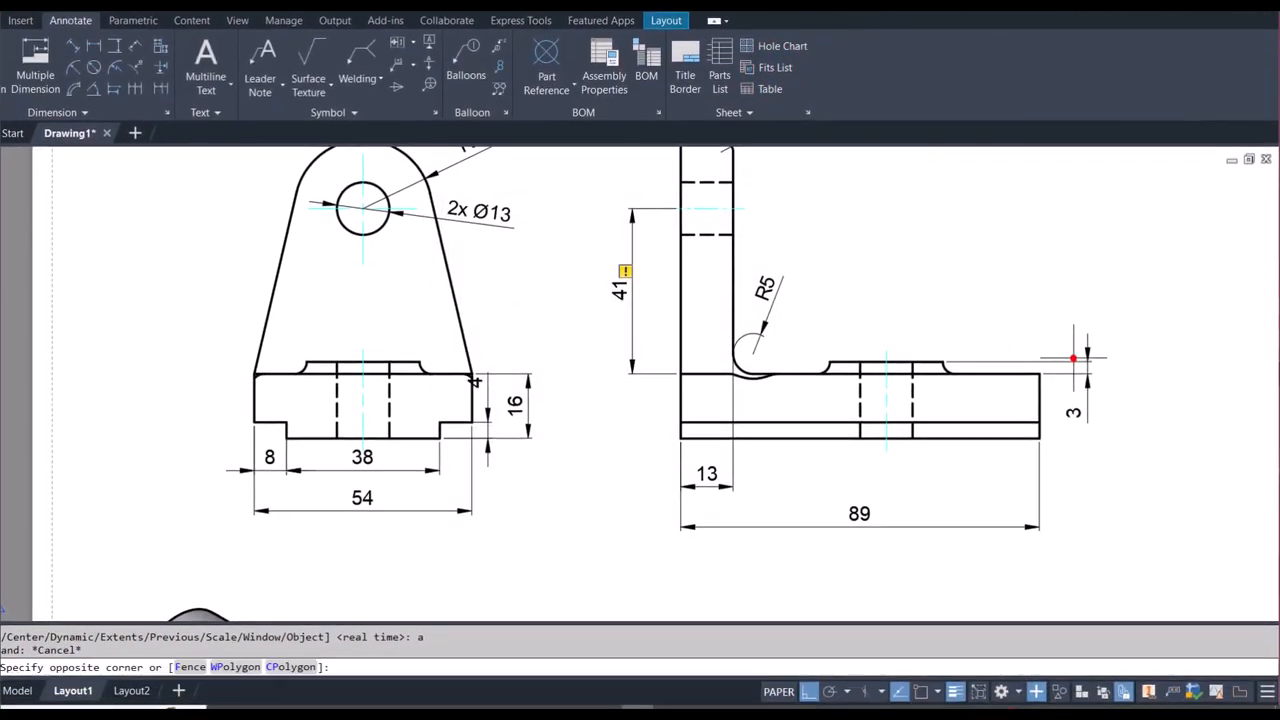
pyautogui.click(1078, 354)
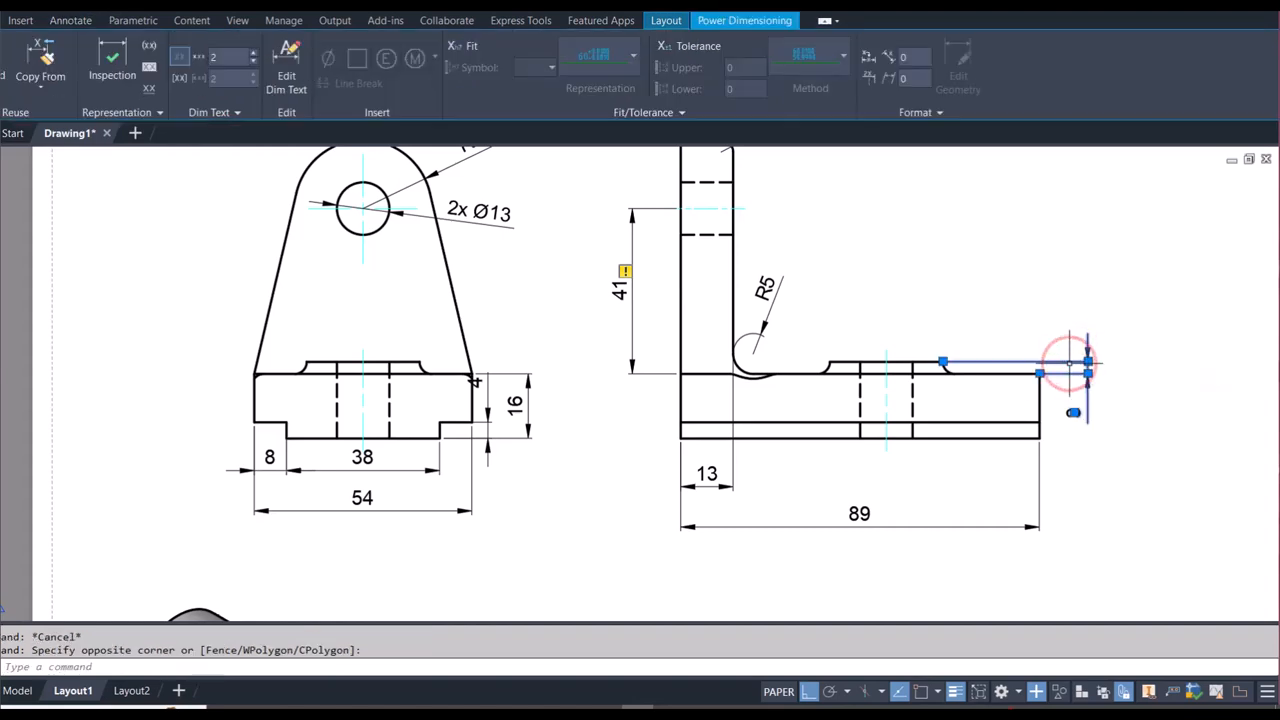
pyautogui.rightClick(1070, 366)
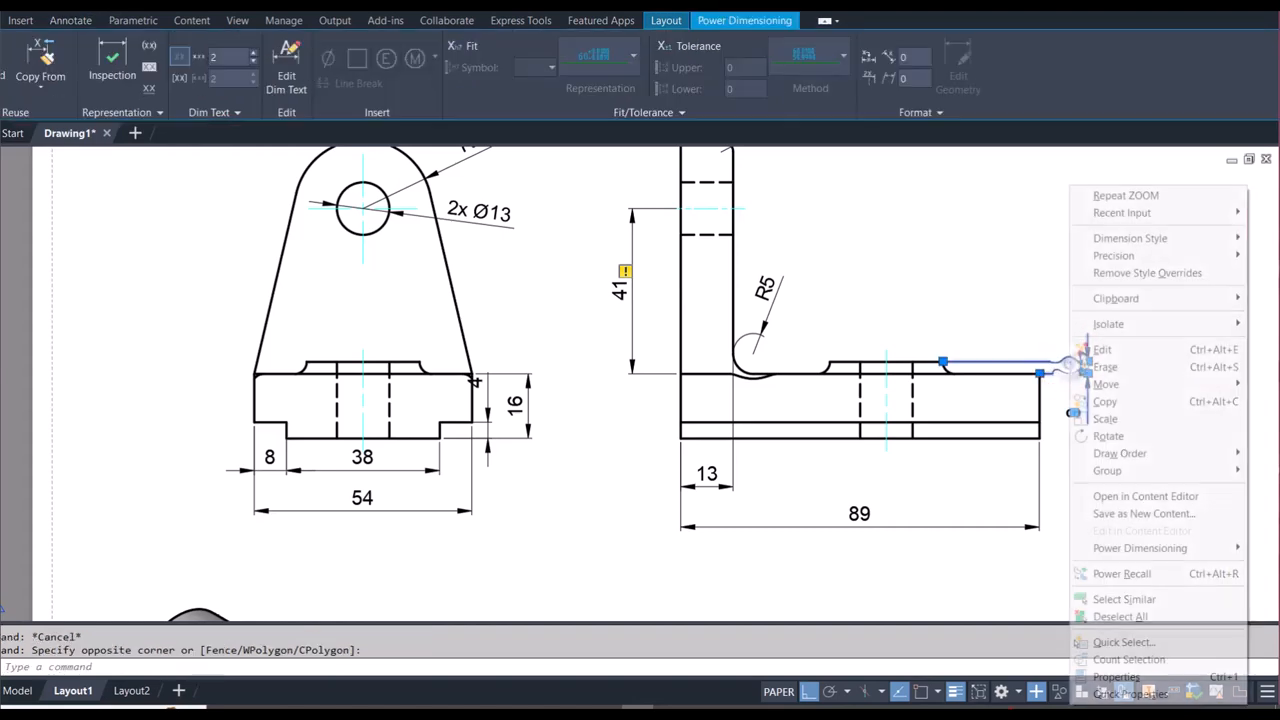
pyautogui.click(1128, 678)
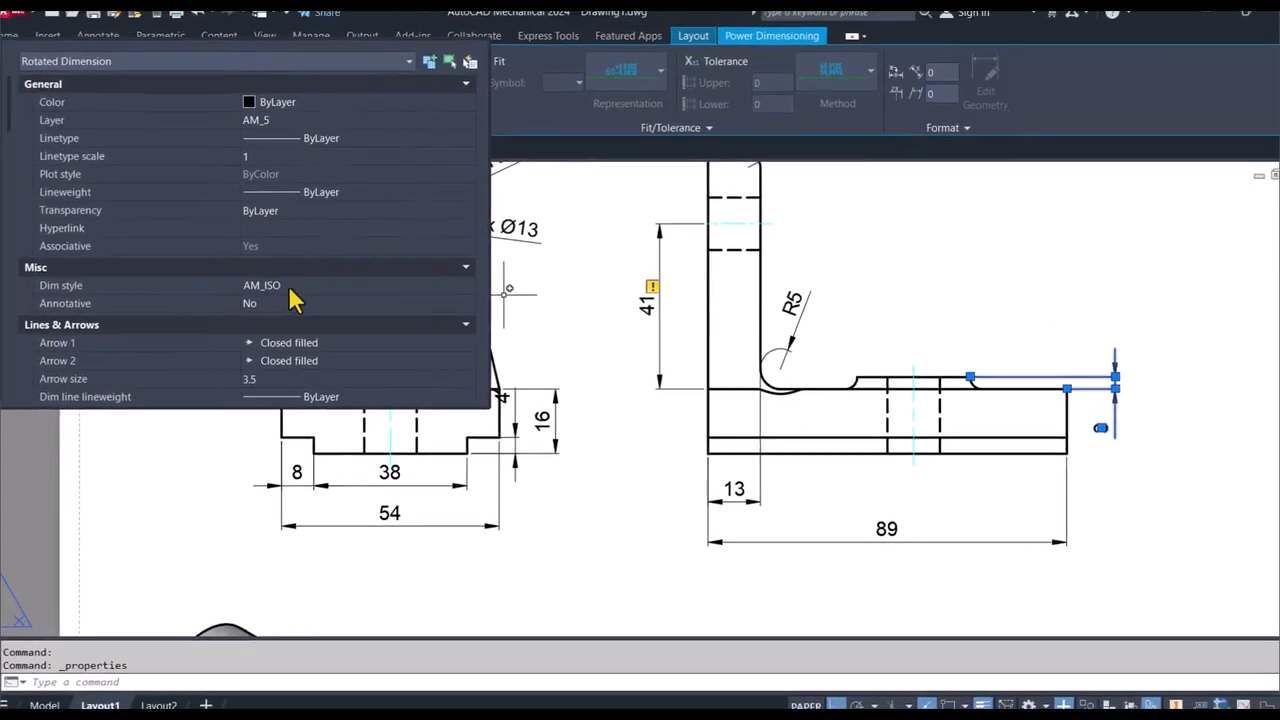
pyautogui.click(279, 270)
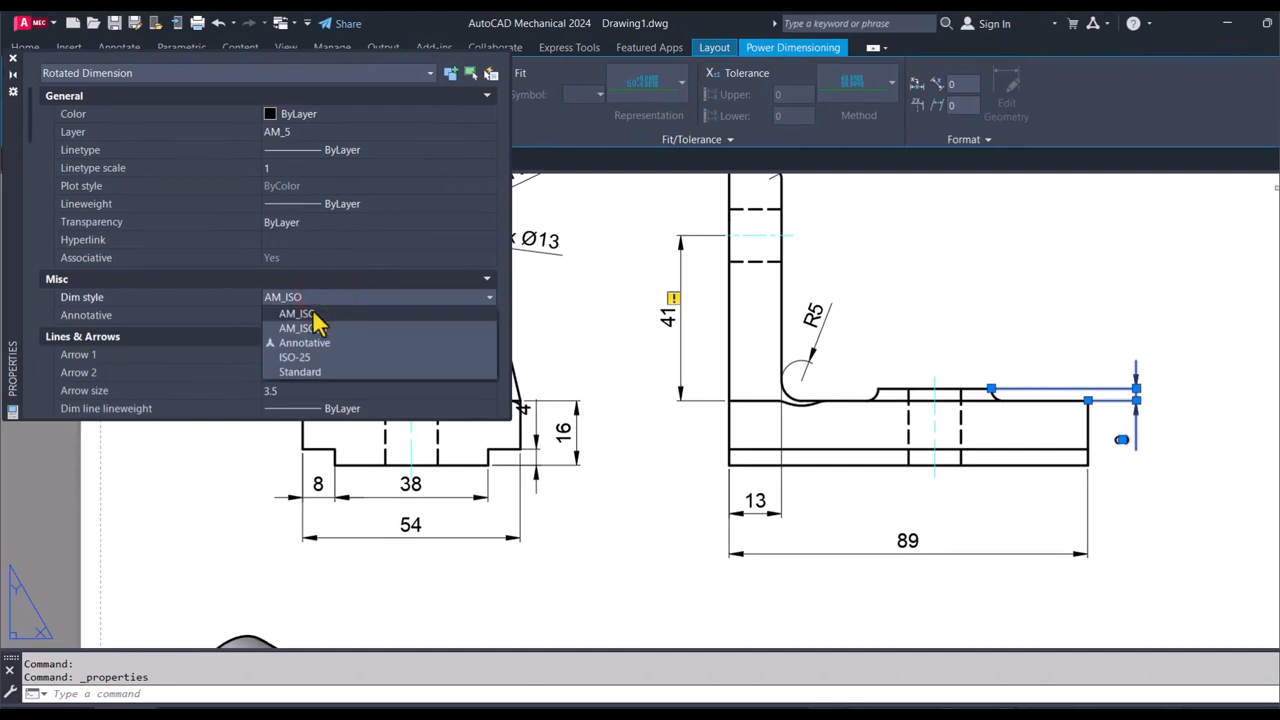
pyautogui.click(362, 305)
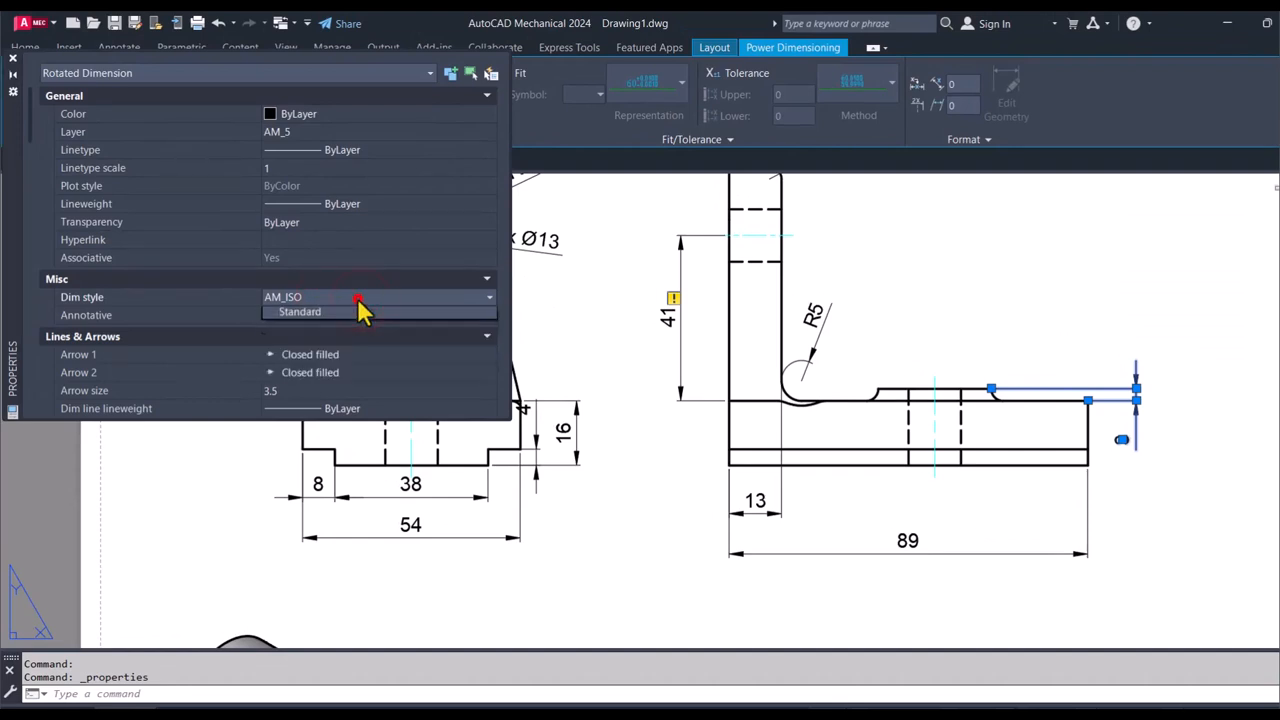
pyautogui.click(361, 300)
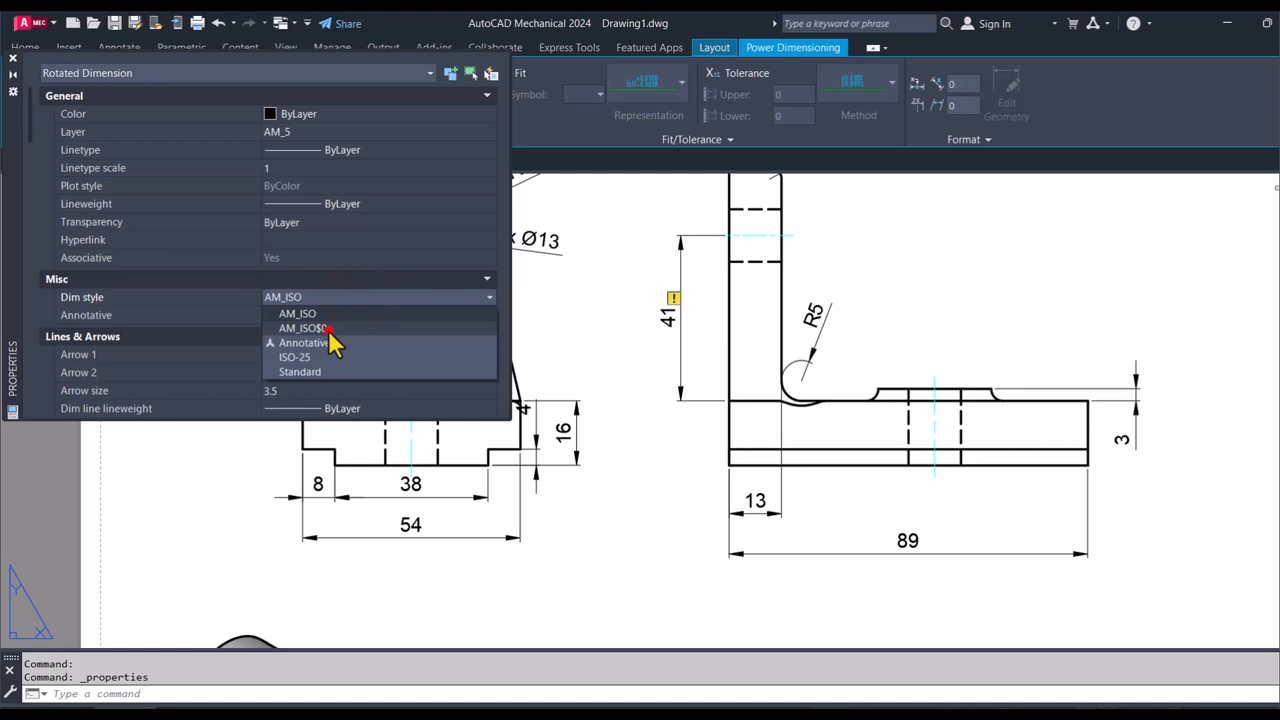
pyautogui.click(302, 328)
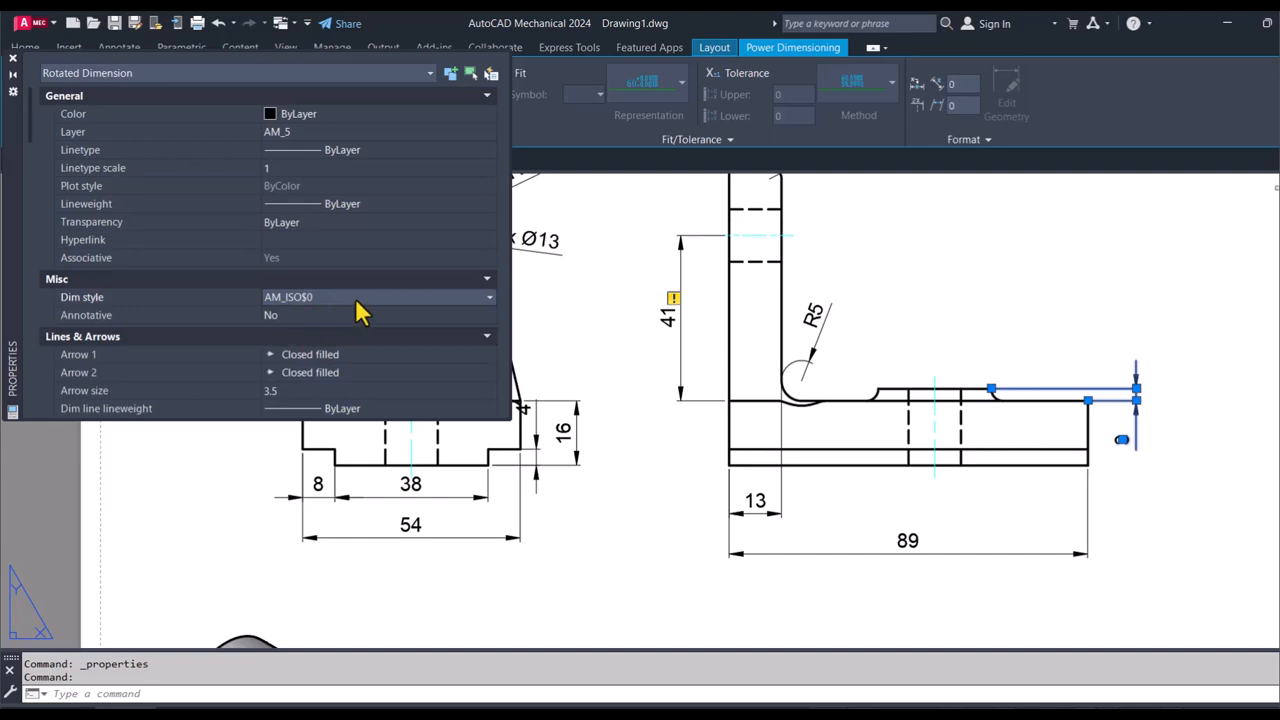
# Step: Return the boss height dimension to the AM_ISO dimension style, then close its properties and deselect it
pyautogui.click(355, 298)
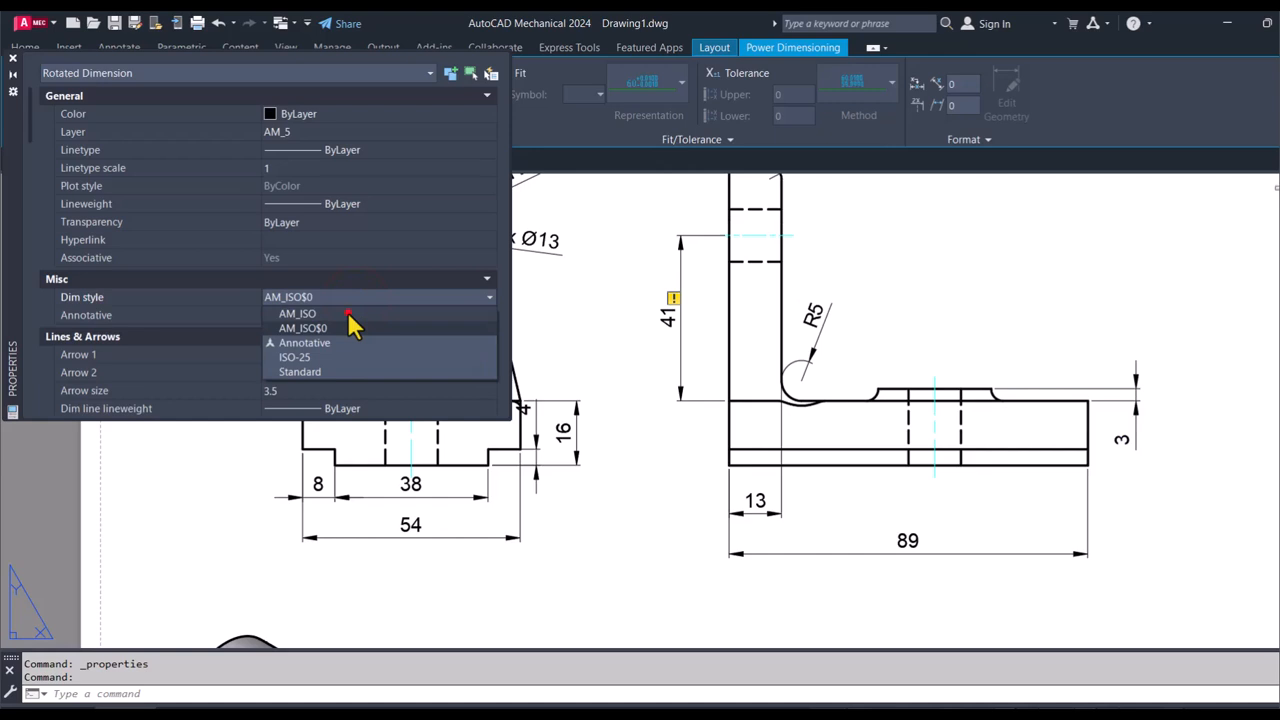
pyautogui.click(348, 313)
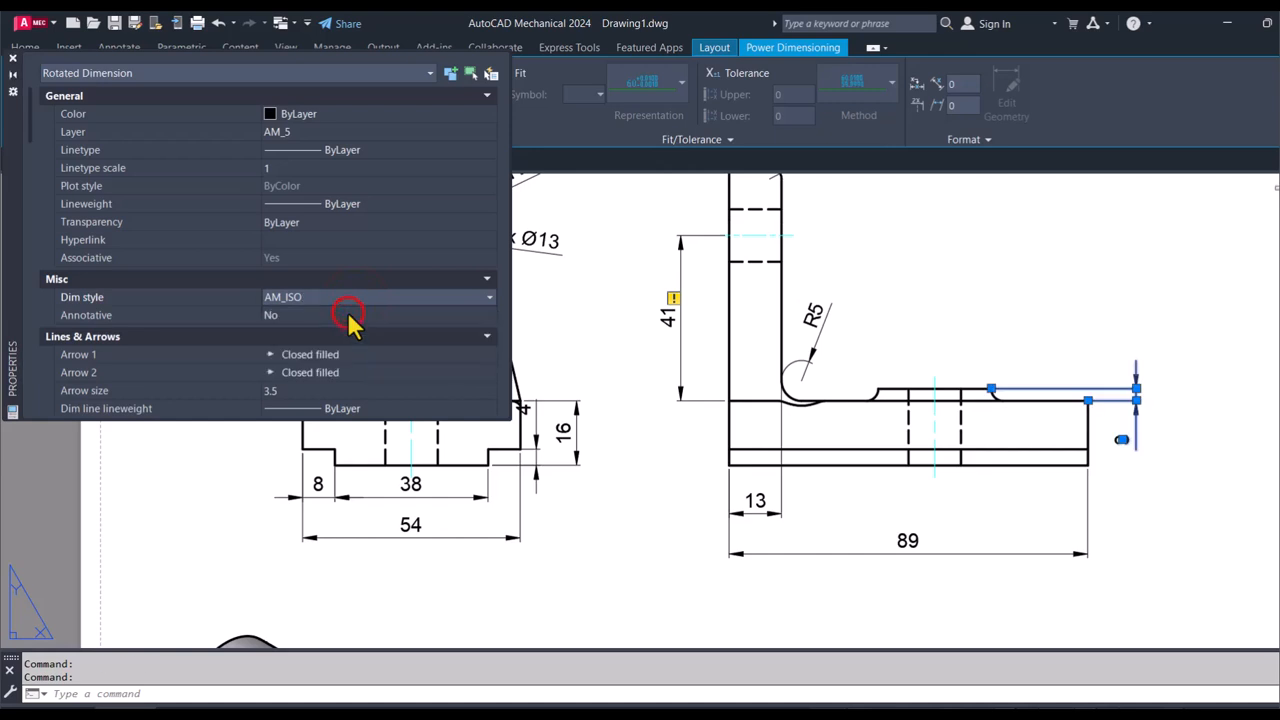
pyautogui.click(12, 58)
pyautogui.press('Escape')
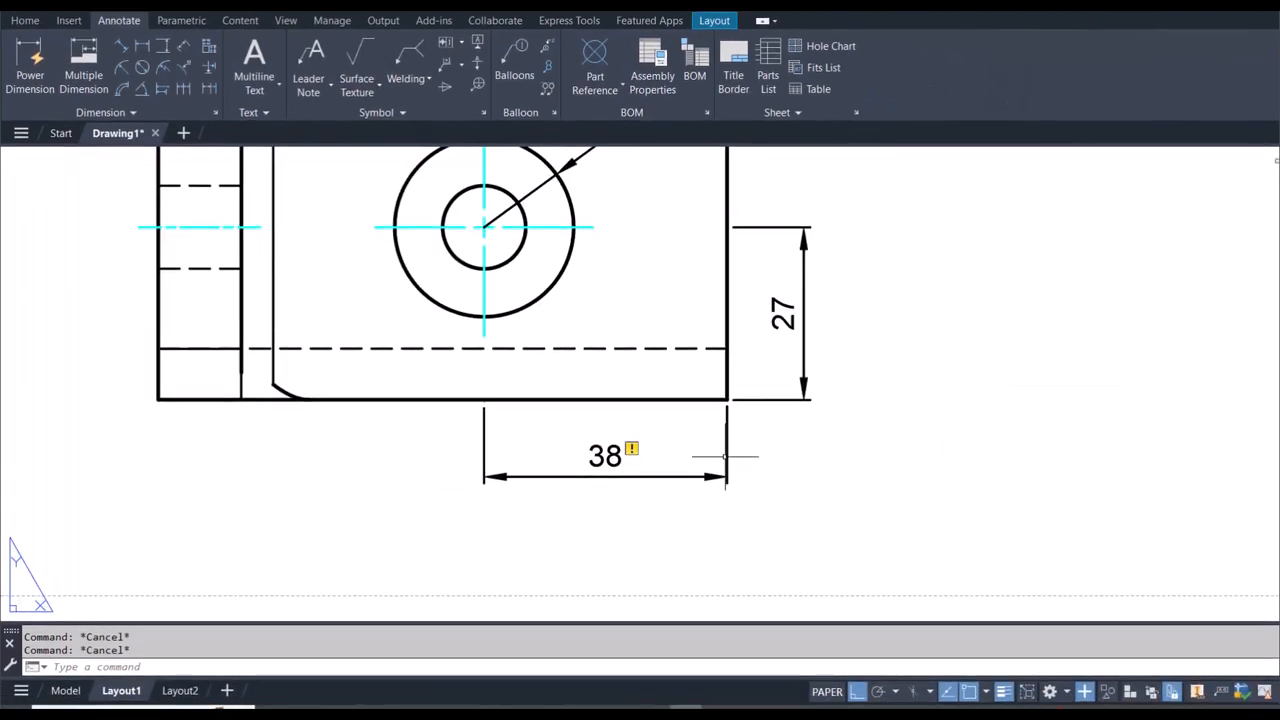
# Step: Try to reassociate the 38 mm dimension below the top view with its existing extension line origins on the lower edge
pyautogui.click(632, 447)
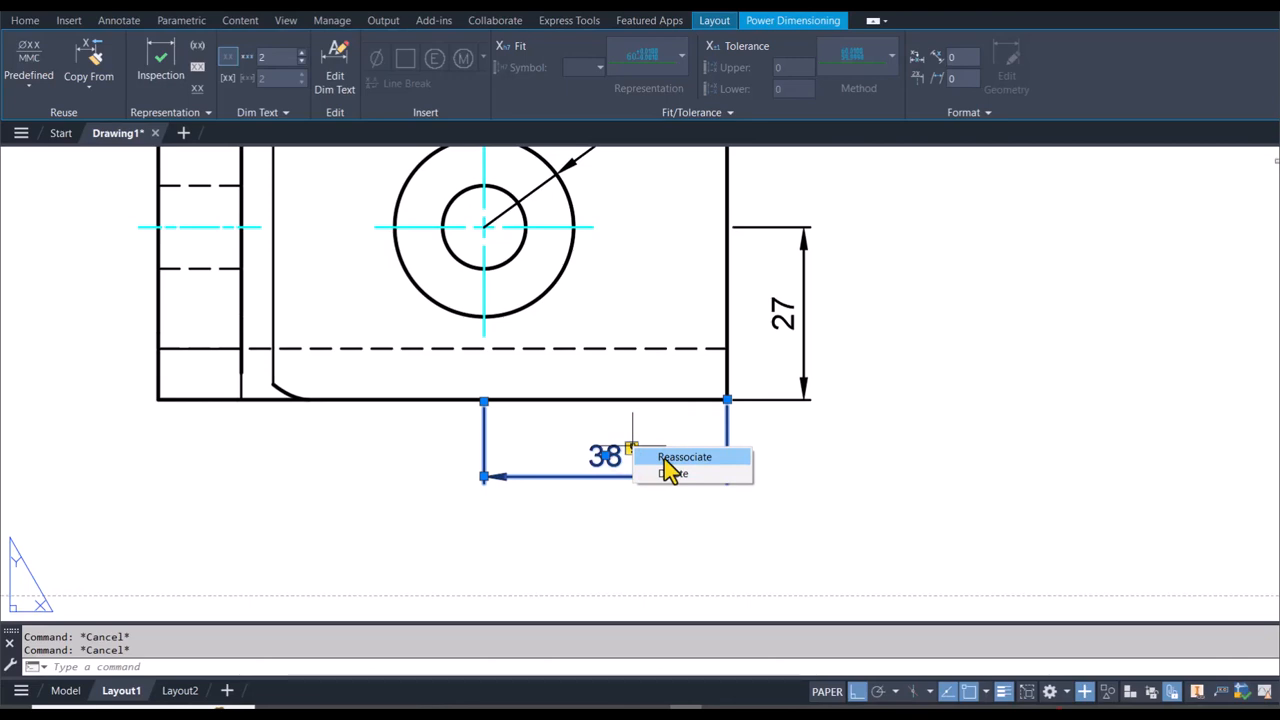
pyautogui.click(662, 457)
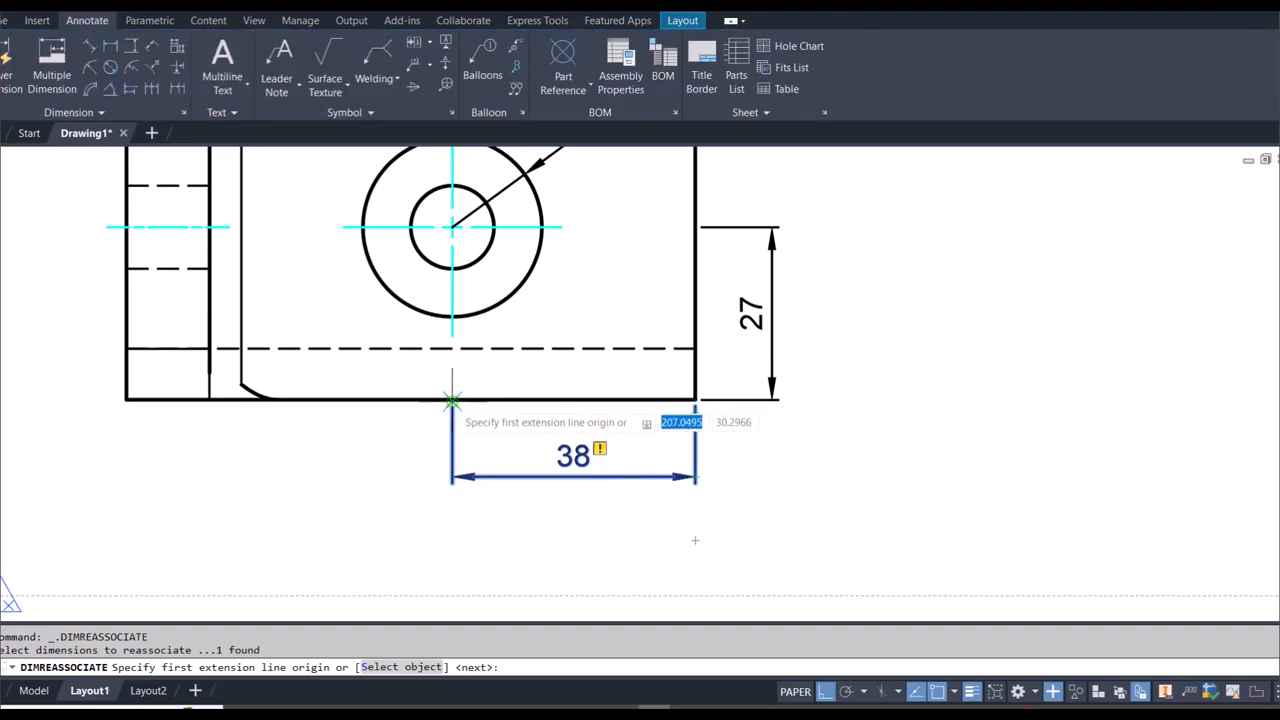
pyautogui.click(452, 400)
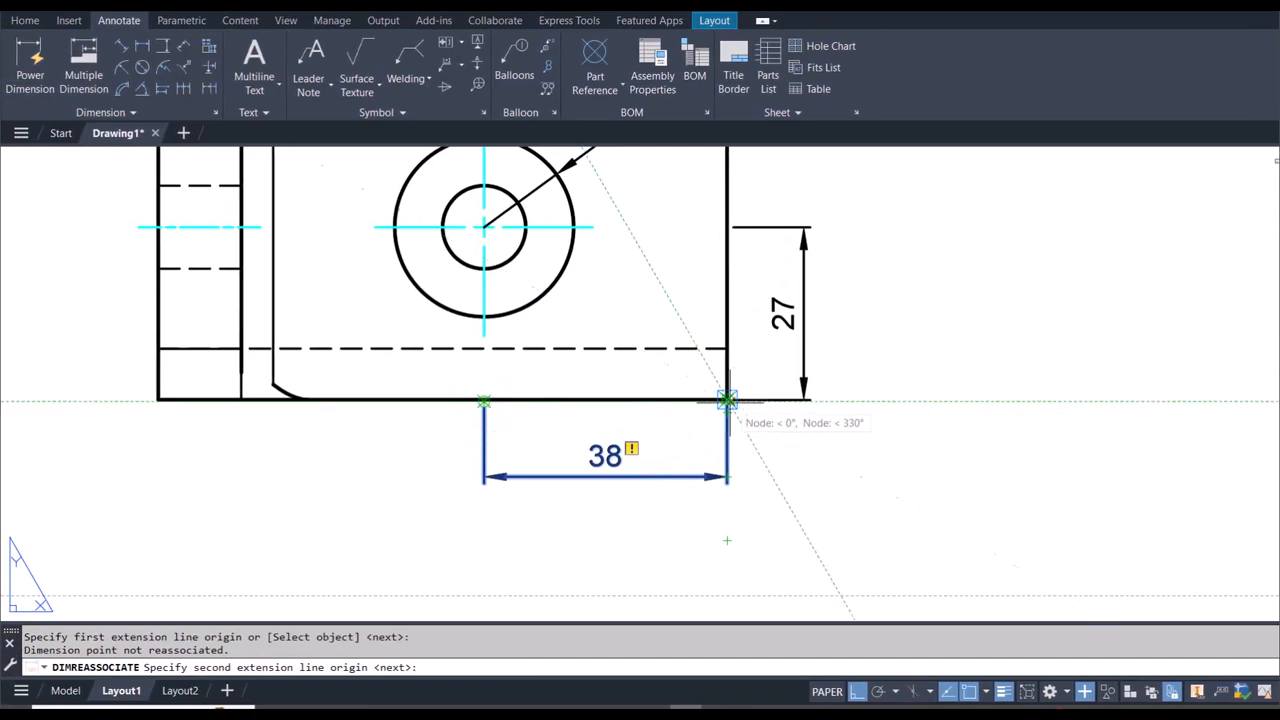
pyautogui.click(727, 399)
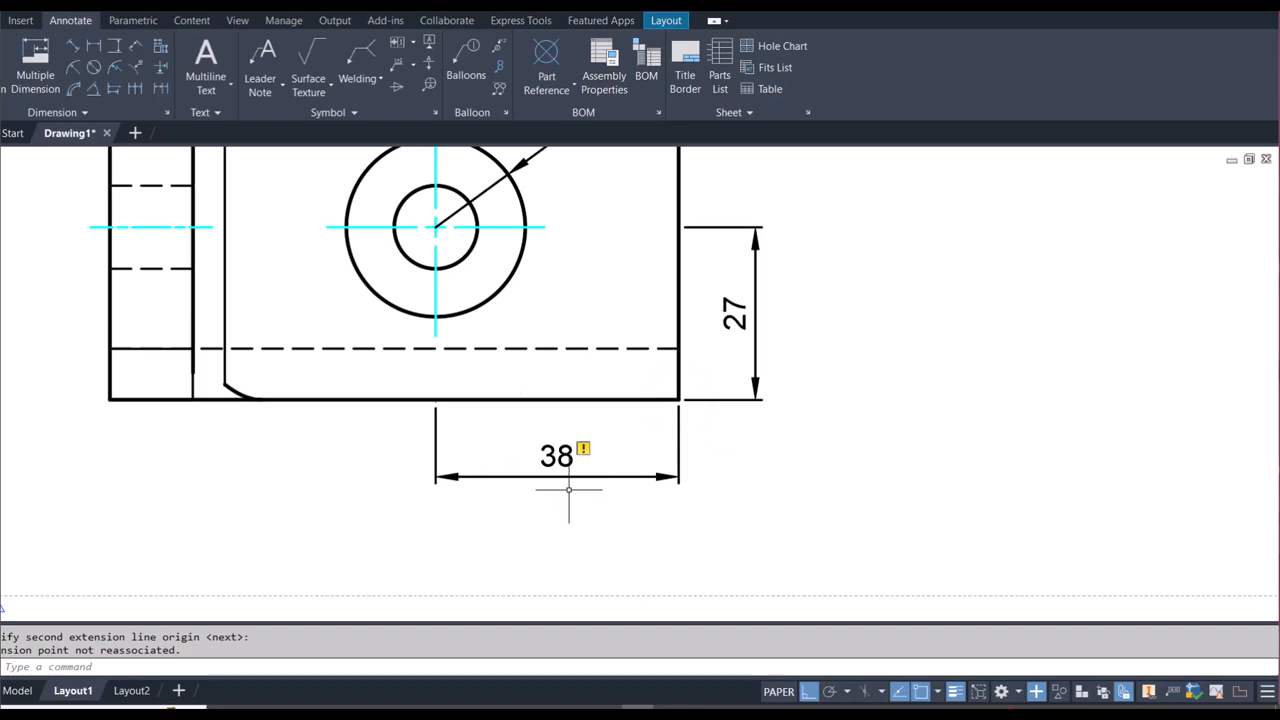
pyautogui.scroll(-6, 568, 487)
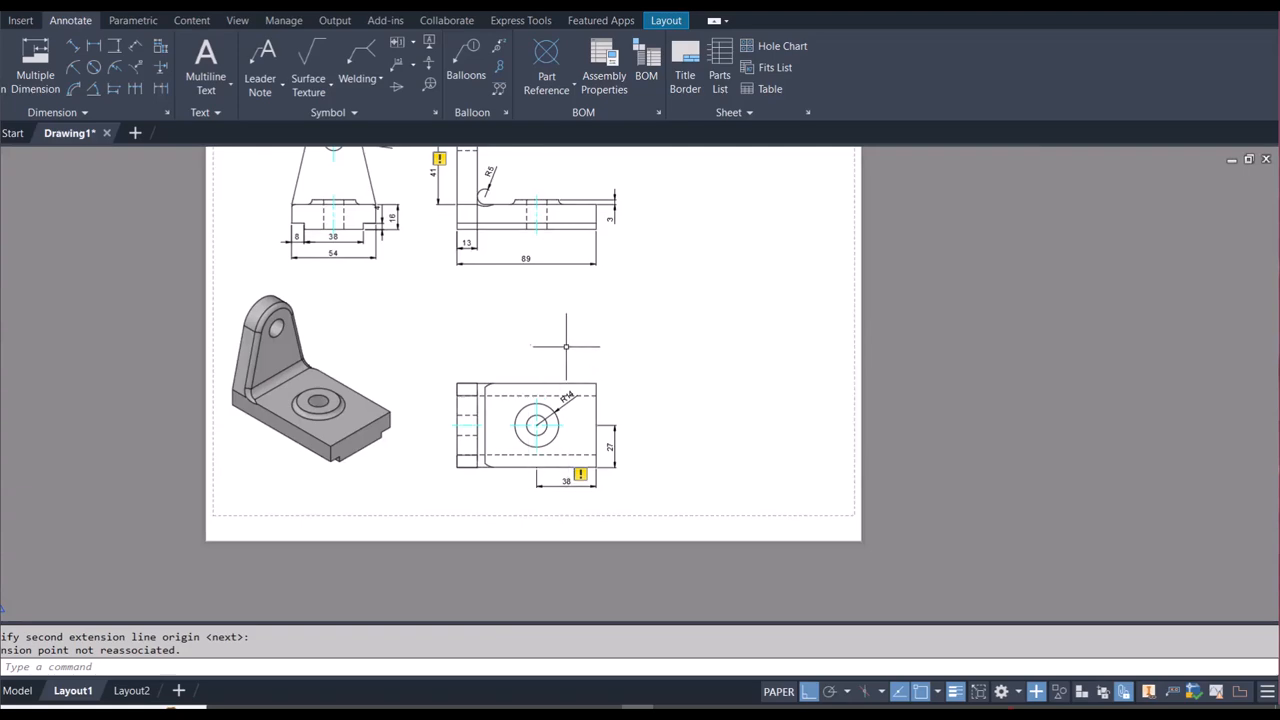
# Step: Change the AM_7 layer's colour from cyan to white in the layer properties and close the layer manager
pyautogui.scroll(6, 538, 423)
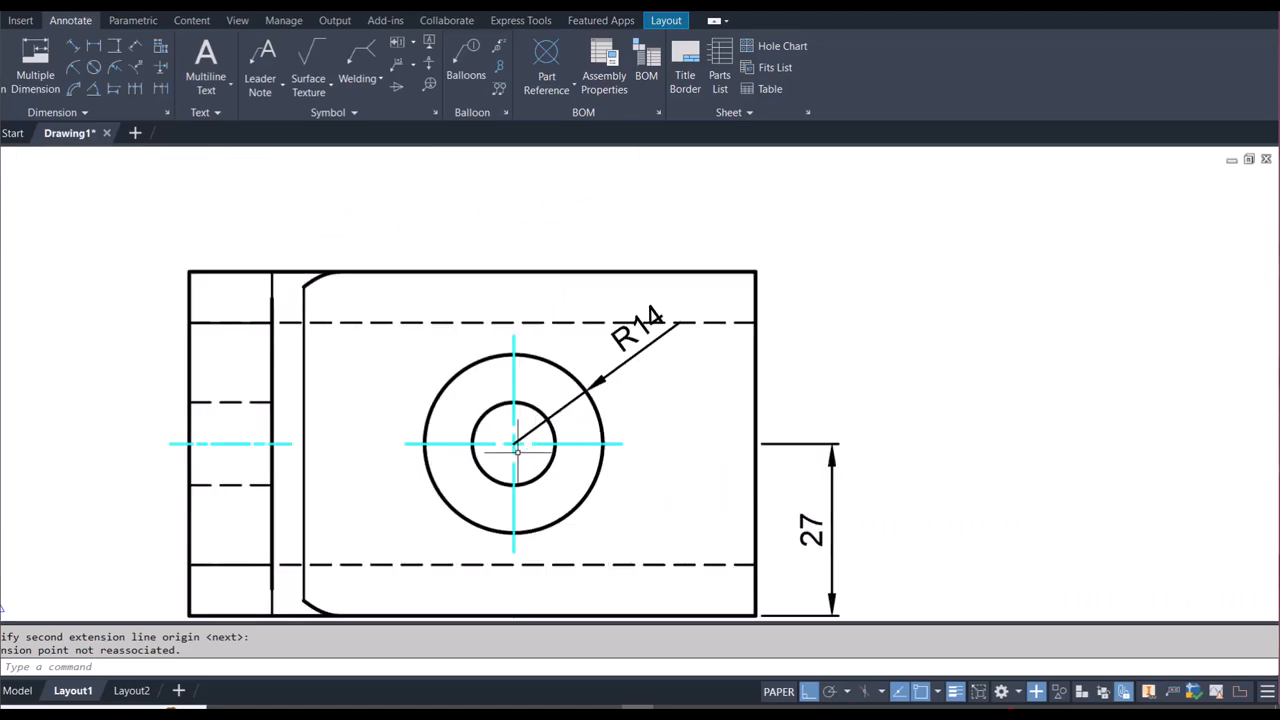
pyautogui.scroll(-6, 461, 408)
pyautogui.scroll(6, 460, 408)
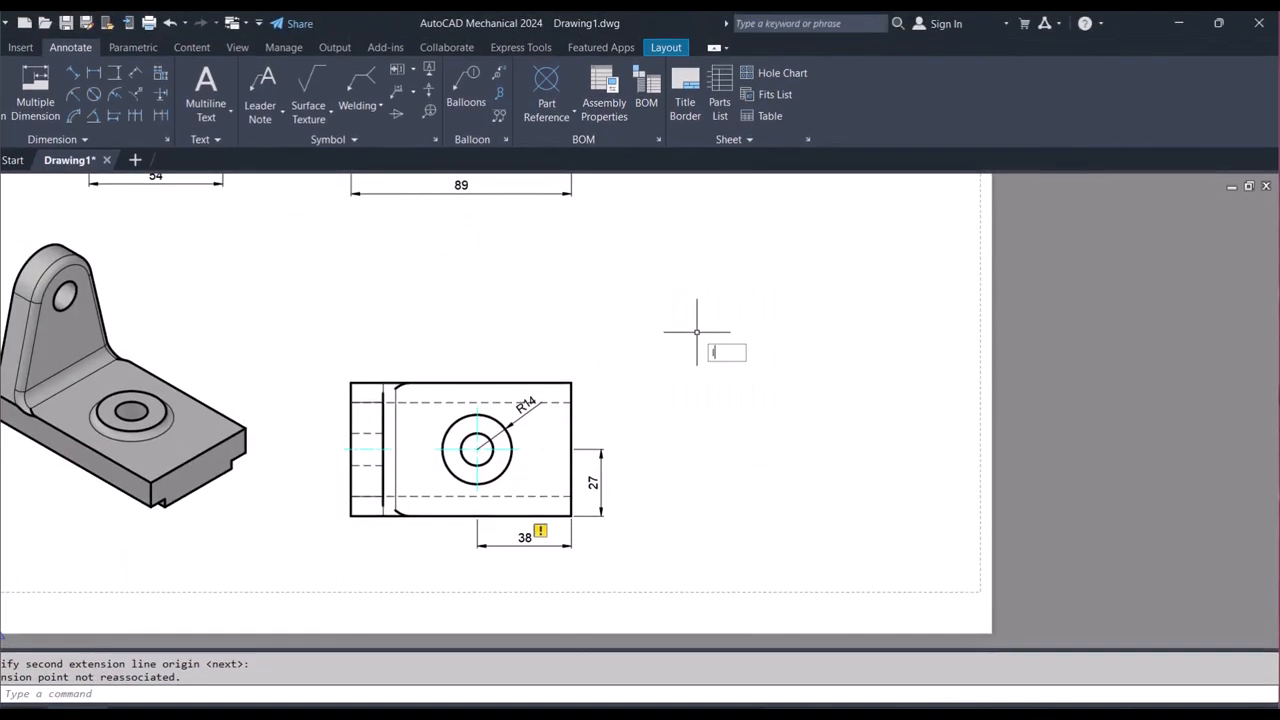
pyautogui.write('a')
pyautogui.press('Return')
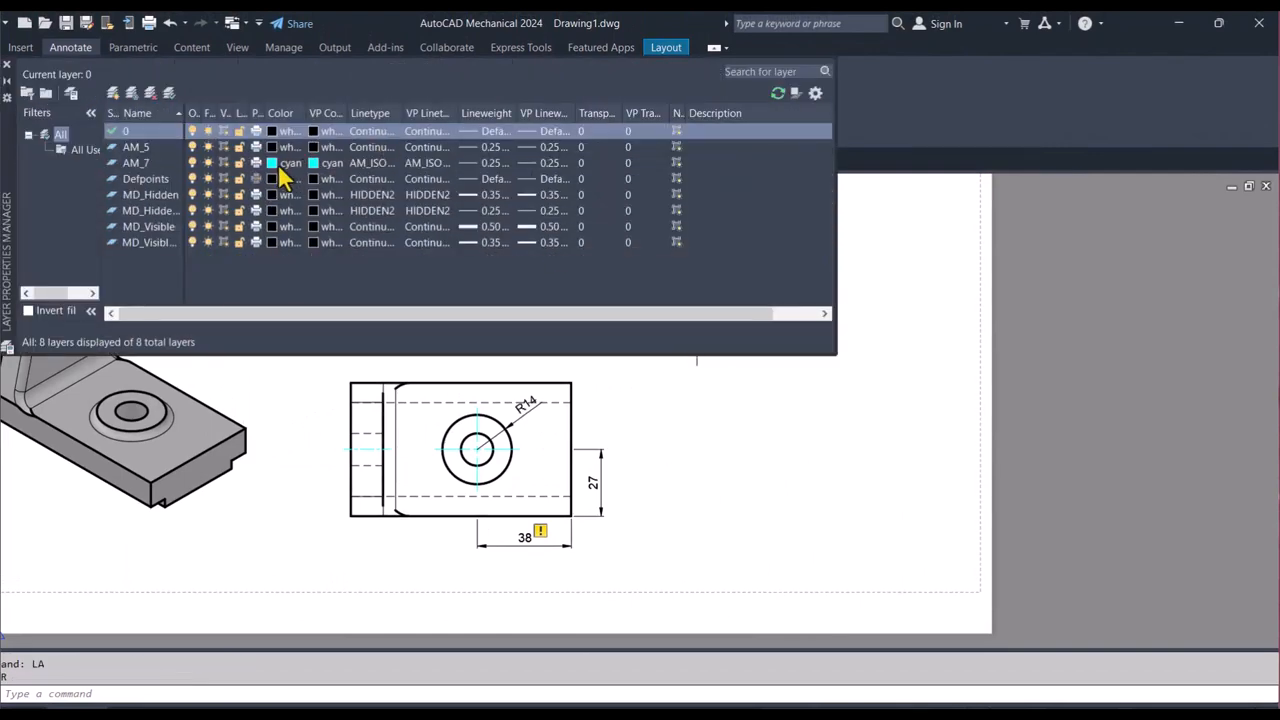
pyautogui.click(276, 164)
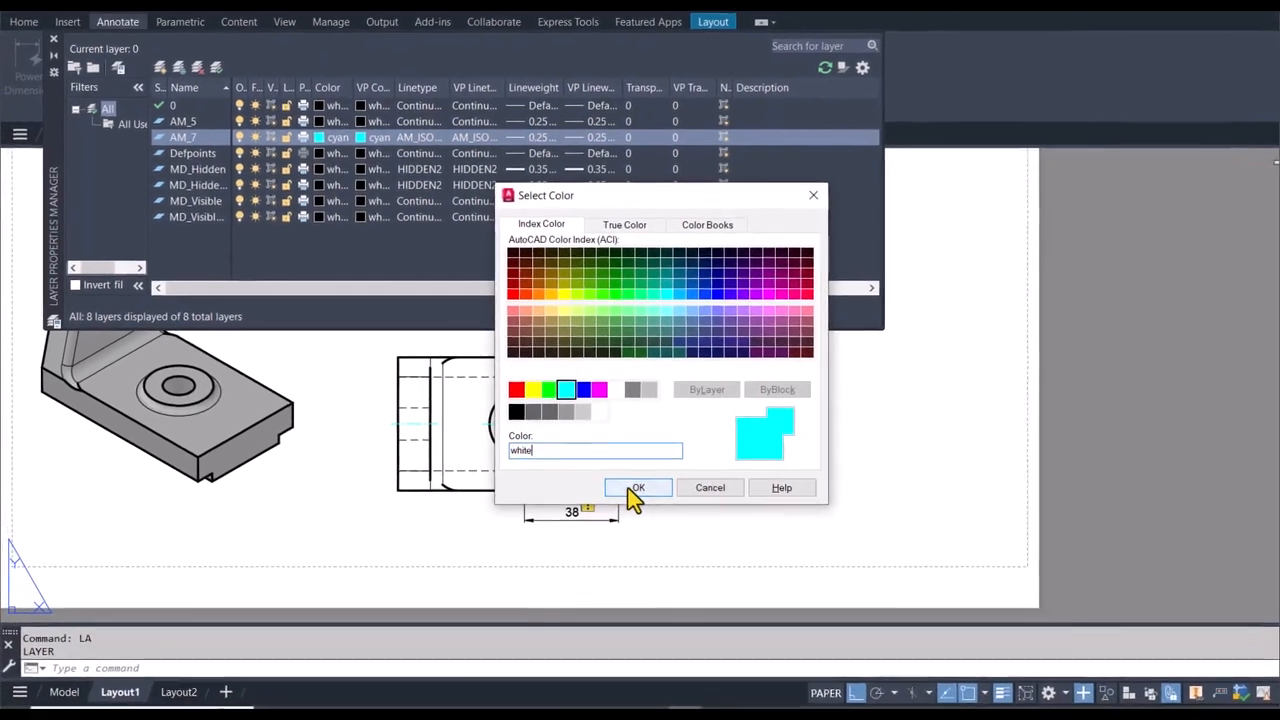
pyautogui.click(611, 505)
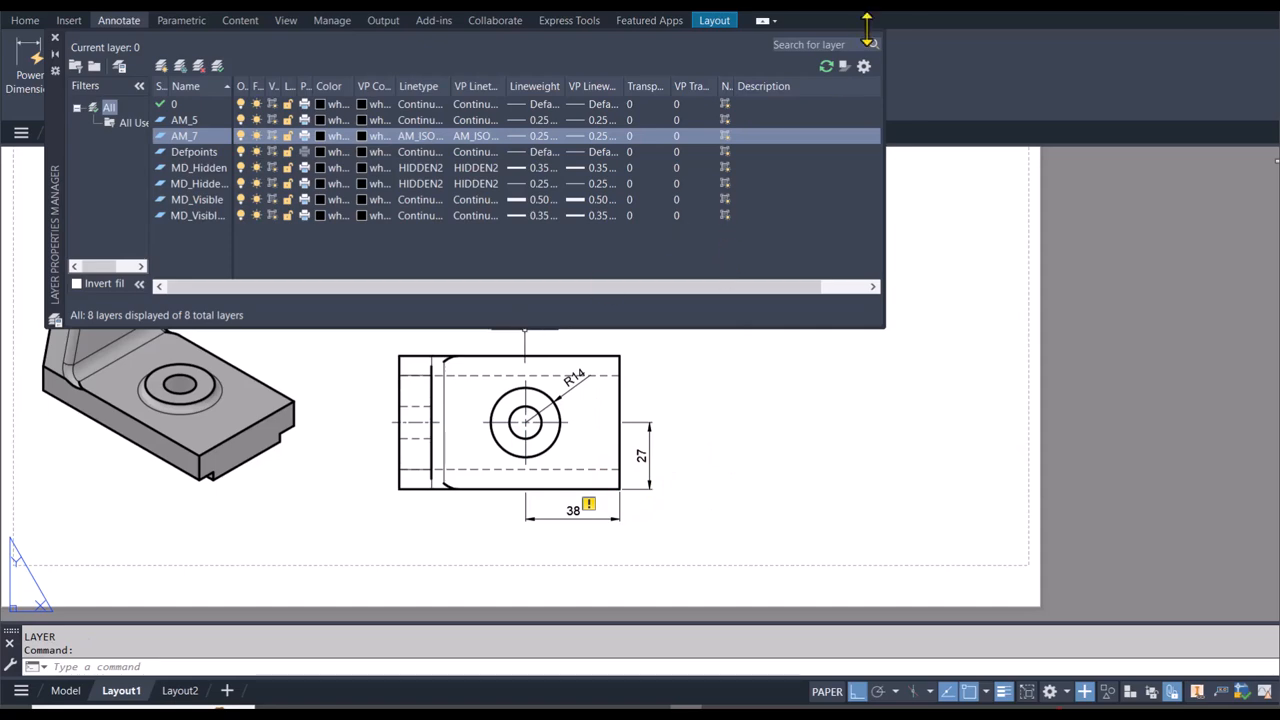
pyautogui.click(55, 38)
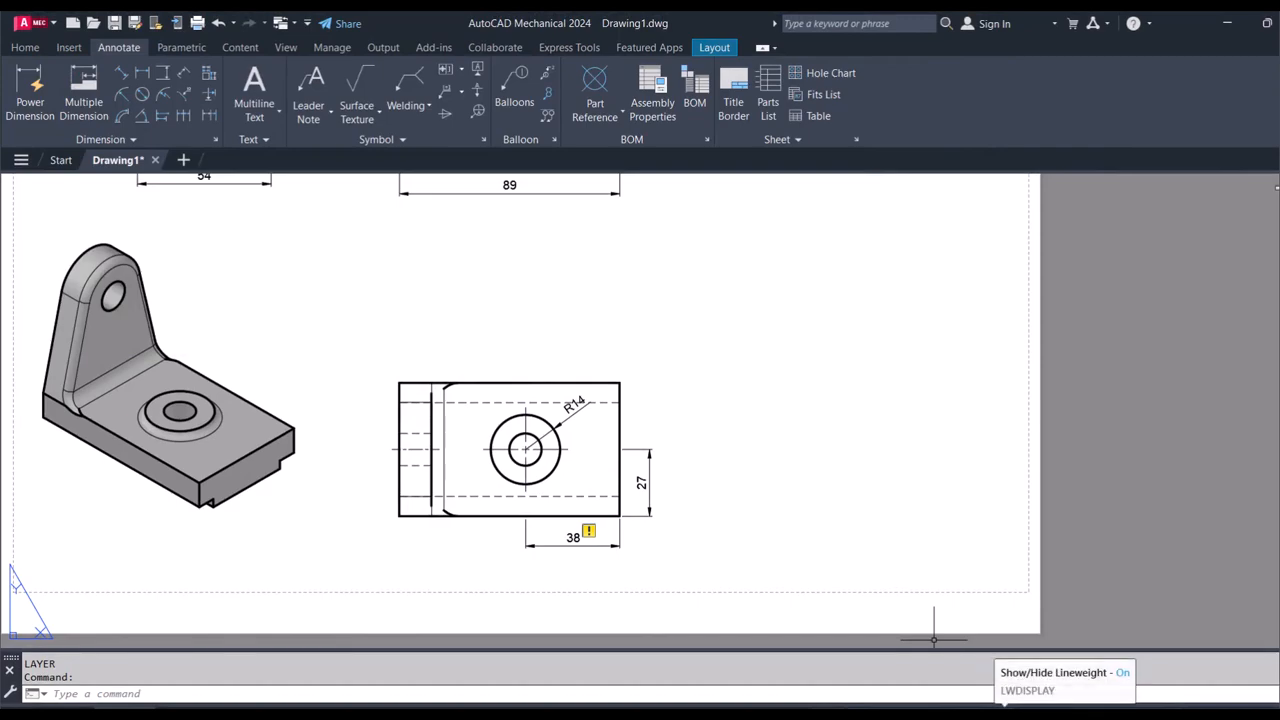
pyautogui.write('La')
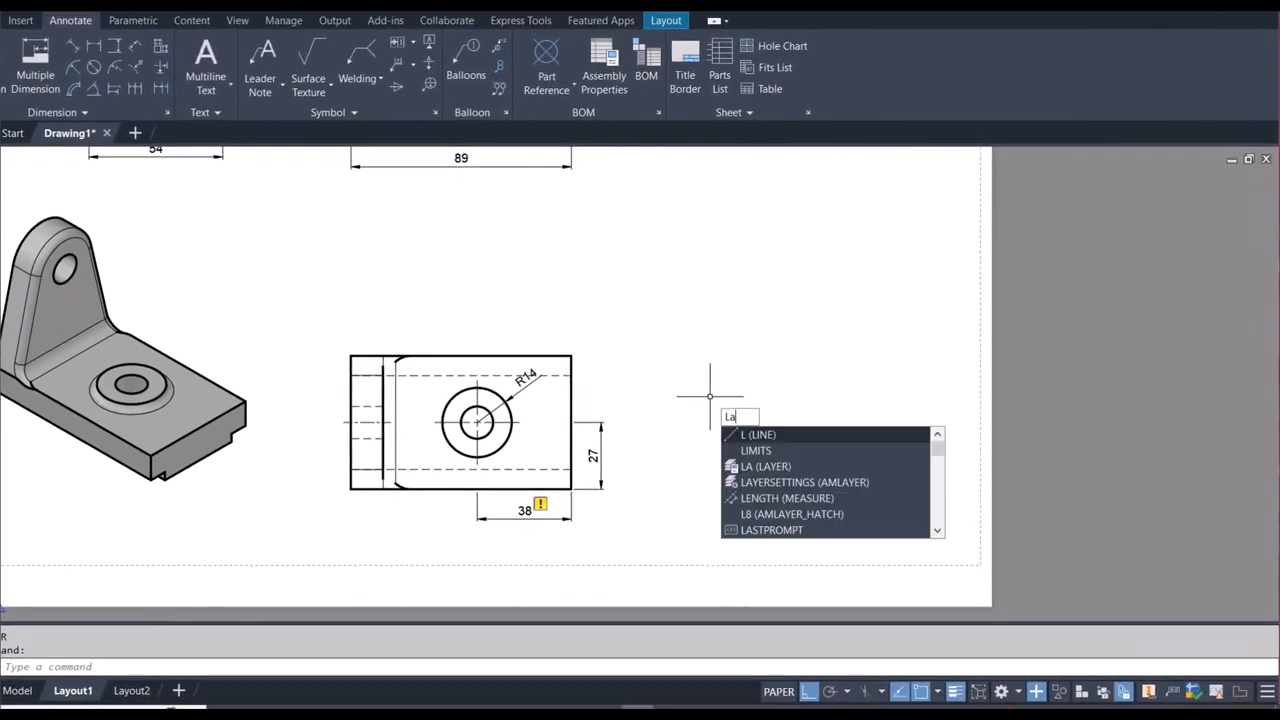
pyautogui.press('Return')
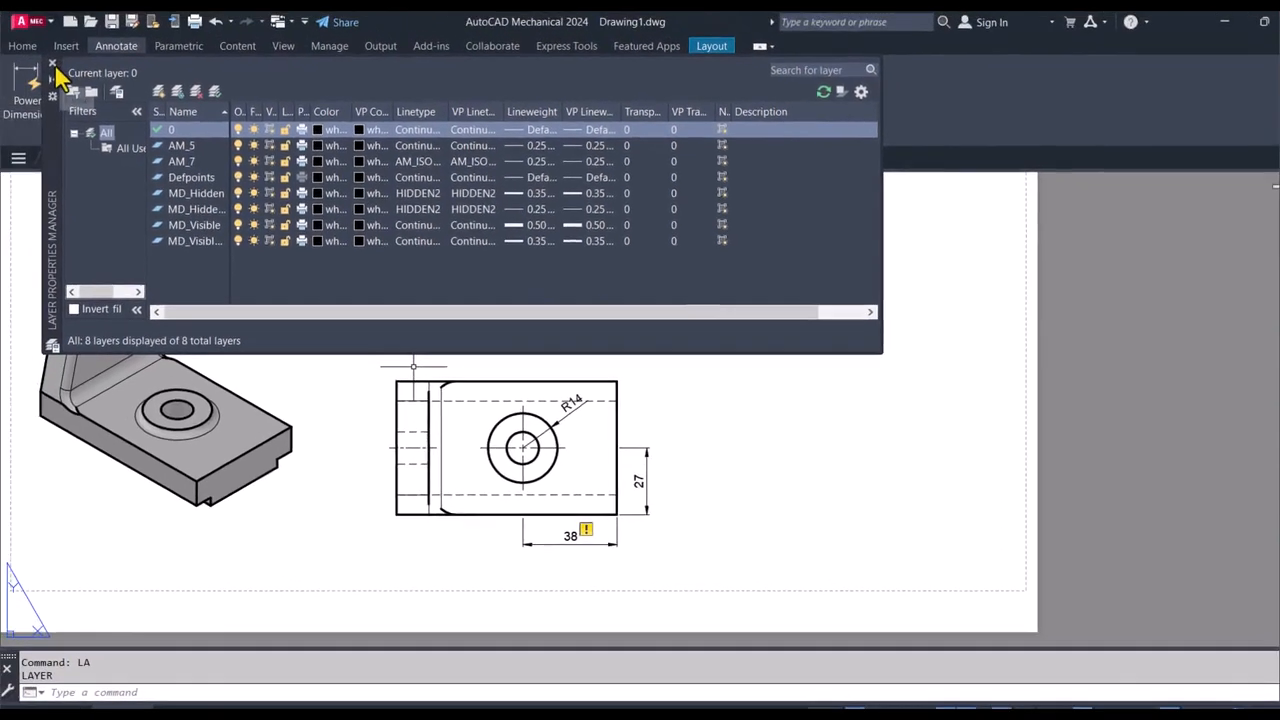
pyautogui.click(7, 38)
pyautogui.press('Escape')
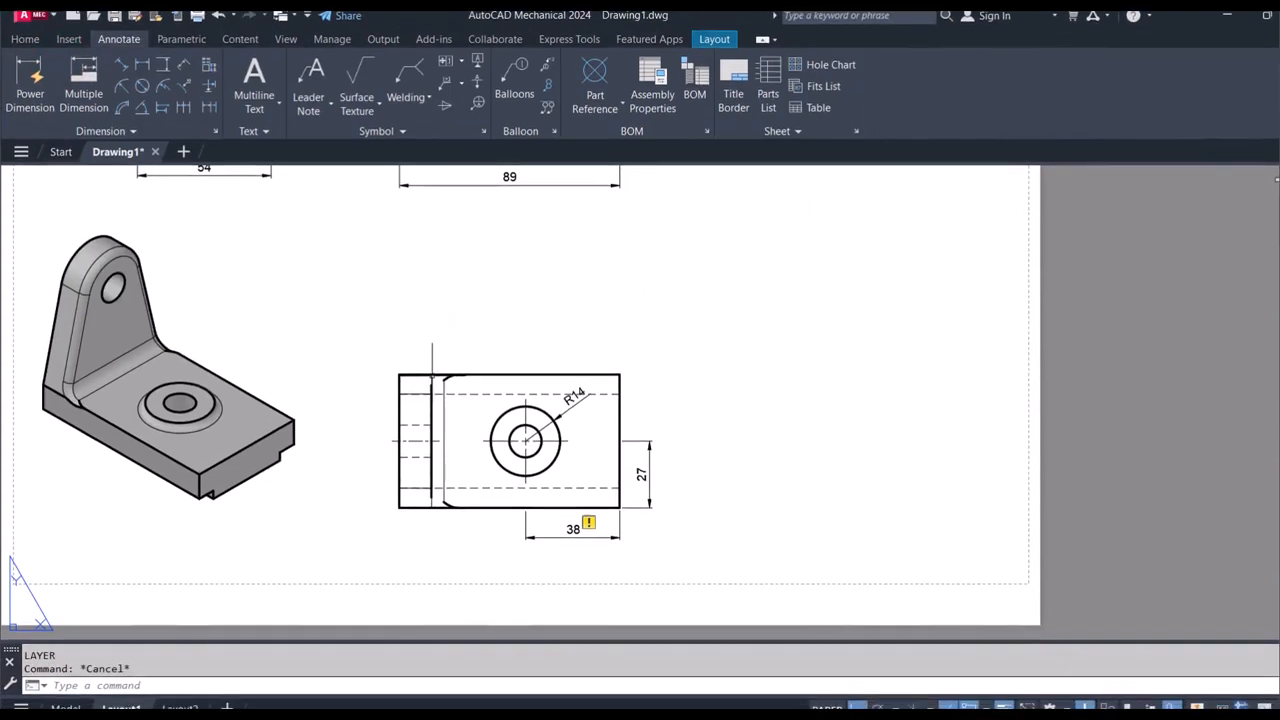
# Step: Move the two small corner rectangles at the left end of the top view to the MD_Visible layer and deselect them
pyautogui.click(432, 360)
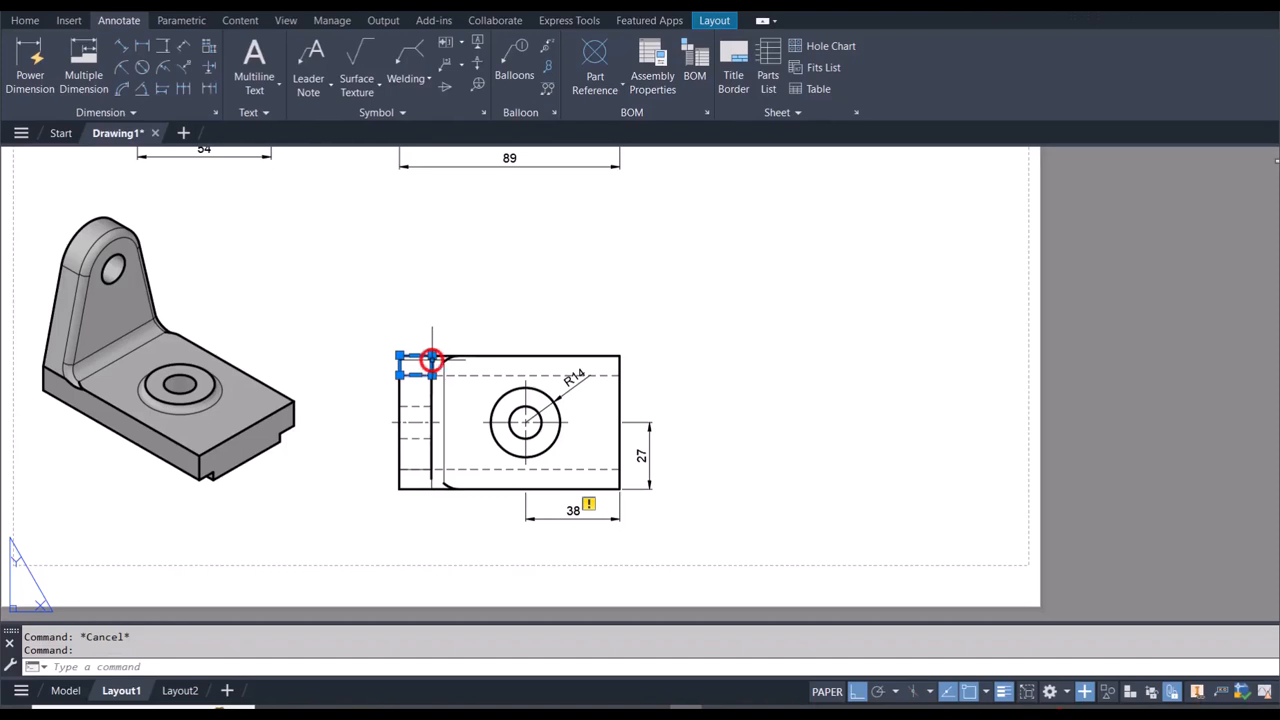
pyautogui.click(433, 481)
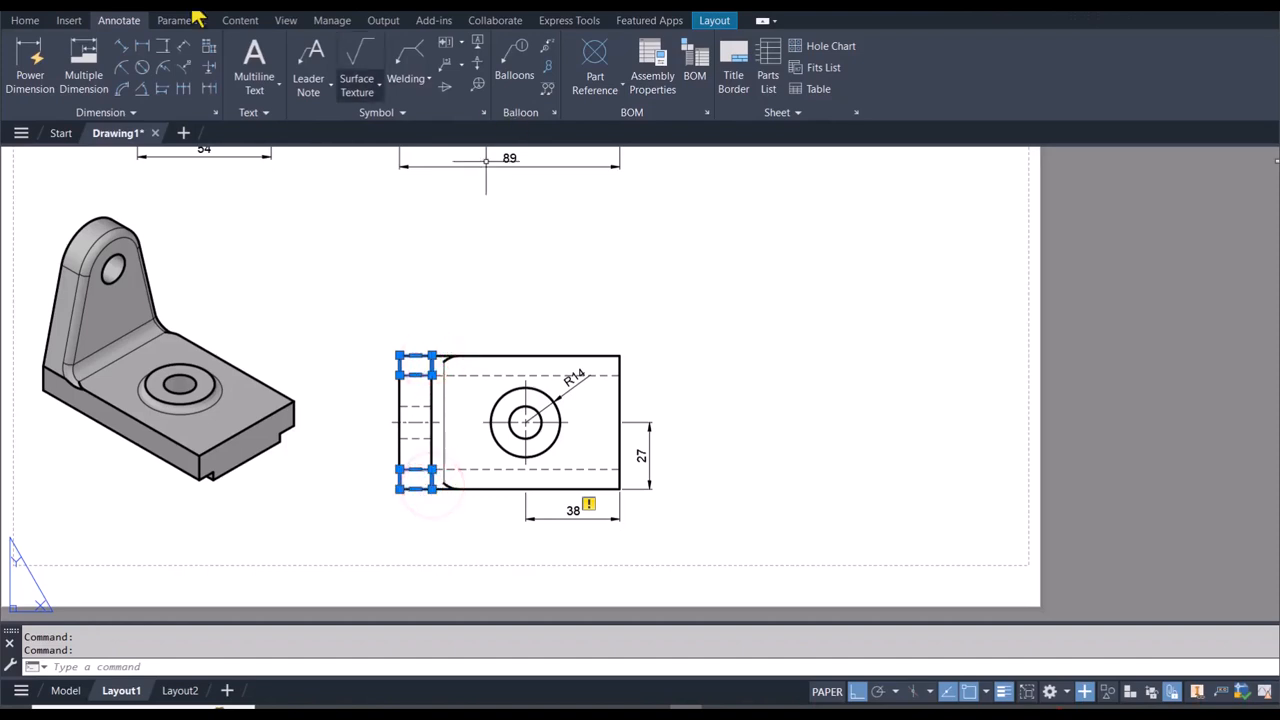
pyautogui.click(27, 34)
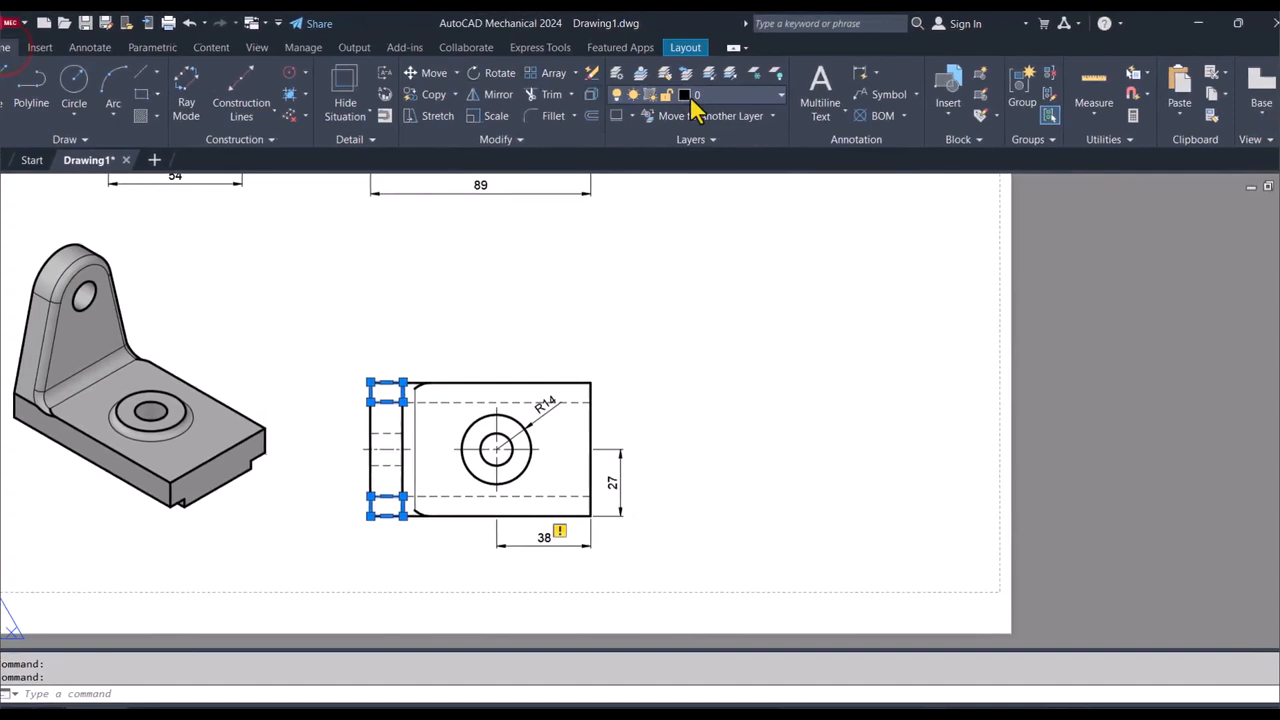
pyautogui.click(697, 100)
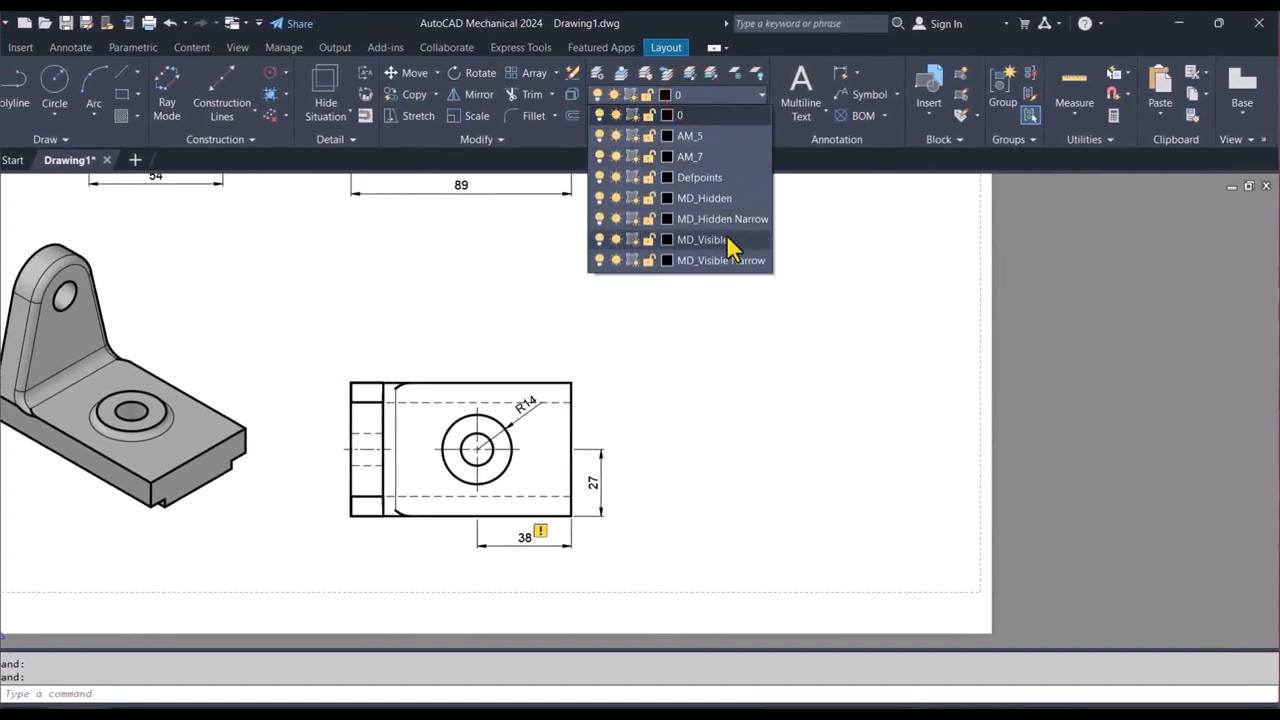
pyautogui.click(726, 240)
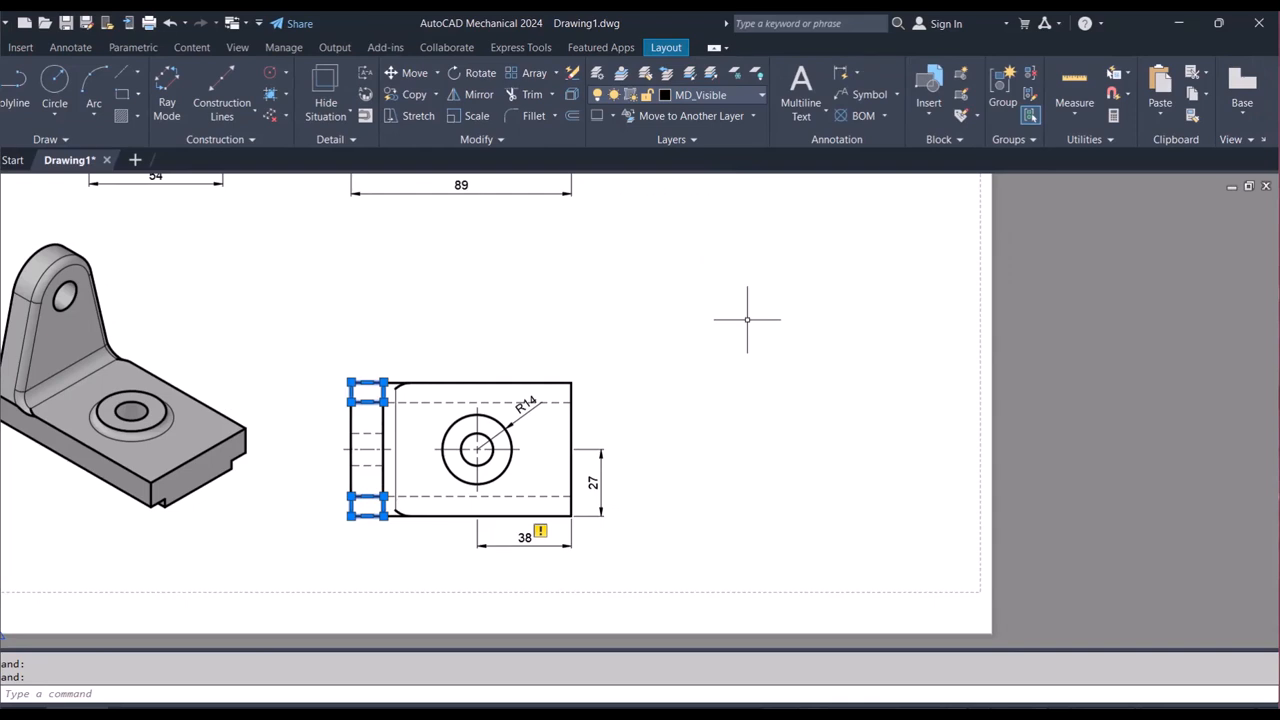
pyautogui.press('Escape')
pyautogui.press('Escape')
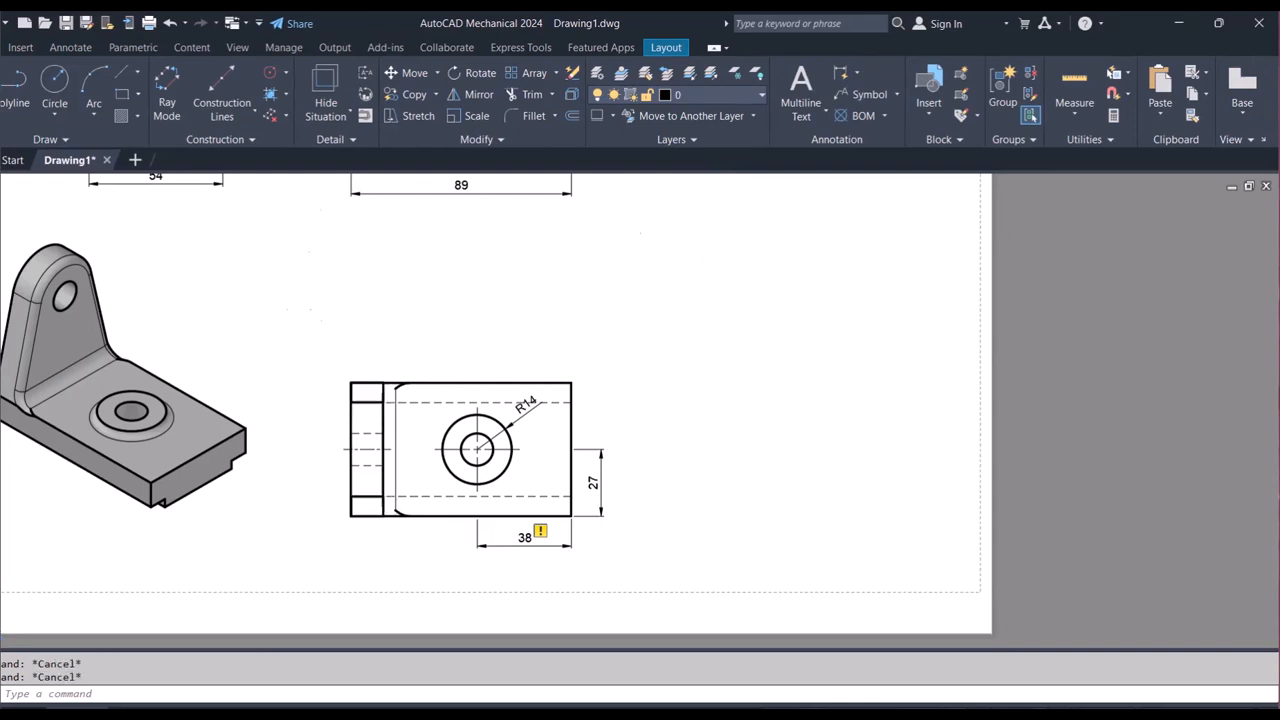
pyautogui.scroll(-2, 706, 406)
pyautogui.scroll(-2, 694, 380)
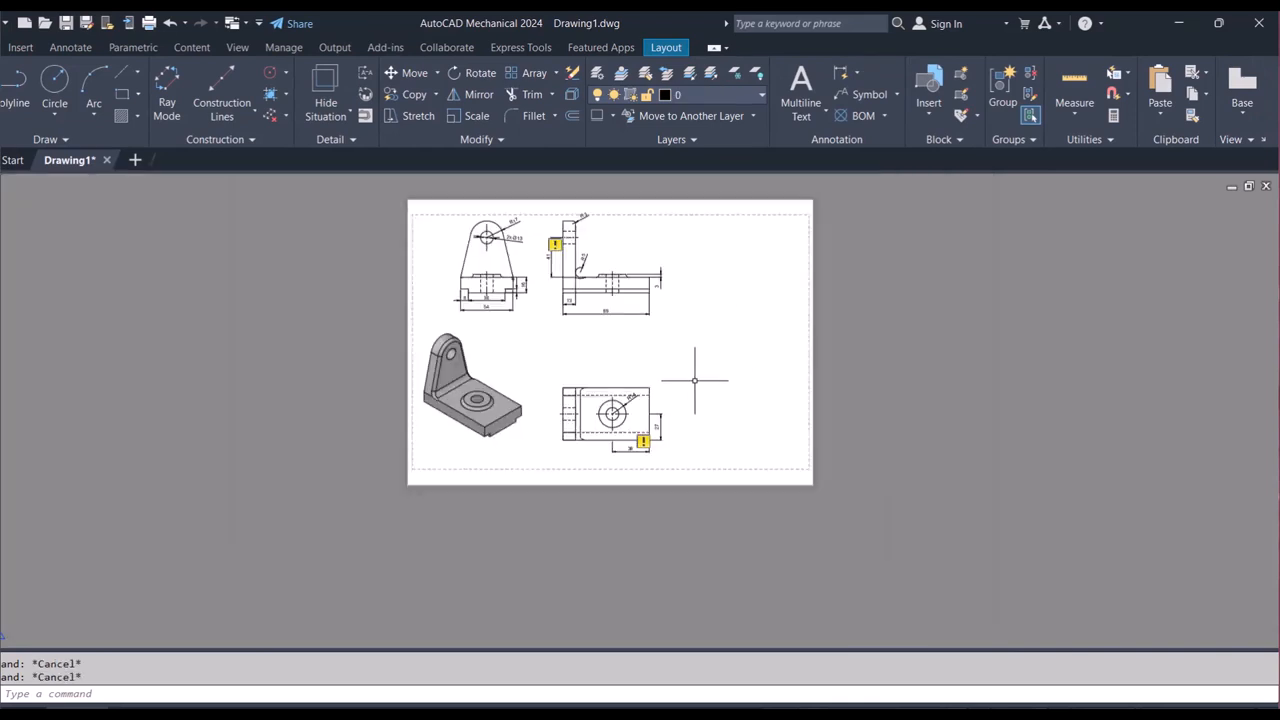
pyautogui.scroll(4, 555, 238)
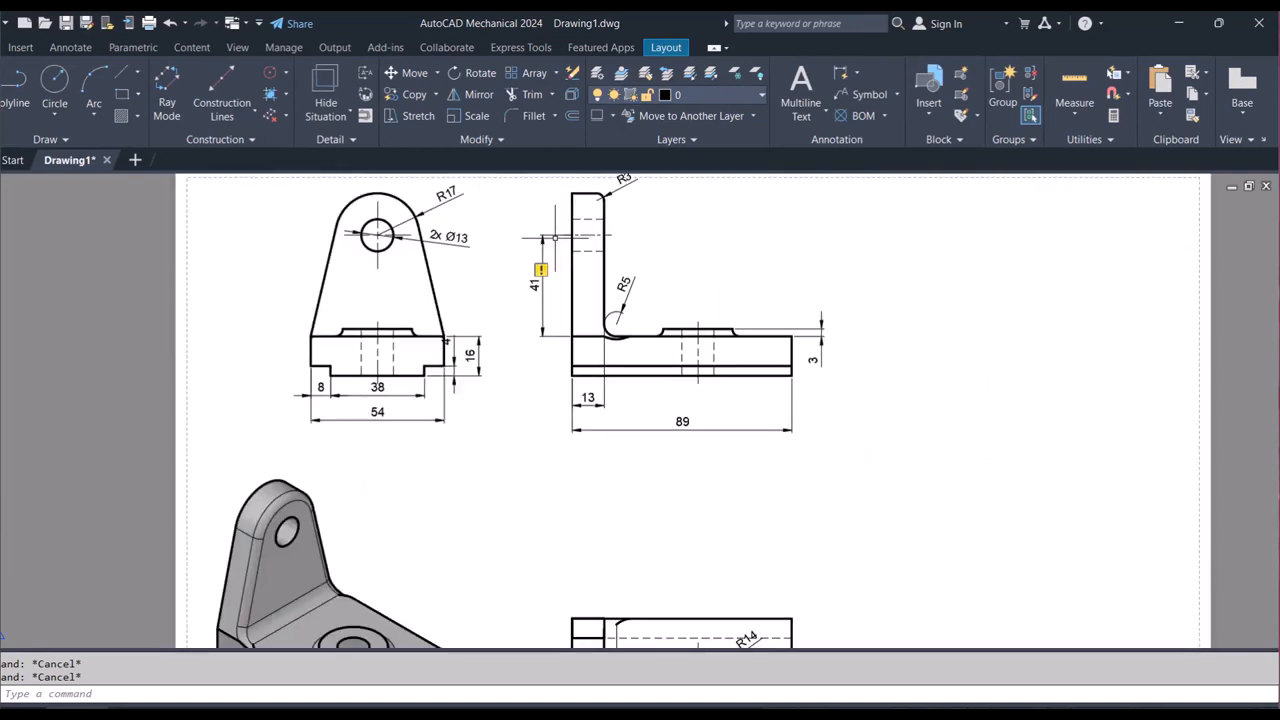
pyautogui.scroll(-2, 555, 238)
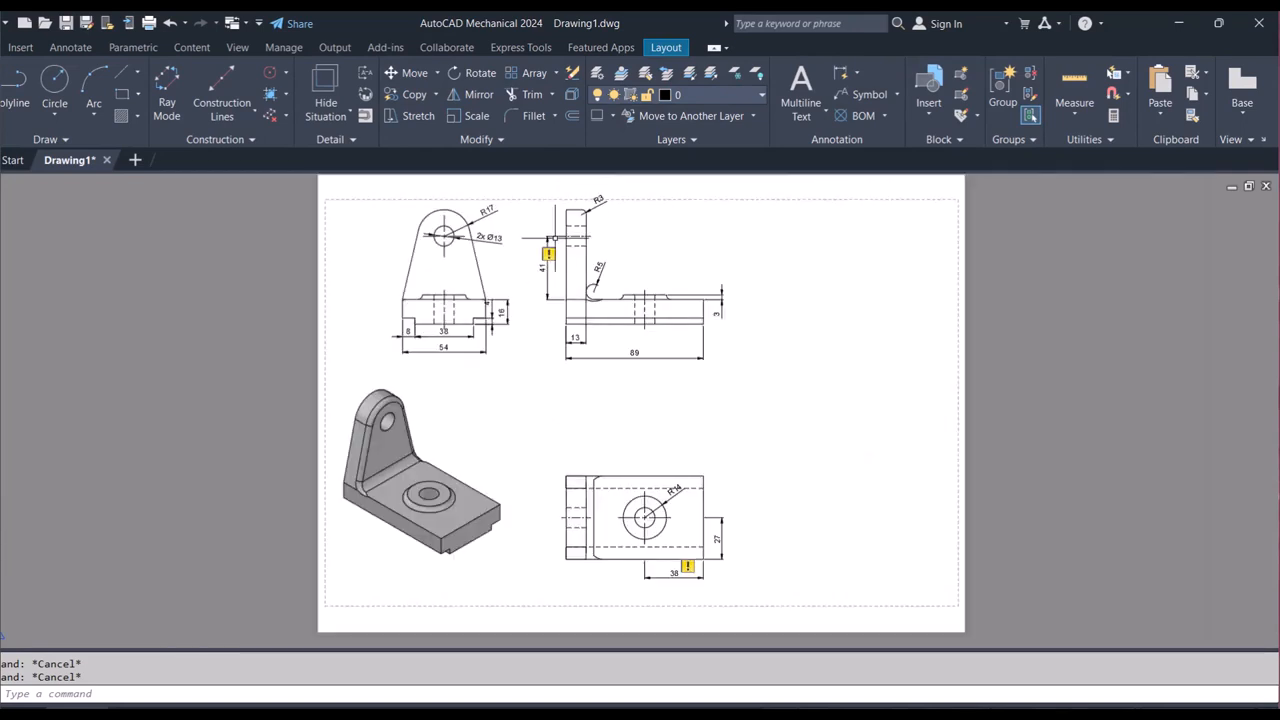
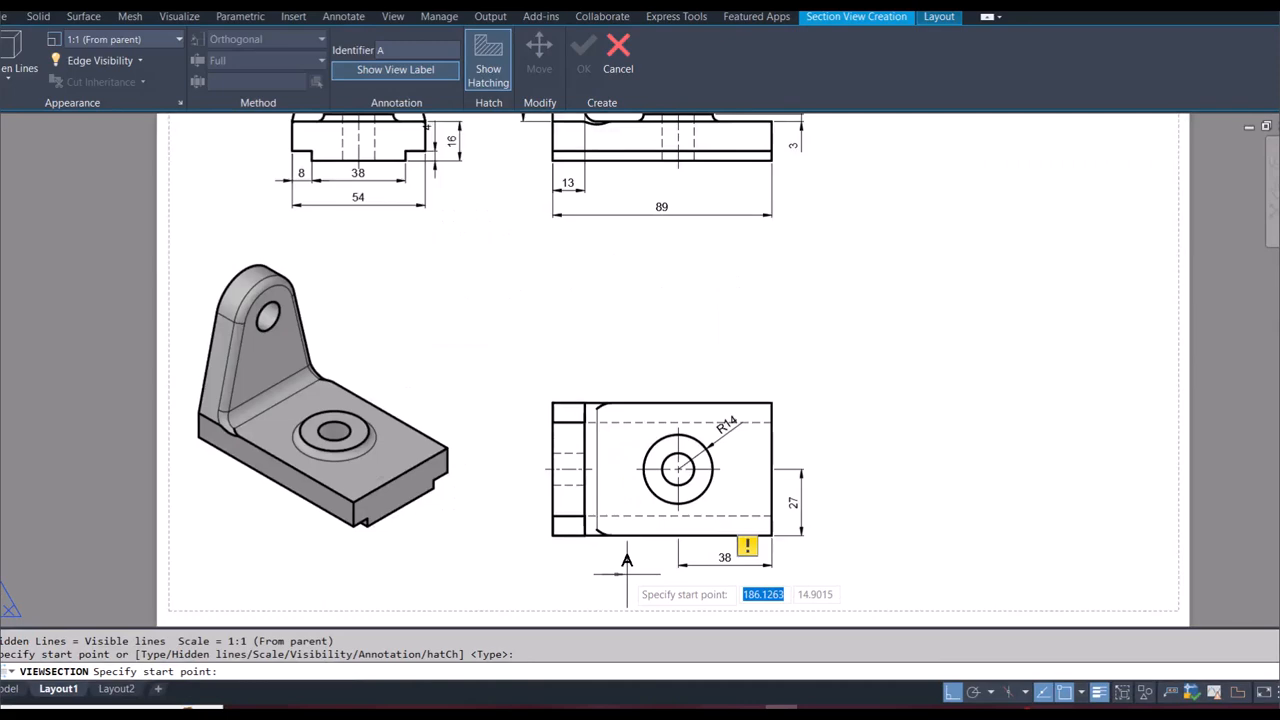
# Step: Create full section view A-A along the top view's horizontal centreline, placing the section directly above the top view
pyautogui.scroll(2, 627, 574)
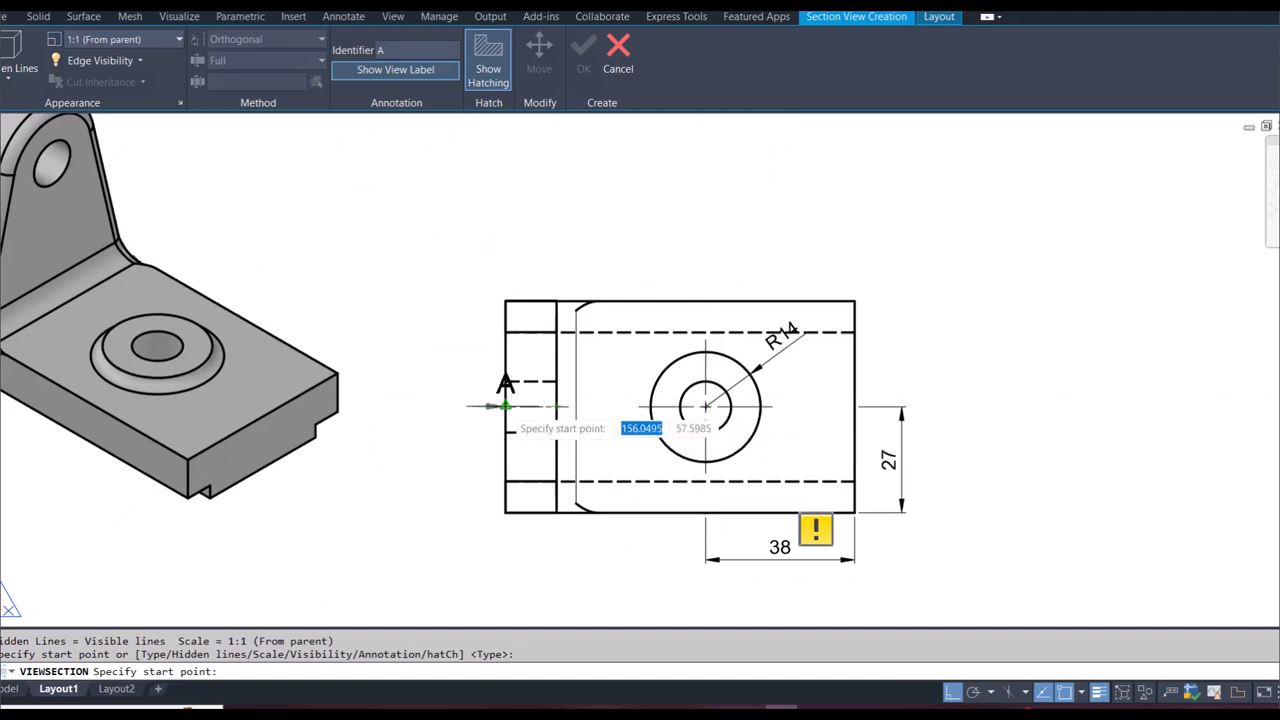
pyautogui.click(470, 408)
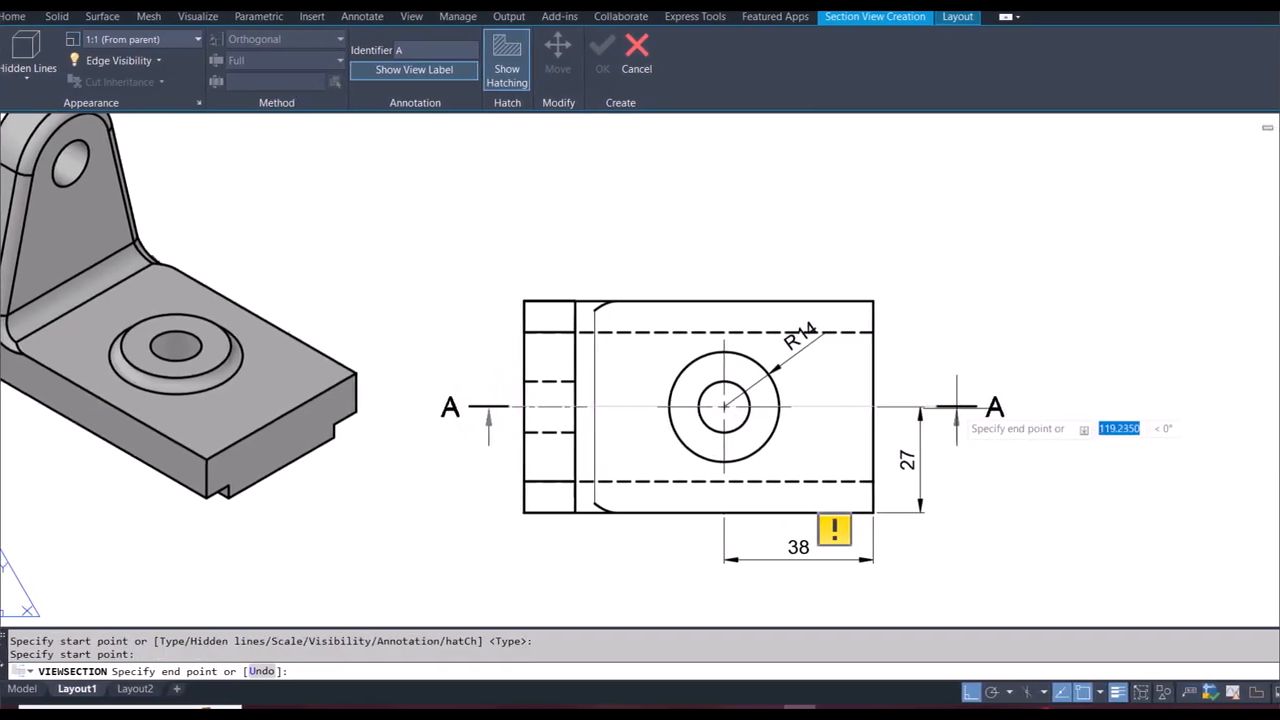
pyautogui.click(957, 407)
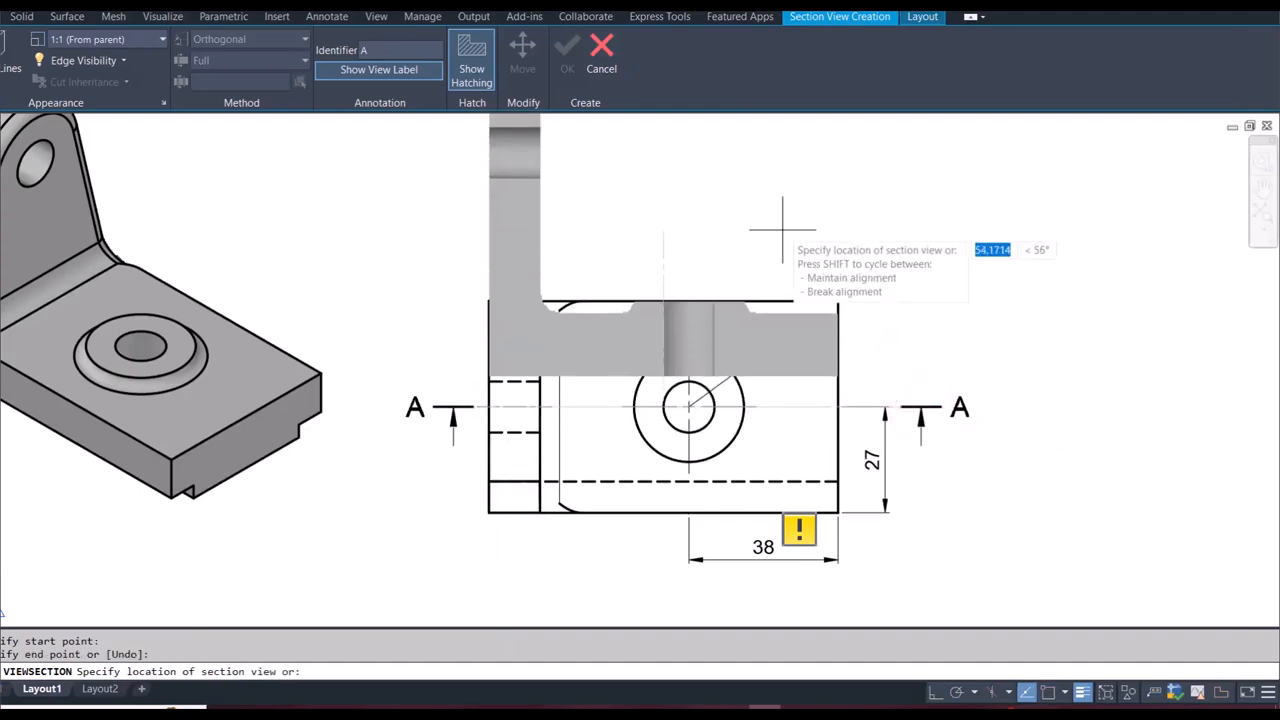
pyautogui.scroll(4, 782, 230)
pyautogui.scroll(-6, 782, 230)
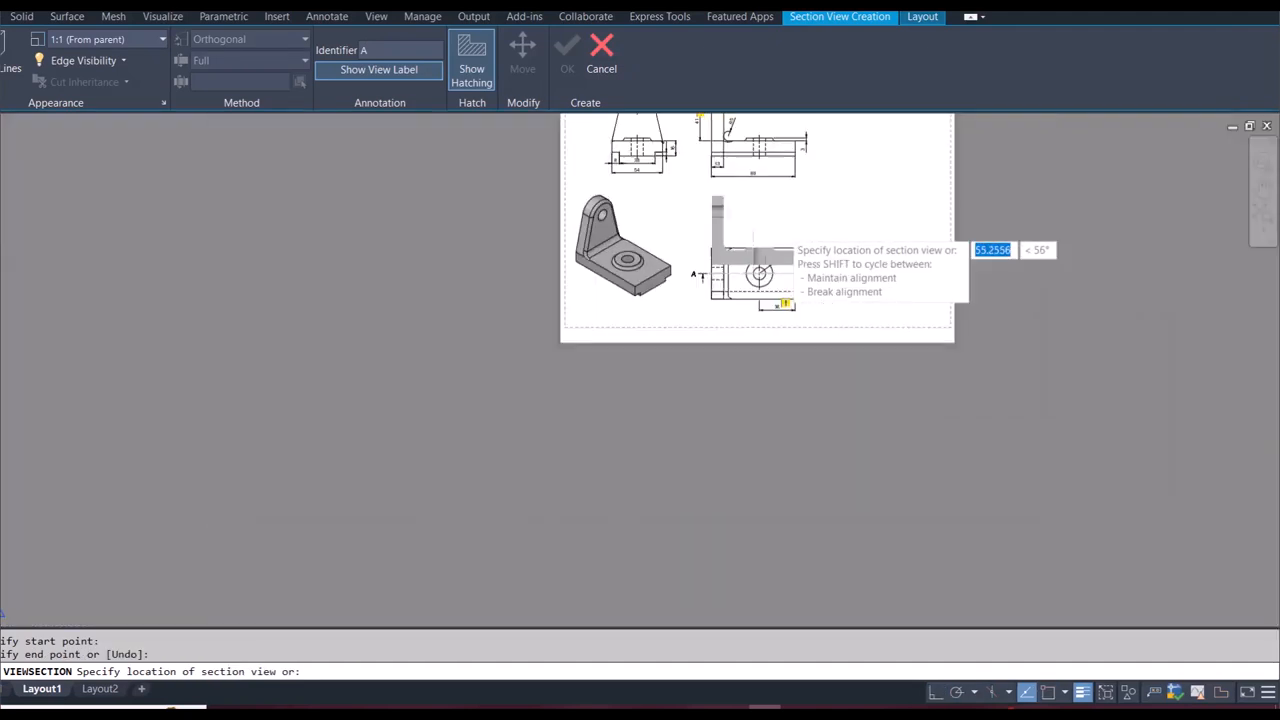
pyautogui.scroll(6, 782, 230)
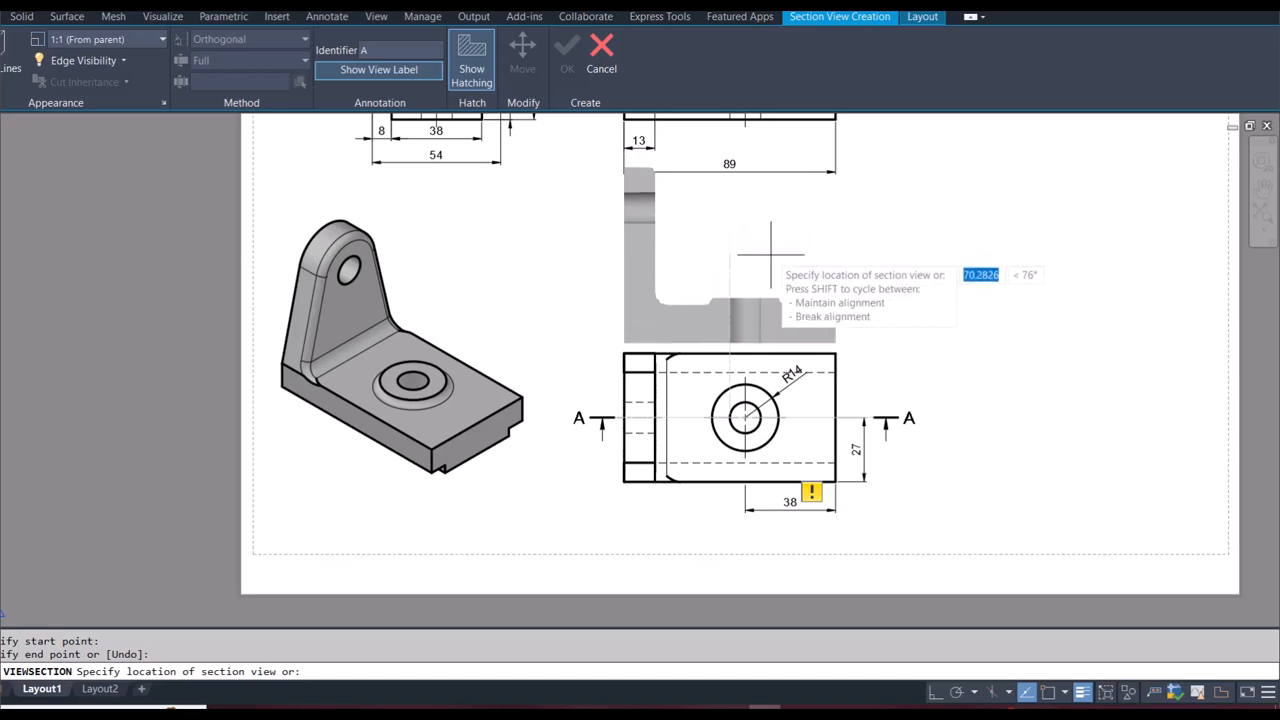
pyautogui.click(765, 262)
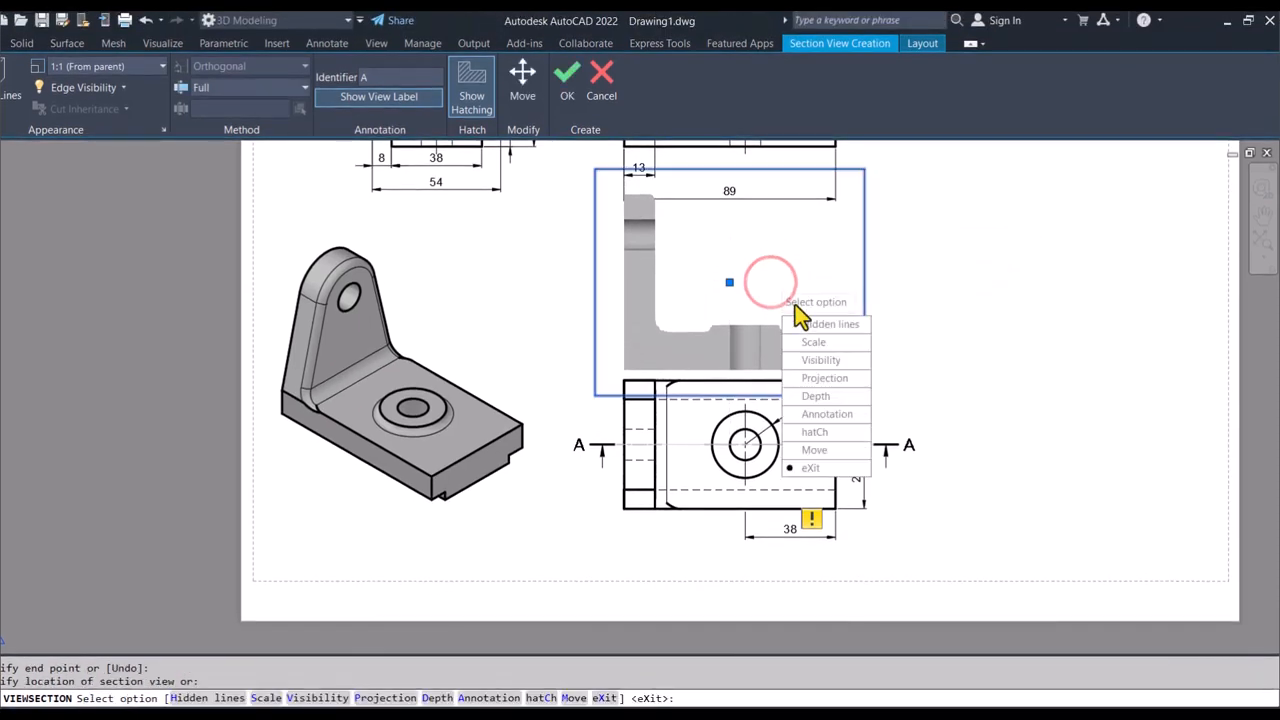
pyautogui.click(826, 467)
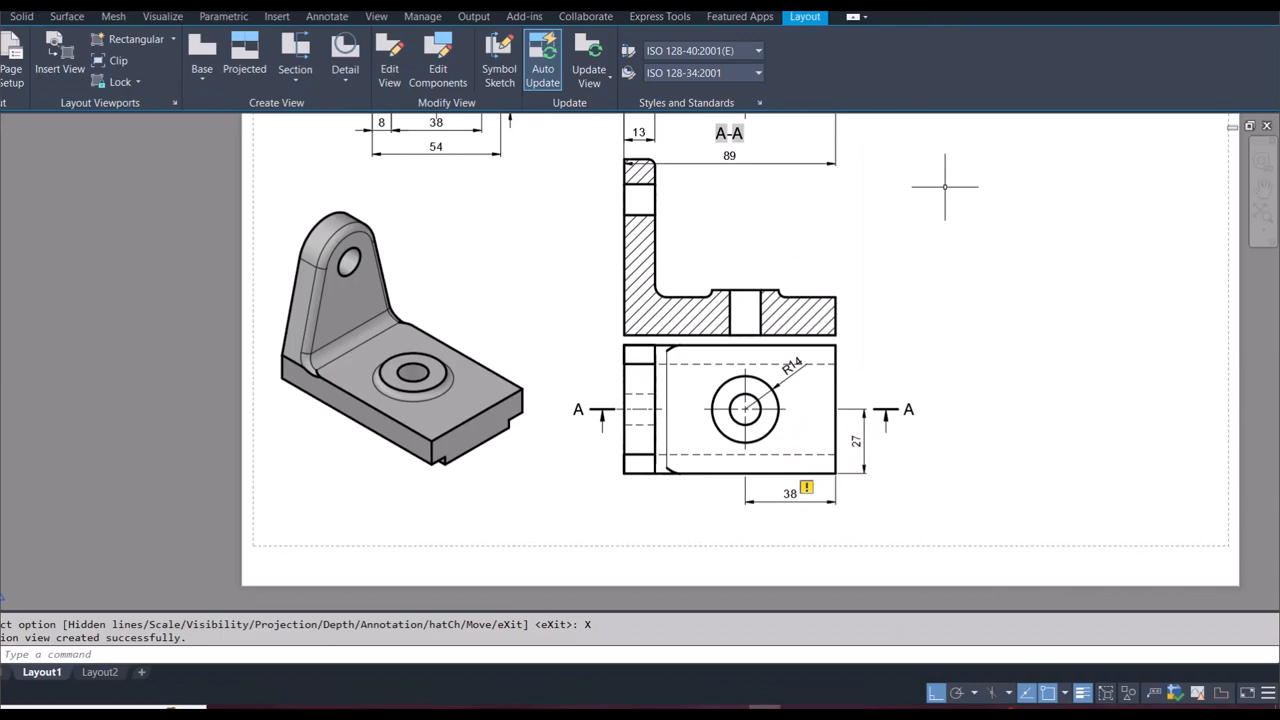
pyautogui.press('Escape')
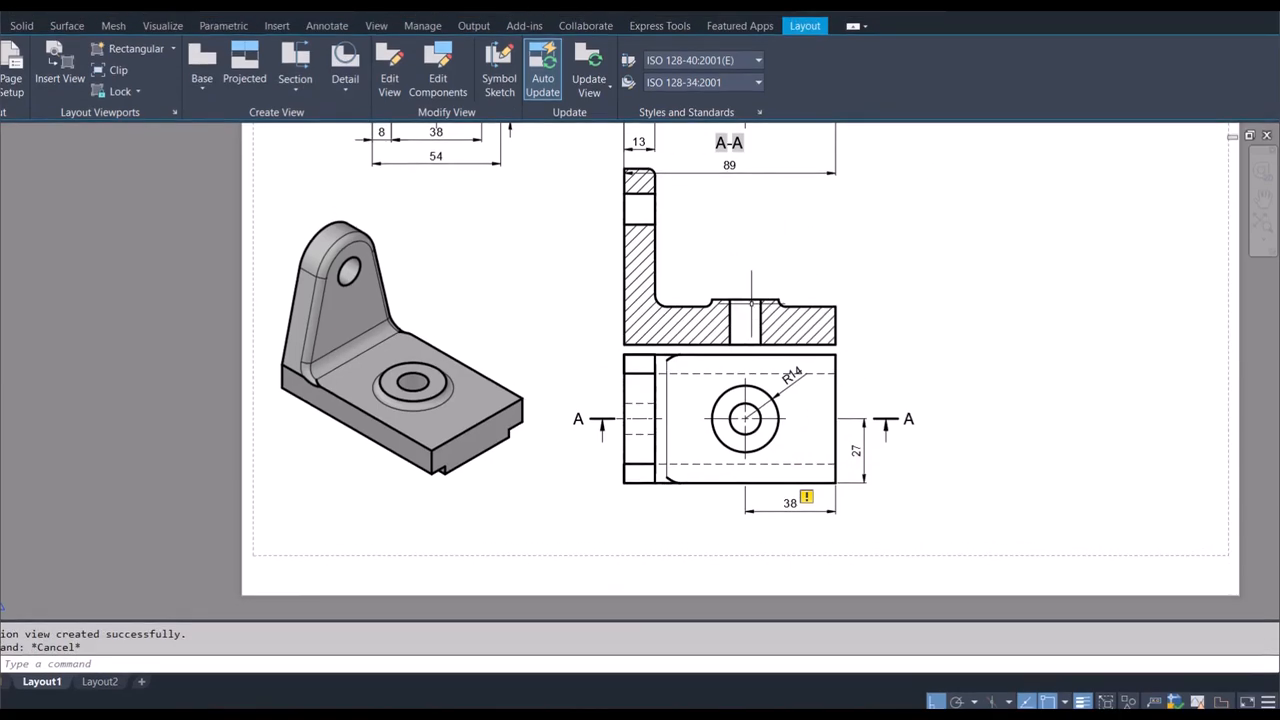
# Step: Turn ortho mode off and move section view A-A with its label into the free space right of the side view
pyautogui.click(750, 292)
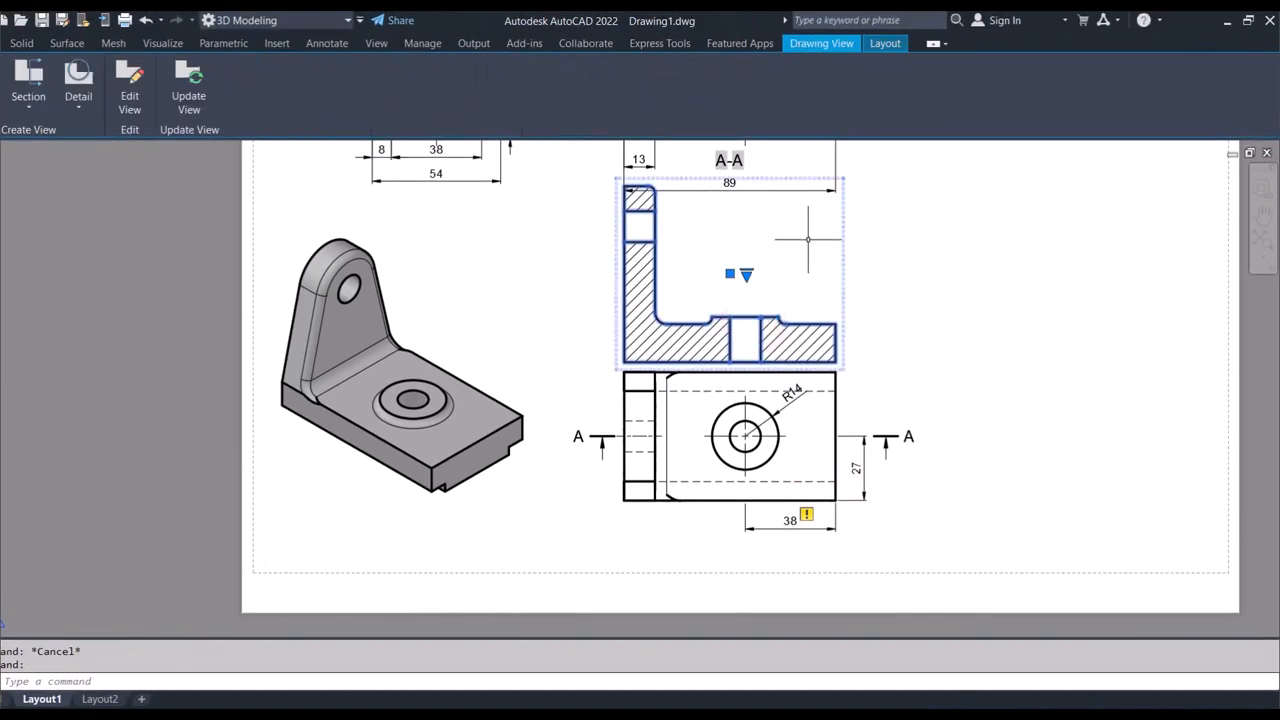
pyautogui.click(737, 158)
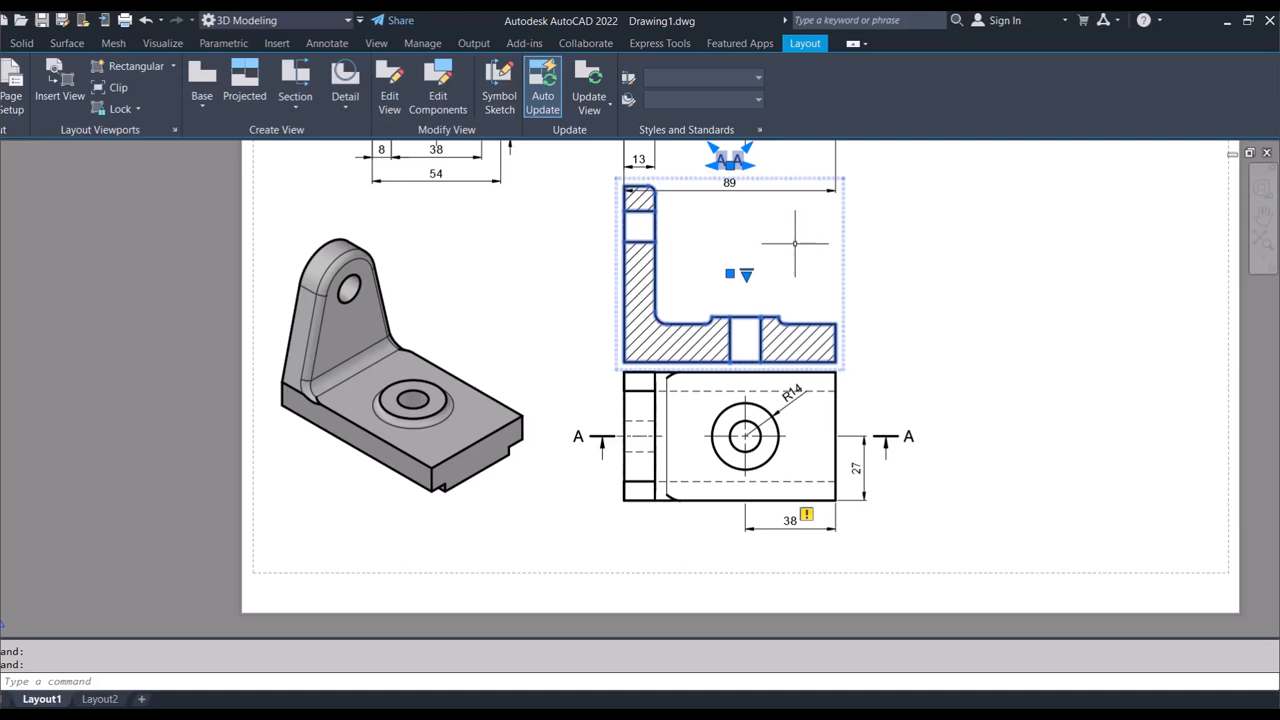
pyautogui.click(730, 273)
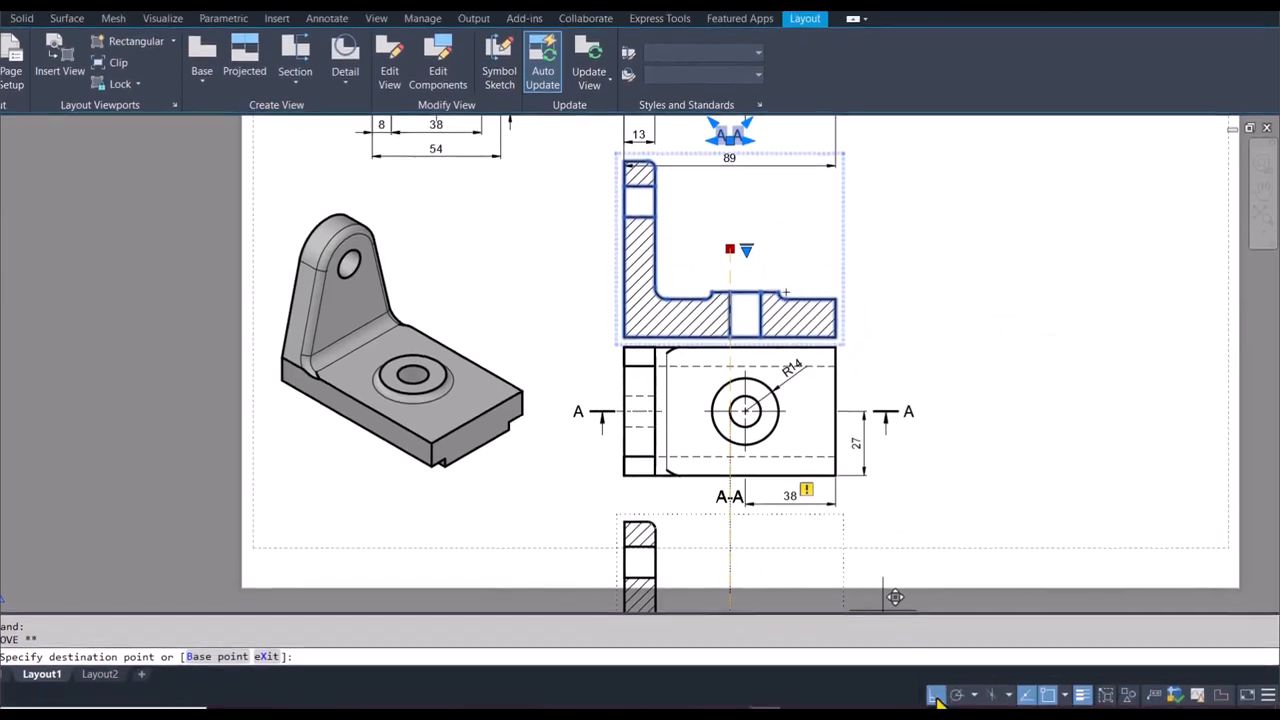
pyautogui.click(932, 713)
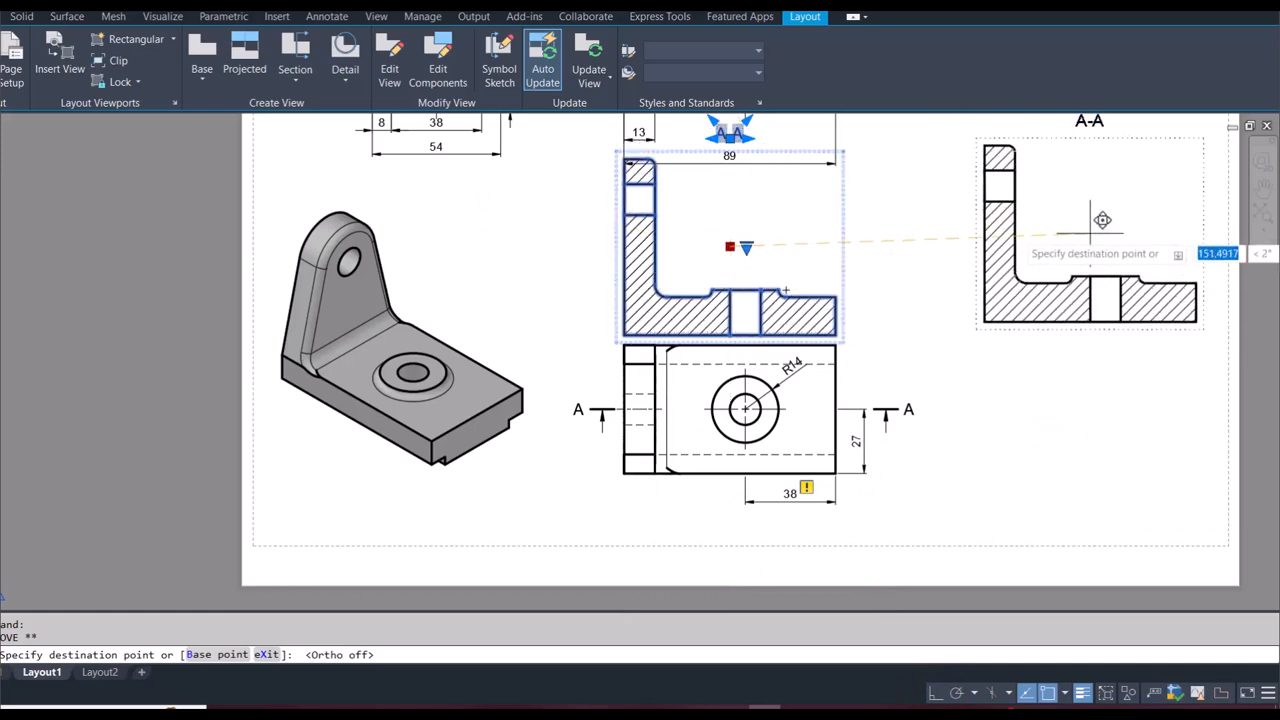
pyautogui.scroll(2, 1035, 233)
pyautogui.scroll(-8, 1035, 233)
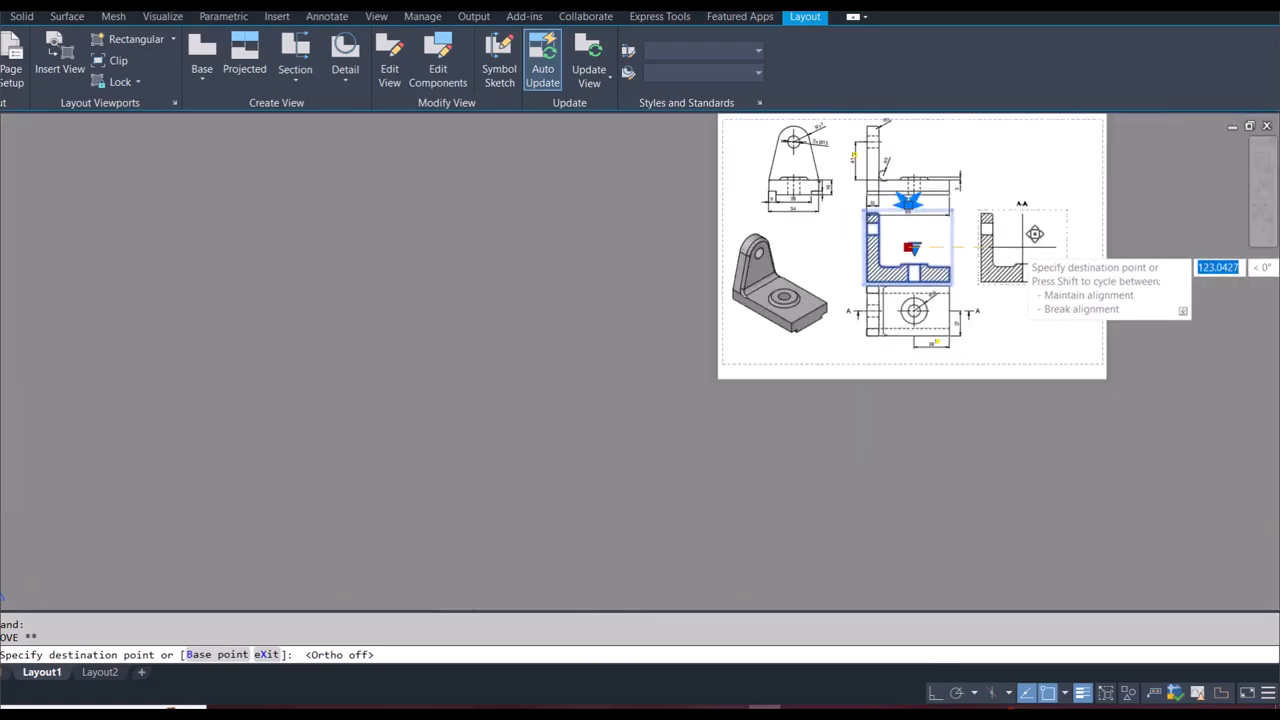
pyautogui.scroll(5, 1037, 198)
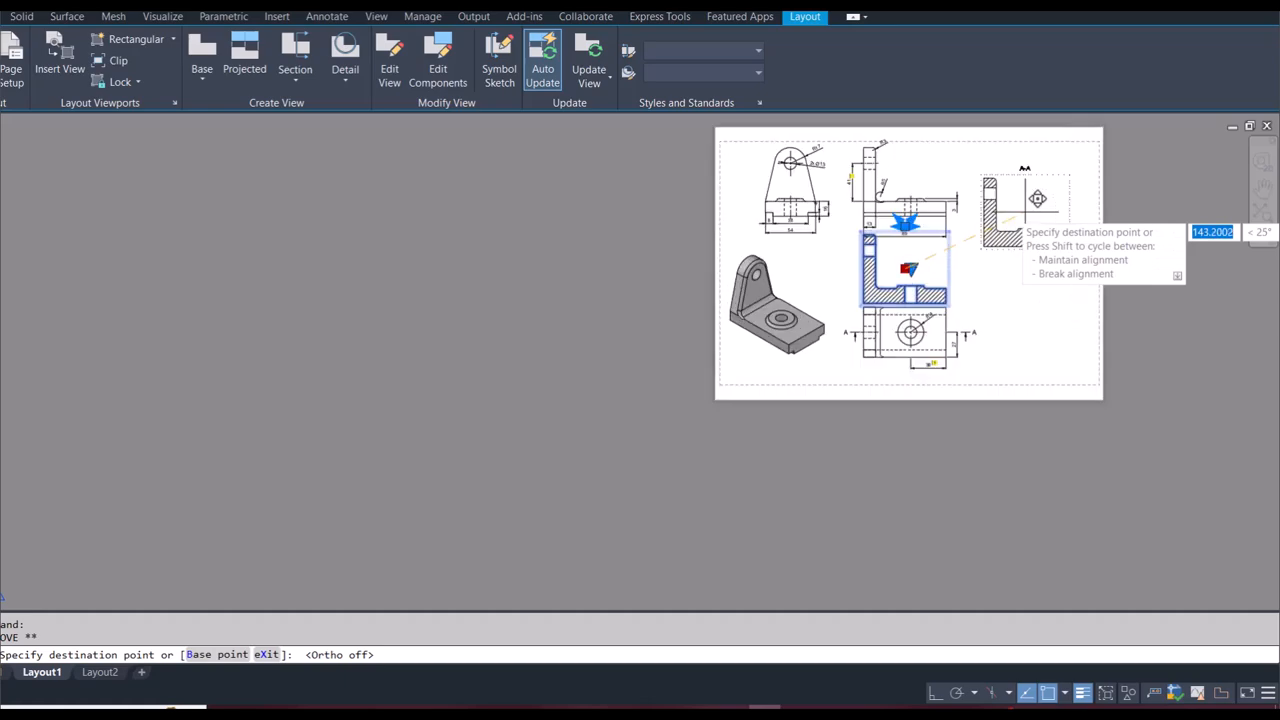
pyautogui.scroll(2, 1037, 198)
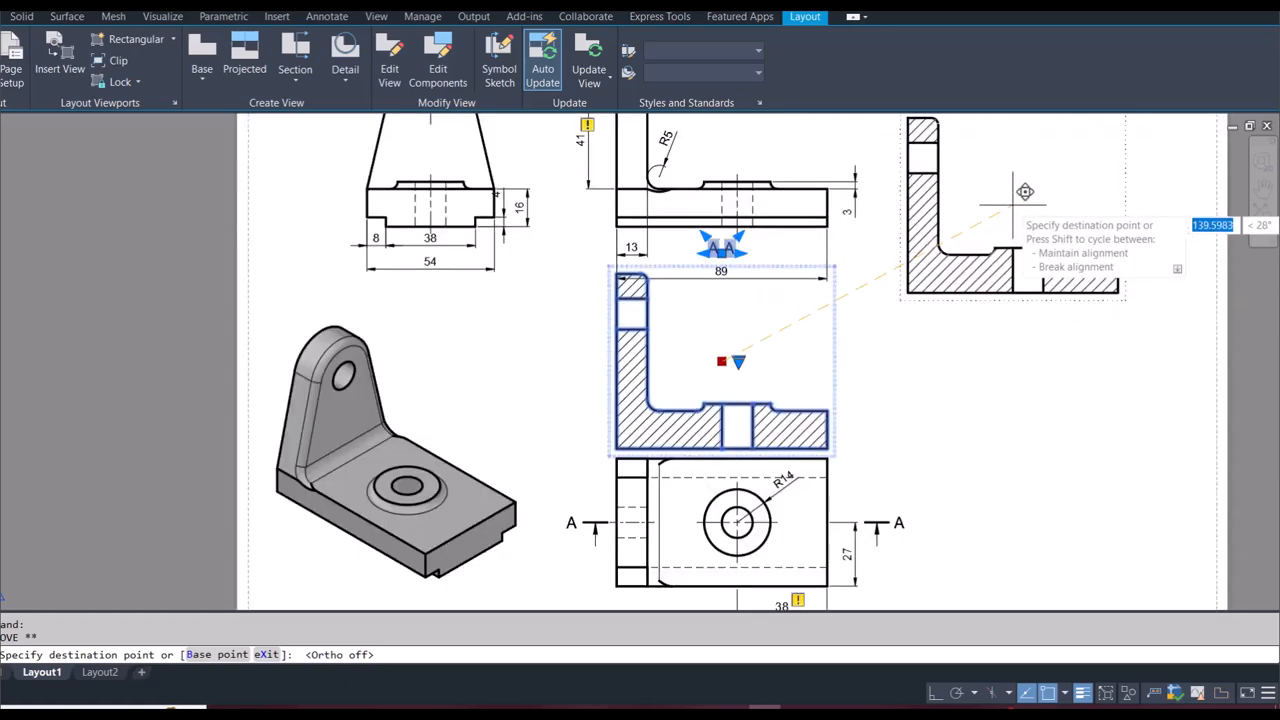
pyautogui.scroll(-5, 1030, 195)
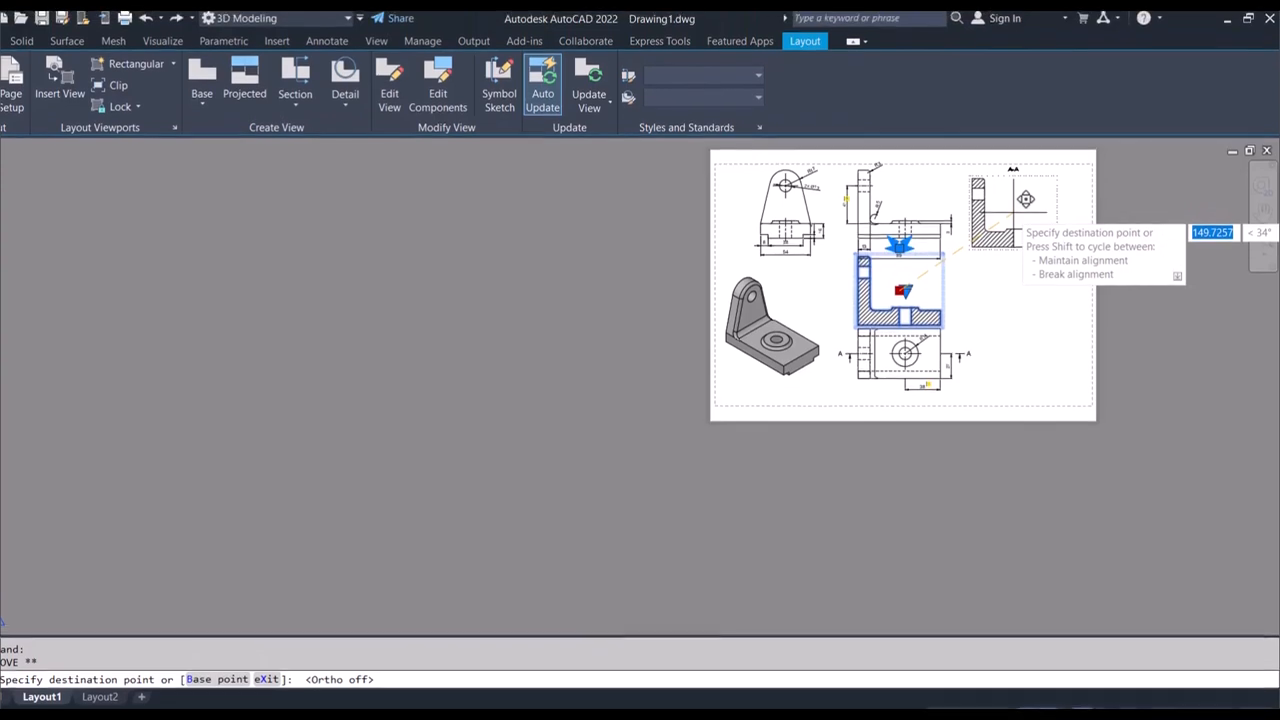
pyautogui.click(1013, 188)
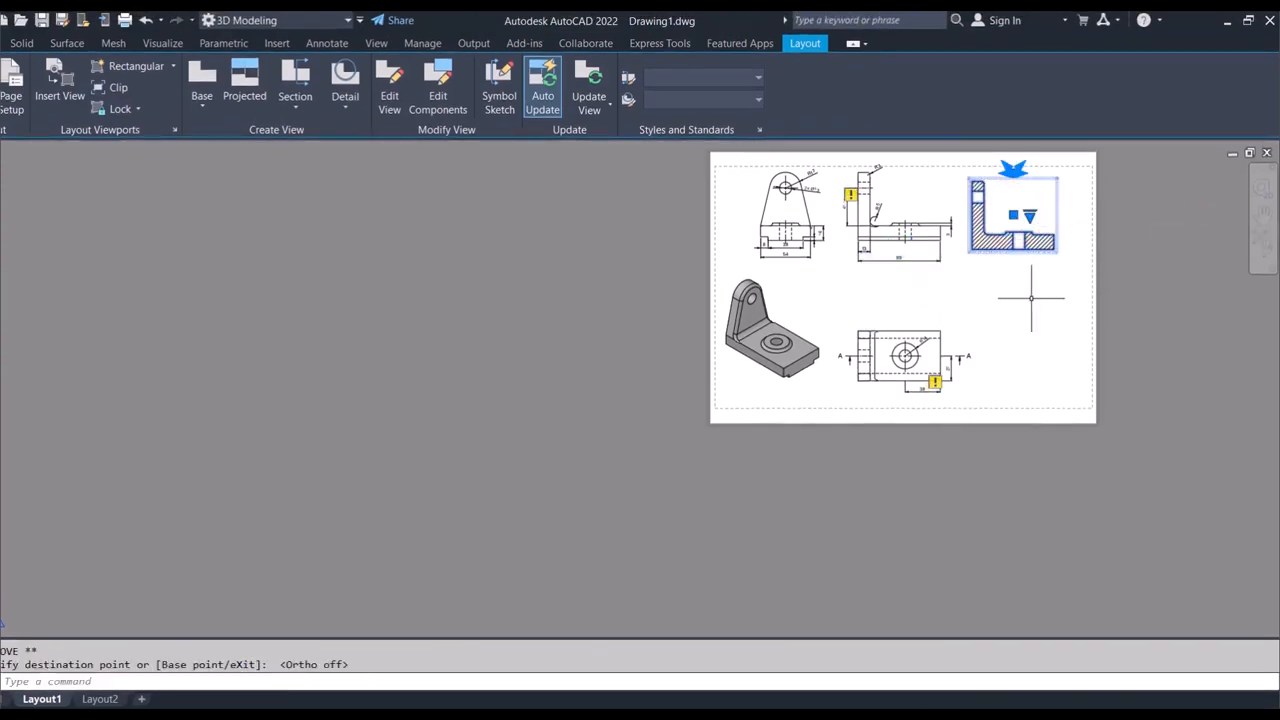
pyautogui.press('Escape')
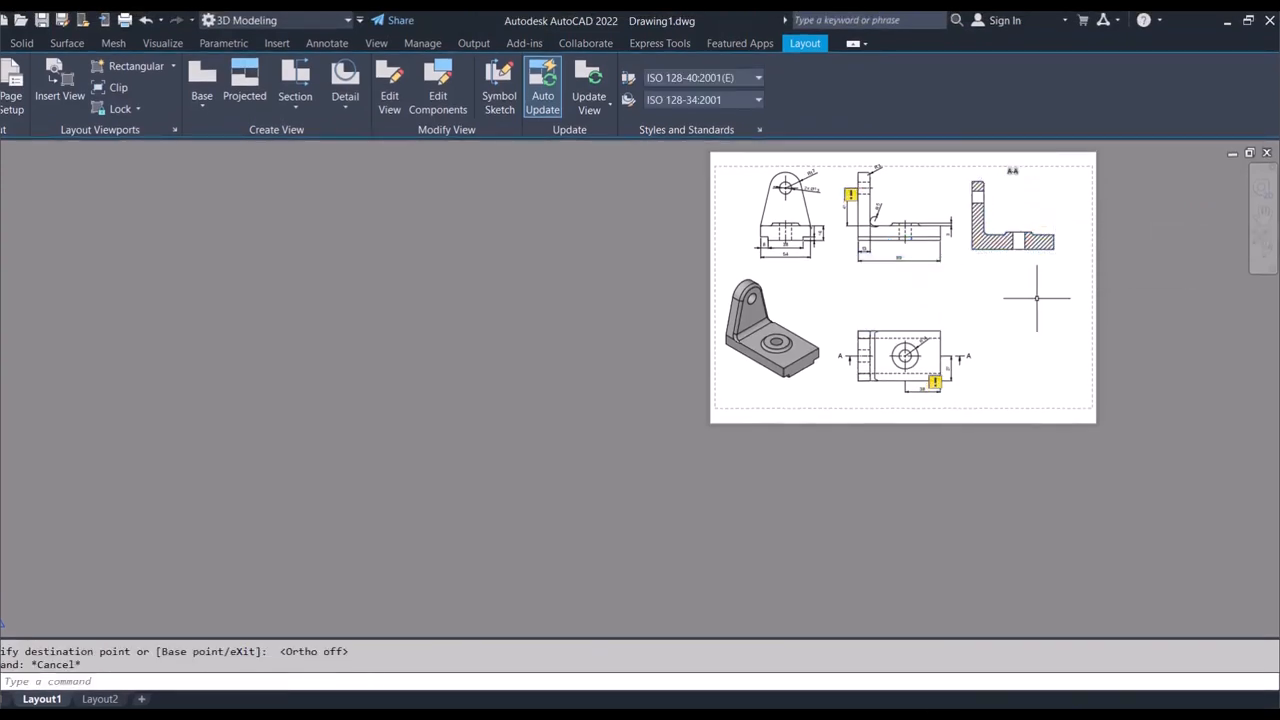
# Step: Move the top view with its dimensions and section line straight up, closer beneath the side view
pyautogui.write('z')
pyautogui.press('Return')
pyautogui.write('a')
pyautogui.press('Return')
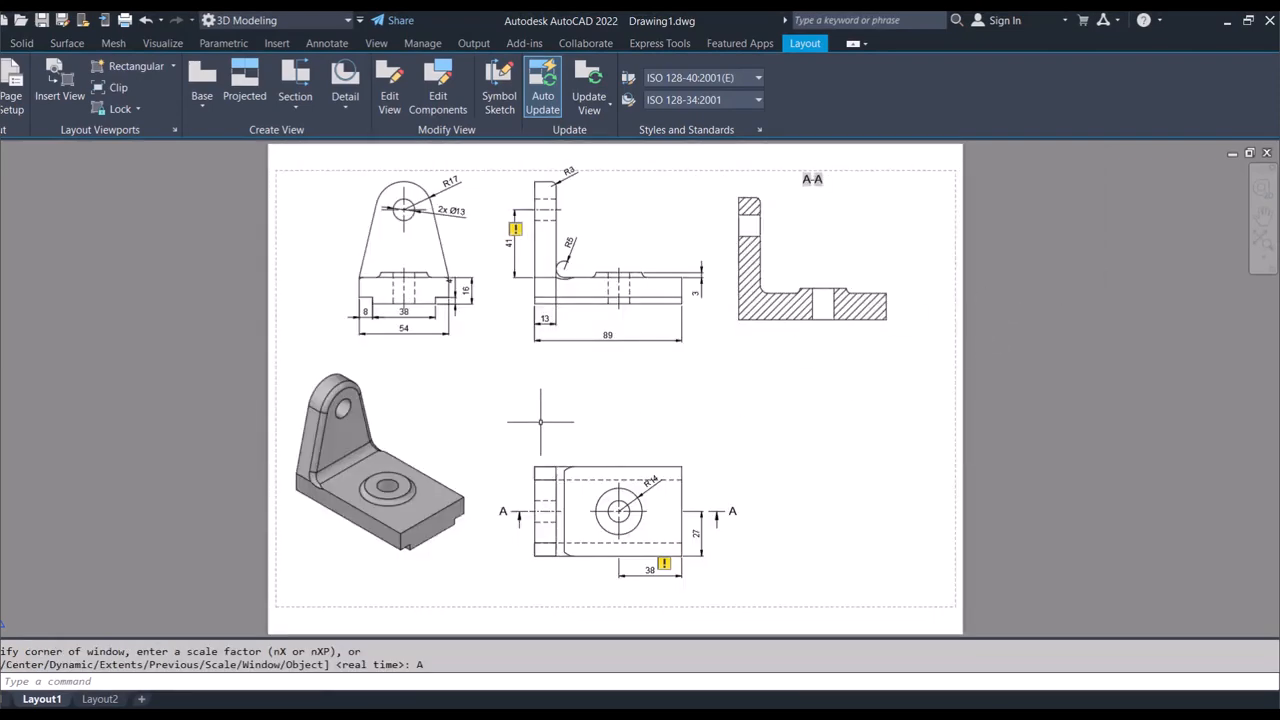
pyautogui.click(474, 420)
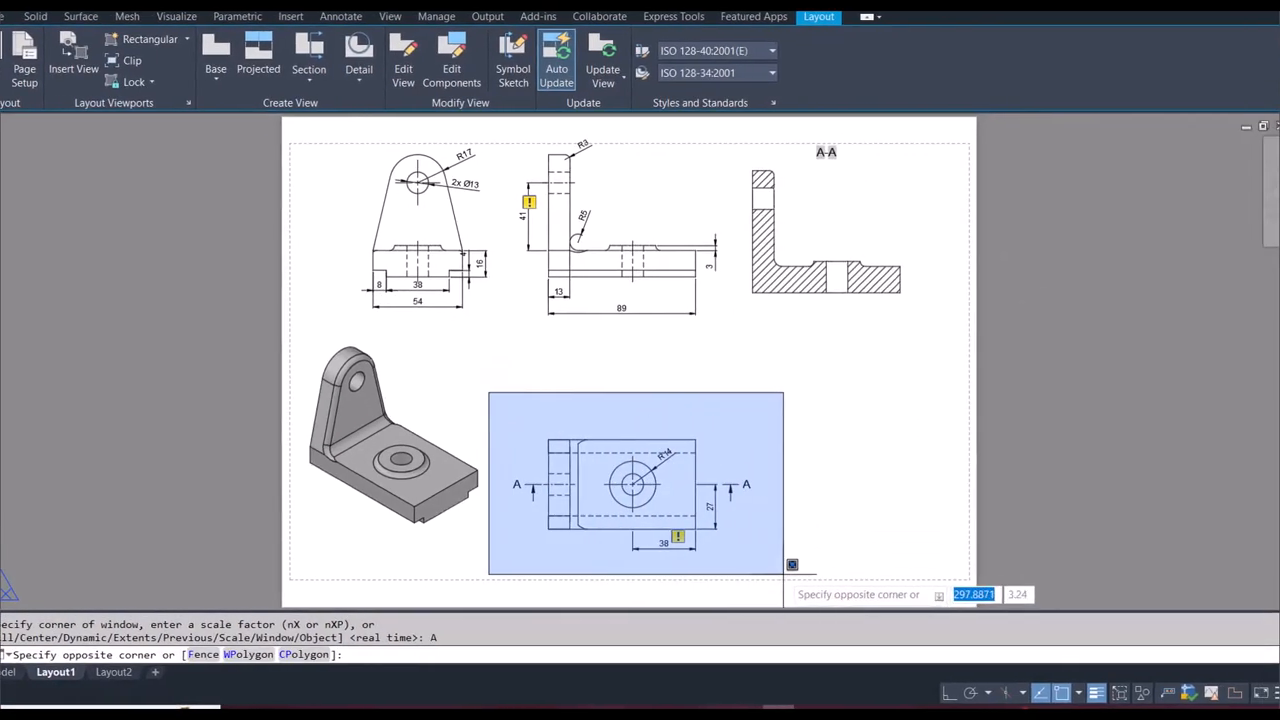
pyautogui.click(820, 574)
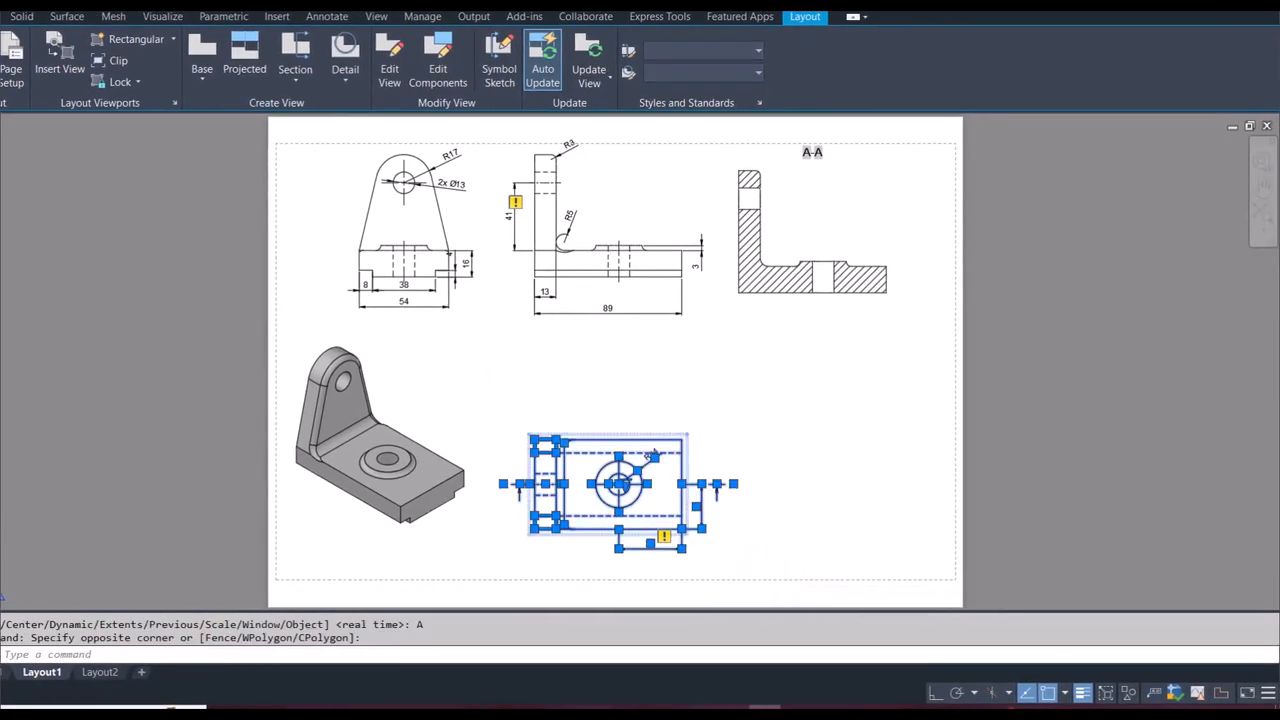
pyautogui.write('m')
pyautogui.press('Return')
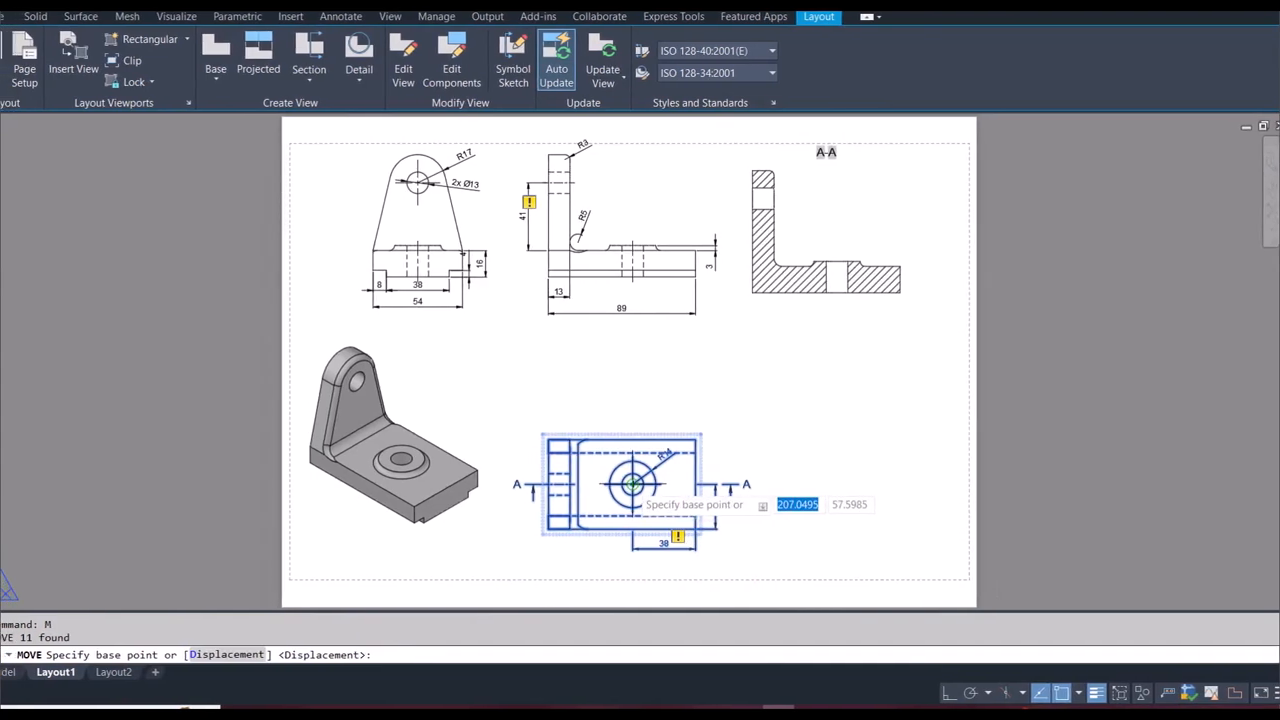
pyautogui.click(618, 484)
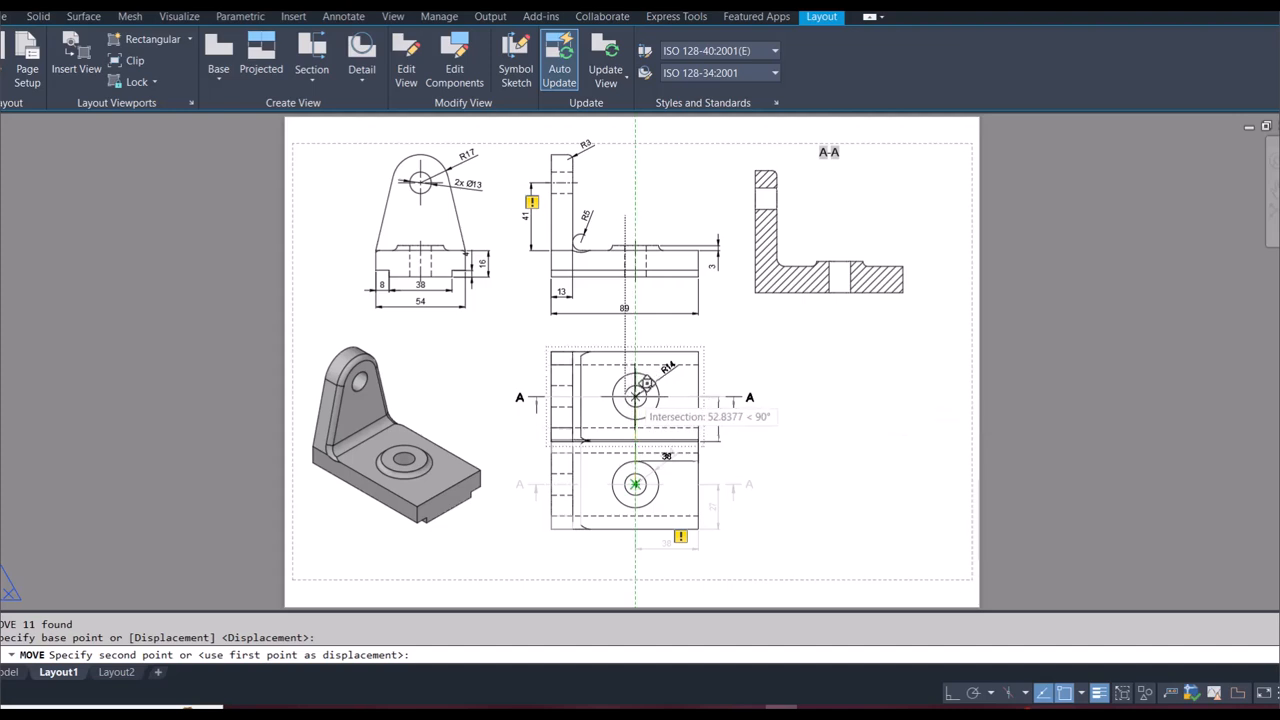
pyautogui.click(636, 397)
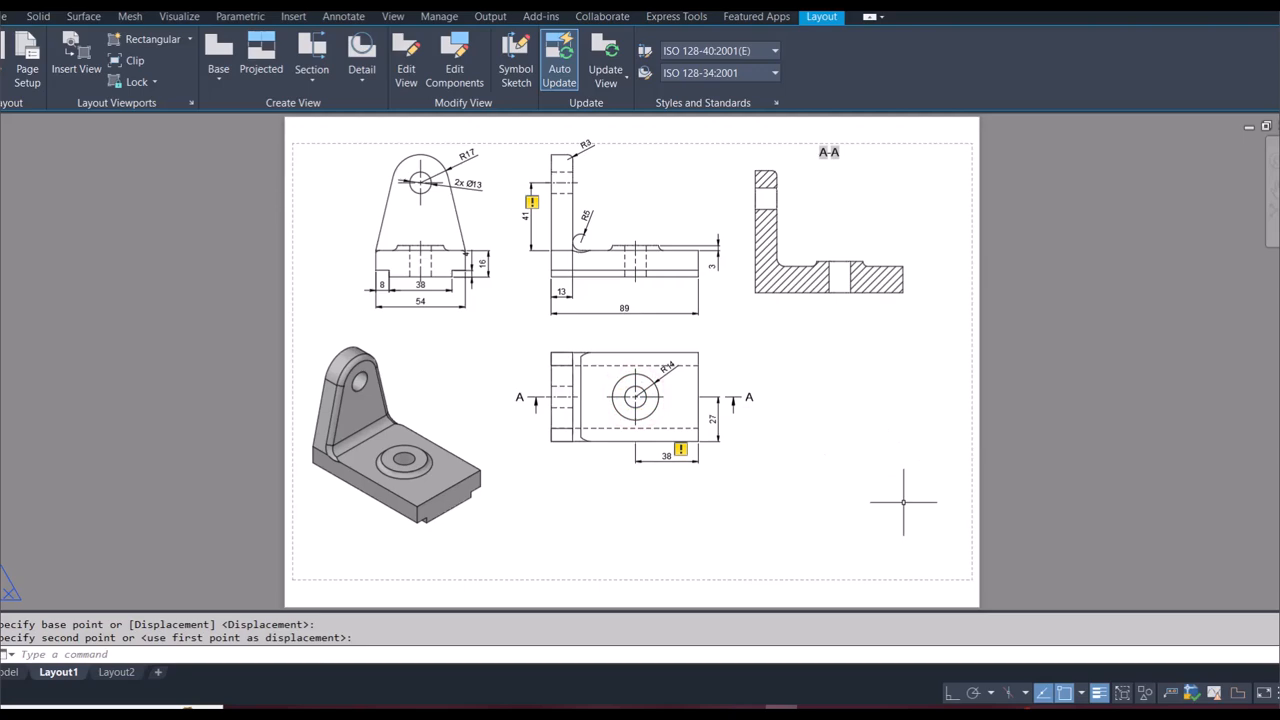
pyautogui.press('Escape')
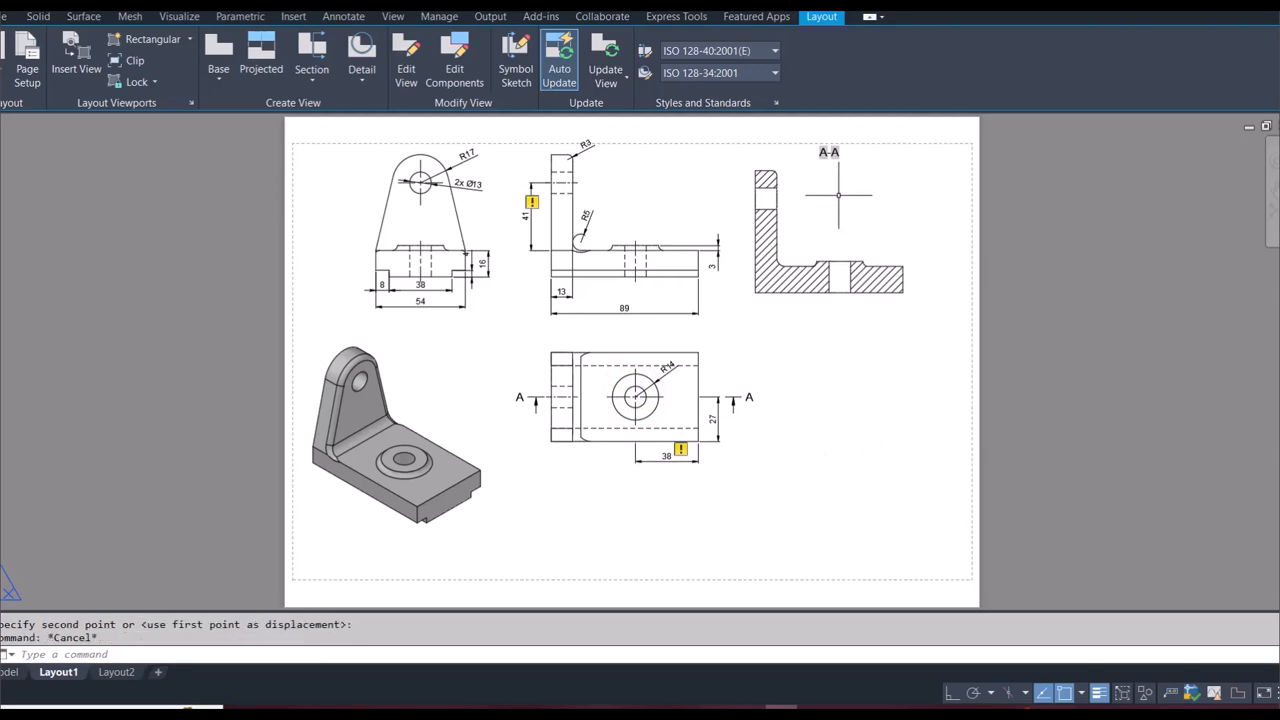
# Step: Move the A-A label down into the open area inside the L-shaped section view and deselect it
pyautogui.click(816, 179)
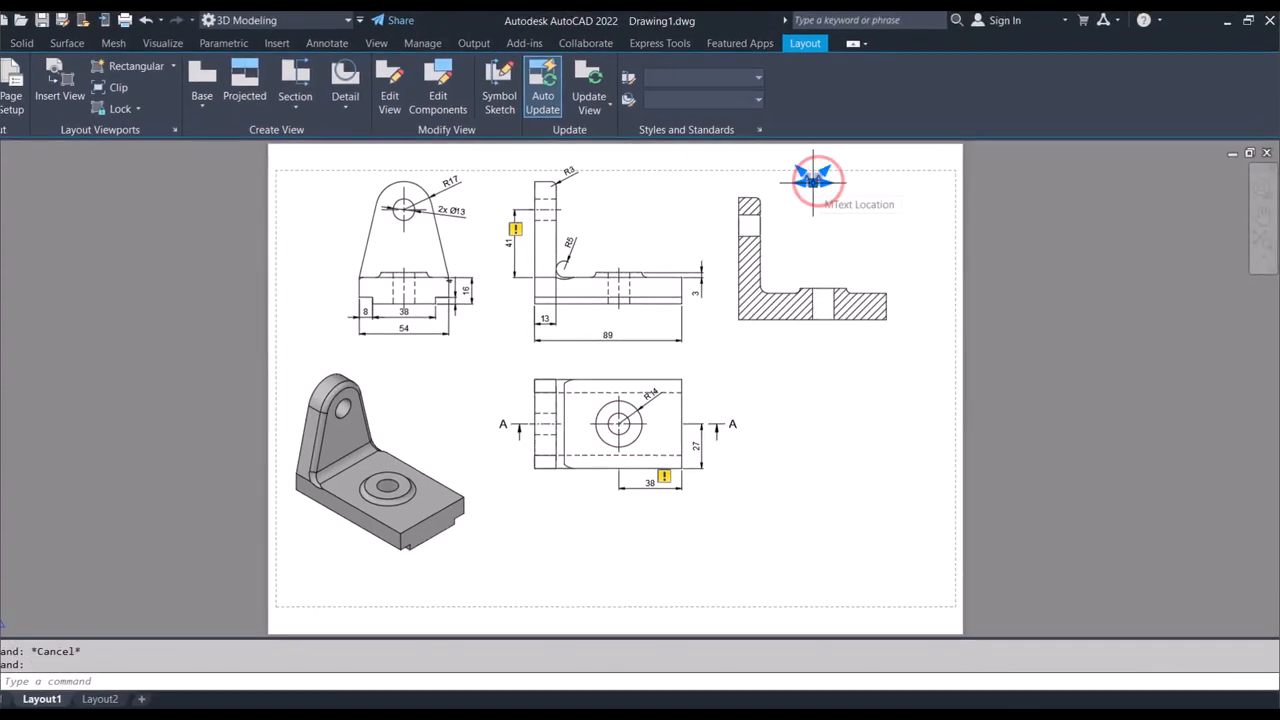
pyautogui.click(812, 180)
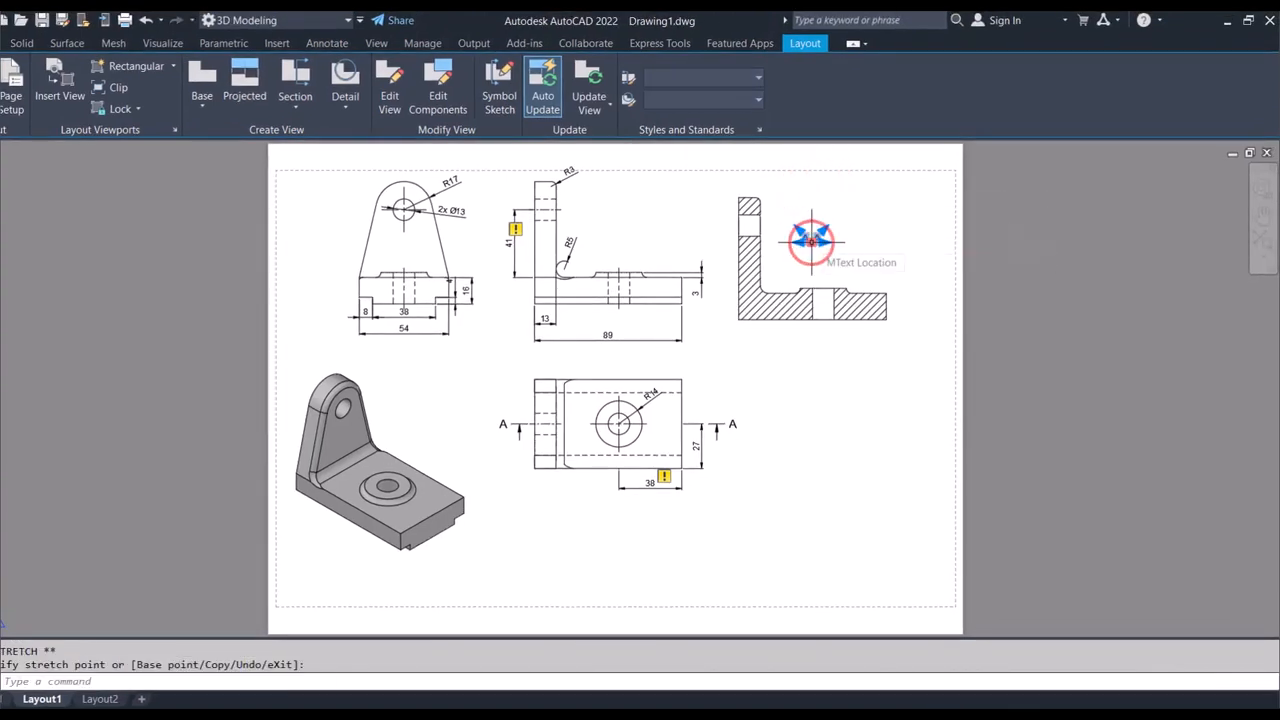
pyautogui.press('Escape')
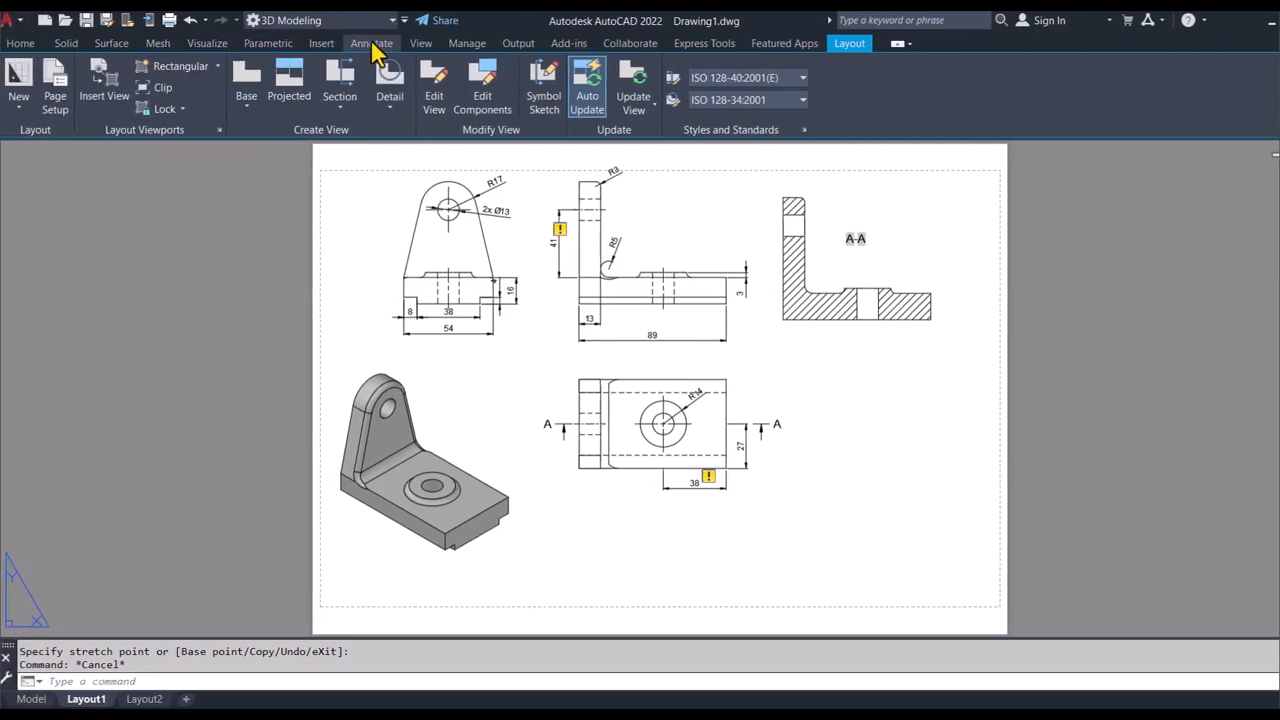
# Step: Add a horizontal centerline between the two edges of the hole in the section view's upright wall
pyautogui.click(326, 45)
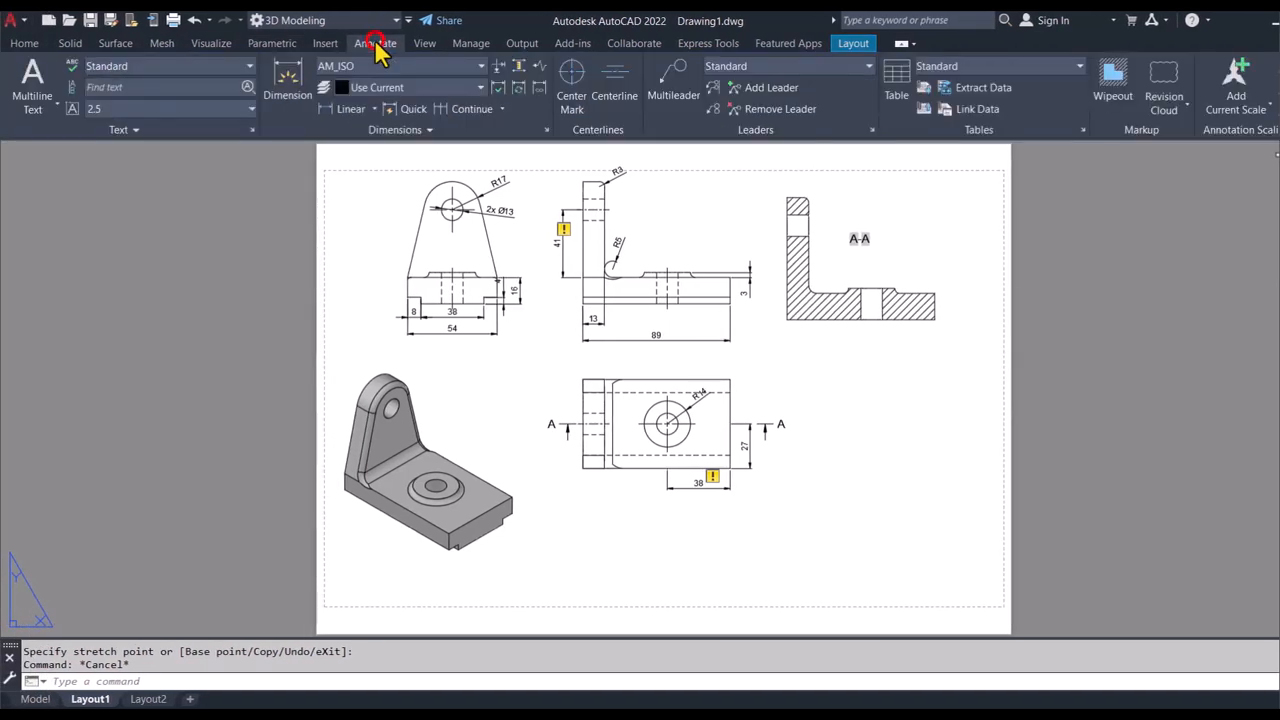
pyautogui.click(578, 84)
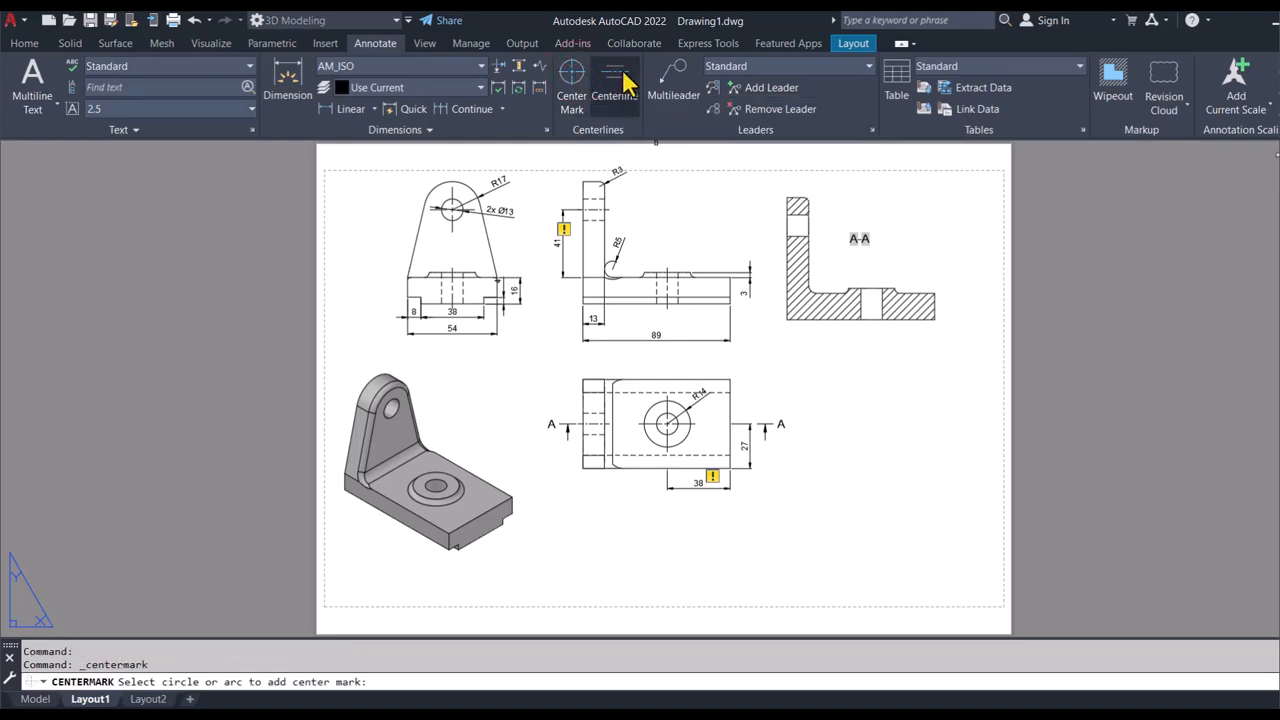
pyautogui.click(616, 78)
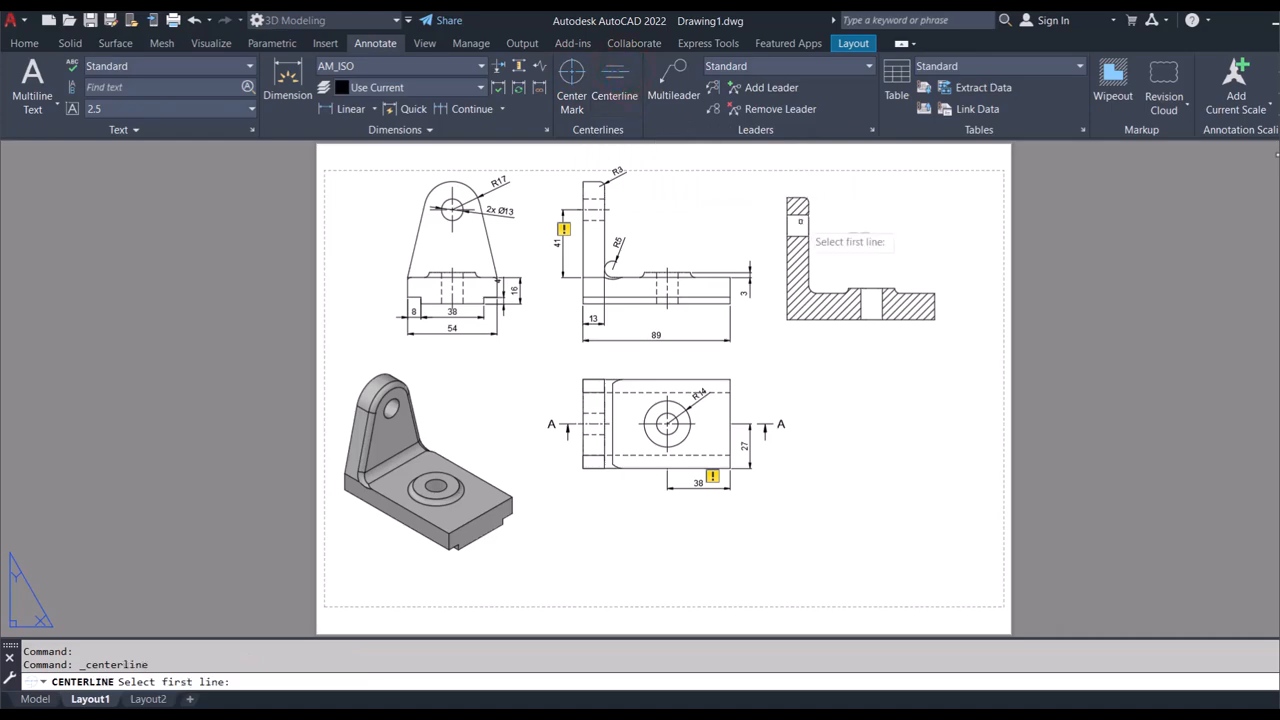
pyautogui.scroll(5, 800, 221)
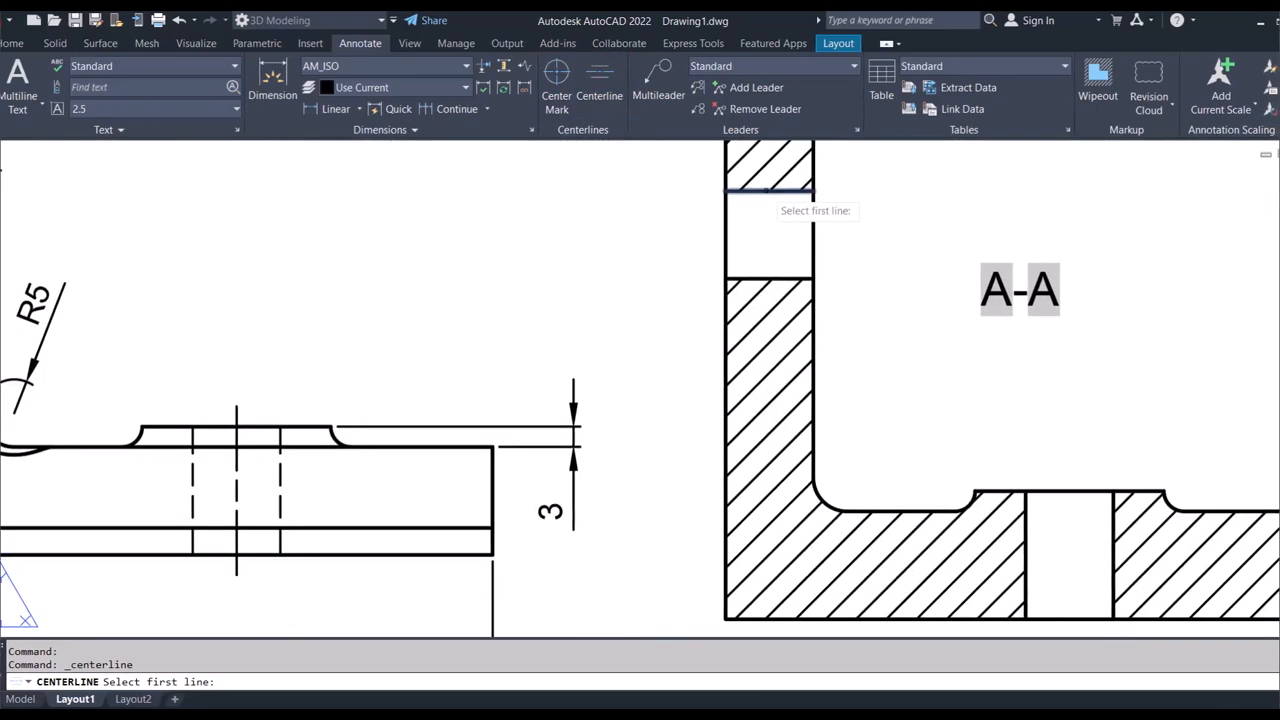
pyautogui.click(779, 190)
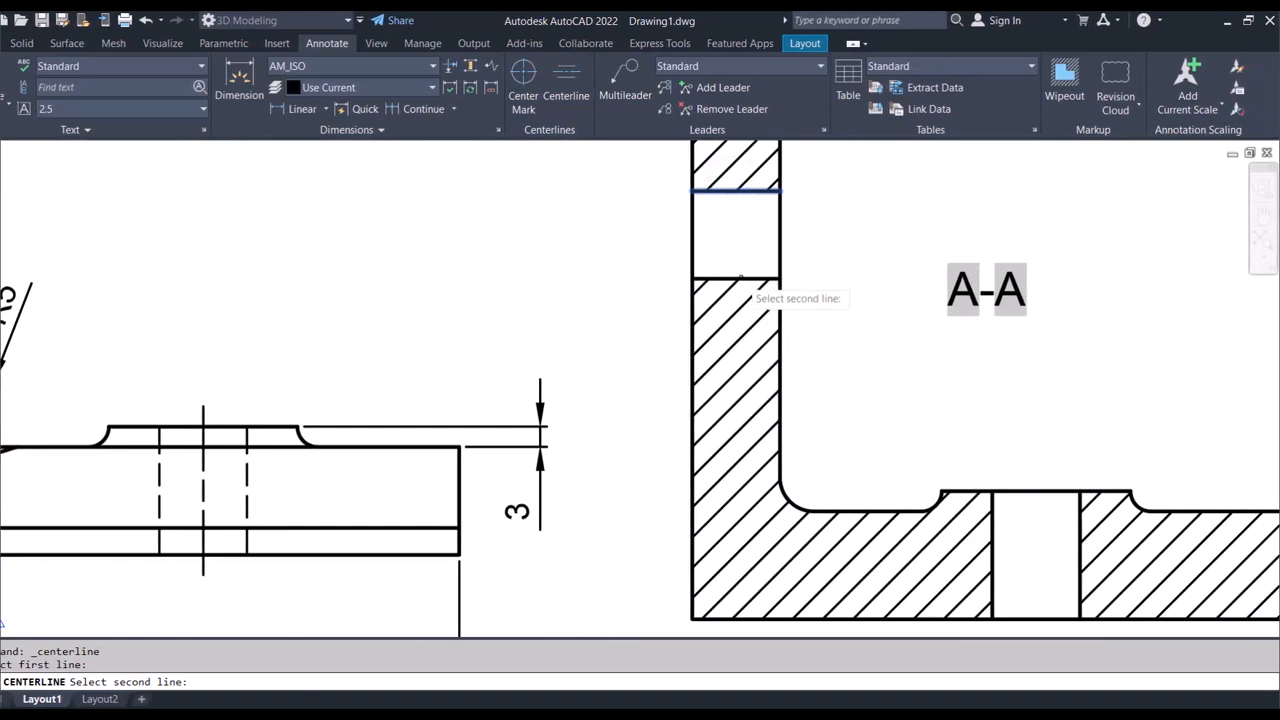
pyautogui.click(741, 279)
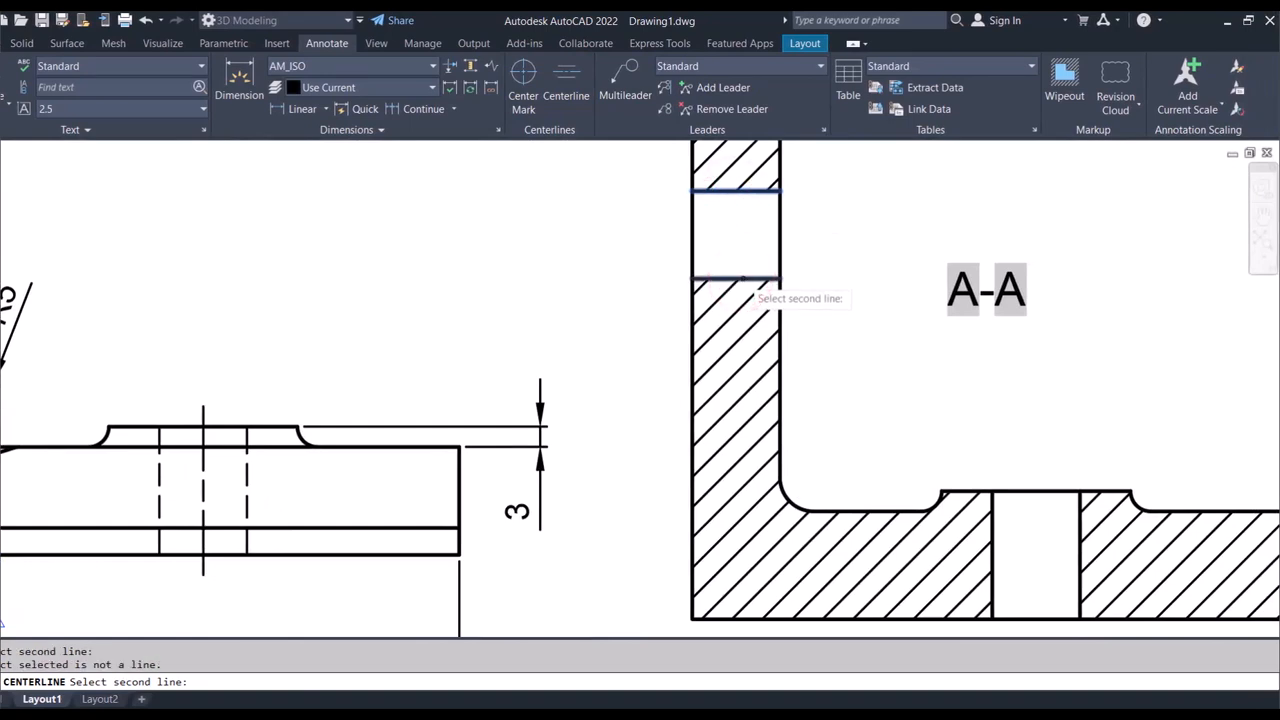
pyautogui.click(741, 279)
# Step: Add a vertical centerline between the two edges of the base hole in section view A-A
pyautogui.scroll(-4, 837, 258)
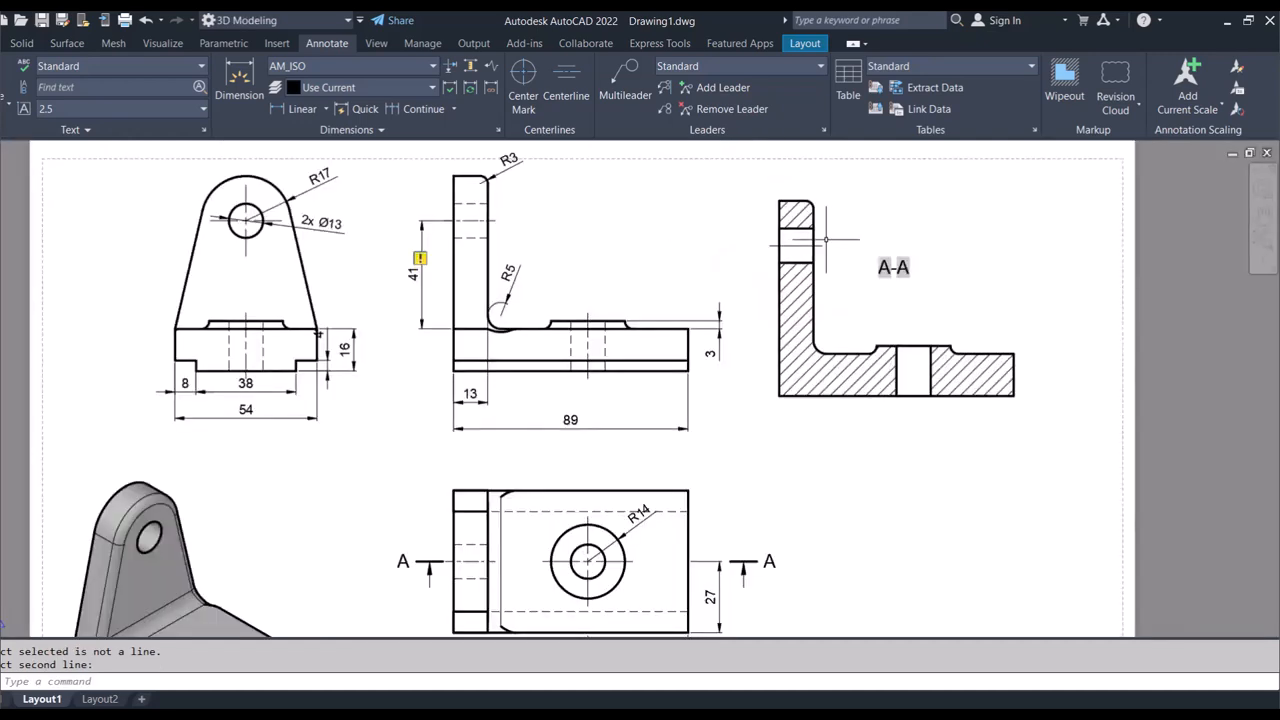
pyautogui.click(565, 82)
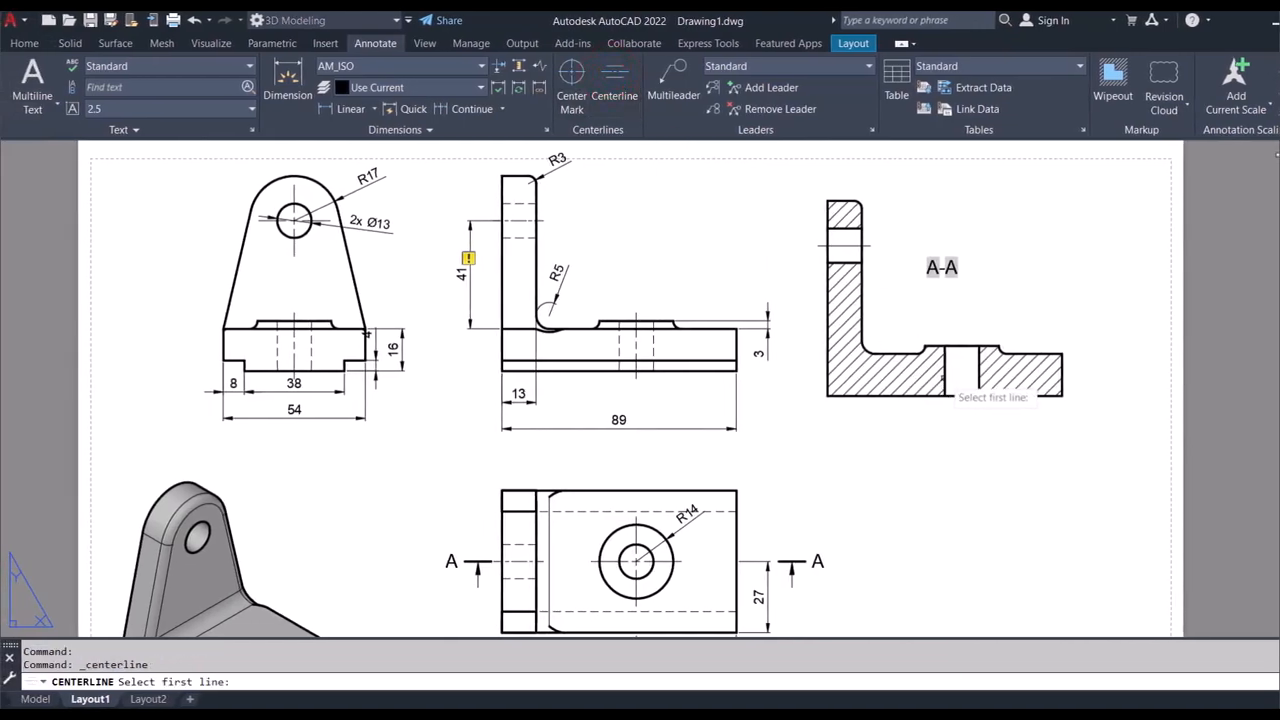
pyautogui.click(945, 370)
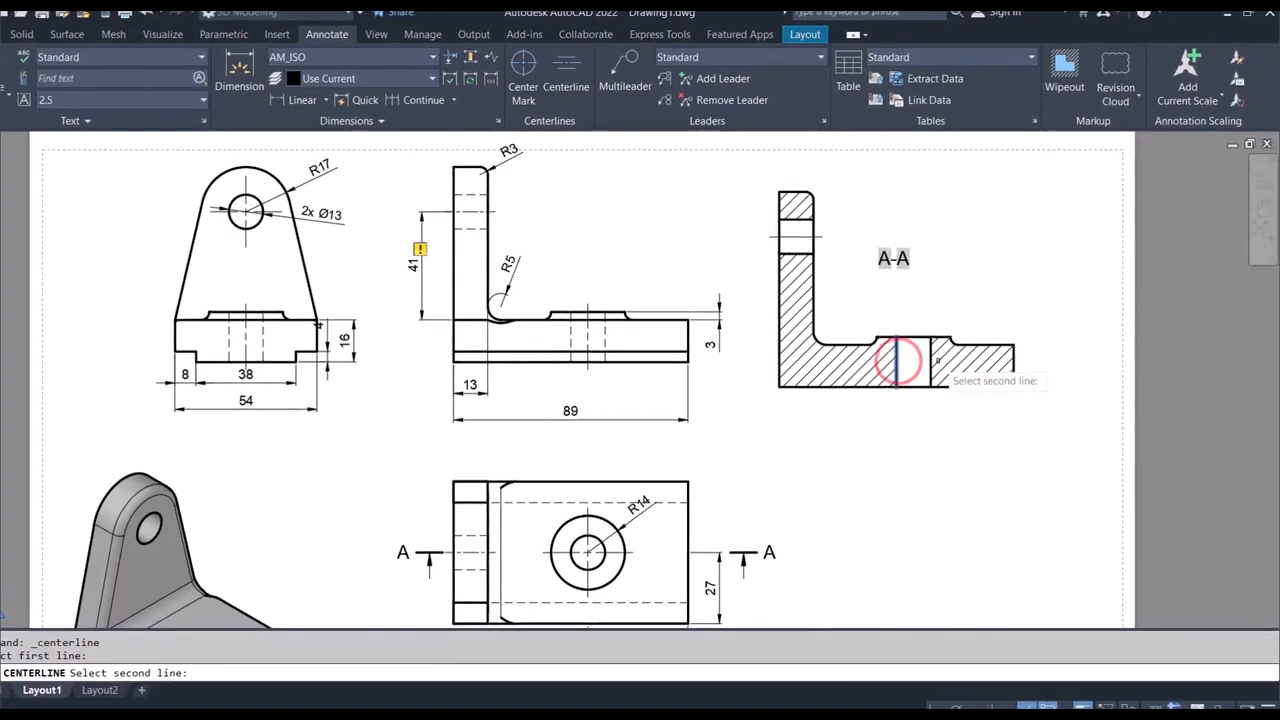
pyautogui.click(931, 362)
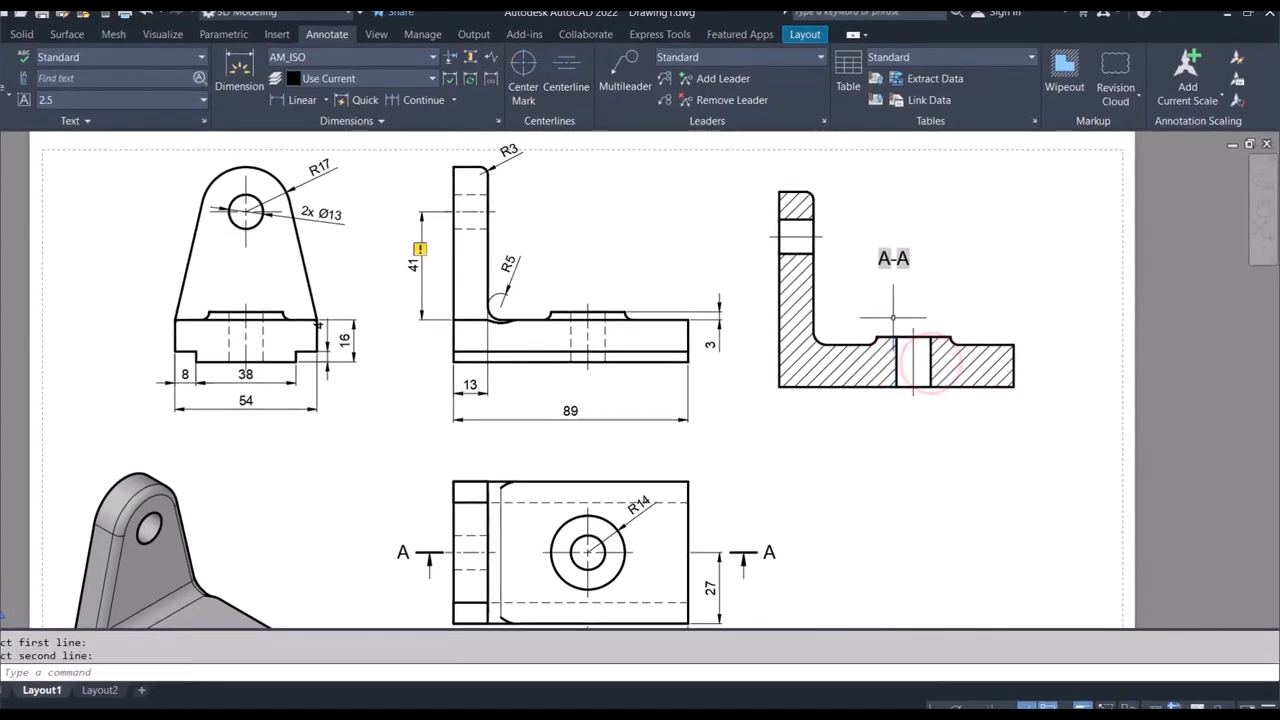
# Step: Change the global linetype scale with LTSCALE to give the section view's centerlines a dash-dot pattern
pyautogui.scroll(5, 907, 315)
pyautogui.scroll(-3, 907, 320)
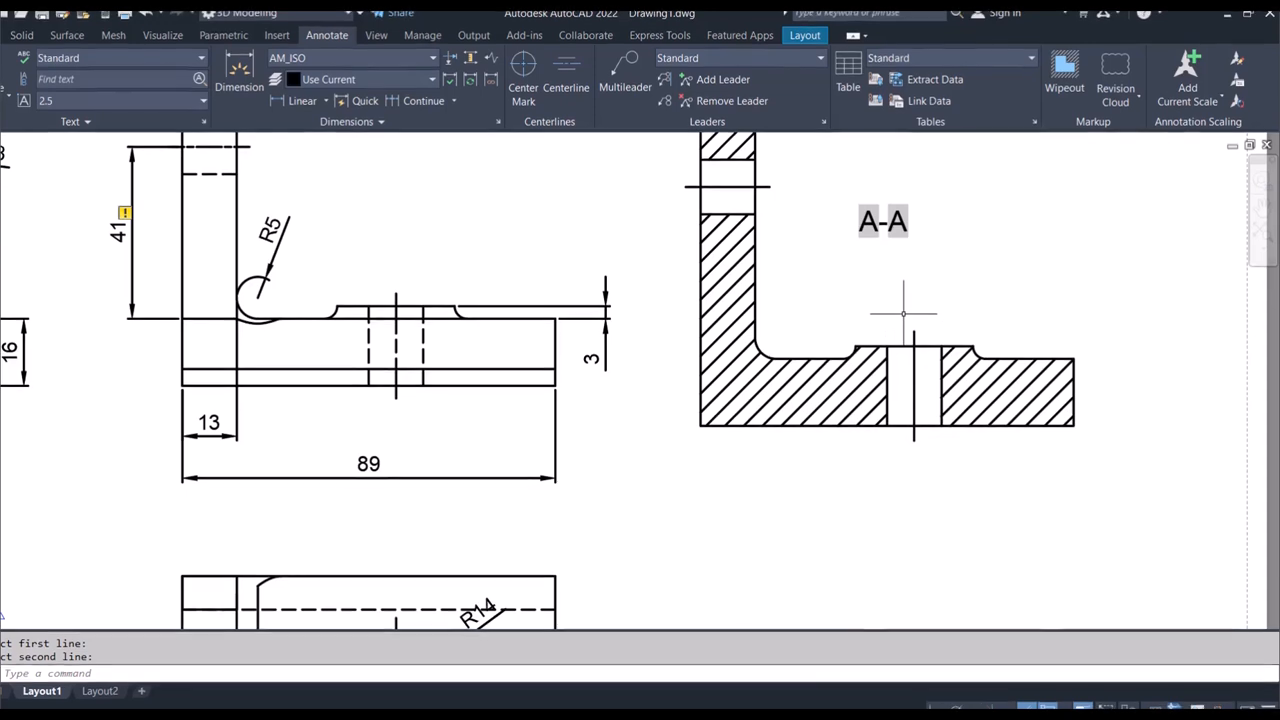
pyautogui.write('TS')
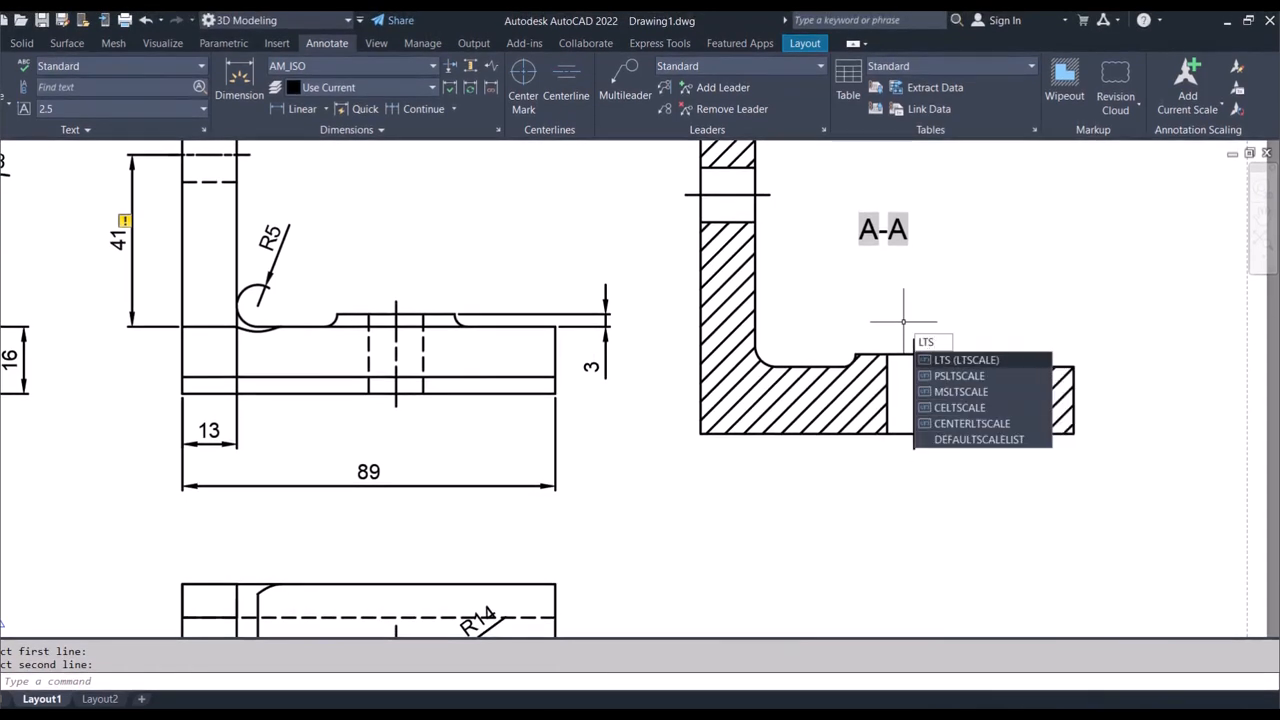
pyautogui.press('Return')
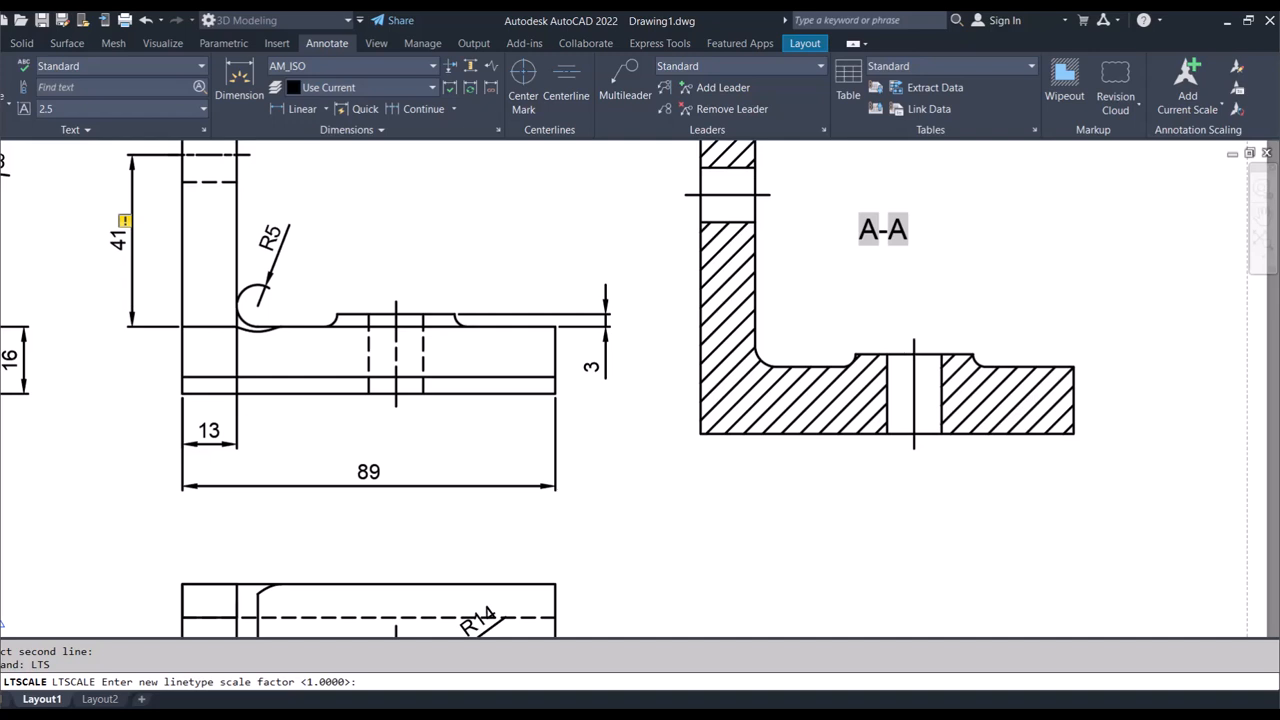
pyautogui.press('Return')
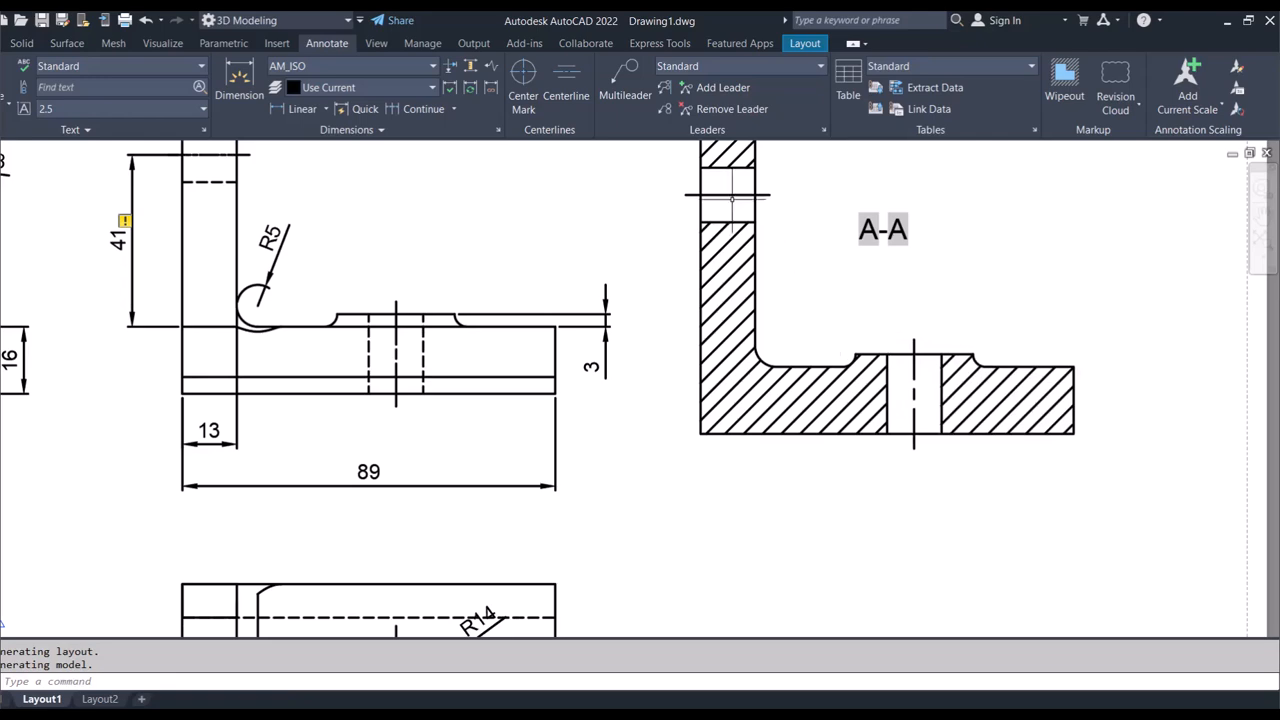
pyautogui.scroll(5, 731, 198)
pyautogui.scroll(-5, 731, 198)
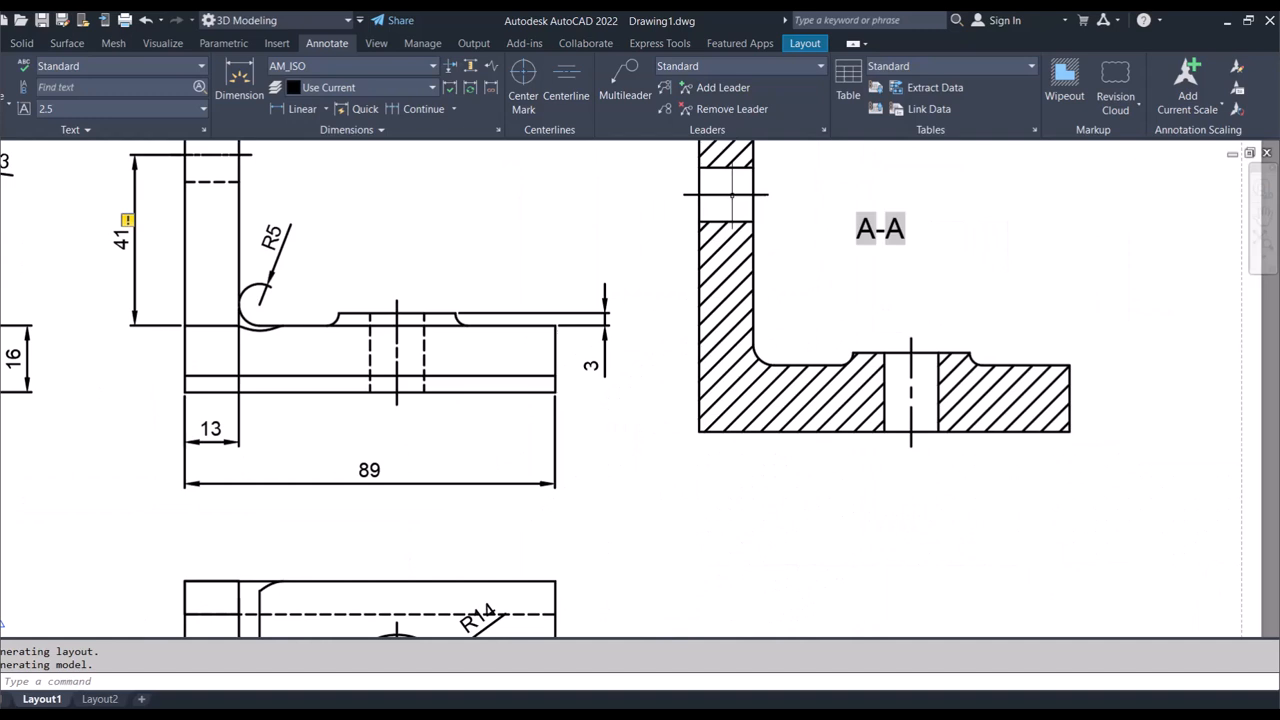
# Step: Accept the linetype scale factor of 0.75 with LTSCALE and regenerate the layout
pyautogui.click(732, 195)
pyautogui.write('L')
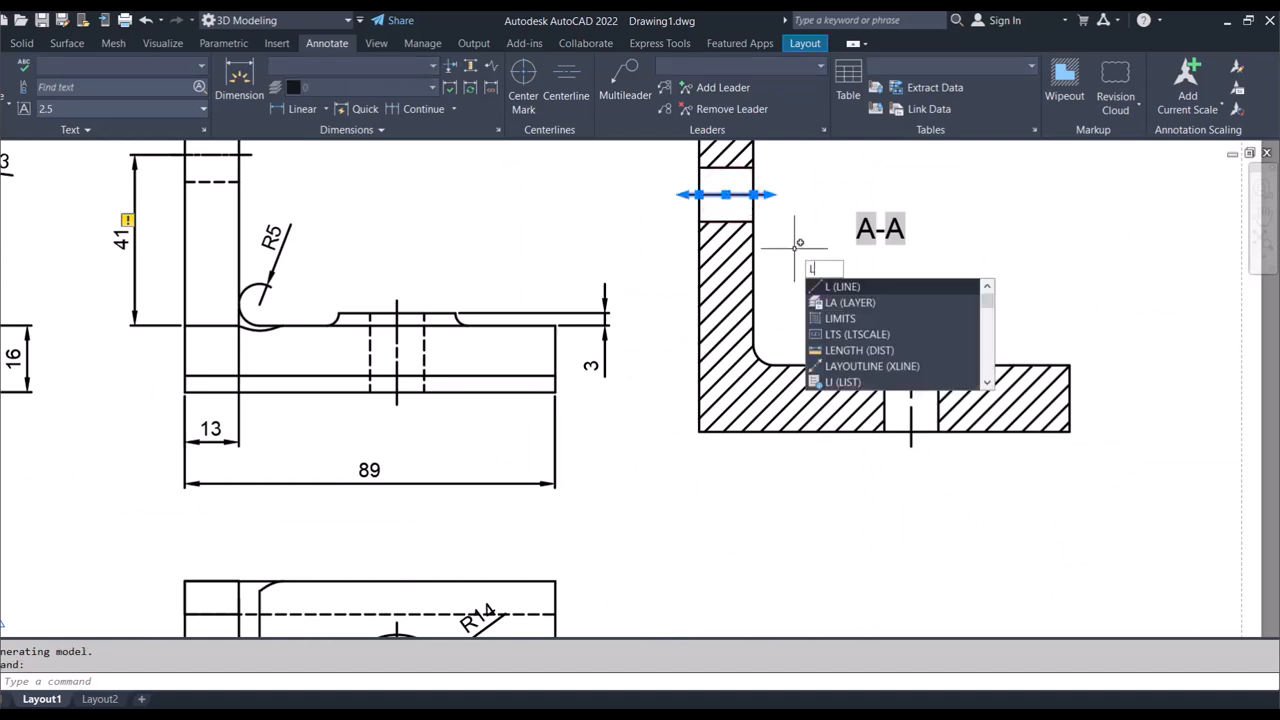
pyautogui.write('t')
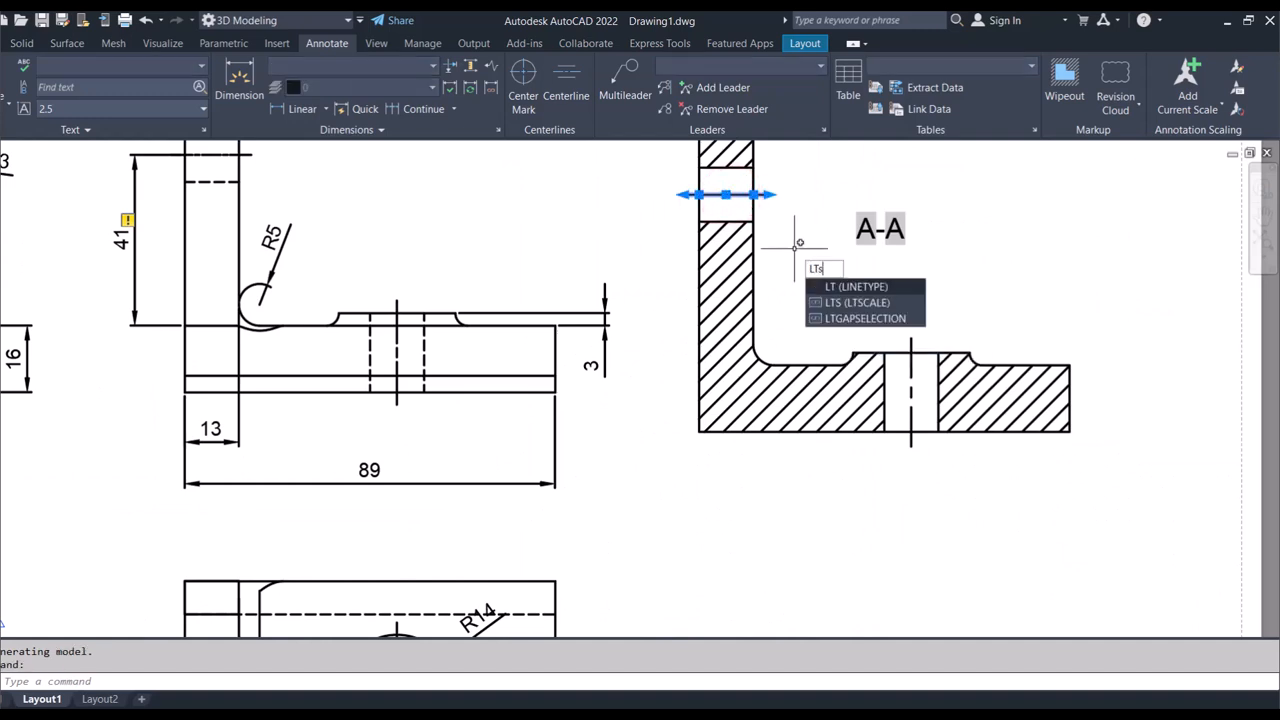
pyautogui.press('Return')
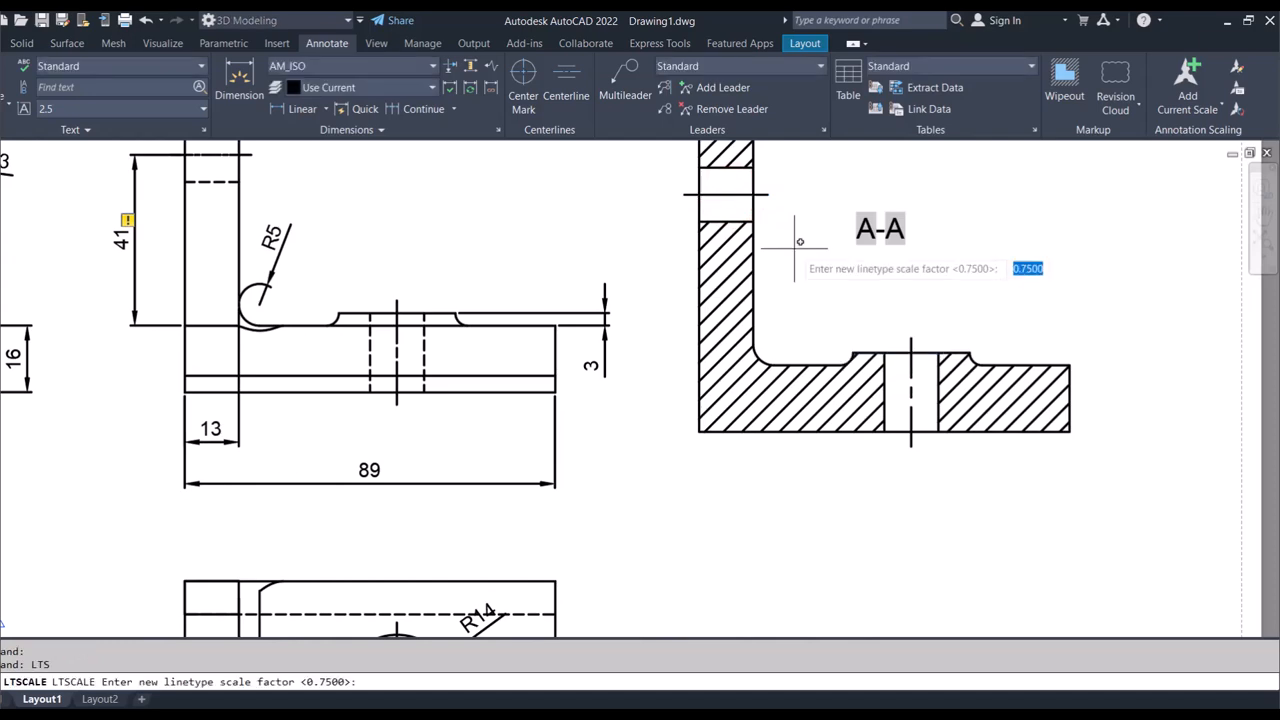
pyautogui.press('Return')
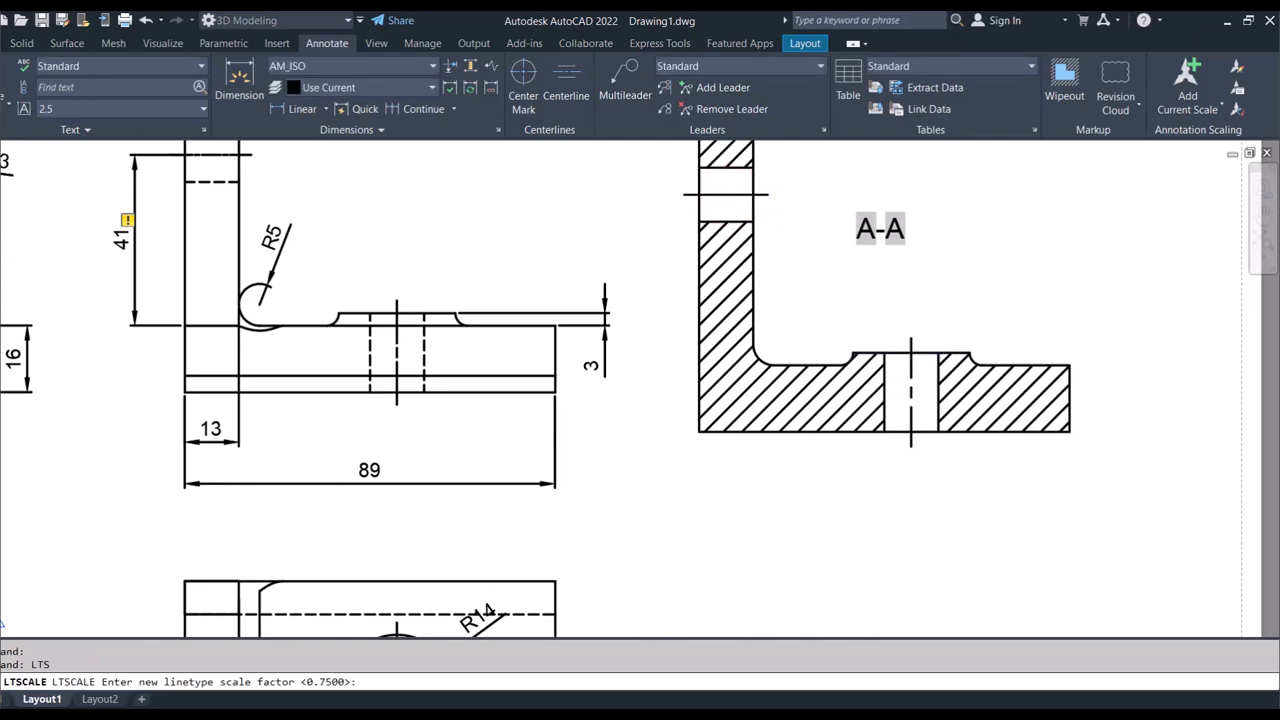
pyautogui.write('REGEN')
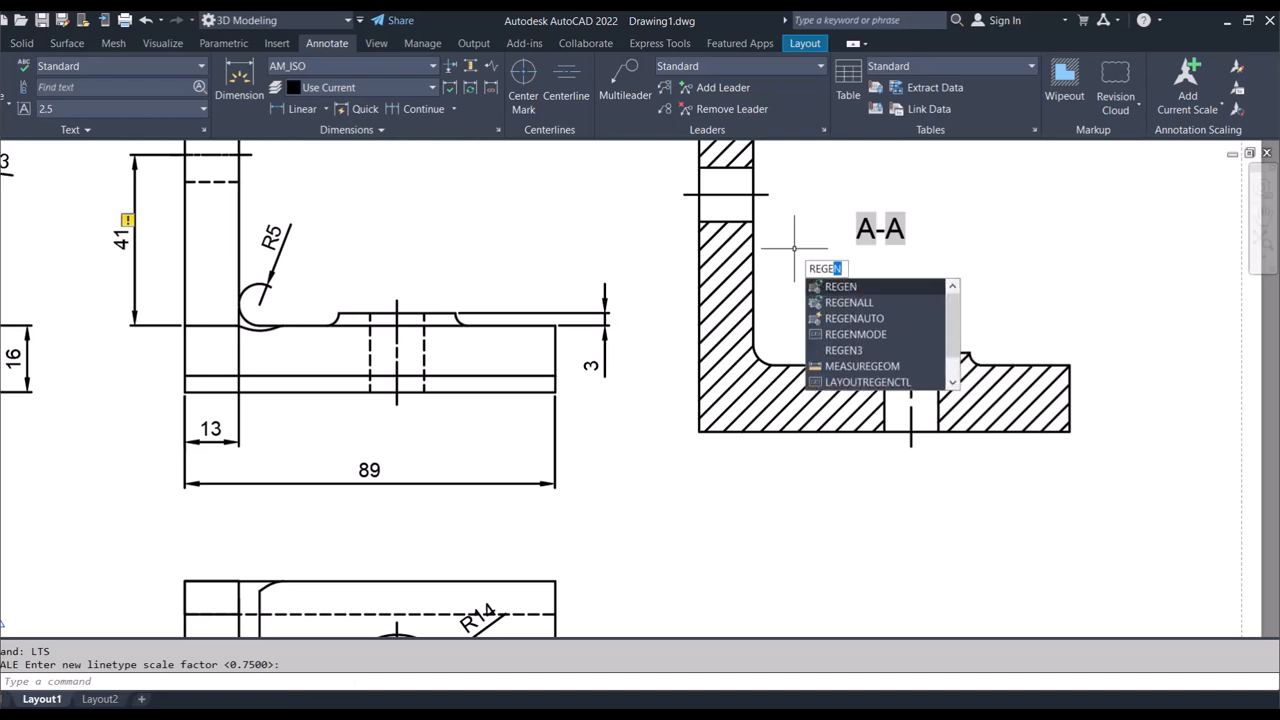
pyautogui.press('Return')
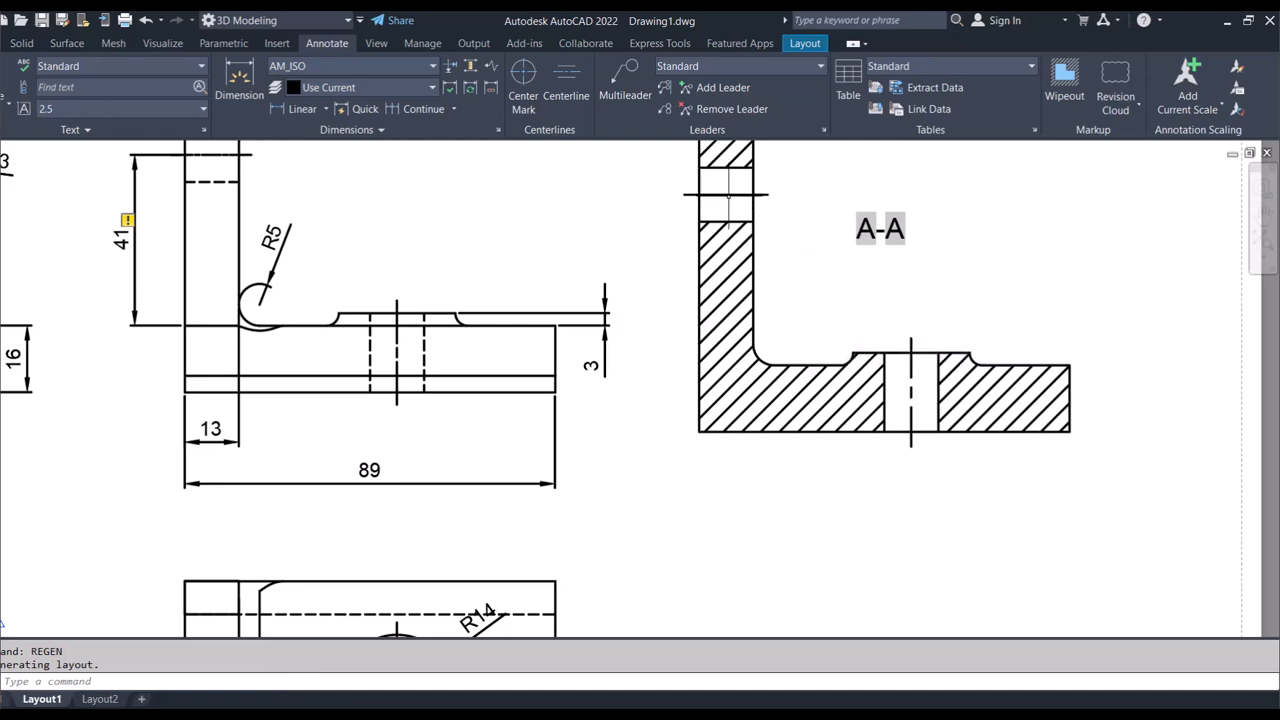
# Step: Delete the horizontal centerline of the hole in the upright wall of section view A-A
pyautogui.click(726, 195)
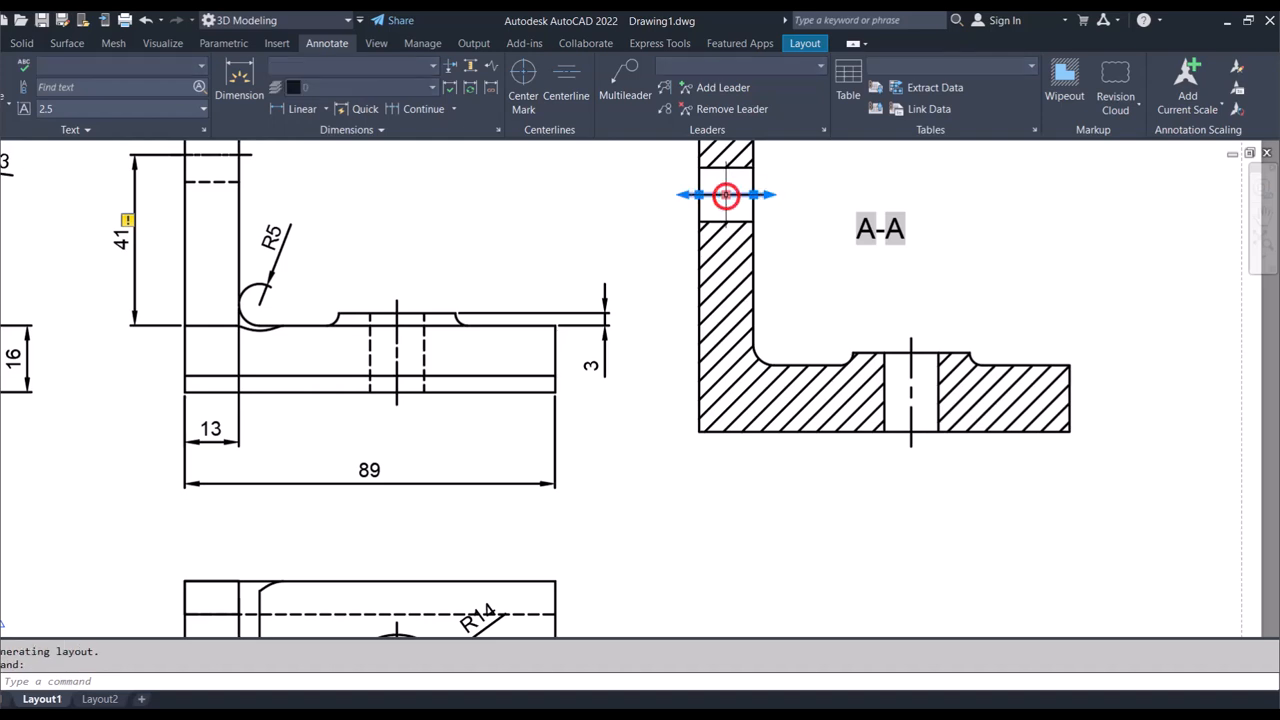
pyautogui.scroll(5, 735, 197)
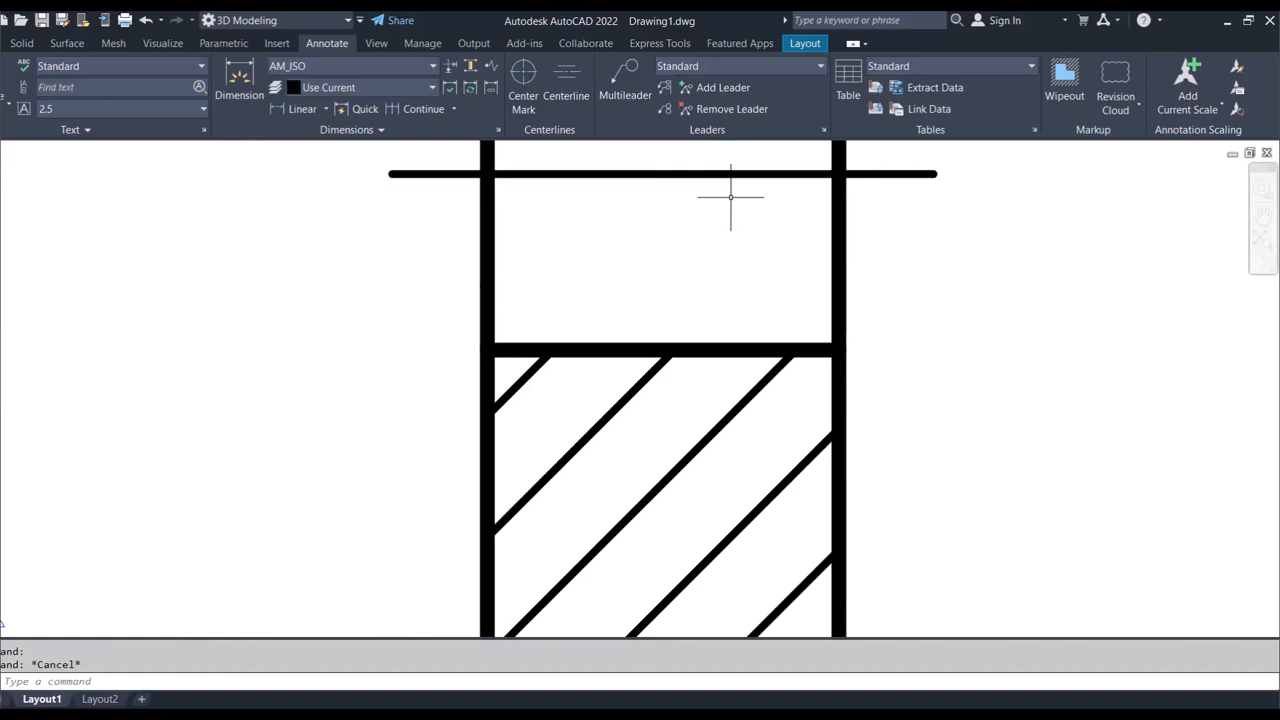
pyautogui.click(714, 178)
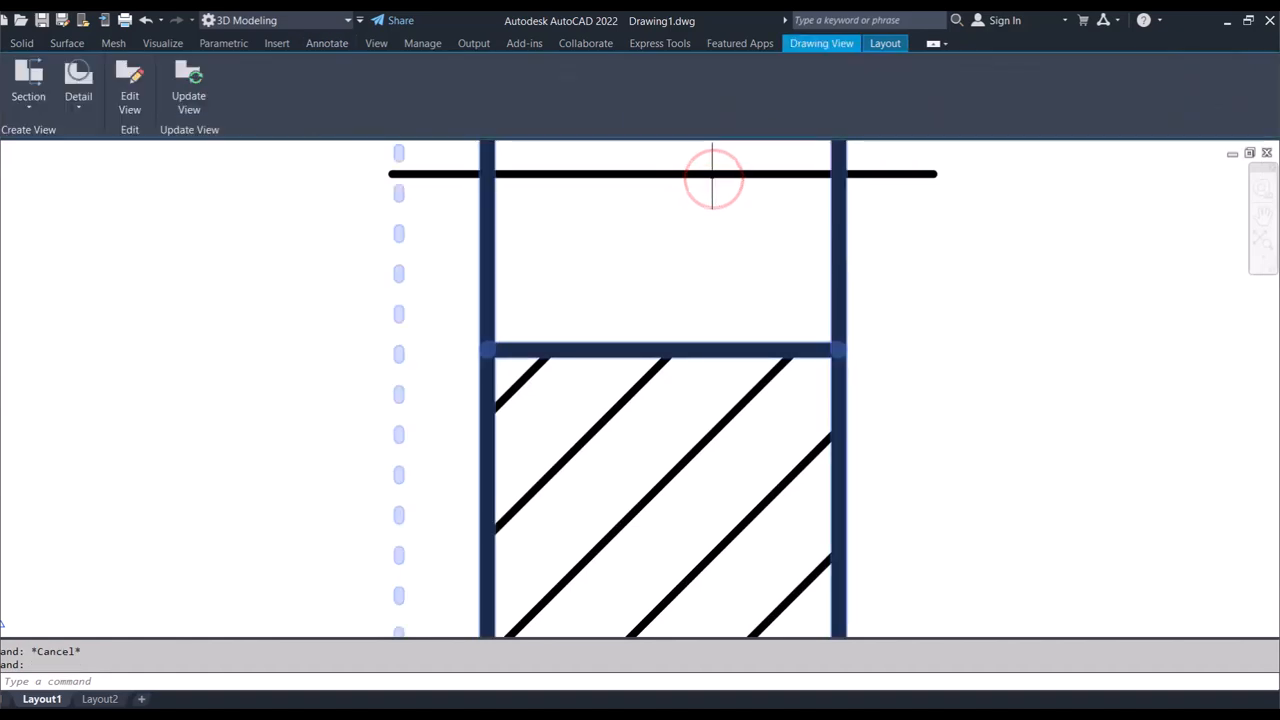
pyautogui.press('Escape')
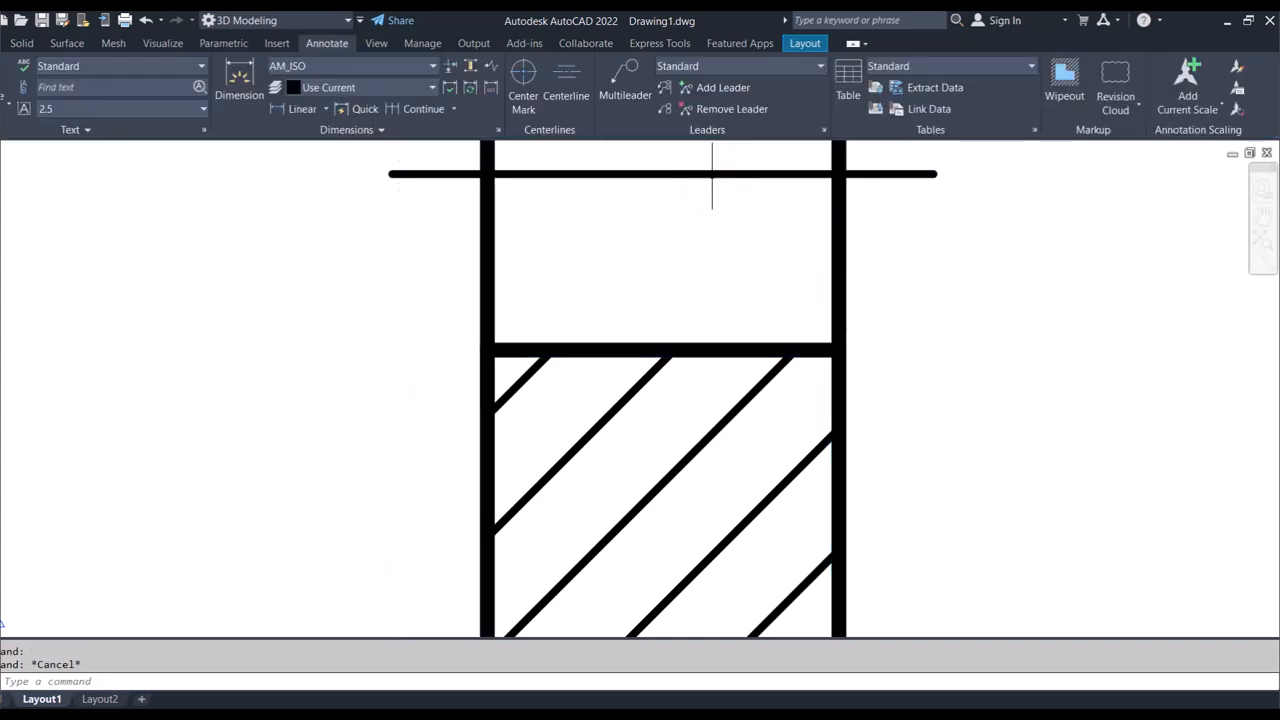
pyautogui.click(712, 175)
pyautogui.press('Delete')
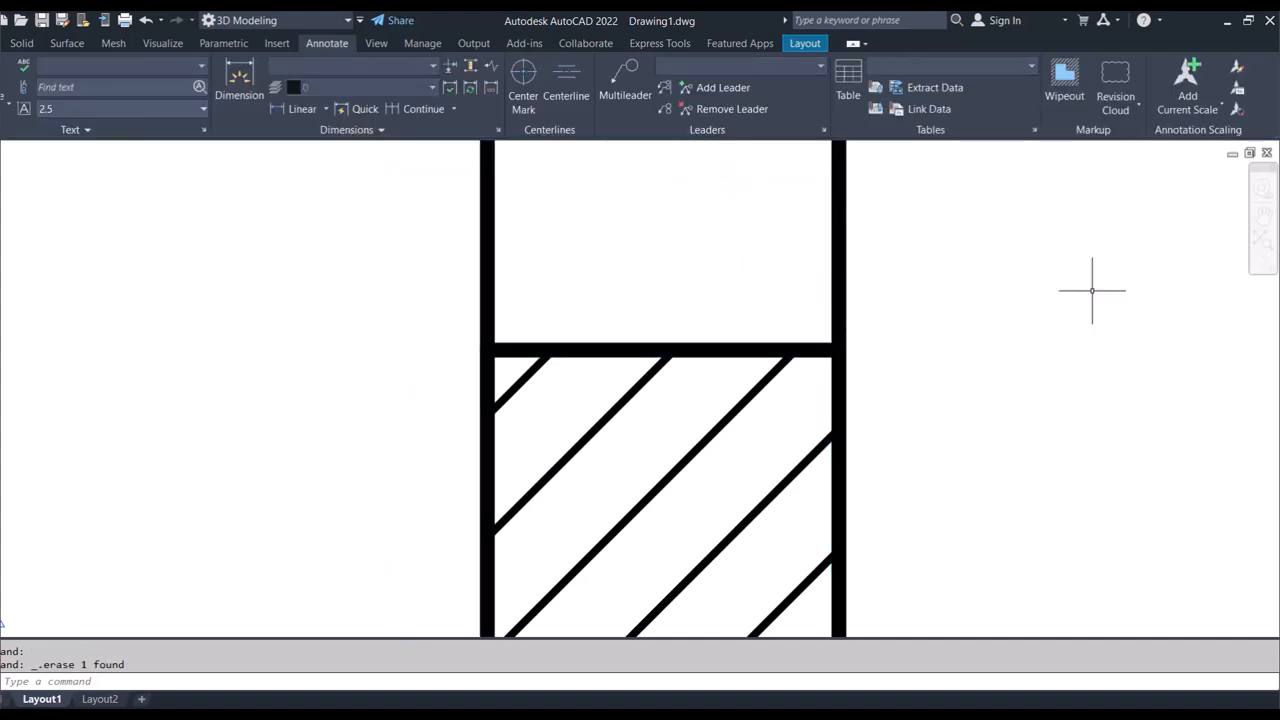
# Step: Add a new horizontal centerline between the upper and lower edges of the hole in the section view's upright wall
pyautogui.click(567, 72)
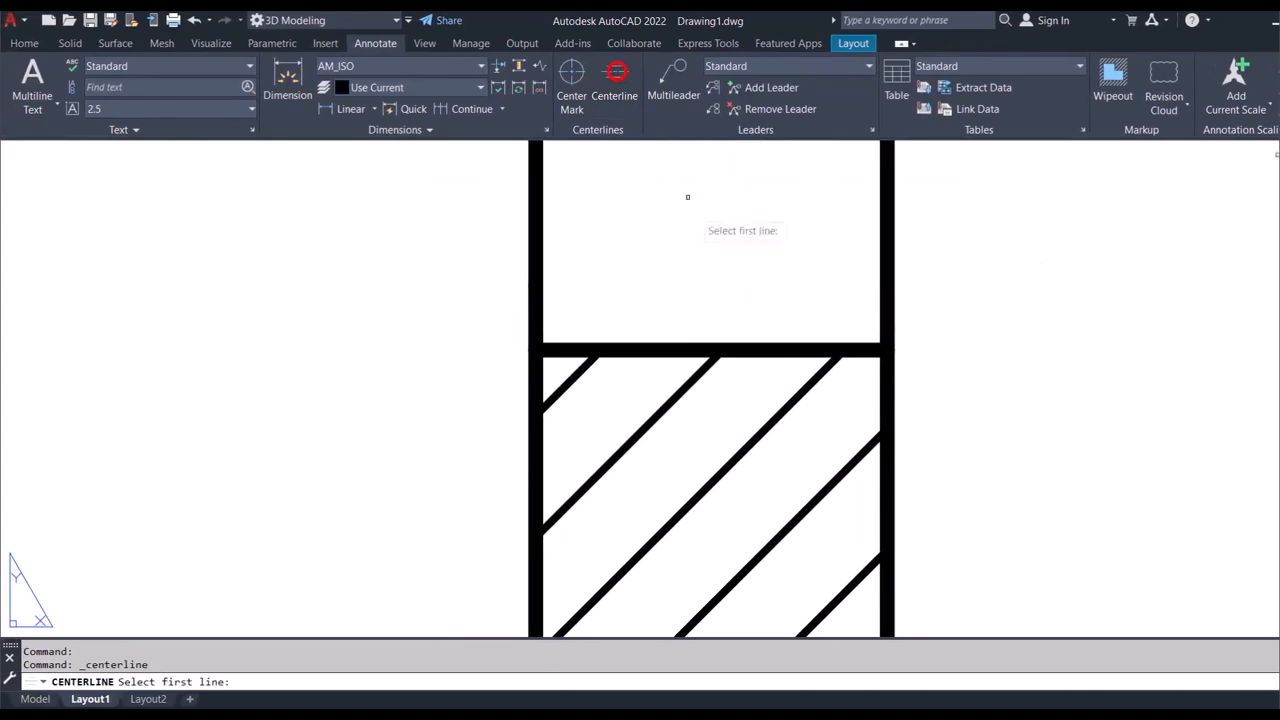
pyautogui.scroll(-3, 735, 290)
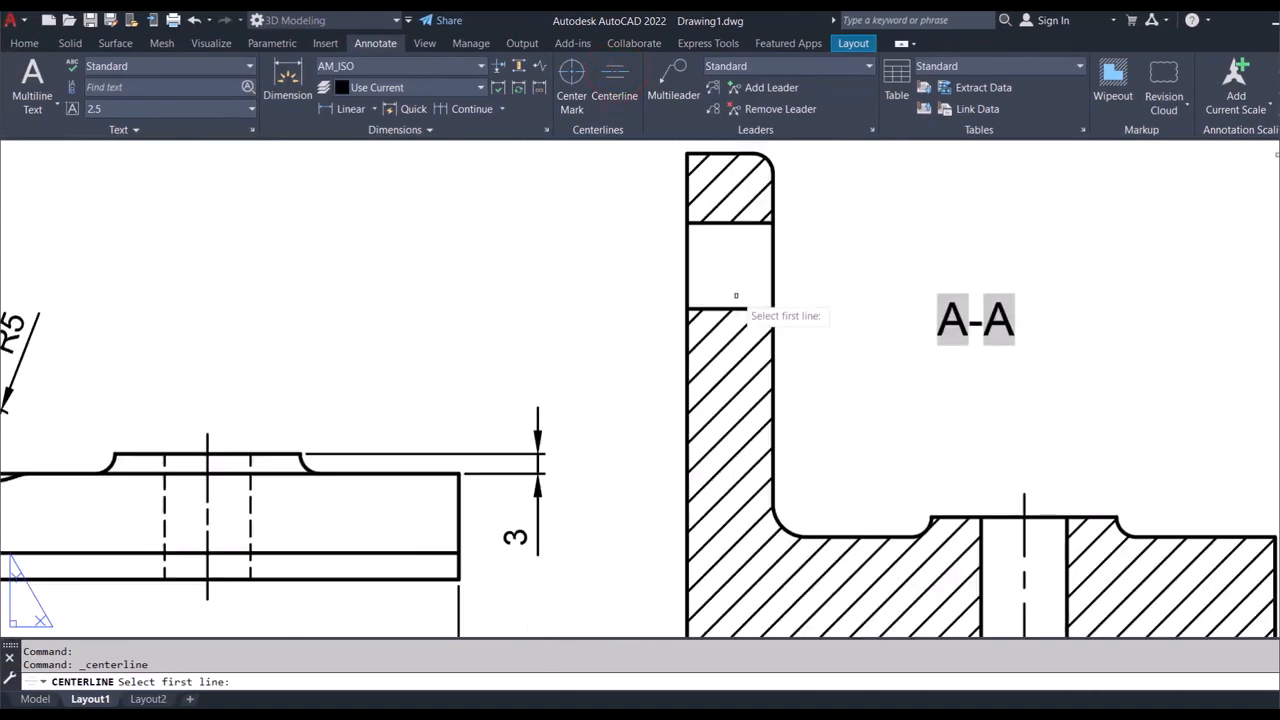
pyautogui.scroll(3, 724, 216)
pyautogui.click(723, 224)
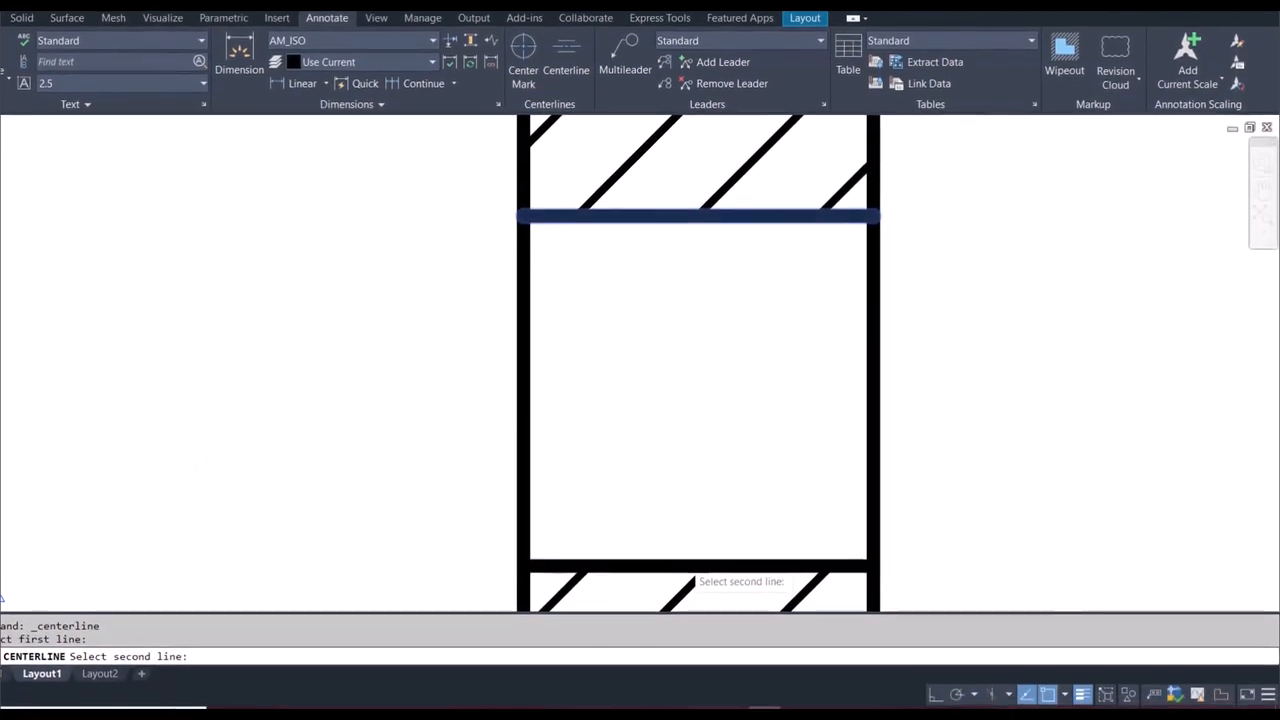
pyautogui.click(684, 560)
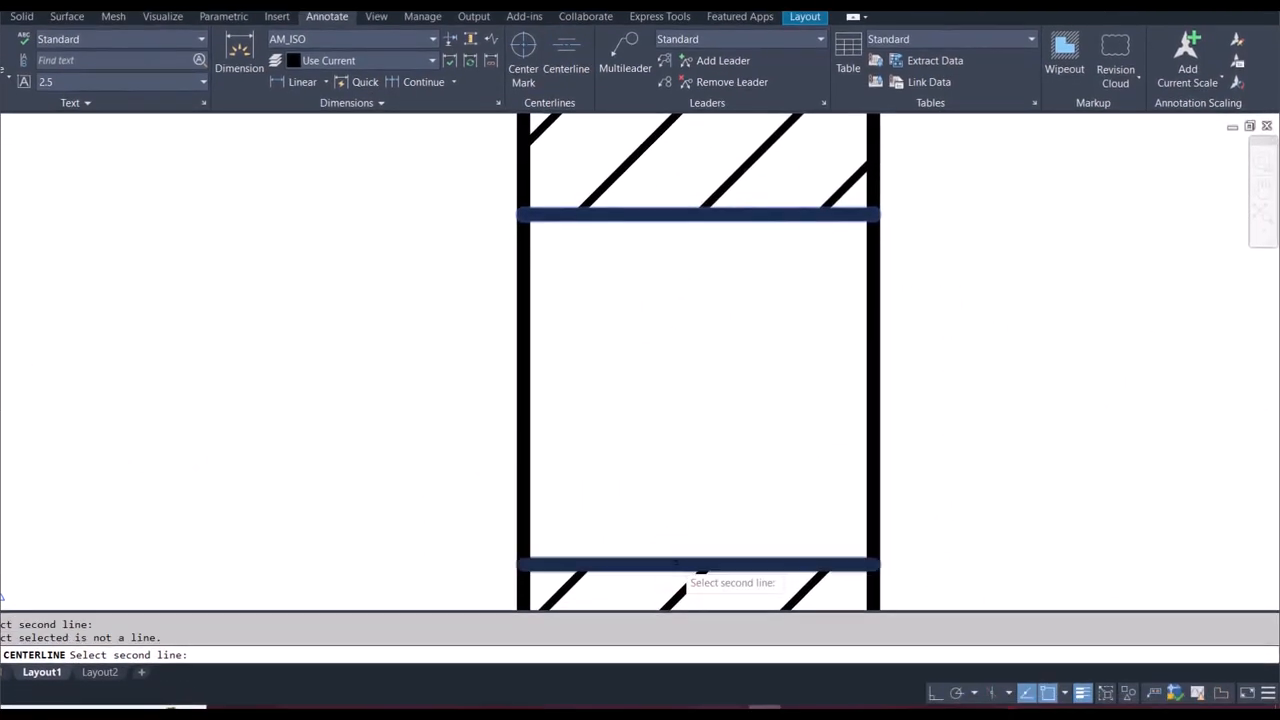
pyautogui.click(676, 561)
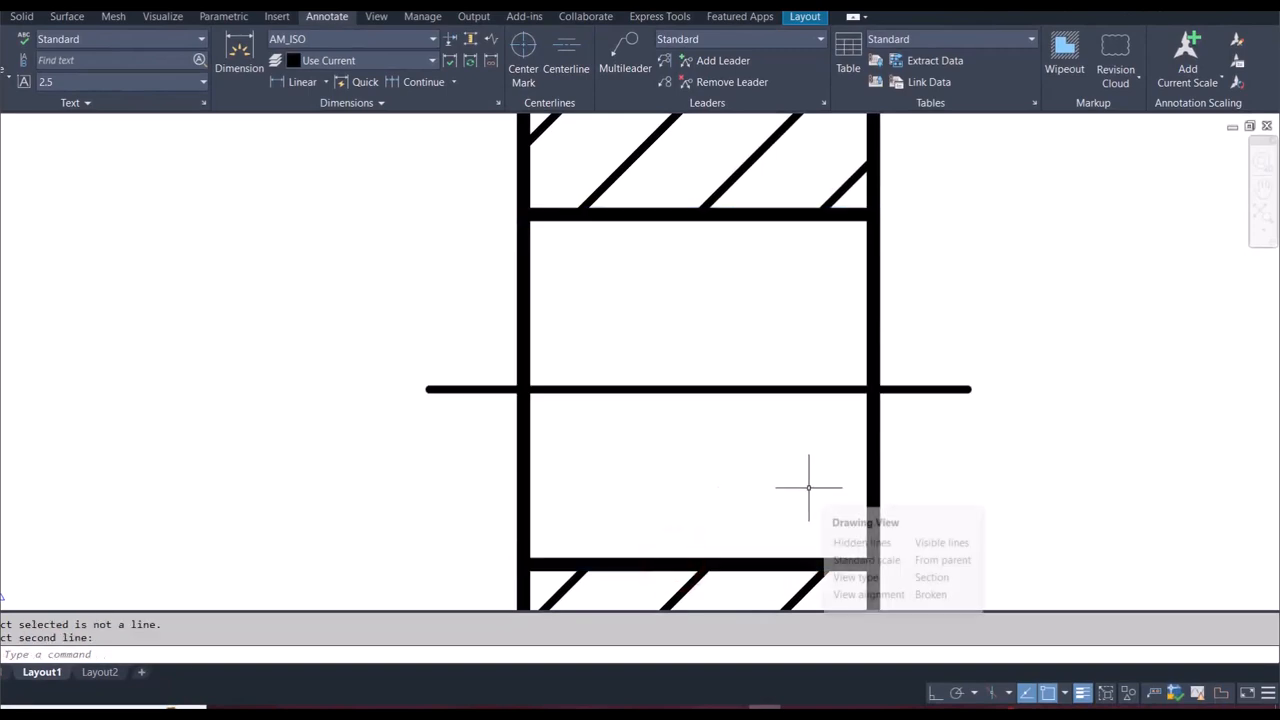
pyautogui.press('Escape')
# Step: Extend the right end of the upright wall hole's centerline farther beyond the wall in section view A-A
pyautogui.scroll(-8, 808, 488)
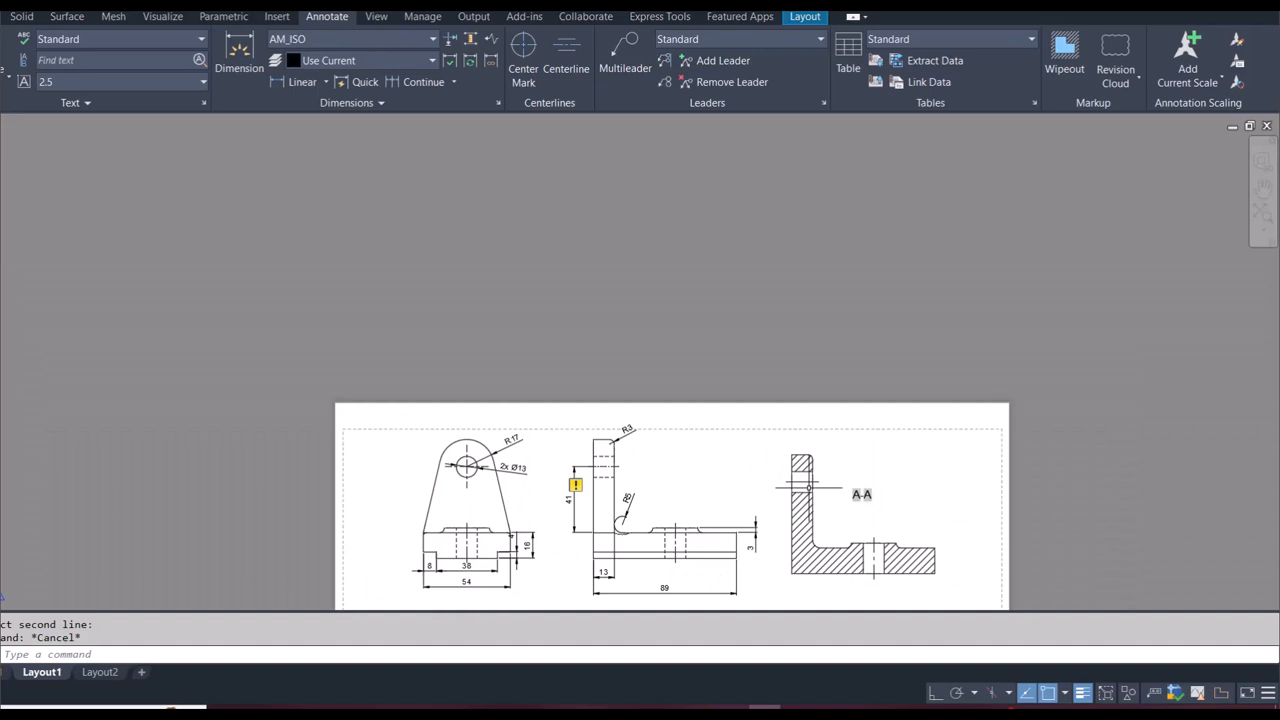
pyautogui.write('z')
pyautogui.press('Return')
pyautogui.write('a')
pyautogui.press('Return')
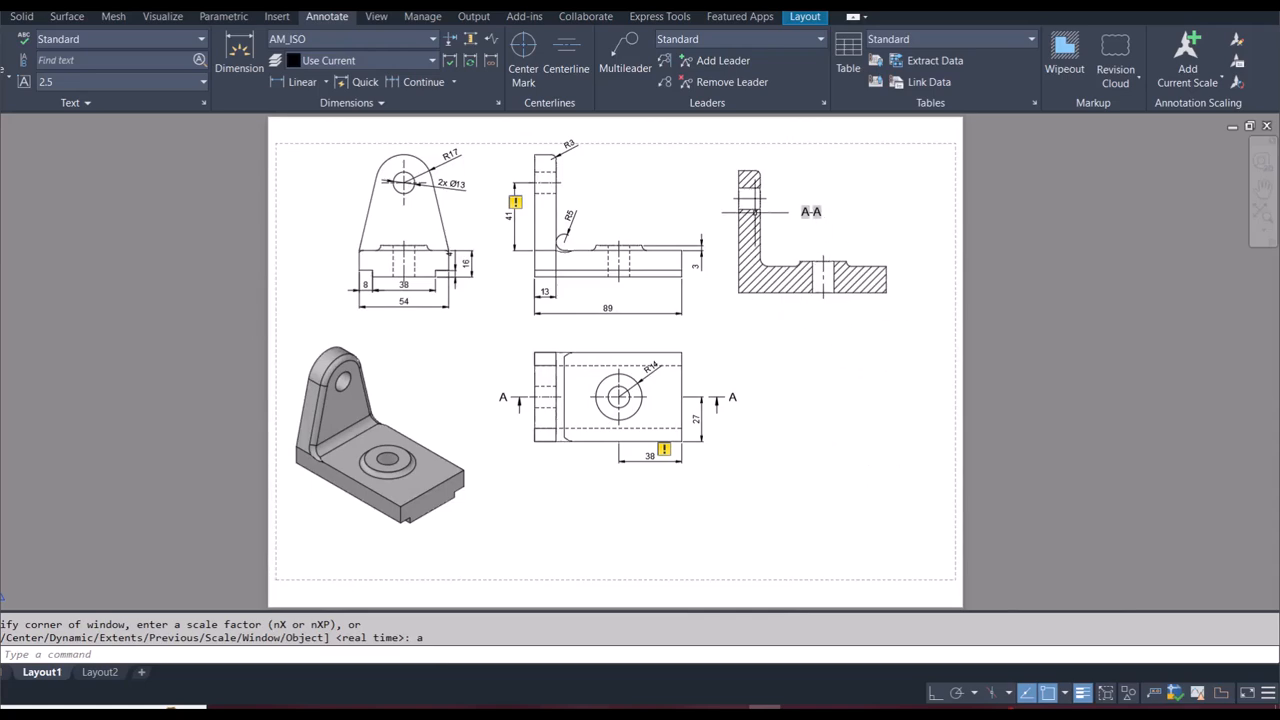
pyautogui.rightClick(755, 211)
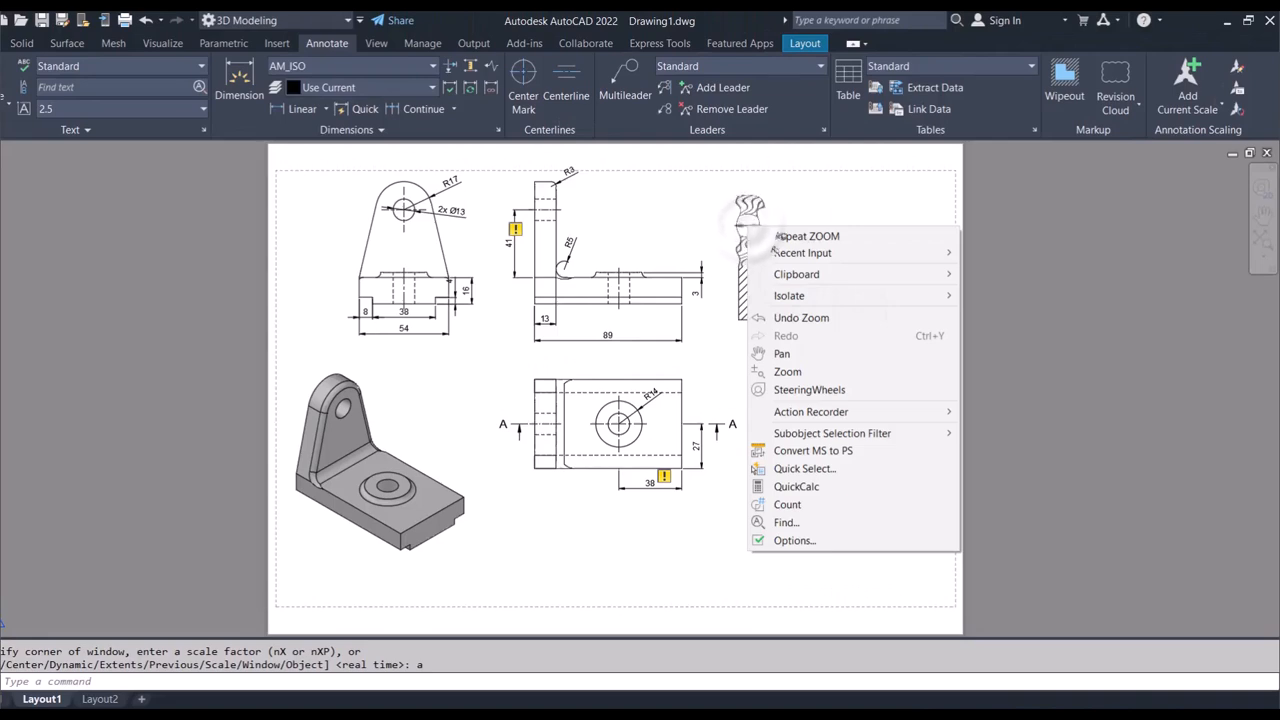
pyautogui.press('Escape')
pyautogui.click(748, 225)
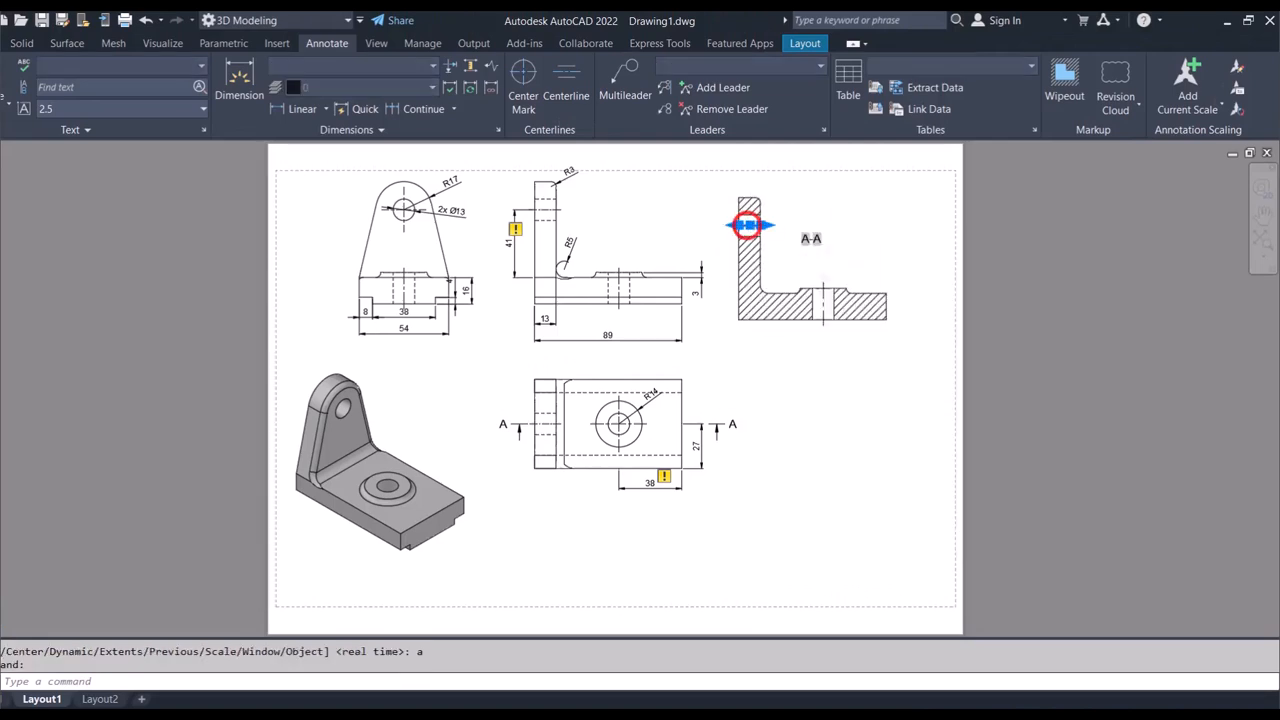
pyautogui.scroll(4, 747, 226)
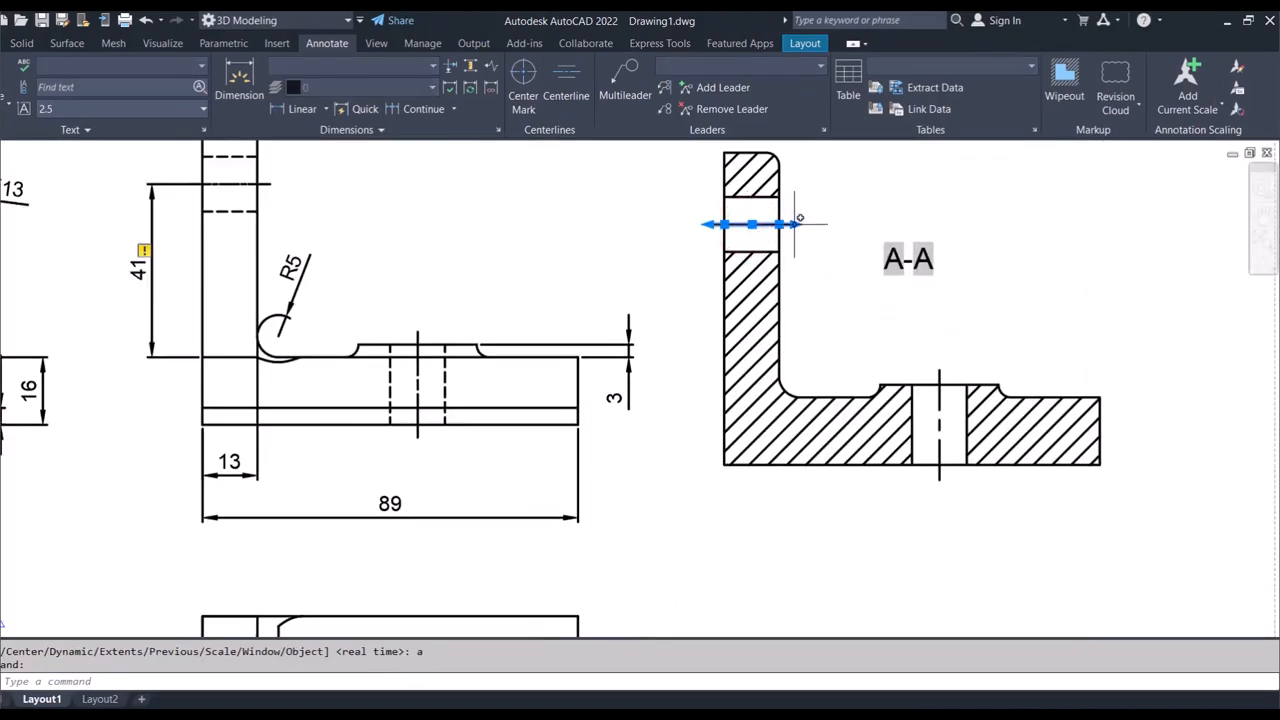
pyautogui.click(797, 225)
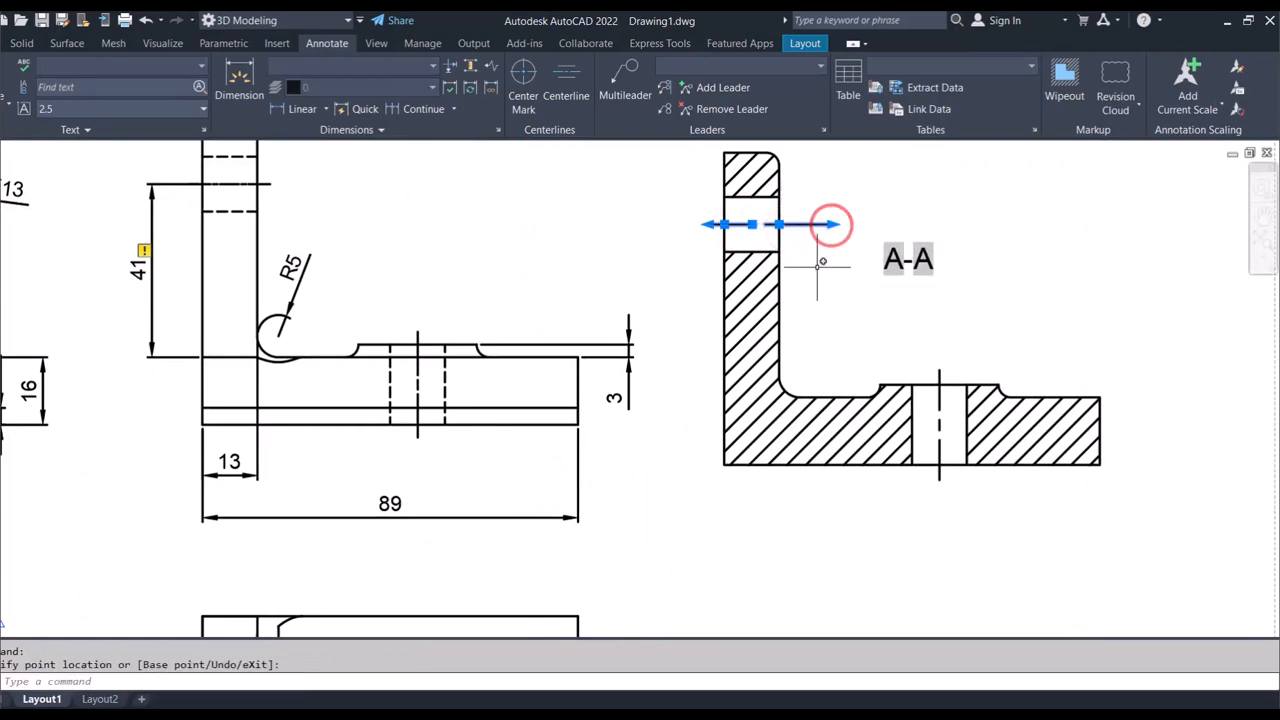
pyautogui.click(829, 225)
pyautogui.press('Escape')
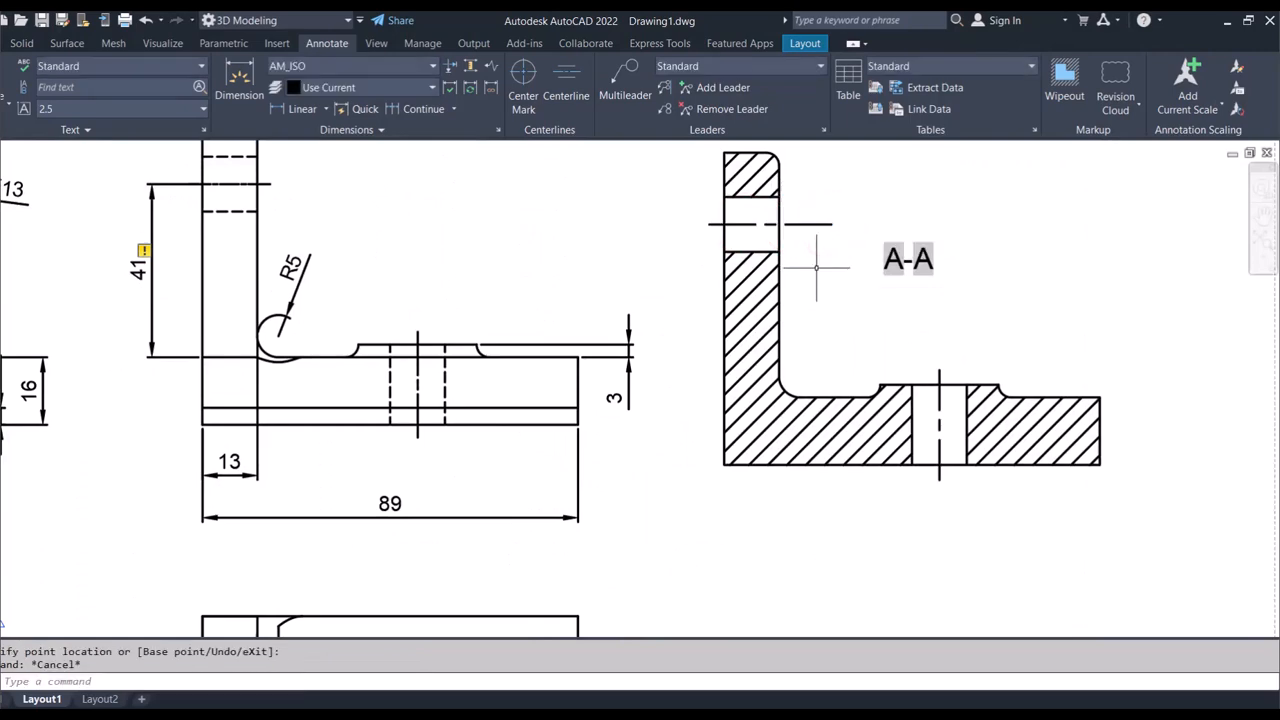
# Step: Extend the left end of the same hole centerline farther outside the wall and deselect it
pyautogui.click(736, 224)
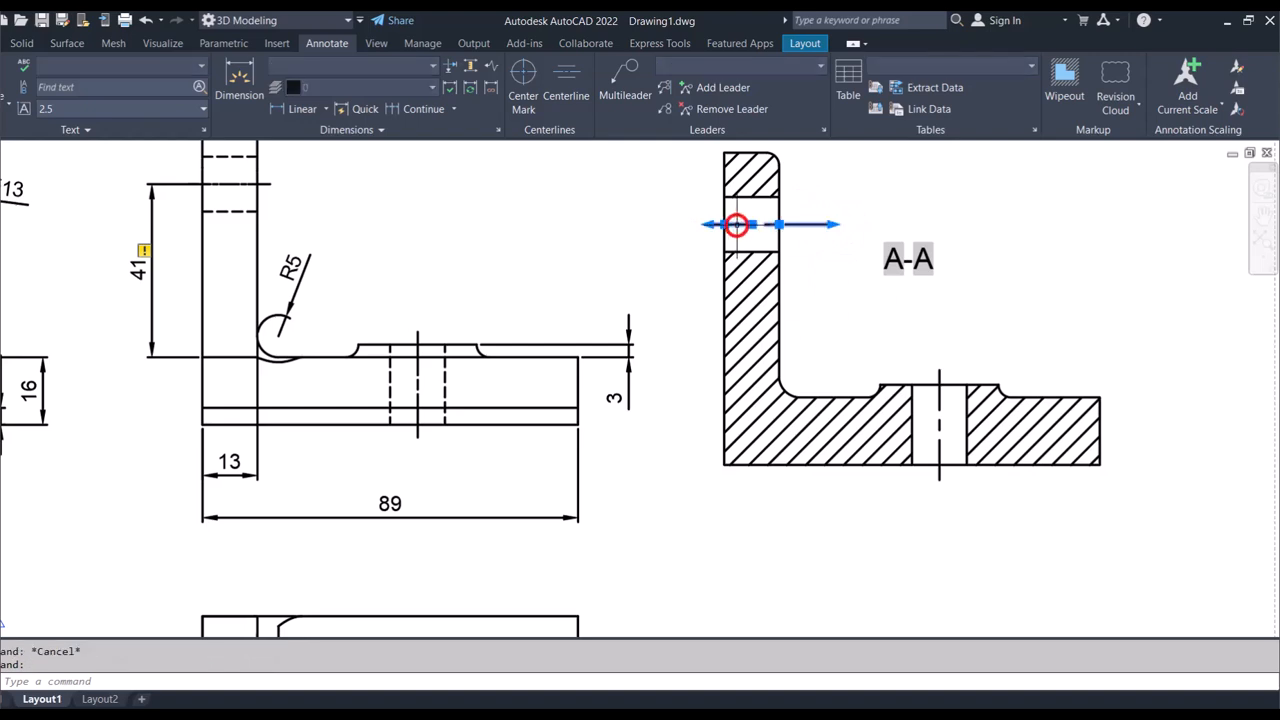
pyautogui.click(708, 224)
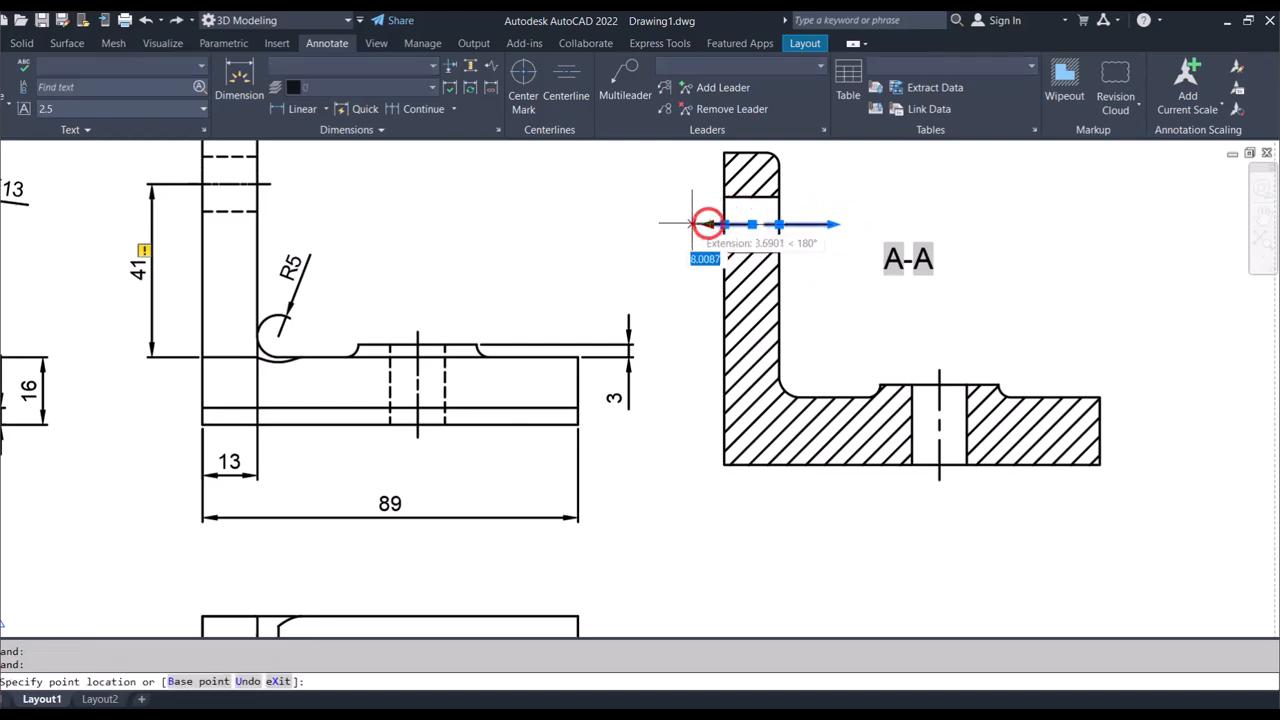
pyautogui.press('Escape')
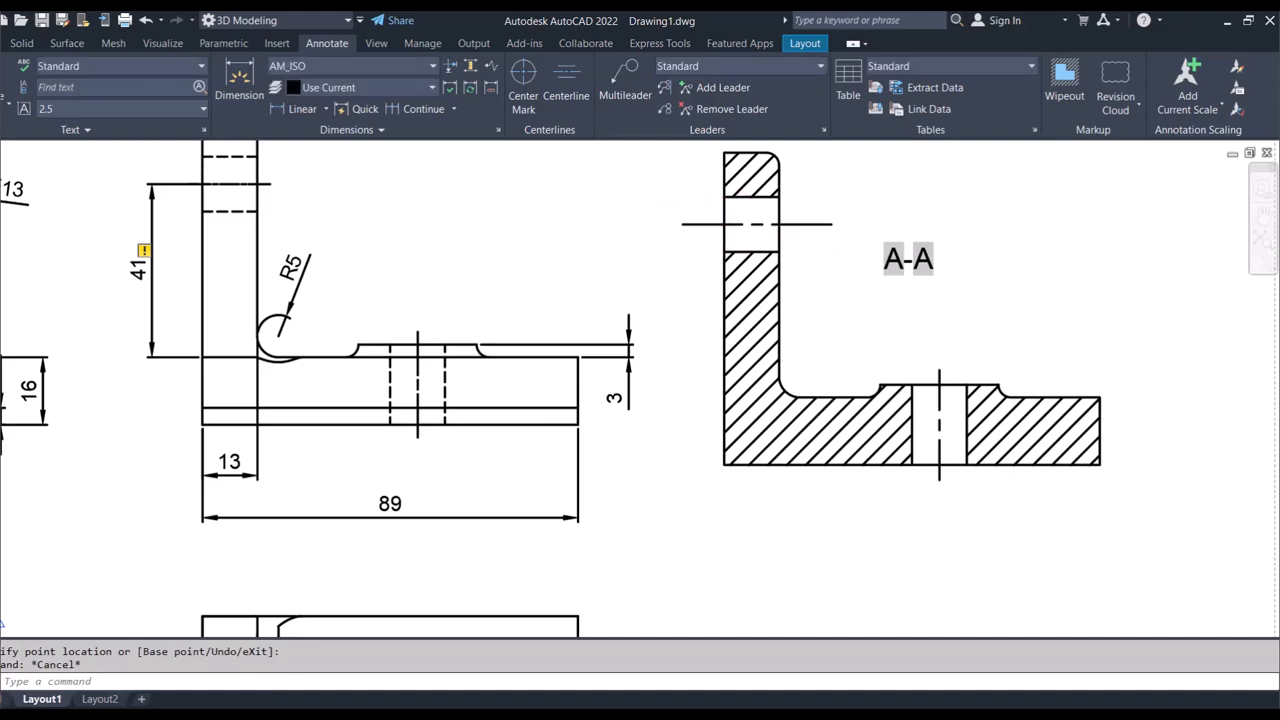
pyautogui.press('Escape')
# Step: Review the tolerance requirements on the bracket slide in the Chapter 12 PowerPoint presentation and switch to Drawing1 in AutoCAD Mechanical 2024
pyautogui.scroll(-3, 631, 225)
pyautogui.scroll(-2, 631, 225)
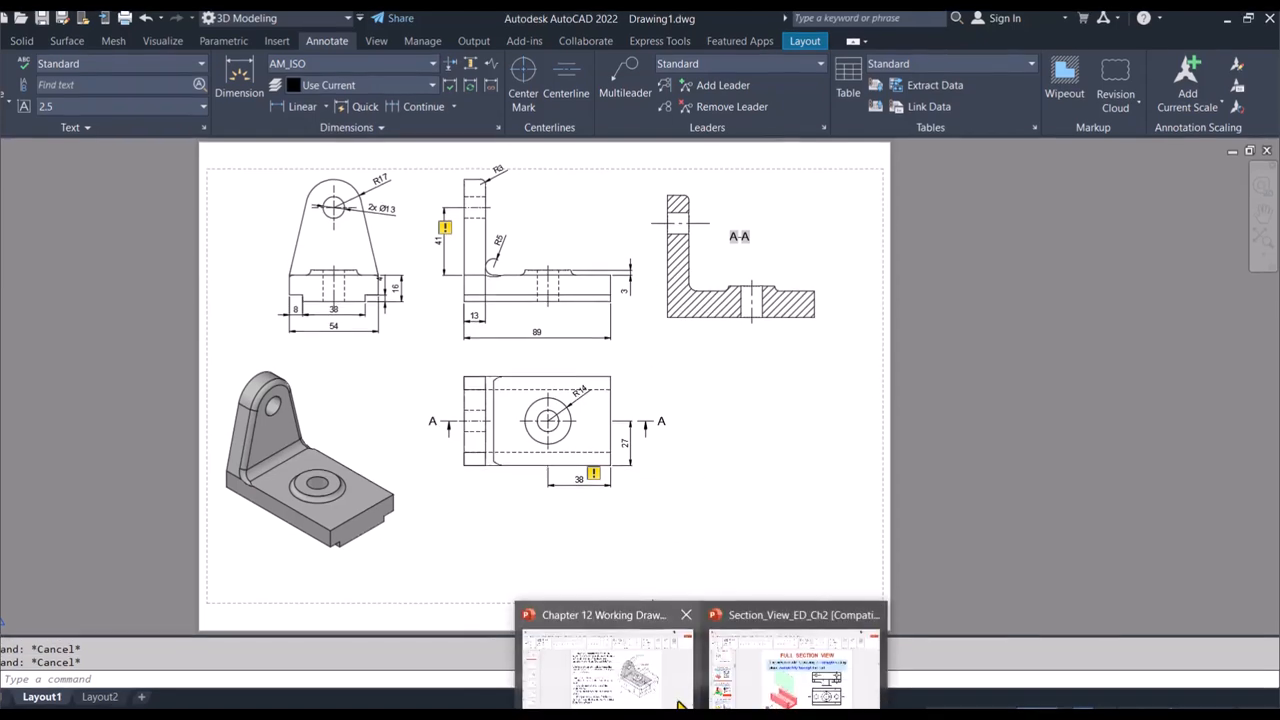
pyautogui.click(643, 668)
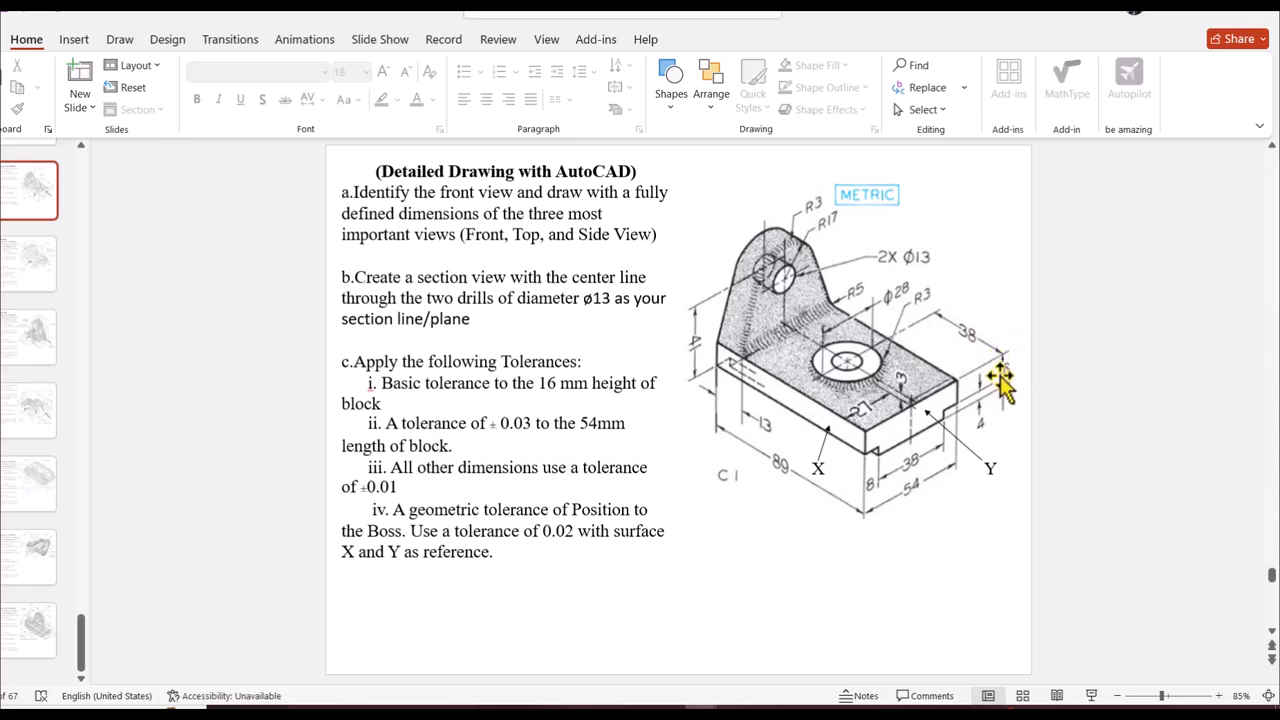
pyautogui.click(1169, 13)
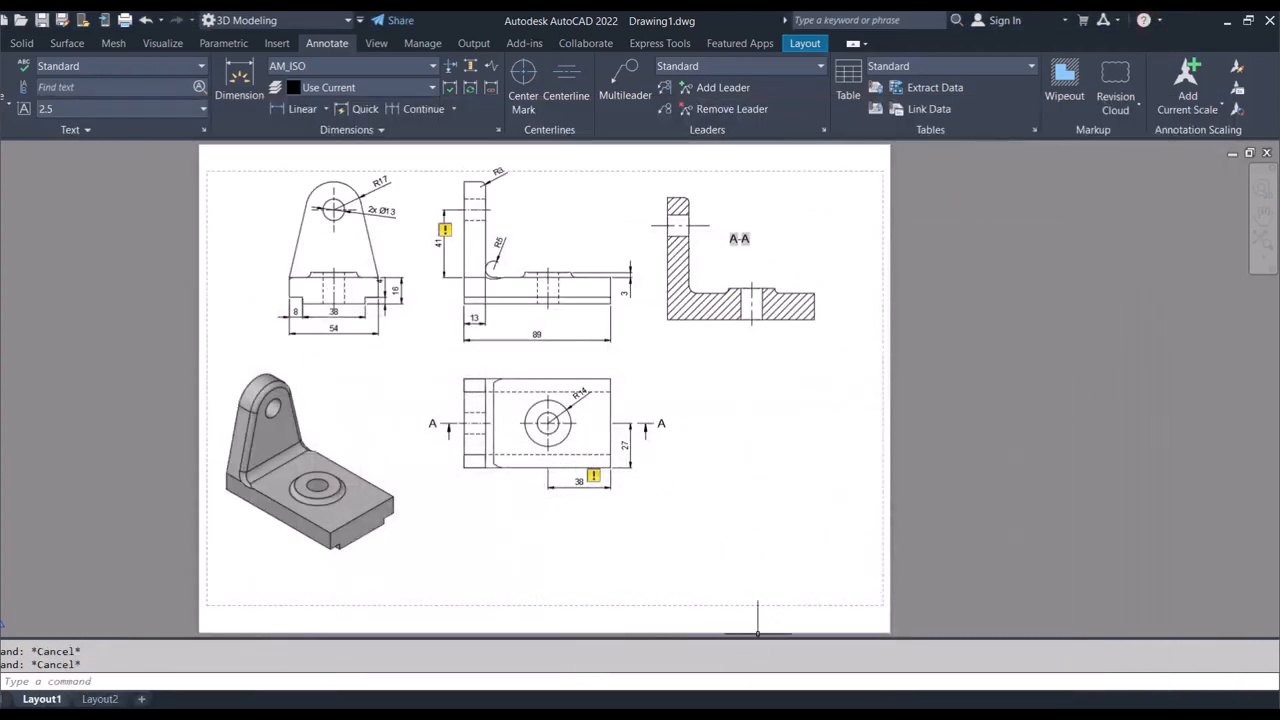
pyautogui.click(754, 683)
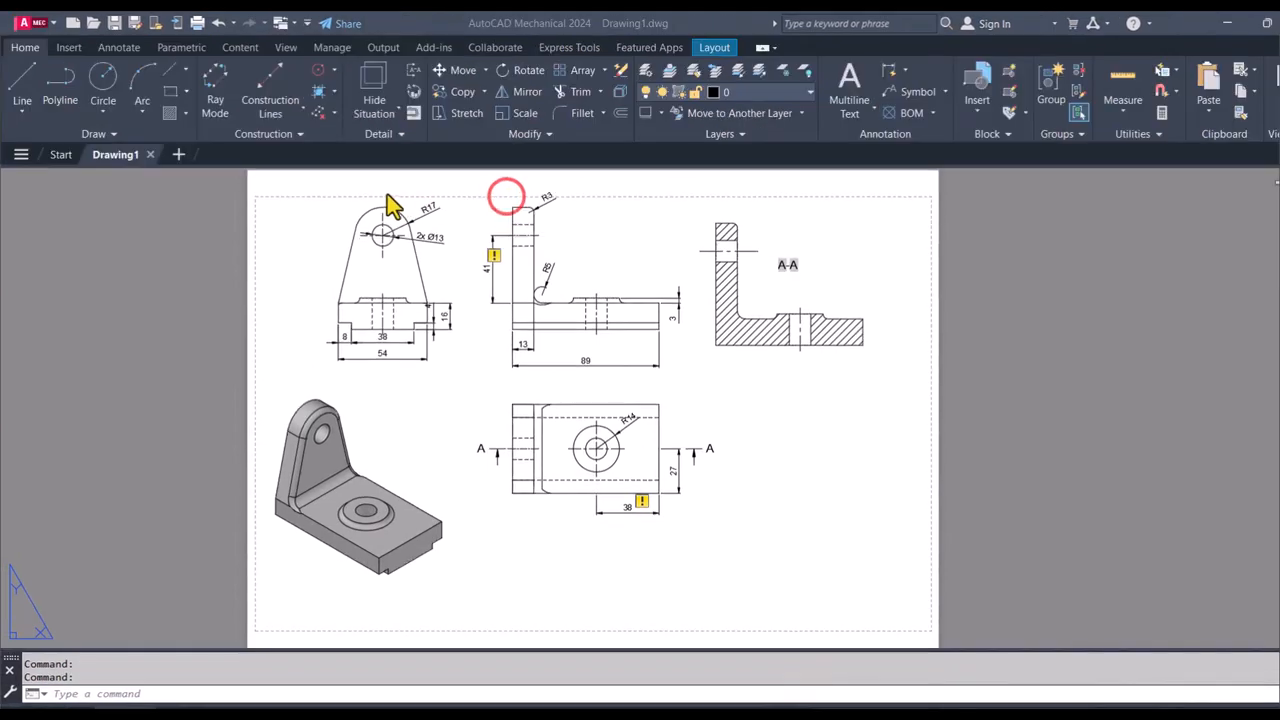
# Step: Set the lineweight of the AM_5 dimension layer to 0.15 mm
pyautogui.click(386, 194)
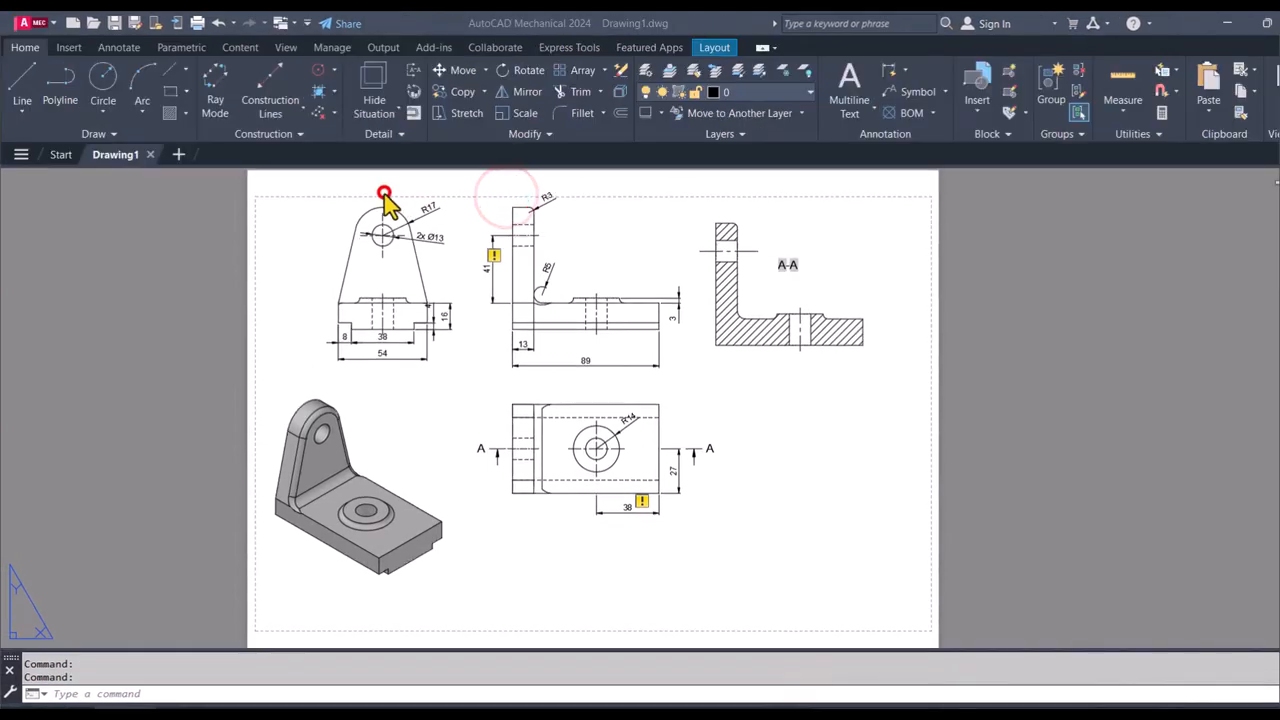
pyautogui.scroll(5, 450, 318)
pyautogui.click(451, 343)
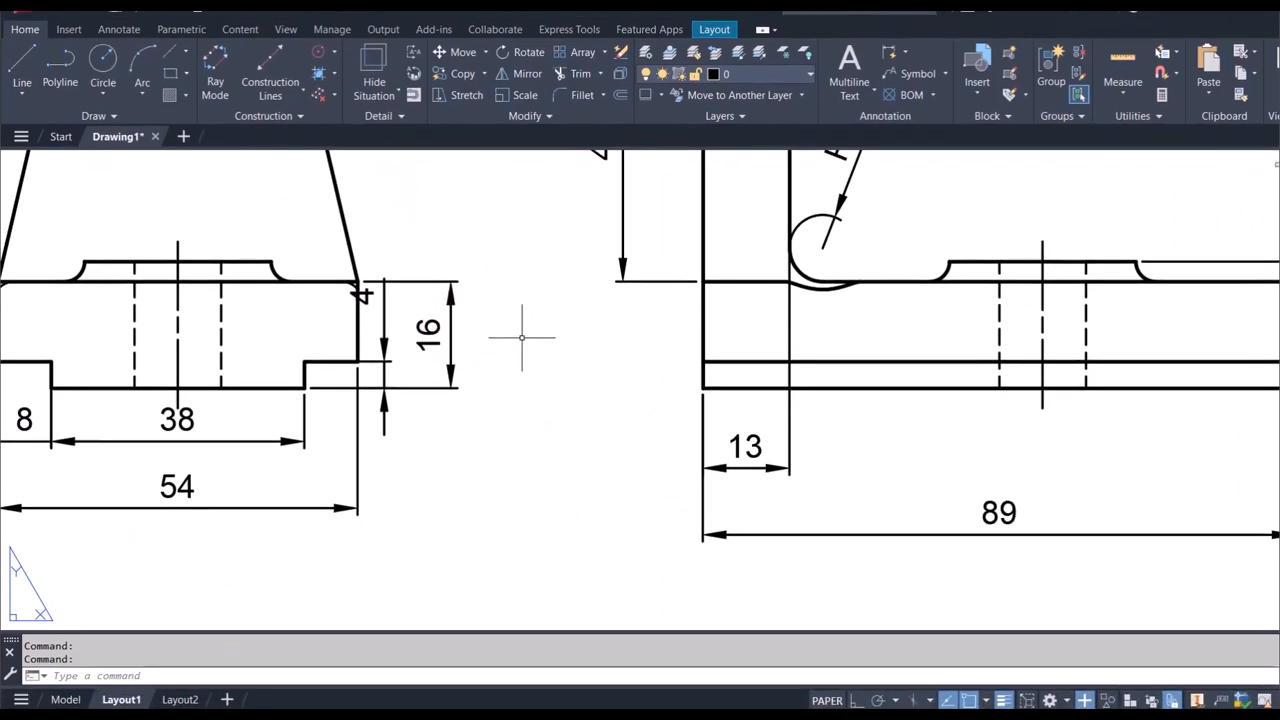
pyautogui.write('a')
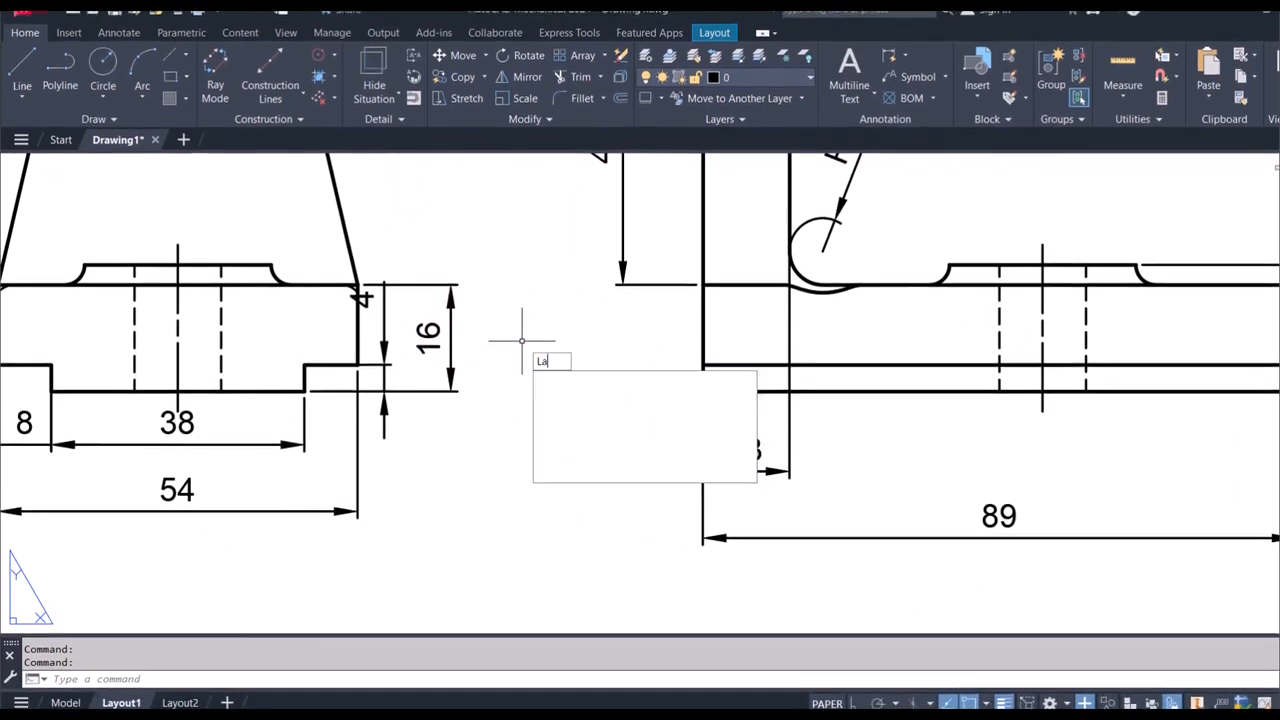
pyautogui.press('Return')
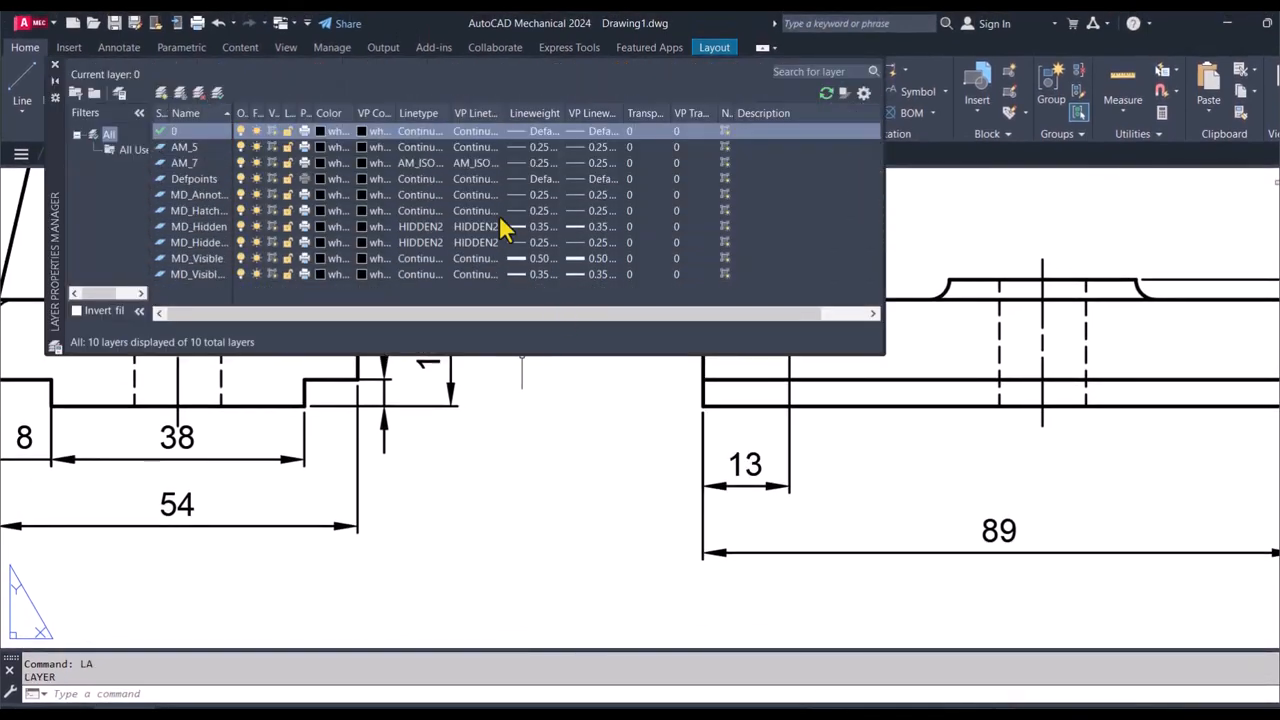
pyautogui.click(198, 146)
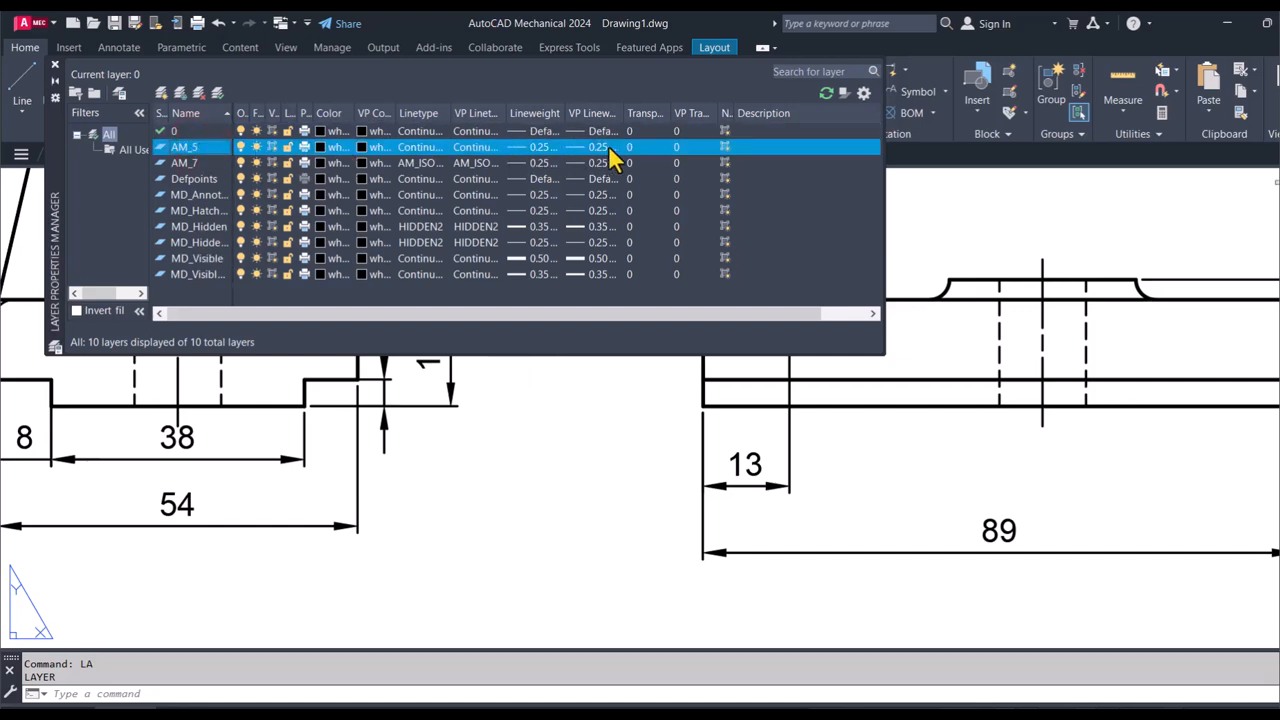
pyautogui.click(545, 145)
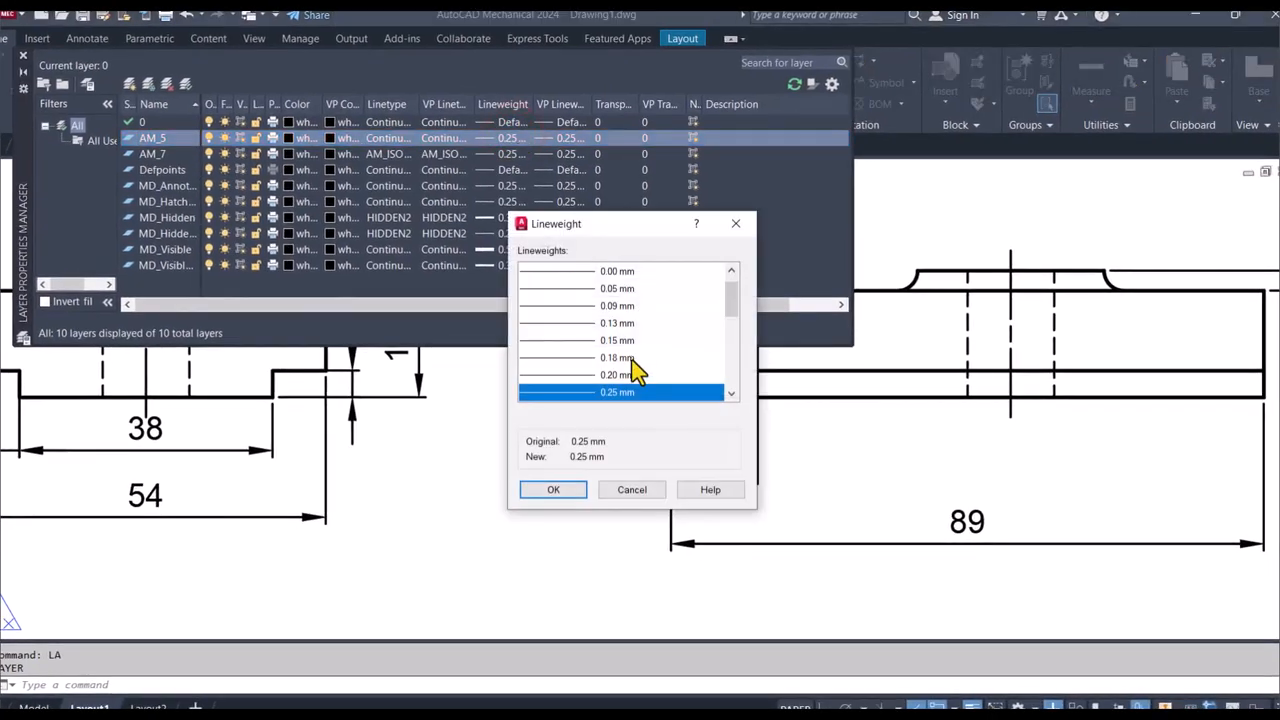
pyautogui.click(600, 341)
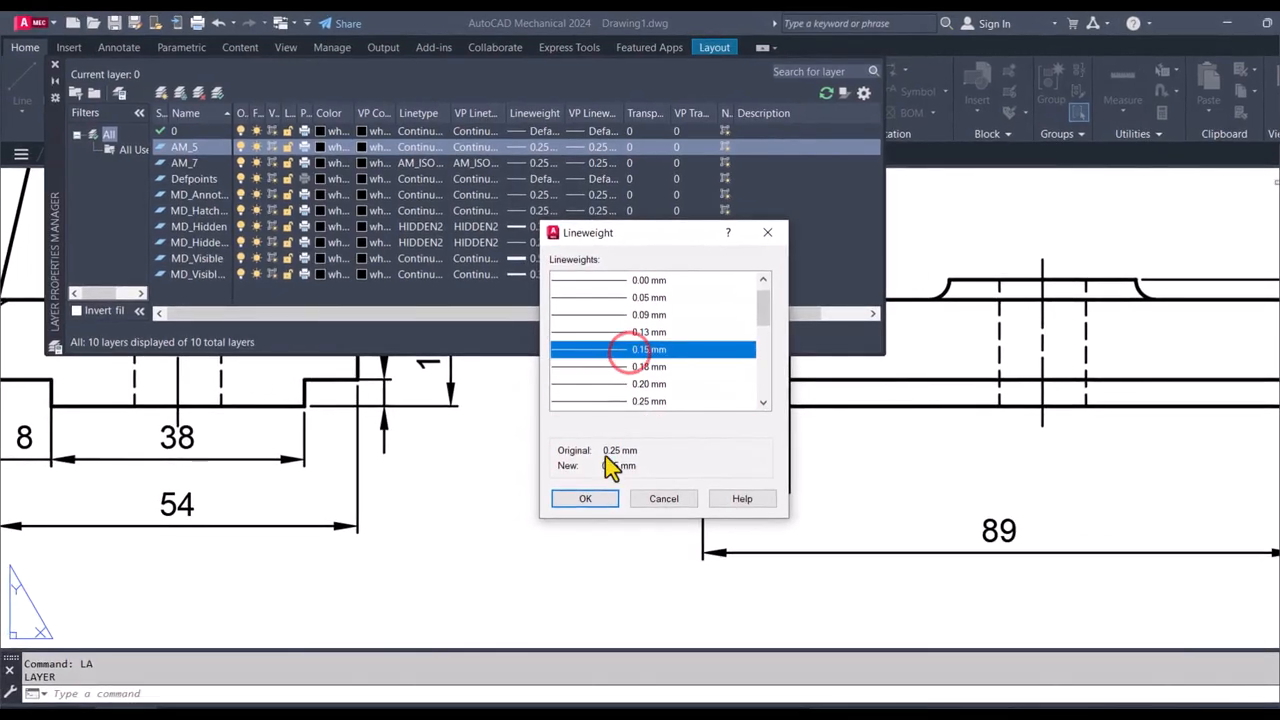
pyautogui.click(598, 498)
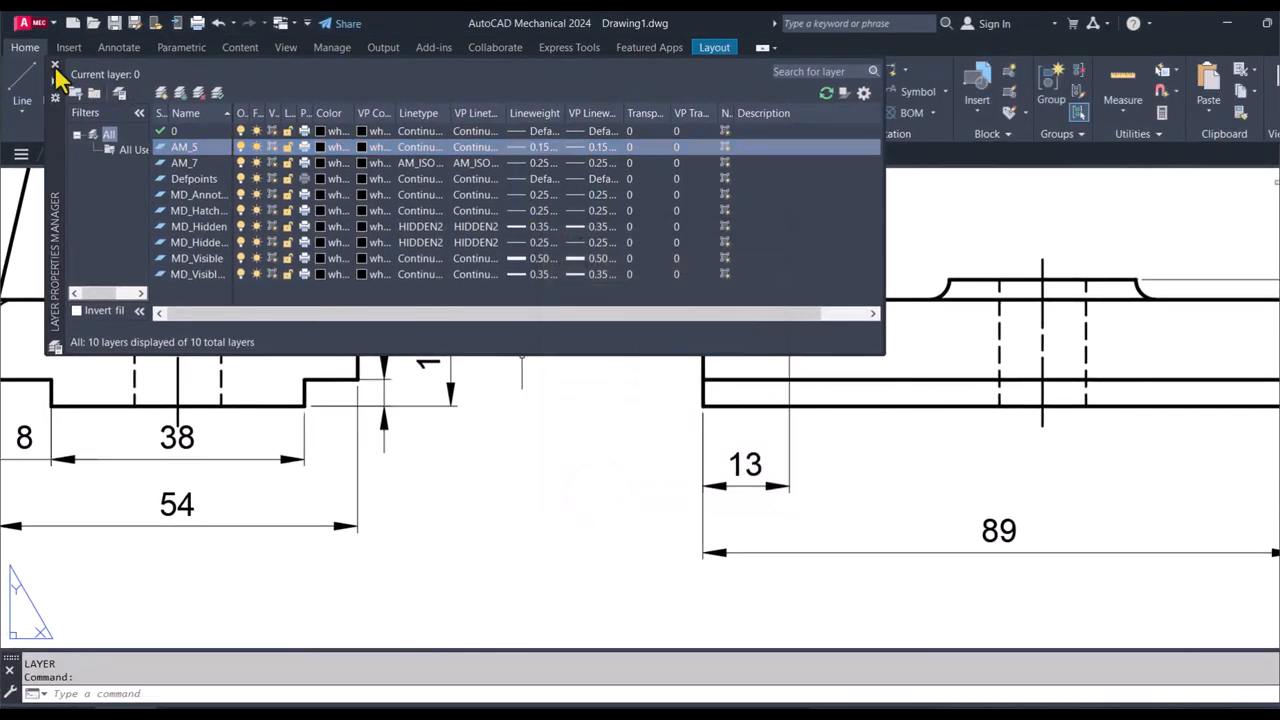
pyautogui.click(55, 66)
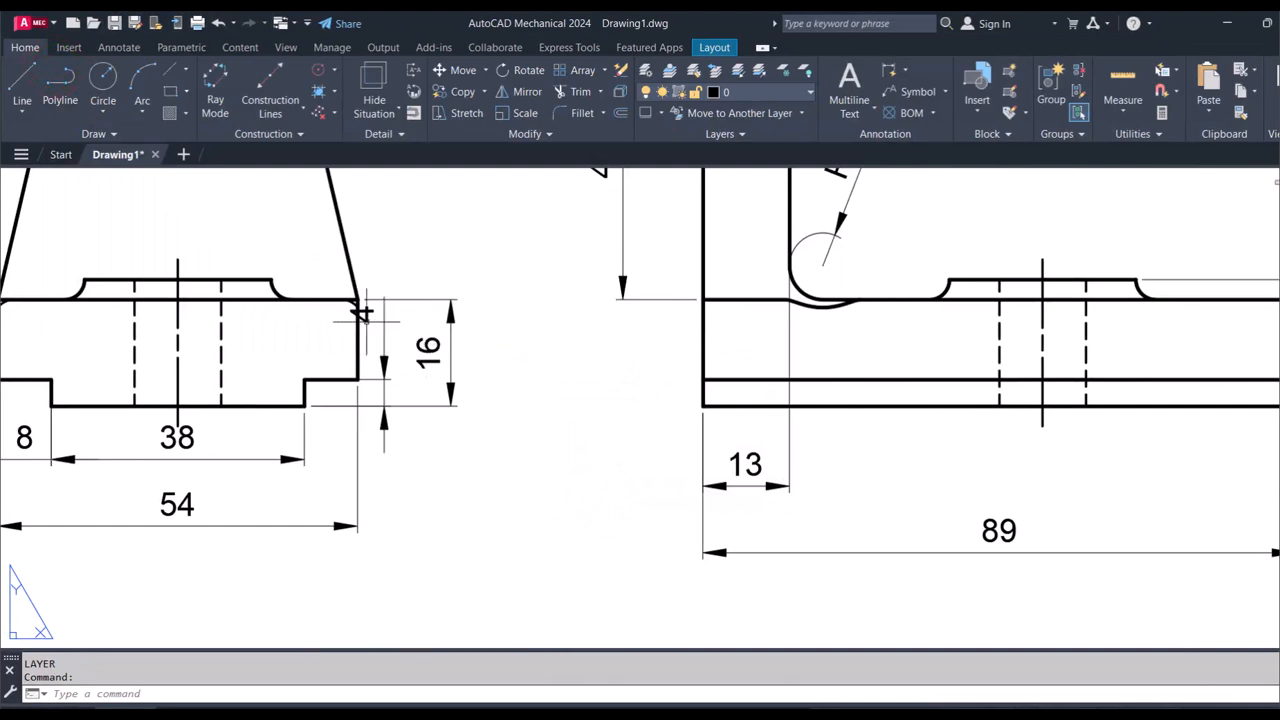
# Step: Move the 4 mm step height dimension farther outside the block so its text clears the outline of the end view
pyautogui.scroll(5, 365, 315)
pyautogui.click(363, 287)
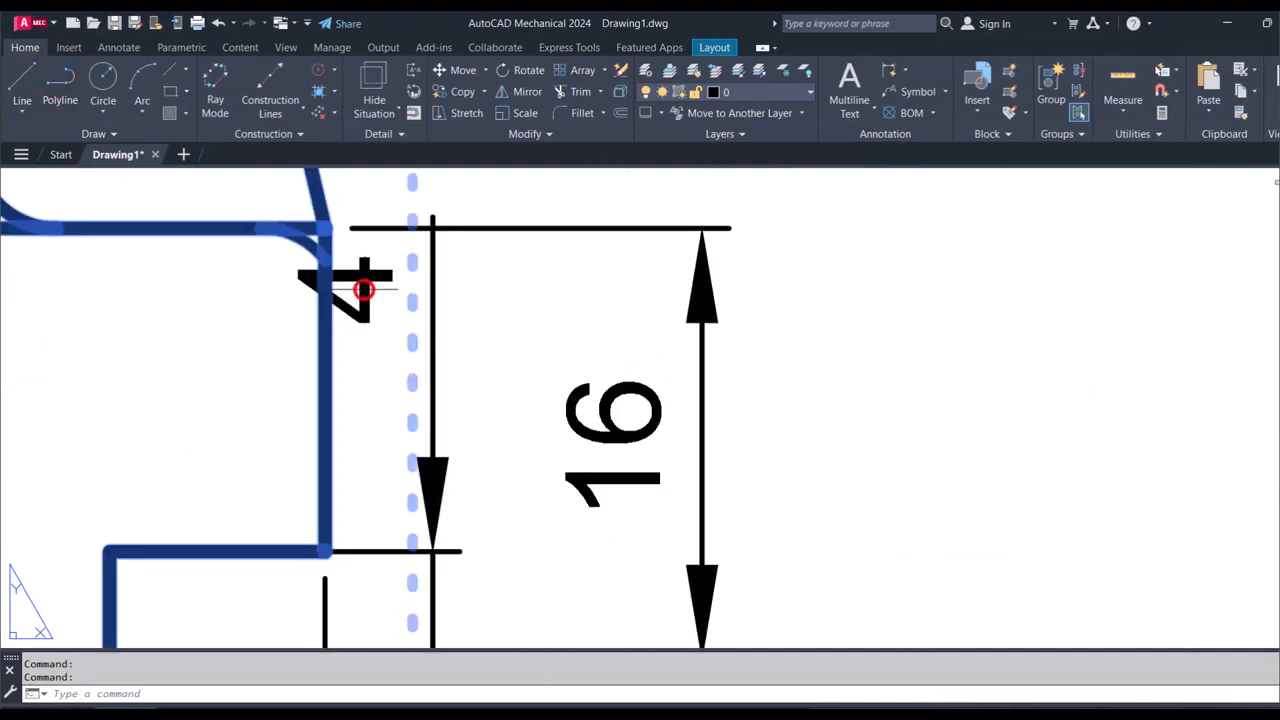
pyautogui.press('Escape')
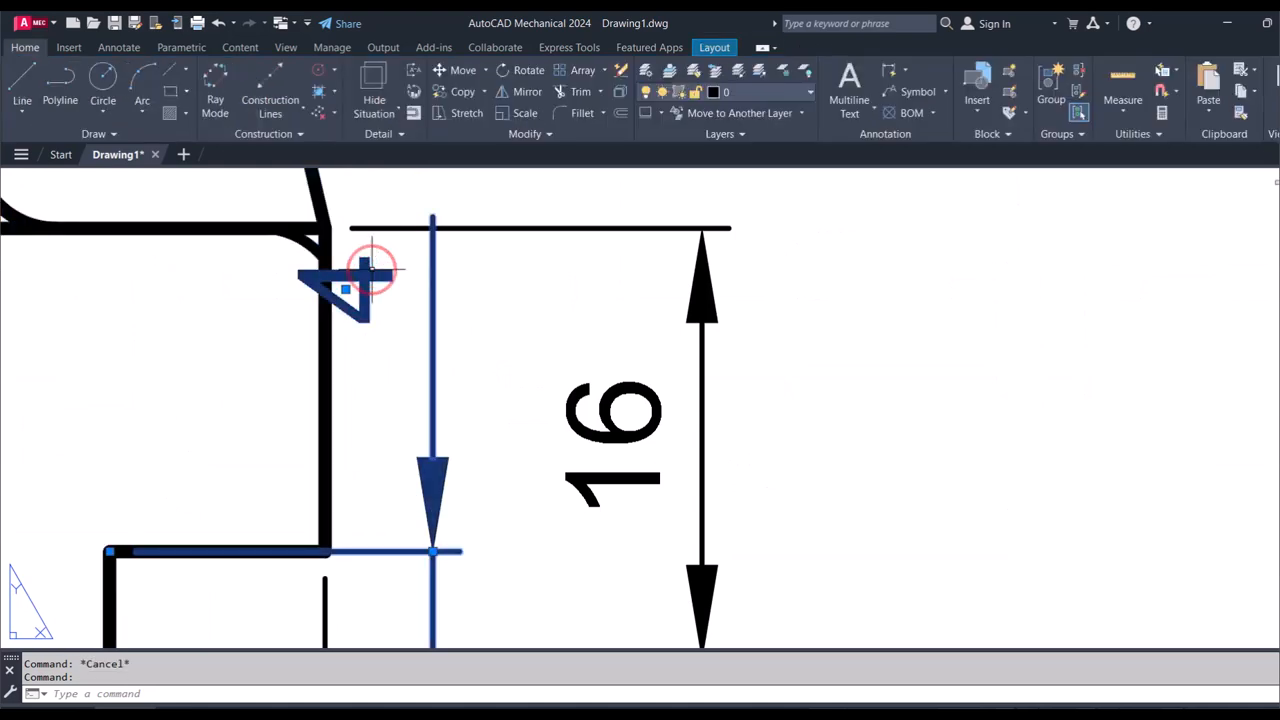
pyautogui.click(348, 288)
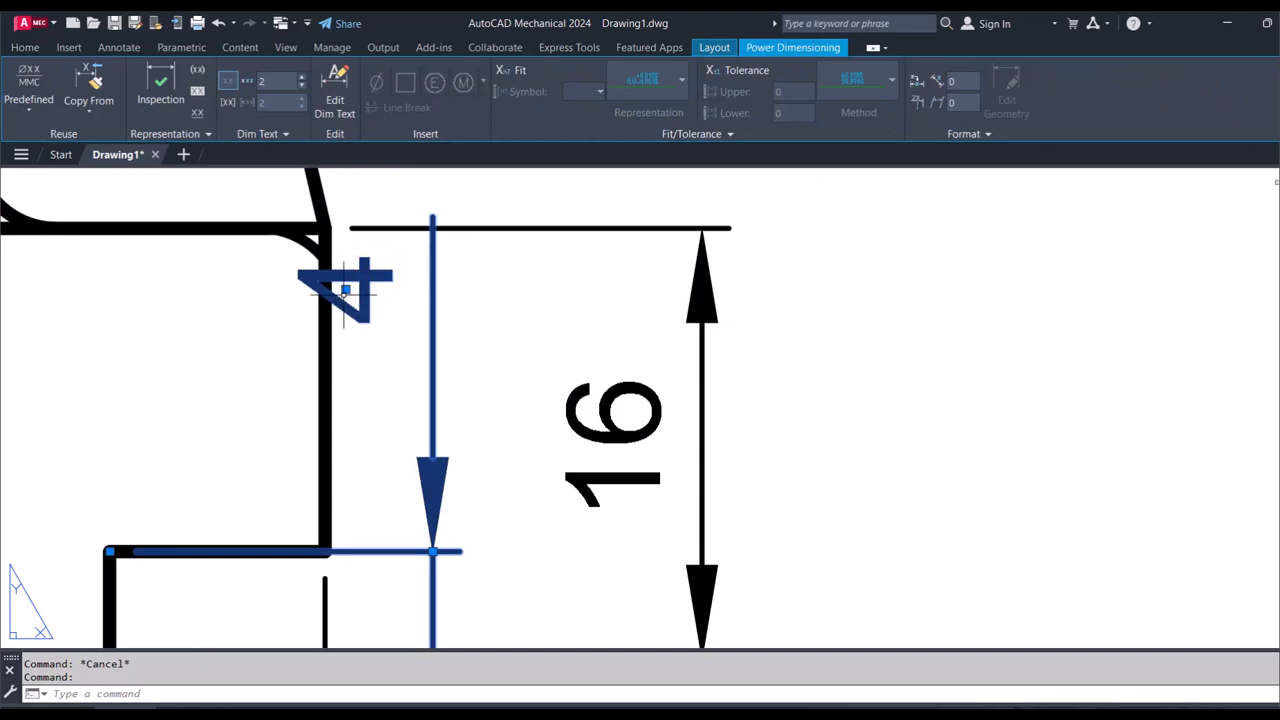
pyautogui.click(347, 288)
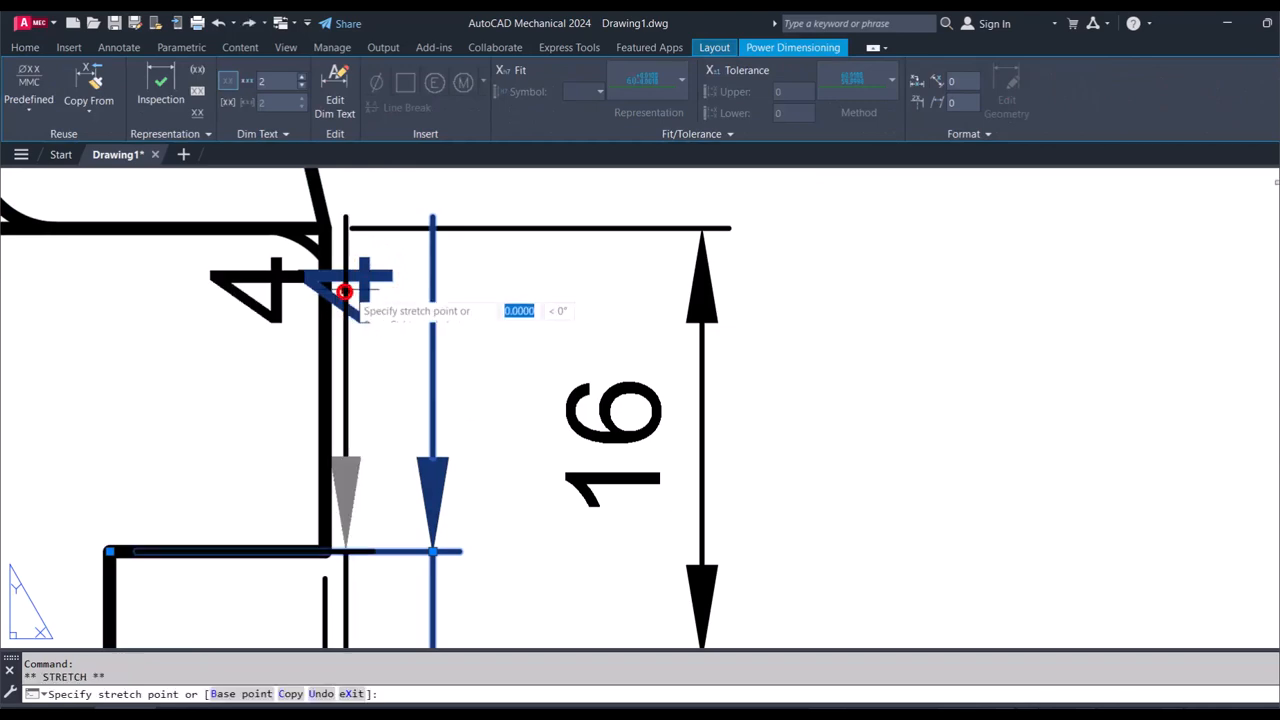
pyautogui.click(481, 291)
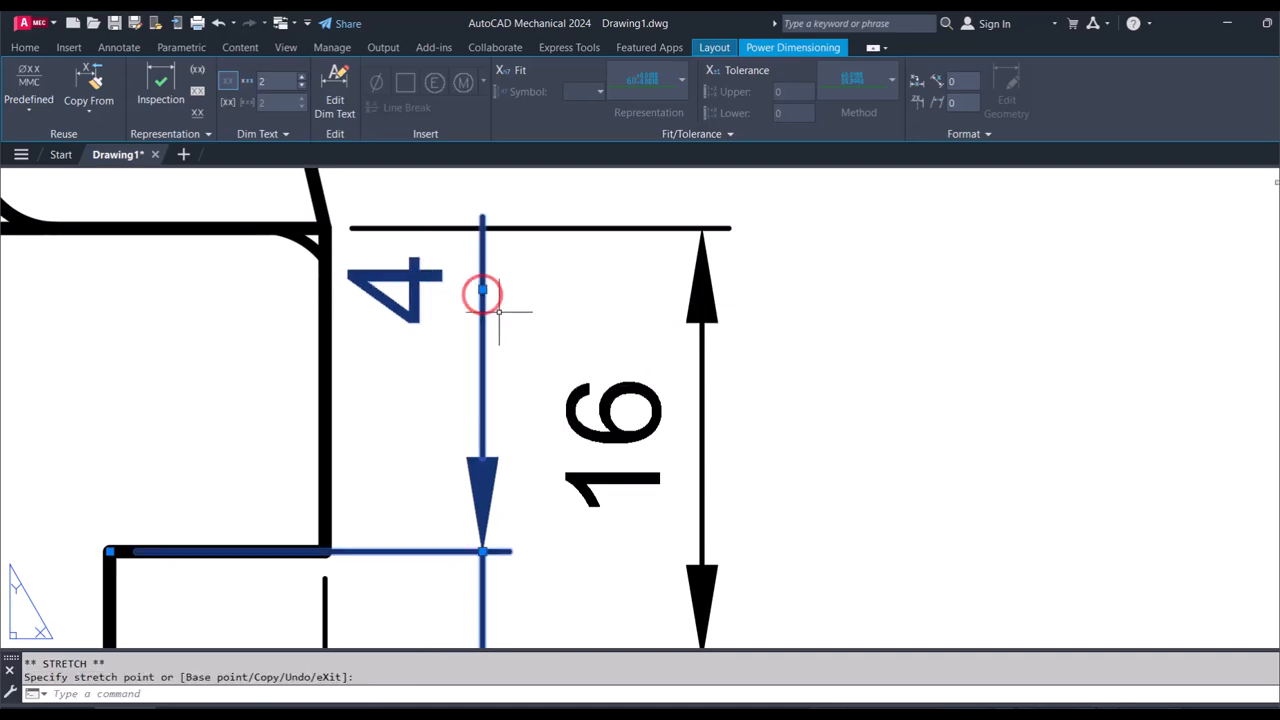
pyautogui.press('Escape')
pyautogui.scroll(-5, 505, 342)
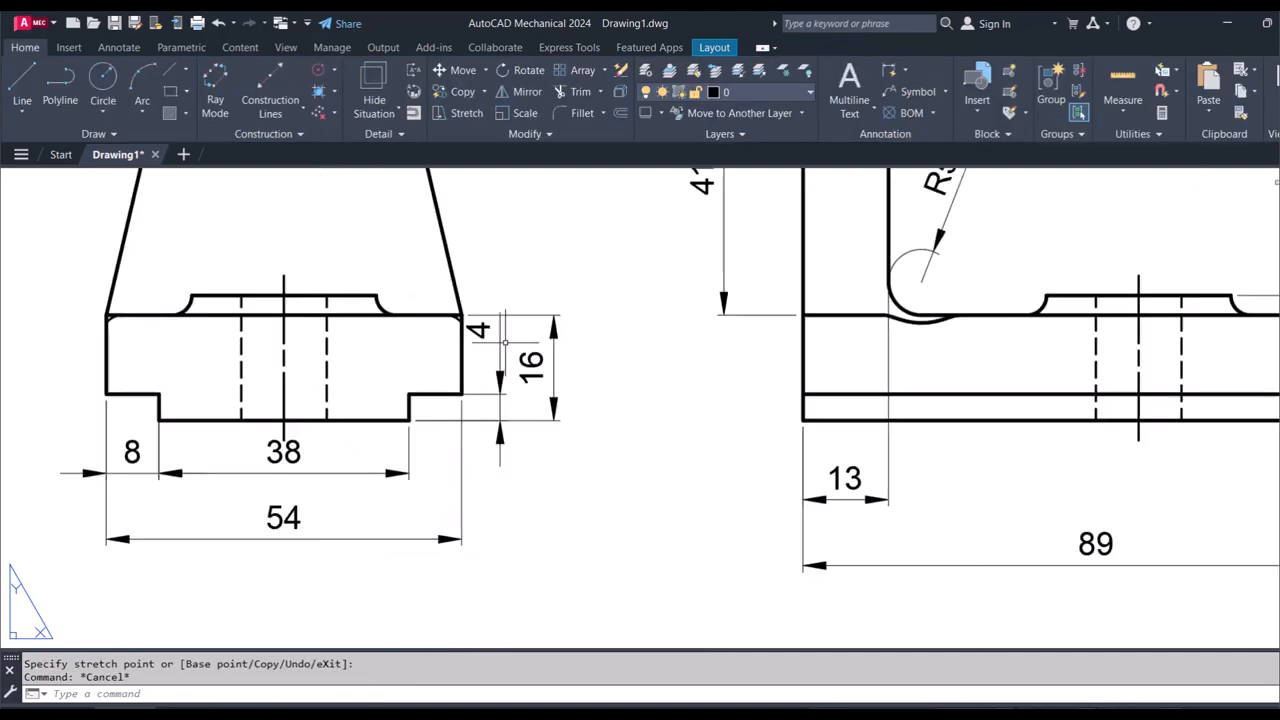
pyautogui.scroll(-4, 505, 342)
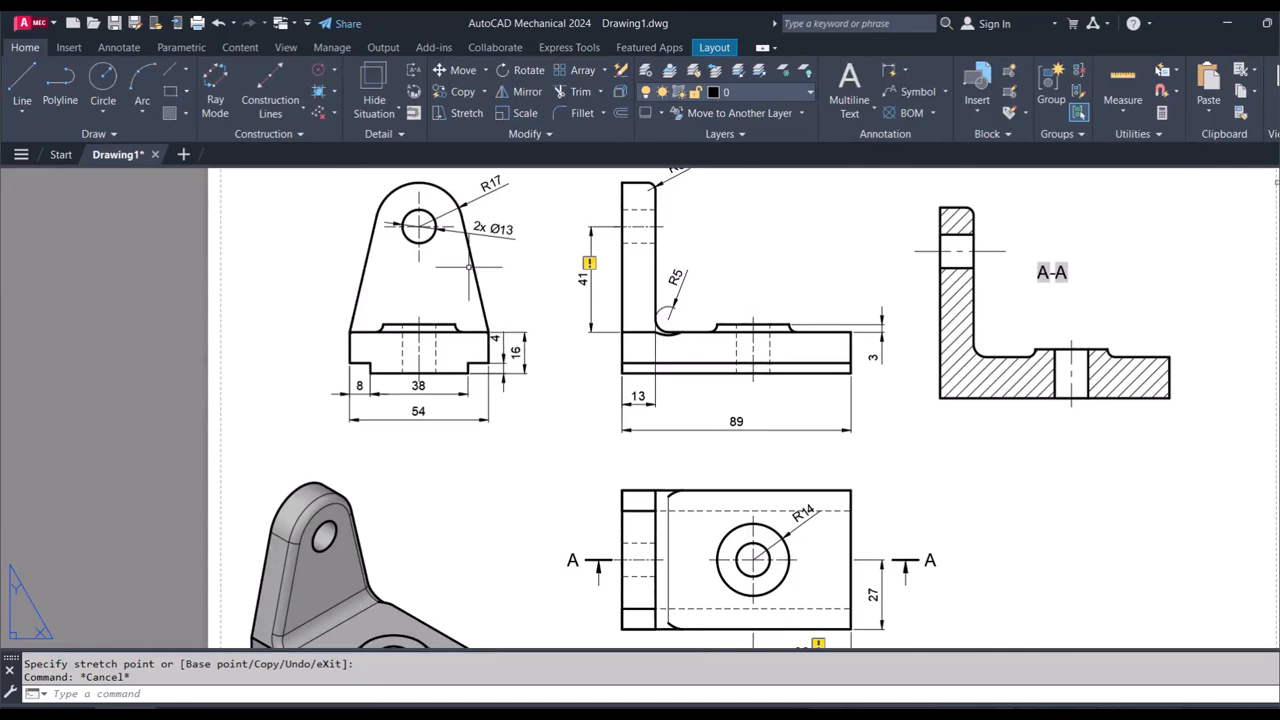
# Step: Mark the block's 16 mm height dimension in the end view as theoretically exact
pyautogui.scroll(5, 510, 335)
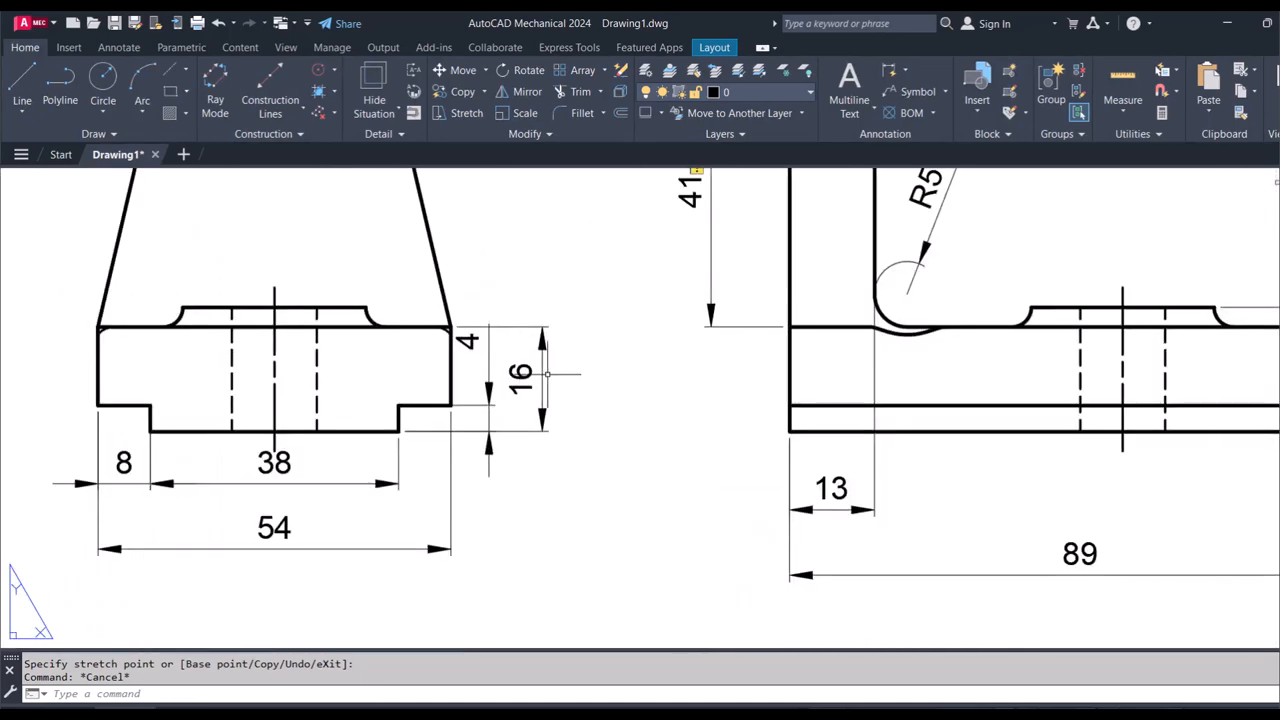
pyautogui.click(543, 362)
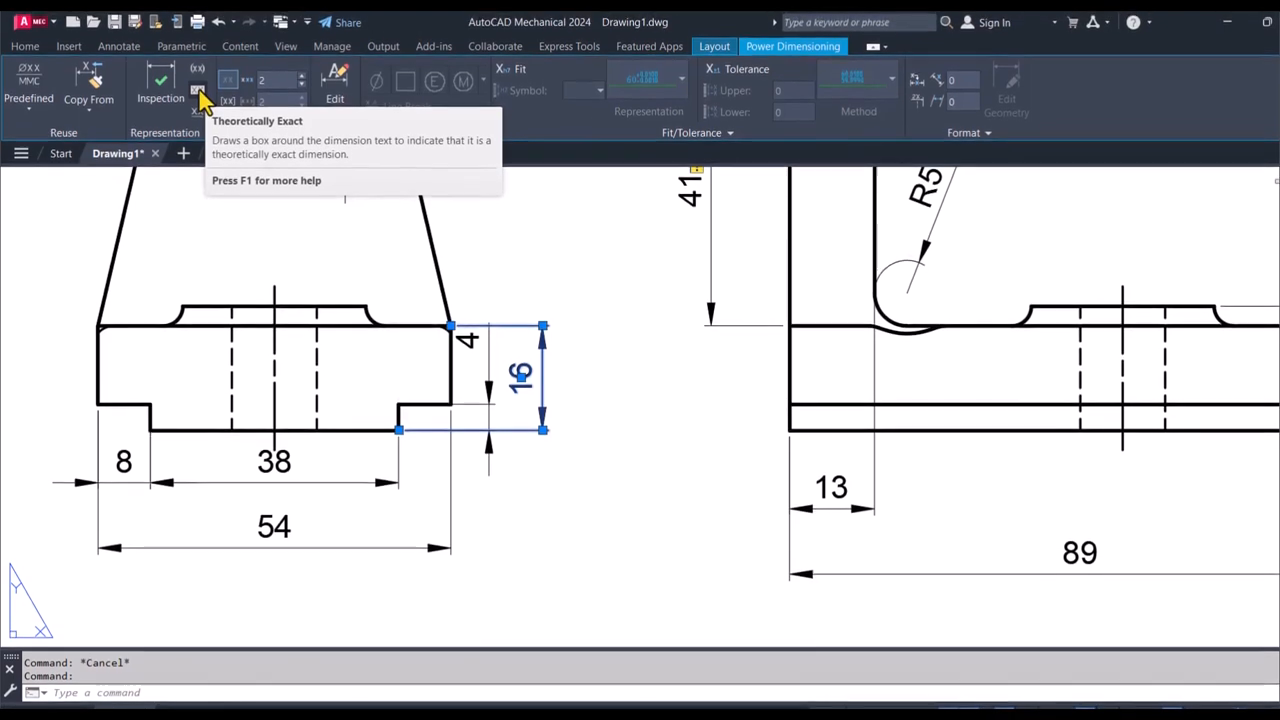
pyautogui.click(198, 88)
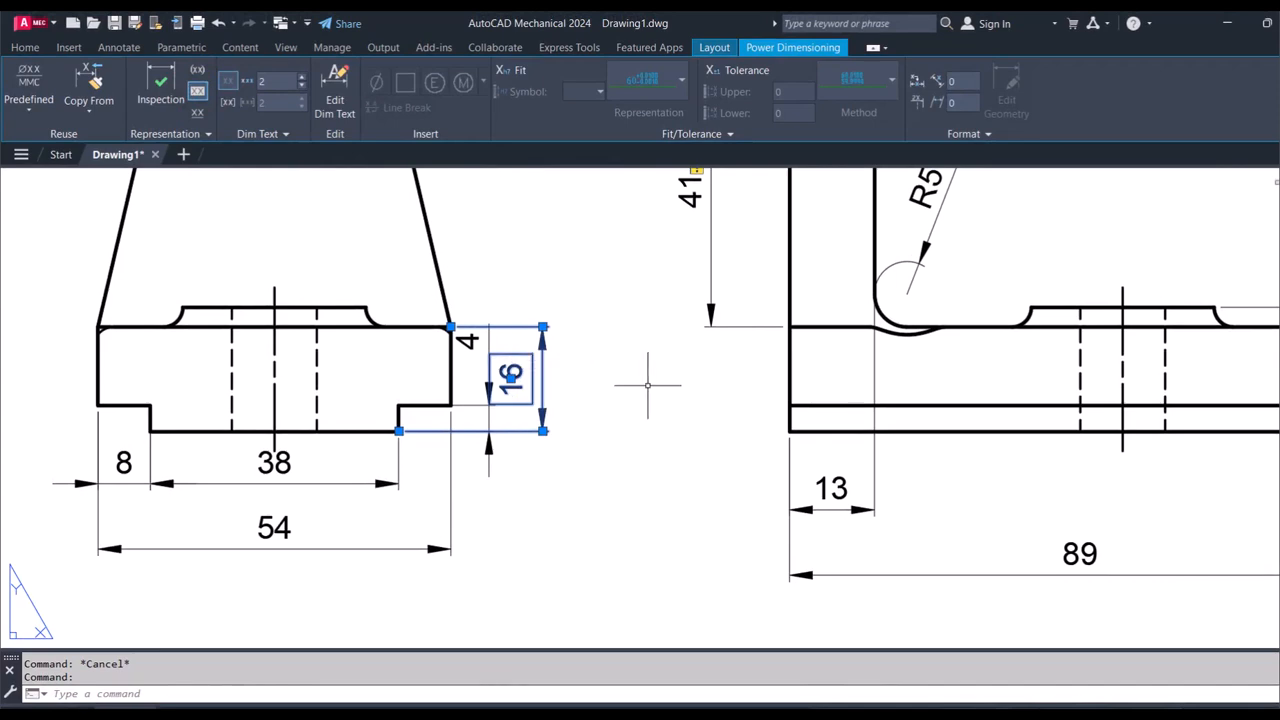
pyautogui.press('Escape')
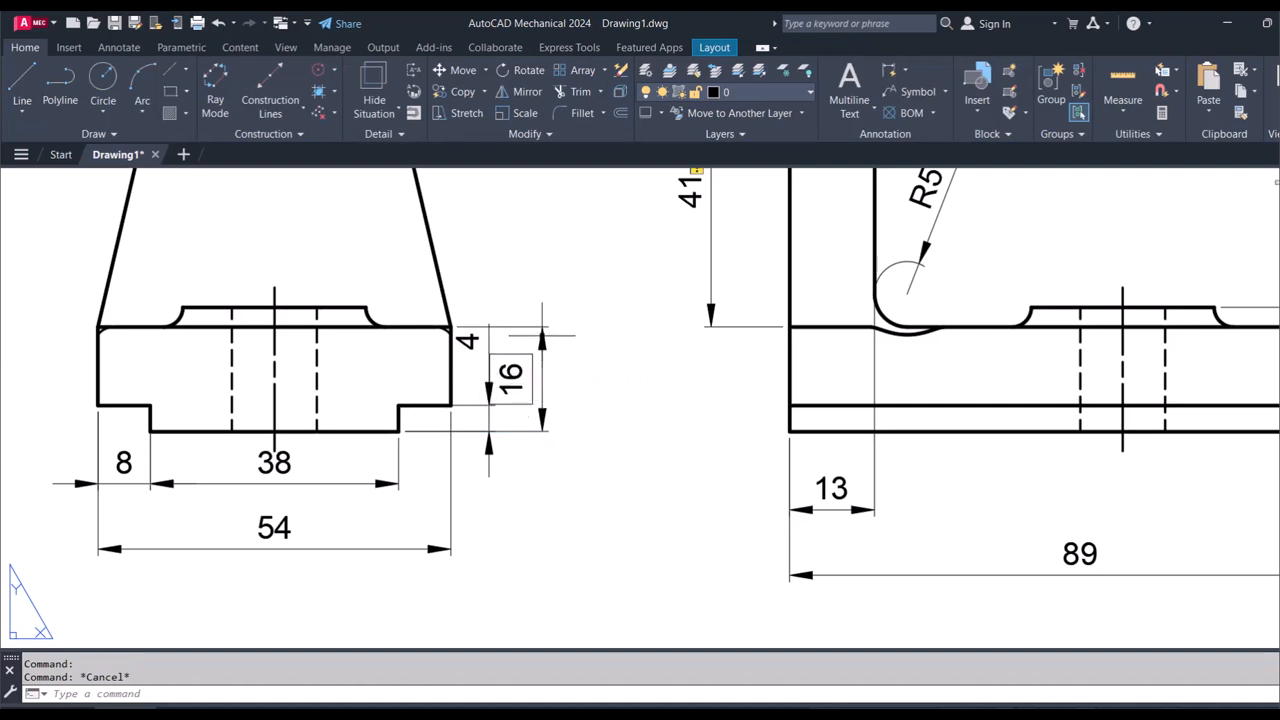
# Step: Move the boxed 16 mm height dimension slightly farther from the block to clear the 4 mm dimension, and deselect it
pyautogui.click(542, 335)
pyautogui.click(547, 316)
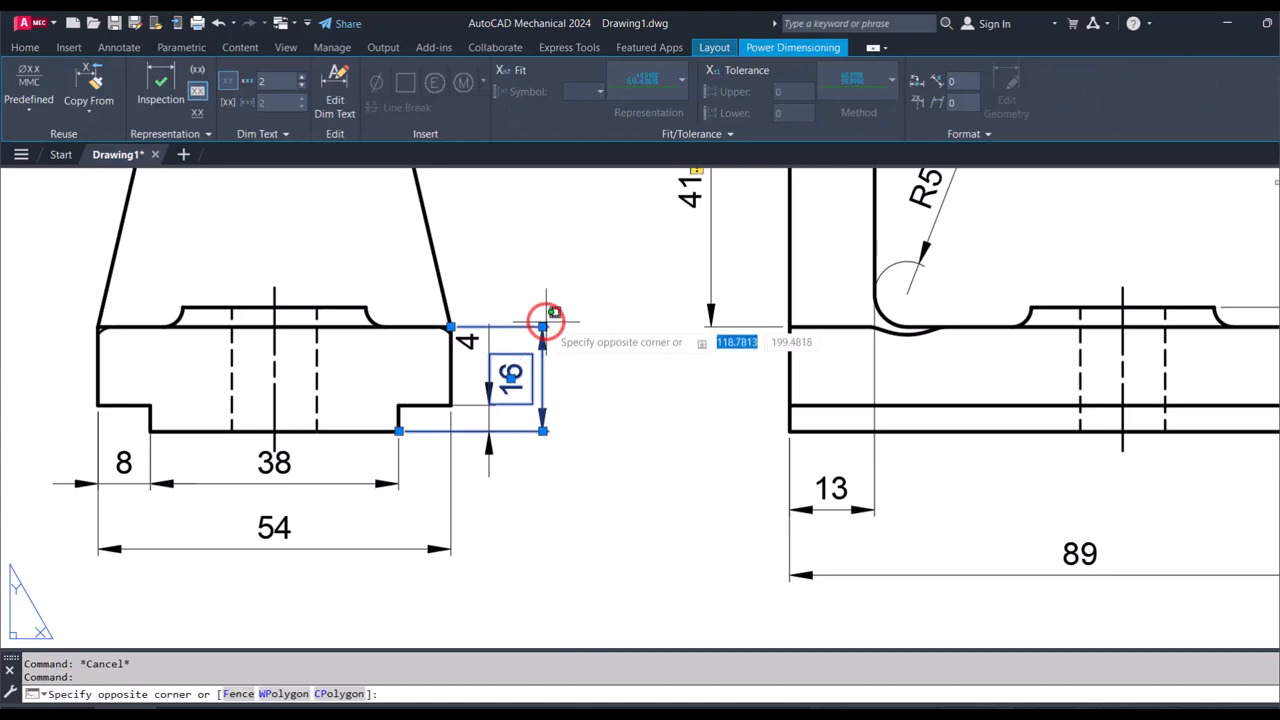
pyautogui.click(543, 327)
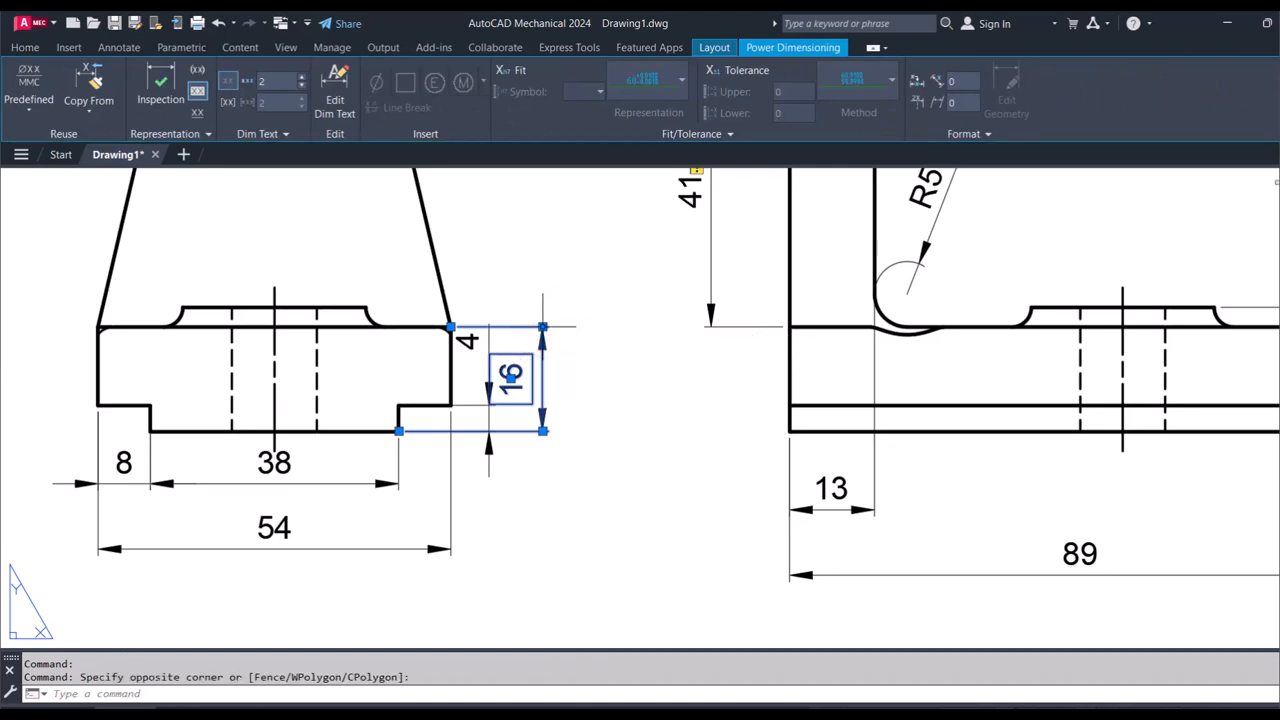
pyautogui.click(542, 327)
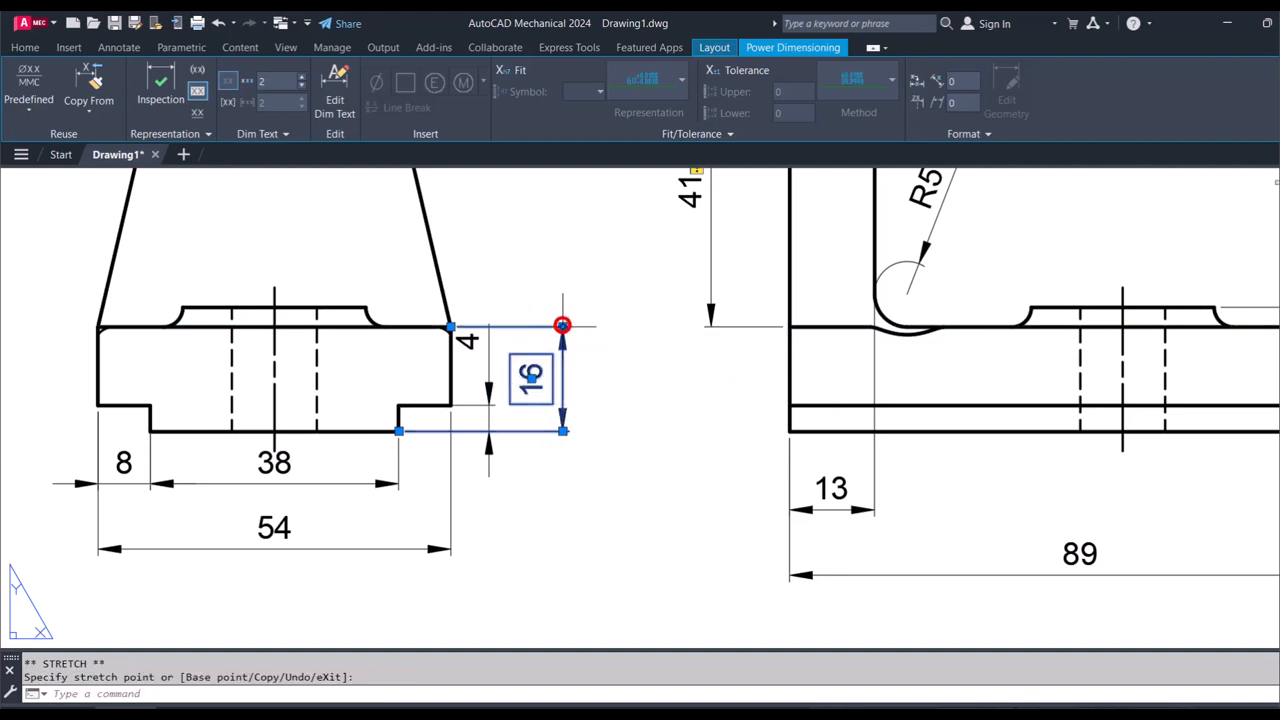
pyautogui.press('Escape')
pyautogui.press('Escape')
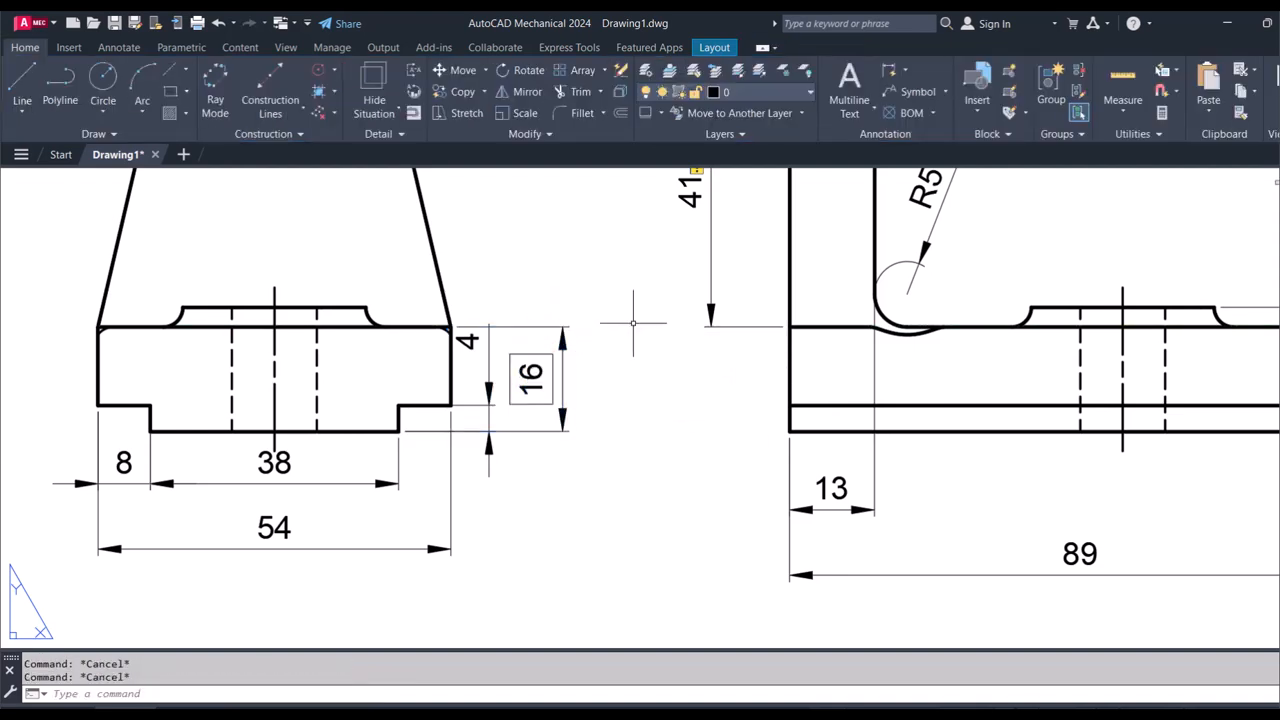
# Step: Try setting the tolerance display of the block's 89 mm length dimension to Basic in its properties, and undo the change
pyautogui.click(830, 507)
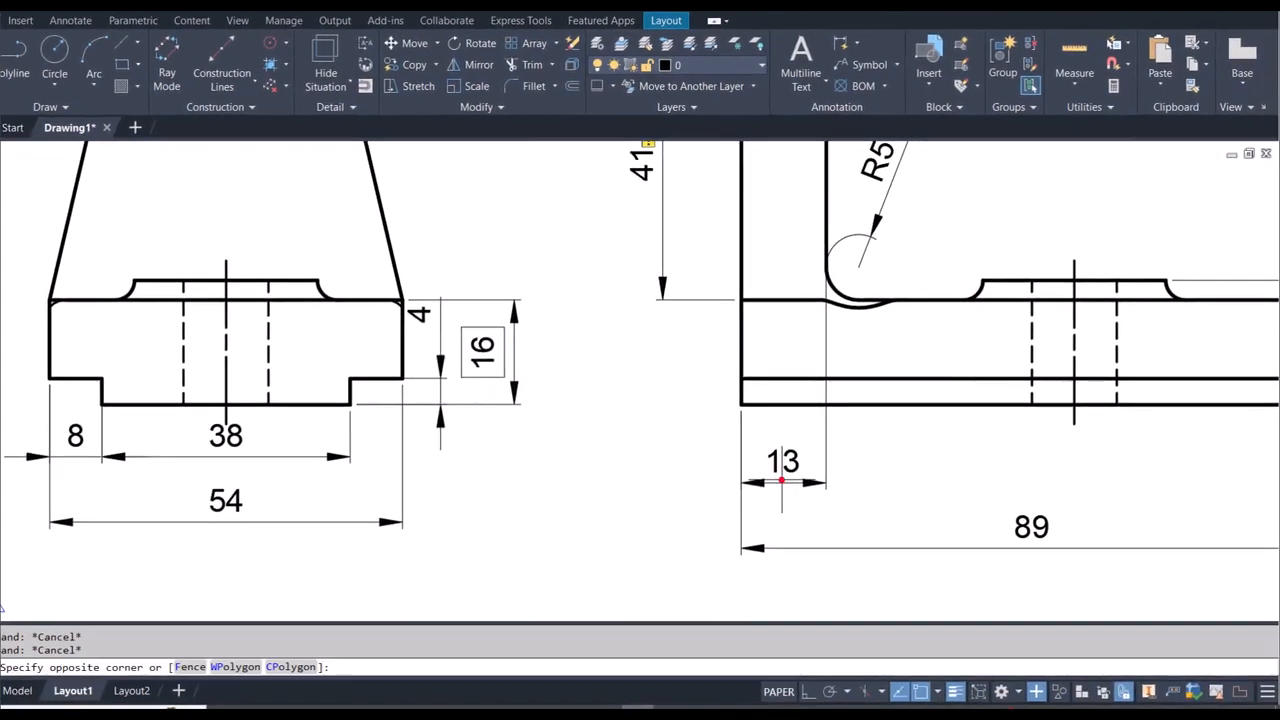
pyautogui.press('Escape')
pyautogui.click(1015, 523)
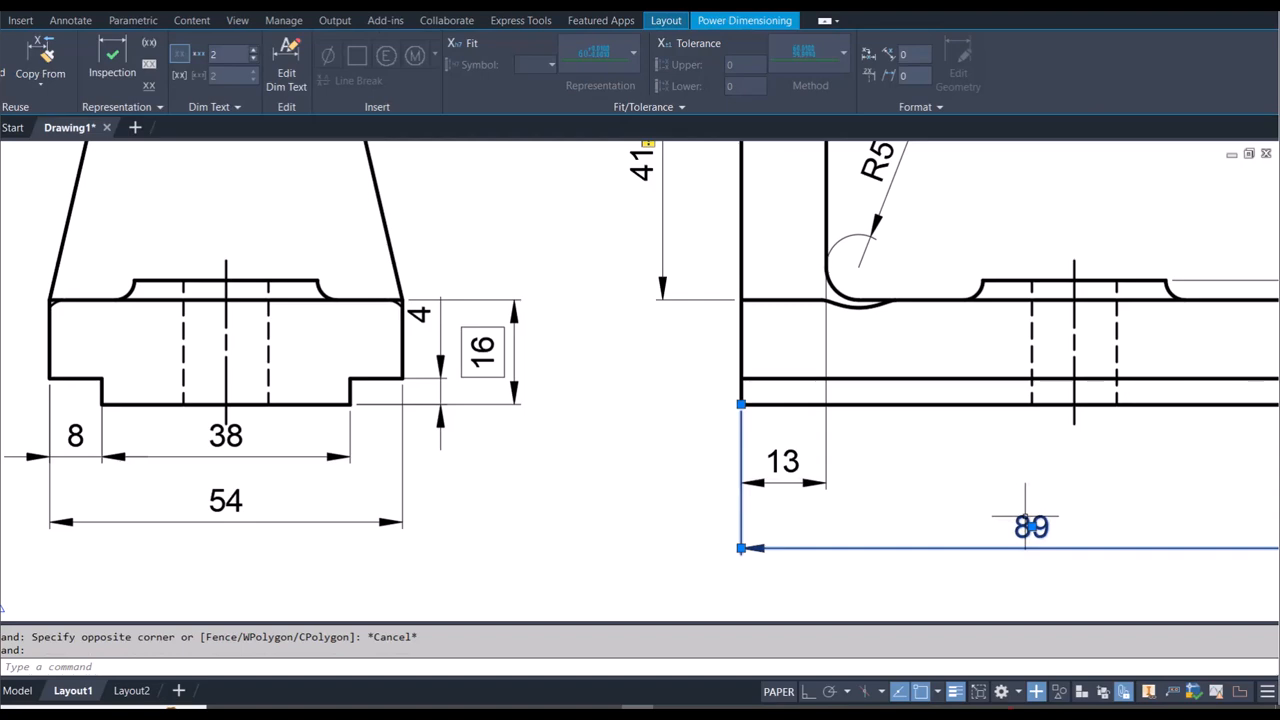
pyautogui.rightClick(1025, 517)
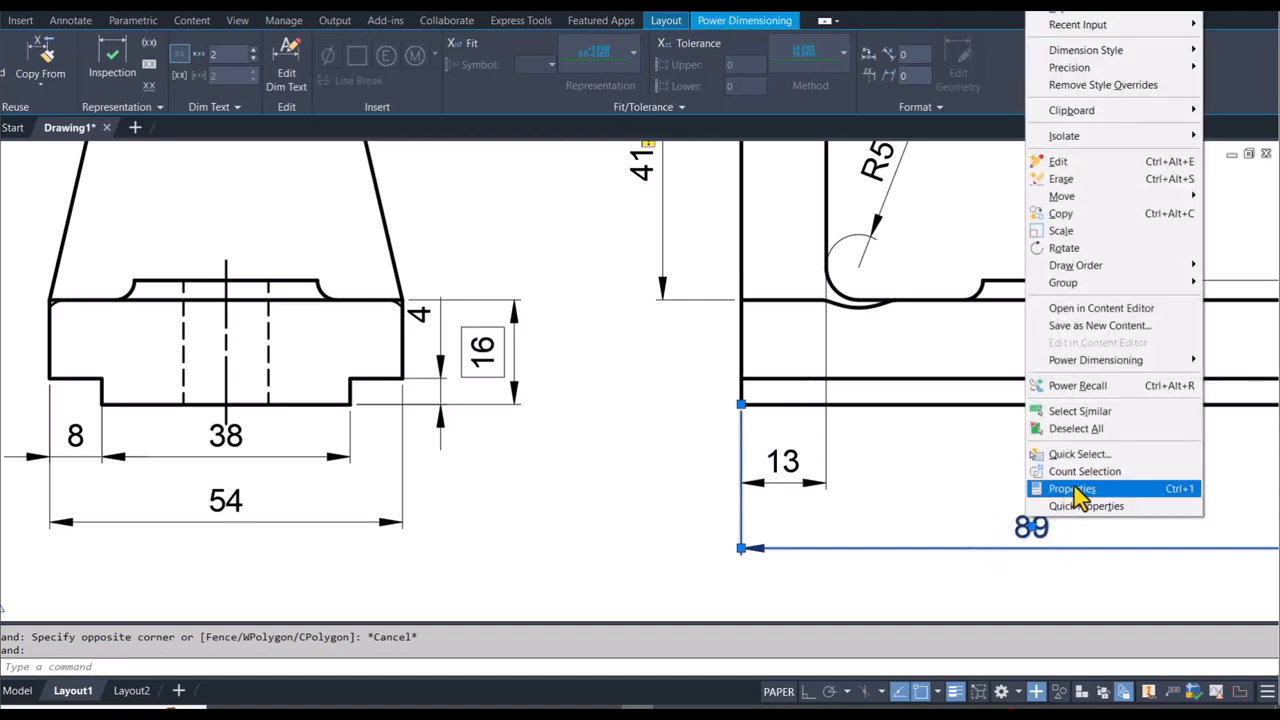
pyautogui.click(1072, 489)
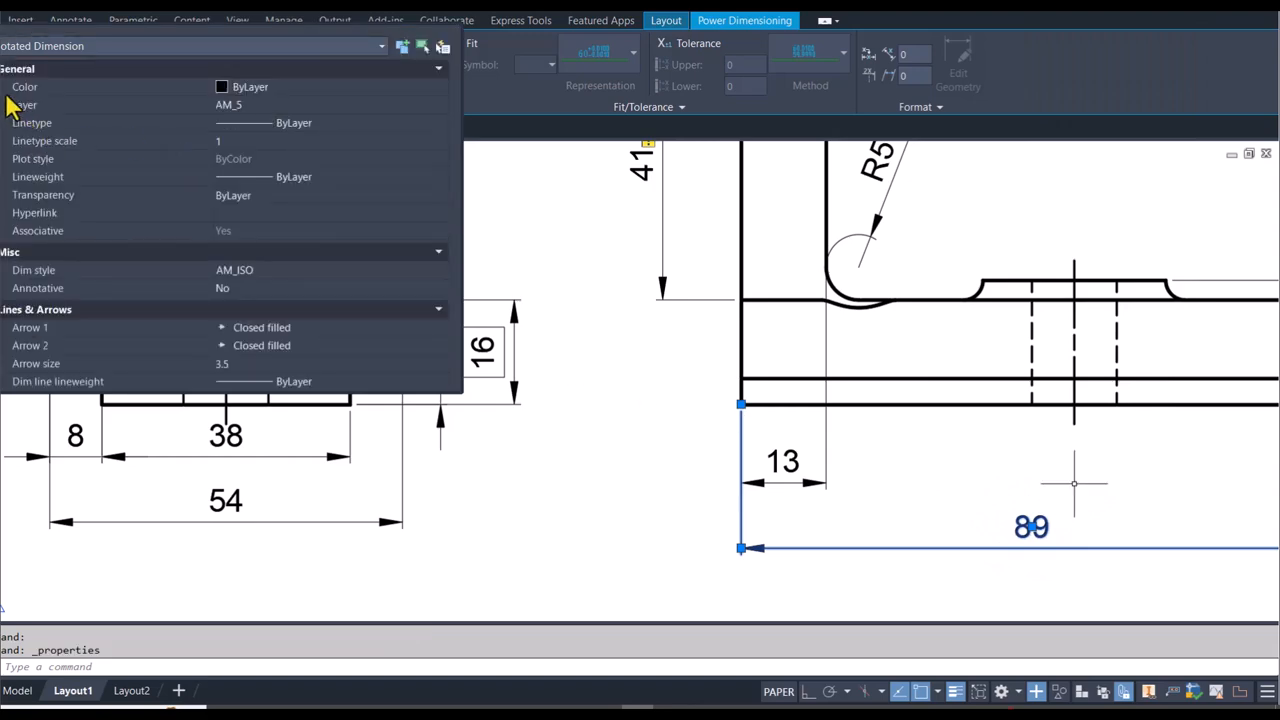
pyautogui.moveTo(29, 121); pyautogui.dragTo(48, 389)
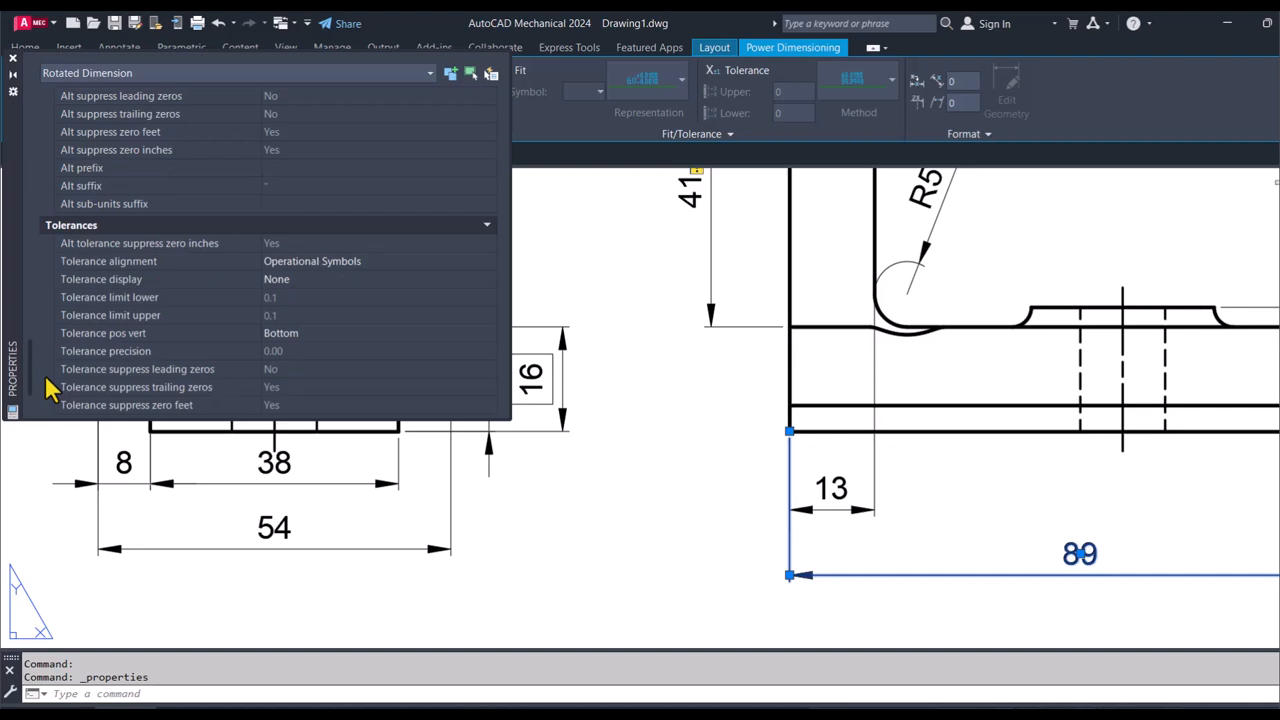
pyautogui.click(318, 286)
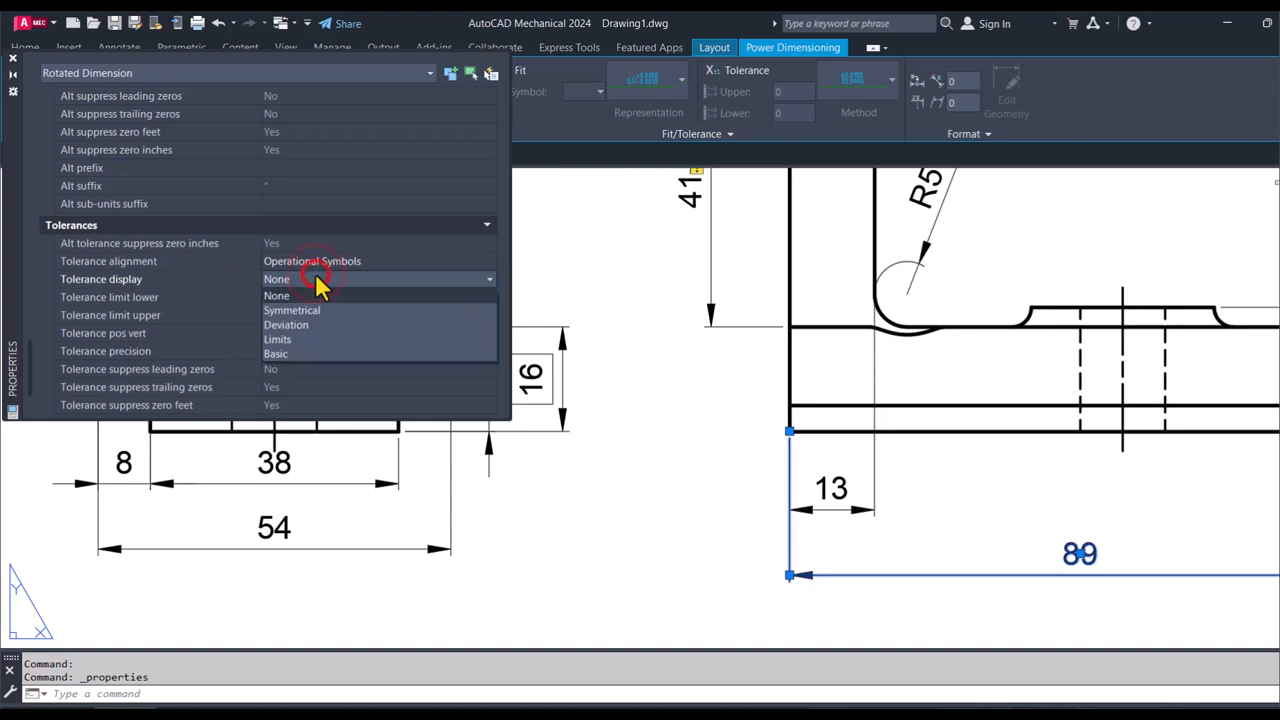
pyautogui.click(317, 283)
pyautogui.click(317, 285)
pyautogui.click(314, 284)
pyautogui.click(314, 285)
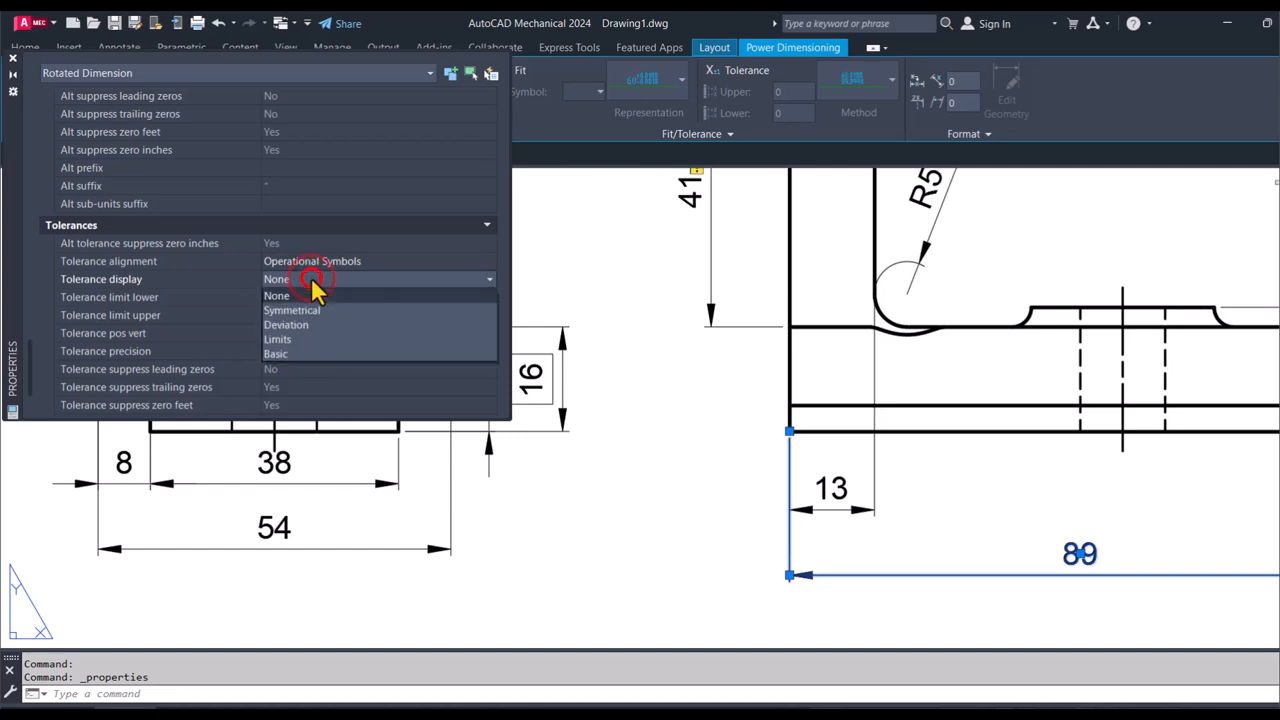
pyautogui.click(311, 360)
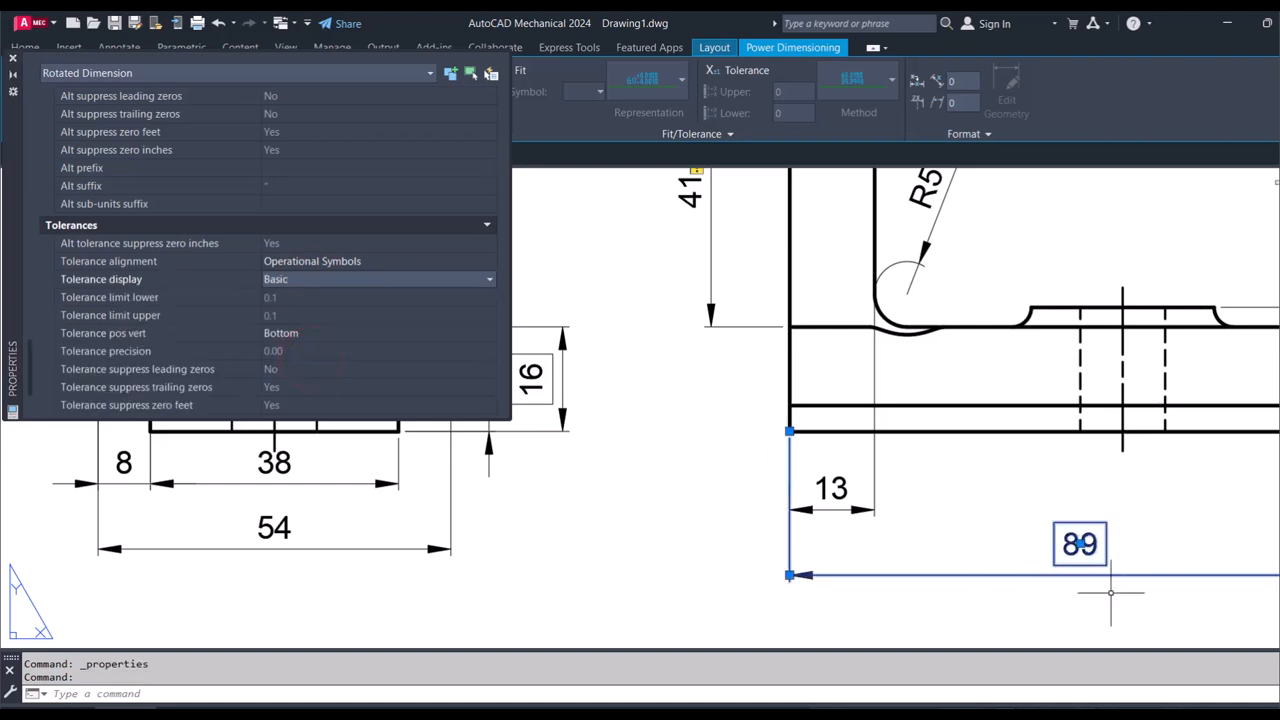
pyautogui.click(13, 60)
pyautogui.press('Escape')
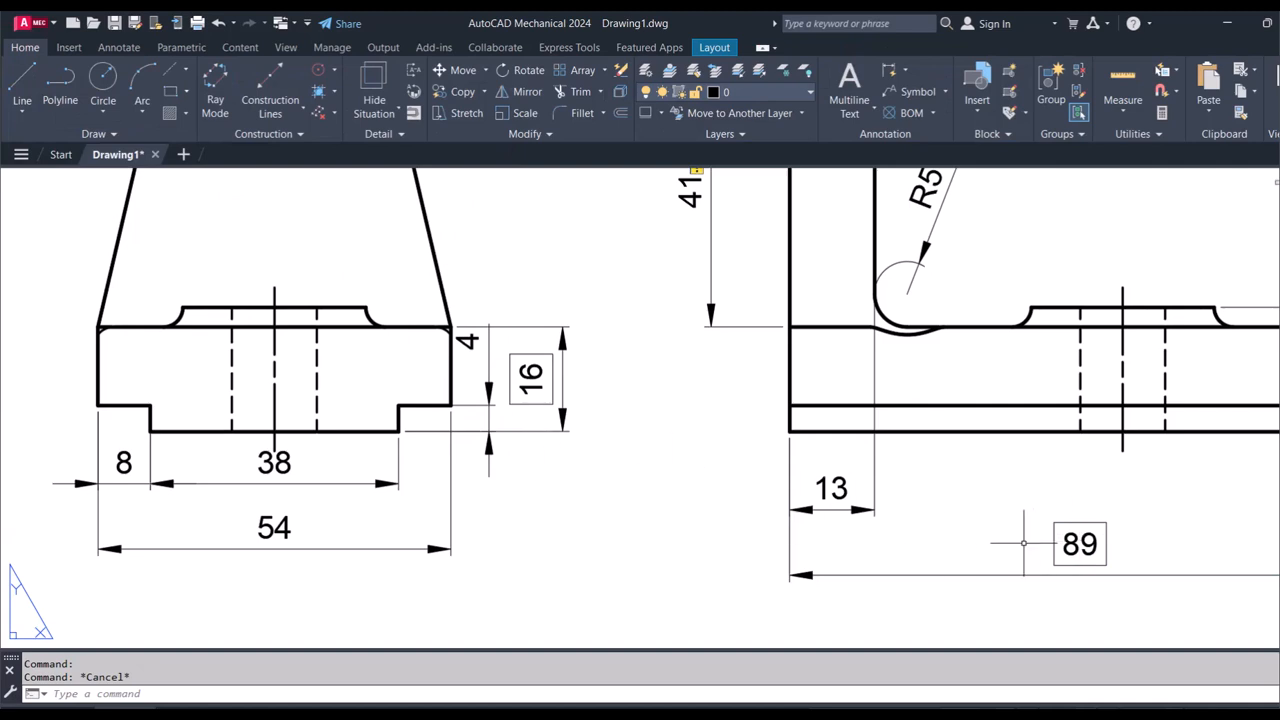
pyautogui.hotkey('ctrl', 'z')
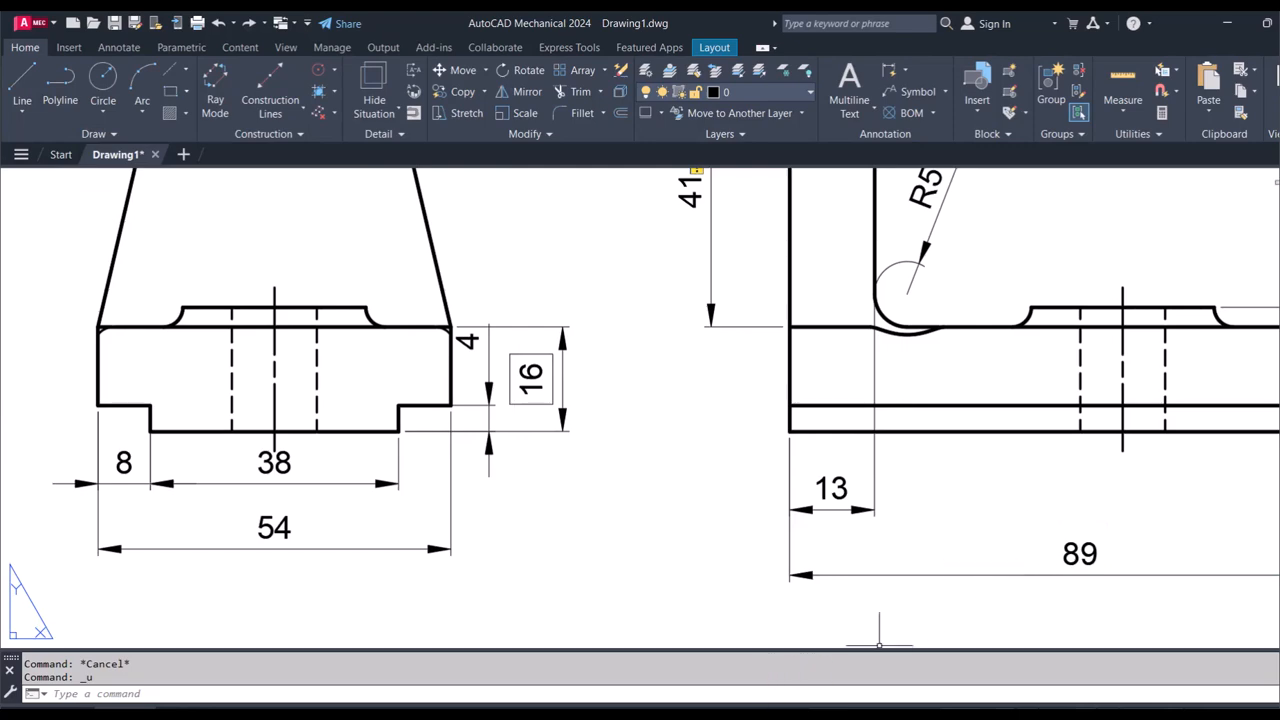
# Step: Switch to the PowerPoint presentation and review the remaining tolerance requirements on the bracket slide
pyautogui.click(585, 627)
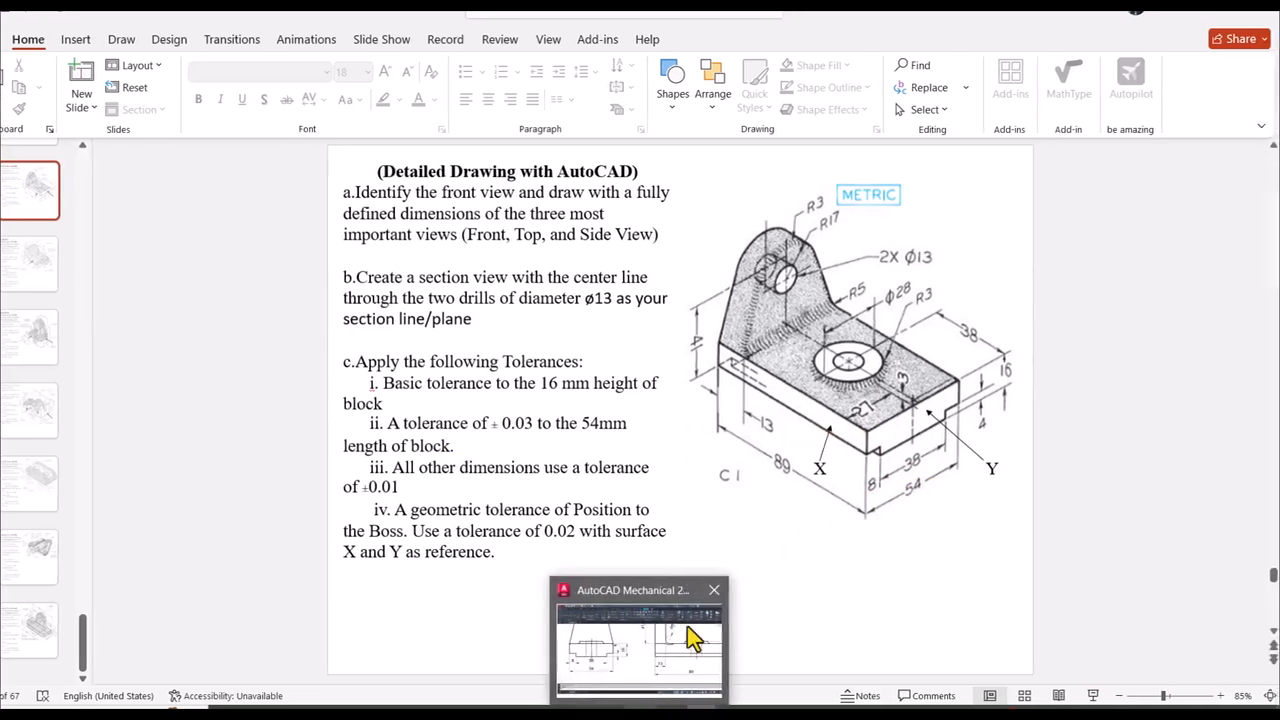
# Step: Switch back to the bracket drawing in AutoCAD Mechanical and undo the last operation
pyautogui.click(687, 626)
pyautogui.hotkey('ctrl', 'z')
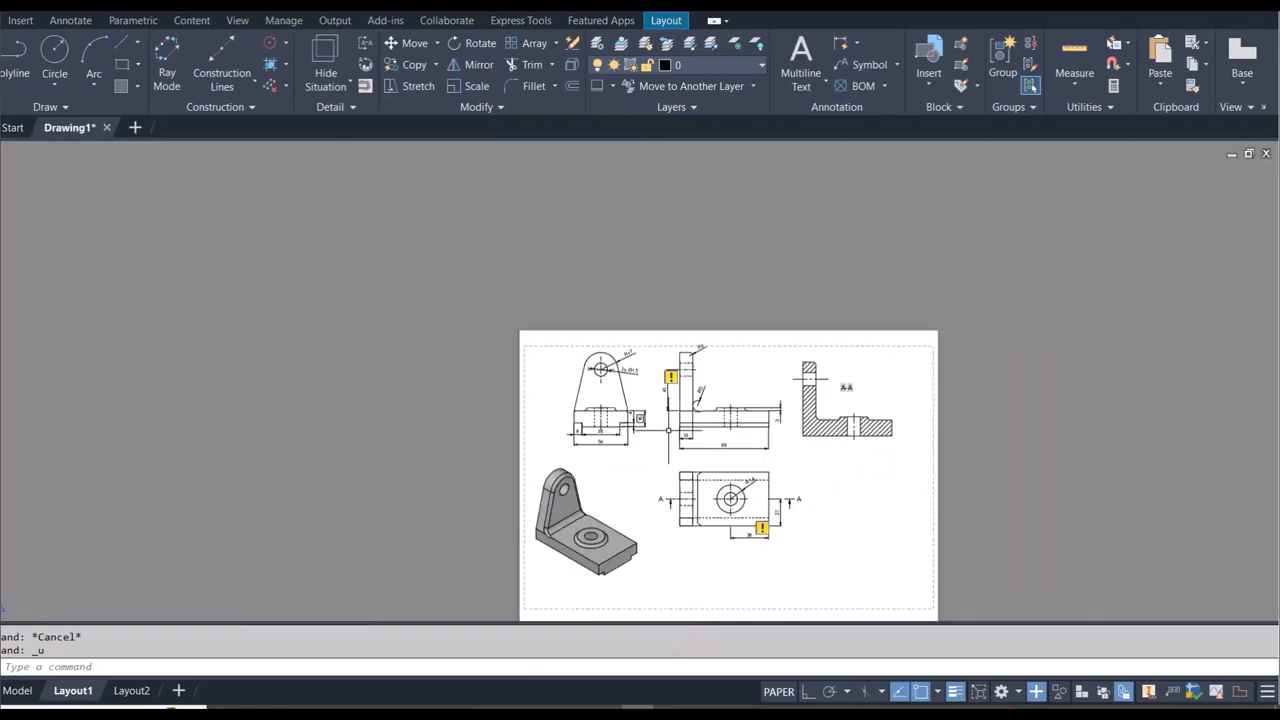
pyautogui.scroll(8, 605, 443)
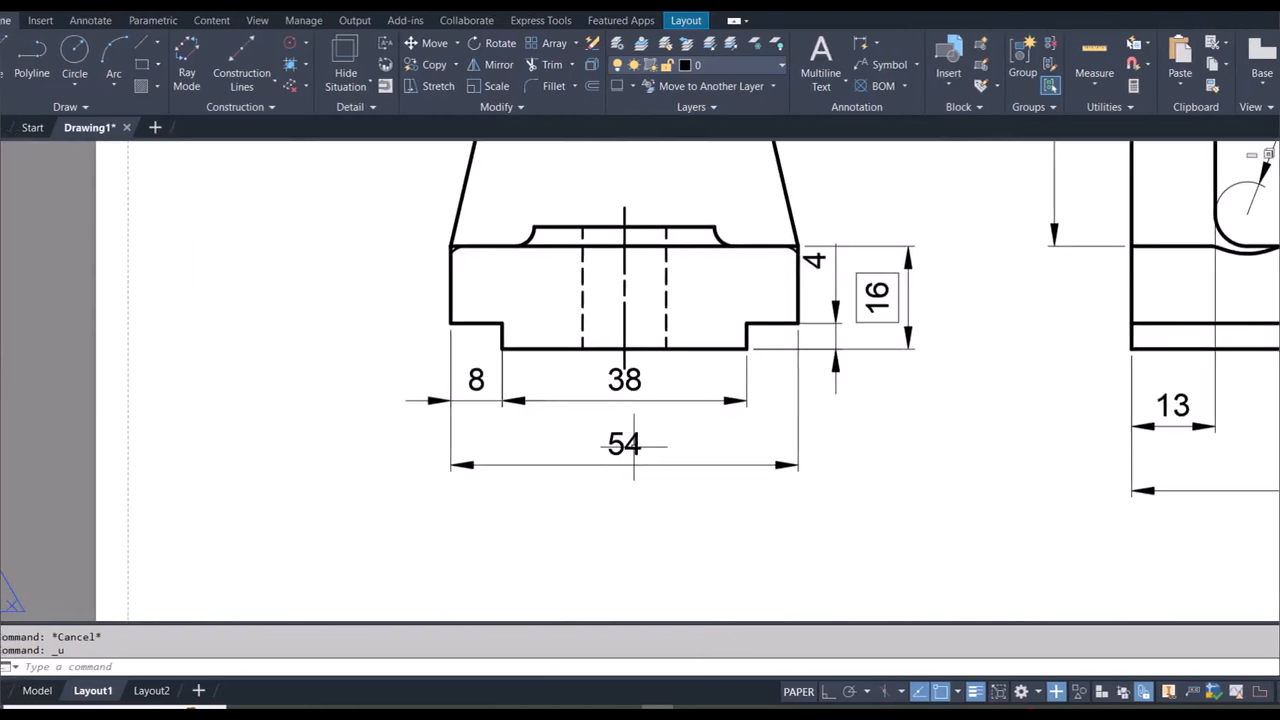
# Step: Try turning on a tolerance for the 54 mm length dimension in the end view, using the symmetrical ± method
pyautogui.click(633, 445)
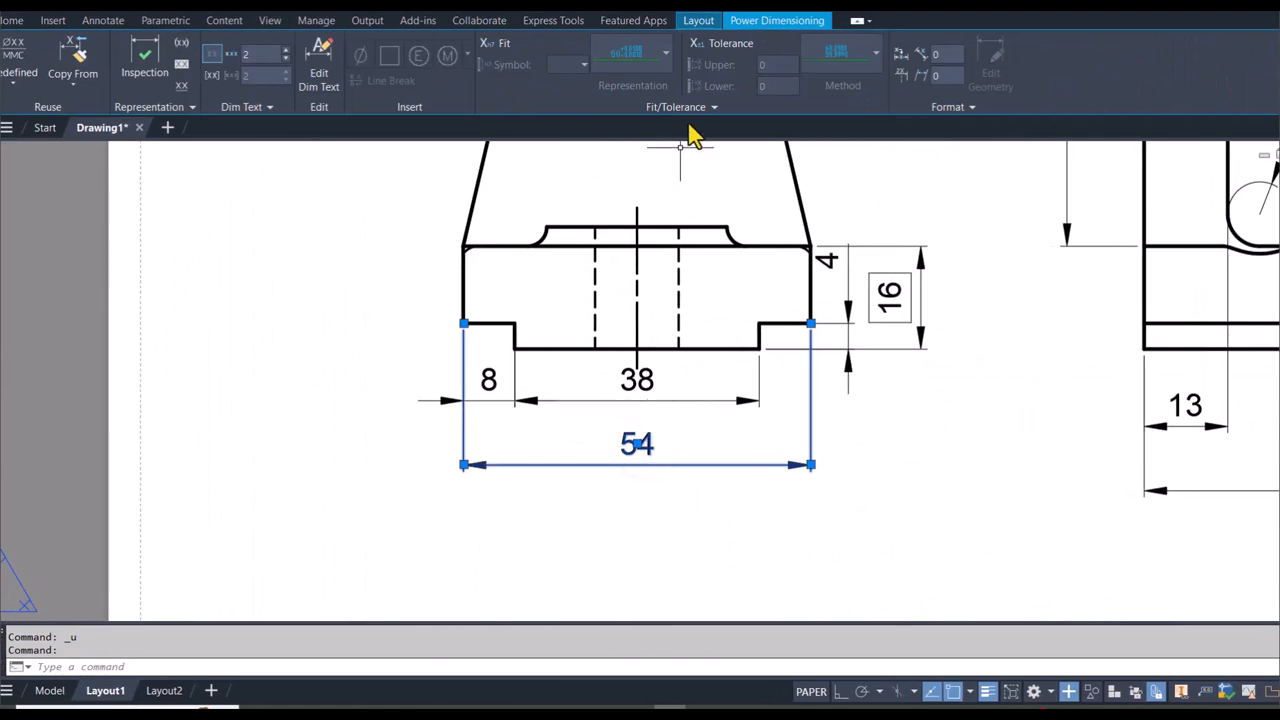
pyautogui.click(728, 50)
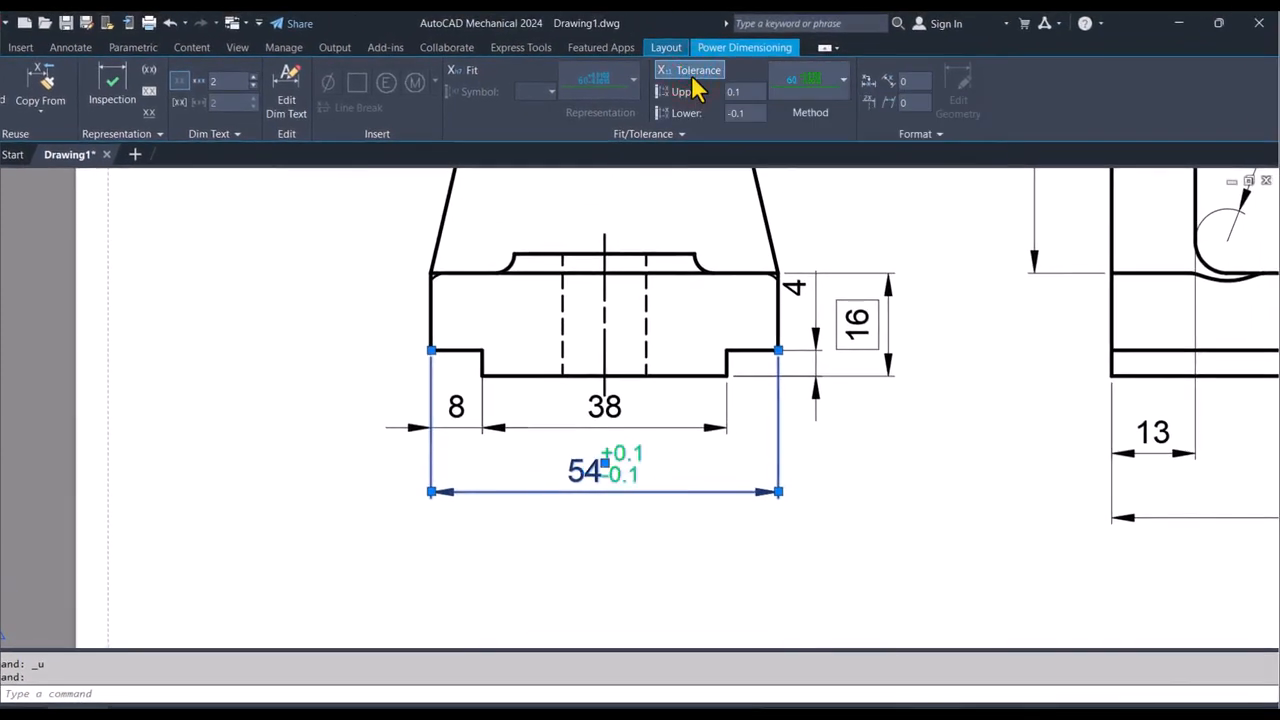
pyautogui.click(843, 80)
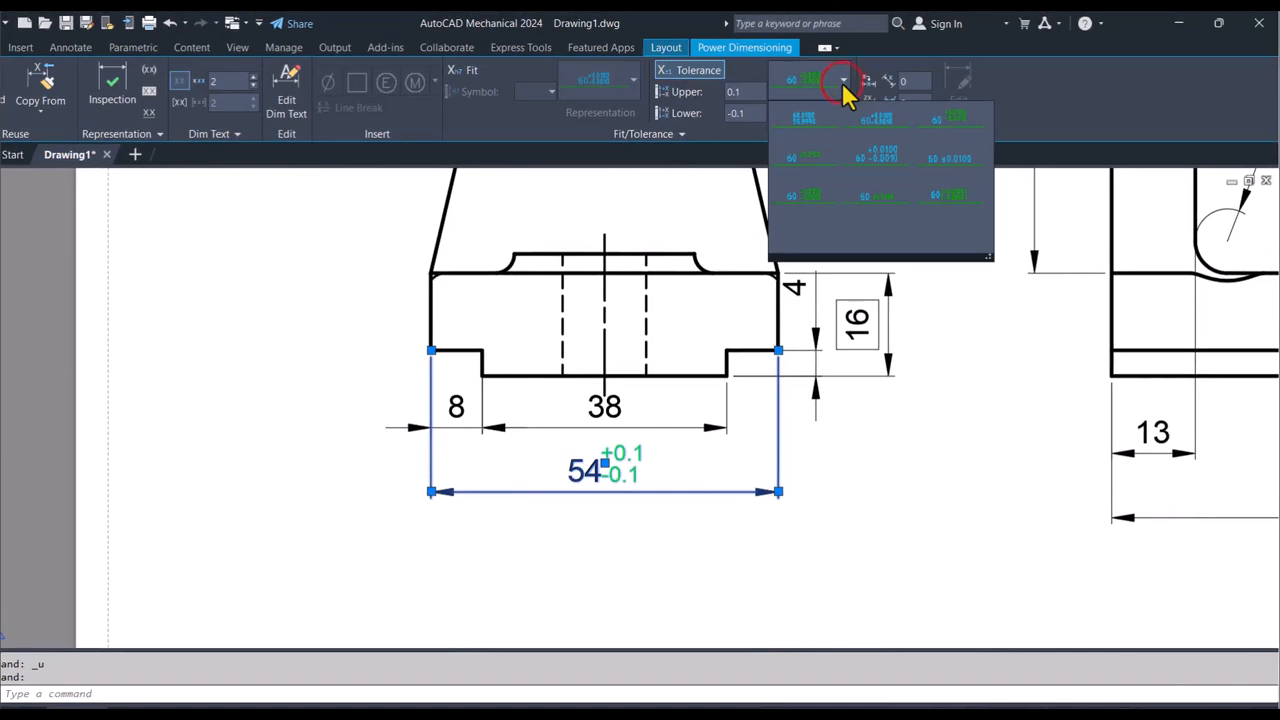
pyautogui.click(945, 170)
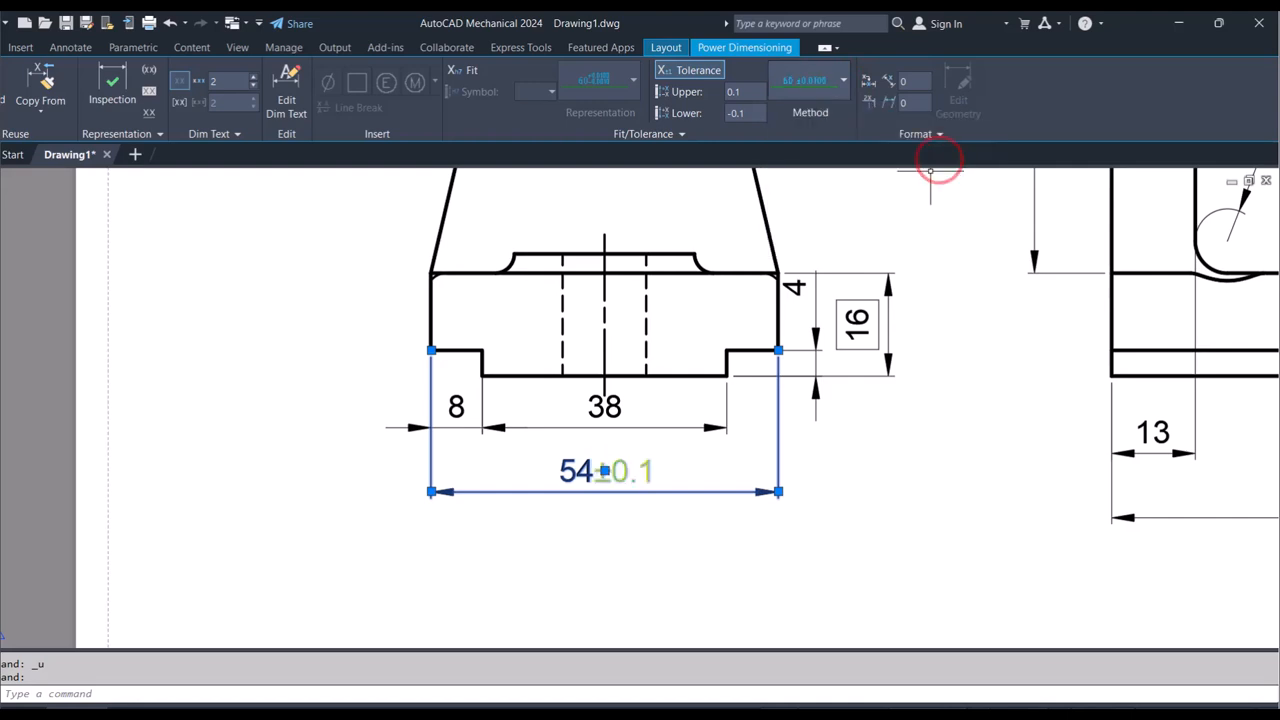
# Step: Try setting the 54 mm dimension's upper tolerance to 0.03 and its lower tolerance to -0.03, and deselect it
pyautogui.click(746, 91)
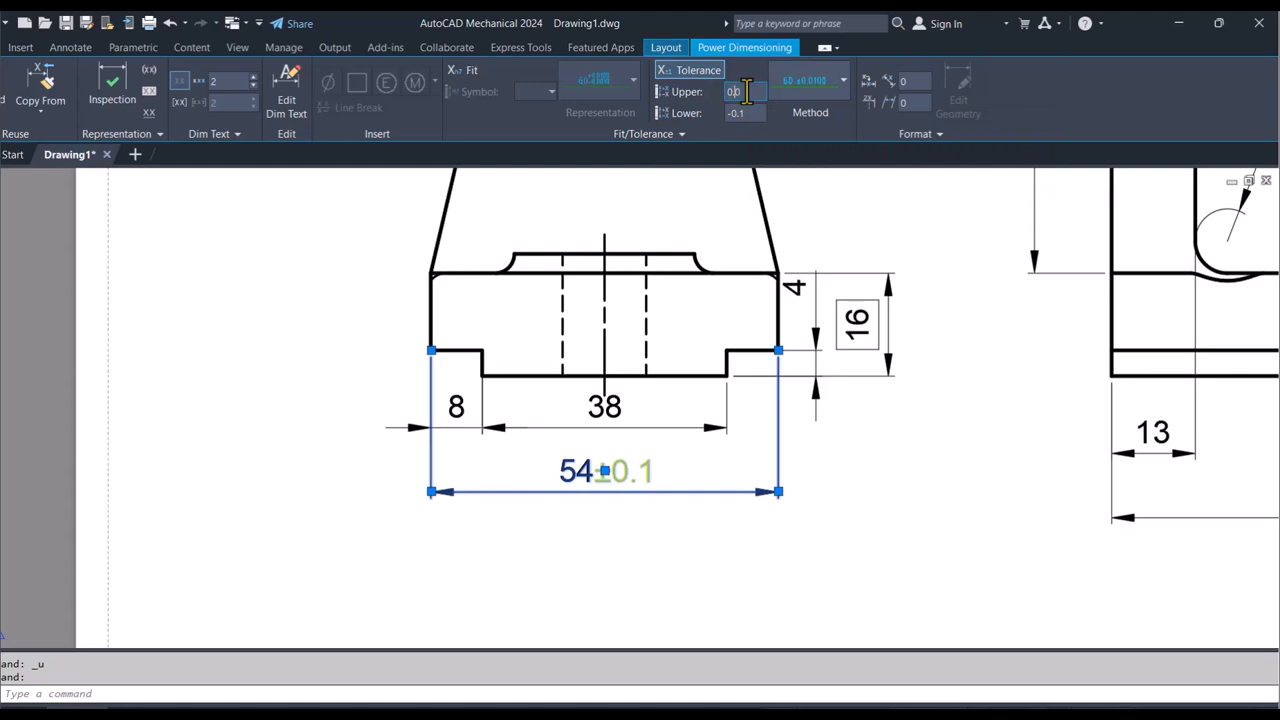
pyautogui.write('0.03')
pyautogui.press('Return')
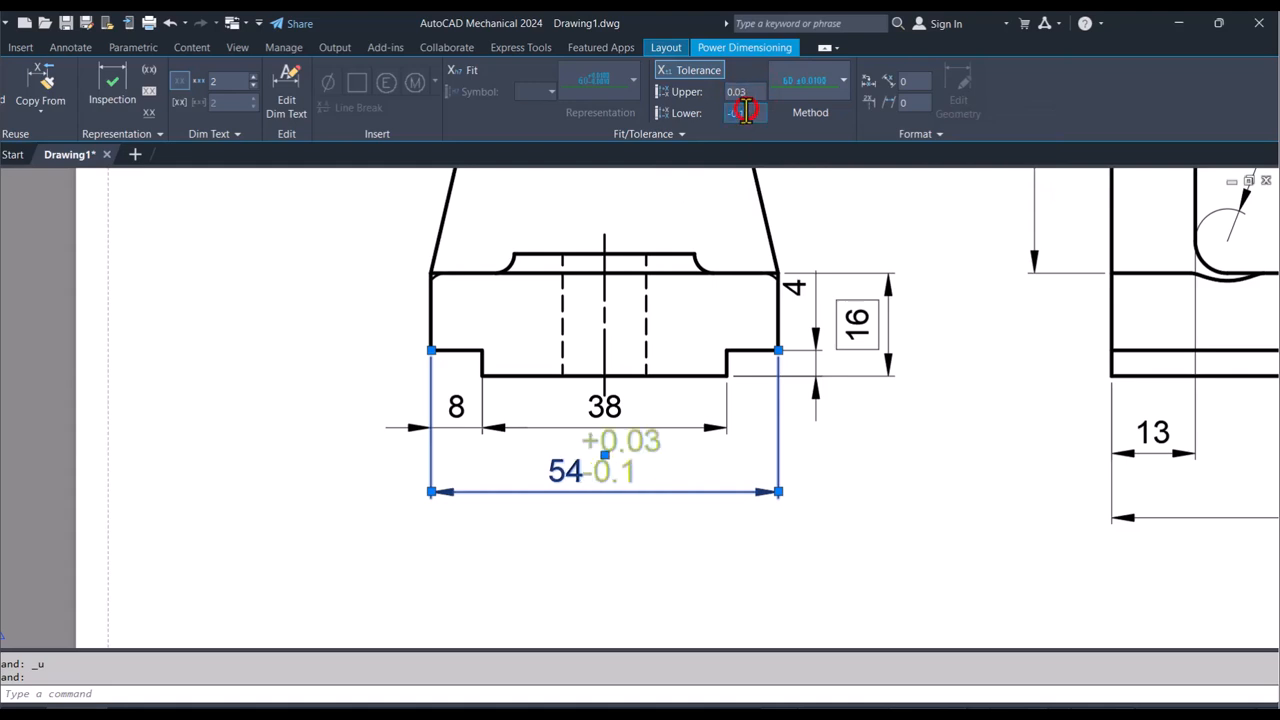
pyautogui.click(745, 112)
pyautogui.write('0.03')
pyautogui.press('Return')
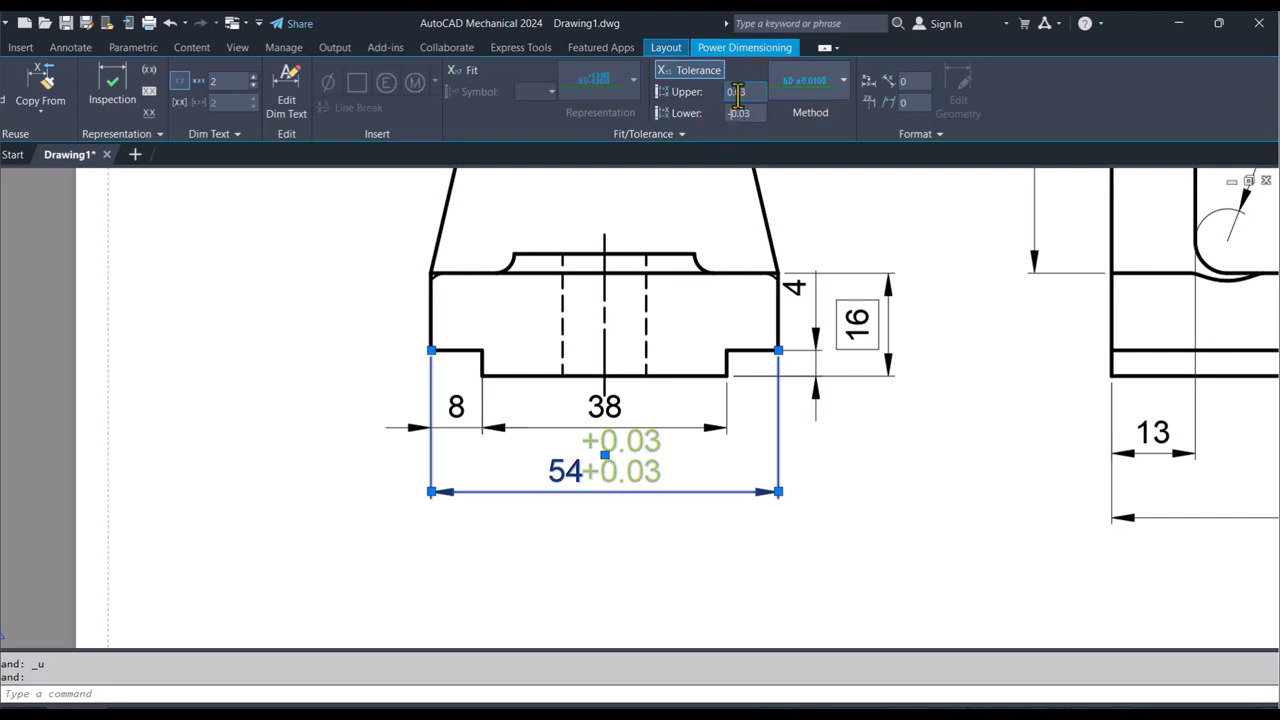
pyautogui.click(748, 91)
pyautogui.click(855, 476)
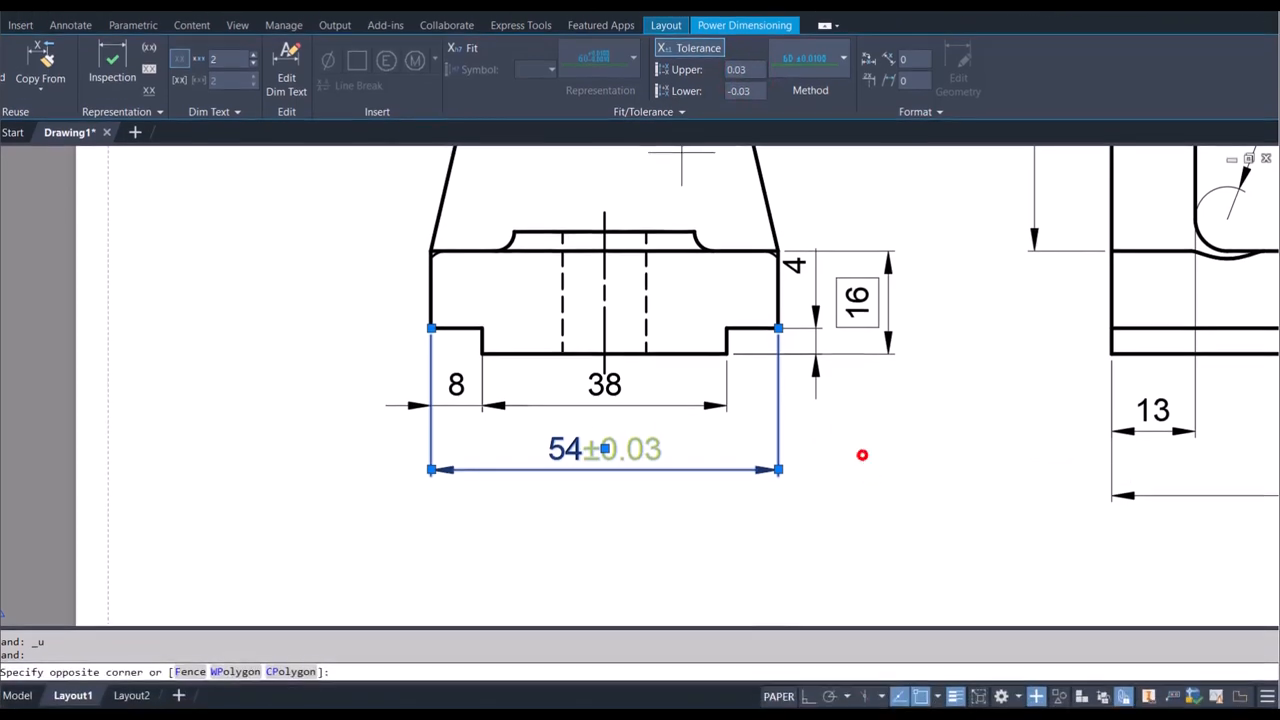
pyautogui.press('Escape')
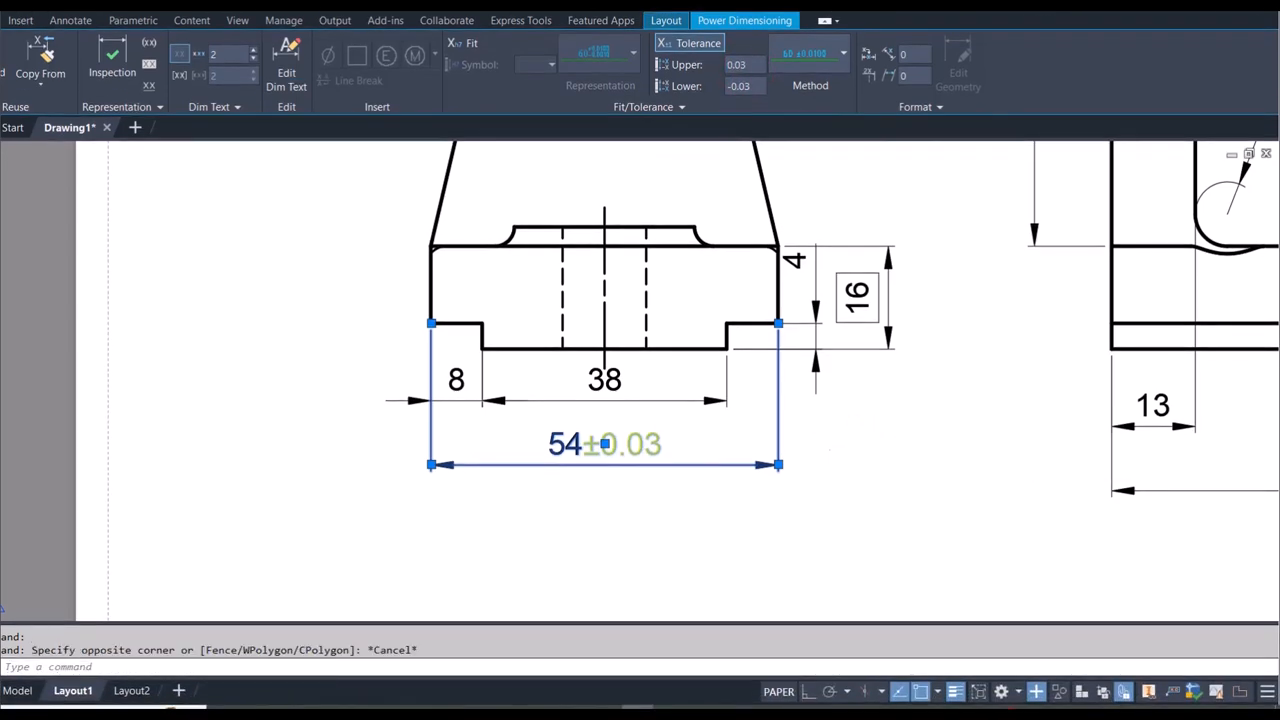
pyautogui.press('Escape')
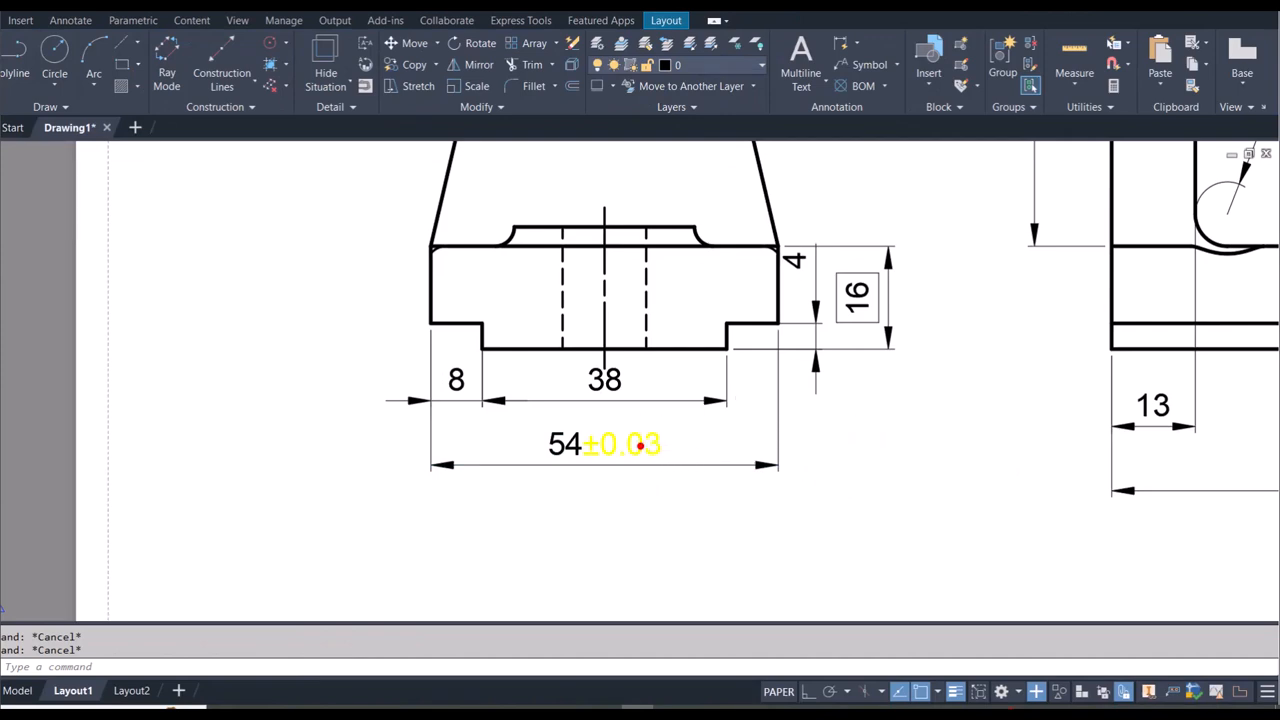
# Step: Undo the ±0.03 tolerance changes on the 54 mm length dimension
pyautogui.click(640, 446)
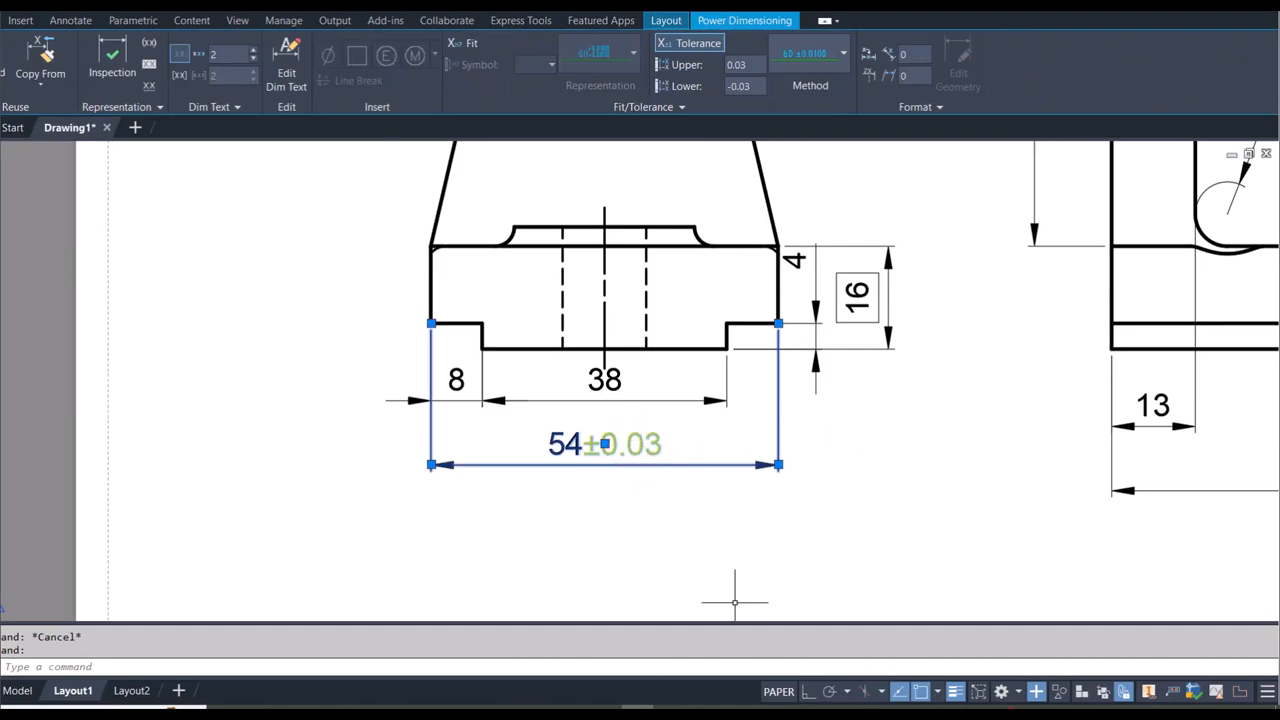
pyautogui.click(735, 661)
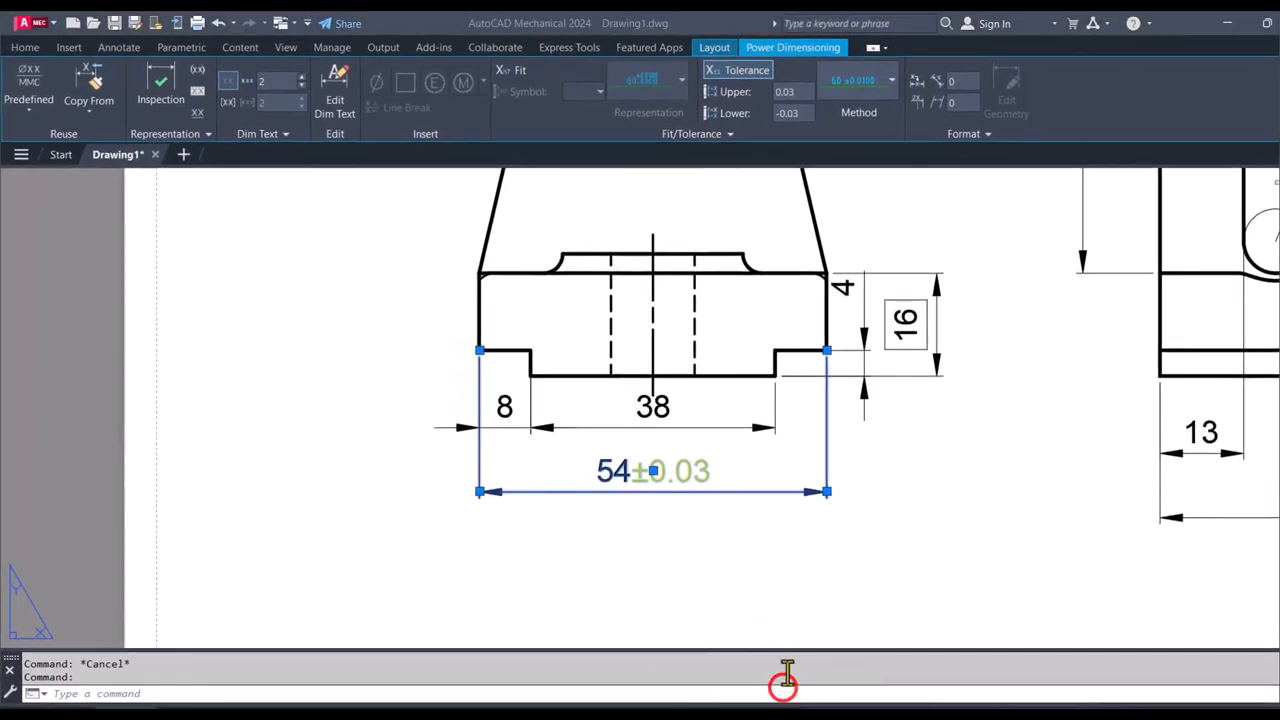
pyautogui.press('Escape')
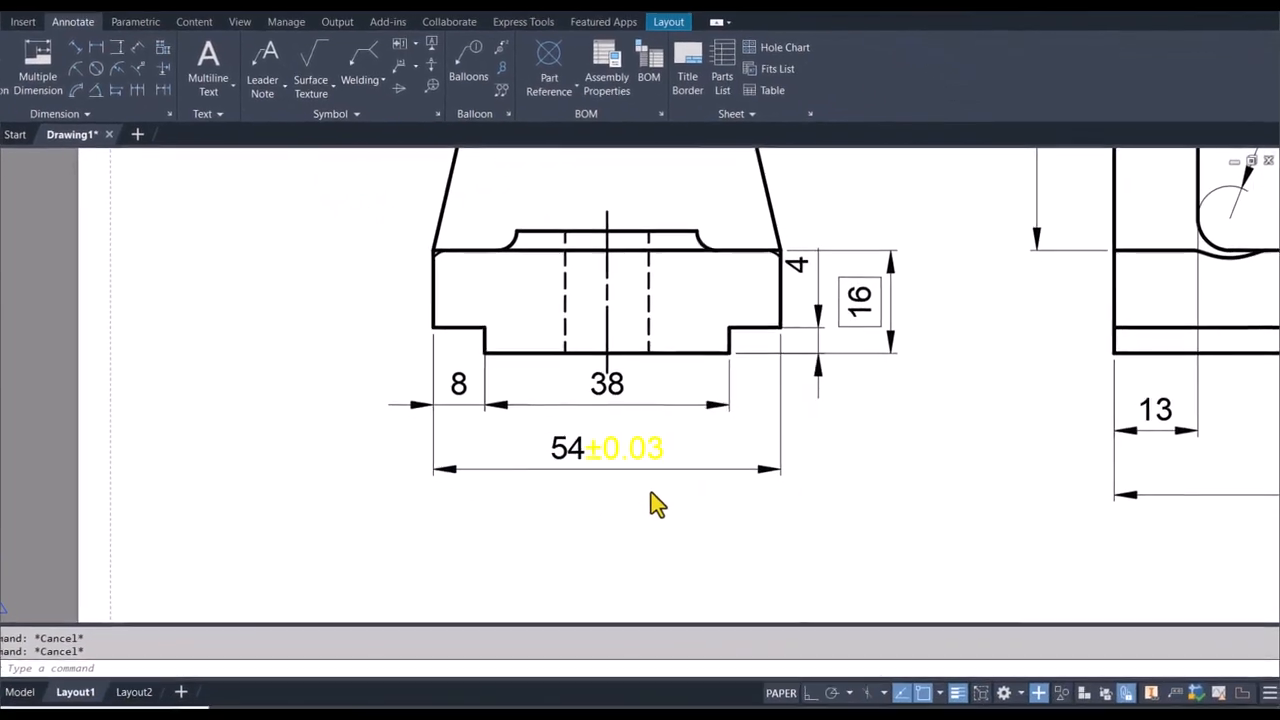
pyautogui.click(696, 516)
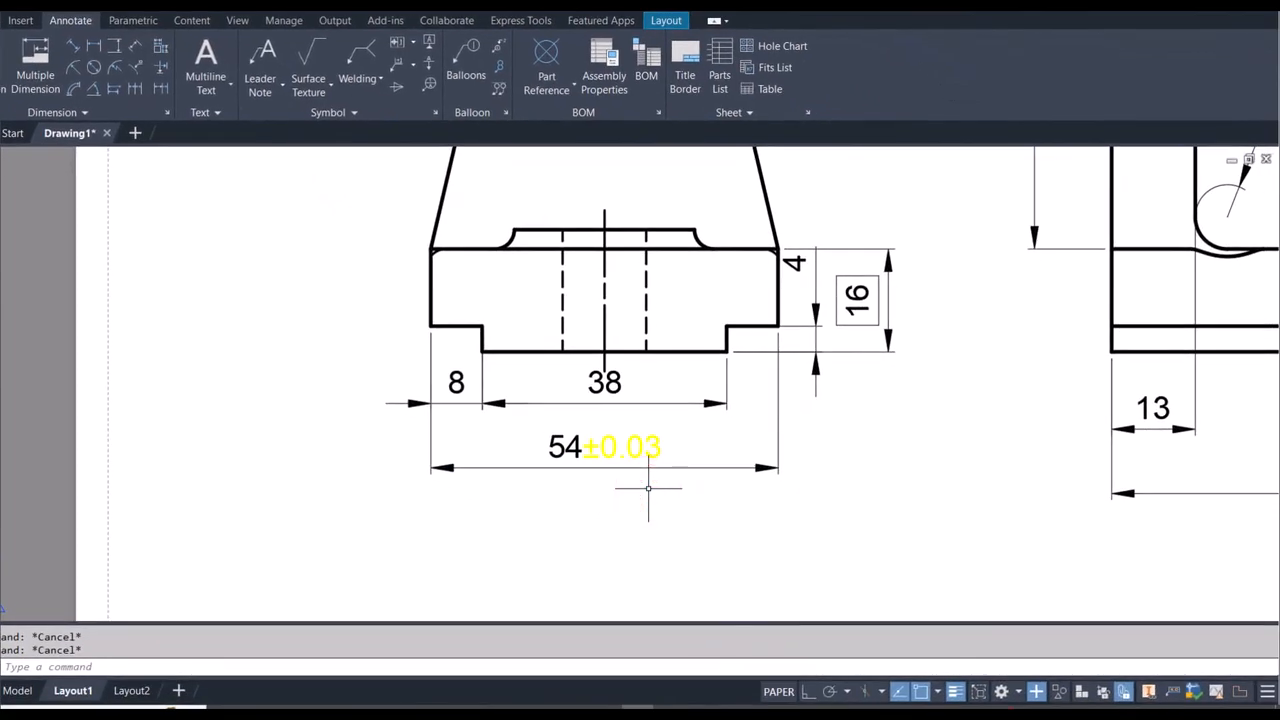
pyautogui.hotkey('ctrl', 'z')
pyautogui.hotkey('ctrl', 'z')
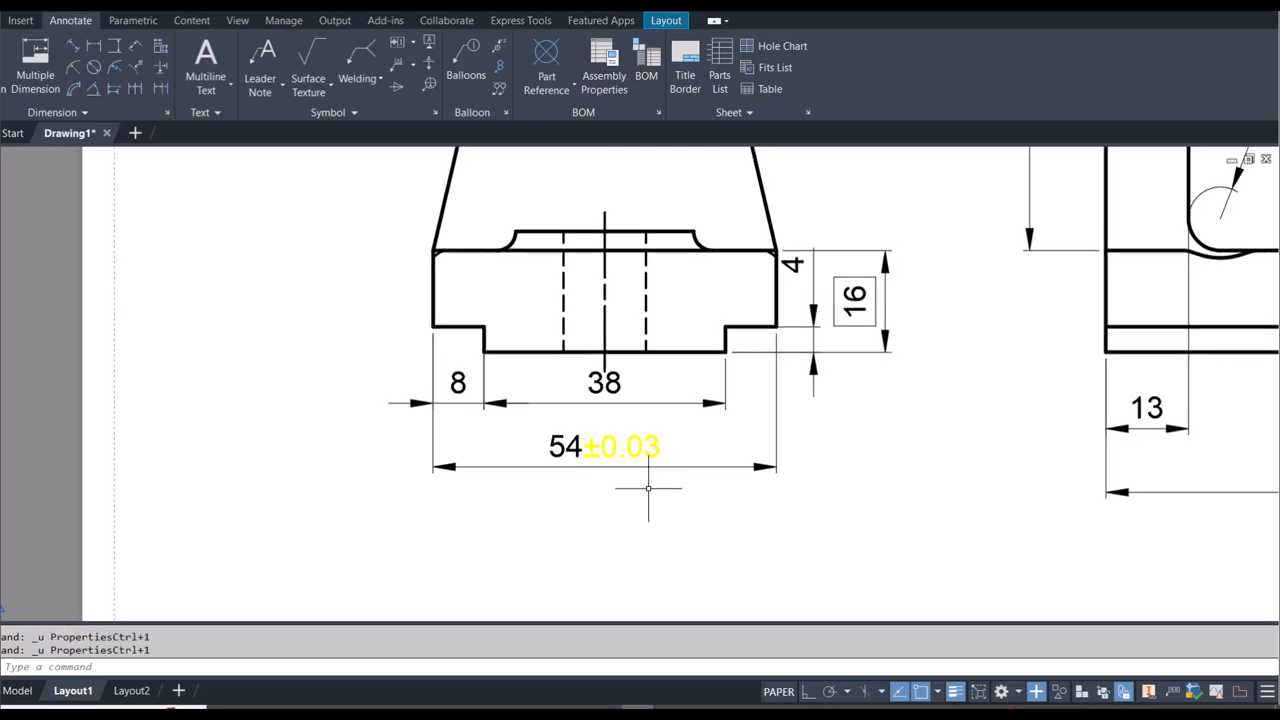
pyautogui.hotkey('ctrl', 'z')
pyautogui.hotkey('ctrl', 'z')
pyautogui.hotkey('ctrl', 'z')
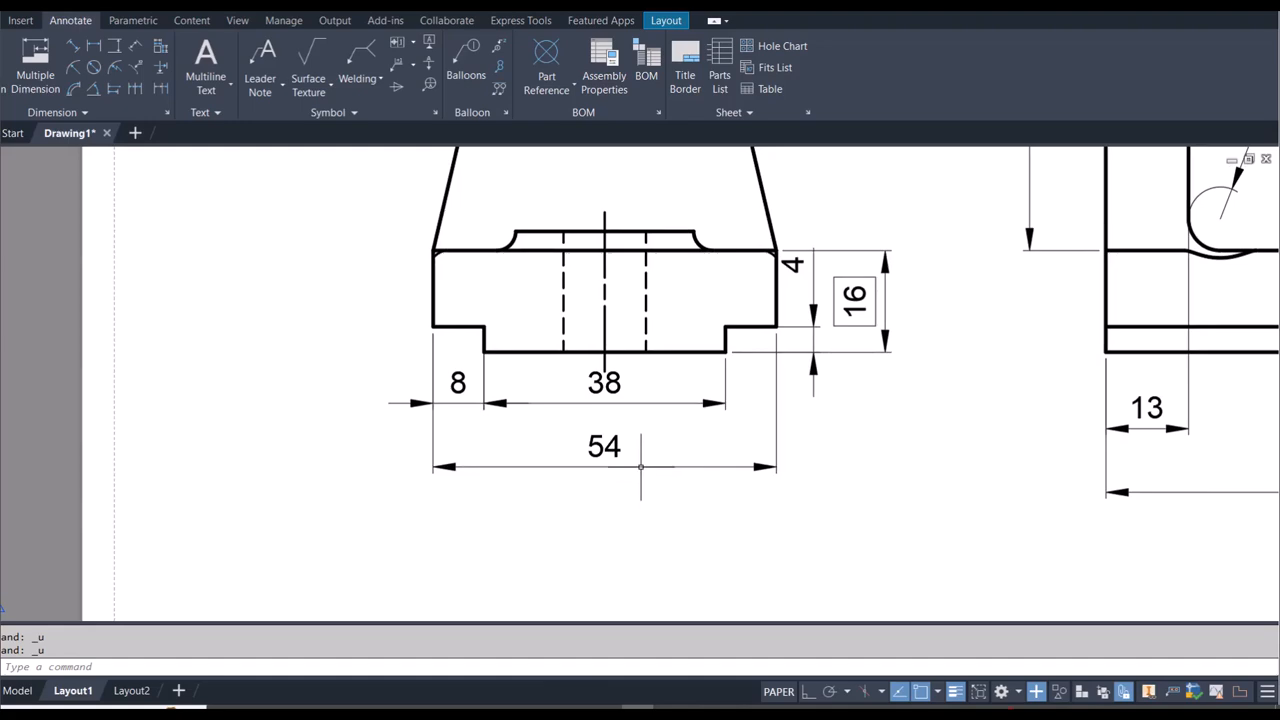
# Step: Set the tolerance display of the block's 54 mm length dimension to Symmetrical in its properties
pyautogui.click(641, 467)
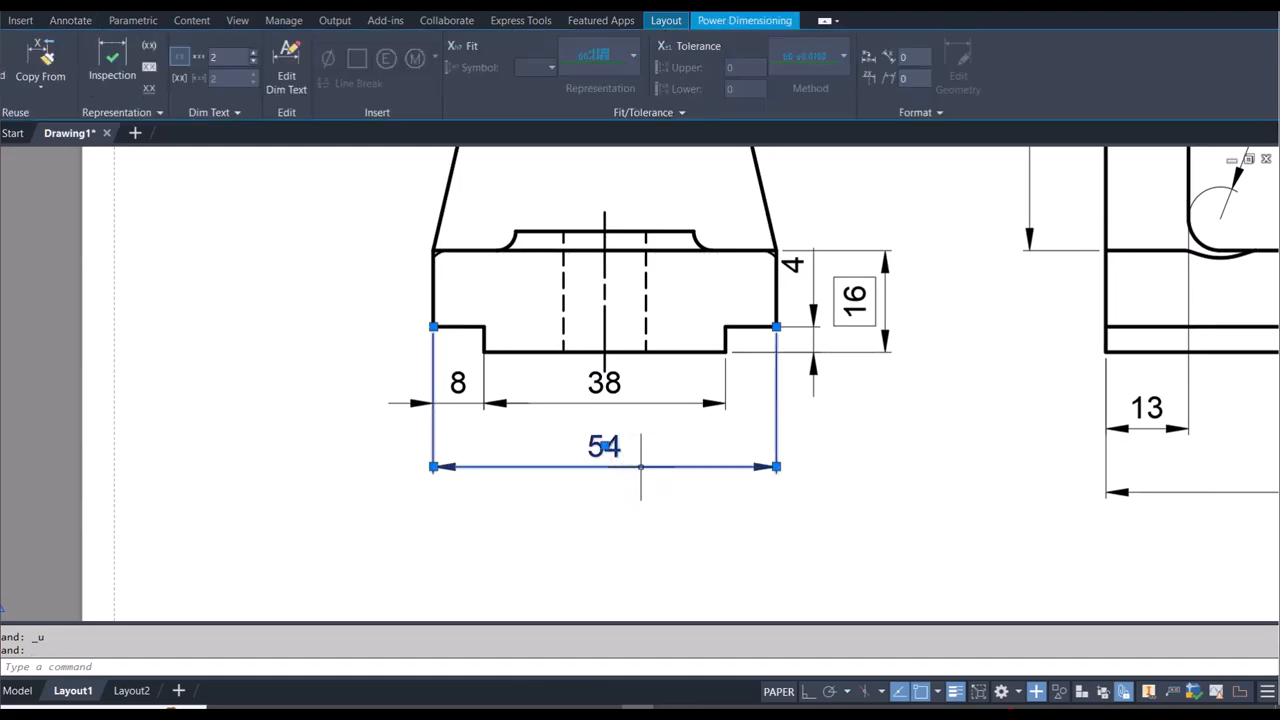
pyautogui.rightClick(641, 467)
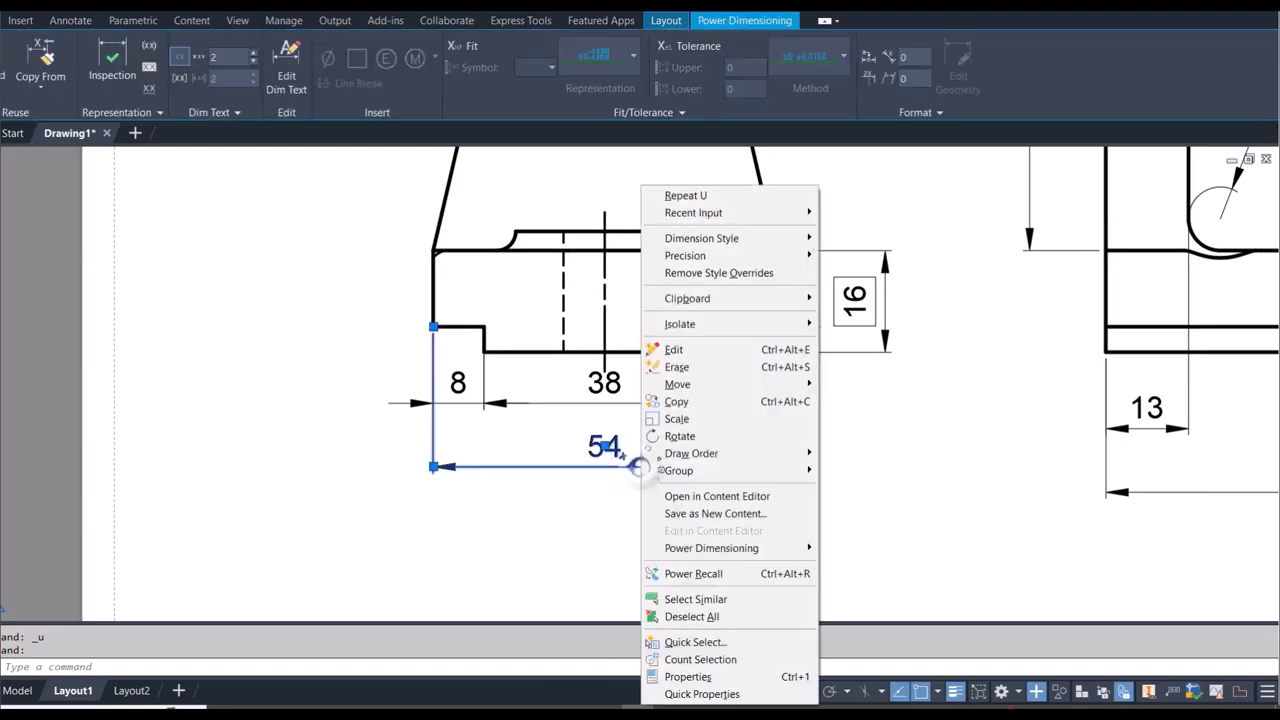
pyautogui.click(703, 680)
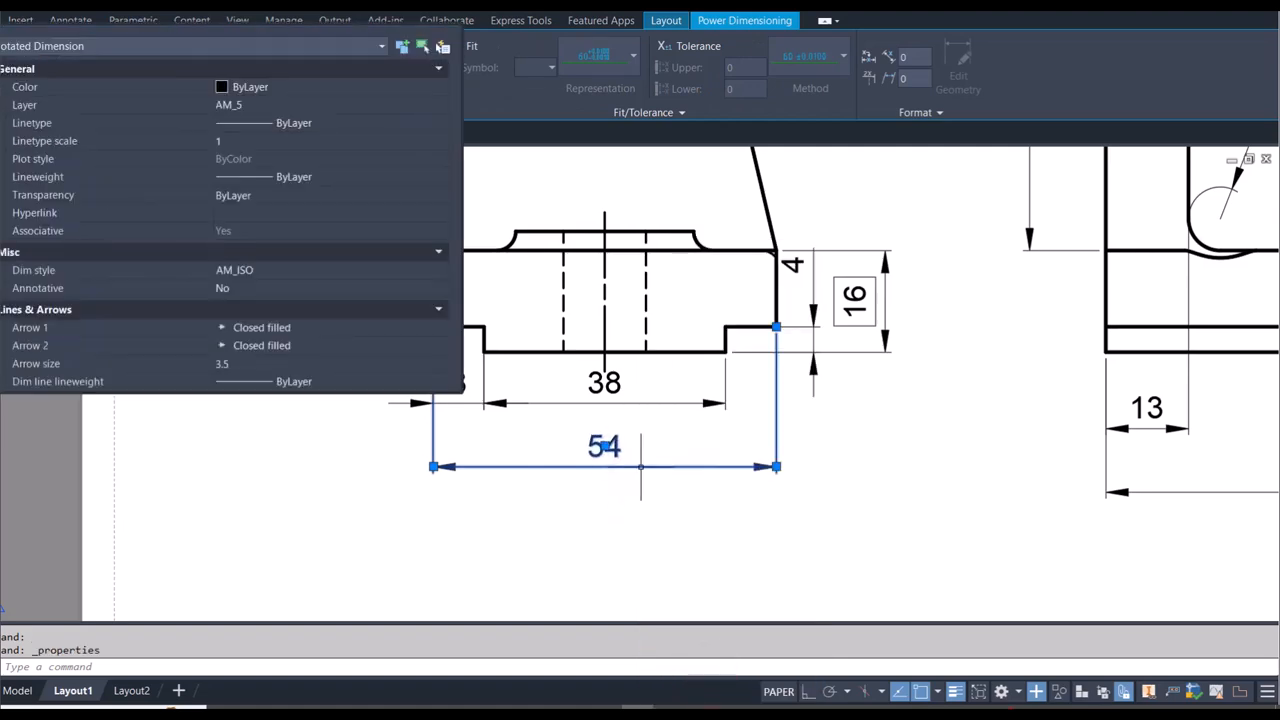
pyautogui.scroll(-10, 11, 182)
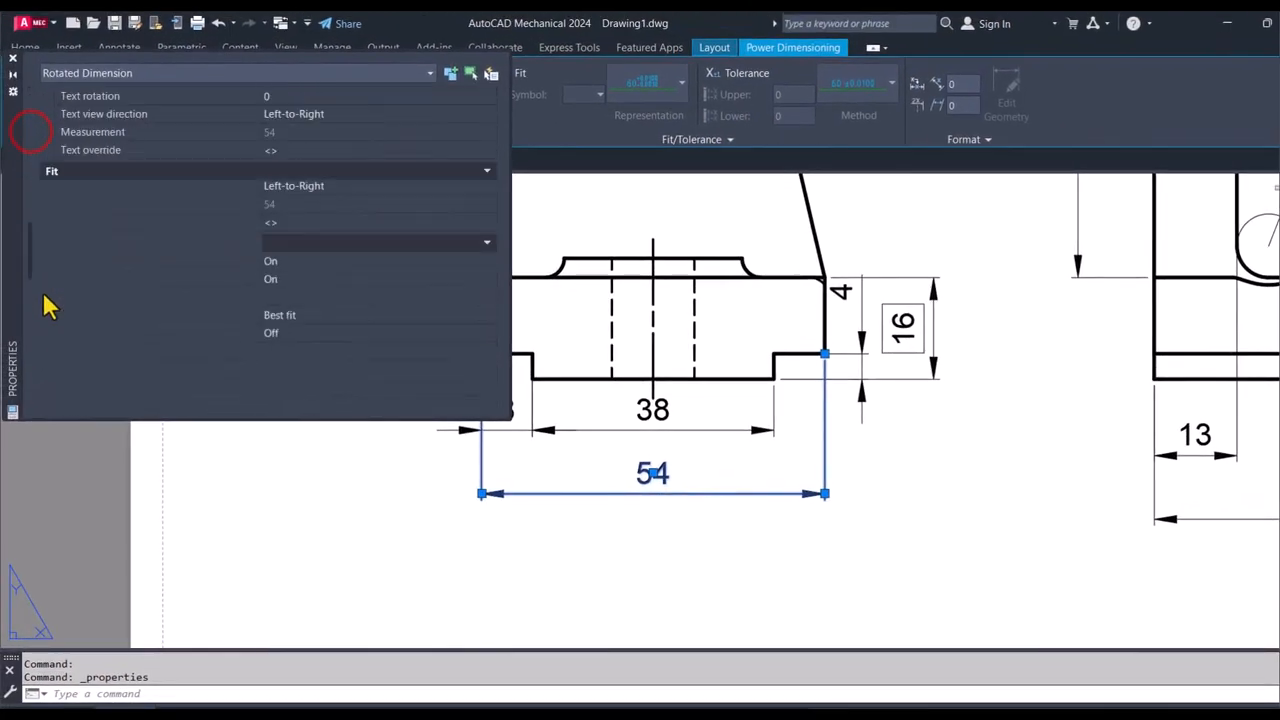
pyautogui.scroll(-1, 49, 342)
pyautogui.scroll(4, 46, 330)
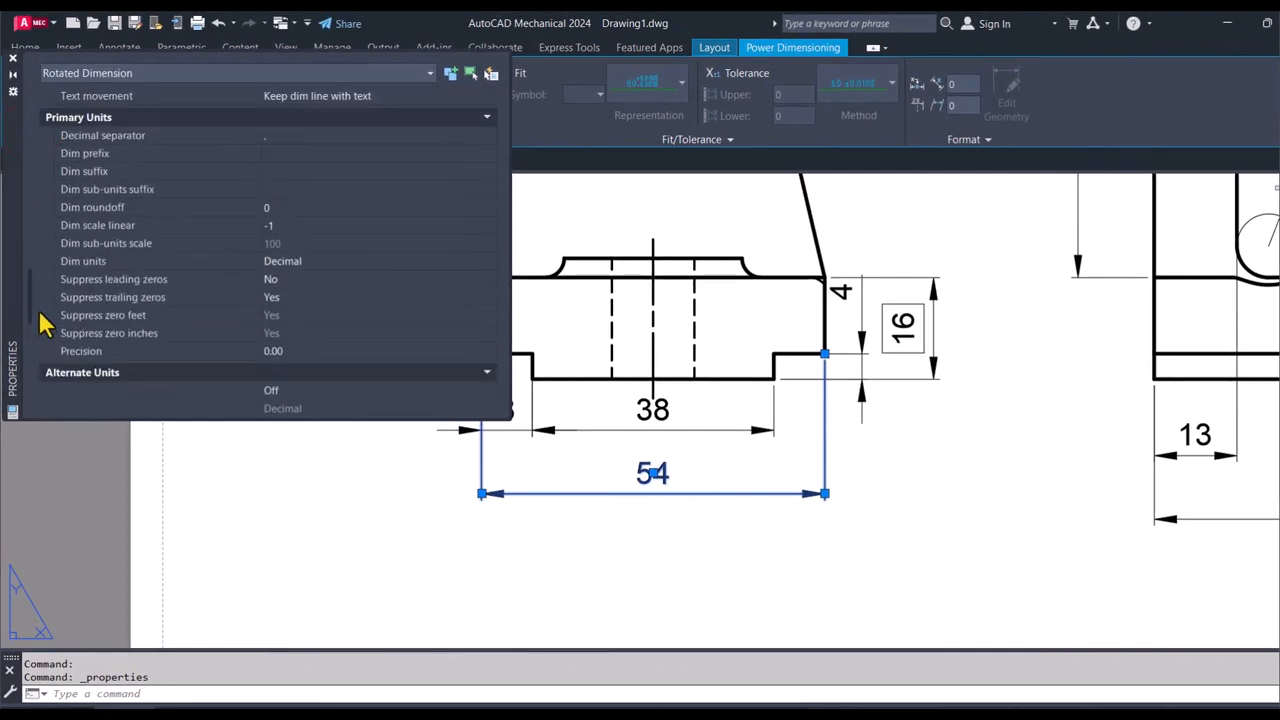
pyautogui.scroll(-10, 46, 338)
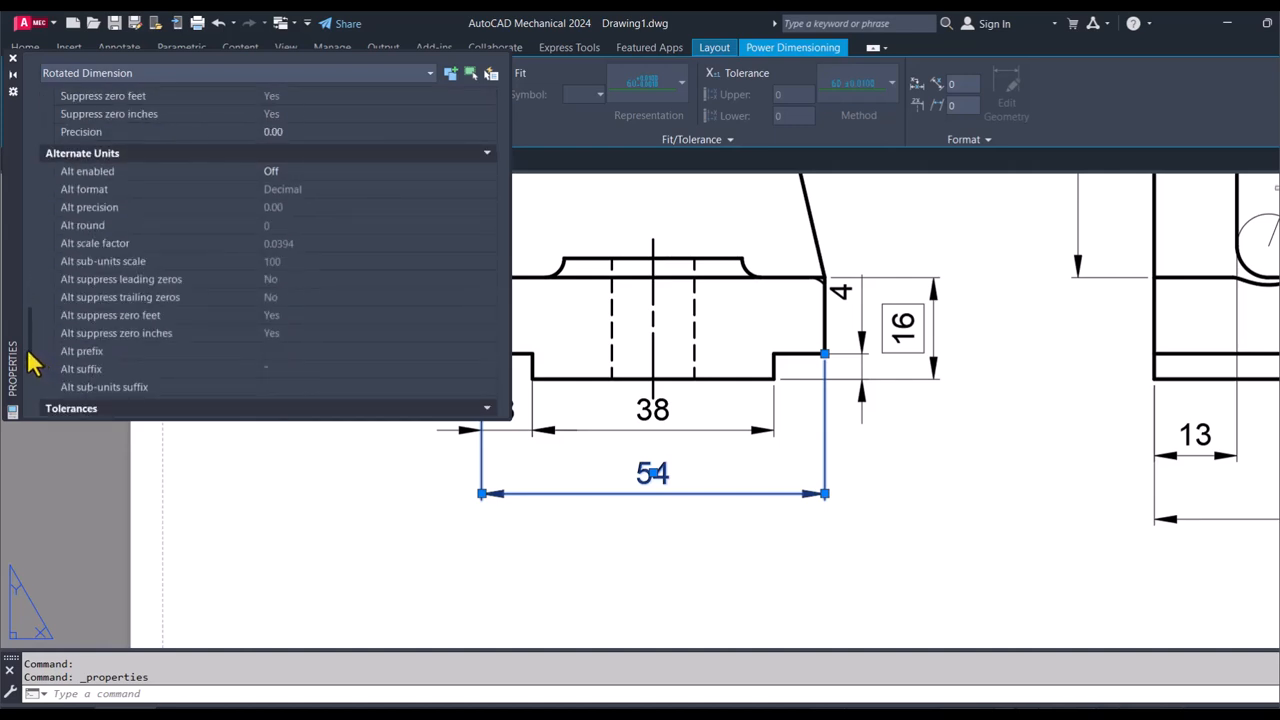
pyautogui.scroll(-8, 30, 375)
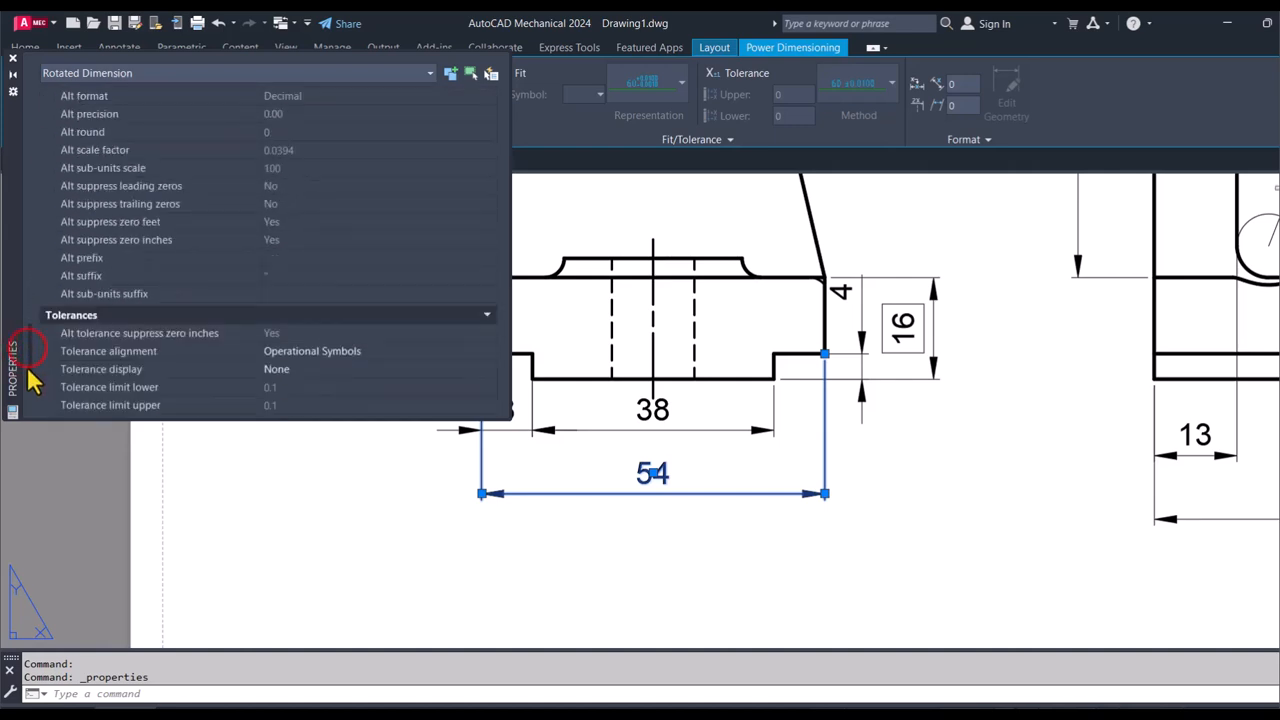
pyautogui.scroll(-1, 30, 397)
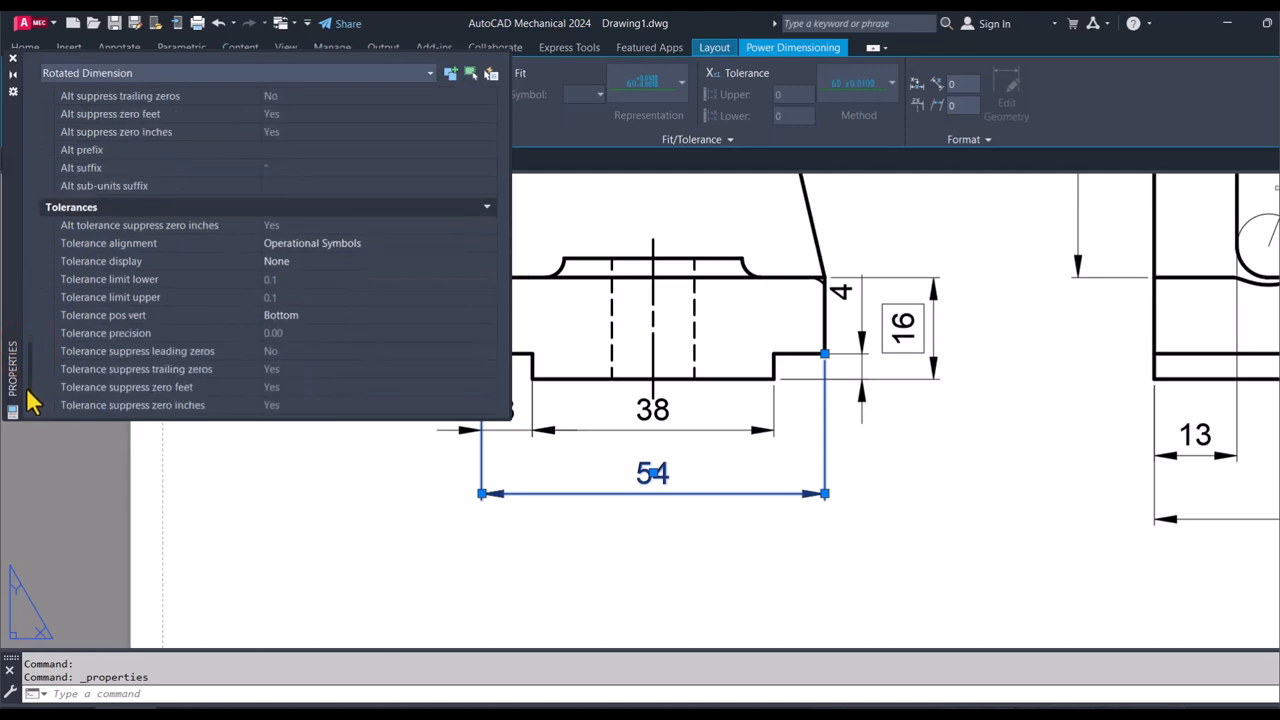
pyautogui.click(333, 261)
pyautogui.click(333, 261)
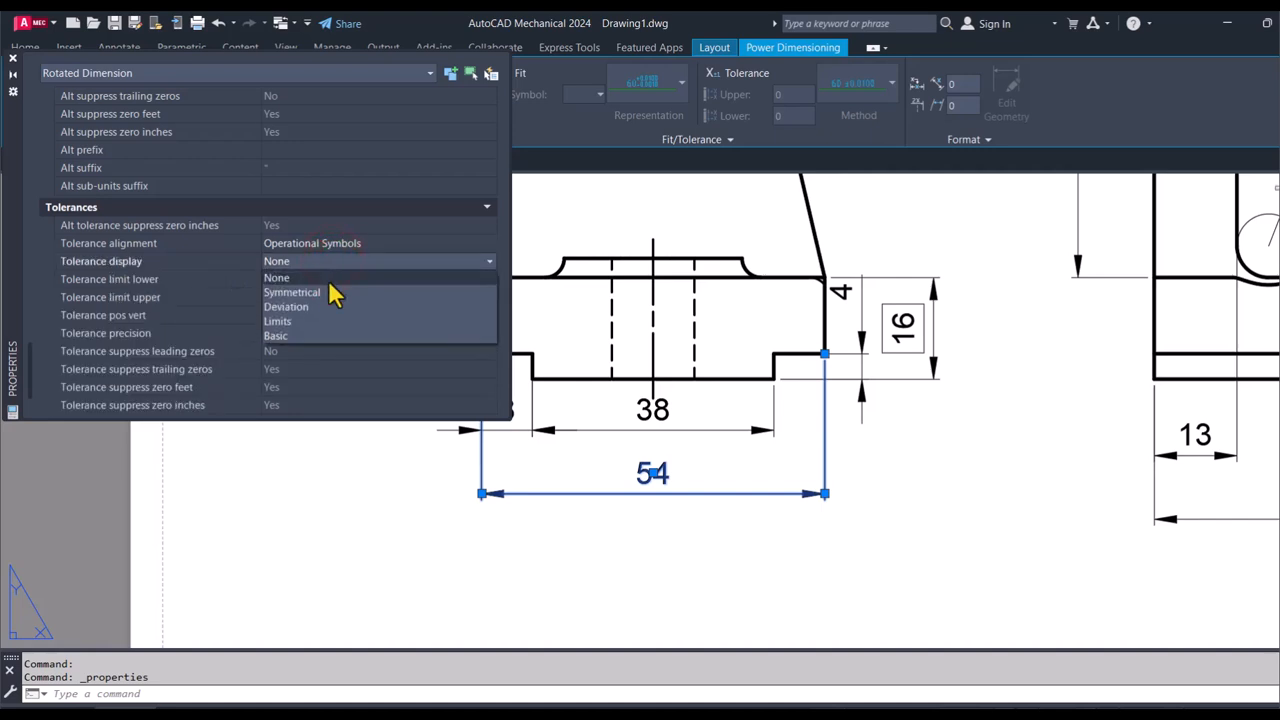
pyautogui.click(327, 292)
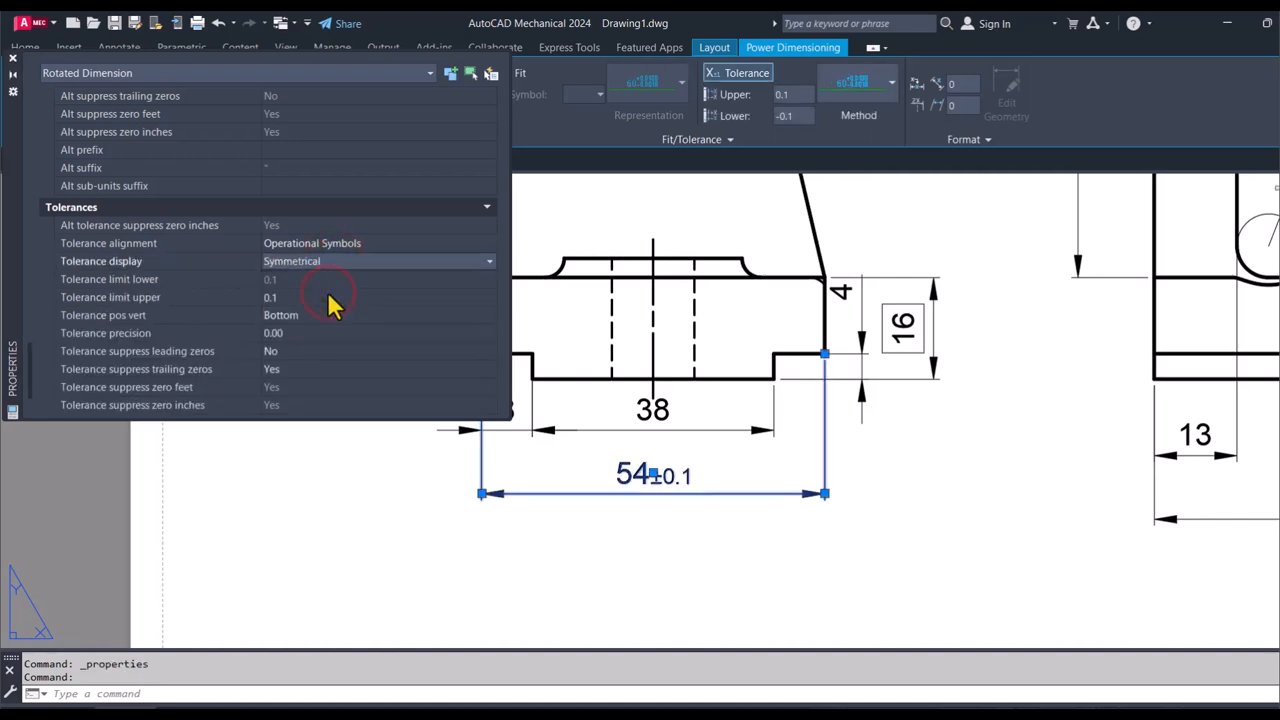
# Step: Set the 54 mm dimension's upper tolerance limit to 0.03, deselect it and close its properties
pyautogui.click(294, 297)
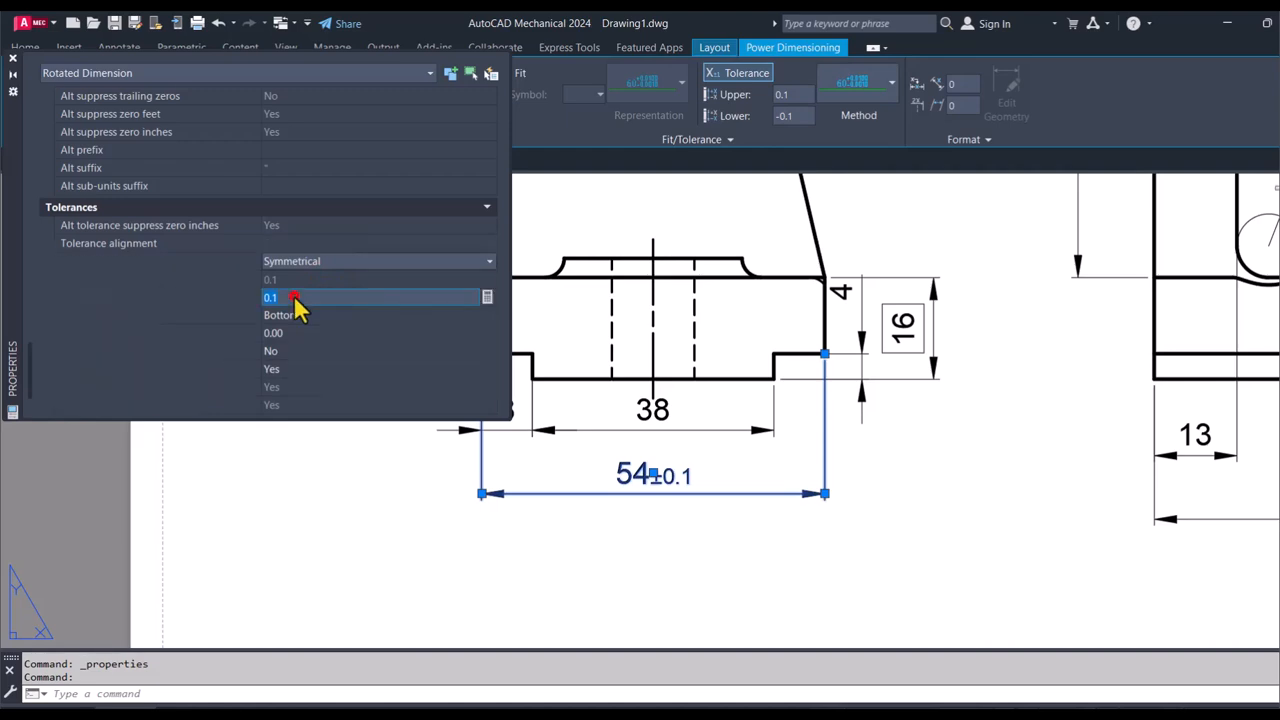
pyautogui.write('0.03')
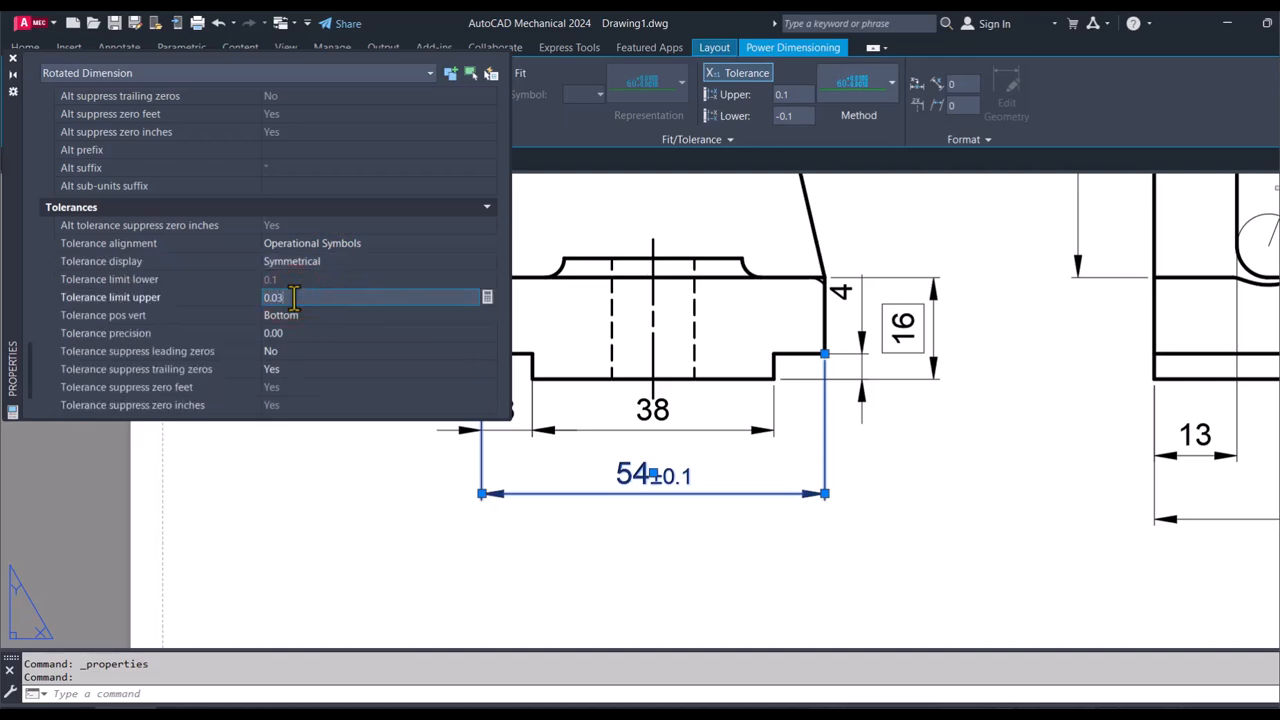
pyautogui.press('Return')
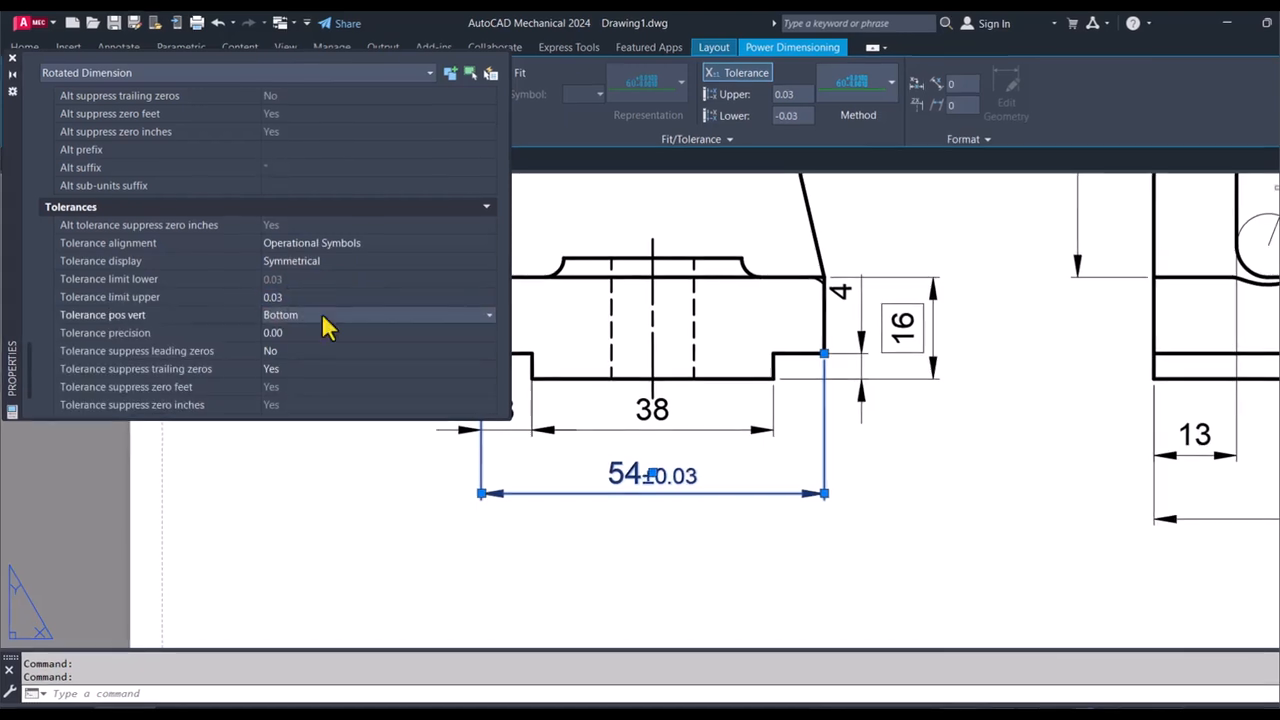
pyautogui.click(708, 563)
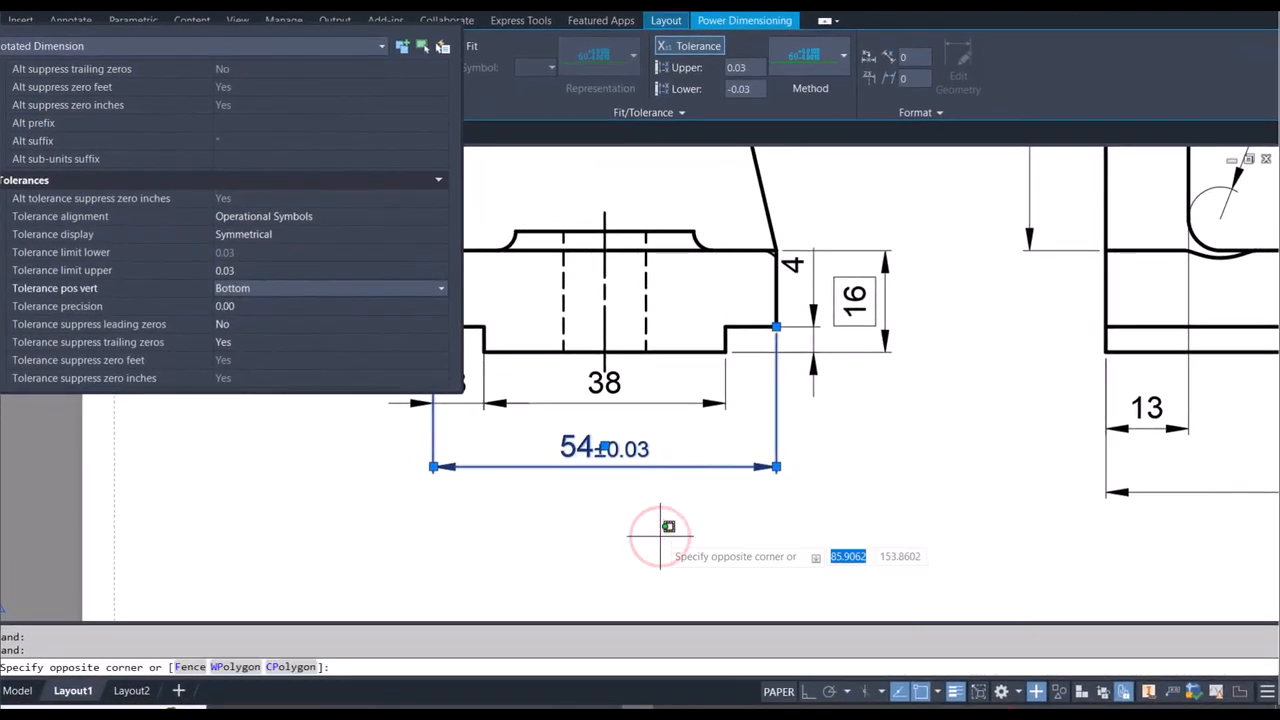
pyautogui.press('Escape')
pyautogui.press('Escape')
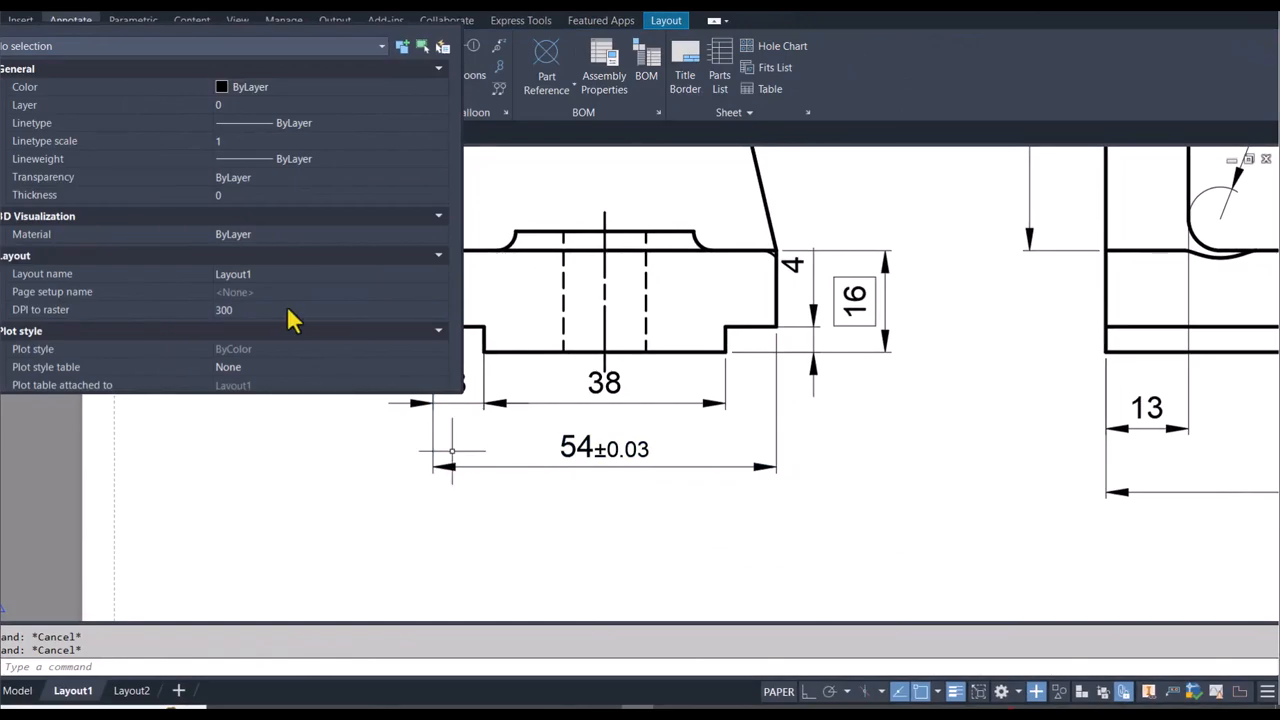
pyautogui.click(12, 58)
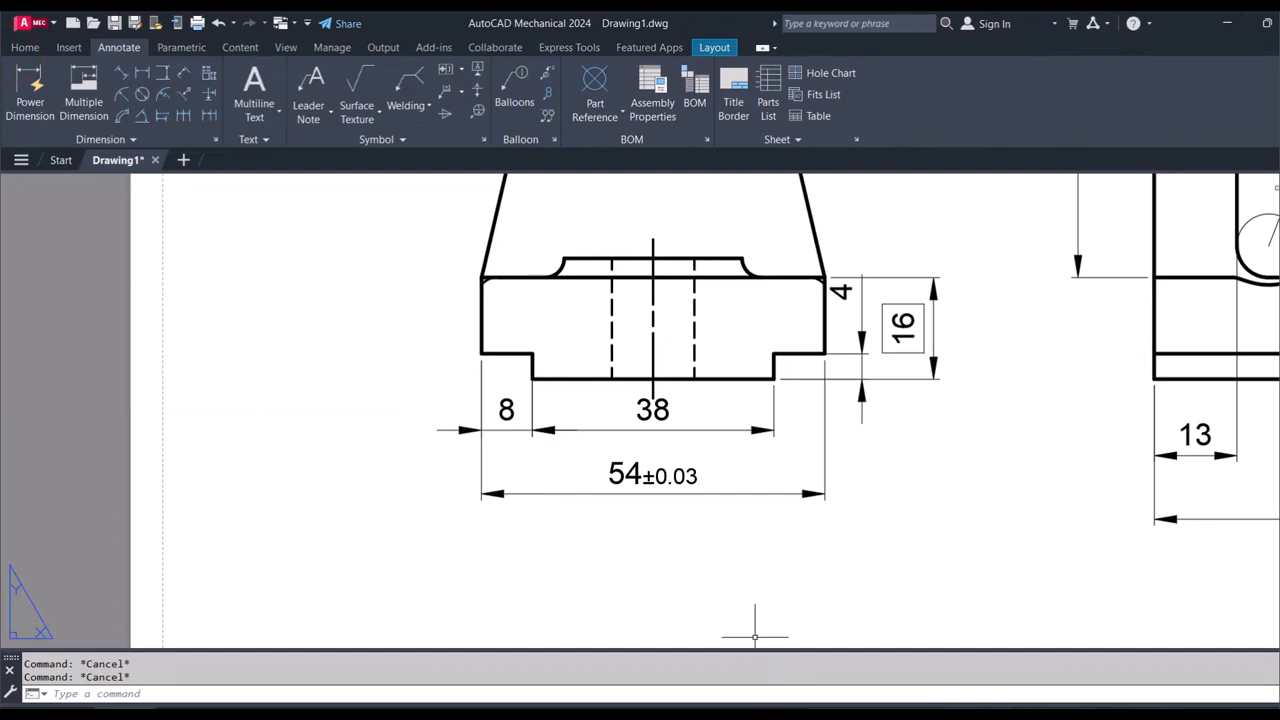
# Step: Switch to the PowerPoint presentation and check the next tolerance requirement on the bracket slide
pyautogui.click(648, 674)
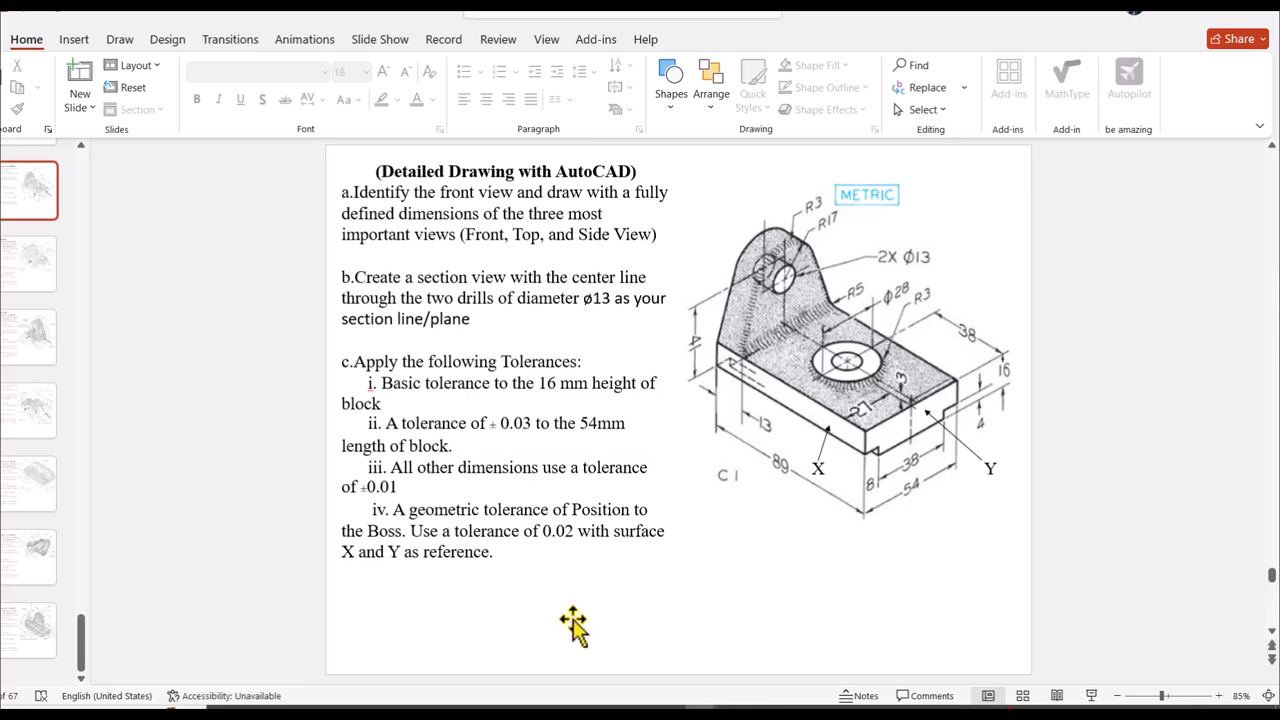
# Step: Switch back to AutoCAD Mechanical and select the 4 mm step-height dimension in the bracket's front view
pyautogui.moveTo(645, 705)
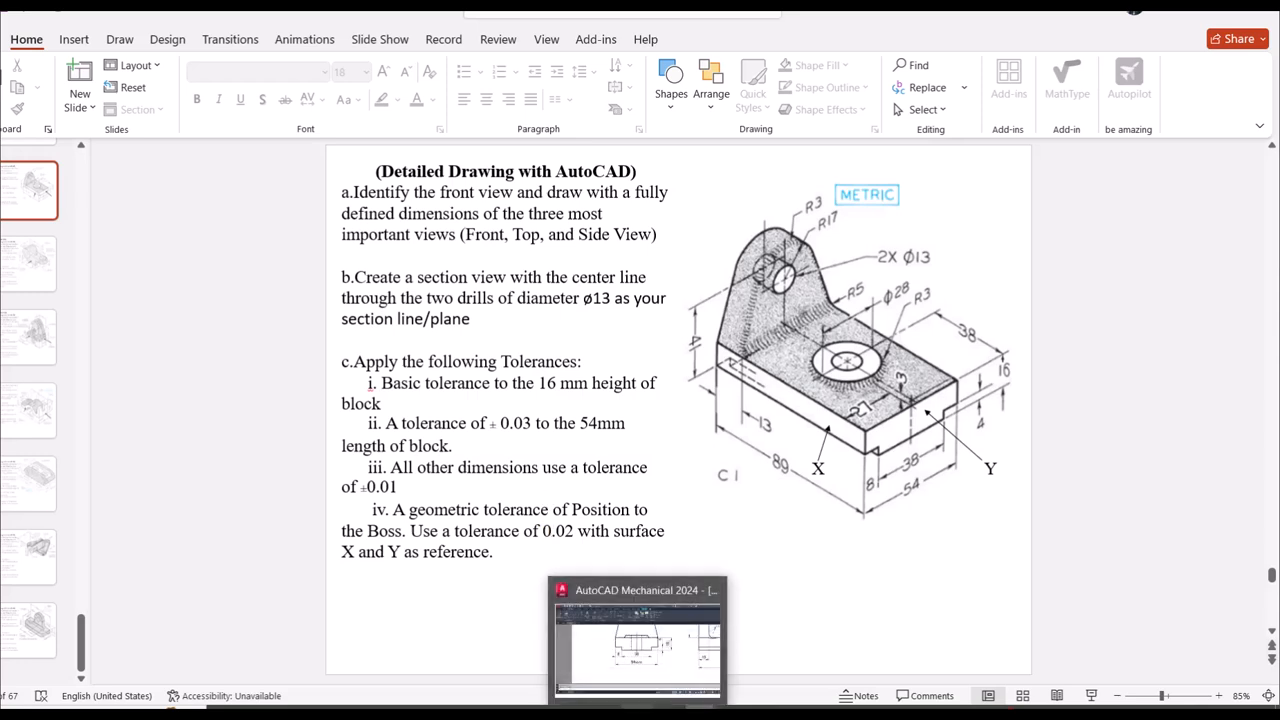
pyautogui.click(651, 674)
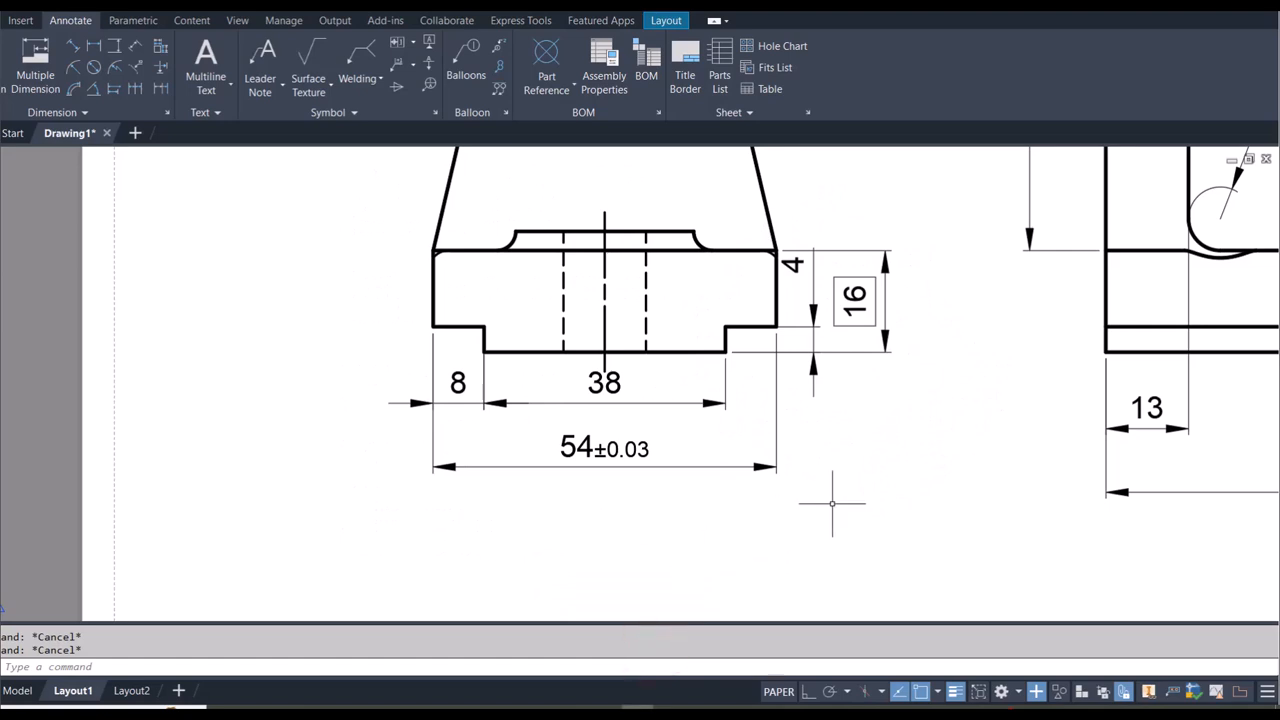
pyautogui.scroll(-2, 831, 503)
pyautogui.scroll(-3, 831, 503)
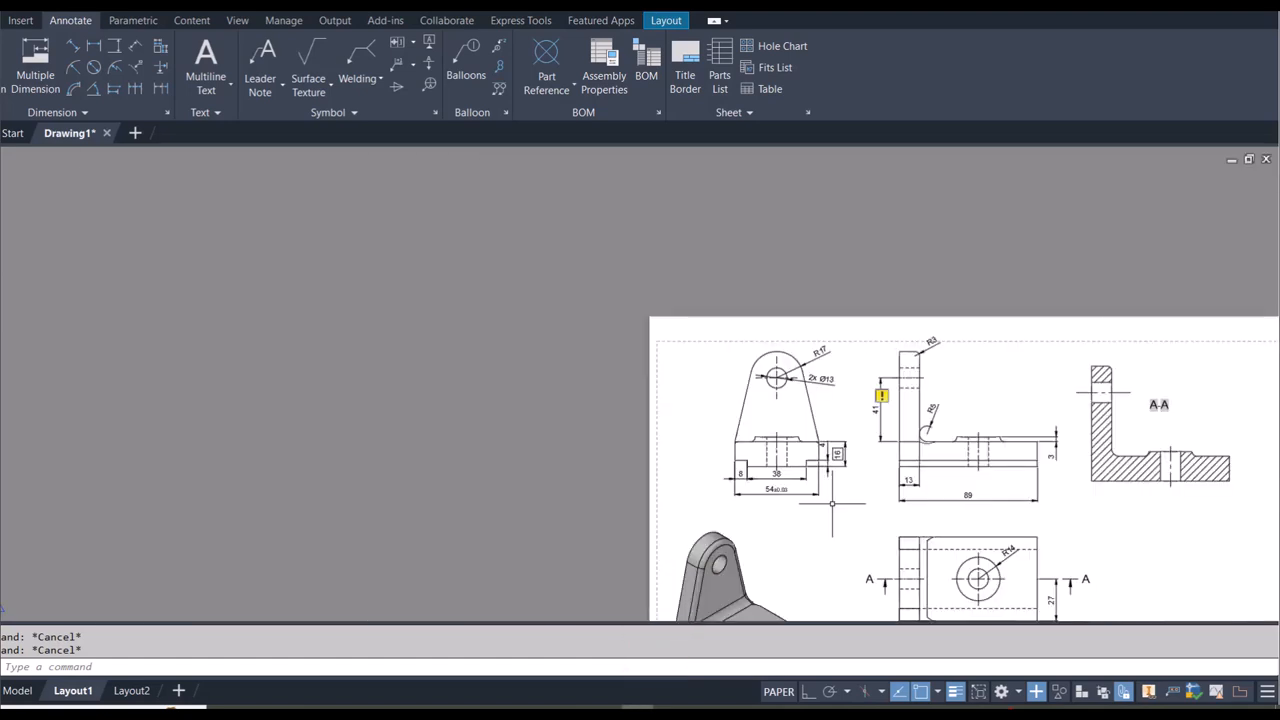
pyautogui.write('z')
pyautogui.press('Return')
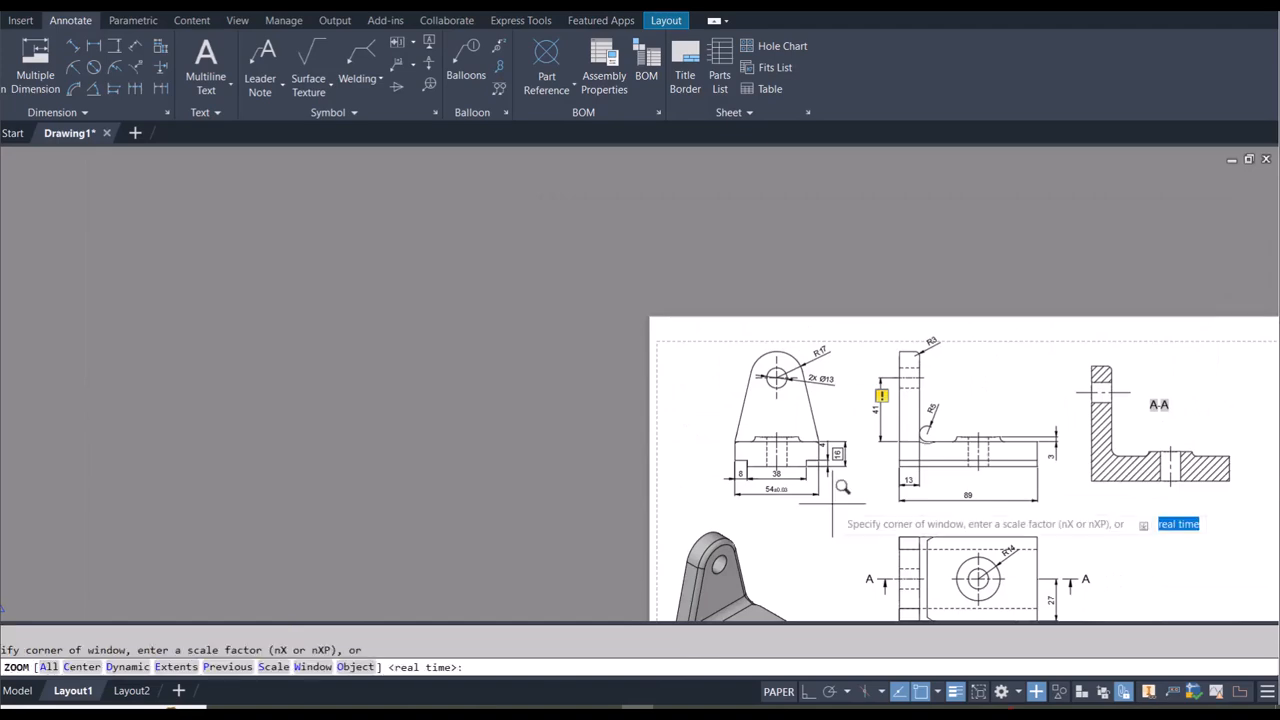
pyautogui.write('a')
pyautogui.press('Return')
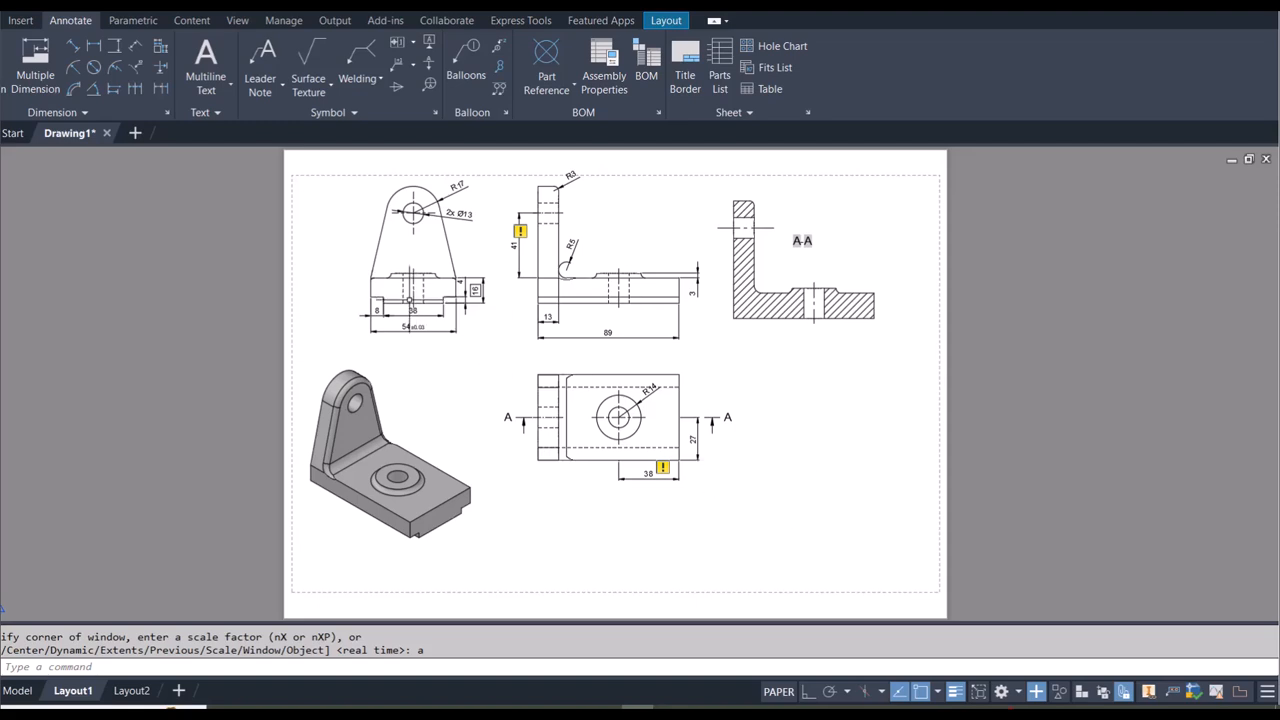
pyautogui.scroll(2, 410, 314)
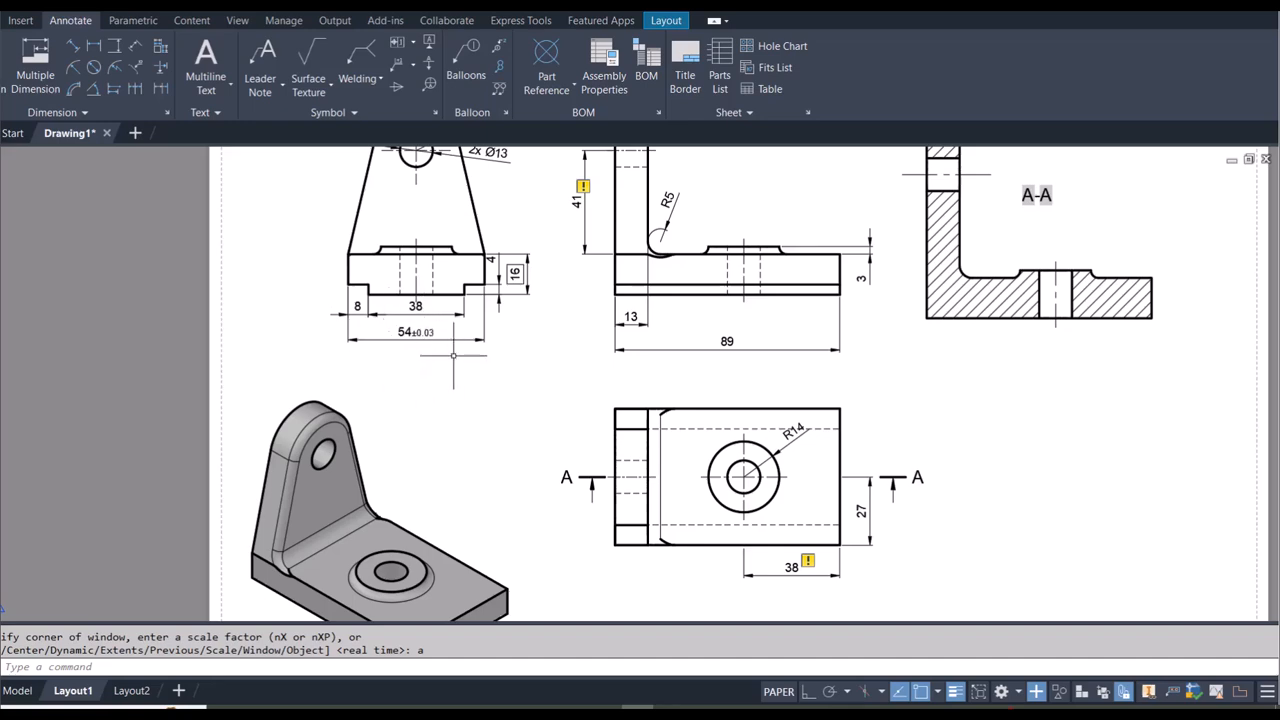
pyautogui.scroll(5, 490, 260)
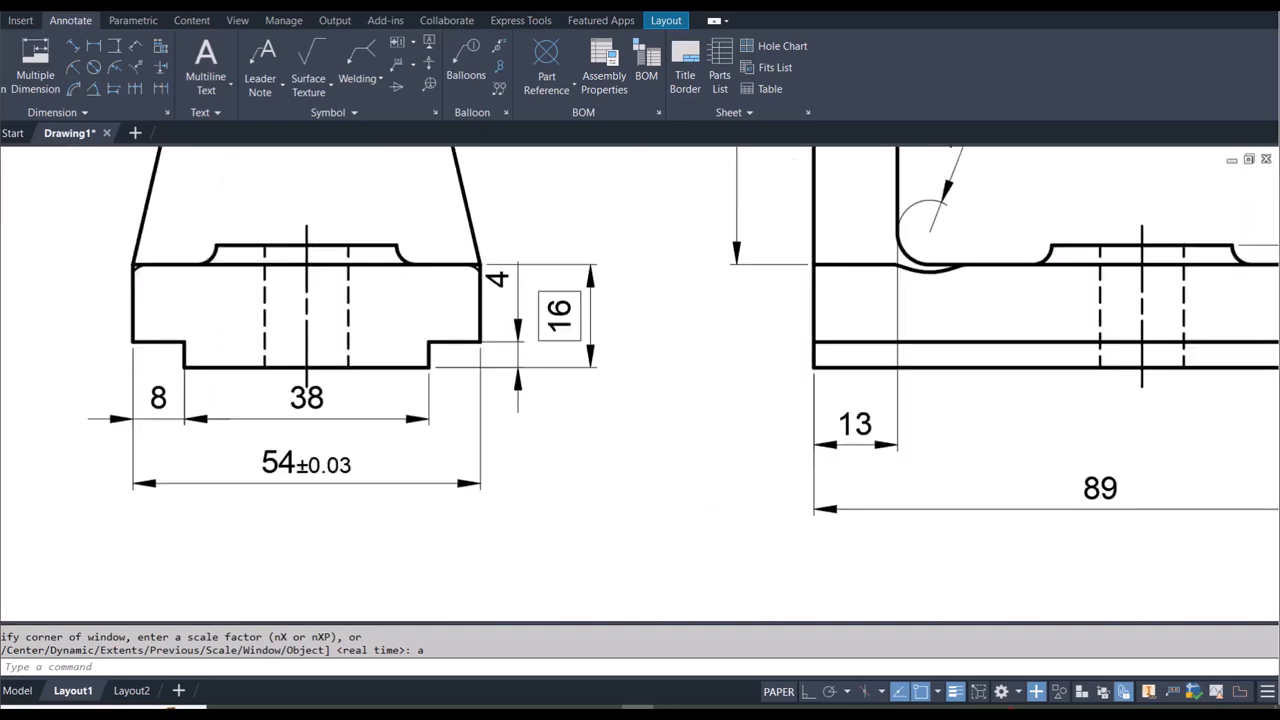
pyautogui.click(509, 296)
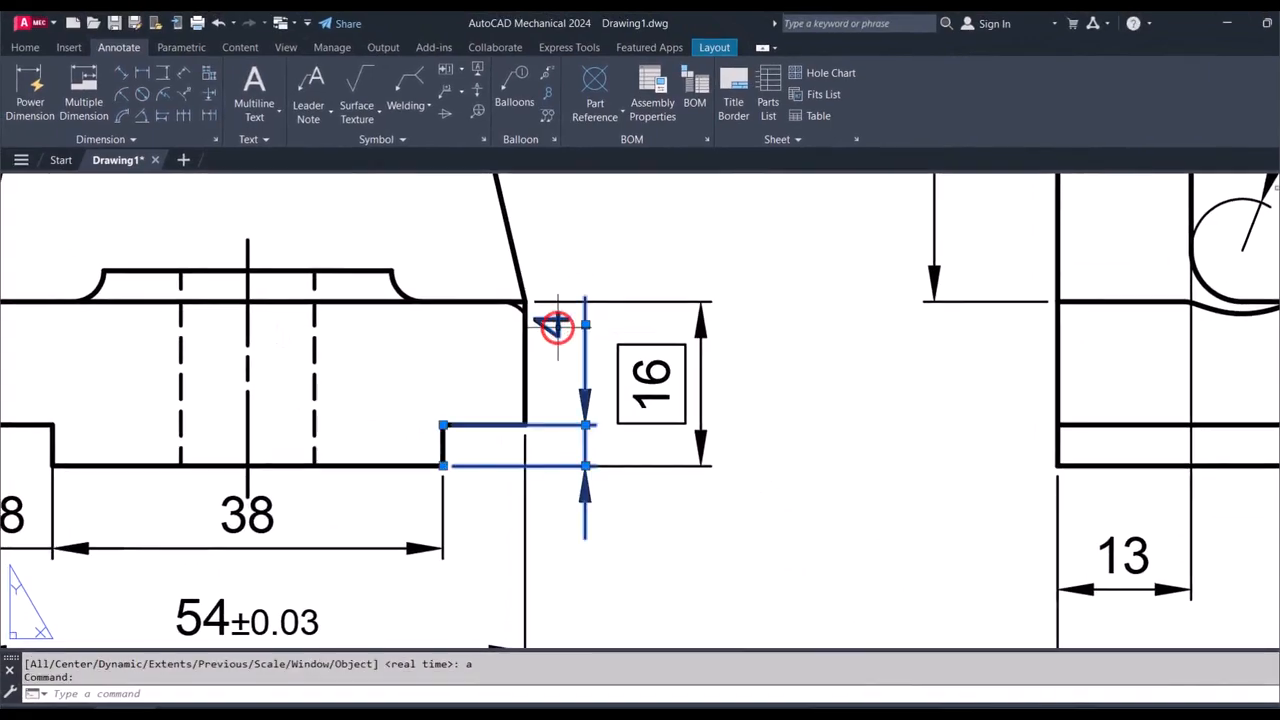
# Step: Add the R17 radius and 2x Ø13 hole dimensions of the front view to the selection
pyautogui.scroll(-10, 557, 325)
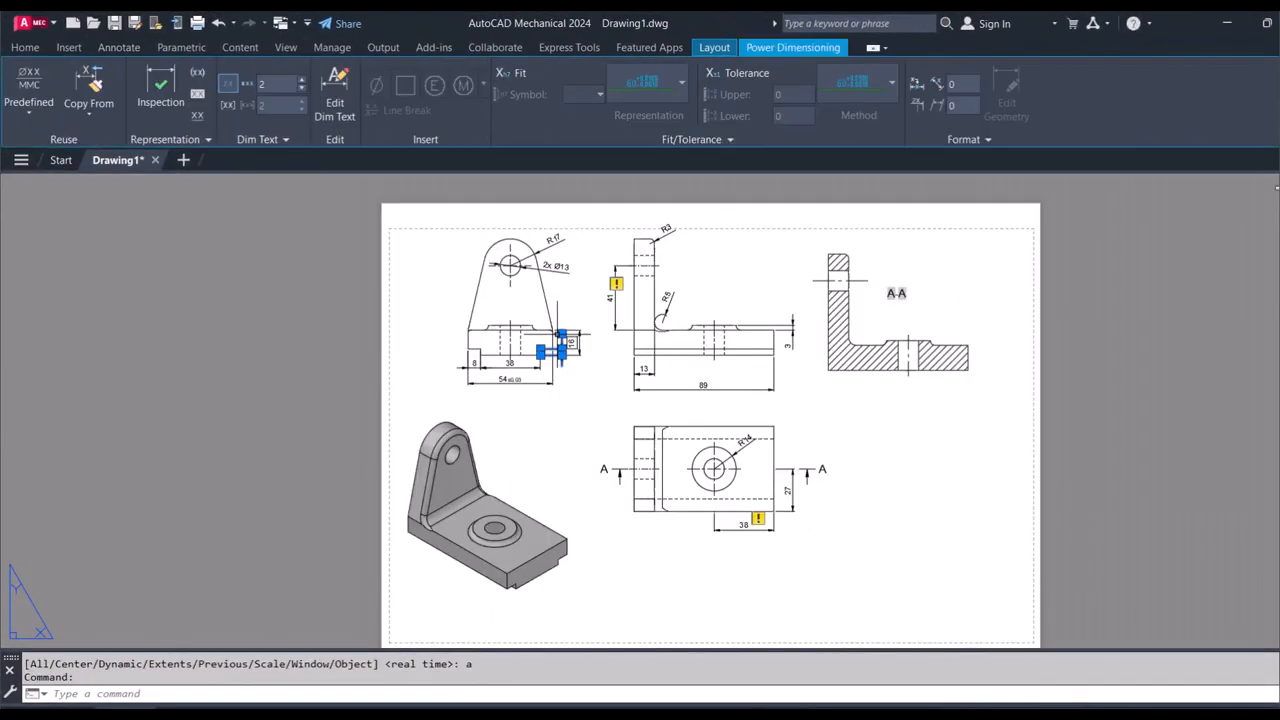
pyautogui.scroll(4, 548, 232)
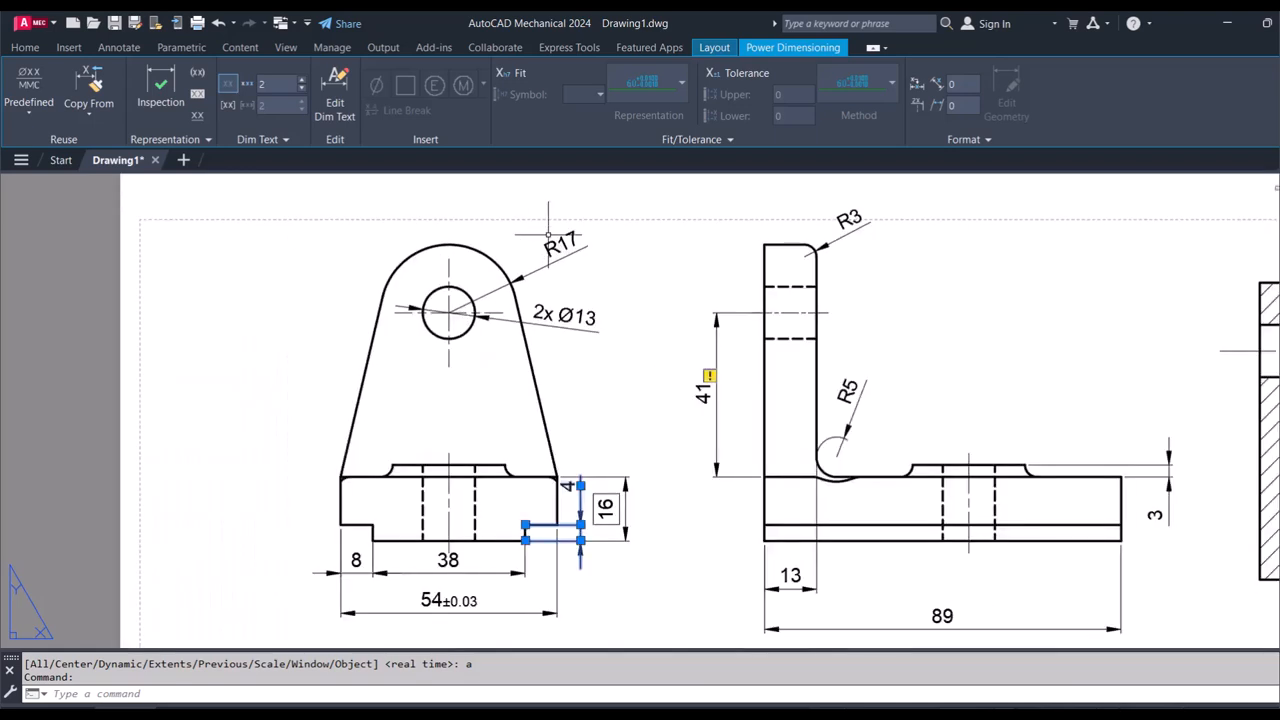
pyautogui.scroll(2, 548, 232)
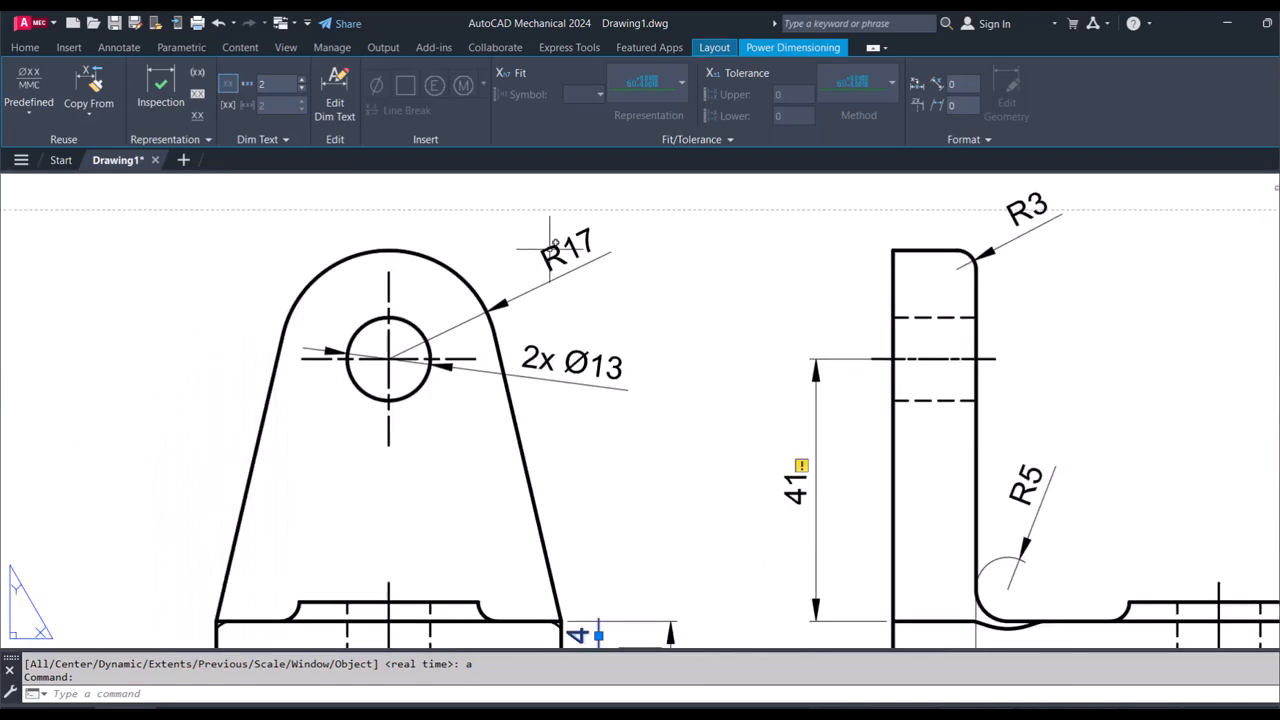
pyautogui.click(549, 252)
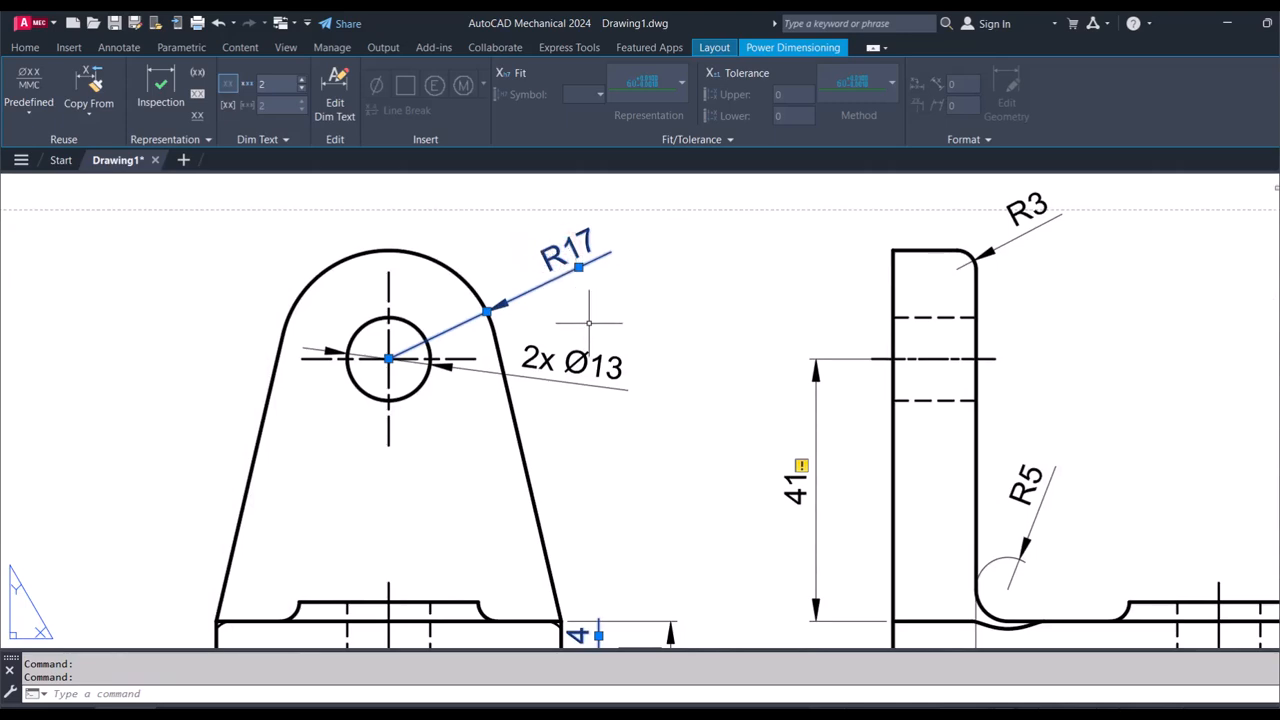
pyautogui.click(588, 356)
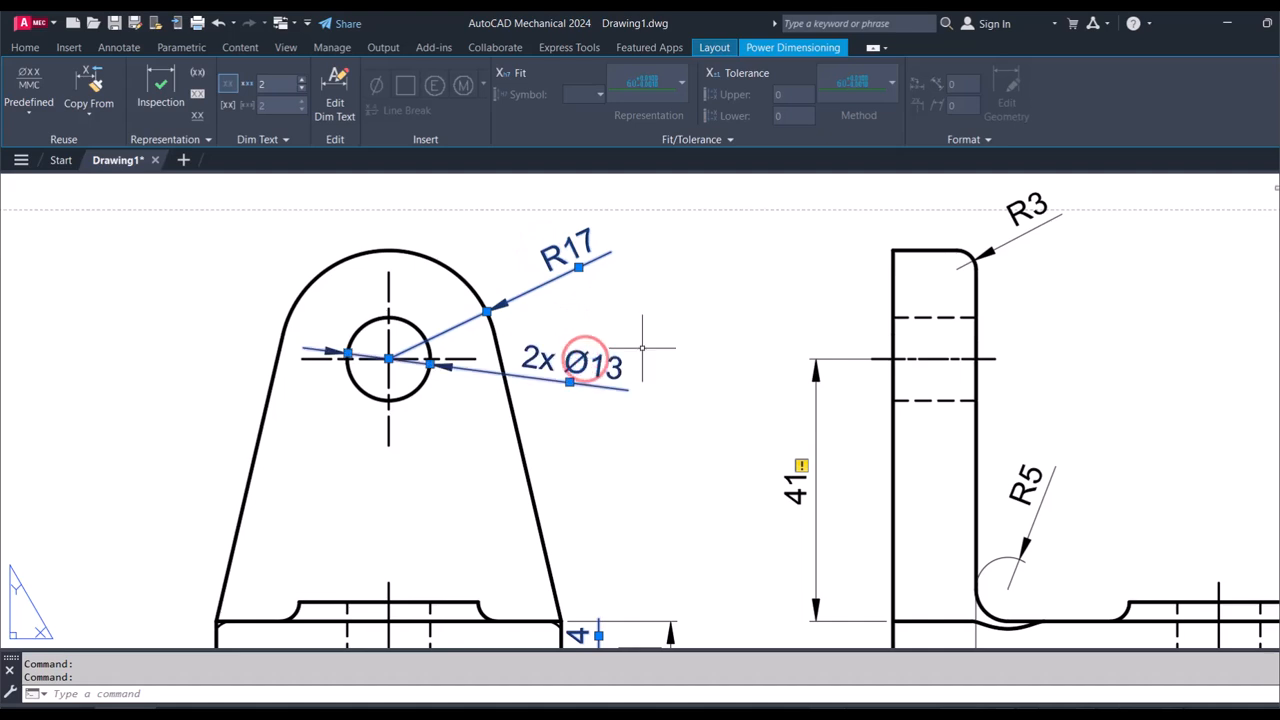
# Step: Add the 89 mm length and 3 mm boss-height dimensions of the side view to the selection
pyautogui.scroll(-4, 685, 322)
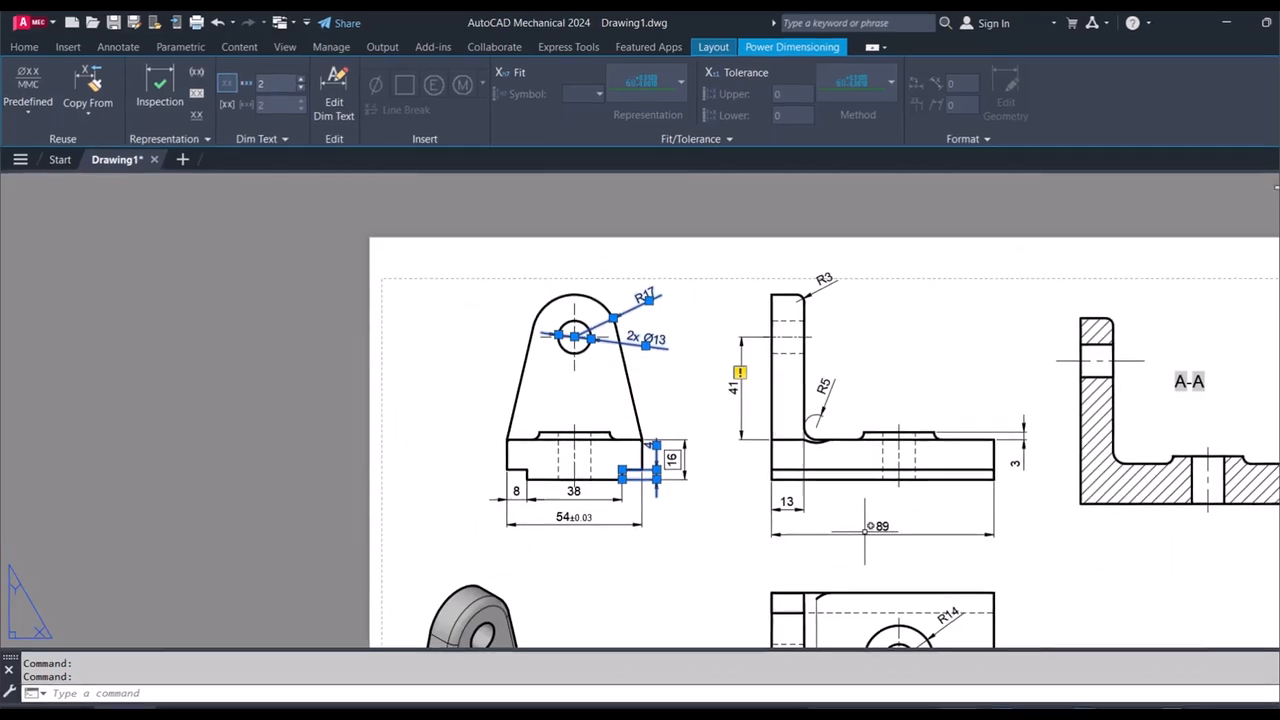
pyautogui.click(834, 515)
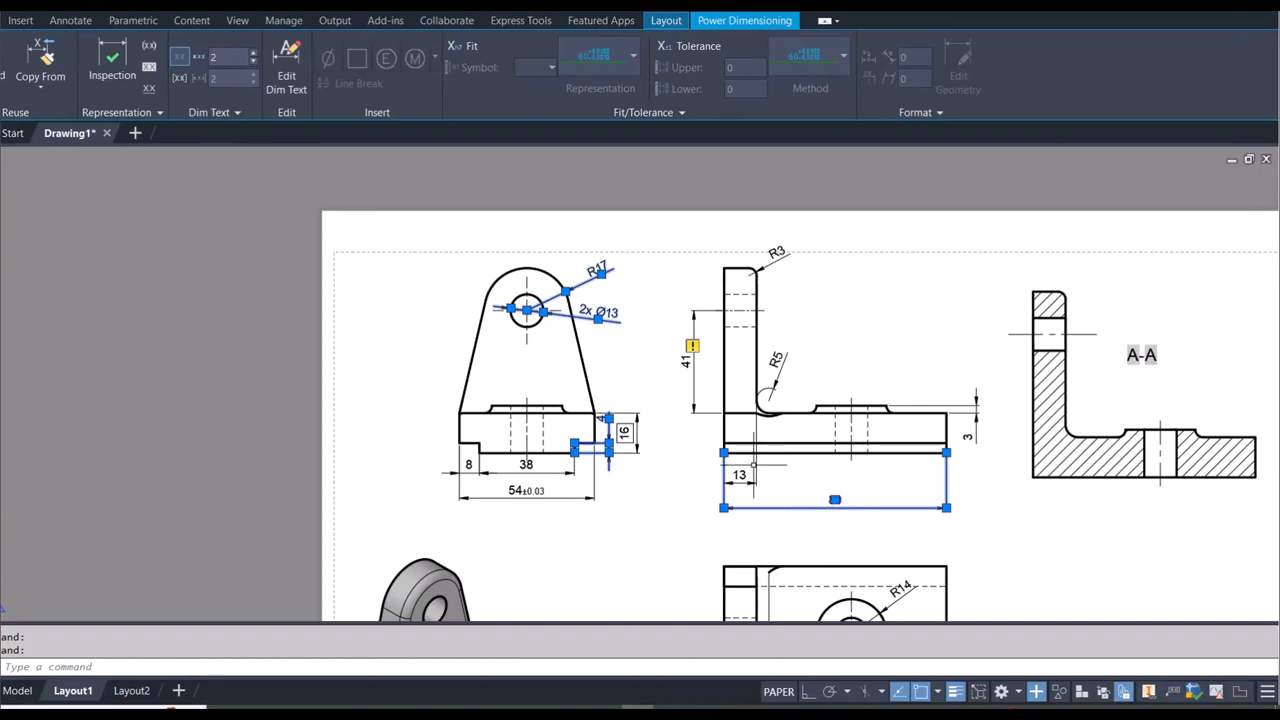
pyautogui.scroll(5, 990, 408)
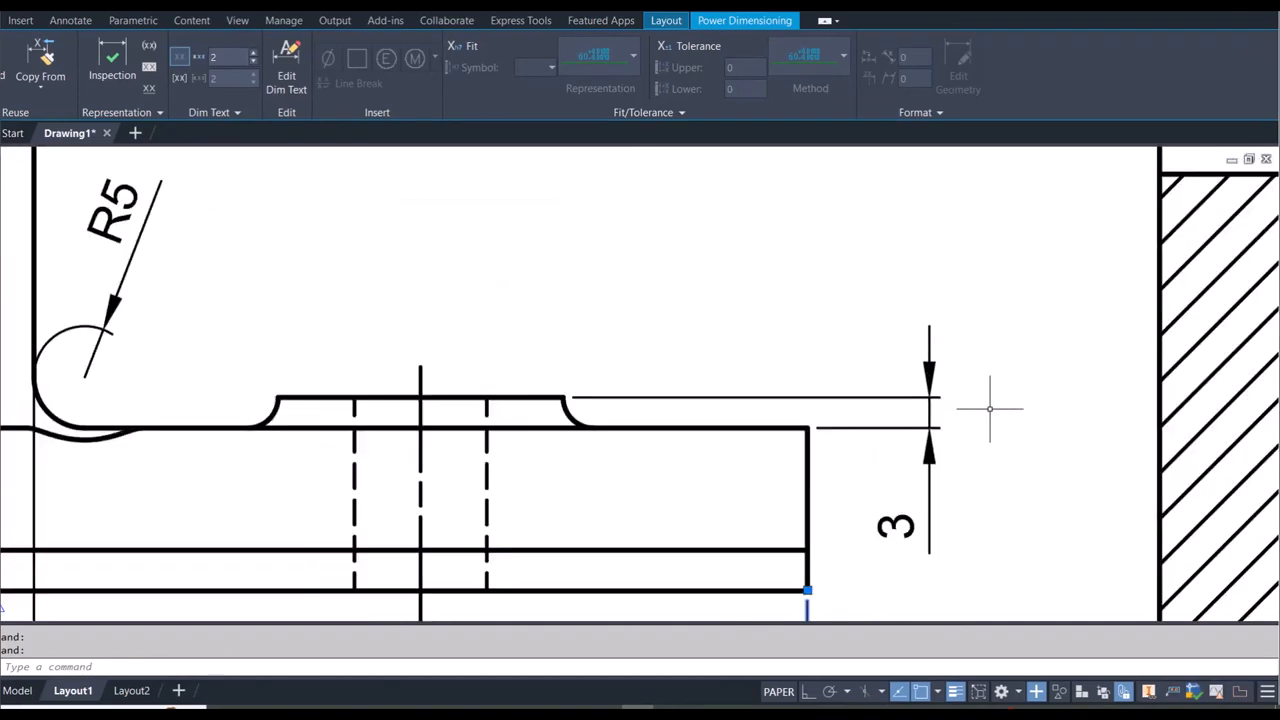
pyautogui.click(930, 364)
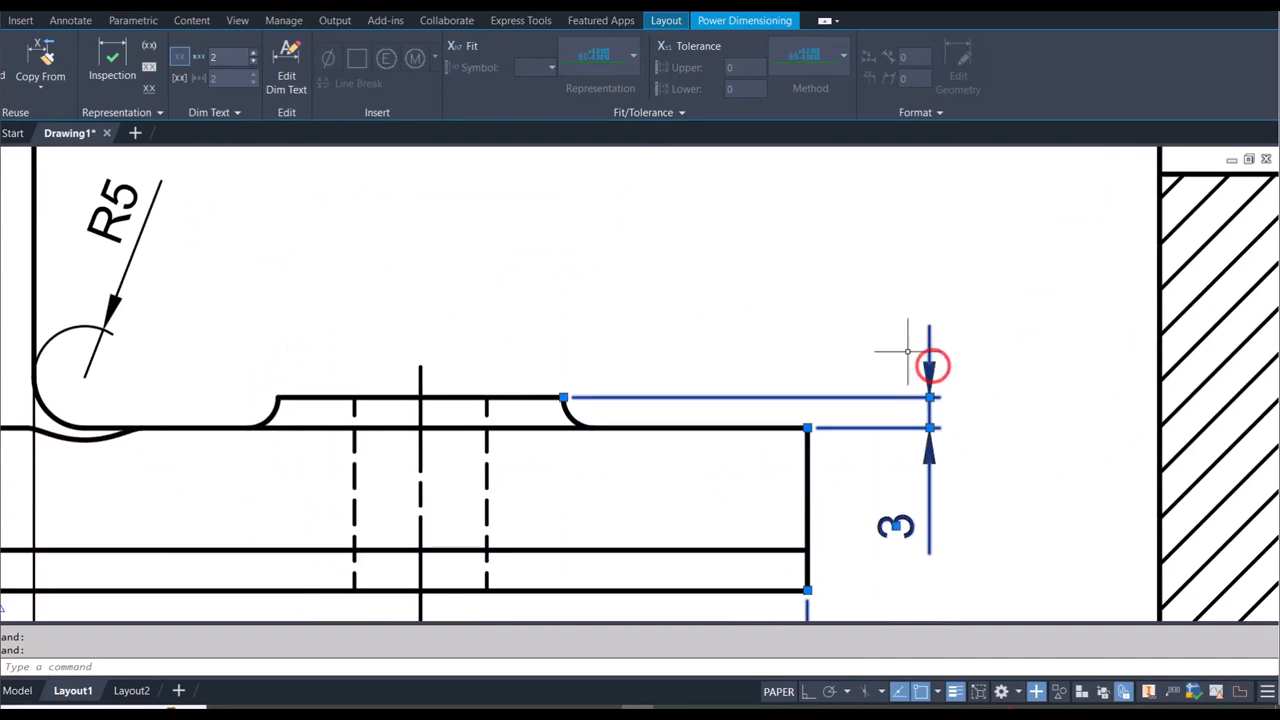
pyautogui.scroll(-5, 820, 298)
pyautogui.scroll(-3, 820, 298)
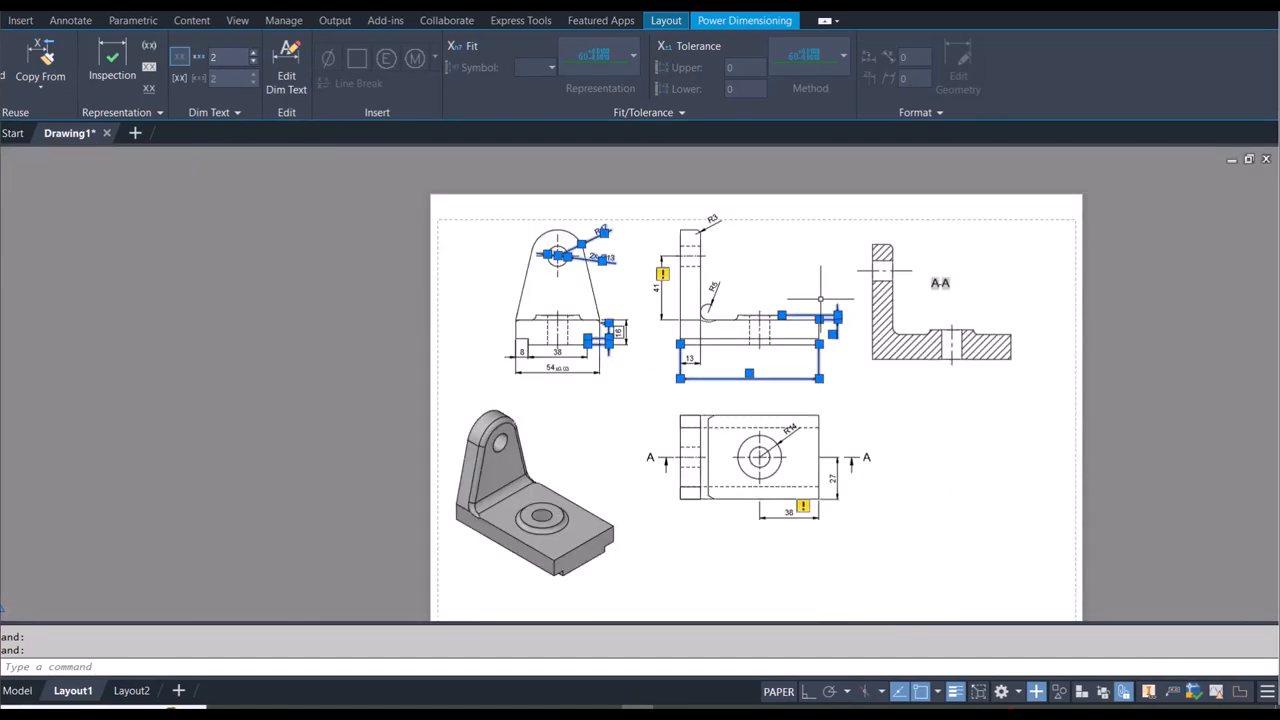
# Step: Add the top view's 38 mm and 27 mm boss location dimensions and the R14 radius dimension to the selection
pyautogui.scroll(5, 796, 476)
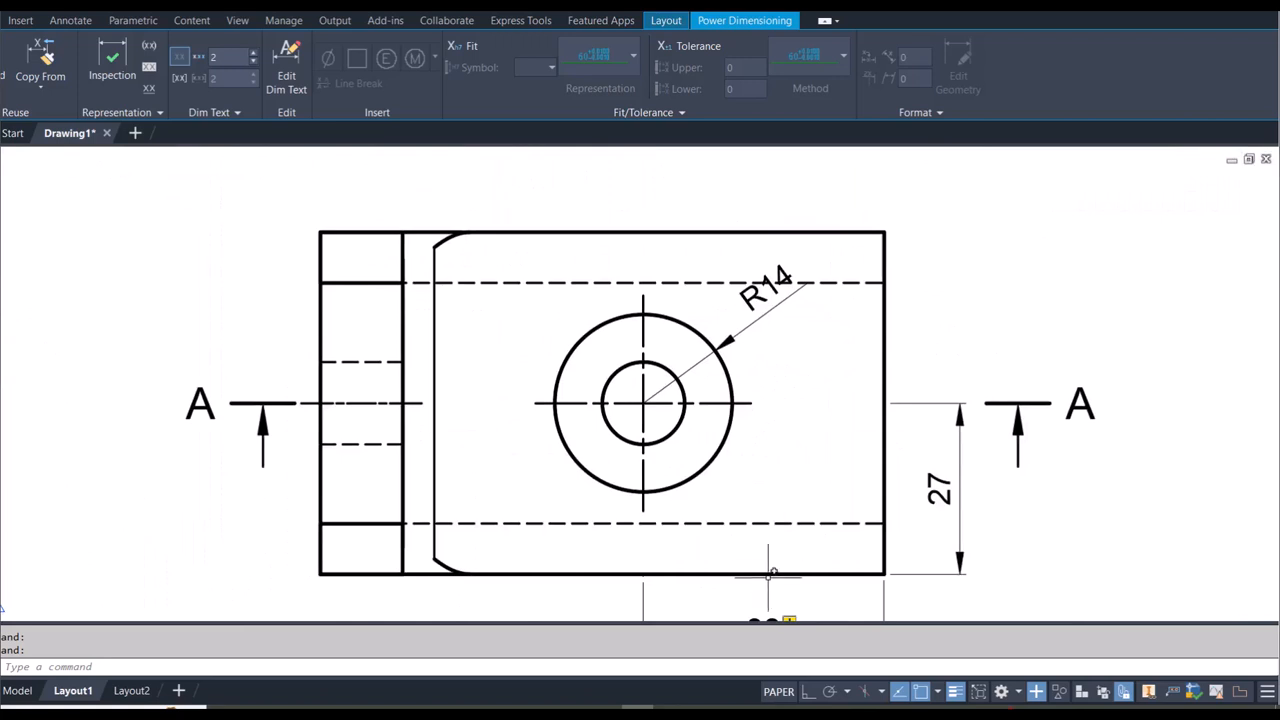
pyautogui.scroll(-2, 771, 573)
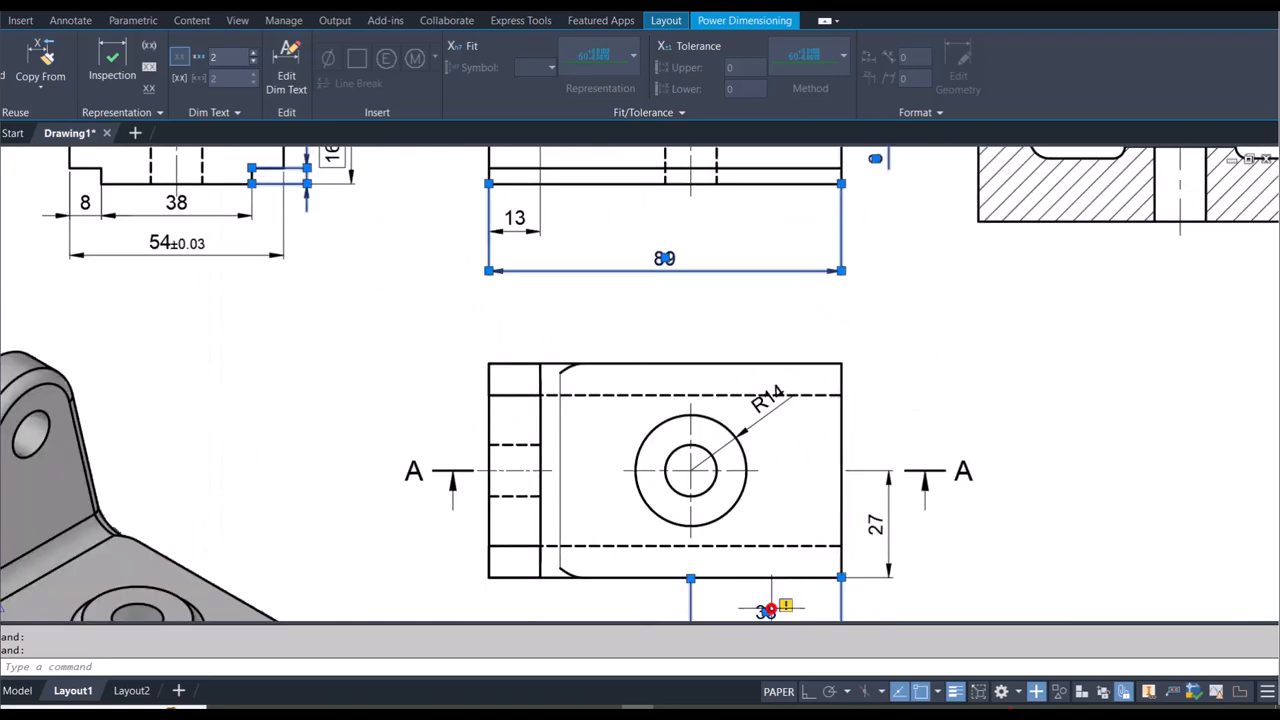
pyautogui.click(771, 610)
pyautogui.click(863, 523)
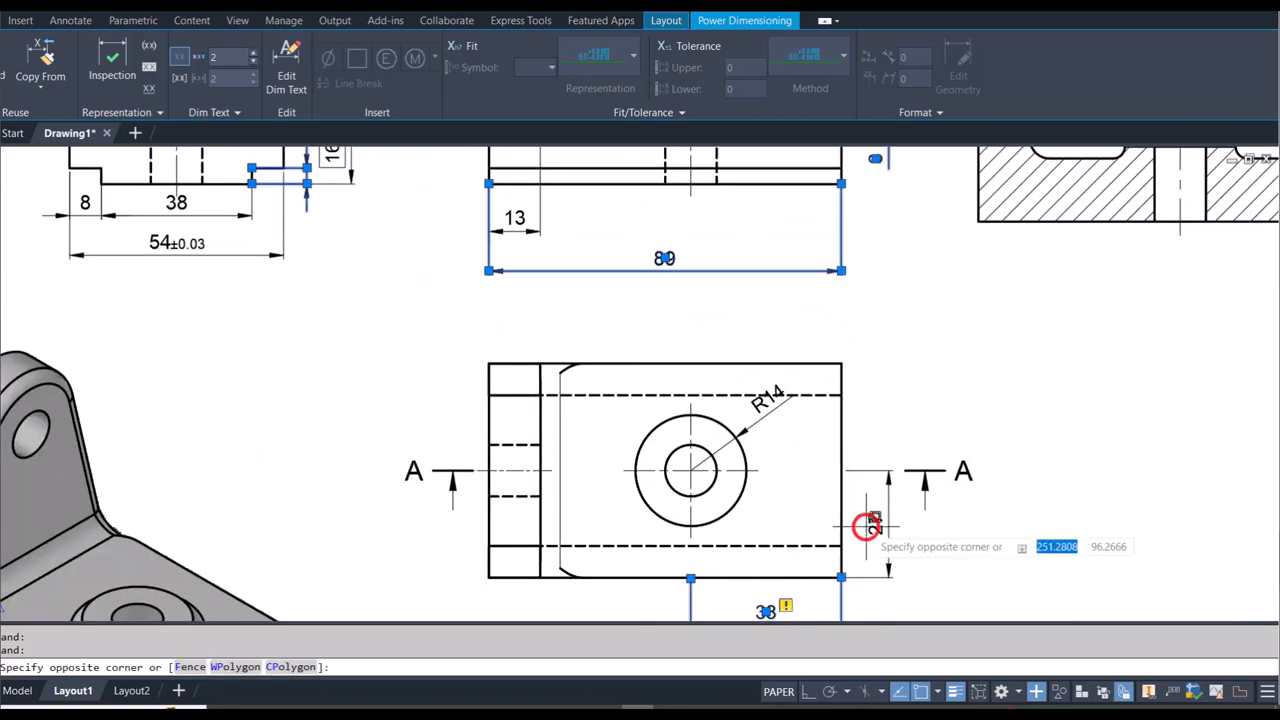
pyautogui.click(871, 523)
pyautogui.click(873, 517)
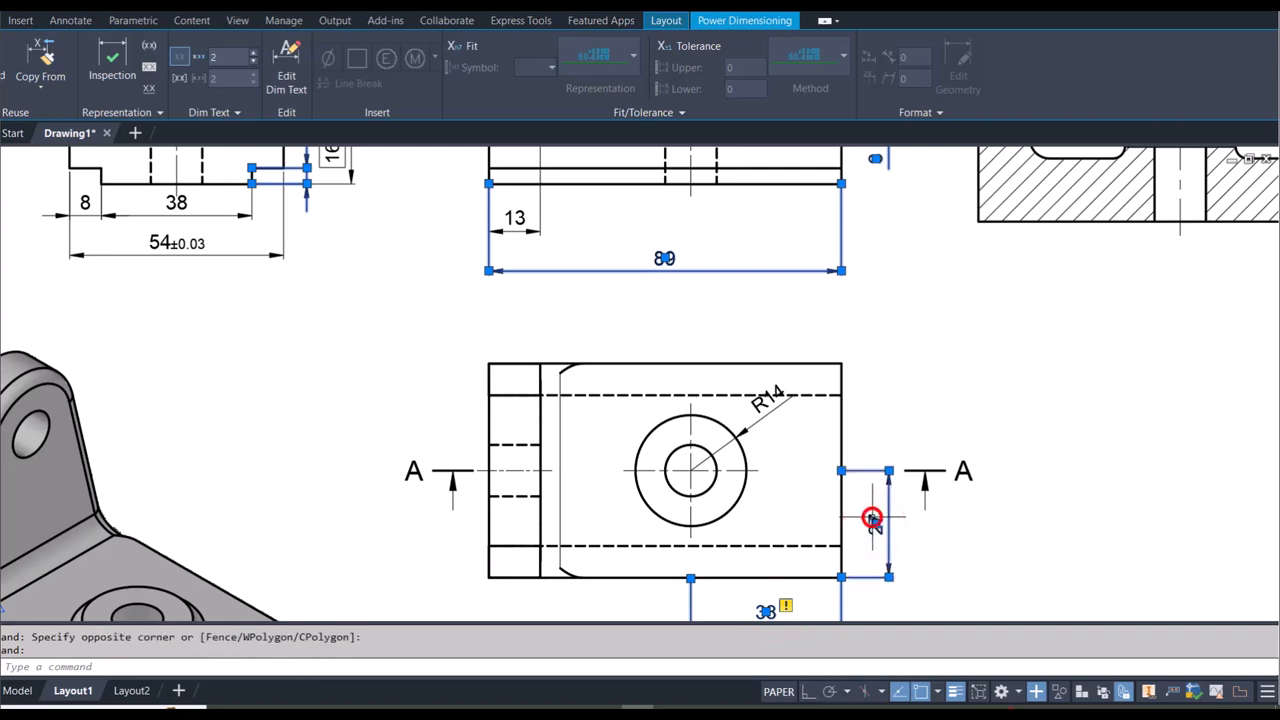
pyautogui.click(762, 398)
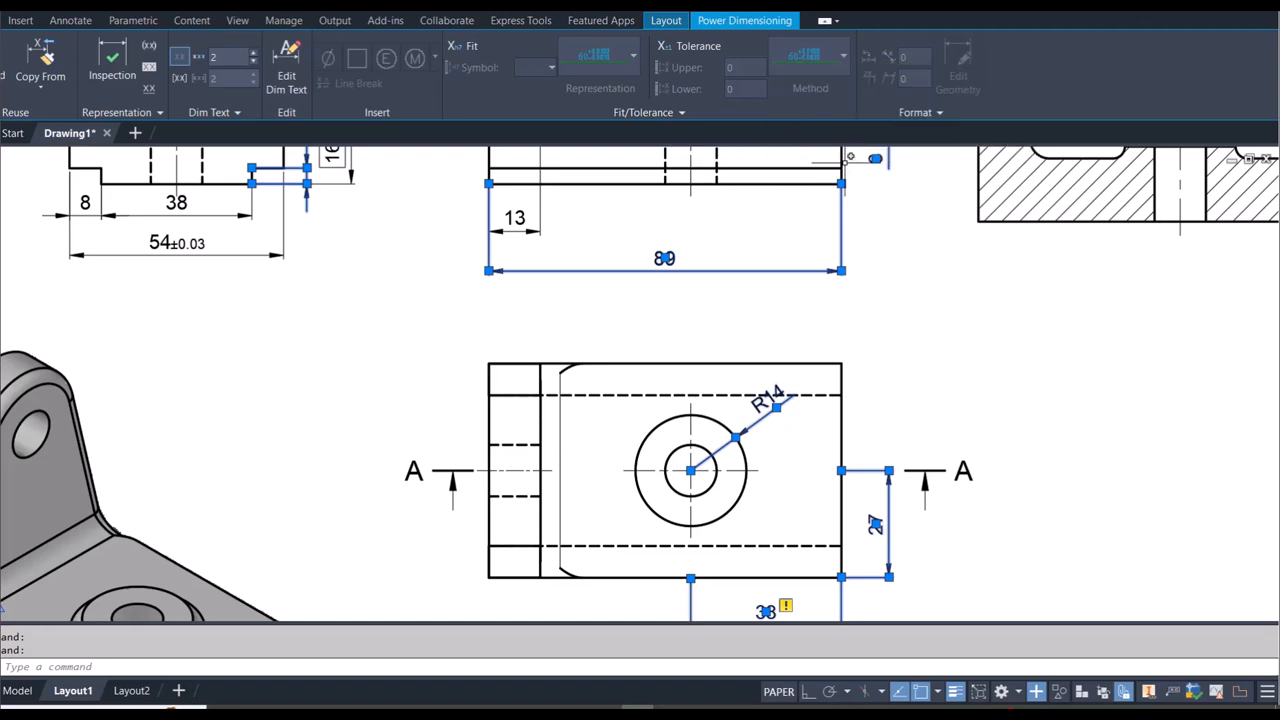
# Step: Set the tolerance display of the selected dimensions to Symmetrical in their properties, close the properties and deselect everything
pyautogui.rightClick(886, 366)
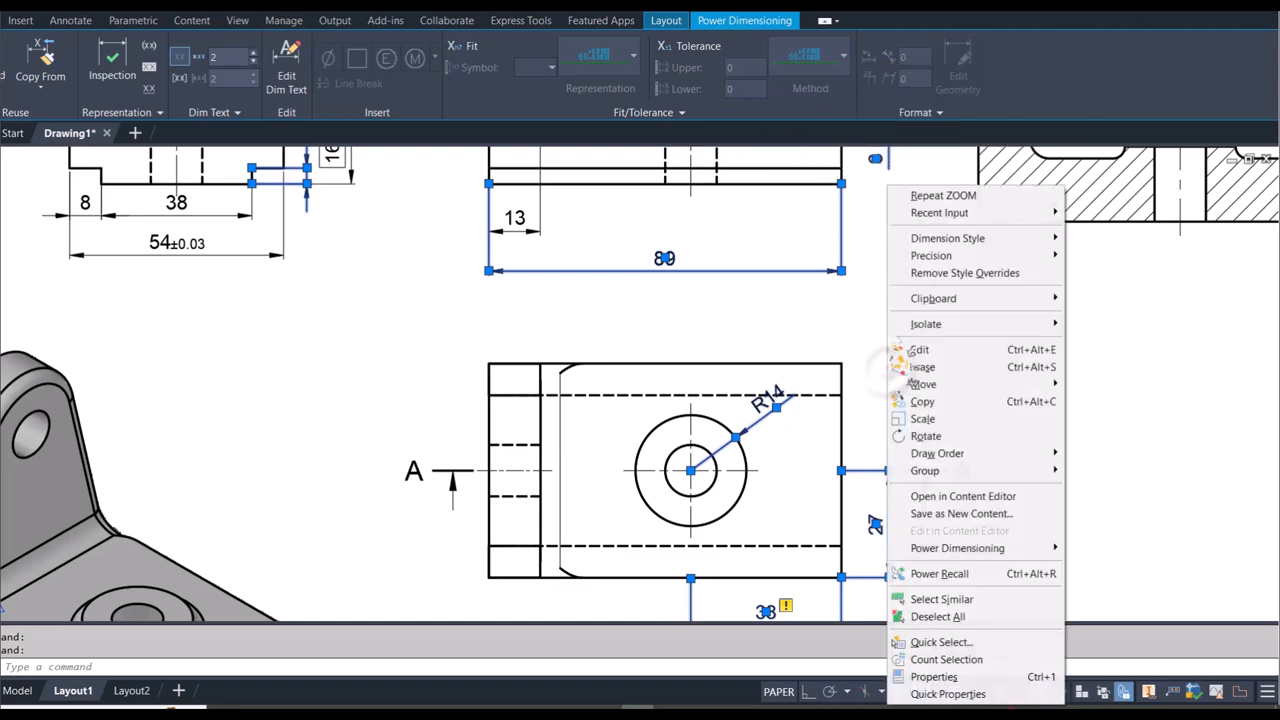
pyautogui.click(946, 678)
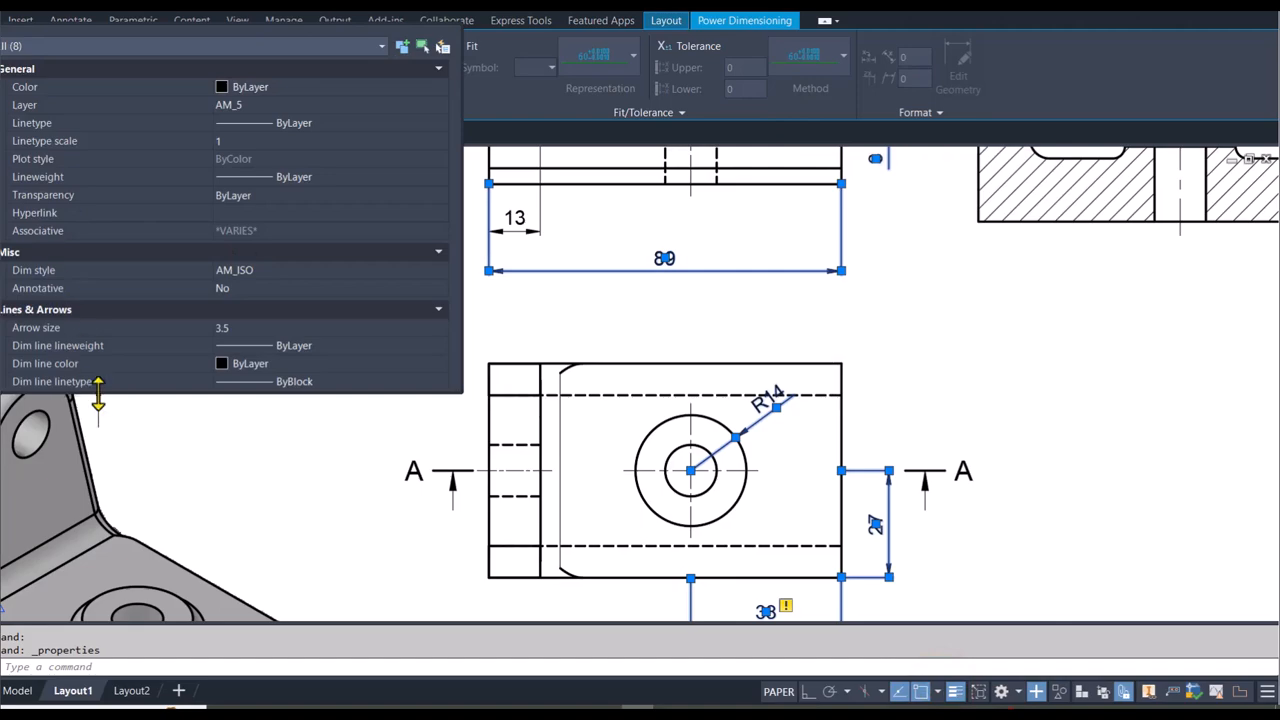
pyautogui.moveTo(98, 392); pyautogui.dragTo(103, 630)
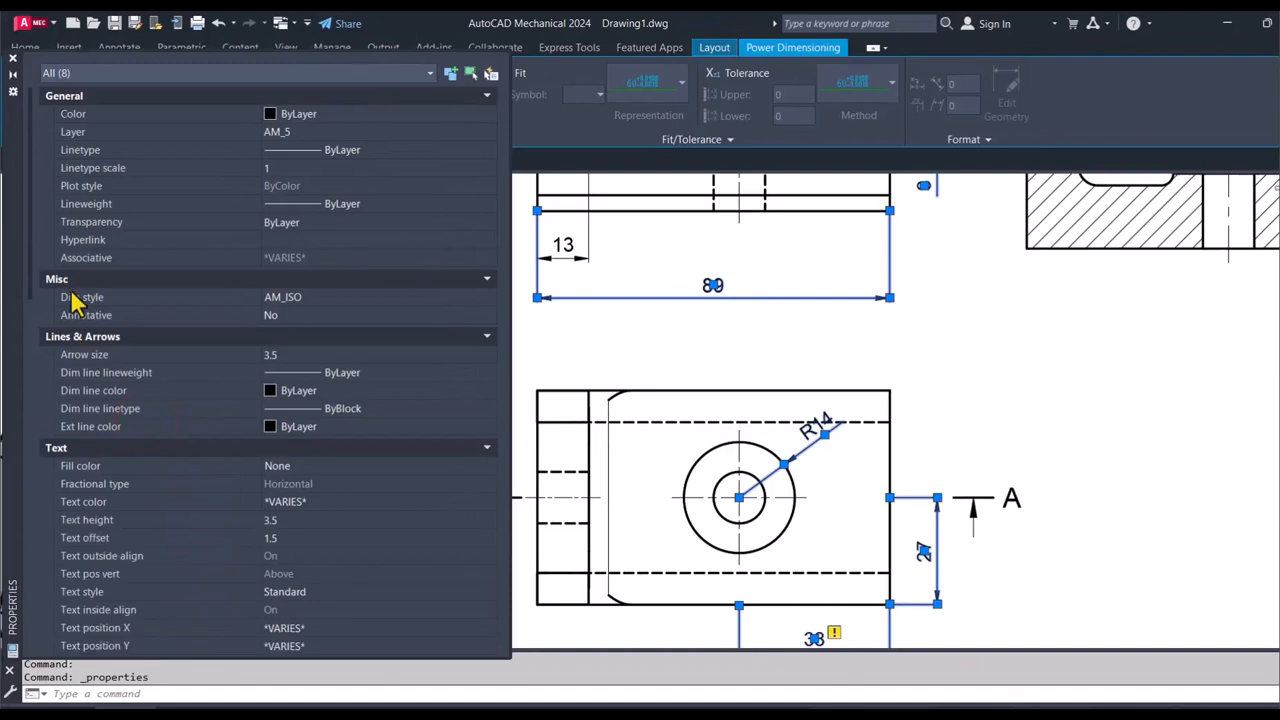
pyautogui.moveTo(32, 280); pyautogui.dragTo(40, 642)
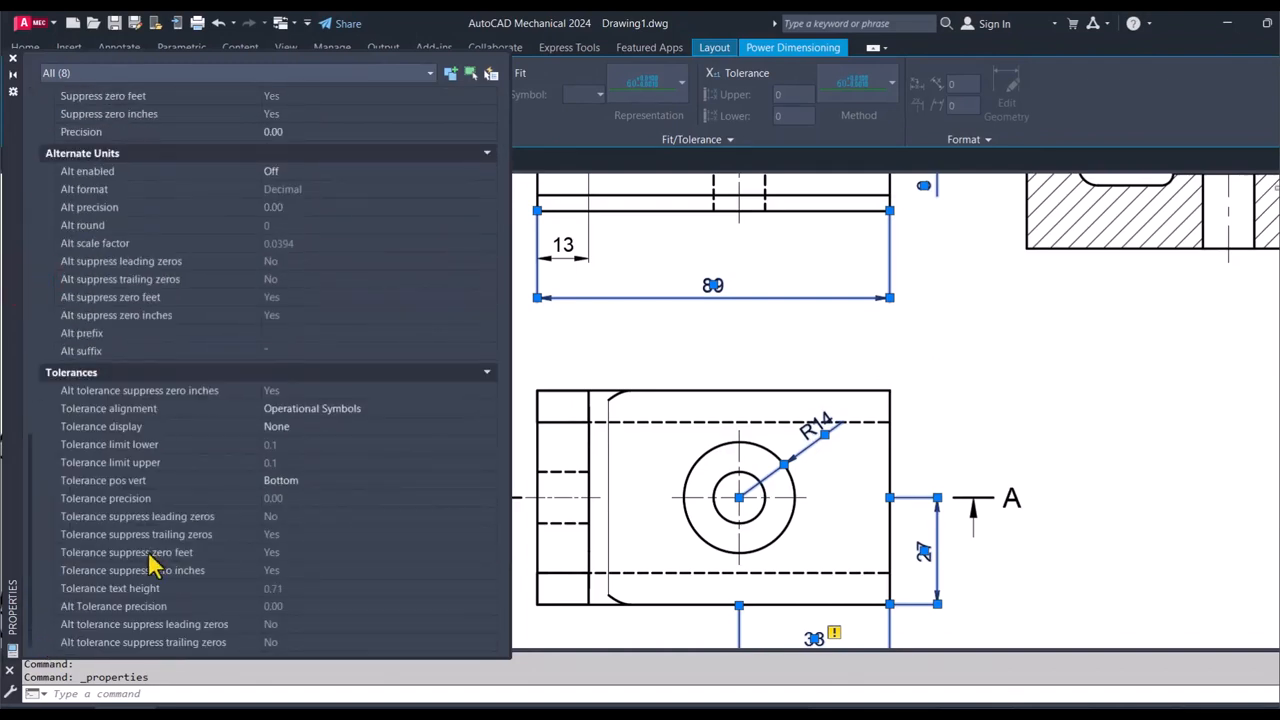
pyautogui.click(320, 430)
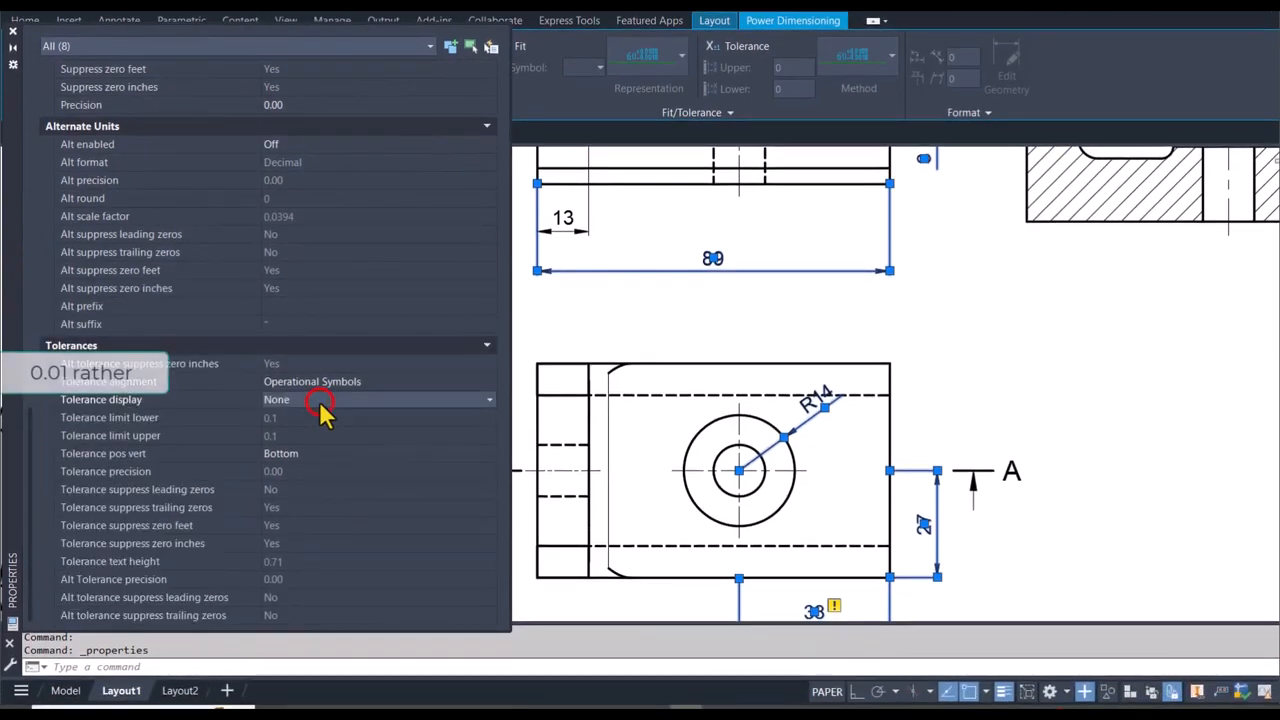
pyautogui.click(320, 430)
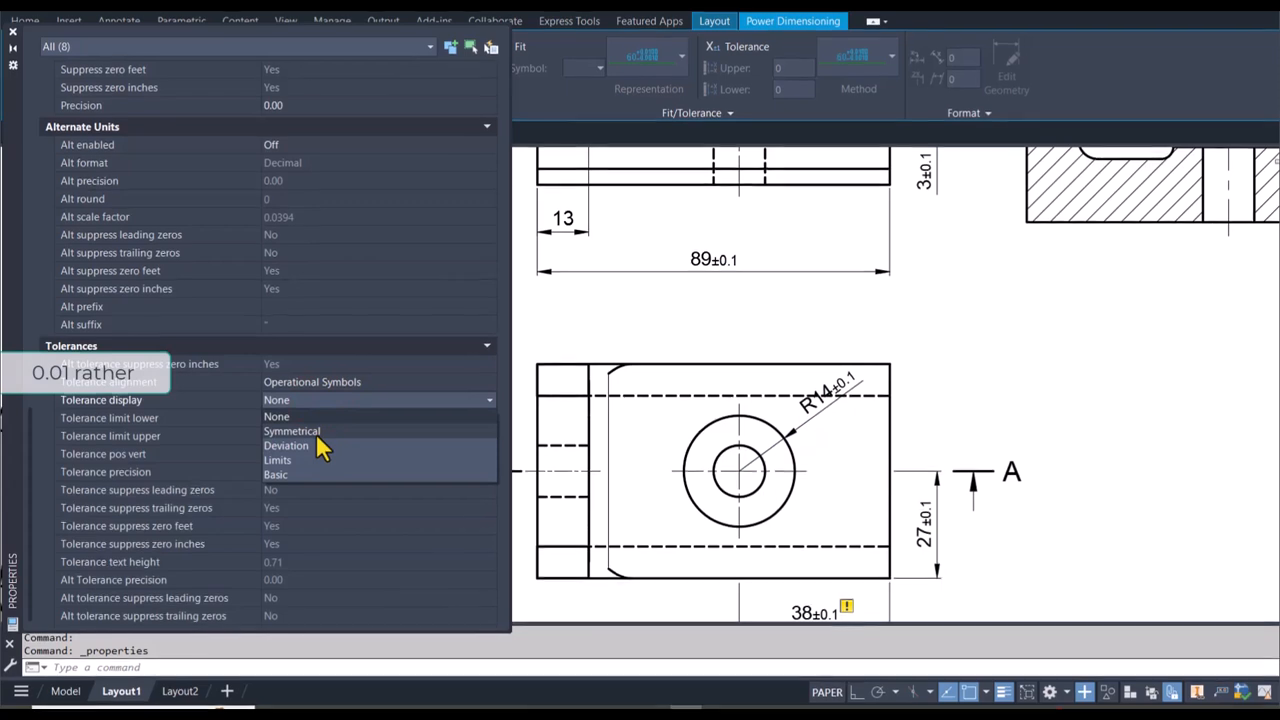
pyautogui.click(316, 452)
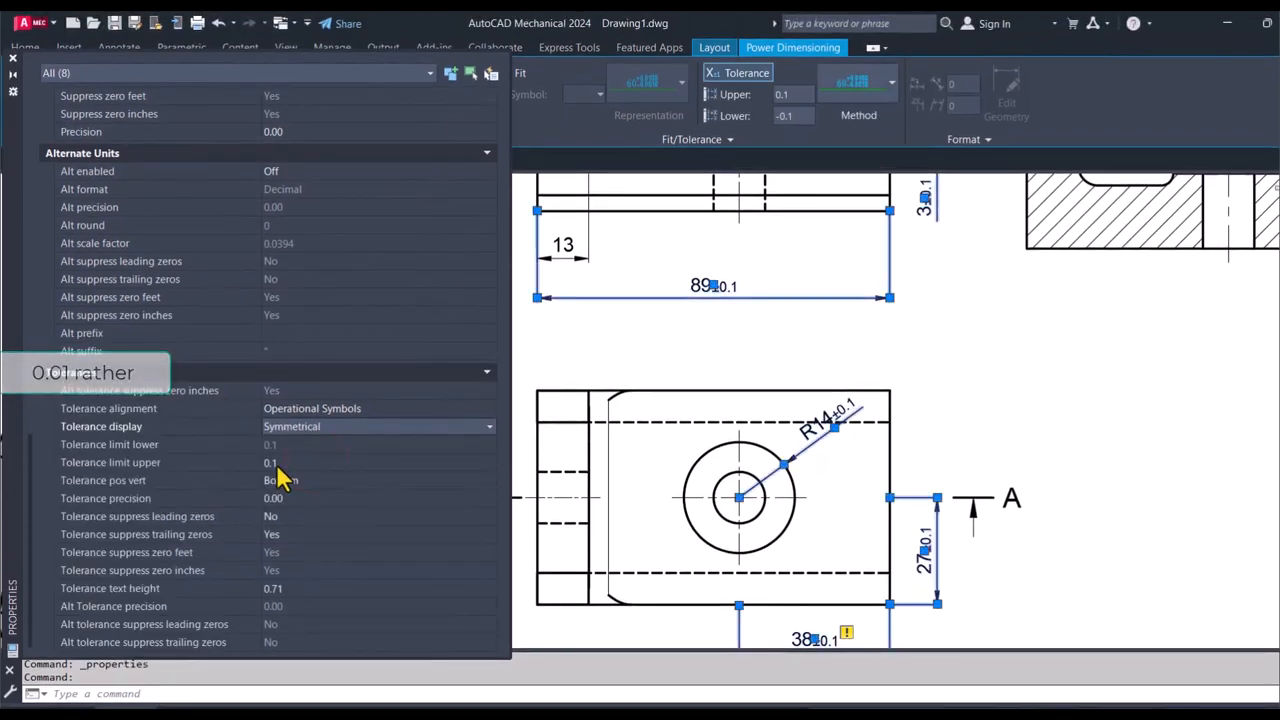
pyautogui.click(13, 62)
pyautogui.press('Escape')
pyautogui.press('Escape')
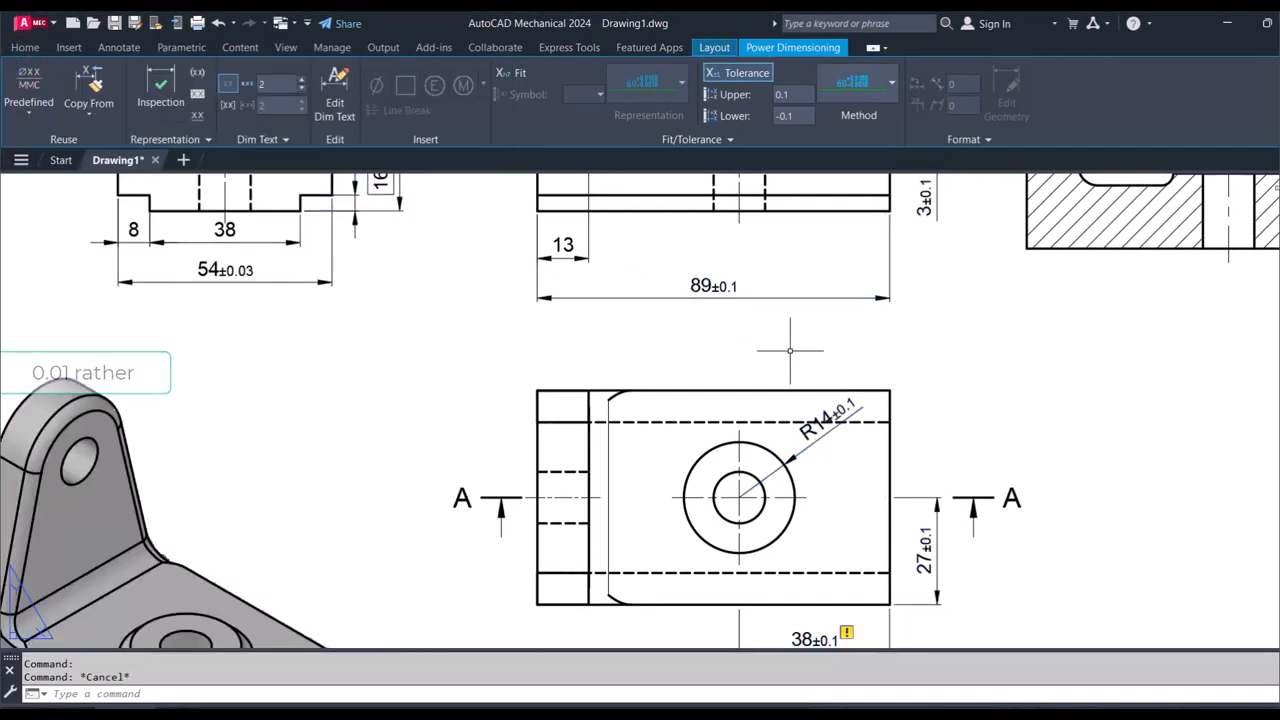
# Step: Look over the dimensioned layout and switch to the PowerPoint presentation to check the bracket slide's geometric tolerance requirement
pyautogui.scroll(-6, 816, 378)
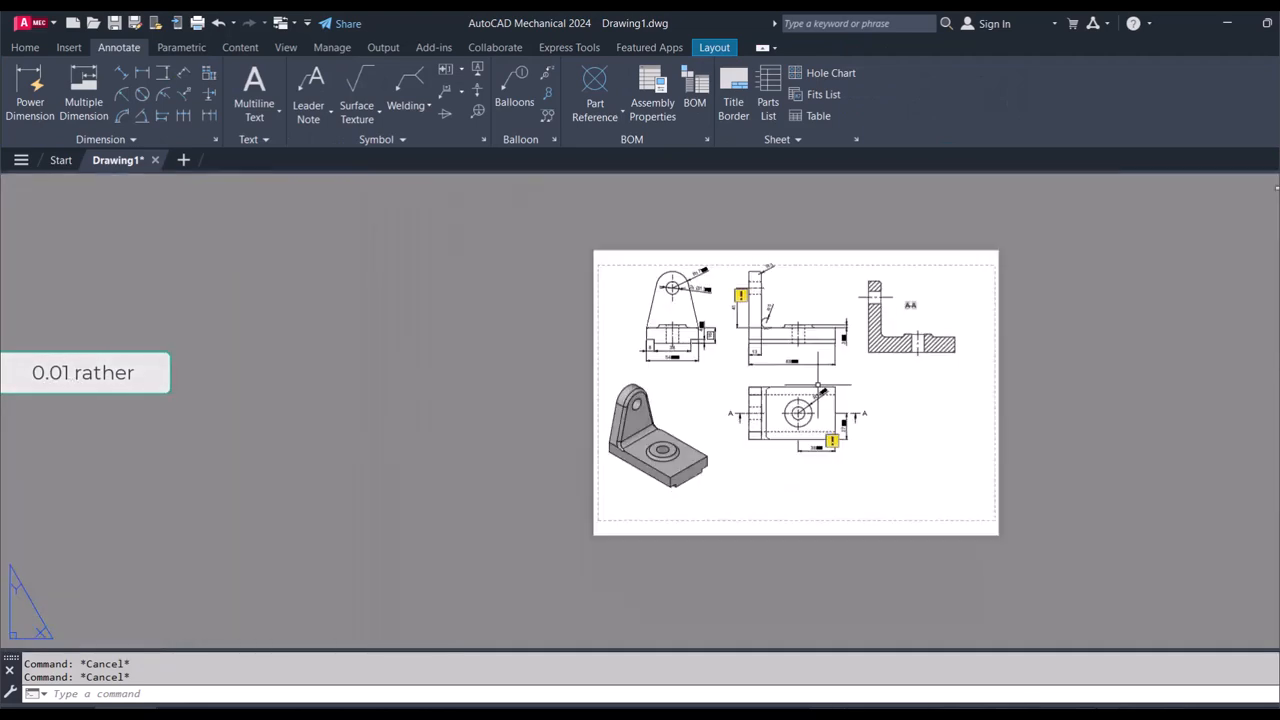
pyautogui.scroll(2, 837, 530)
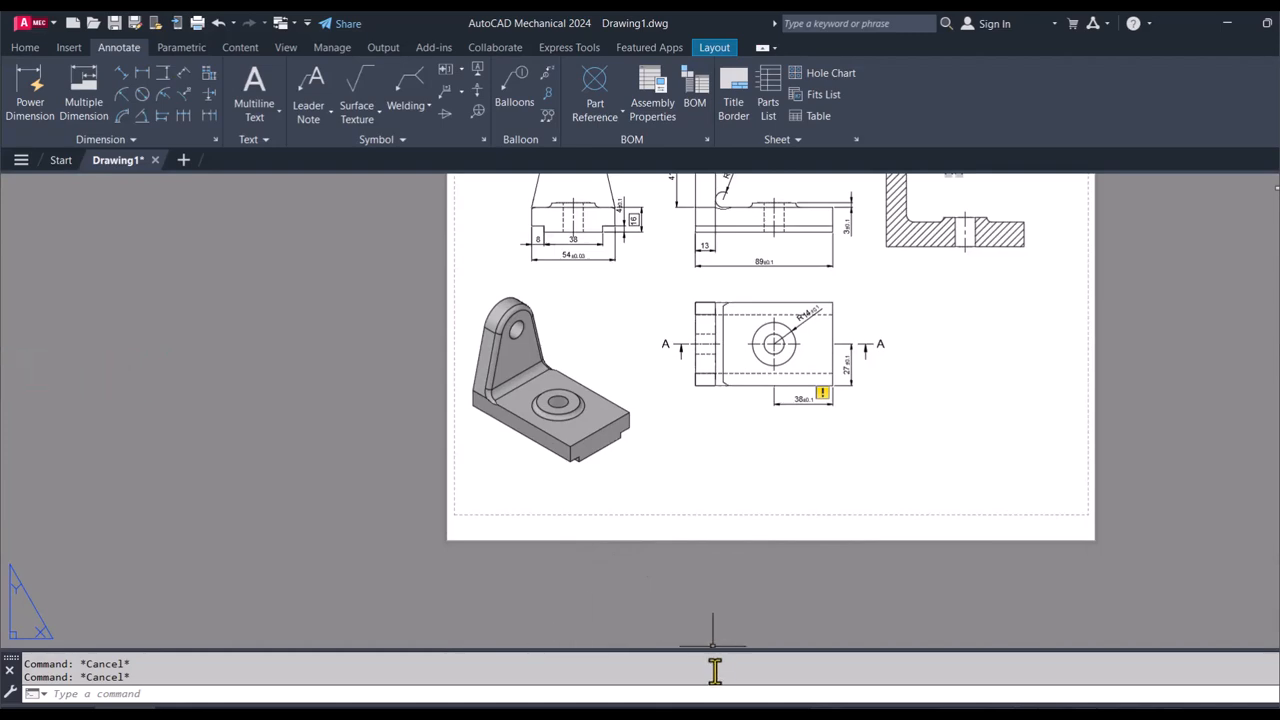
pyautogui.moveTo(740, 705)
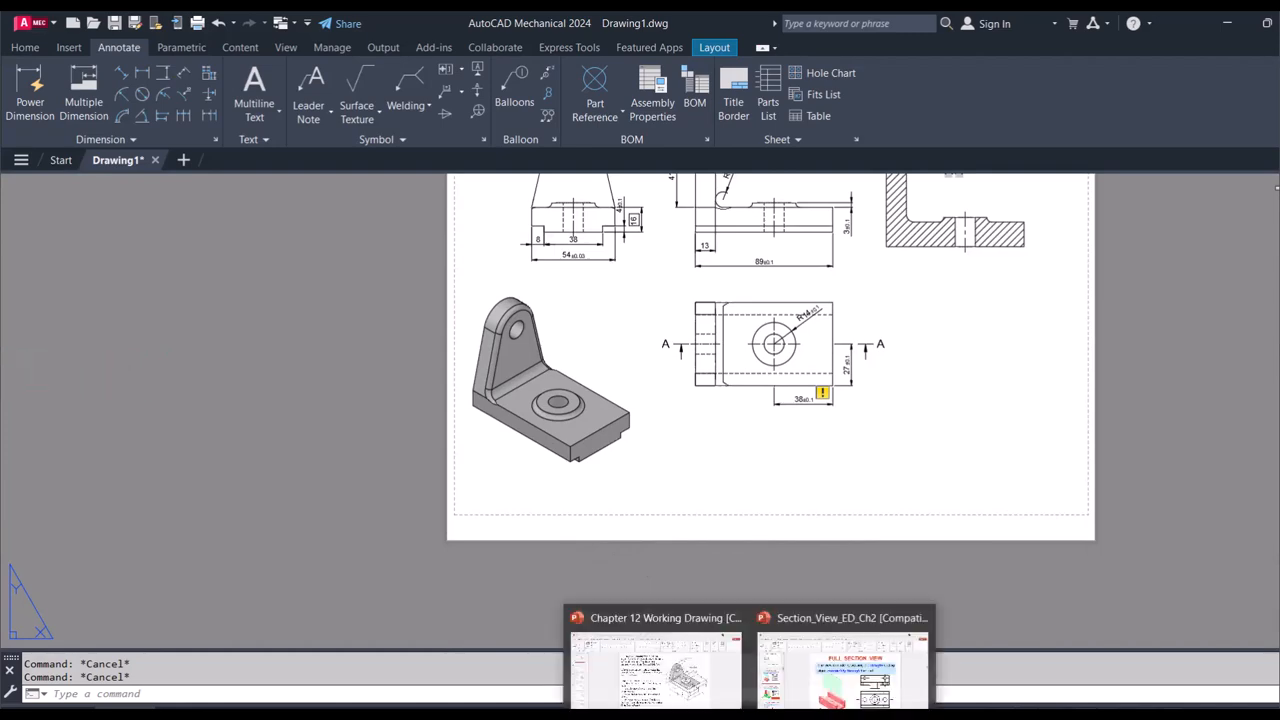
pyautogui.click(650, 665)
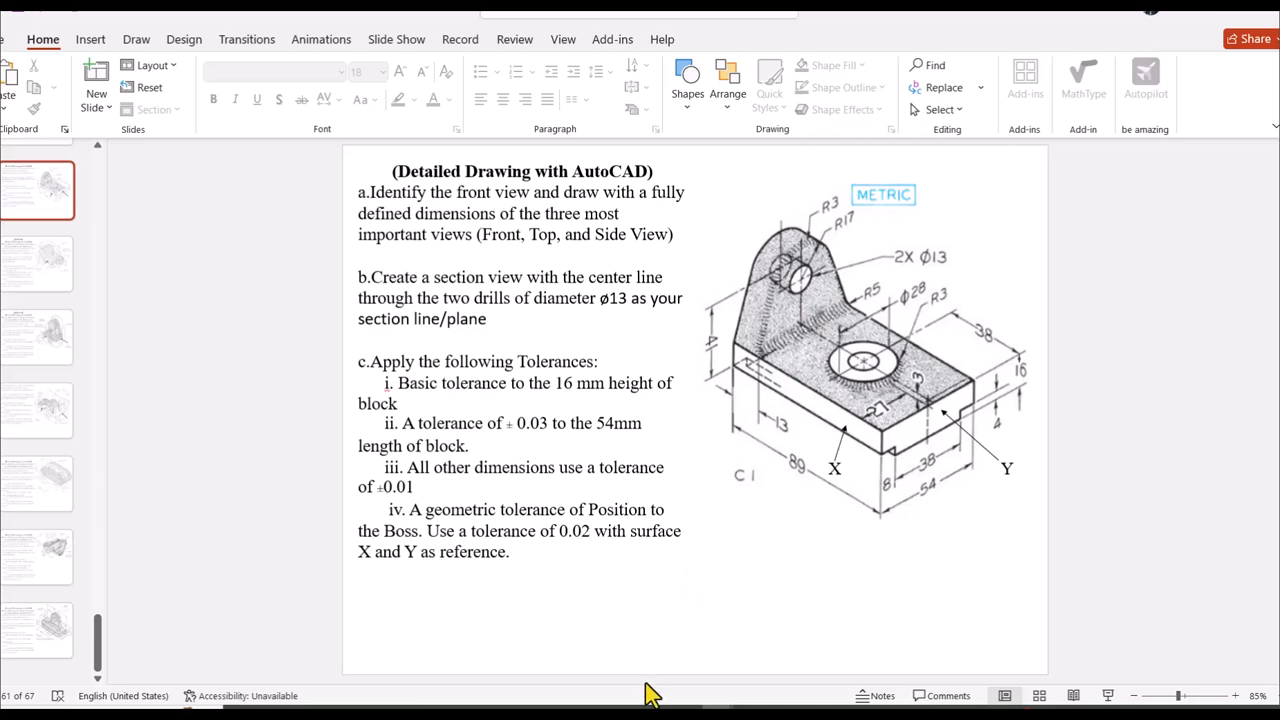
# Step: Switch back to AutoCAD Mechanical and look over the dimensioned views to find the edges that represent surfaces X and Y
pyautogui.moveTo(650, 700)
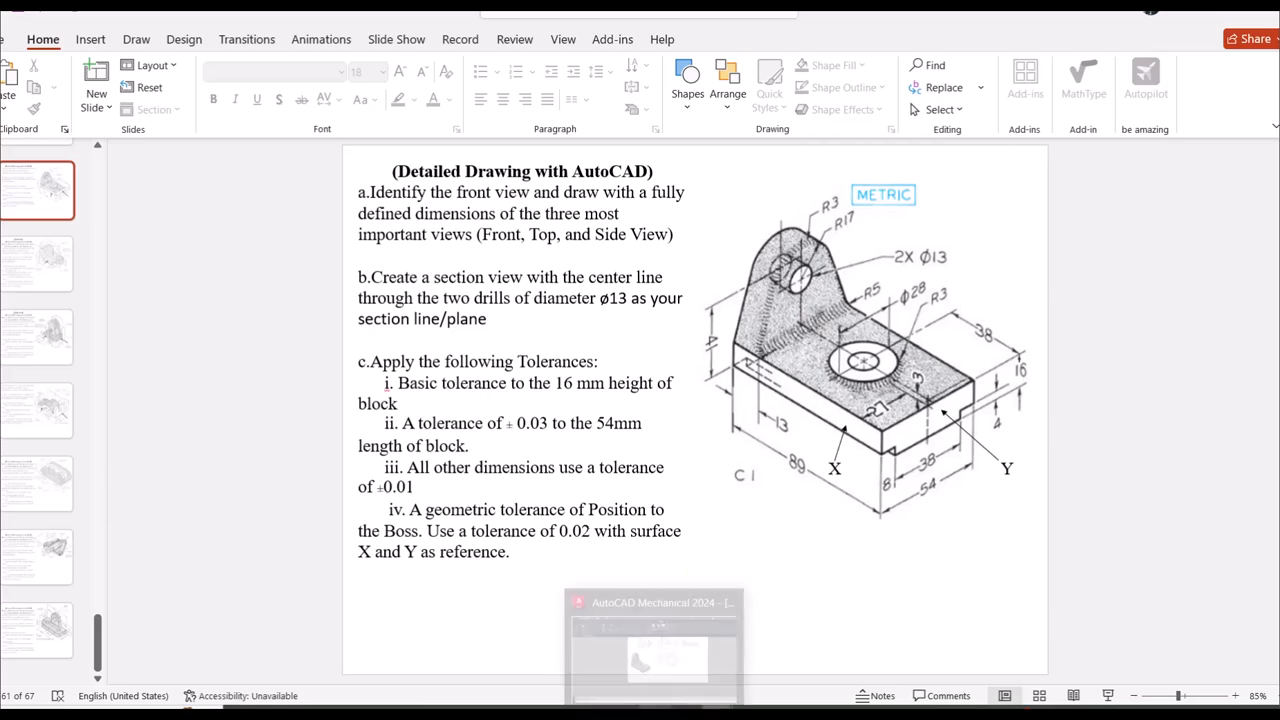
pyautogui.click(645, 670)
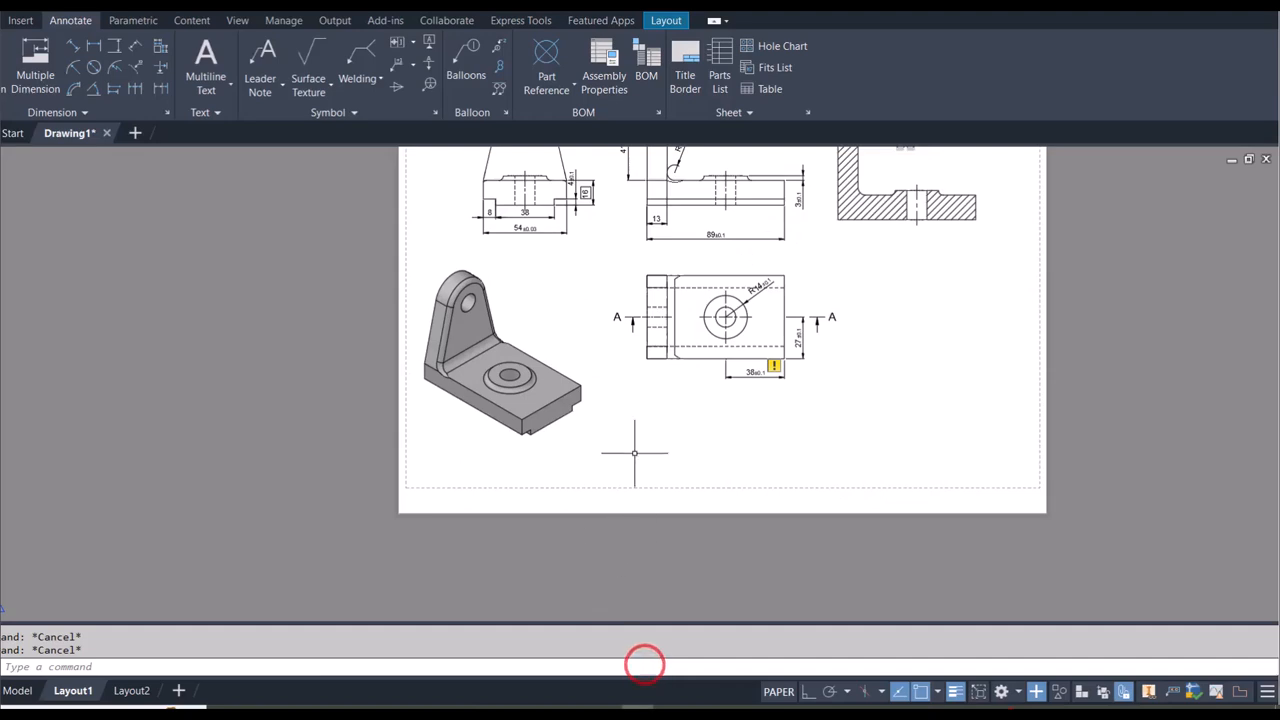
pyautogui.scroll(-2, 771, 332)
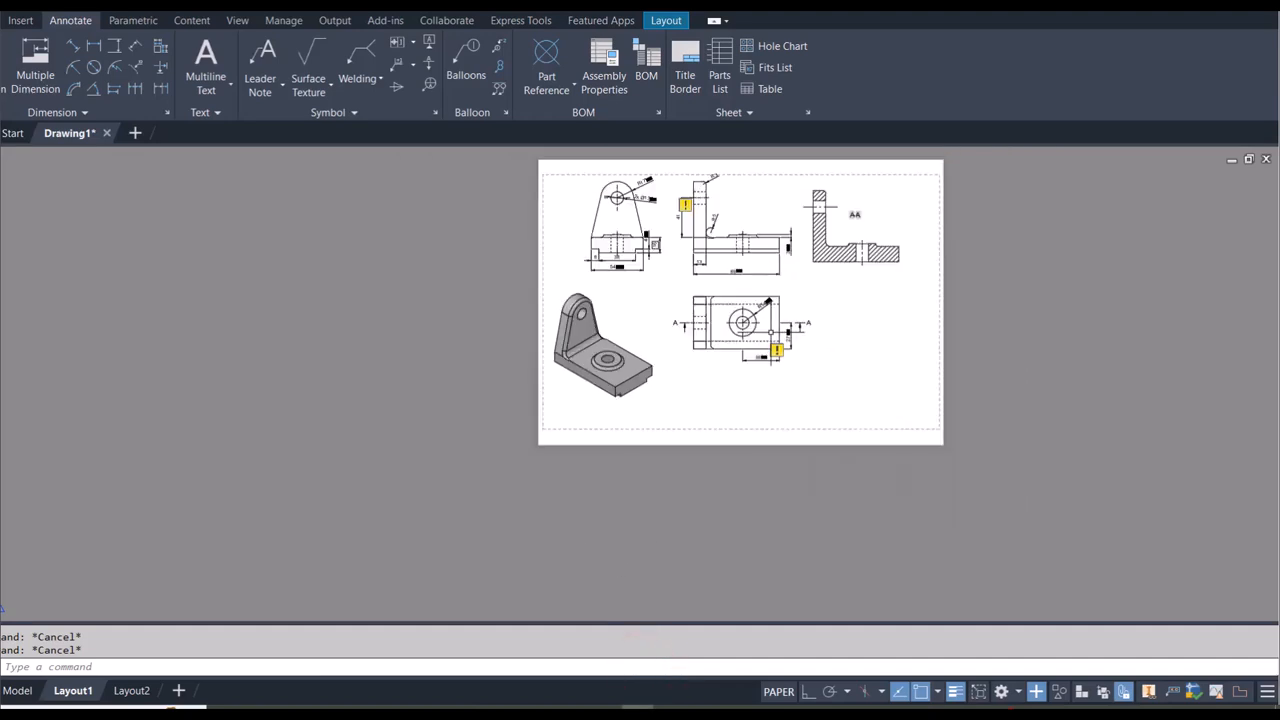
pyautogui.scroll(5, 773, 235)
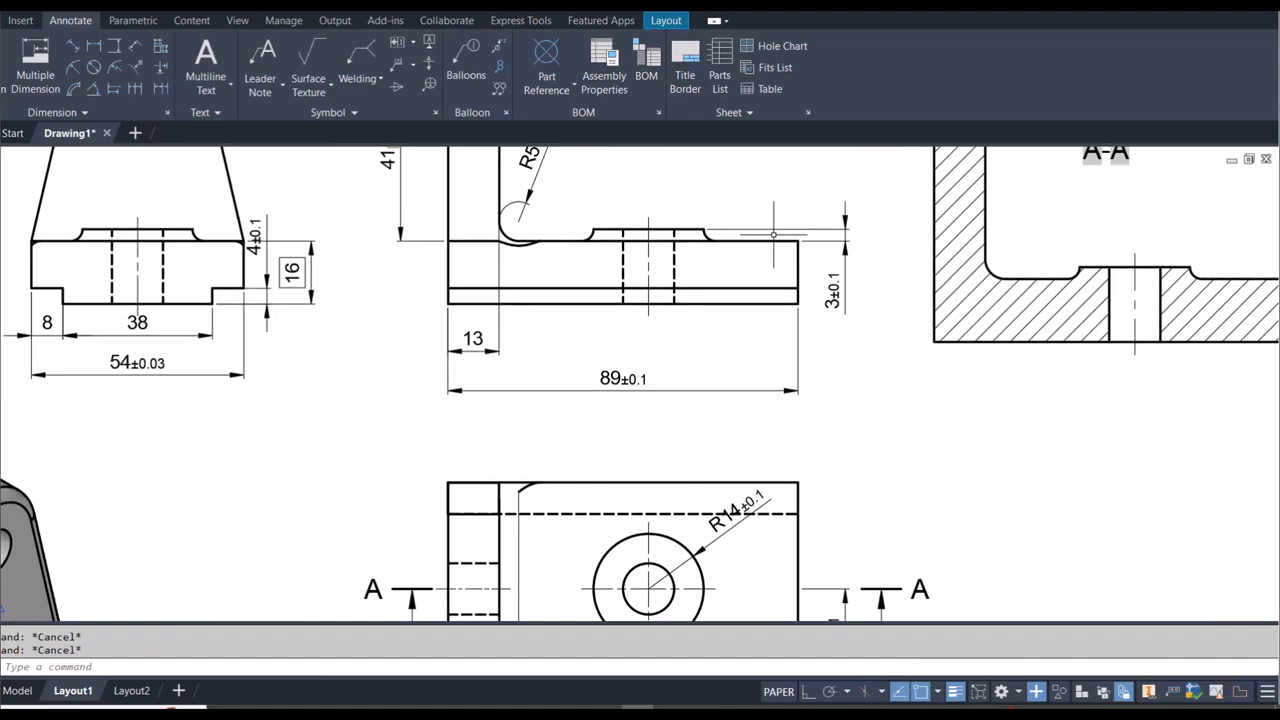
pyautogui.scroll(-2, 773, 235)
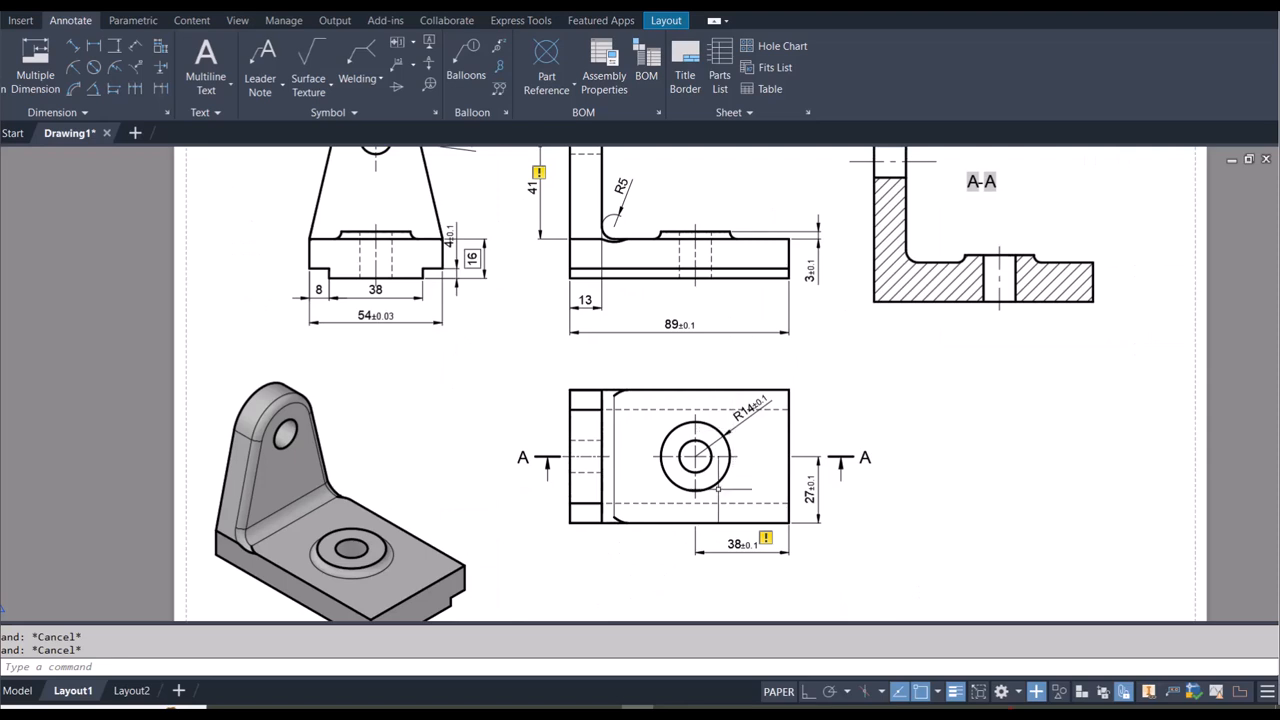
pyautogui.scroll(2, 718, 488)
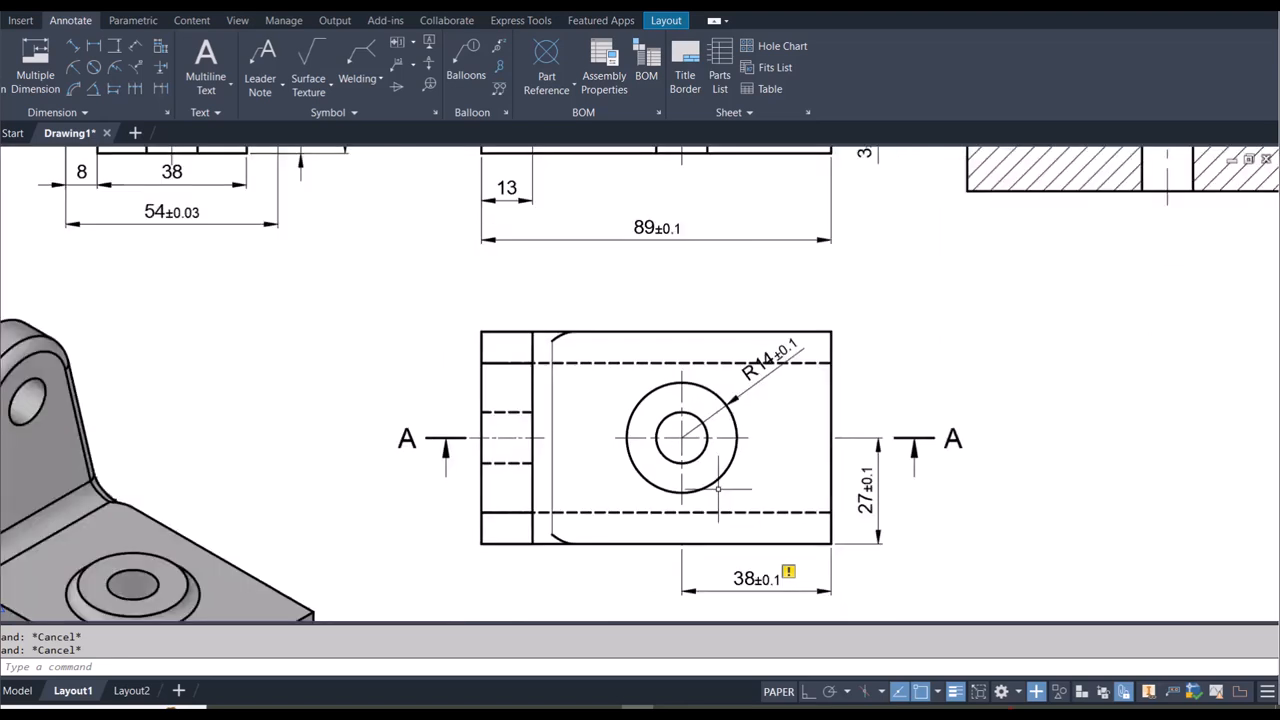
# Step: Attach a datum identifier labelled x to the lower edge of the top view, with its leader pointing straight down
pyautogui.click(430, 43)
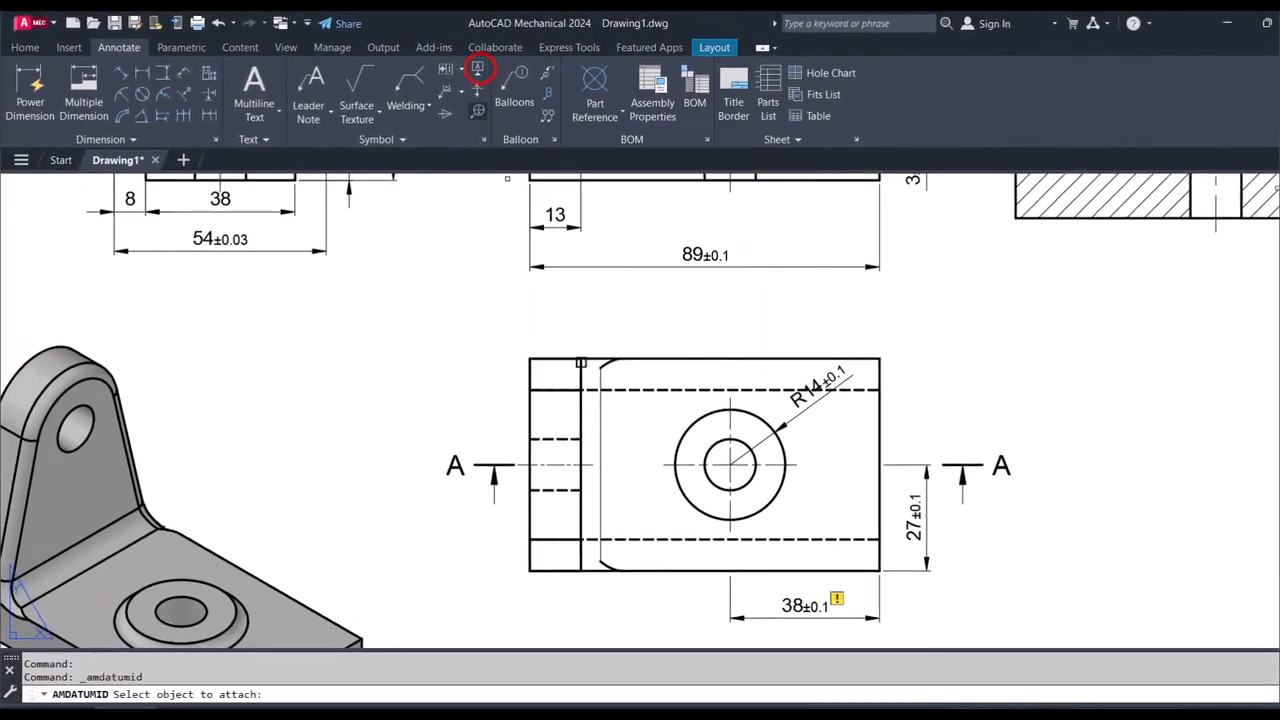
pyautogui.click(477, 70)
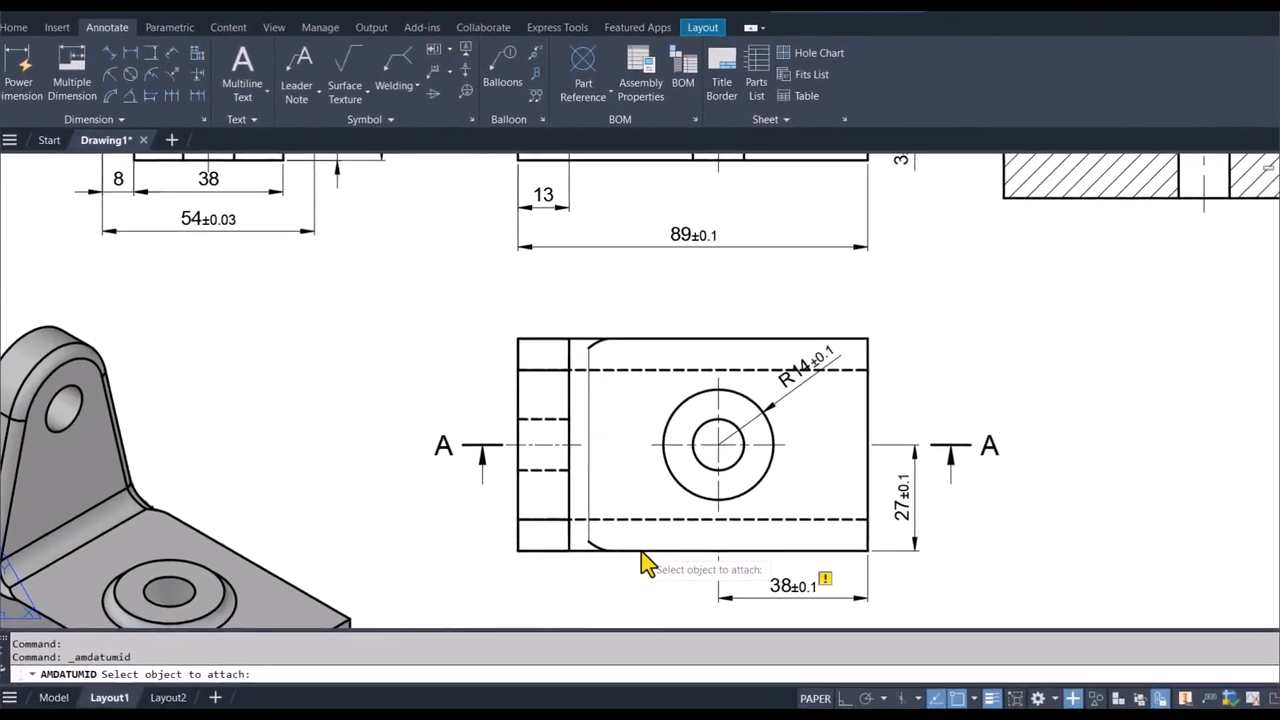
pyautogui.click(653, 570)
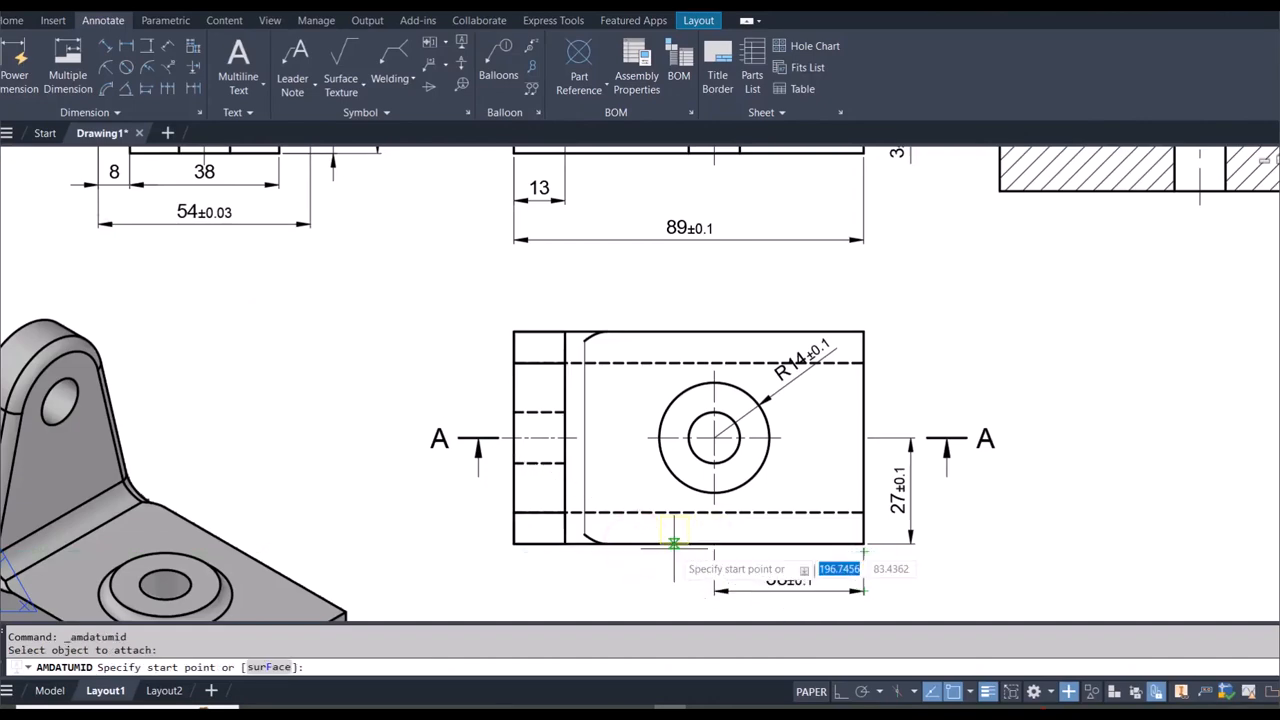
pyautogui.click(673, 543)
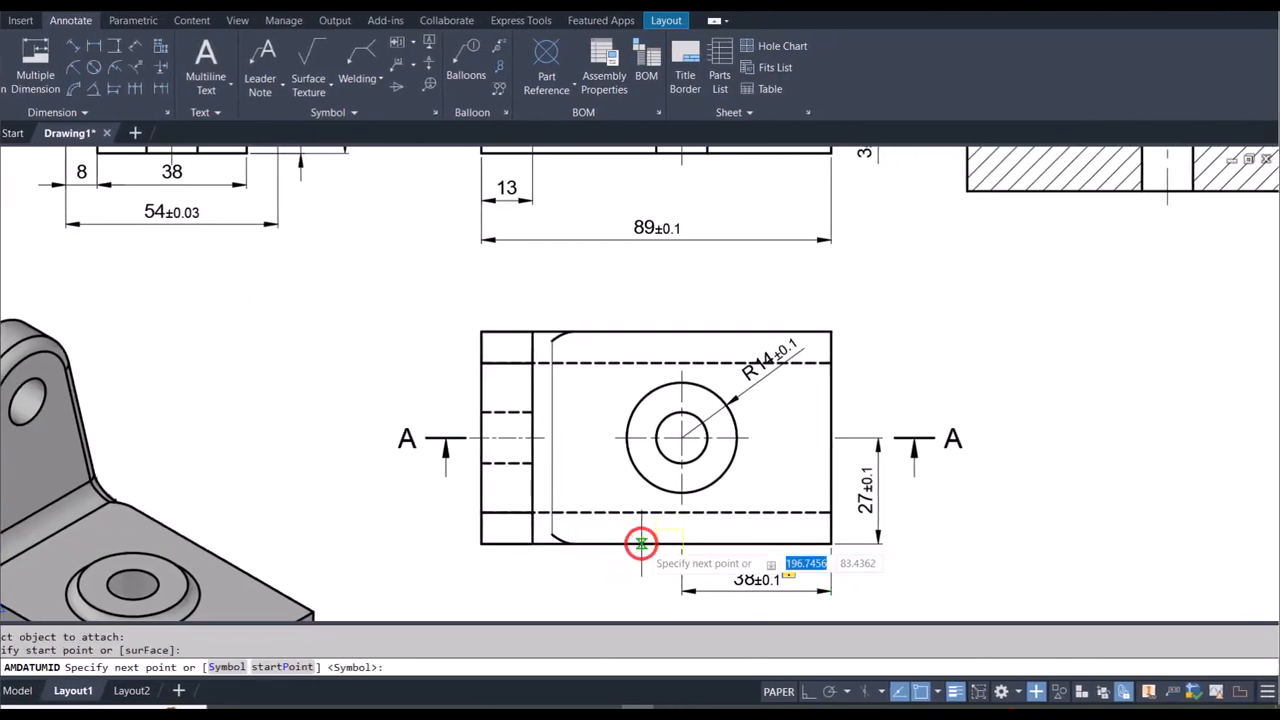
pyautogui.scroll(-5, 673, 543)
pyautogui.scroll(4, 640, 578)
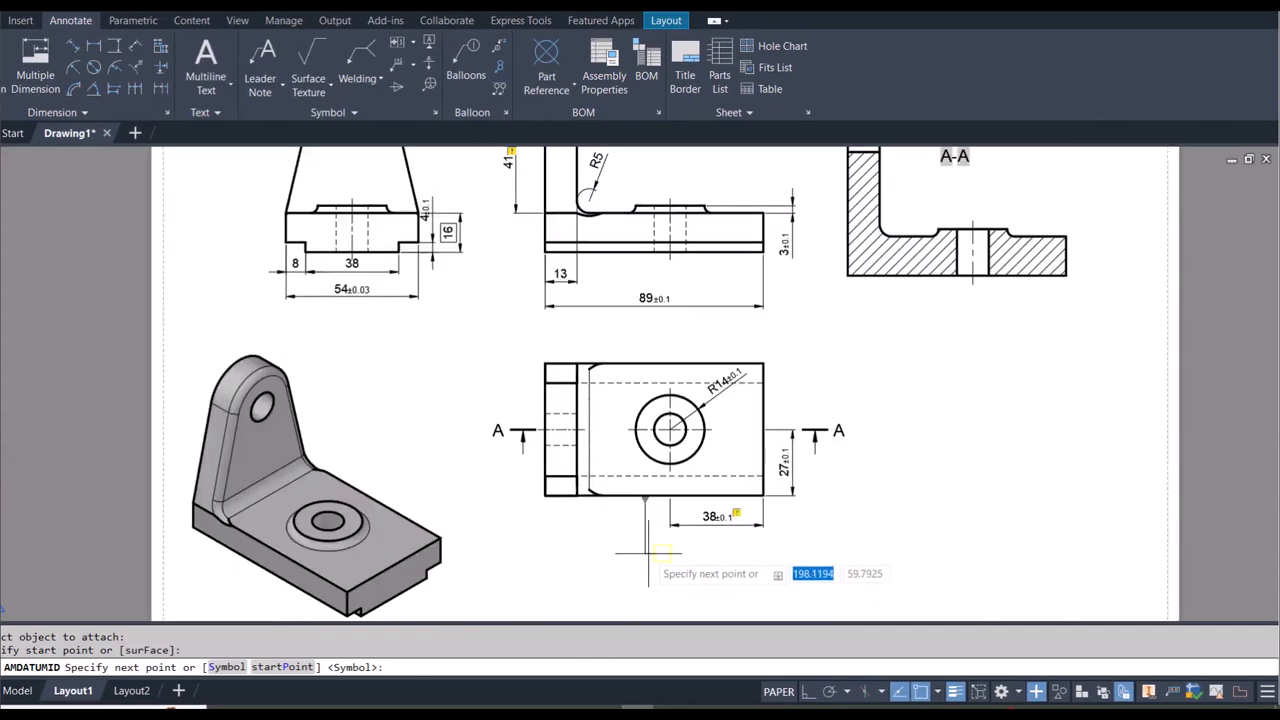
pyautogui.click(645, 551)
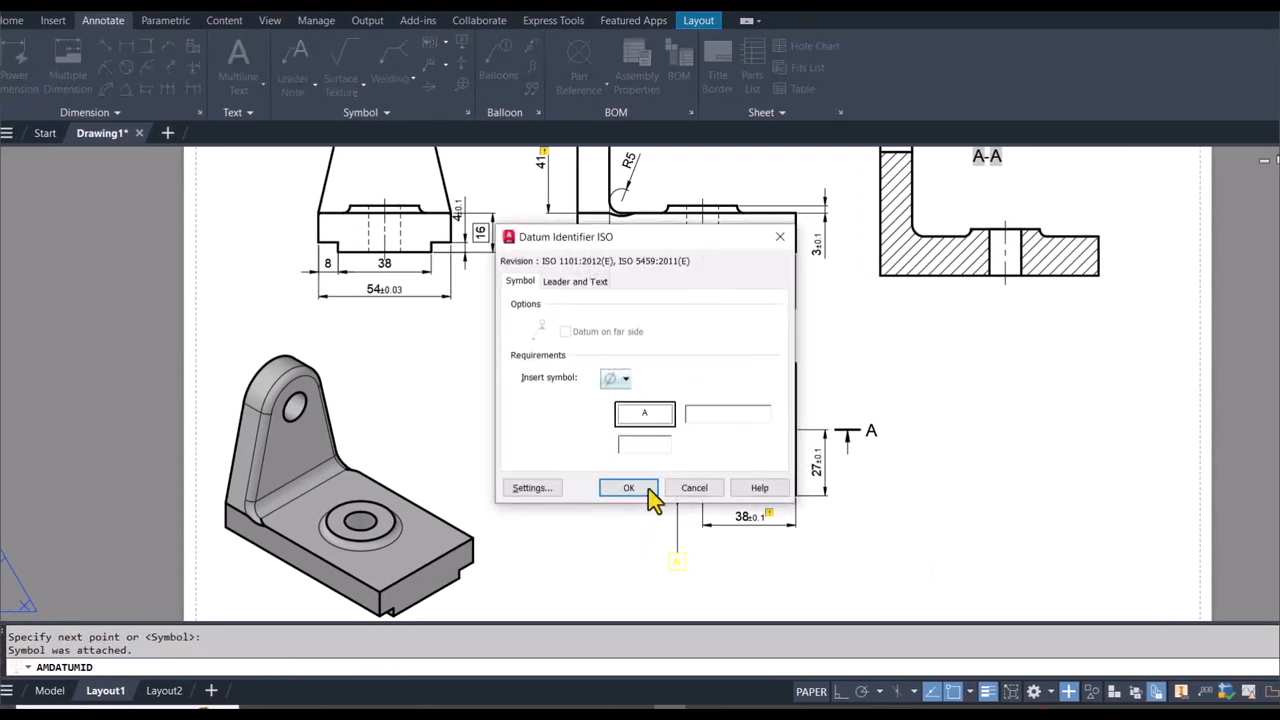
pyautogui.press('BackSpace')
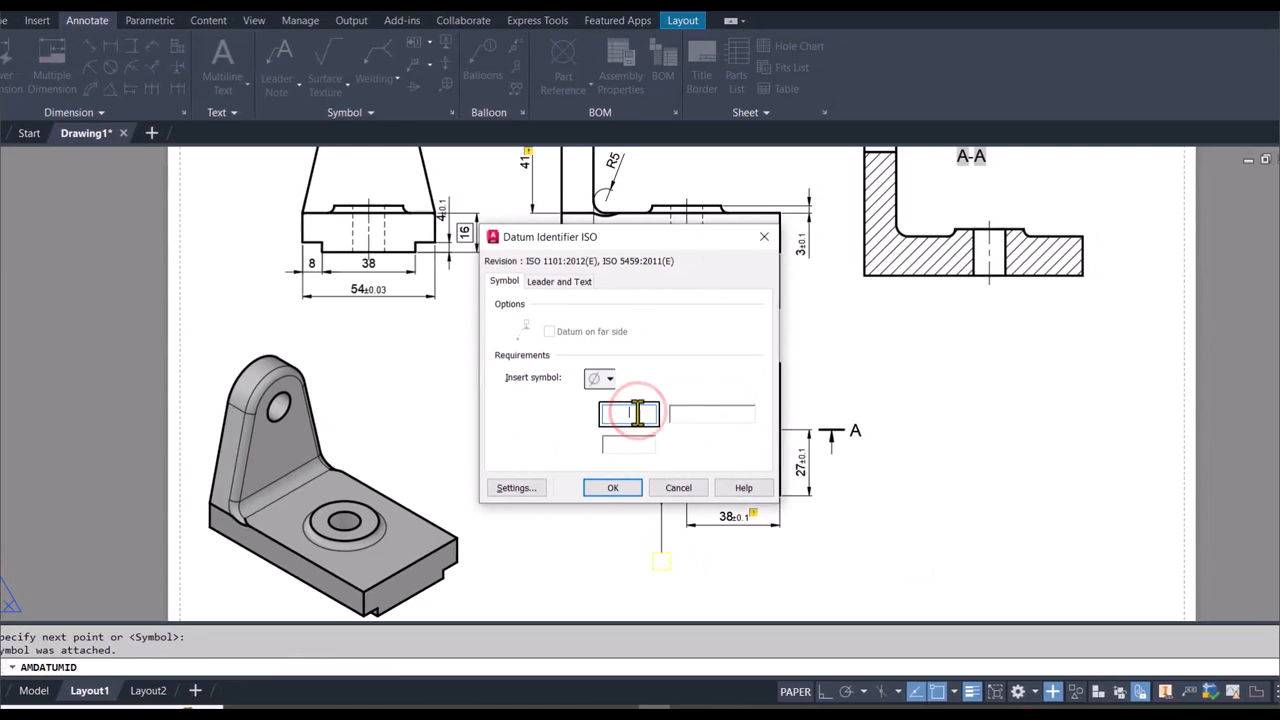
pyautogui.write('x')
pyautogui.click(626, 488)
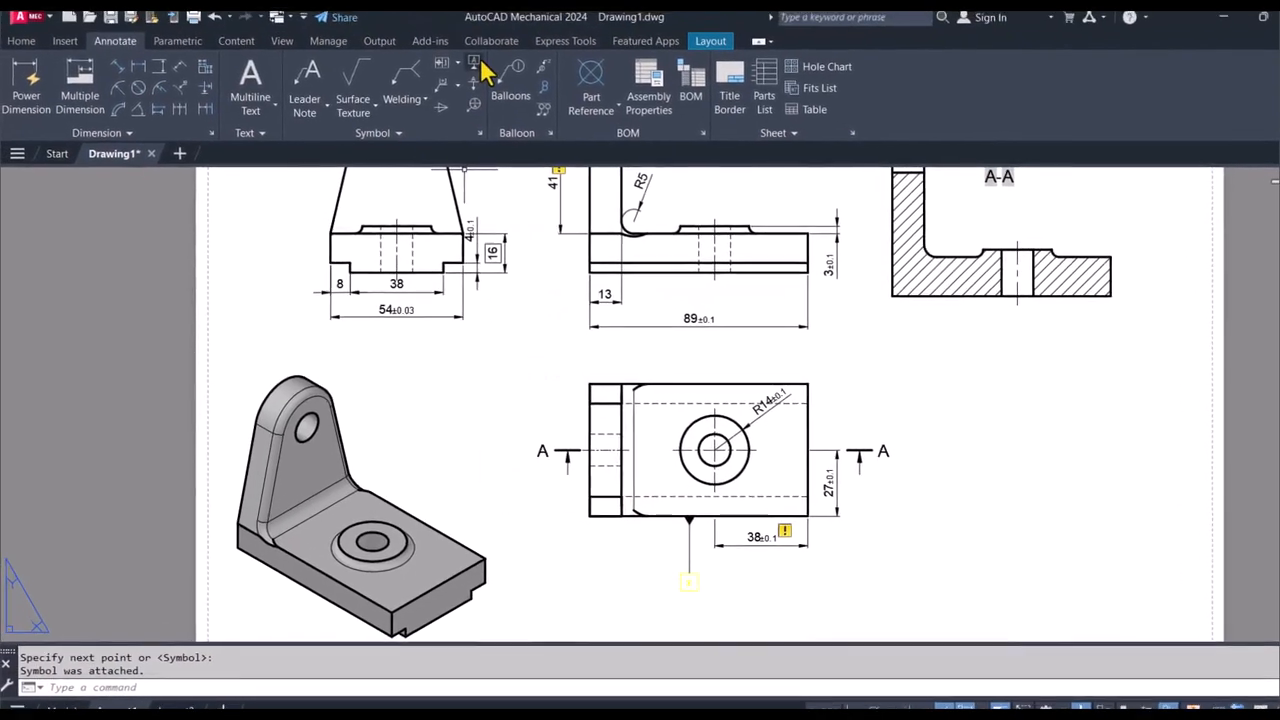
# Step: Attach a datum identifier labelled Y to the right edge of the top view, above the 27 mm dimension
pyautogui.click(483, 70)
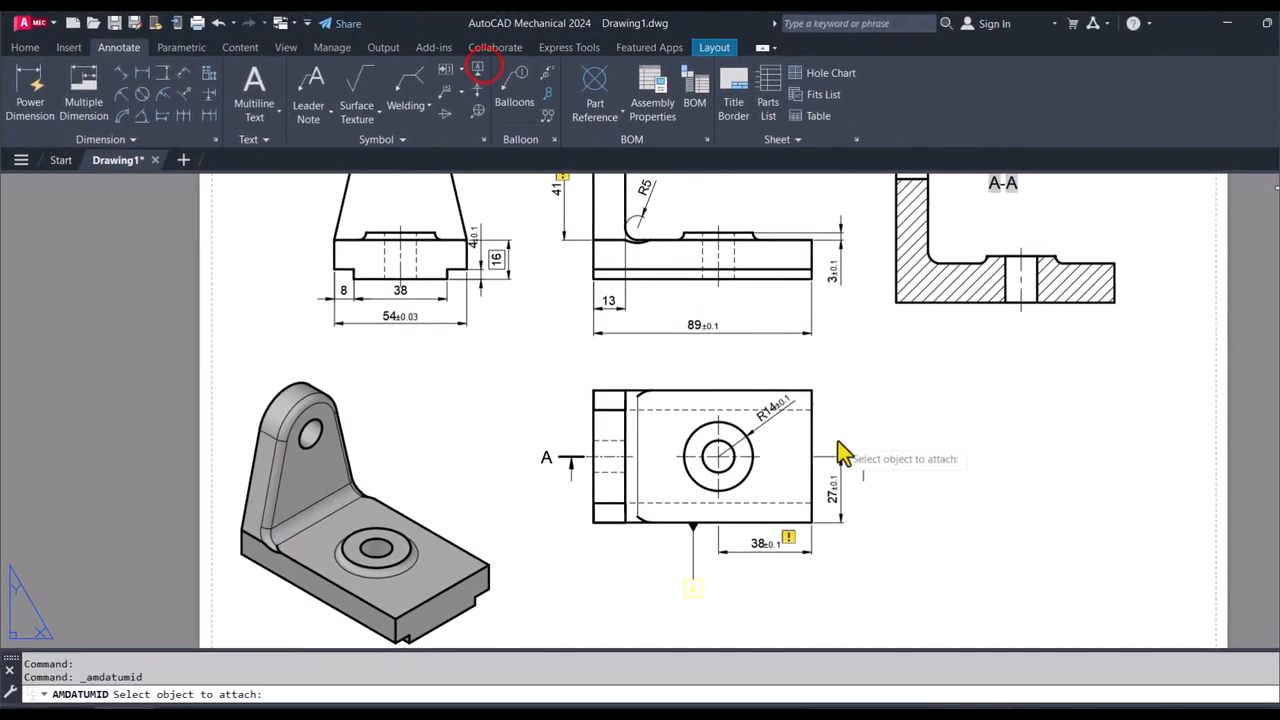
pyautogui.click(785, 420)
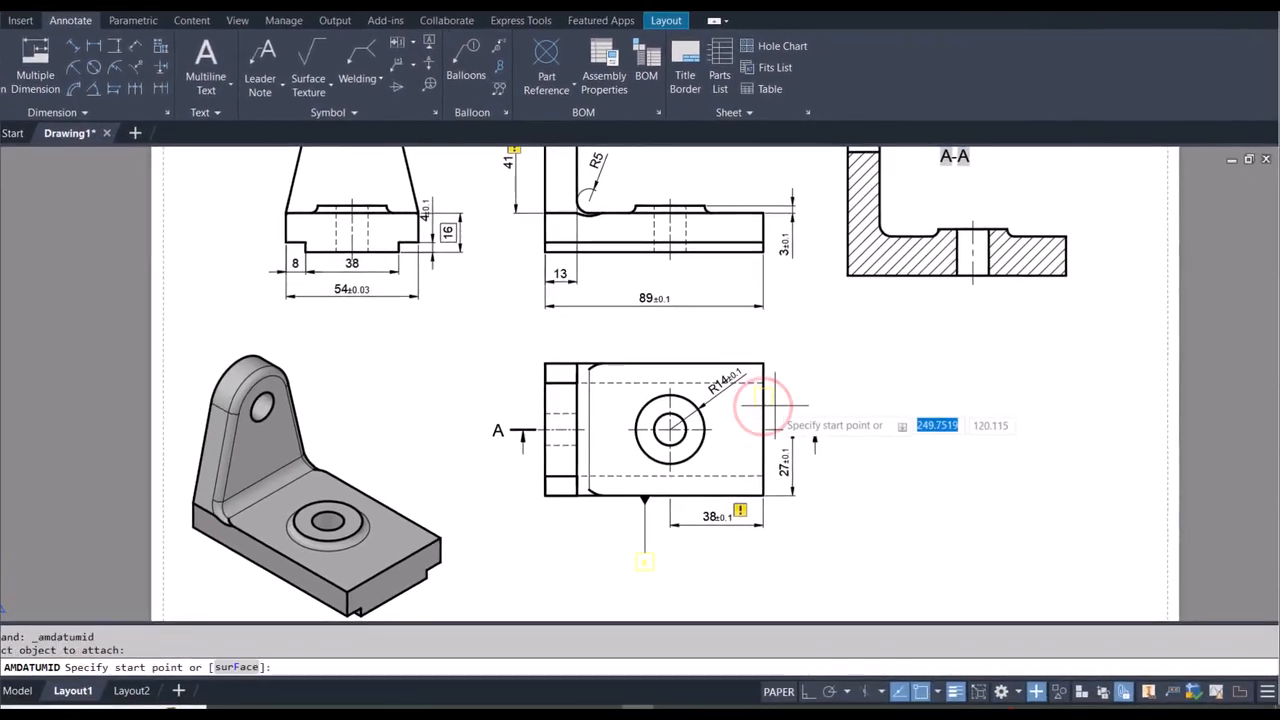
pyautogui.click(763, 404)
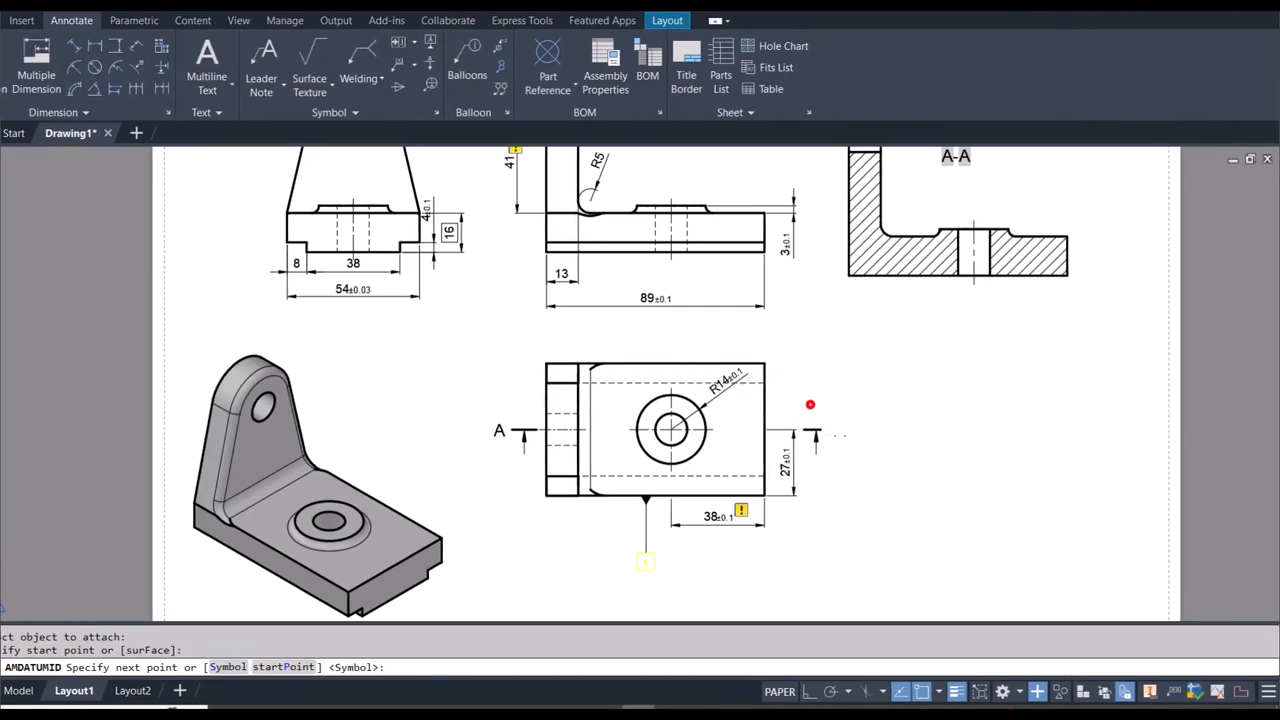
pyautogui.click(832, 404)
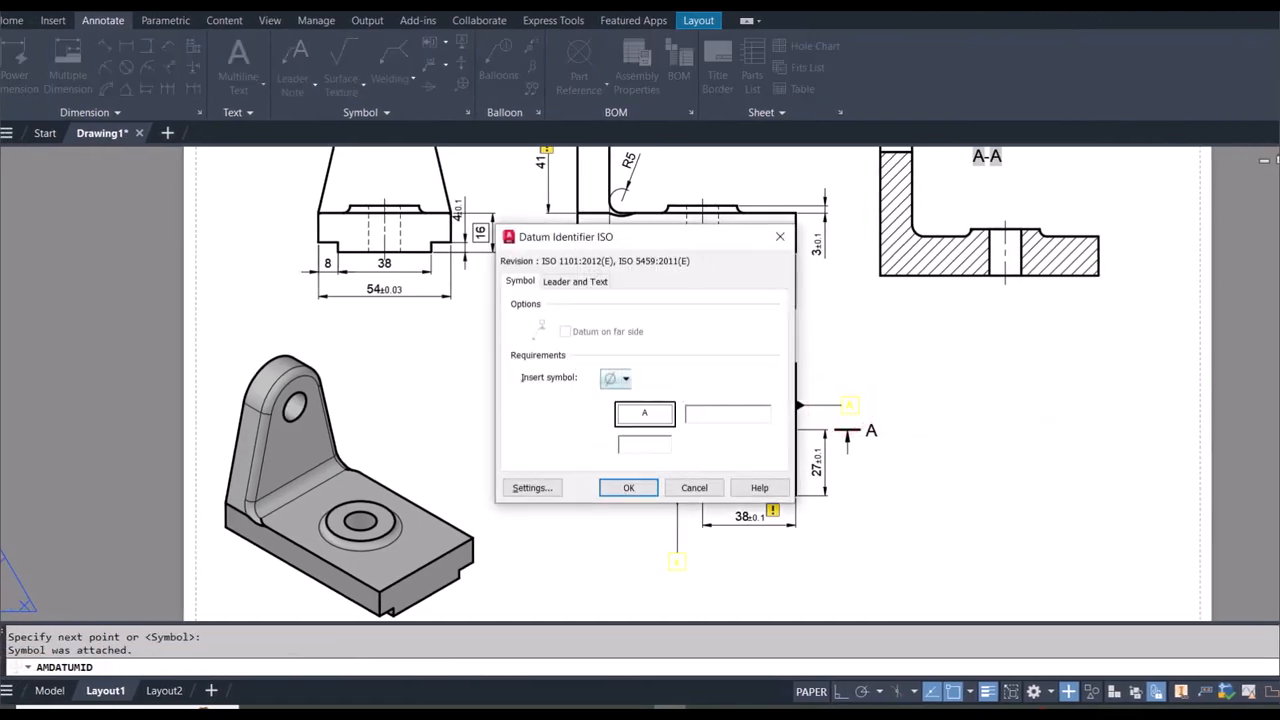
pyautogui.click(633, 413)
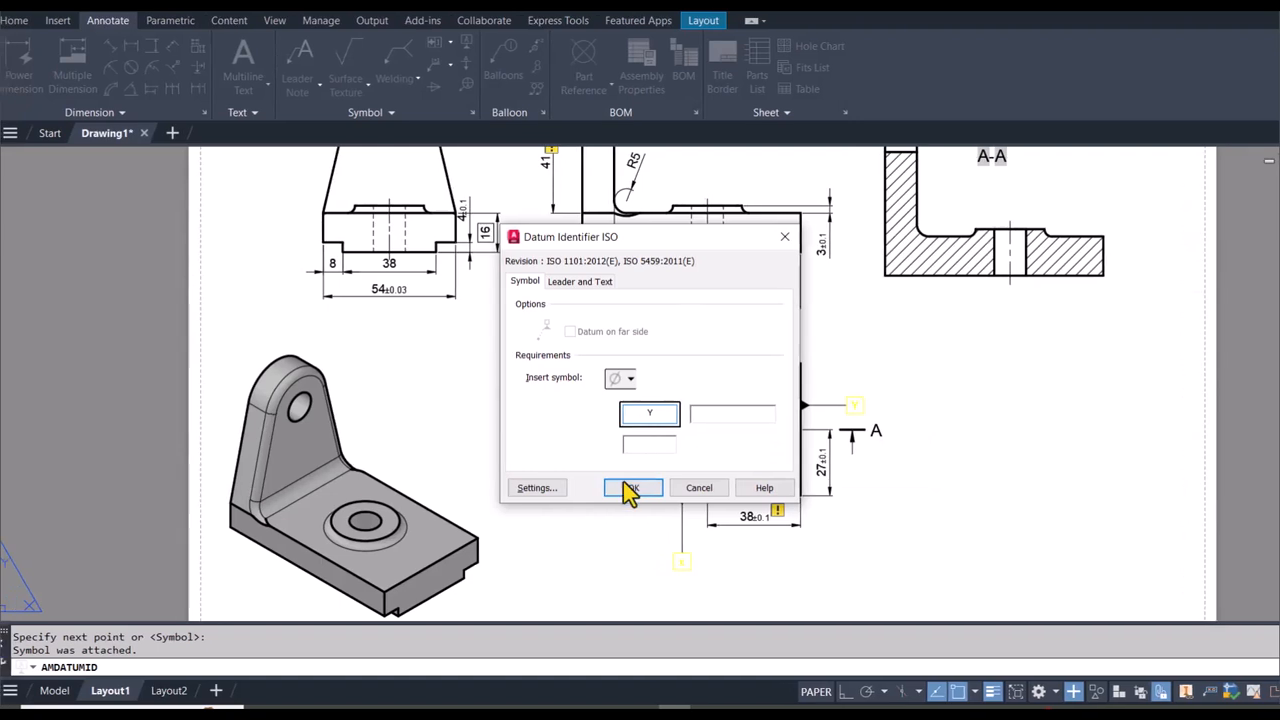
pyautogui.click(607, 487)
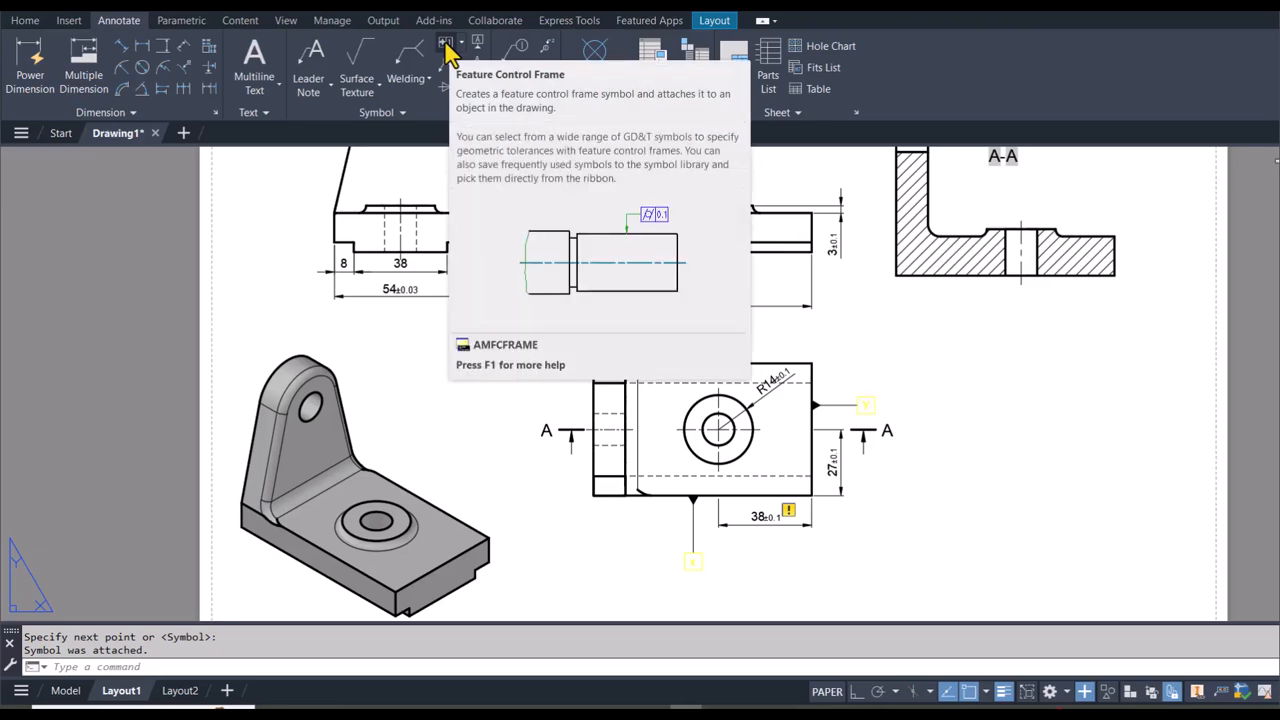
# Step: Attach a feature control frame to the boss's outer circle in the top view, with a bent leader ending above the view
pyautogui.click(446, 76)
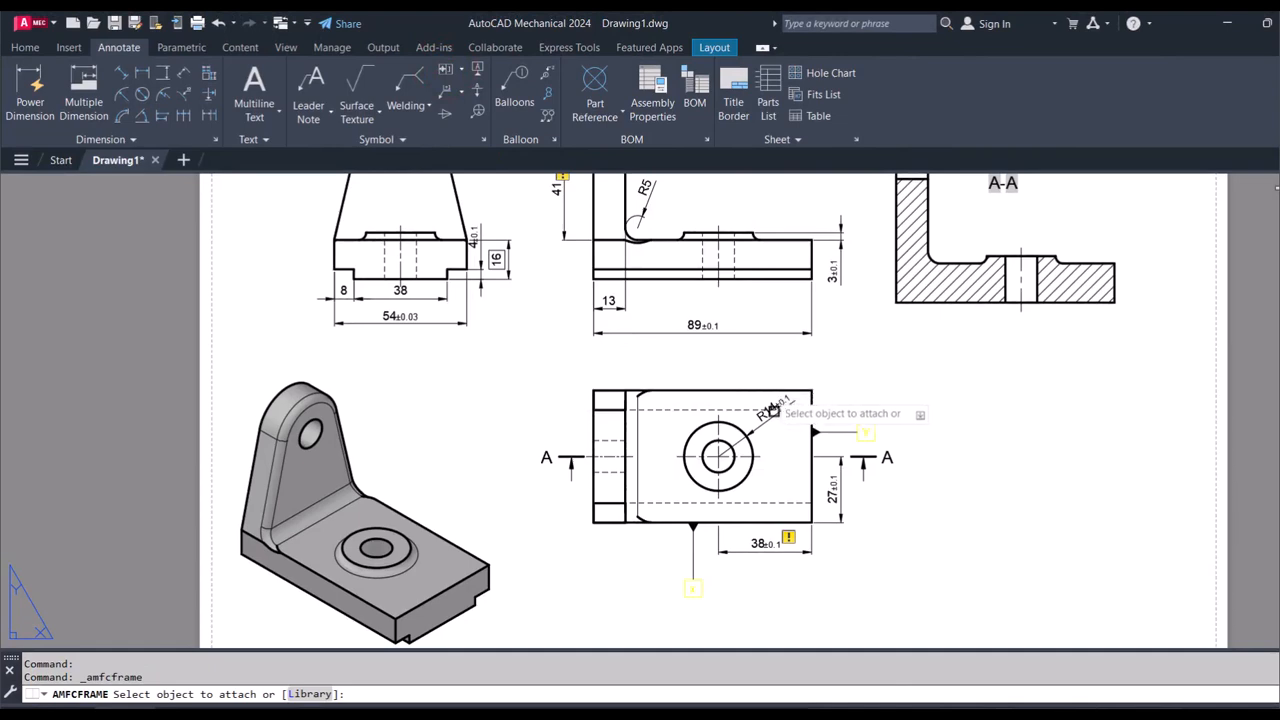
pyautogui.scroll(2, 780, 425)
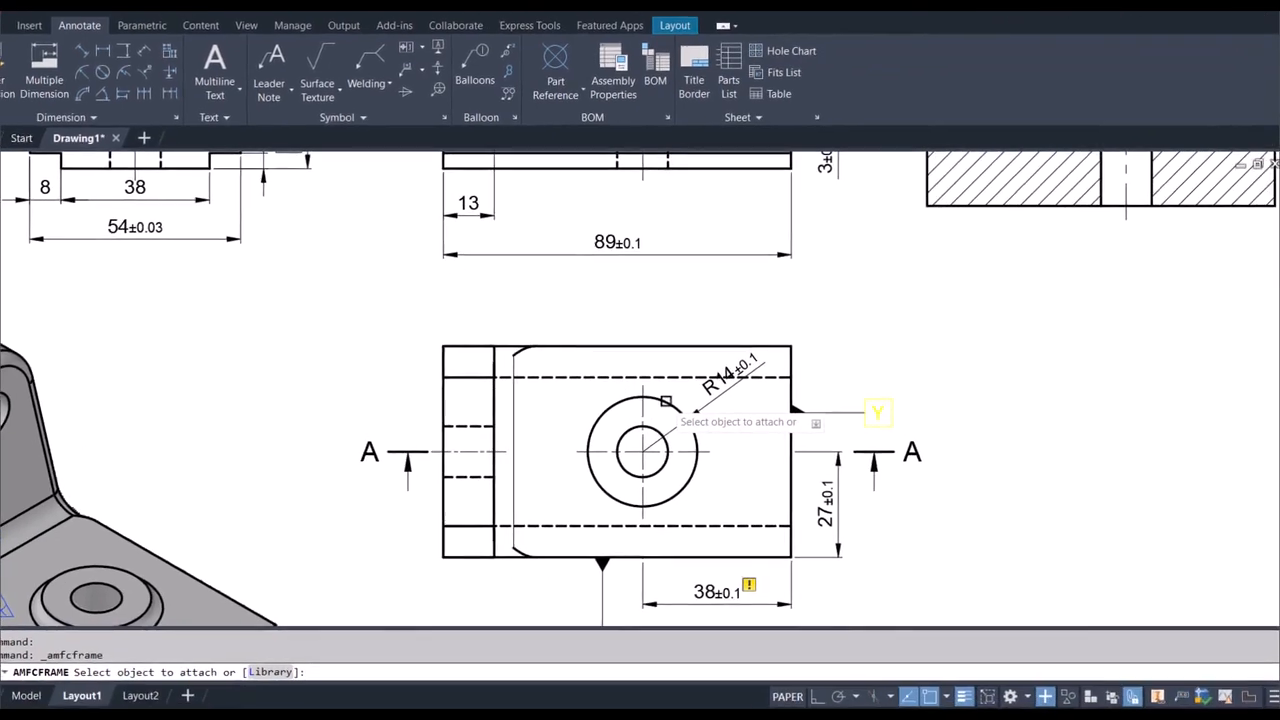
pyautogui.click(666, 401)
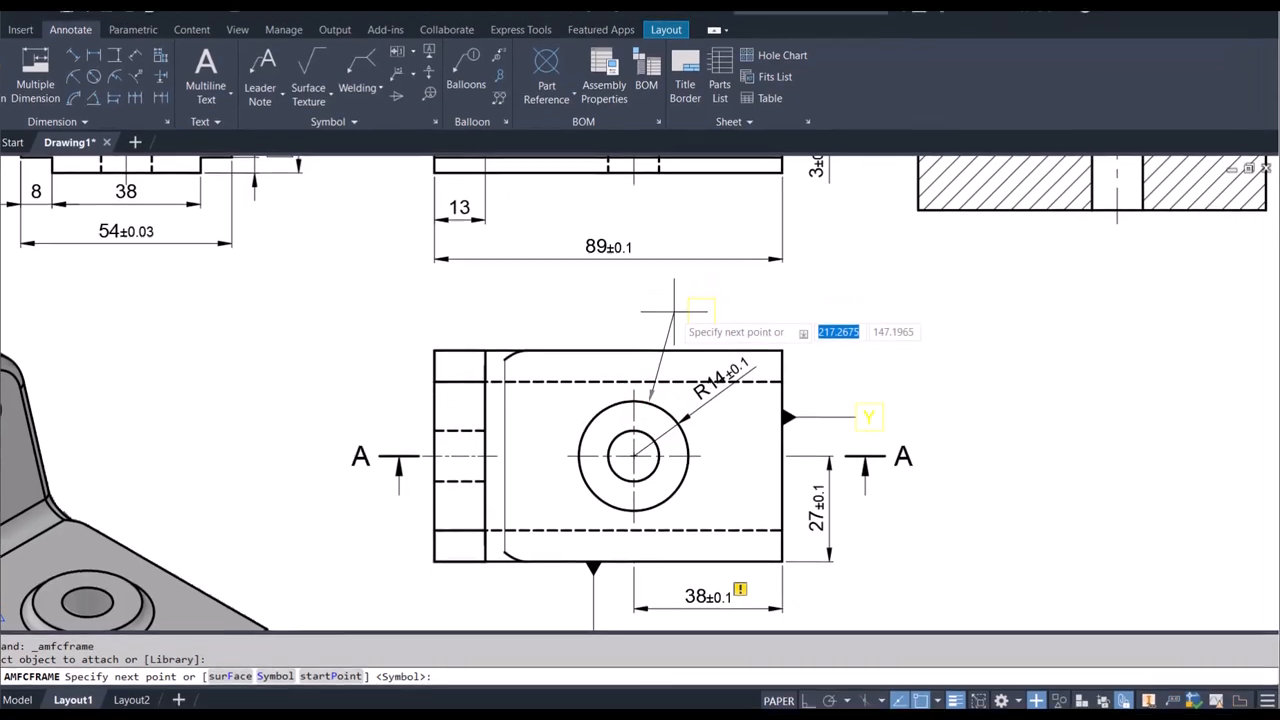
pyautogui.click(673, 303)
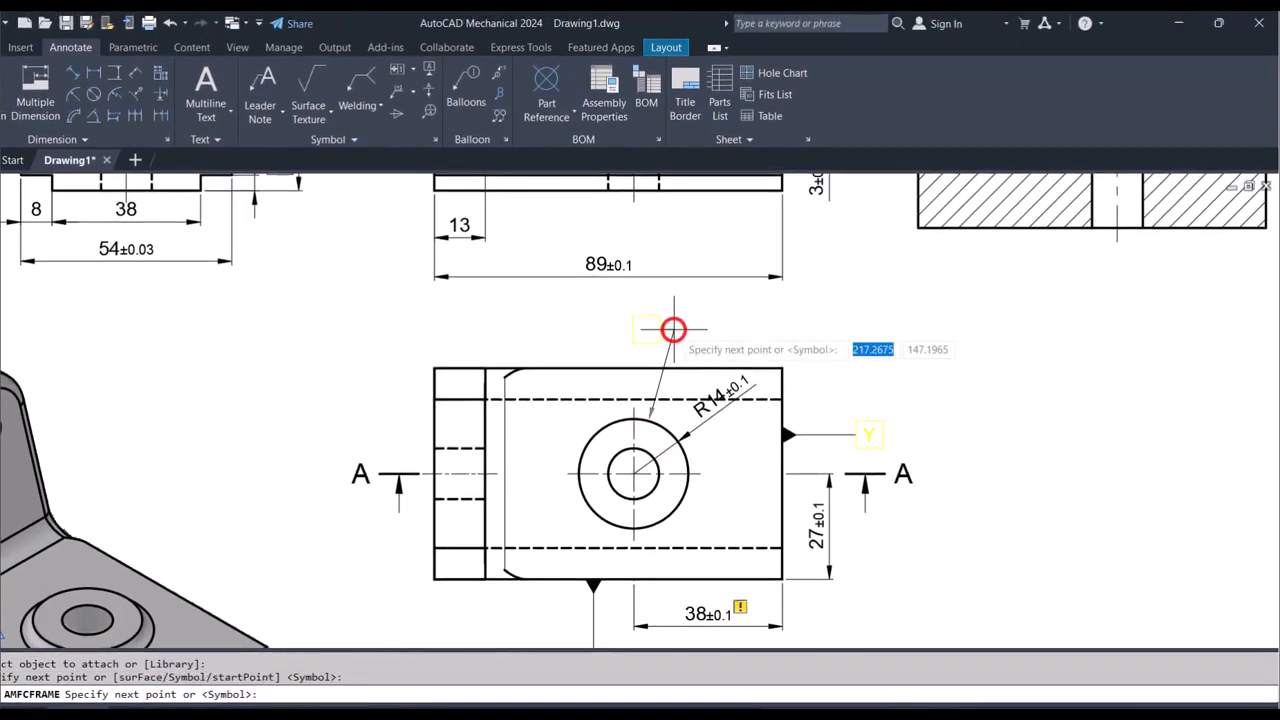
pyautogui.click(726, 330)
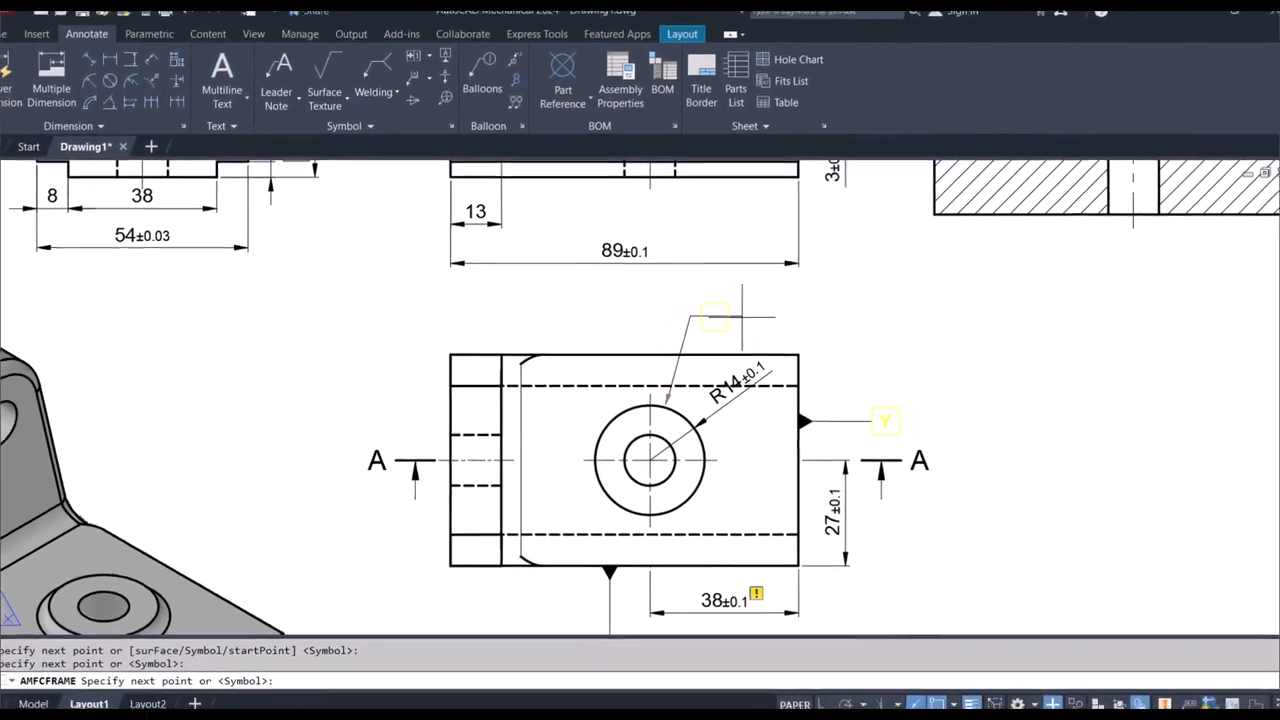
pyautogui.press('Return')
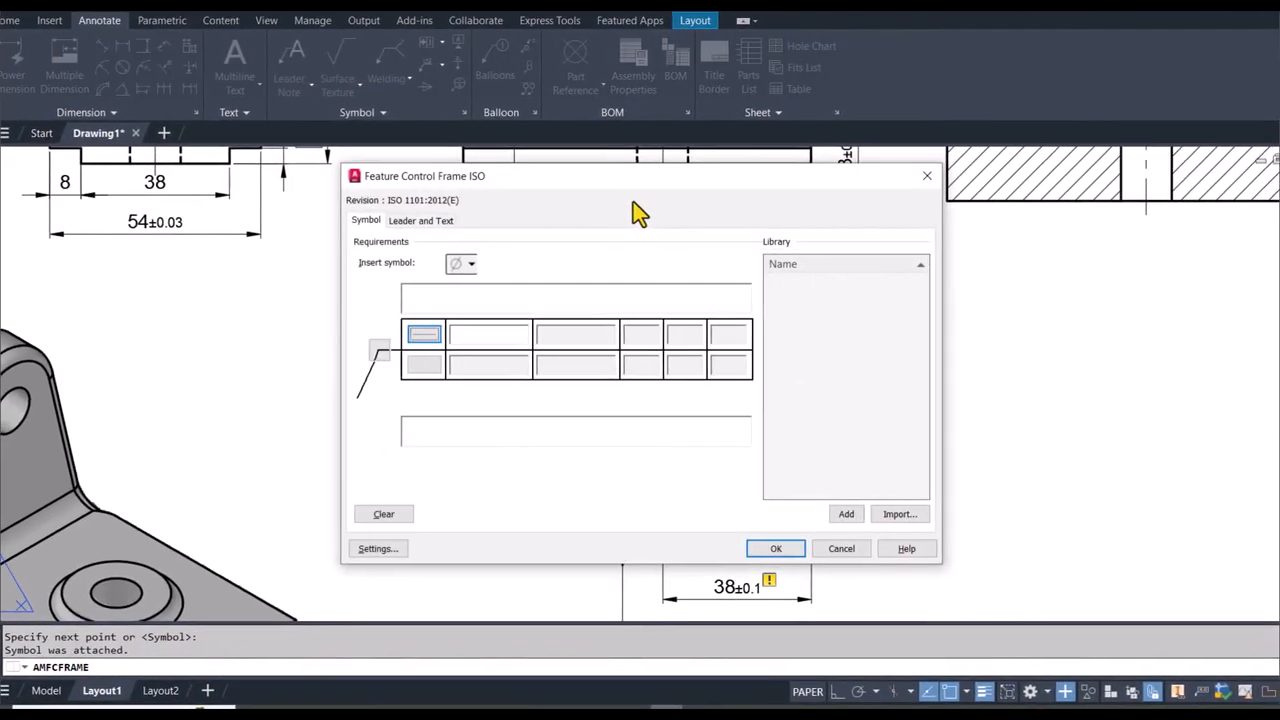
# Step: Define the boss's feature control frame as a Position tolerance of 0.02 with datums X and Y
pyautogui.moveTo(654, 171); pyautogui.dragTo(912, 151)
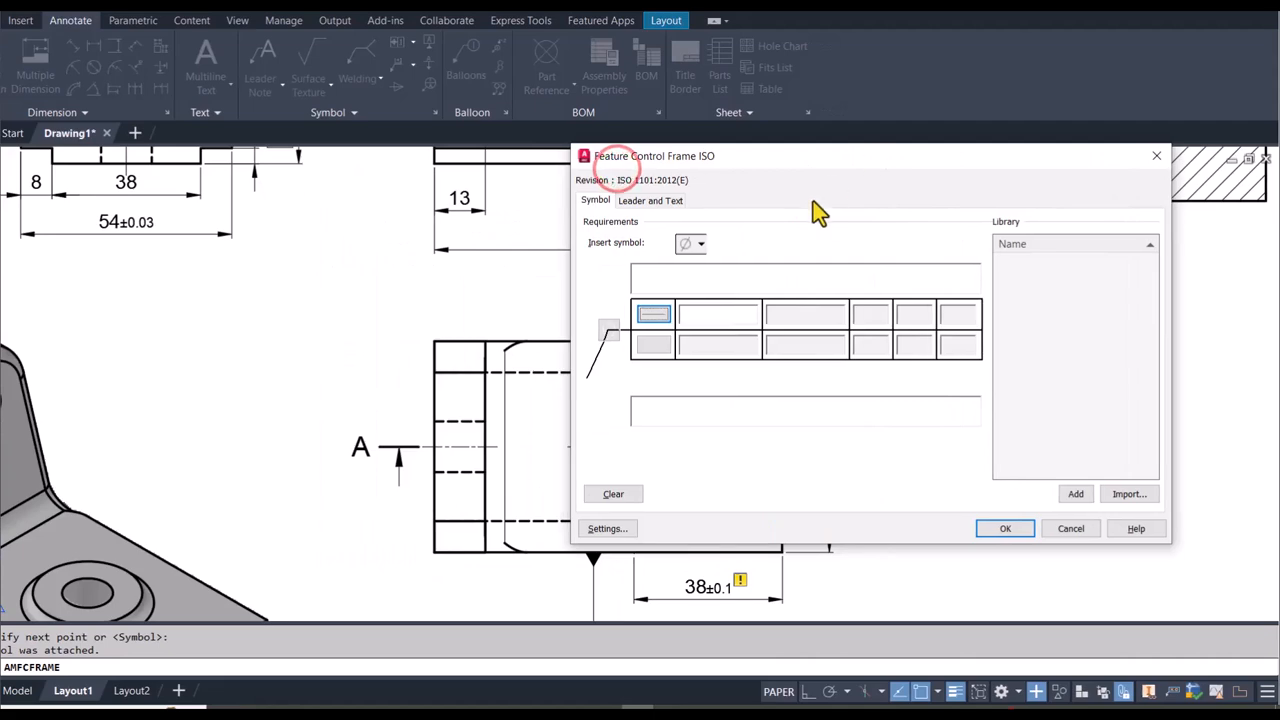
pyautogui.click(662, 320)
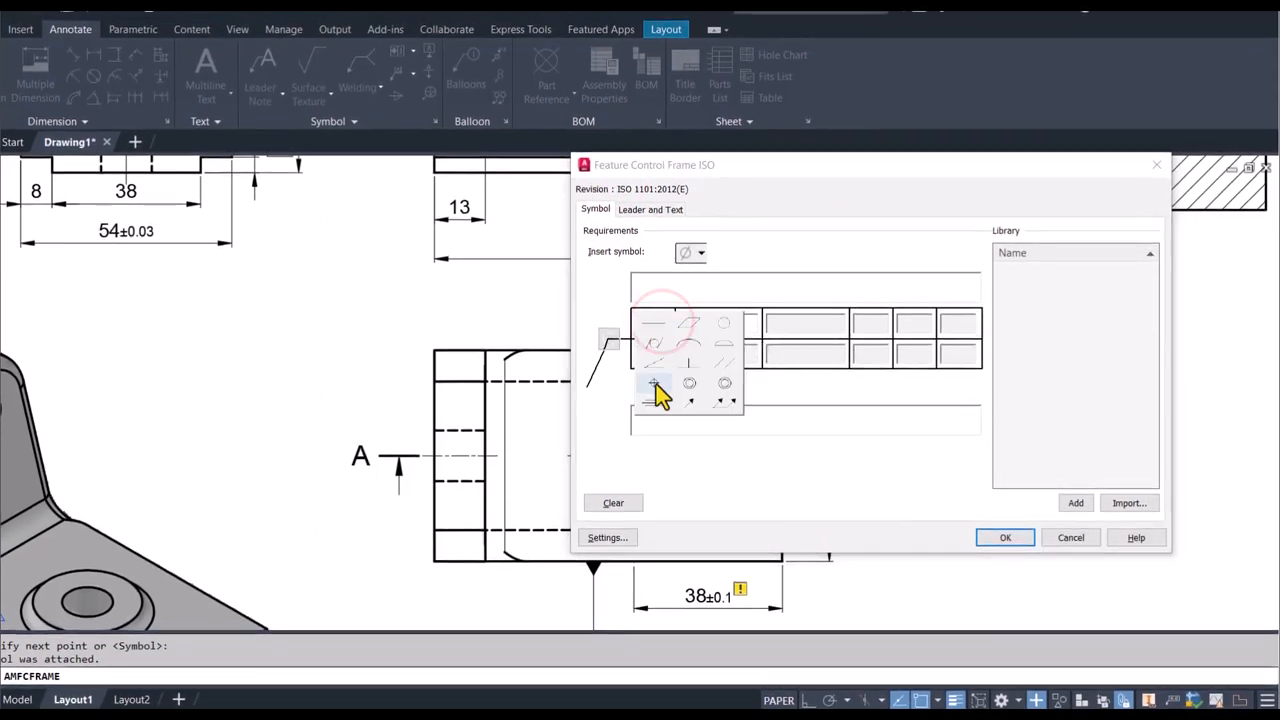
pyautogui.click(656, 386)
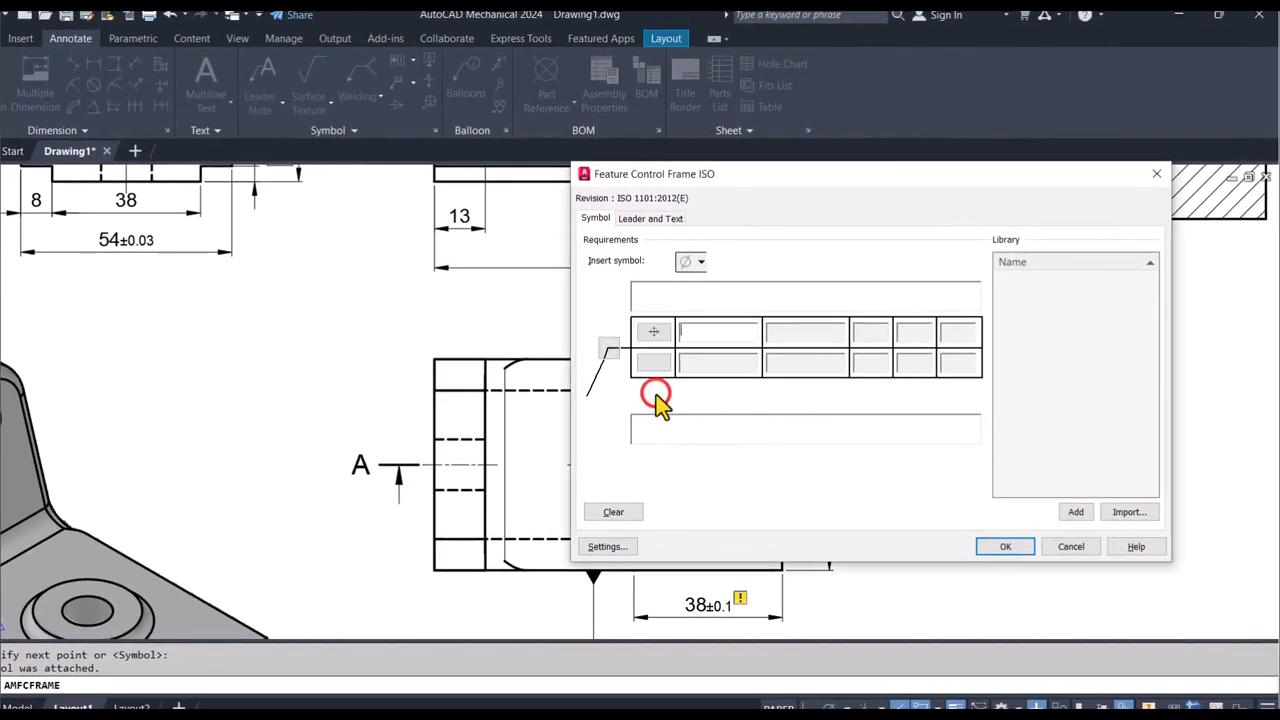
pyautogui.click(714, 336)
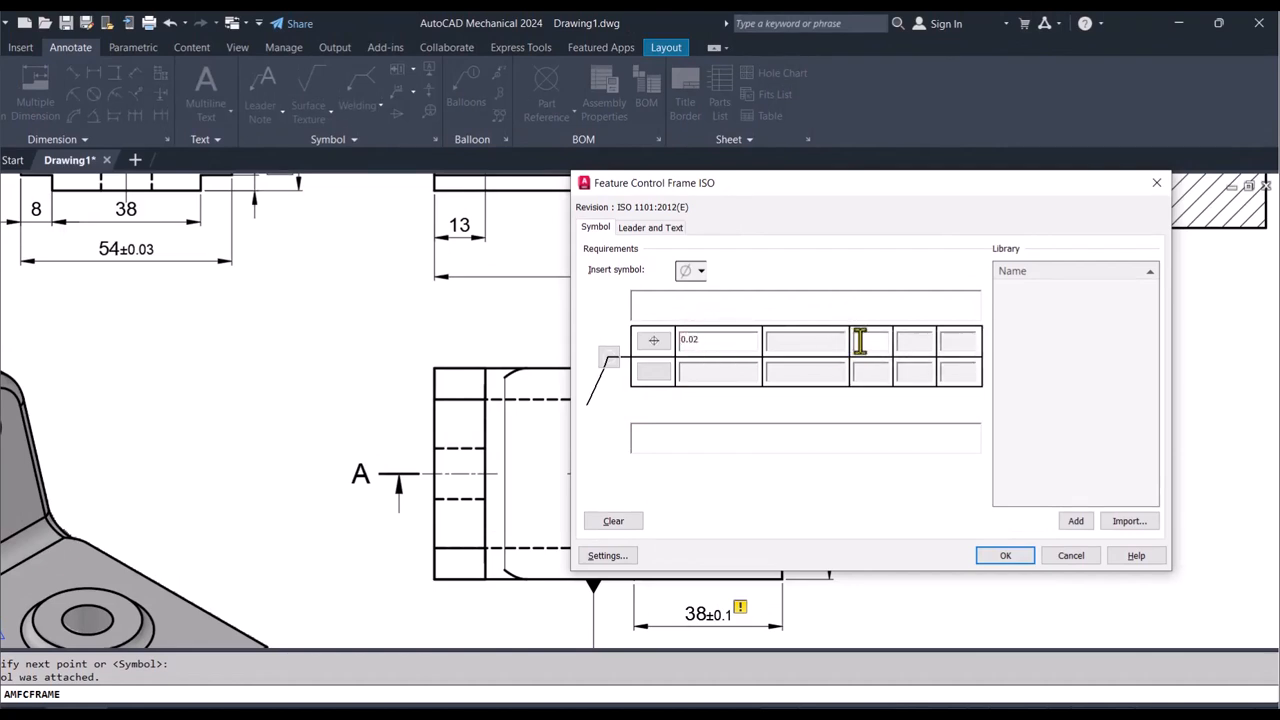
pyautogui.click(859, 341)
pyautogui.click(916, 342)
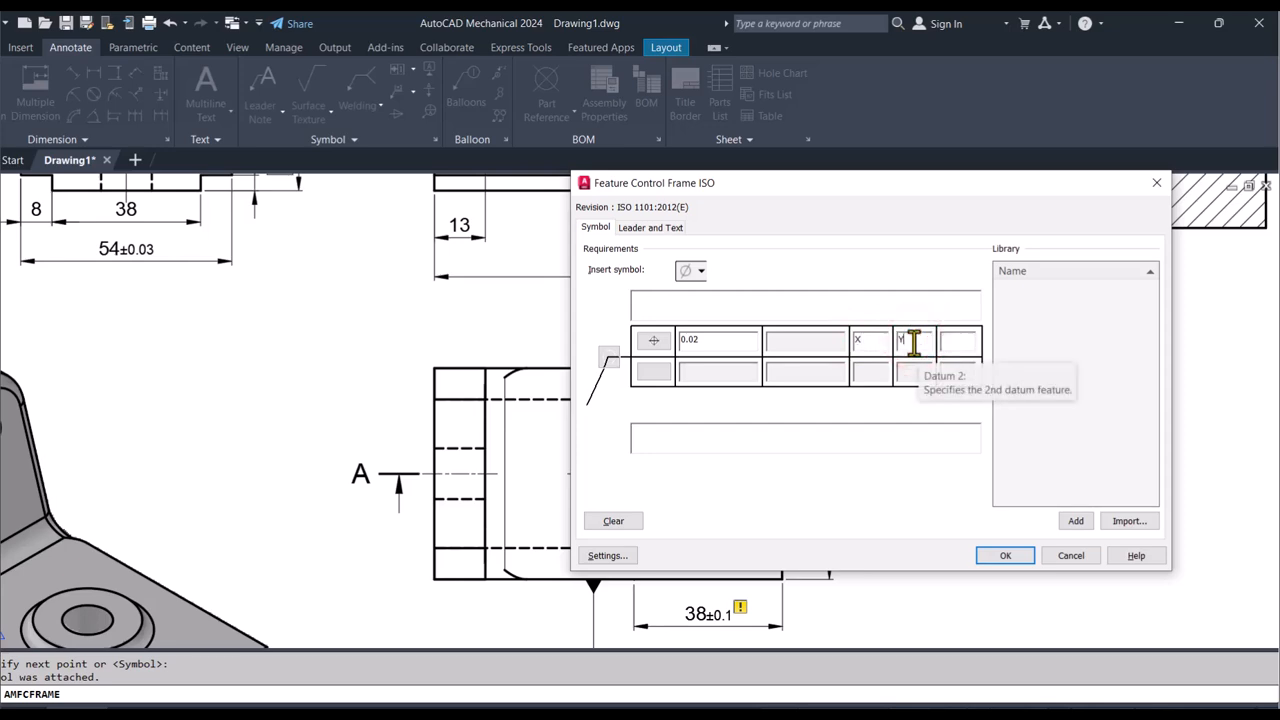
pyautogui.write('Y')
pyautogui.click(1006, 530)
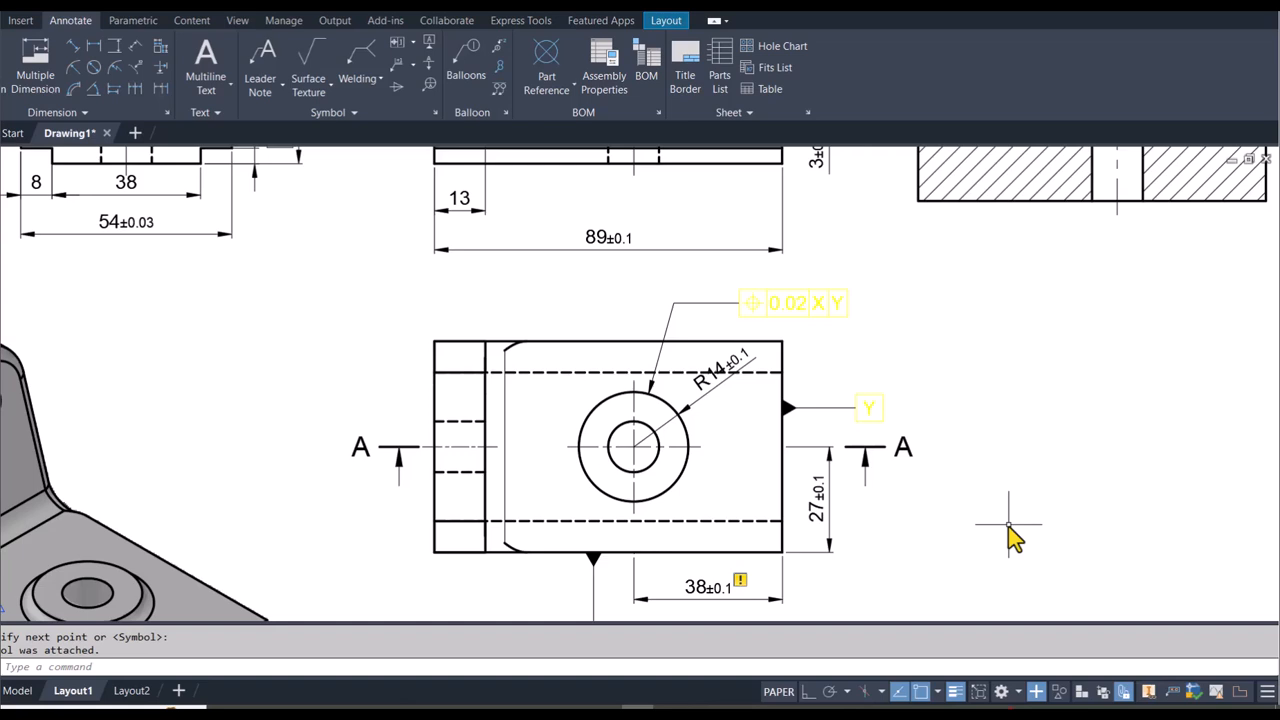
pyautogui.press('Escape')
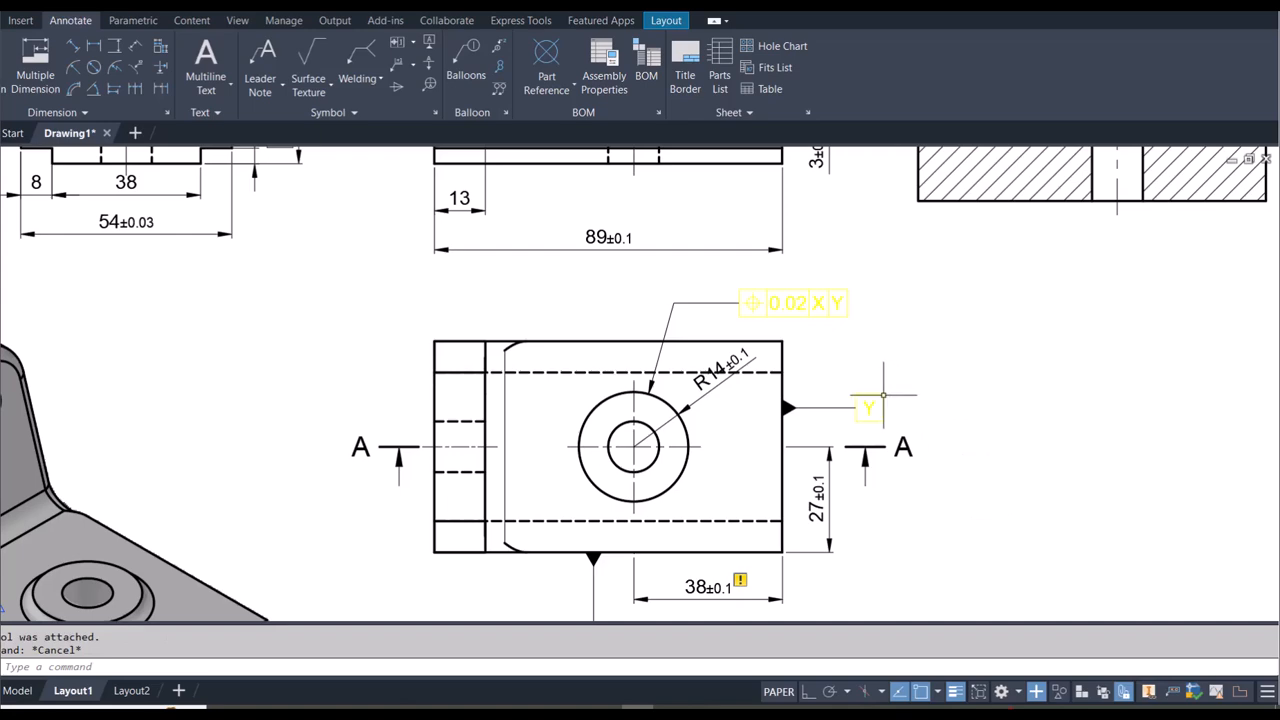
# Step: Select the Y and X datum identifiers and the boss's position tolerance frame in the top view, and open their shared properties
pyautogui.click(880, 401)
pyautogui.click(834, 302)
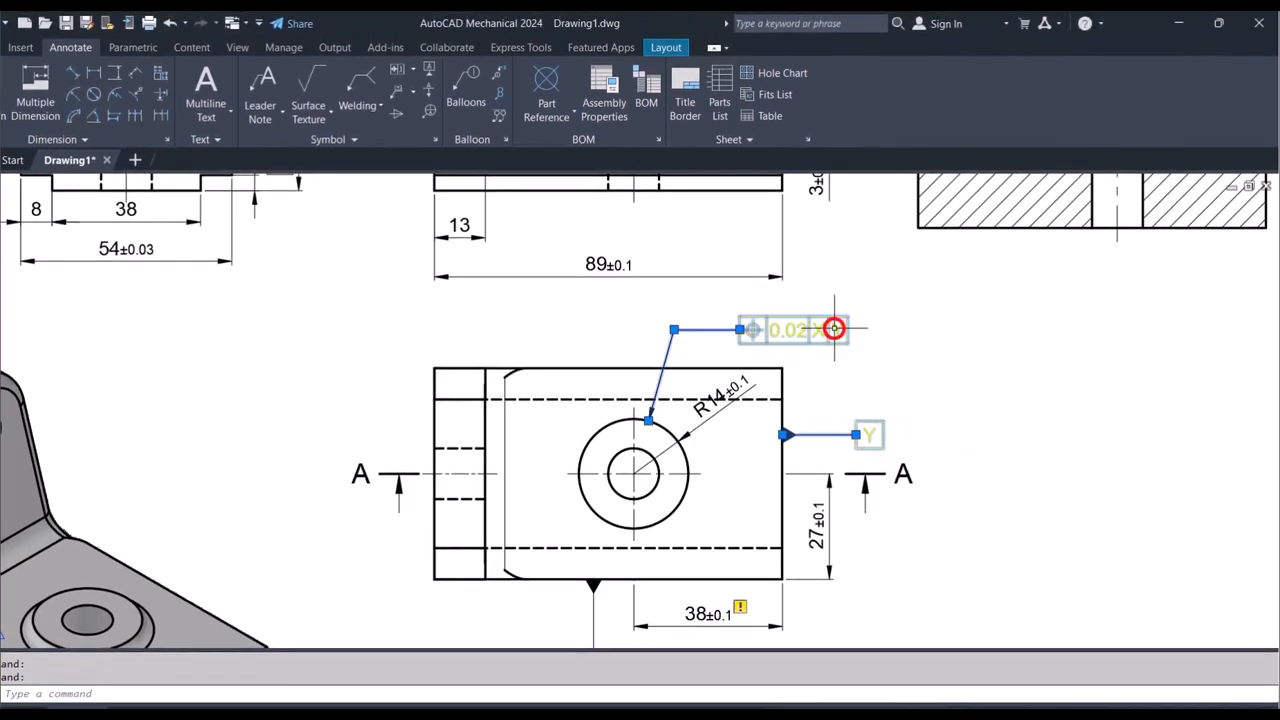
pyautogui.scroll(-5, 834, 328)
pyautogui.scroll(5, 739, 476)
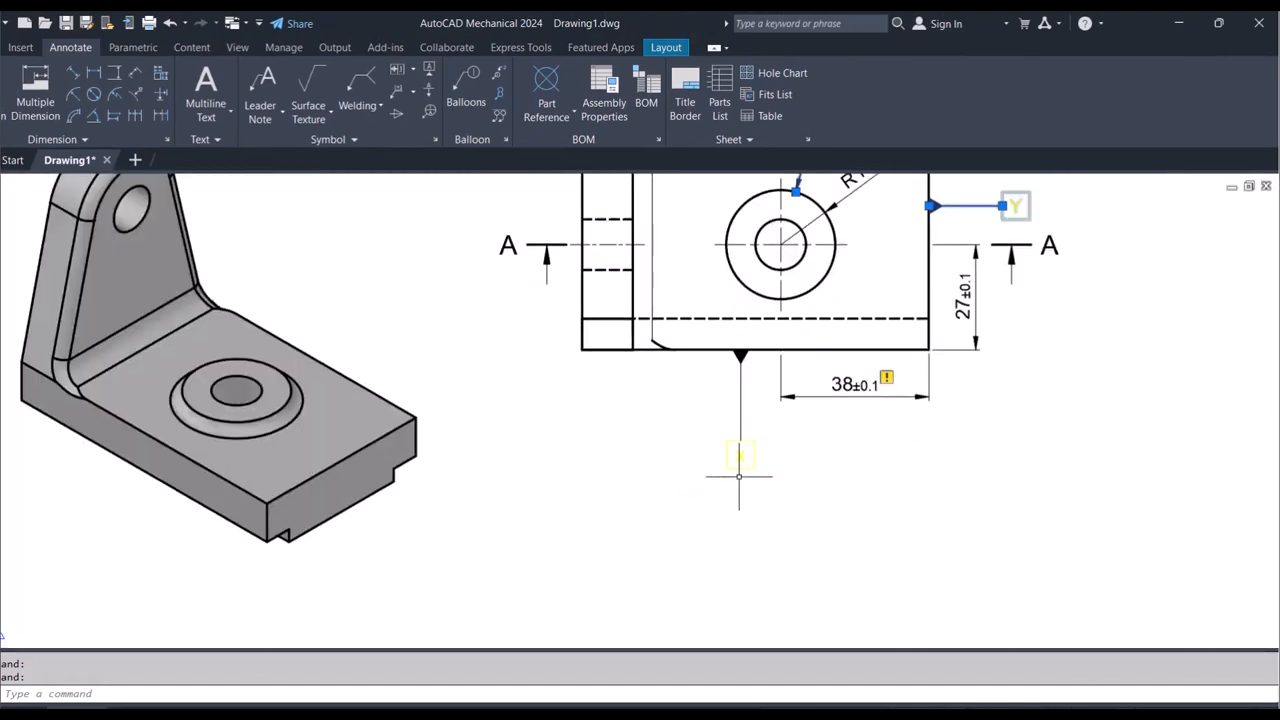
pyautogui.click(746, 460)
pyautogui.rightClick(746, 433)
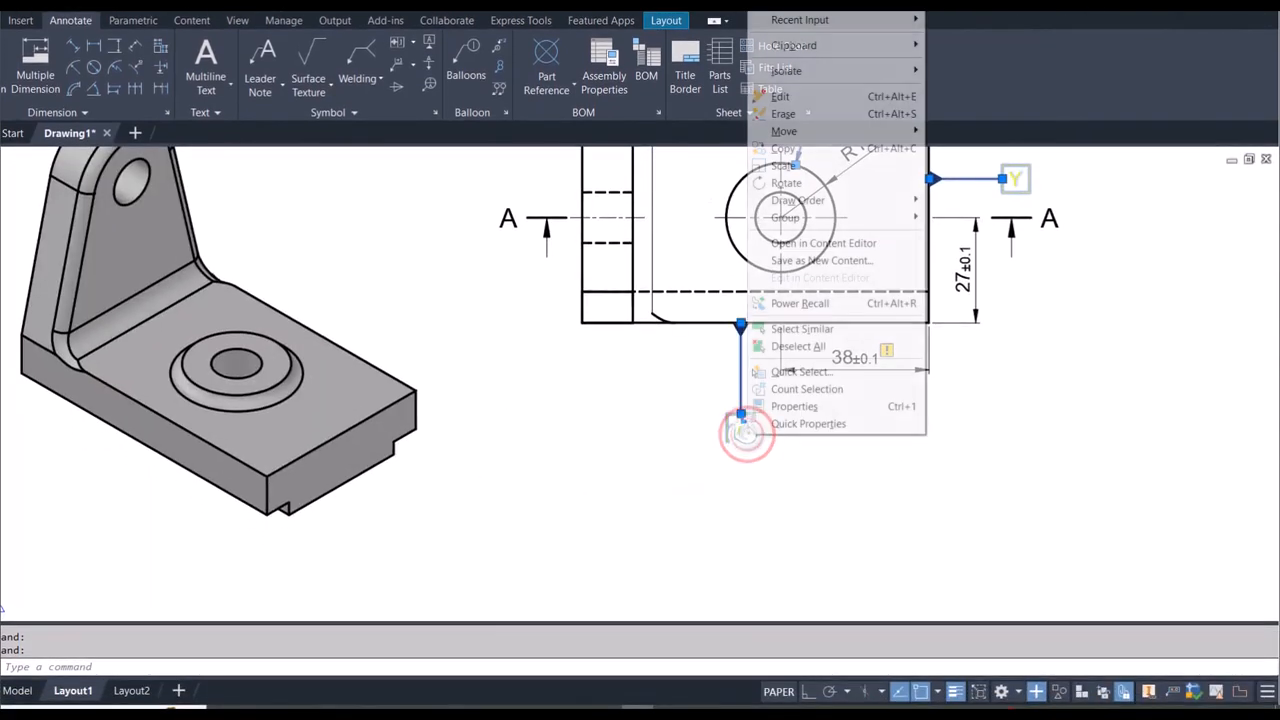
pyautogui.click(776, 407)
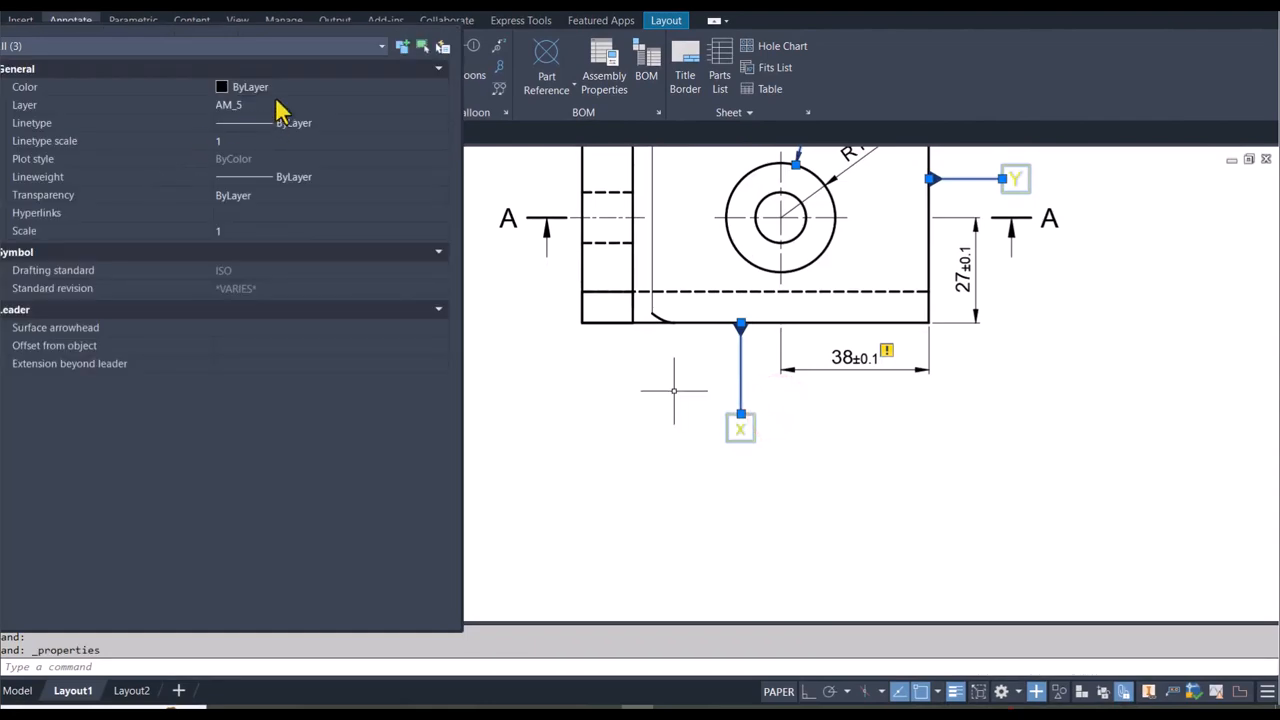
pyautogui.click(274, 88)
pyautogui.click(274, 88)
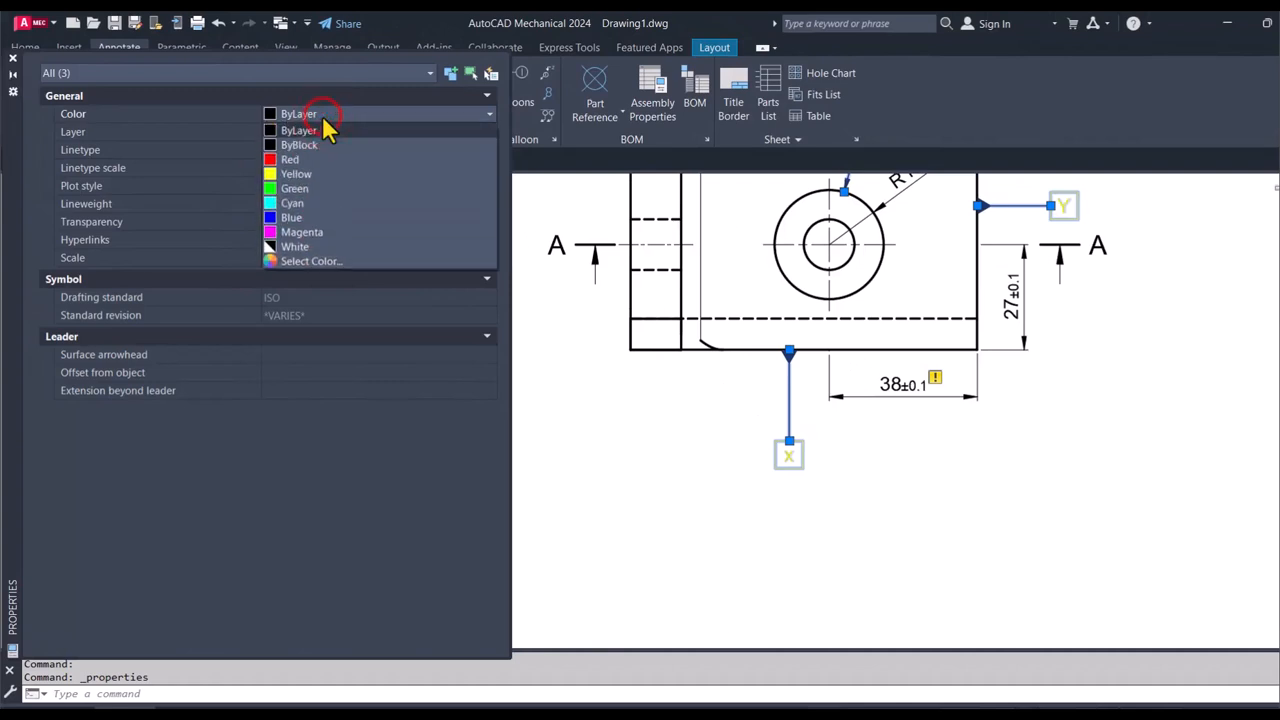
pyautogui.click(322, 130)
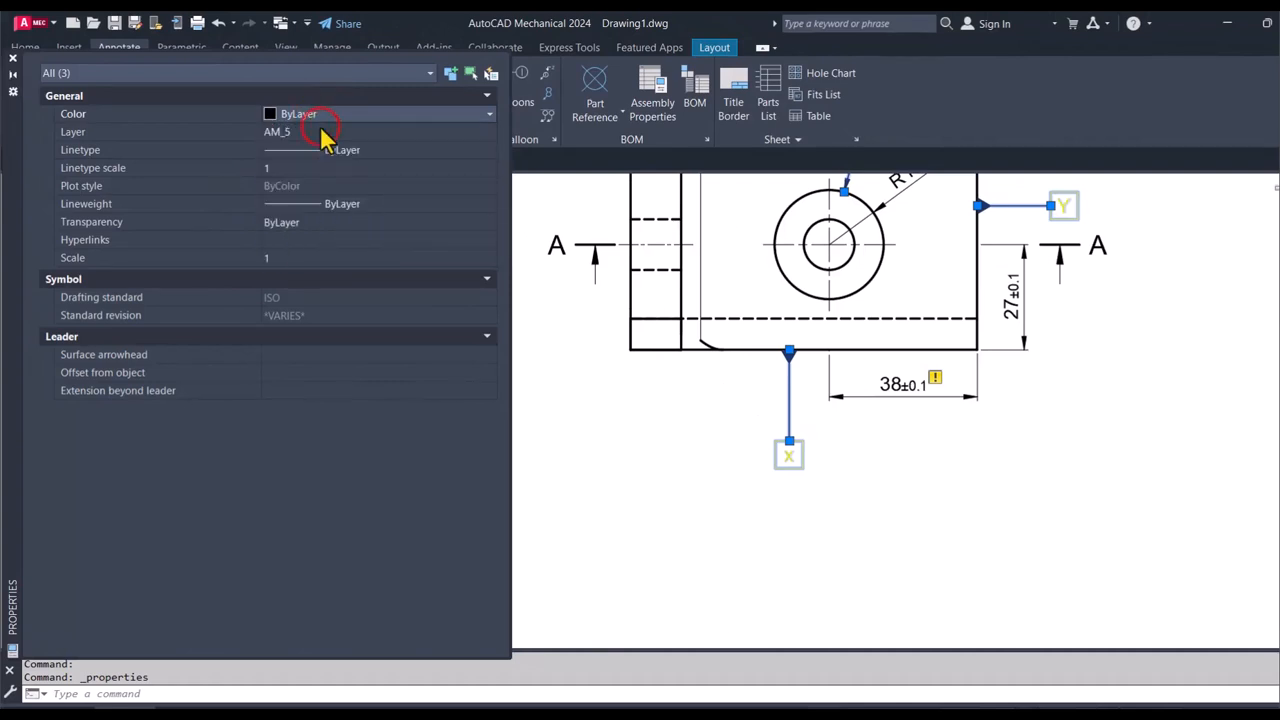
pyautogui.click(305, 132)
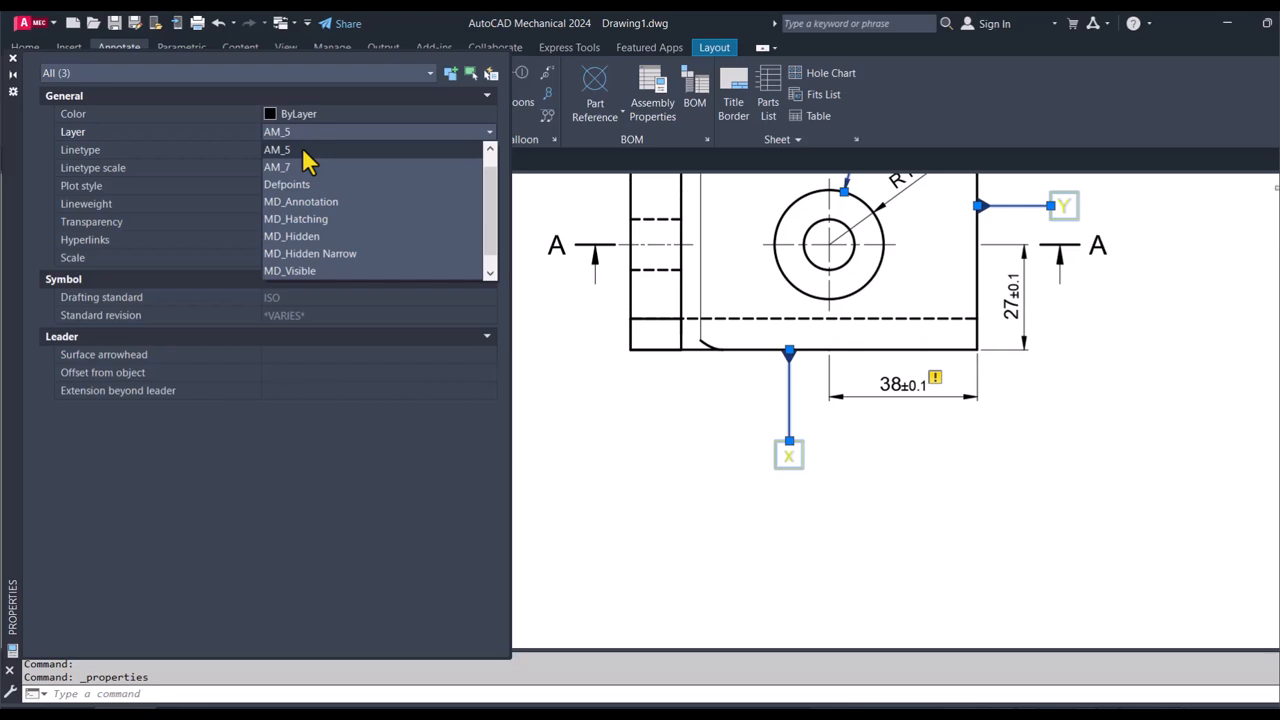
pyautogui.click(302, 149)
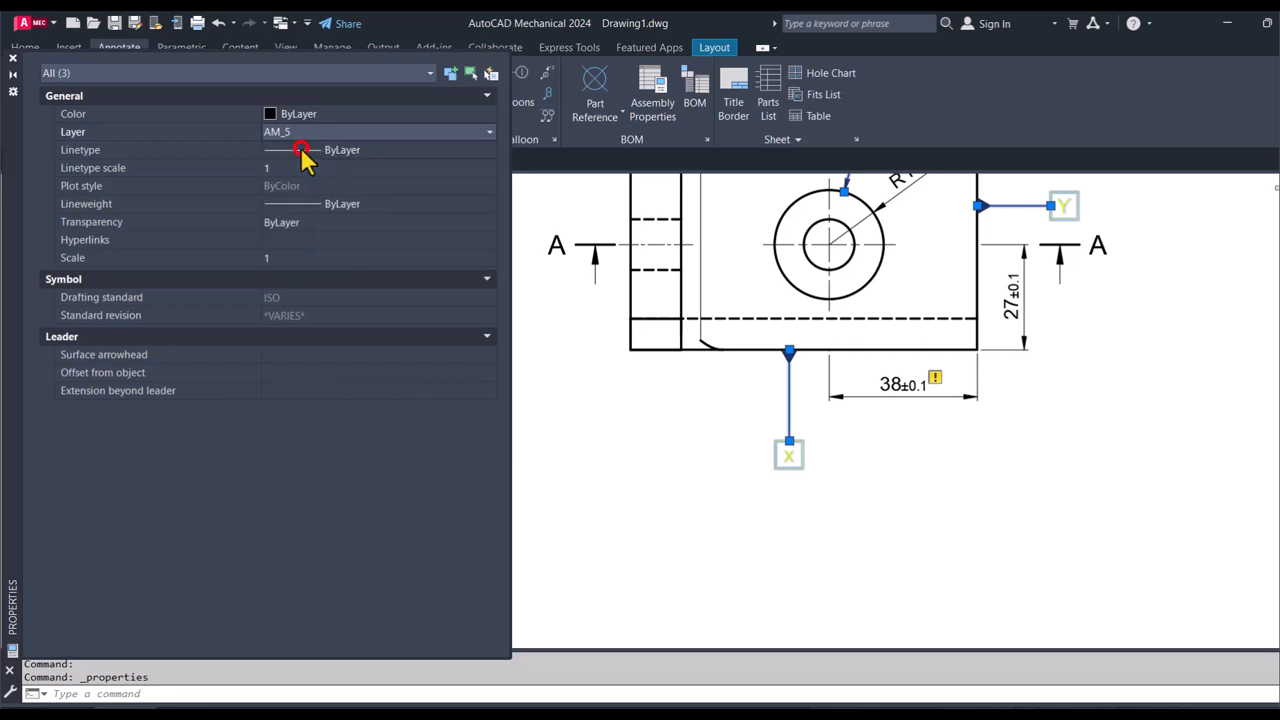
pyautogui.click(305, 132)
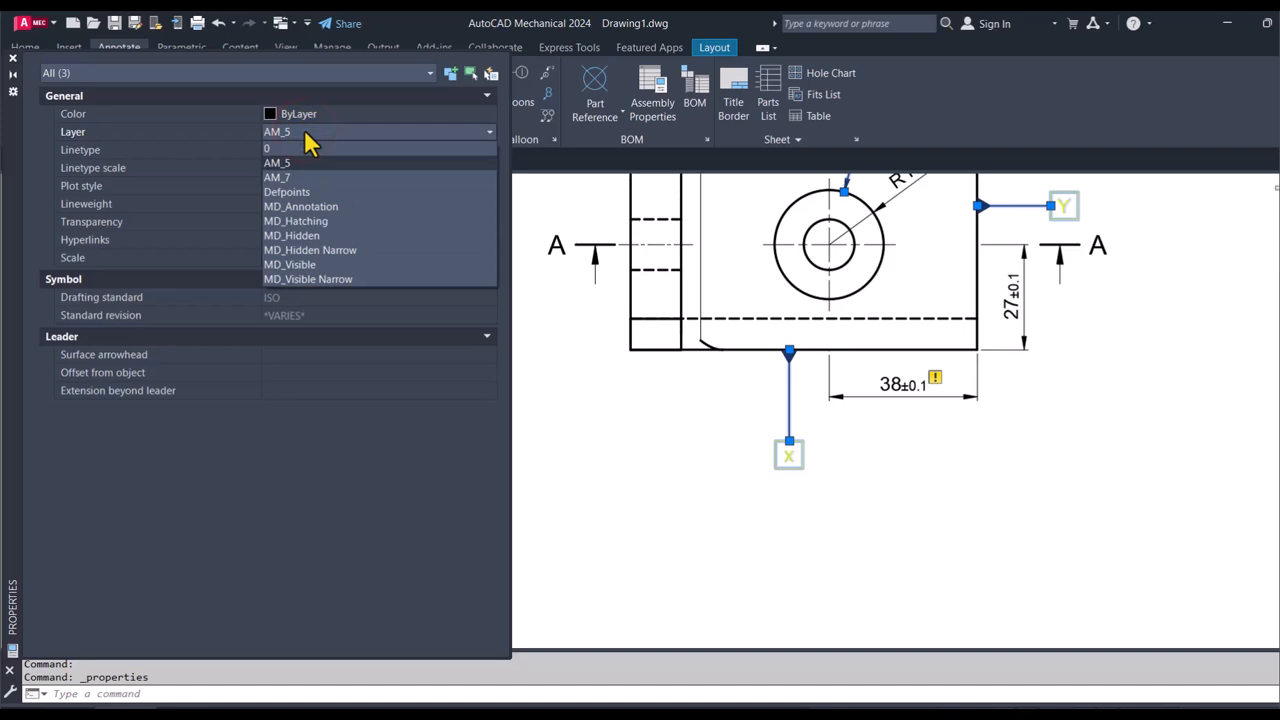
pyautogui.click(304, 132)
pyautogui.click(307, 131)
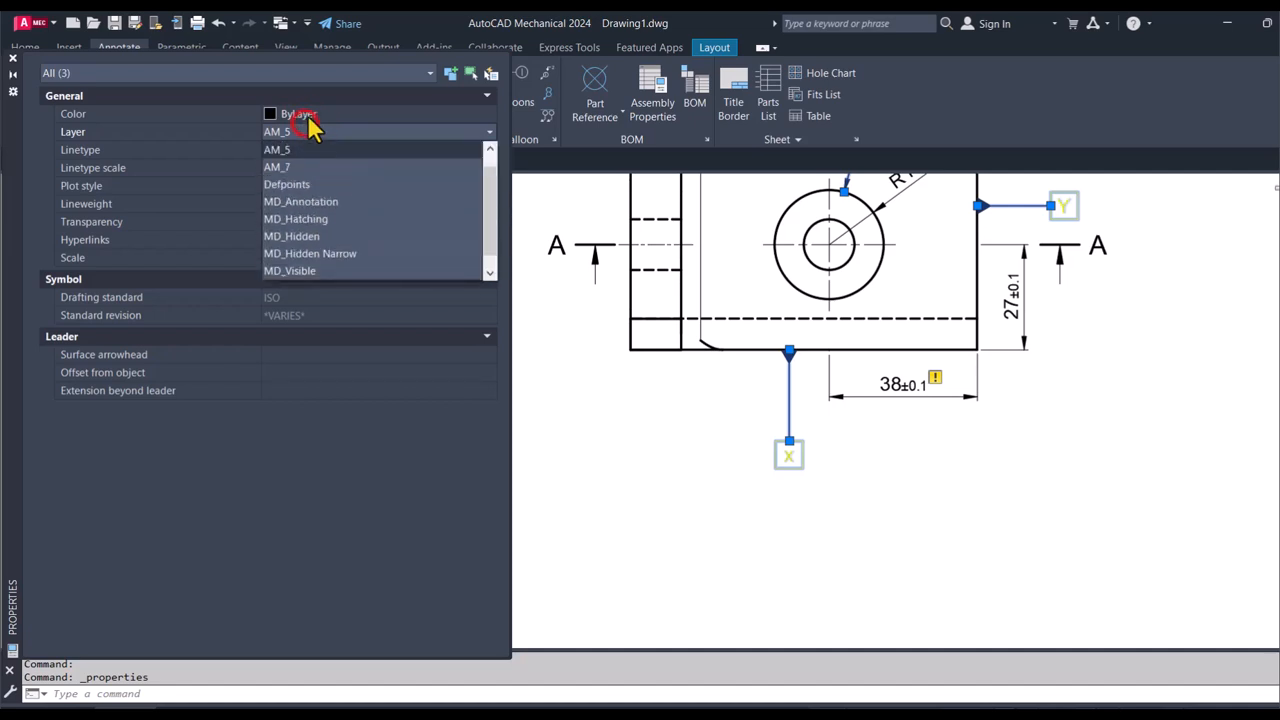
pyautogui.click(307, 129)
# Step: Set the colour of the selected datum identifiers and position tolerance frame to ByBlock, then close their properties and clear the selection
pyautogui.click(313, 116)
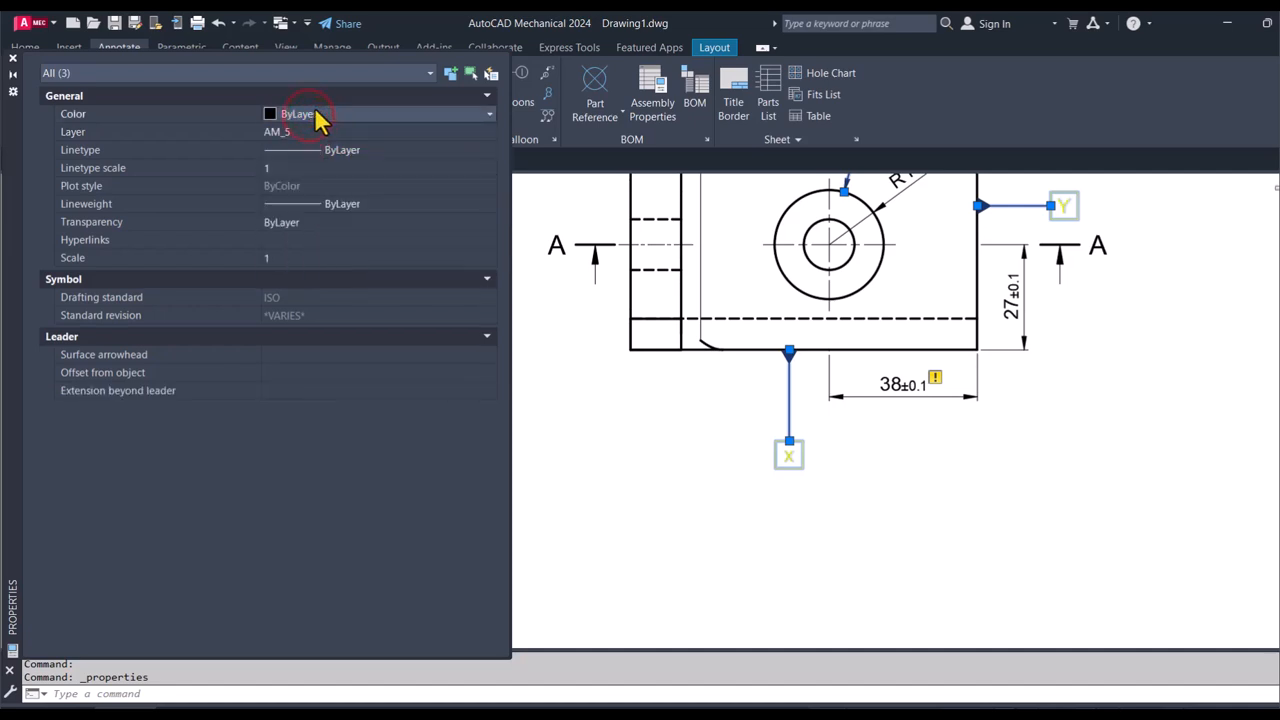
pyautogui.click(315, 116)
pyautogui.click(311, 143)
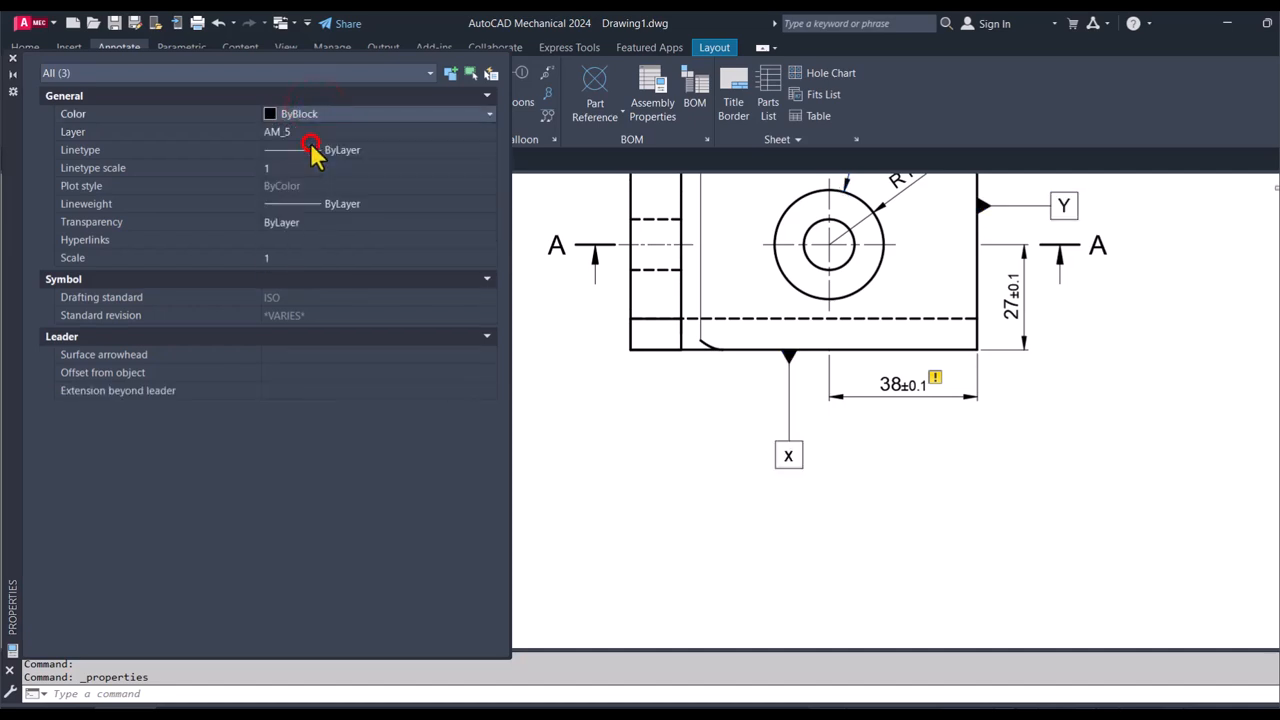
pyautogui.click(13, 59)
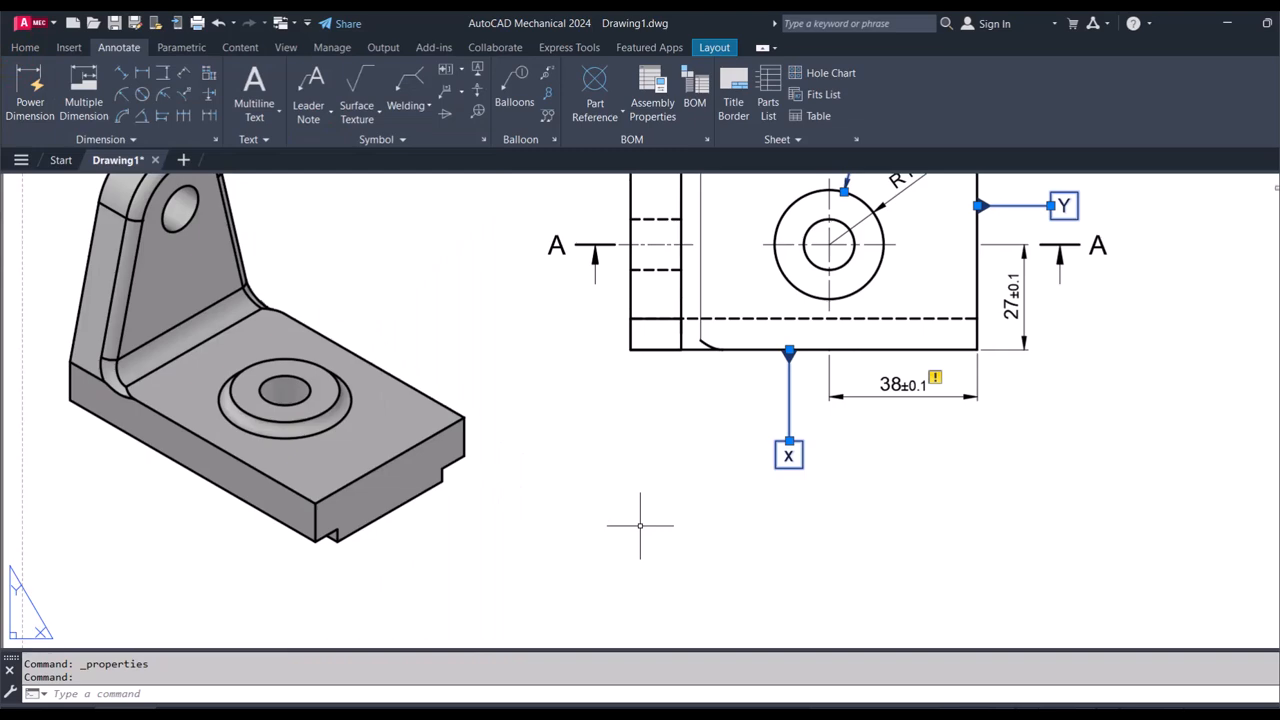
pyautogui.press('Escape')
pyautogui.press('Escape')
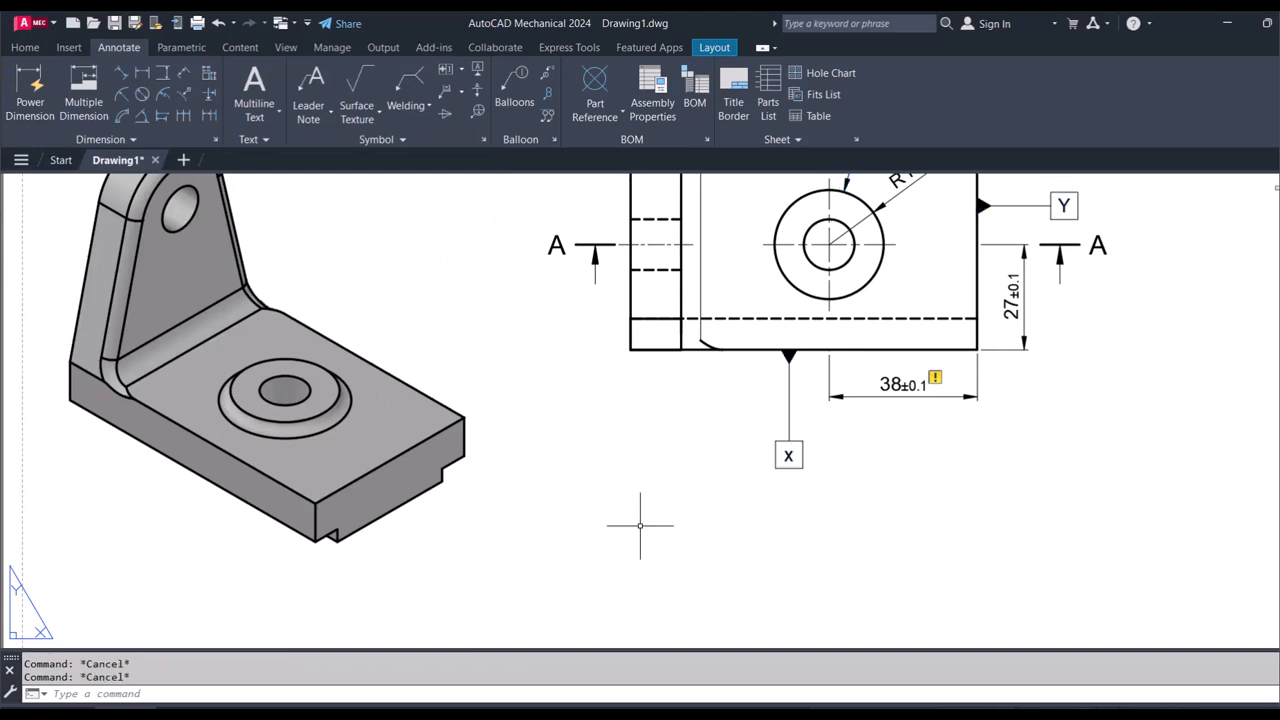
# Step: Delete the 38 mm dimension below the top view, and undo the deletion
pyautogui.click(934, 376)
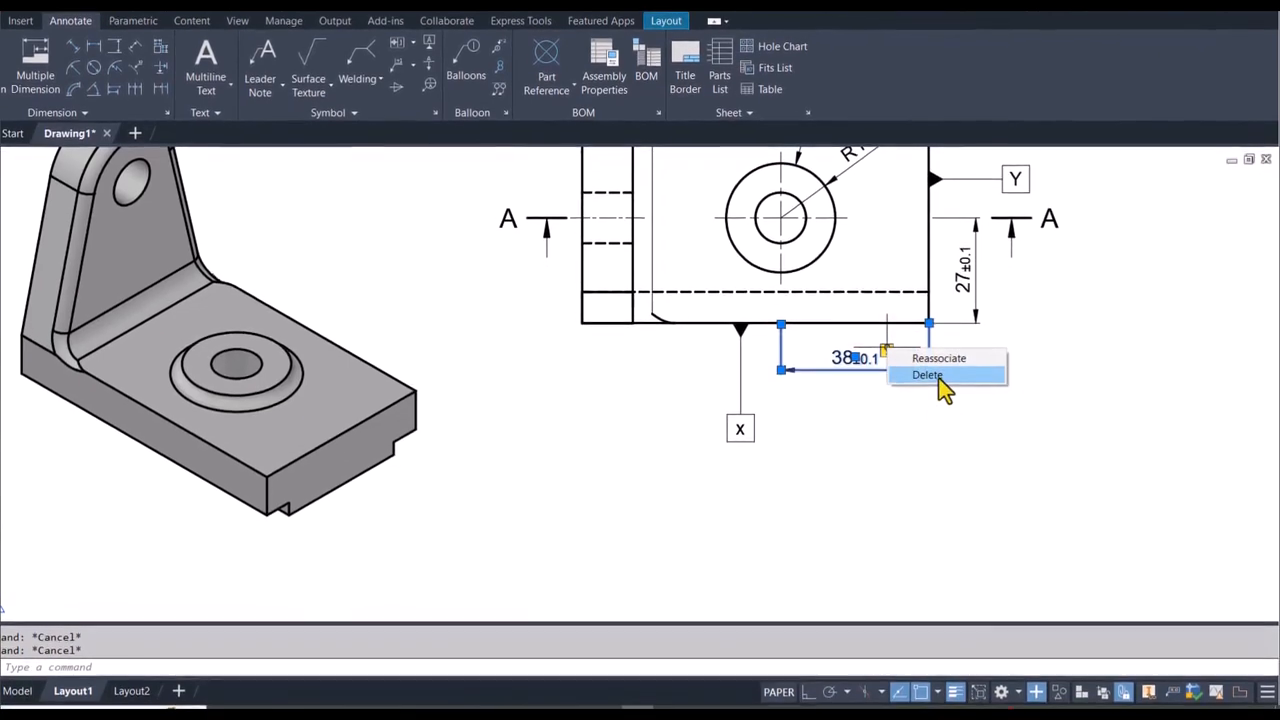
pyautogui.click(935, 384)
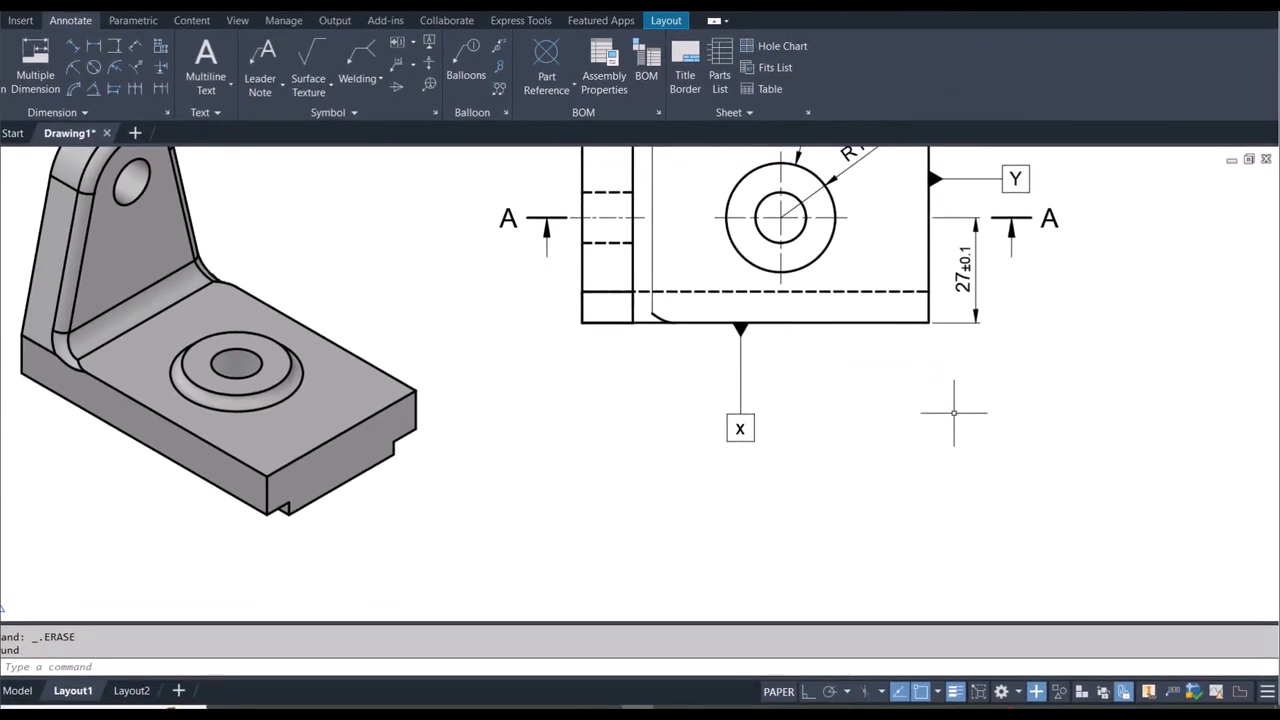
pyautogui.click(954, 412)
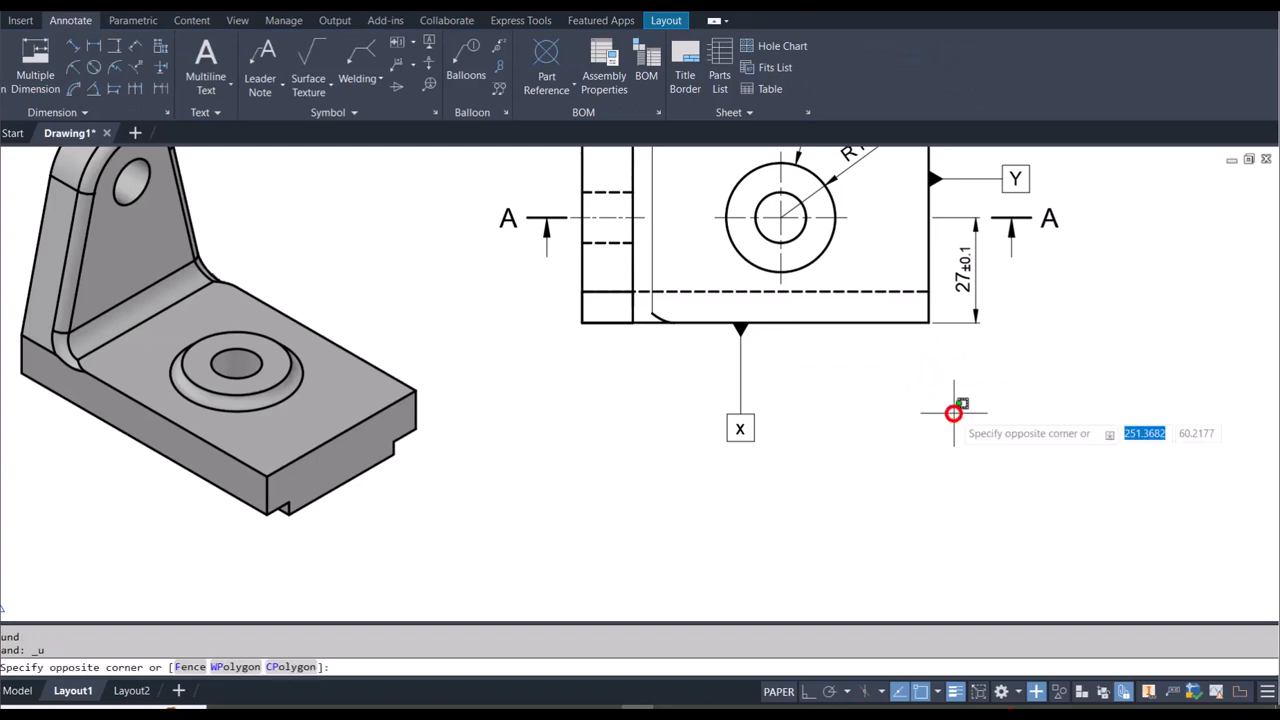
pyautogui.press('Escape')
pyautogui.press('Escape')
pyautogui.hotkey('ctrl', 'z')
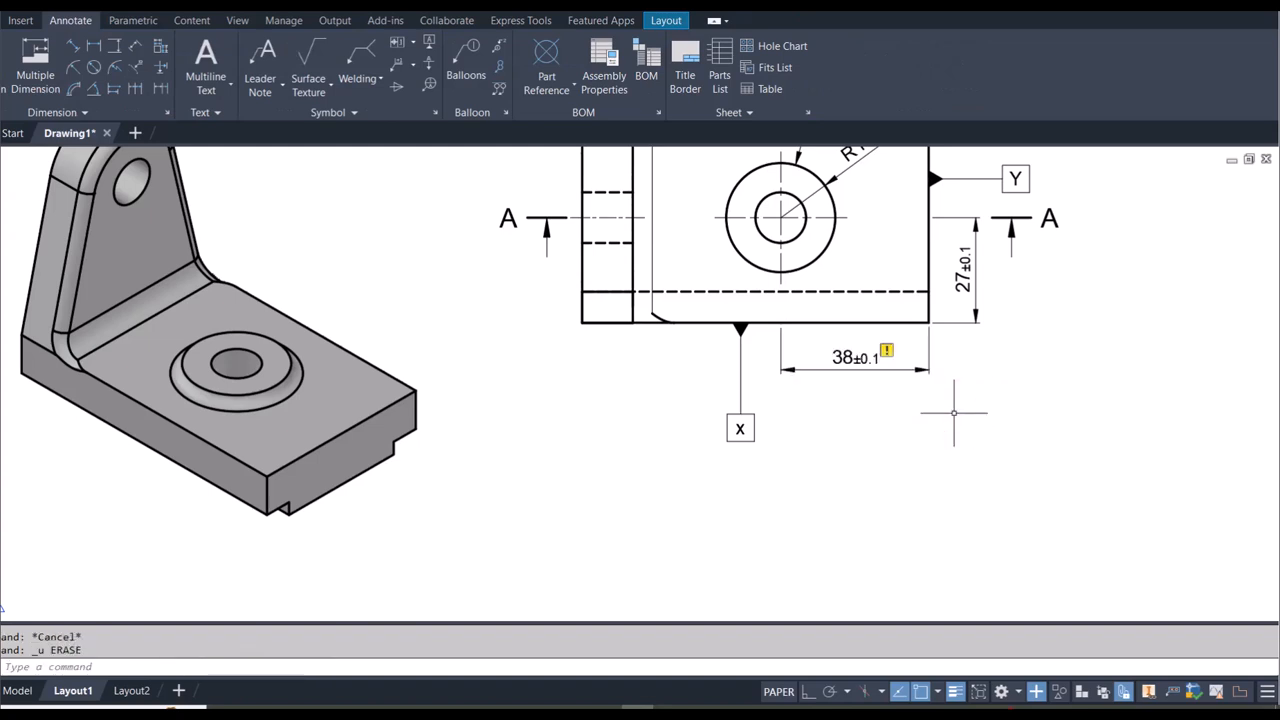
# Step: Try to reassociate the 38 mm dimension with the boss's centreline at the lower edge and the top view's lower right corner
pyautogui.click(888, 350)
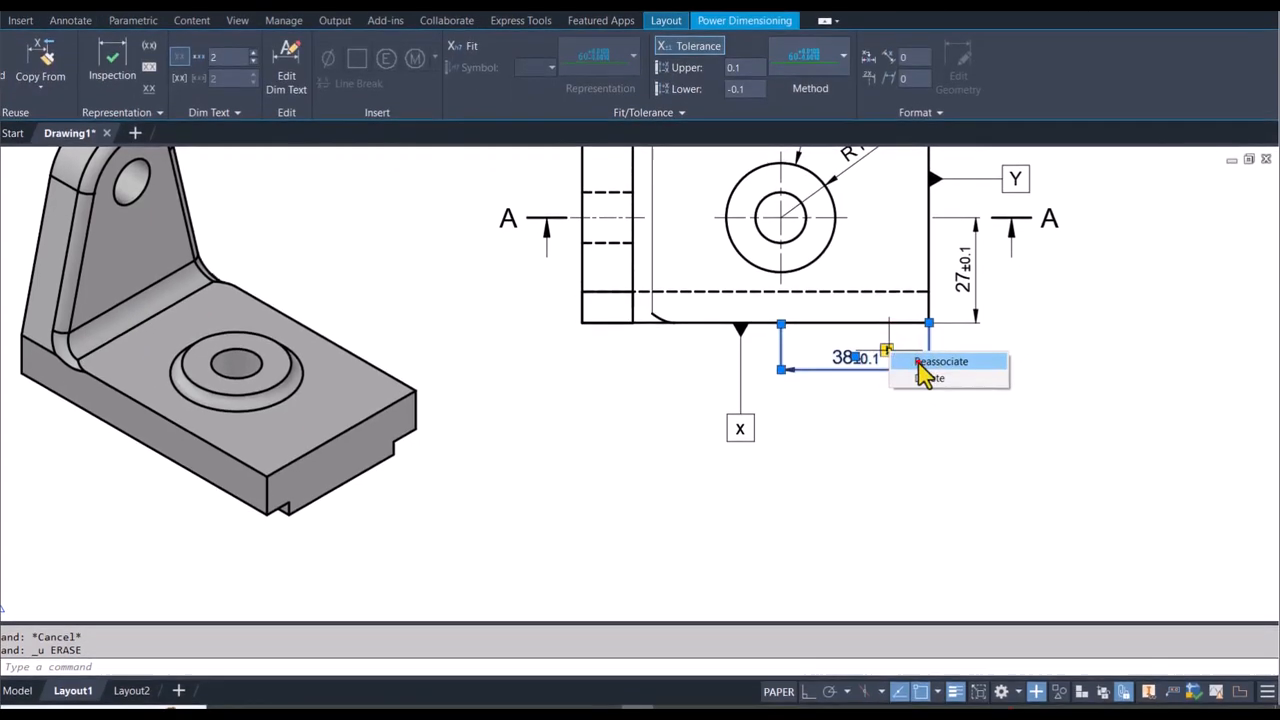
pyautogui.click(922, 372)
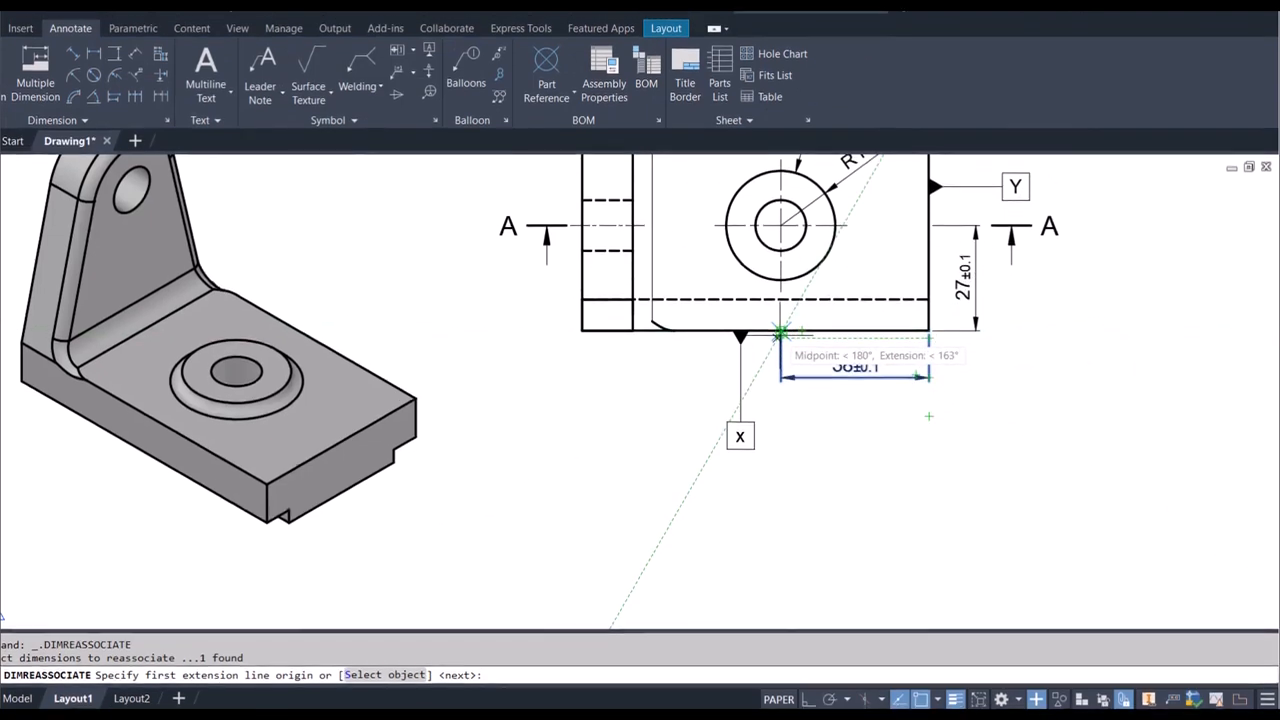
pyautogui.click(780, 333)
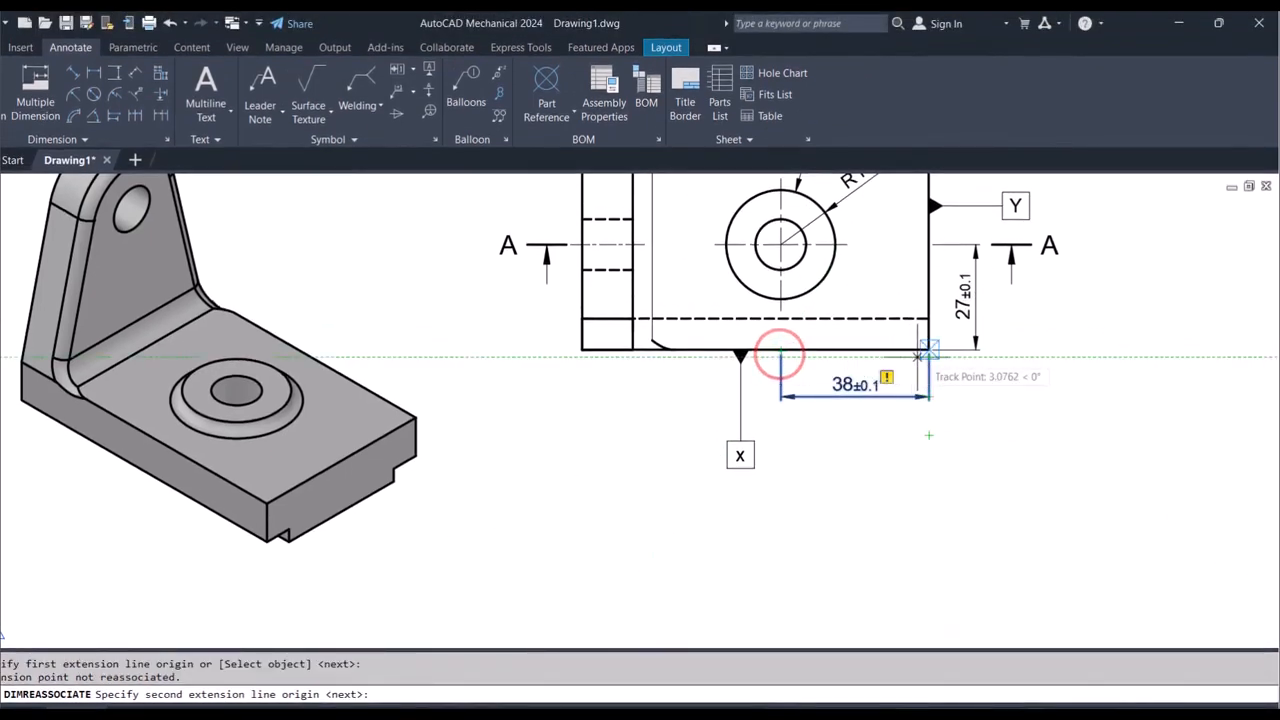
pyautogui.click(929, 349)
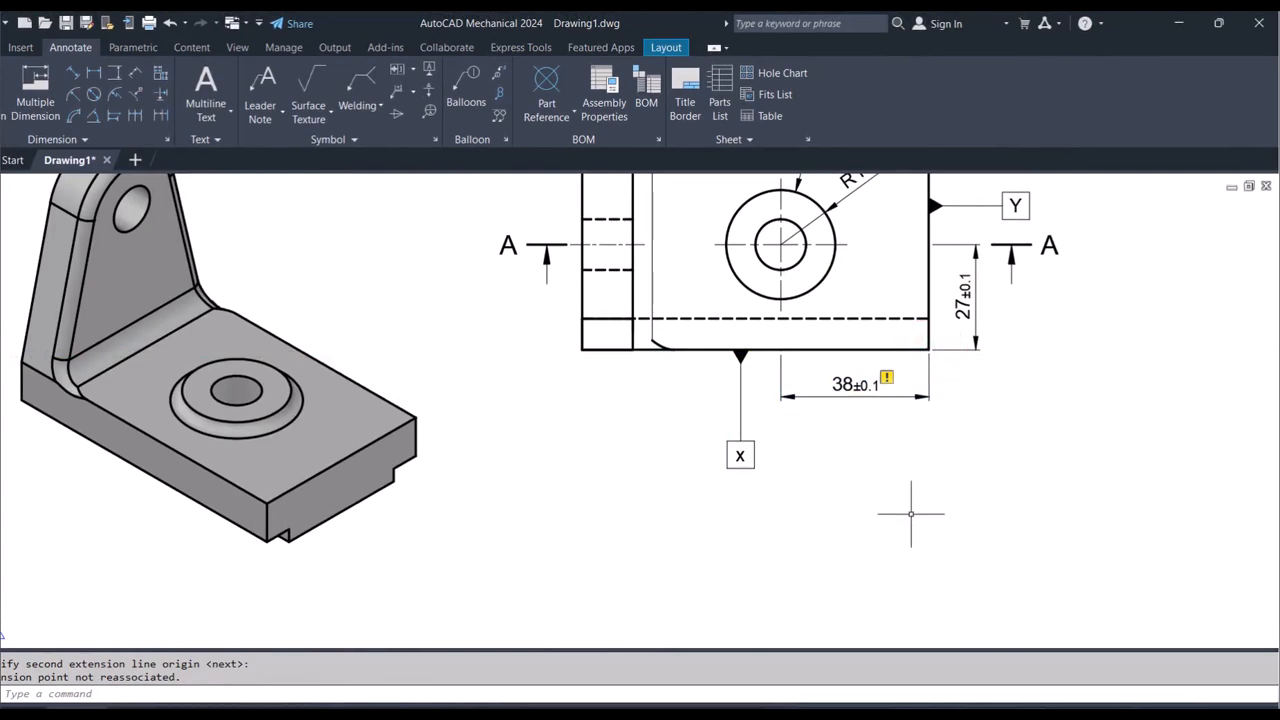
pyautogui.press('Escape')
pyautogui.press('Escape')
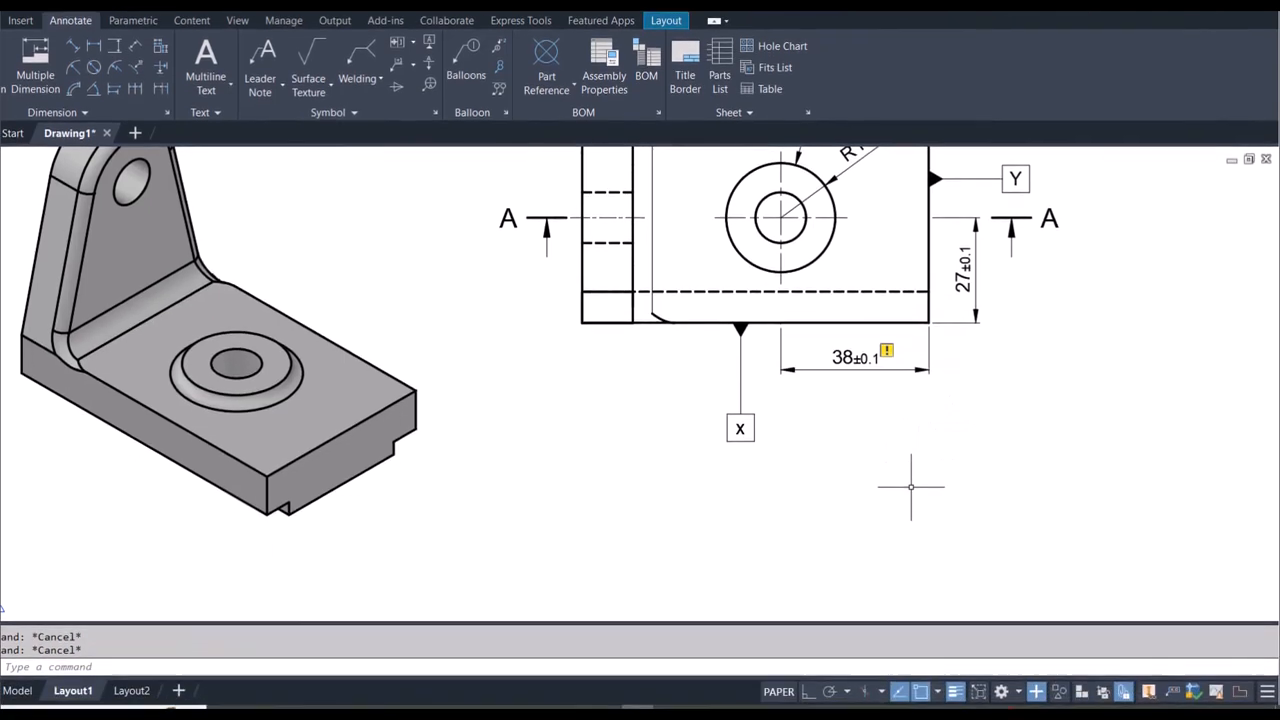
# Step: Zoom to the whole layout sheet and regenerate it with REGEN
pyautogui.write('z')
pyautogui.press('Return')
pyautogui.write('A')
pyautogui.press('Return')
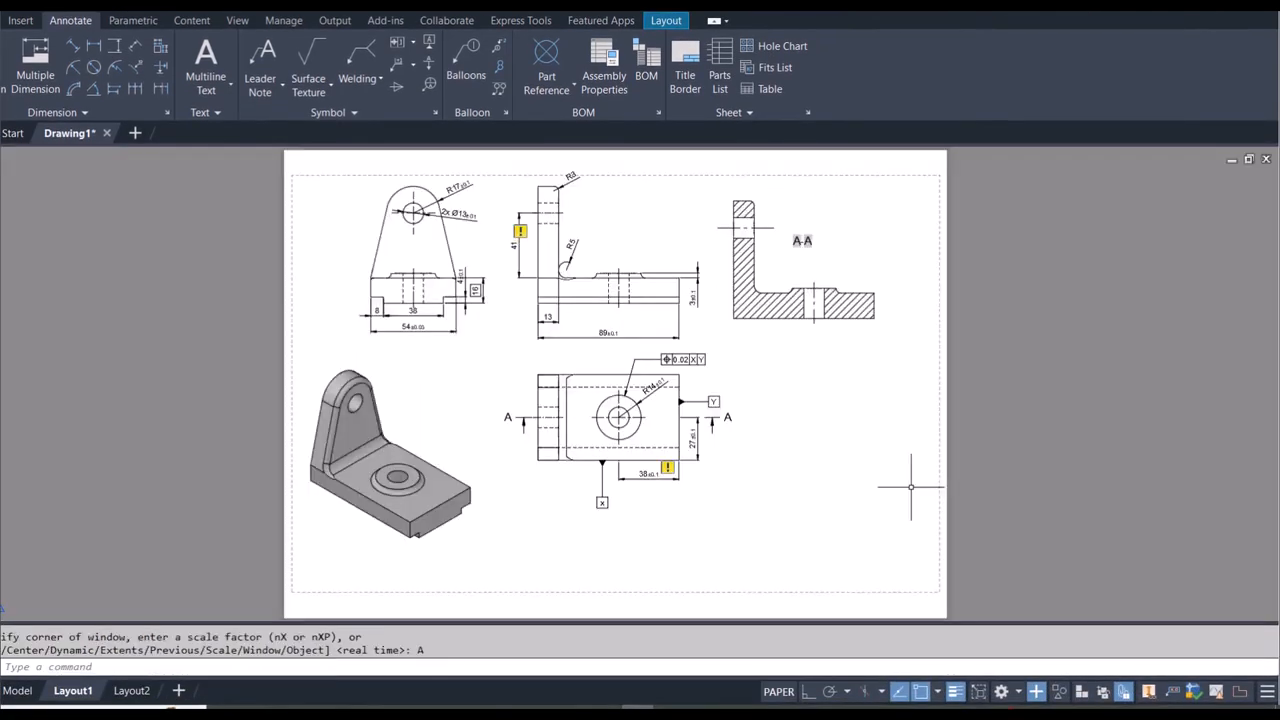
pyautogui.press('Escape')
pyautogui.press('Escape')
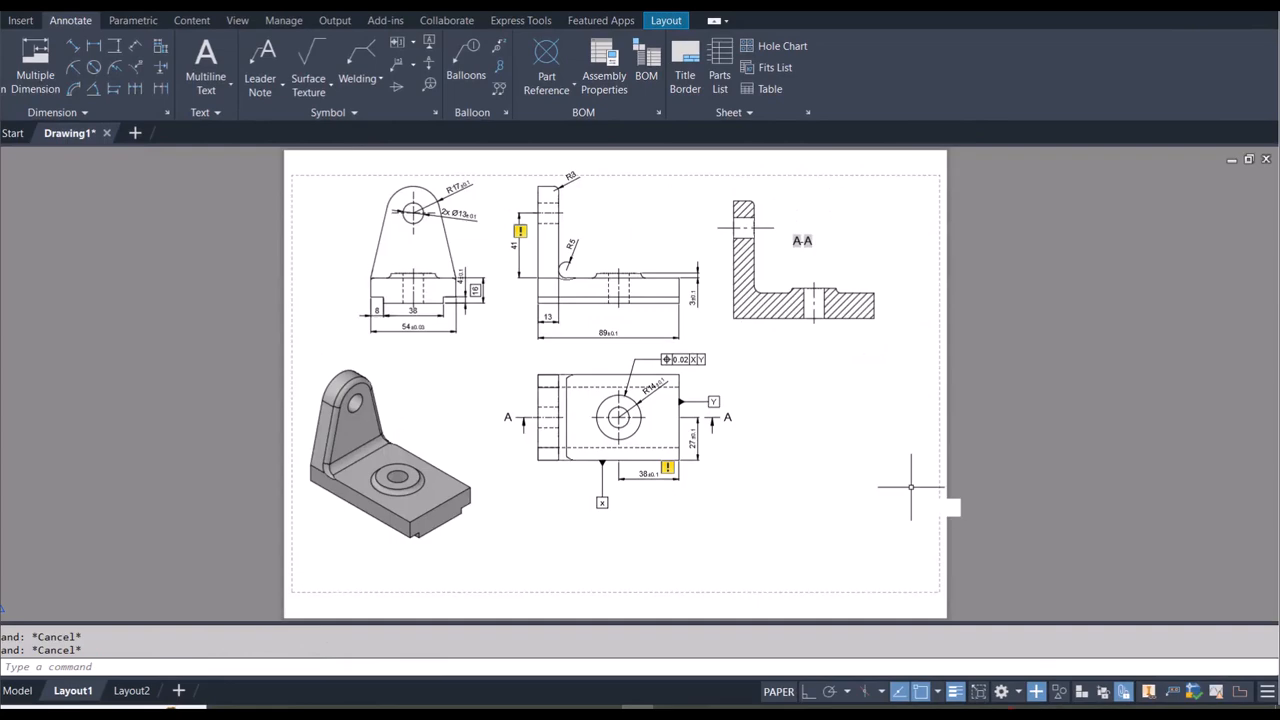
pyautogui.write('REGE')
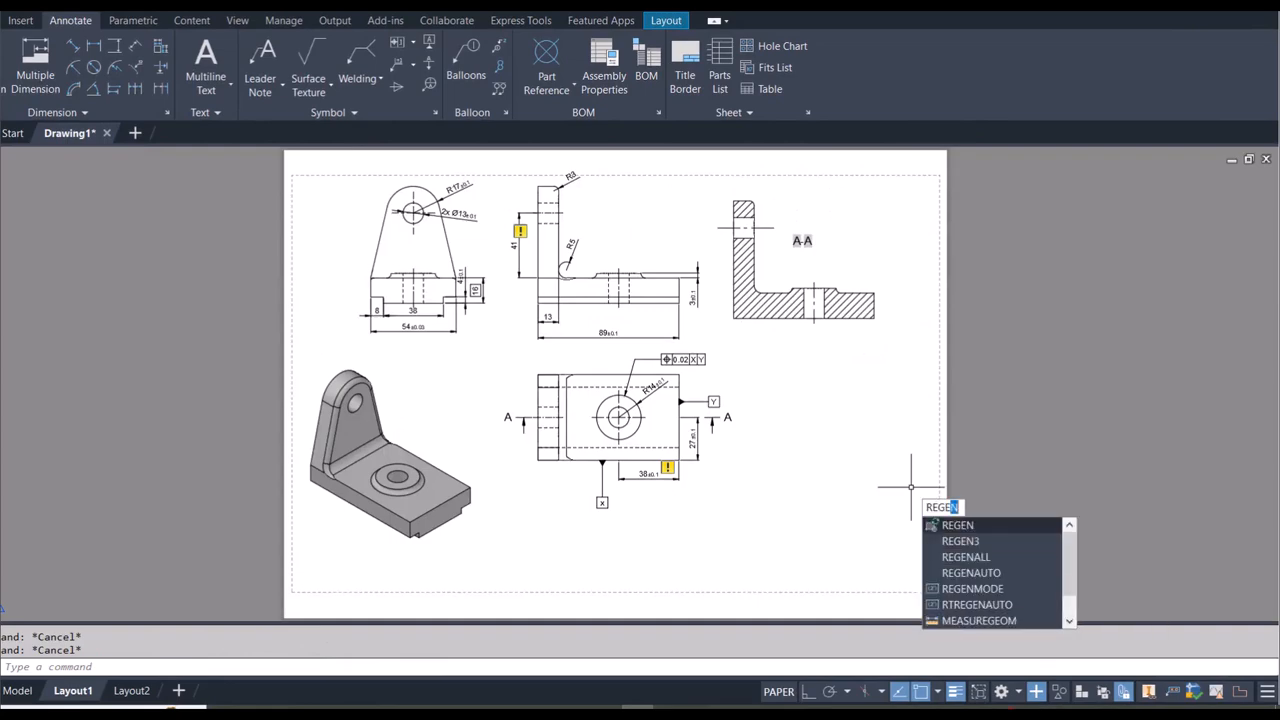
pyautogui.press('Return')
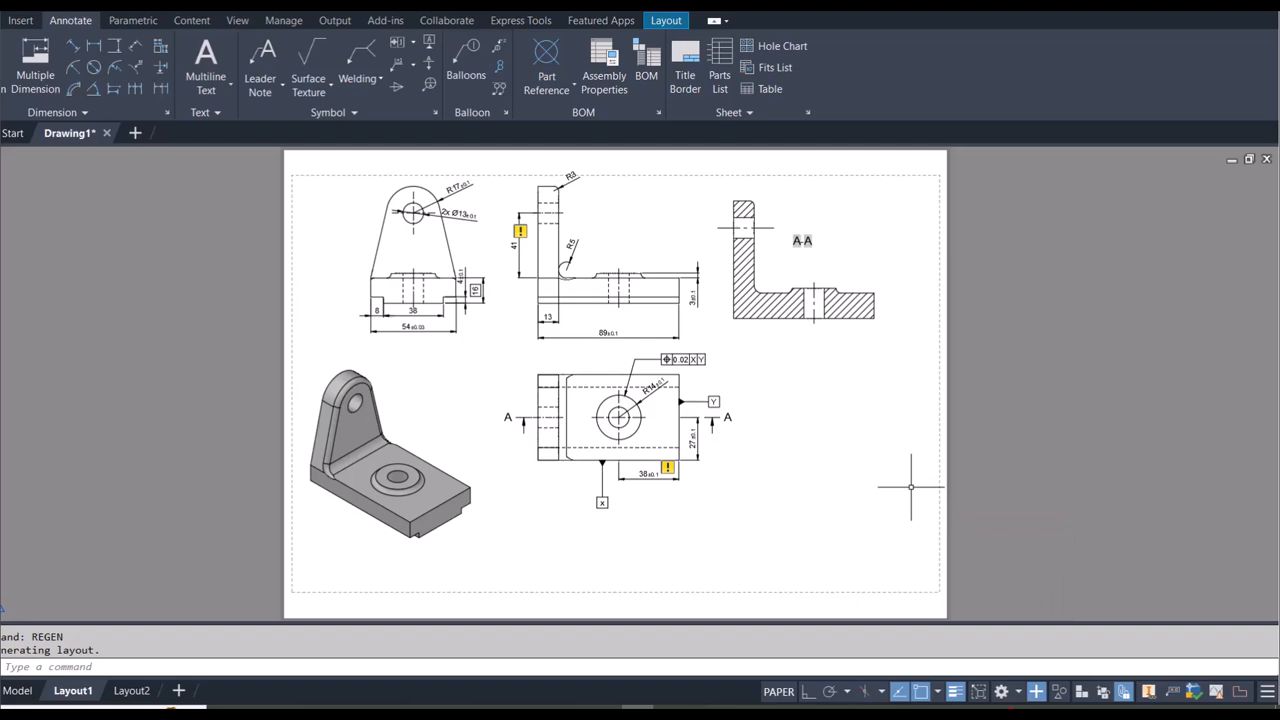